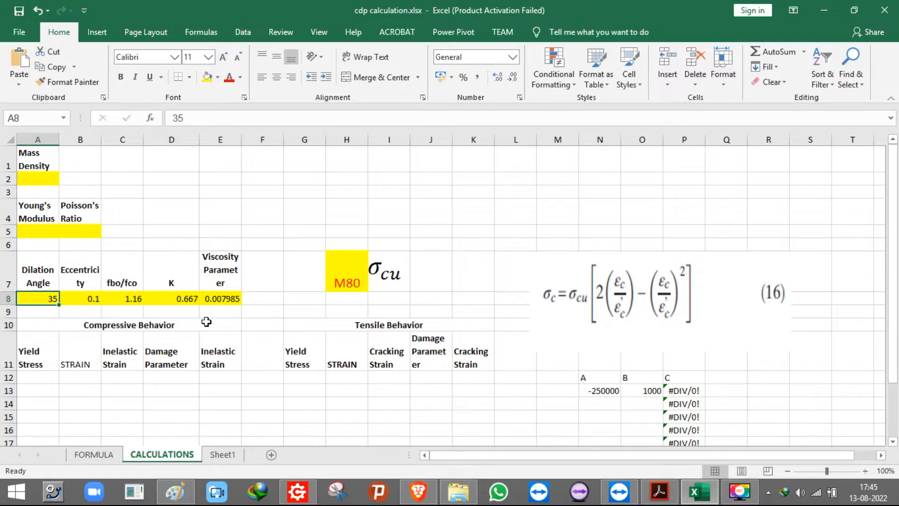
Review the Compressive Behavior columns for yield stress, strain and inelastic strain on the CALCULATIONS sheet.
{"action": "left_click", "coordinate": [76, 375]}
{"action": "left_click", "coordinate": [22, 375]}
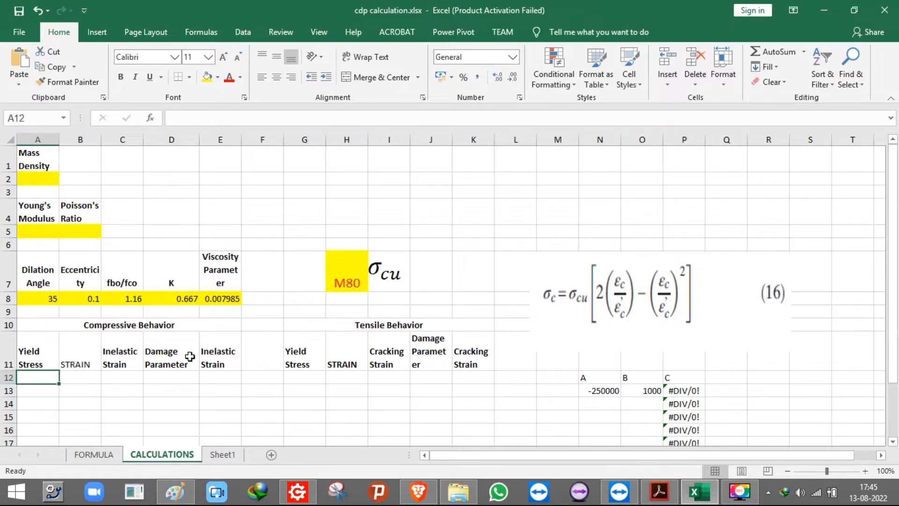
{"action": "scroll", "coordinate": [188, 355], "scroll_direction": "down", "scroll_amount": 3}
{"action": "scroll", "coordinate": [112, 287], "scroll_direction": "up", "scroll_amount": 3}
{"action": "scroll", "coordinate": [78, 344], "scroll_direction": "down", "scroll_amount": 3}
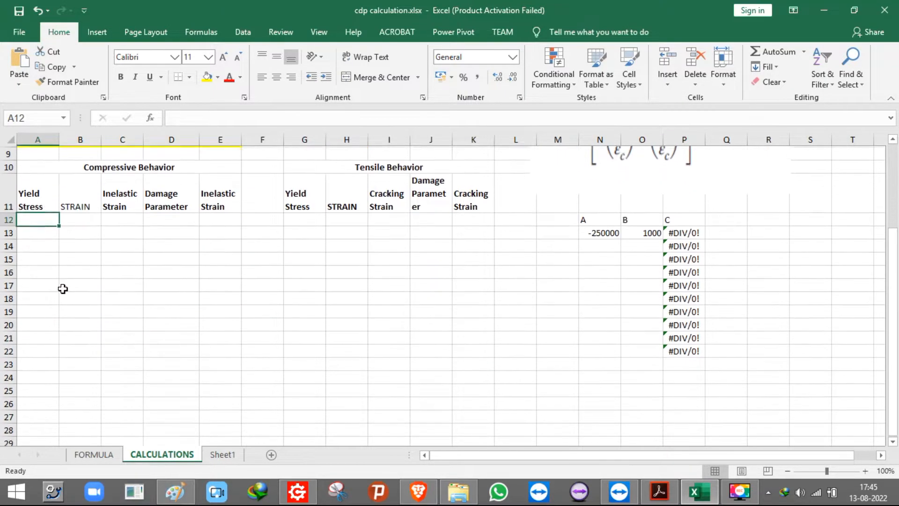
{"action": "left_click", "coordinate": [50, 207]}
{"action": "left_click", "coordinate": [83, 206]}
{"action": "left_click", "coordinate": [132, 220]}
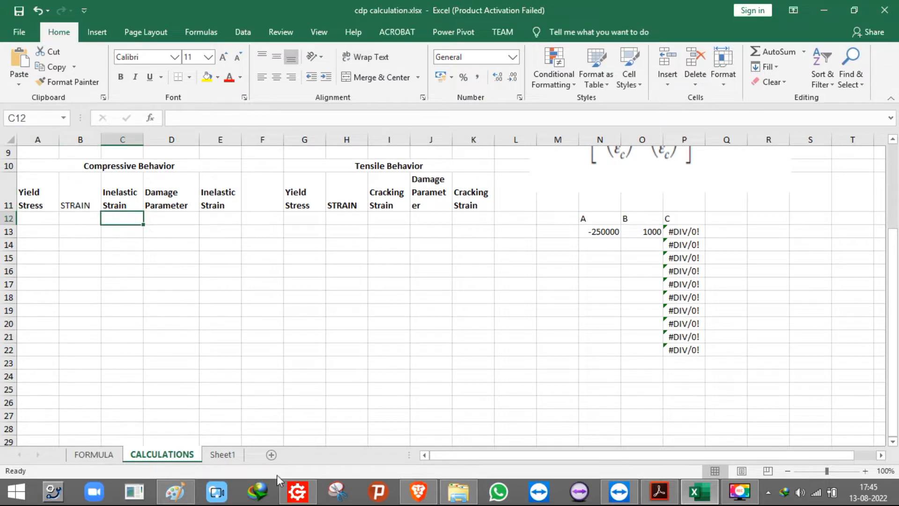
Switch to Paint and erase the old stress and strain diagrams from the visible canvas.
{"action": "left_click", "coordinate": [176, 491]}
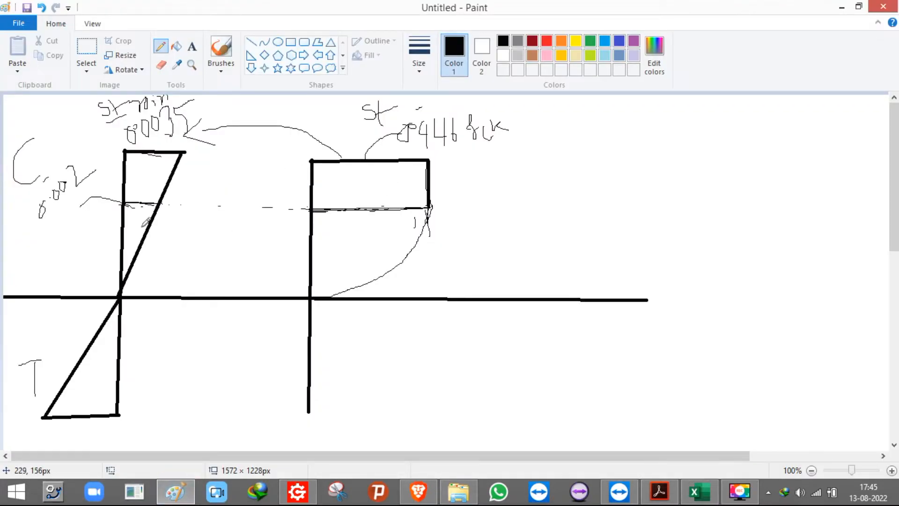
{"action": "left_click", "coordinate": [84, 50]}
{"action": "mouse_move", "coordinate": [12, 105]}
{"action": "left_mouse_down"}
{"action": "mouse_move", "coordinate": [570, 353]}
{"action": "mouse_move", "coordinate": [701, 438]}
{"action": "left_mouse_up"}
{"action": "key", "text": "Delete"}
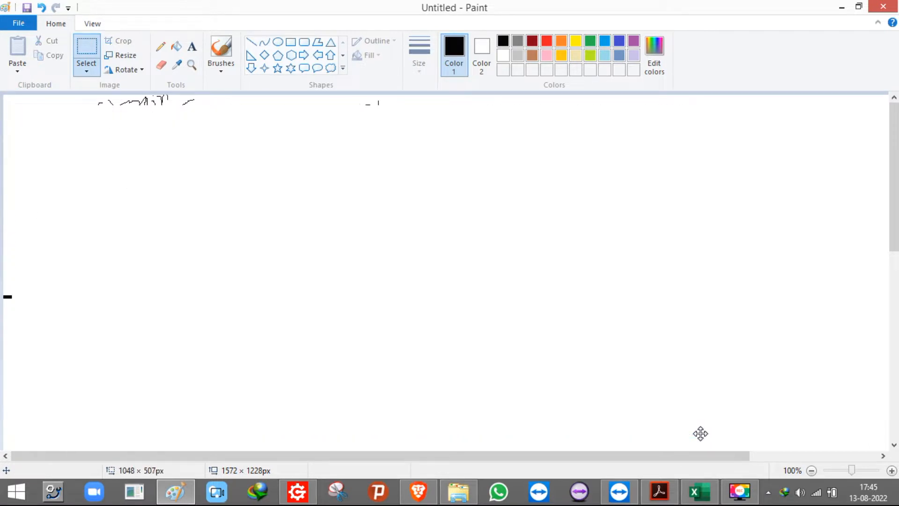
{"action": "left_click", "coordinate": [500, 288]}
Draw thick vertical and horizontal graph axes and a freehand curve rising from the origin and flattening out.
{"action": "left_click", "coordinate": [248, 42]}
{"action": "left_click_drag", "start_coordinate": [203, 149], "coordinate": [796, 380]}
{"action": "left_click", "coordinate": [241, 379]}
{"action": "left_click", "coordinate": [161, 46]}
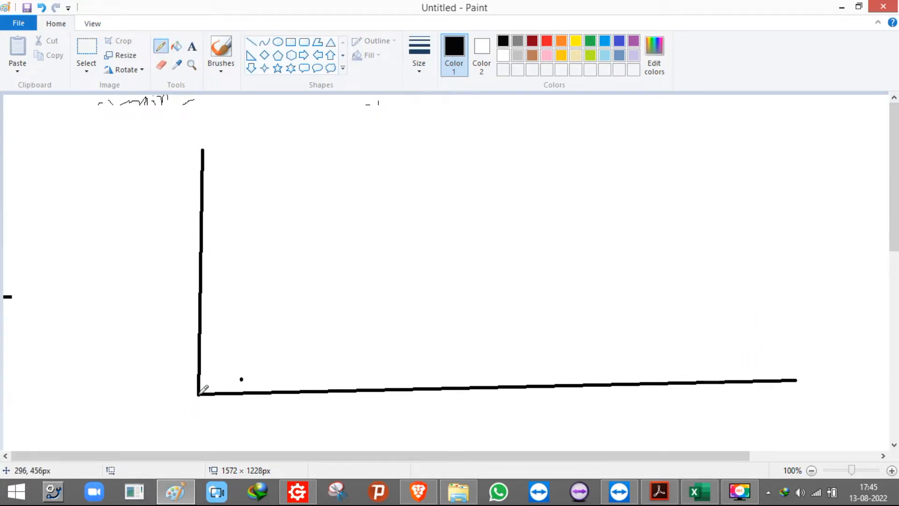
{"action": "mouse_move", "coordinate": [201, 389]}
{"action": "left_mouse_down"}
{"action": "mouse_move", "coordinate": [282, 222]}
{"action": "mouse_move", "coordinate": [359, 183]}
{"action": "mouse_move", "coordinate": [558, 168]}
{"action": "left_mouse_up"}
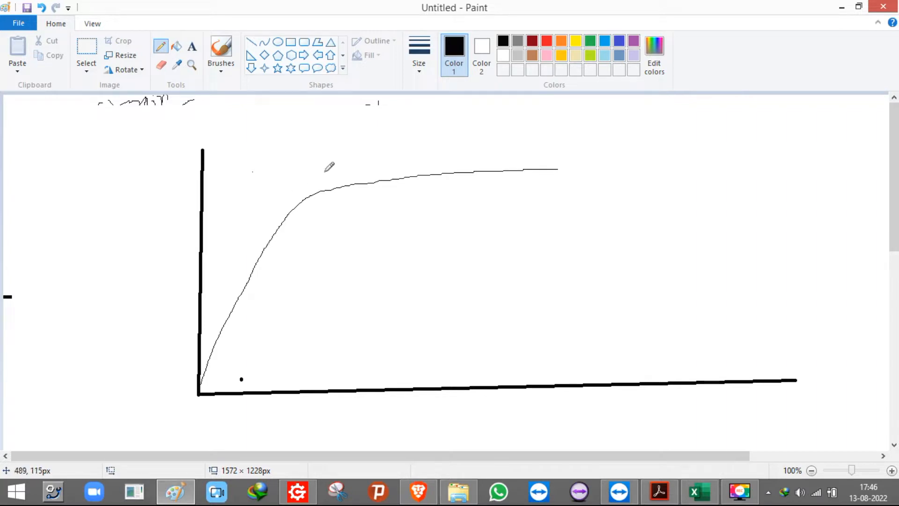
Mark a point on the rising part of the curve, drop a vertical line to the strain axis, and label 0 and 0.002.
{"action": "left_click", "coordinate": [272, 237]}
{"action": "left_click_drag", "start_coordinate": [270, 241], "coordinate": [275, 379]}
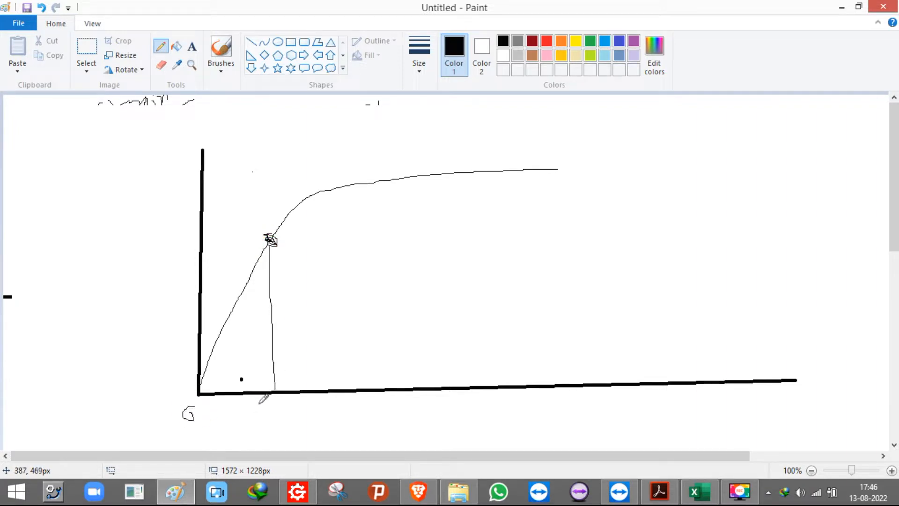
{"action": "mouse_move", "coordinate": [275, 406]}
{"action": "left_mouse_down"}
{"action": "mouse_move", "coordinate": [257, 417]}
{"action": "mouse_move", "coordinate": [286, 399]}
{"action": "mouse_move", "coordinate": [293, 415]}
{"action": "mouse_move", "coordinate": [290, 402]}
{"action": "mouse_move", "coordinate": [307, 417]}
{"action": "mouse_move", "coordinate": [324, 413]}
{"action": "left_mouse_up"}
{"action": "left_click", "coordinate": [272, 405]}
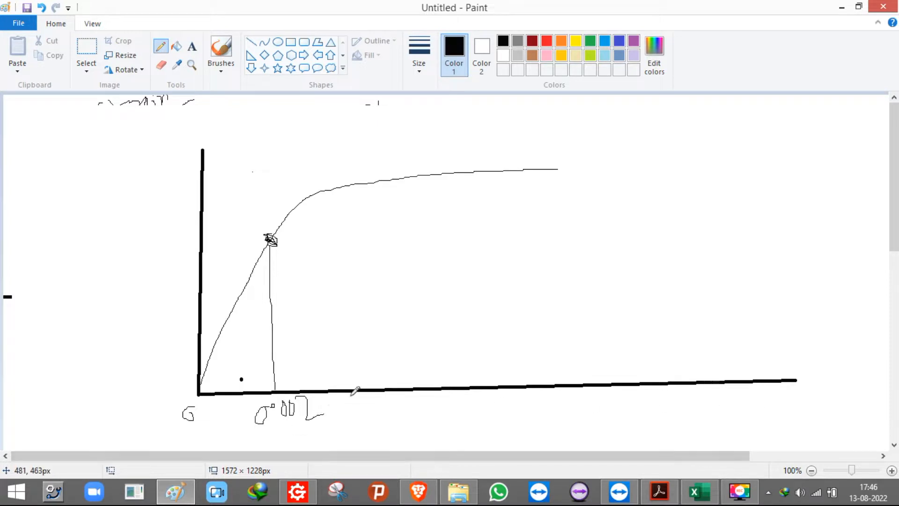
Add a tick labelled 0.003 on the horizontal axis and label the axes ε and σ.
{"action": "mouse_move", "coordinate": [371, 387]}
{"action": "left_mouse_down"}
{"action": "mouse_move", "coordinate": [367, 426]}
{"action": "mouse_move", "coordinate": [416, 401]}
{"action": "mouse_move", "coordinate": [435, 418]}
{"action": "mouse_move", "coordinate": [428, 429]}
{"action": "left_mouse_up"}
{"action": "left_click", "coordinate": [384, 411]}
{"action": "mouse_move", "coordinate": [649, 399]}
{"action": "left_mouse_down"}
{"action": "mouse_move", "coordinate": [629, 411]}
{"action": "mouse_move", "coordinate": [666, 410]}
{"action": "left_mouse_up"}
{"action": "left_click_drag", "start_coordinate": [129, 206], "coordinate": [156, 160]}
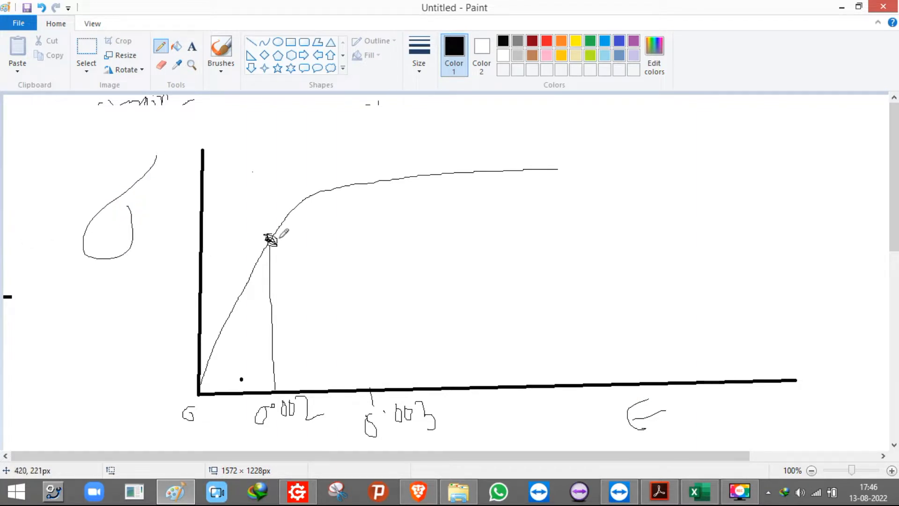
Emphasize the marked curve point, the origin label and the vertical line down to 0.002.
{"action": "left_click_drag", "start_coordinate": [281, 236], "coordinate": [274, 238]}
{"action": "mouse_move", "coordinate": [193, 397]}
{"action": "left_mouse_down"}
{"action": "mouse_move", "coordinate": [181, 412]}
{"action": "mouse_move", "coordinate": [193, 402]}
{"action": "left_mouse_up"}
{"action": "left_click_drag", "start_coordinate": [271, 242], "coordinate": [277, 392]}
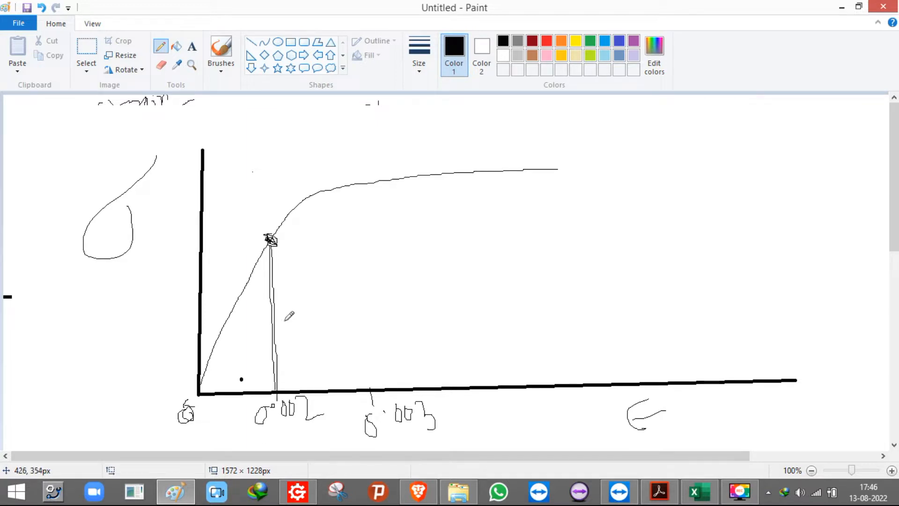
Draw a long double-headed arrow from the marked point across the region beyond 0.002, and a line back to the stress axis.
{"action": "mouse_move", "coordinate": [271, 239]}
{"action": "left_mouse_down"}
{"action": "mouse_move", "coordinate": [301, 226]}
{"action": "mouse_move", "coordinate": [425, 227]}
{"action": "left_mouse_up"}
{"action": "left_click_drag", "start_coordinate": [280, 239], "coordinate": [309, 249]}
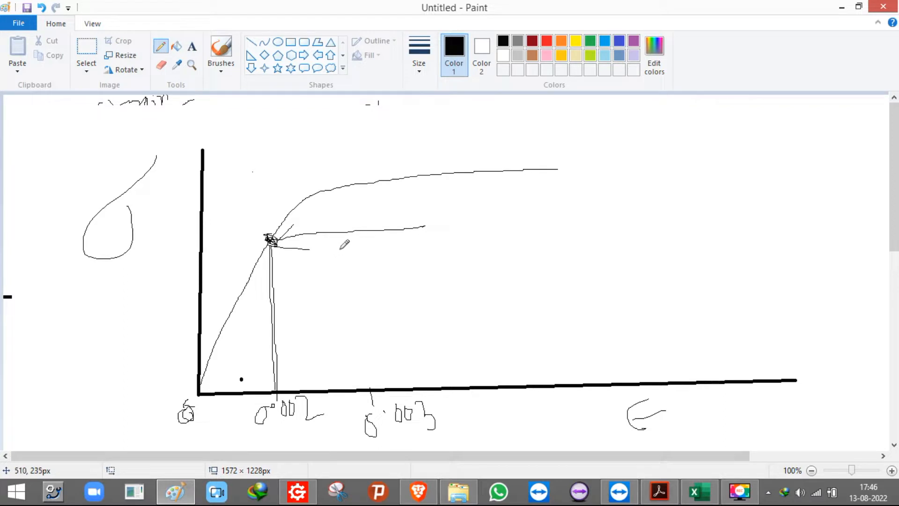
{"action": "mouse_move", "coordinate": [422, 226]}
{"action": "left_mouse_down"}
{"action": "mouse_move", "coordinate": [599, 202]}
{"action": "mouse_move", "coordinate": [582, 214]}
{"action": "left_mouse_up"}
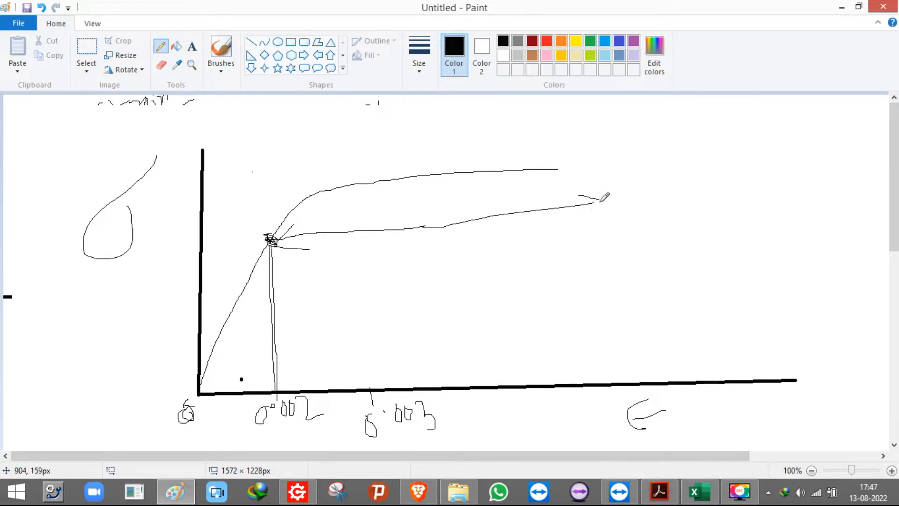
{"action": "left_click_drag", "start_coordinate": [265, 239], "coordinate": [202, 247]}
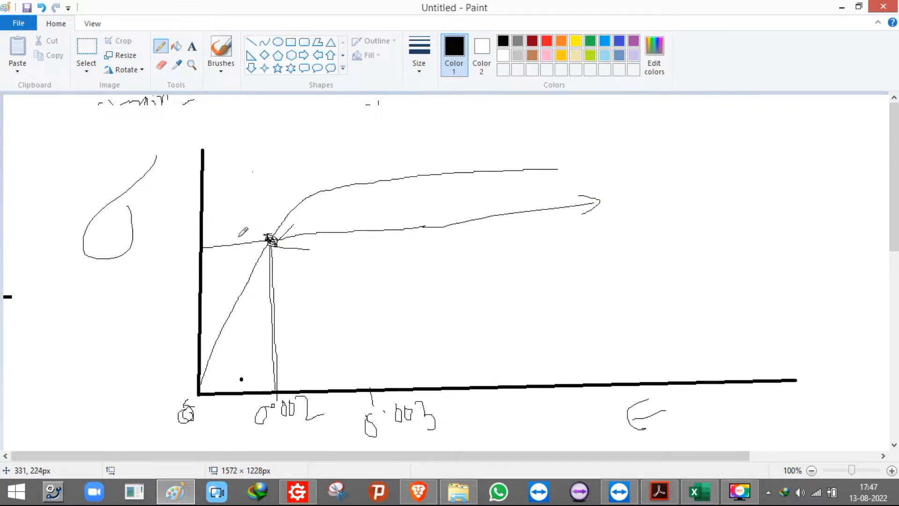
{"action": "mouse_move", "coordinate": [251, 232]}
{"action": "left_mouse_down"}
{"action": "mouse_move", "coordinate": [272, 235]}
{"action": "mouse_move", "coordinate": [248, 252]}
{"action": "left_mouse_up"}
{"action": "mouse_move", "coordinate": [211, 244]}
{"action": "left_mouse_down"}
{"action": "mouse_move", "coordinate": [198, 249]}
{"action": "mouse_move", "coordinate": [578, 209]}
{"action": "mouse_move", "coordinate": [282, 248]}
{"action": "mouse_move", "coordinate": [564, 225]}
{"action": "mouse_move", "coordinate": [276, 254]}
{"action": "mouse_move", "coordinate": [274, 380]}
{"action": "left_mouse_up"}
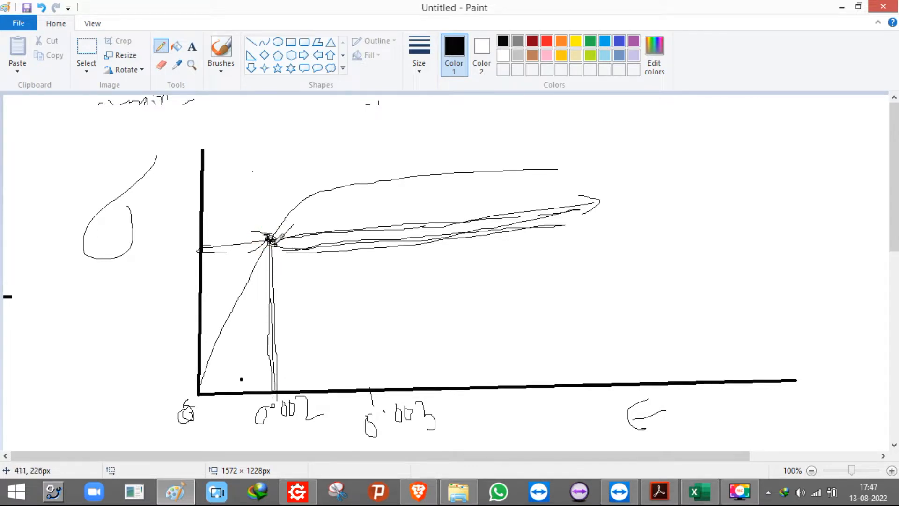
{"action": "left_click_drag", "start_coordinate": [271, 239], "coordinate": [273, 244]}
Write a strain column beside the graph headed ε with the values 0, 0.002 and 0.003.
{"action": "mouse_move", "coordinate": [707, 110]}
{"action": "left_mouse_down"}
{"action": "mouse_move", "coordinate": [693, 117]}
{"action": "mouse_move", "coordinate": [702, 127]}
{"action": "mouse_move", "coordinate": [692, 187]}
{"action": "mouse_move", "coordinate": [694, 170]}
{"action": "mouse_move", "coordinate": [717, 175]}
{"action": "mouse_move", "coordinate": [713, 165]}
{"action": "mouse_move", "coordinate": [722, 161]}
{"action": "mouse_move", "coordinate": [743, 167]}
{"action": "left_mouse_up"}
{"action": "left_click", "coordinate": [705, 164]}
{"action": "mouse_move", "coordinate": [711, 208]}
{"action": "left_mouse_down"}
{"action": "mouse_move", "coordinate": [731, 192]}
{"action": "mouse_move", "coordinate": [735, 209]}
{"action": "mouse_move", "coordinate": [737, 188]}
{"action": "mouse_move", "coordinate": [757, 193]}
{"action": "mouse_move", "coordinate": [753, 207]}
{"action": "left_mouse_up"}
{"action": "left_click", "coordinate": [718, 200]}
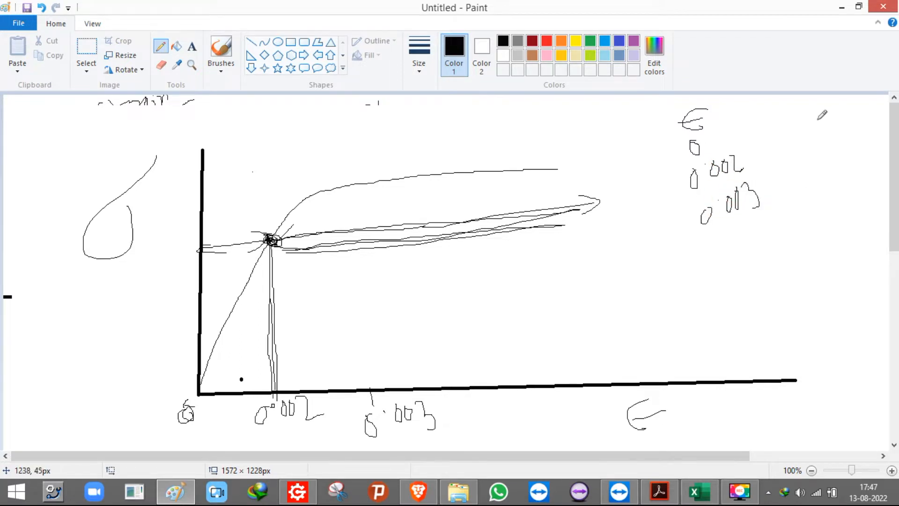
Add an inelastic strain column headed ε in behind a vertical divider, and draw a line across at 0.002 with a 0 entry.
{"action": "mouse_move", "coordinate": [802, 108]}
{"action": "left_mouse_down"}
{"action": "mouse_move", "coordinate": [800, 121]}
{"action": "mouse_move", "coordinate": [855, 118]}
{"action": "mouse_move", "coordinate": [819, 124]}
{"action": "mouse_move", "coordinate": [820, 133]}
{"action": "left_mouse_up"}
{"action": "left_click", "coordinate": [828, 108]}
{"action": "left_click", "coordinate": [824, 120]}
{"action": "left_click", "coordinate": [778, 99]}
{"action": "left_click_drag", "start_coordinate": [777, 99], "coordinate": [805, 297]}
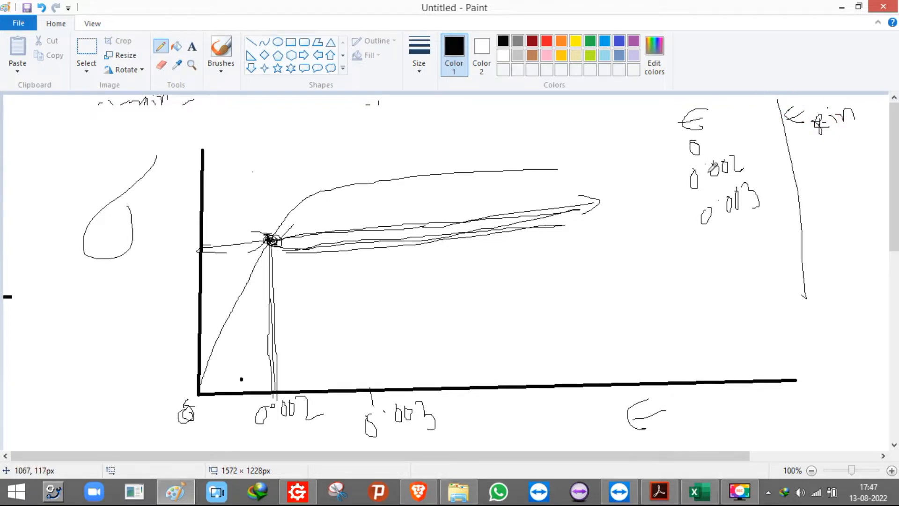
{"action": "mouse_move", "coordinate": [679, 189]}
{"action": "left_mouse_down"}
{"action": "mouse_move", "coordinate": [740, 166]}
{"action": "mouse_move", "coordinate": [850, 149]}
{"action": "left_mouse_up"}
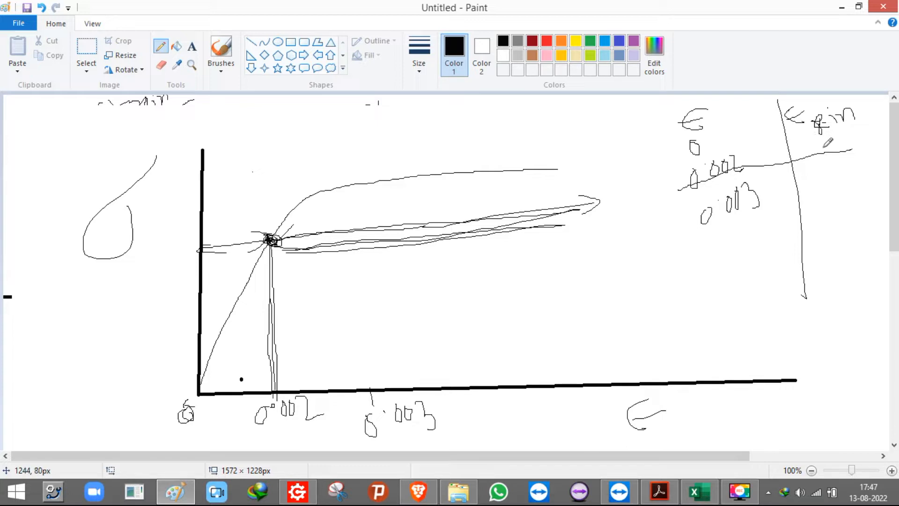
{"action": "left_click_drag", "start_coordinate": [816, 153], "coordinate": [833, 156]}
Extend the vertical line above the marked point, draw another line to the stress axis, and encircle the 0.002 label.
{"action": "left_click_drag", "start_coordinate": [266, 169], "coordinate": [267, 240]}
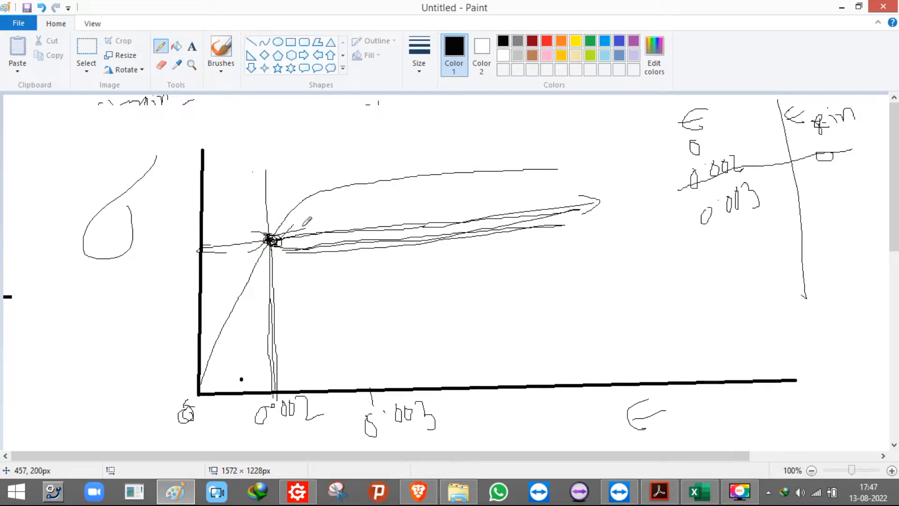
{"action": "left_click_drag", "start_coordinate": [265, 221], "coordinate": [207, 225]}
{"action": "left_click", "coordinate": [266, 240]}
{"action": "left_click_drag", "start_coordinate": [274, 426], "coordinate": [288, 442]}
{"action": "mouse_move", "coordinate": [306, 401]}
{"action": "left_mouse_down"}
{"action": "mouse_move", "coordinate": [230, 404]}
{"action": "mouse_move", "coordinate": [278, 421]}
{"action": "mouse_move", "coordinate": [267, 403]}
{"action": "left_mouse_up"}
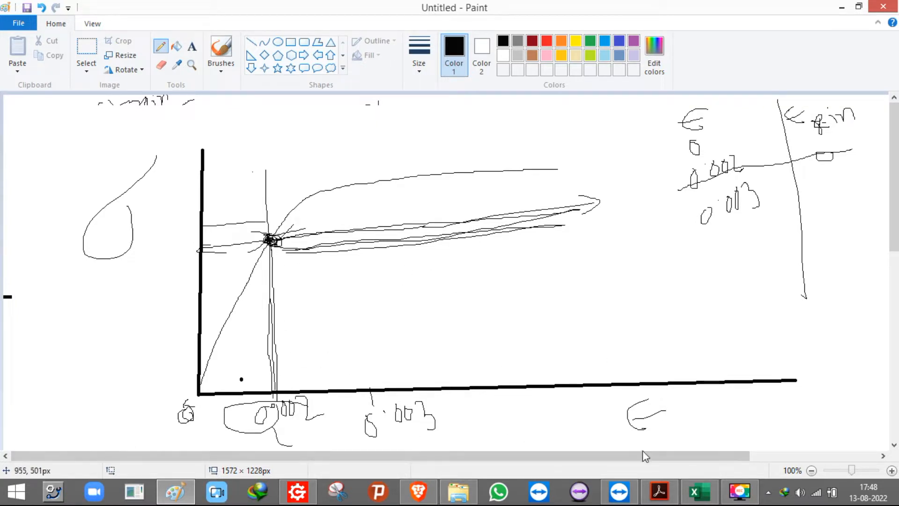
Switch to Excel, change the compressive strain header in B11 to "total STRAIN" and widen column B to fit it.
{"action": "left_click", "coordinate": [701, 496]}
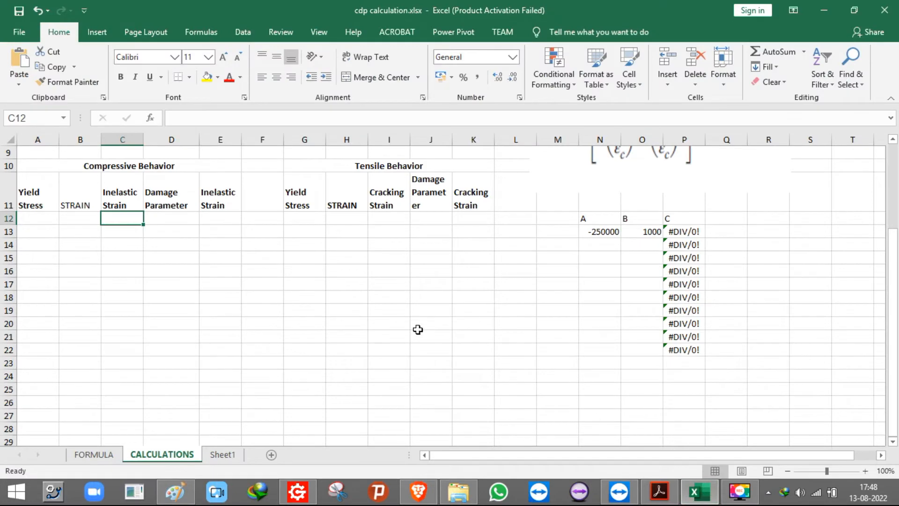
{"action": "left_click", "coordinate": [74, 218]}
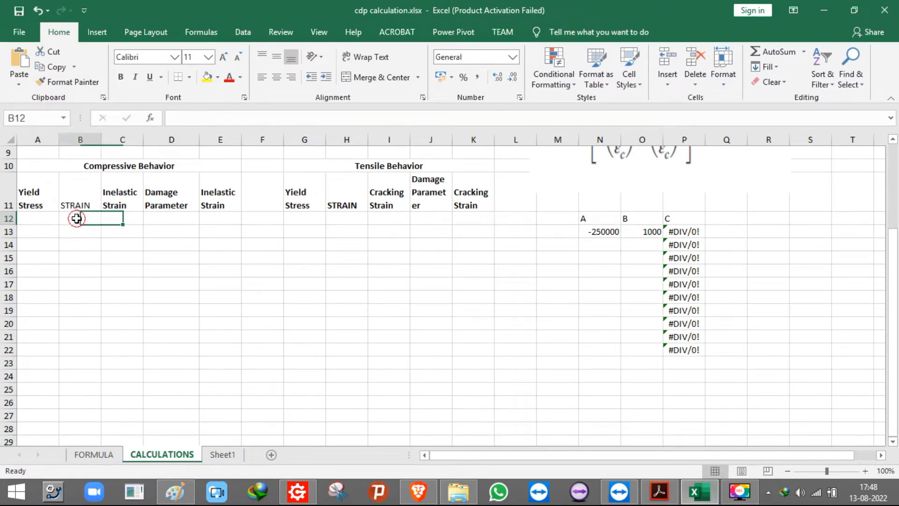
{"action": "left_click", "coordinate": [71, 187]}
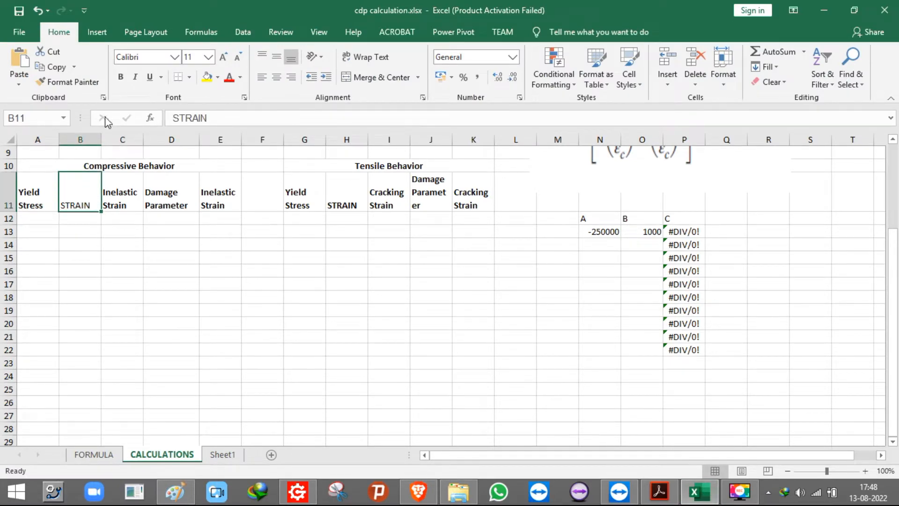
{"action": "double_click", "coordinate": [77, 183]}
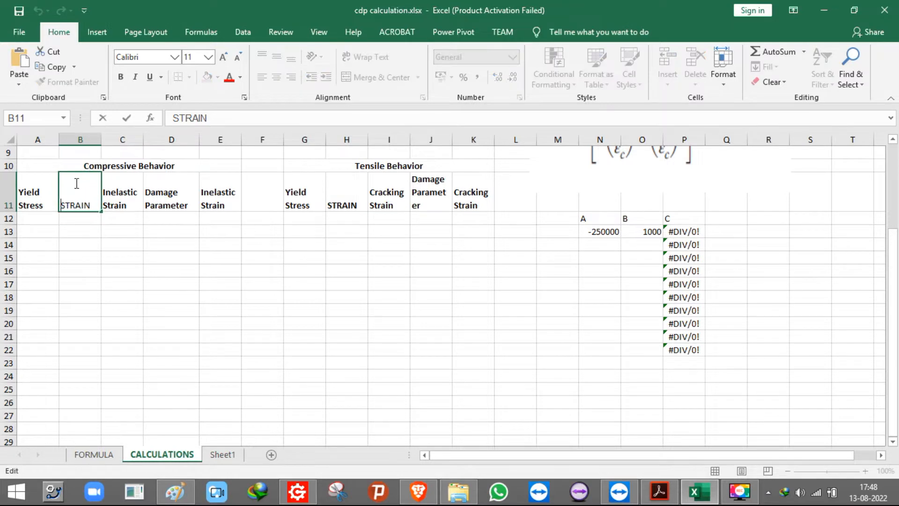
{"action": "type", "text": "total"}
{"action": "left_click", "coordinate": [83, 228]}
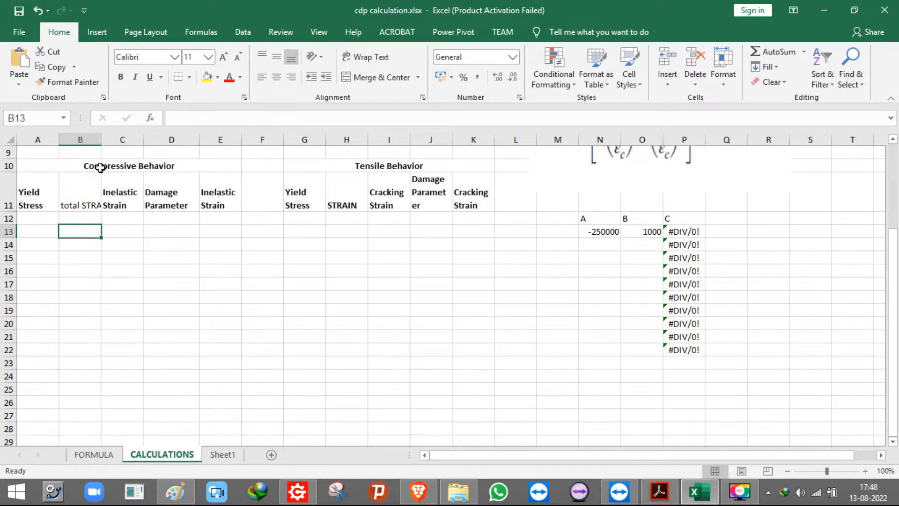
{"action": "left_click_drag", "start_coordinate": [101, 141], "coordinate": [128, 139]}
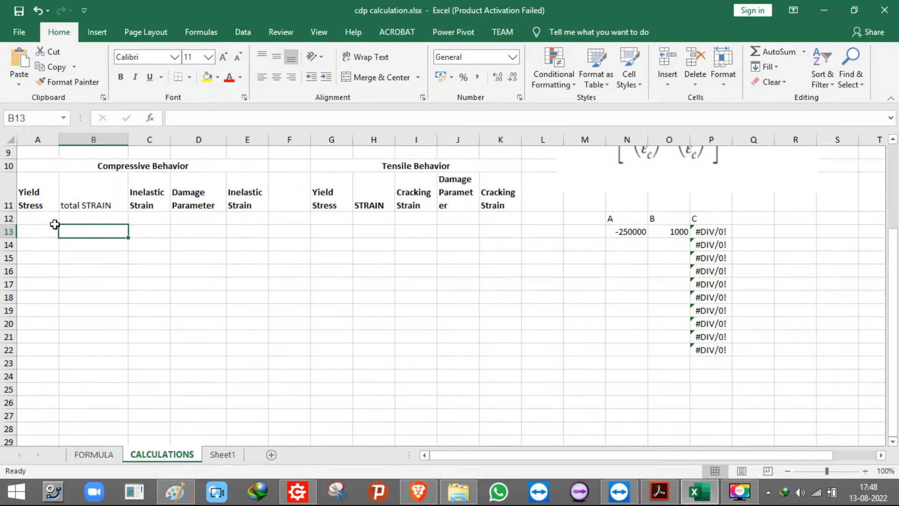
Enter 0 as the first compressive yield stress in A12.
{"action": "left_click", "coordinate": [38, 218]}
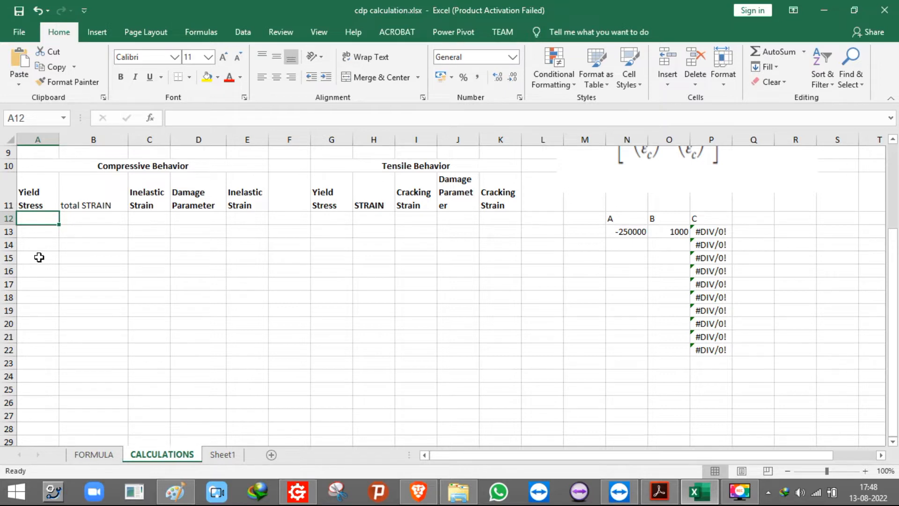
{"action": "left_click", "coordinate": [40, 232]}
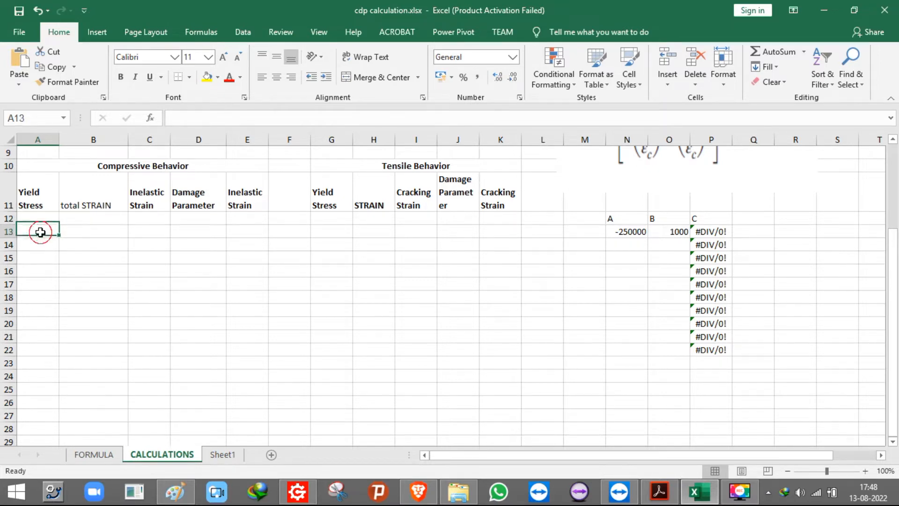
{"action": "left_click", "coordinate": [42, 215]}
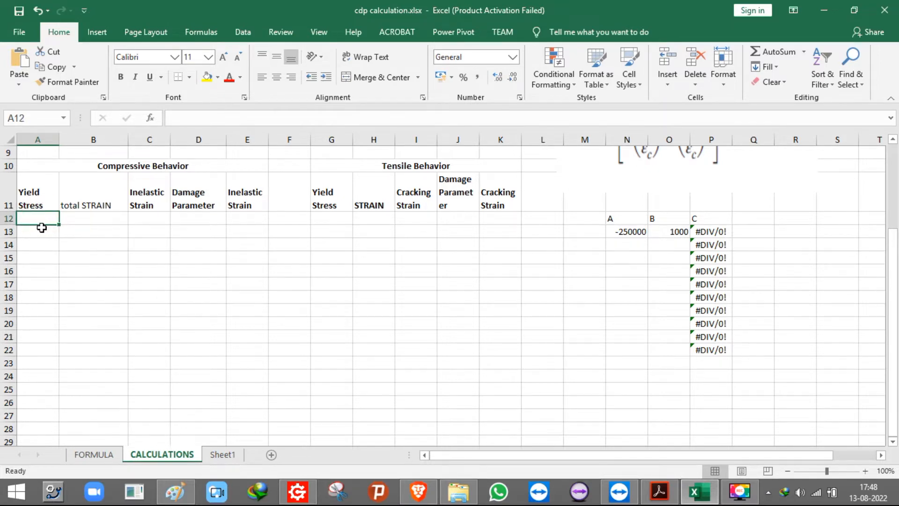
{"action": "type", "text": "0"}
{"action": "left_click", "coordinate": [40, 229]}
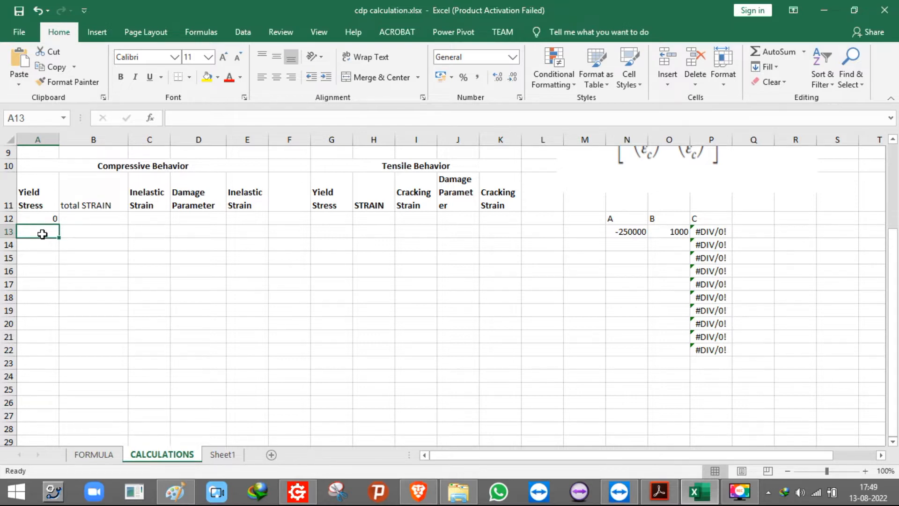
{"action": "left_click", "coordinate": [40, 257]}
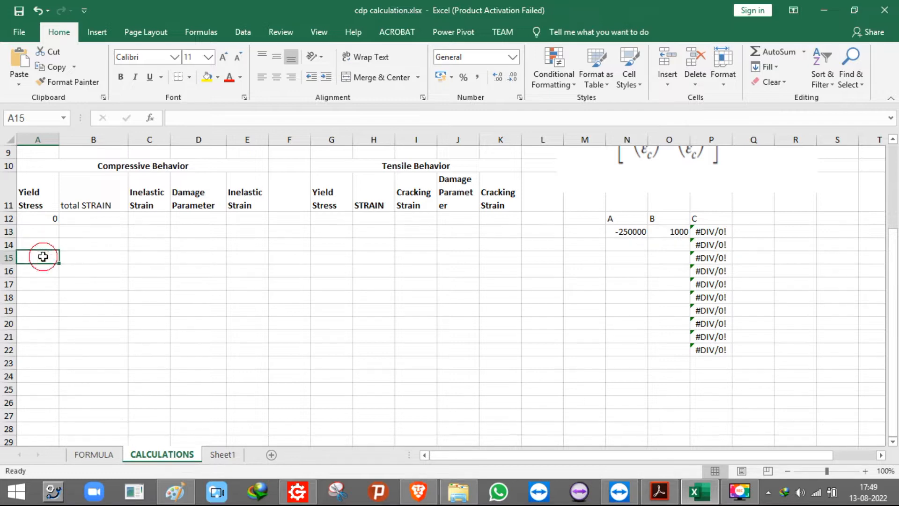
{"action": "left_click", "coordinate": [48, 220]}
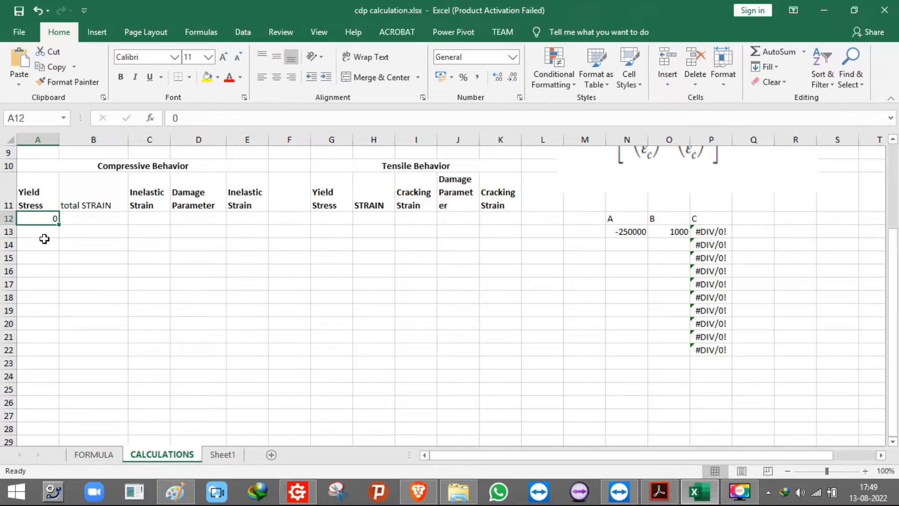
Switch to the concrete damage plasticity PDF in Adobe Acrobat and examine the Kent and Park model in Fig. 2 at 300%.
{"action": "scroll", "coordinate": [332, 328], "scroll_direction": "up", "scroll_amount": 3}
{"action": "scroll", "coordinate": [331, 327], "scroll_direction": "down", "scroll_amount": 3}
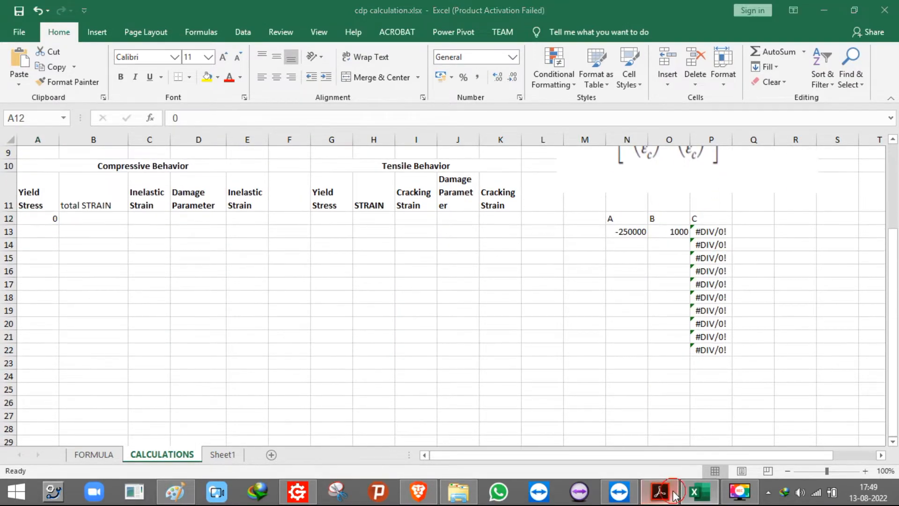
{"action": "left_click", "coordinate": [659, 491]}
{"action": "scroll", "coordinate": [677, 290], "scroll_direction": "up", "scroll_amount": 5}
{"action": "scroll", "coordinate": [677, 290], "scroll_direction": "up", "scroll_amount": 5}
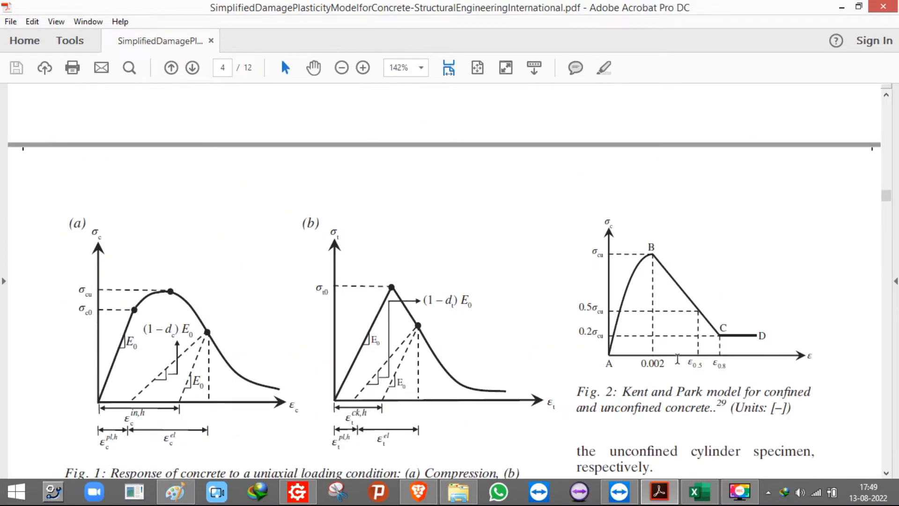
{"action": "scroll", "coordinate": [678, 375], "scroll_direction": "up", "scroll_amount": 2}
{"action": "scroll", "coordinate": [732, 390], "scroll_direction": "up", "scroll_amount": 1}
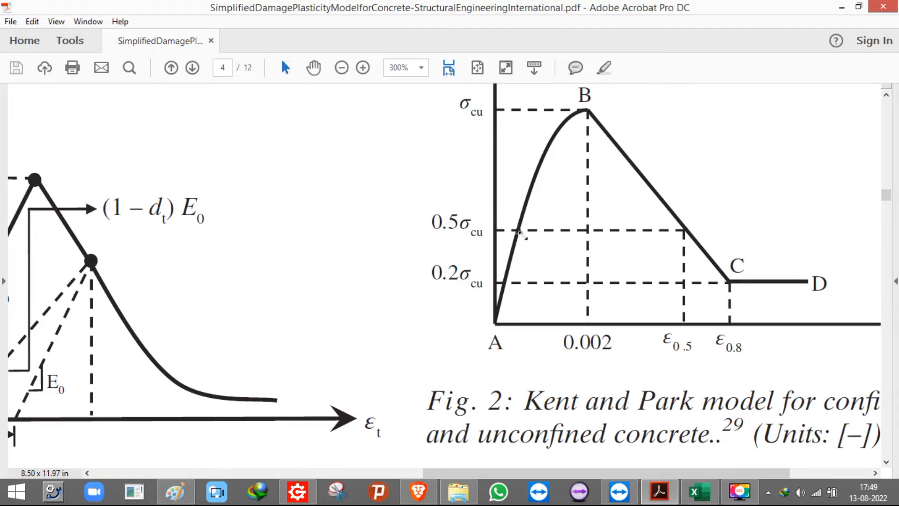
Mark the point where the 0.5σcu line meets the rising curve A–B in the Fig. 2 graph.
{"action": "left_click_drag", "start_coordinate": [507, 224], "coordinate": [532, 242]}
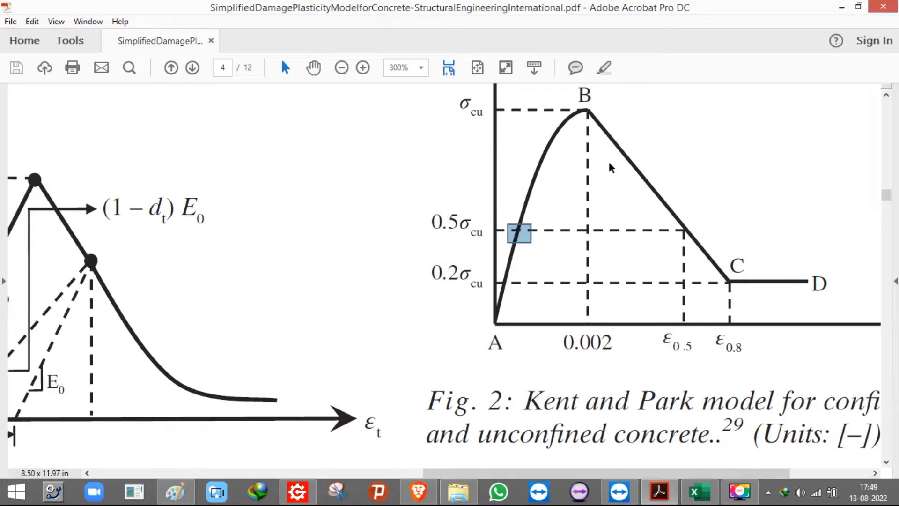
{"action": "left_click", "coordinate": [517, 236]}
Switch to Excel and enter 2 and 4 as the next compressive yield stresses in A13 and A14.
{"action": "left_click", "coordinate": [698, 492]}
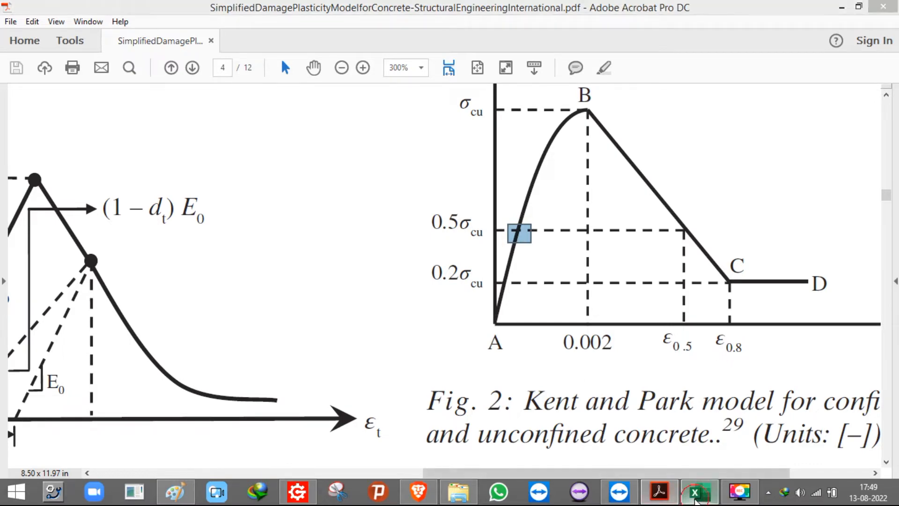
{"action": "left_click", "coordinate": [45, 233]}
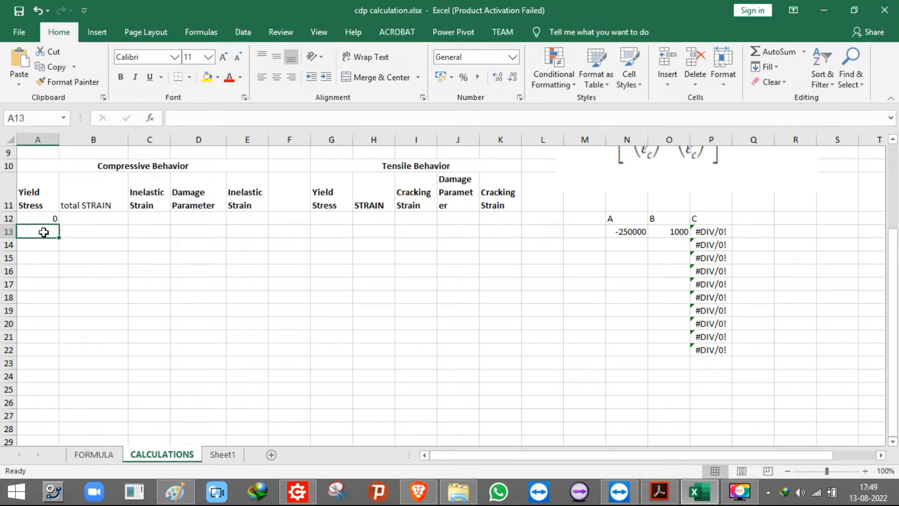
{"action": "type", "text": "2"}
{"action": "left_click", "coordinate": [44, 243]}
{"action": "type", "text": "4"}
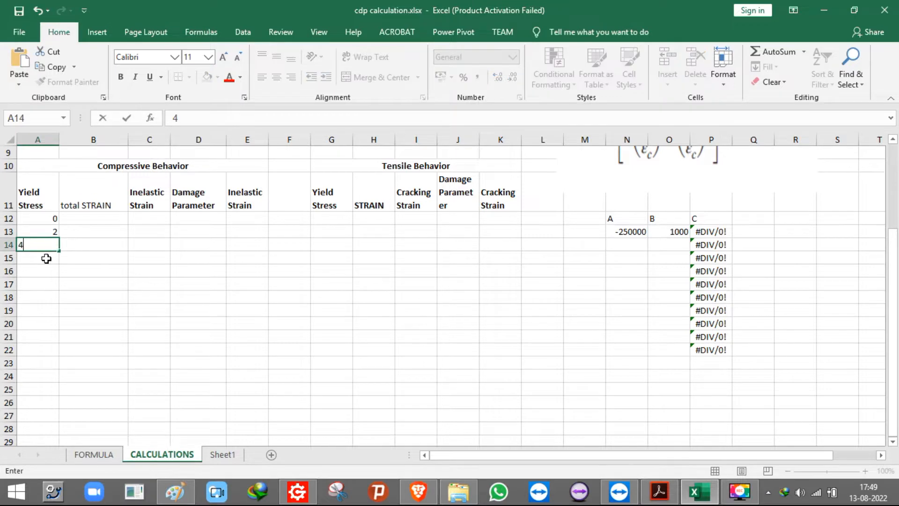
{"action": "left_click", "coordinate": [46, 260]}
Enter M20 as an example concrete grade in cell J2.
{"action": "scroll", "coordinate": [141, 241], "scroll_direction": "up", "scroll_amount": 3}
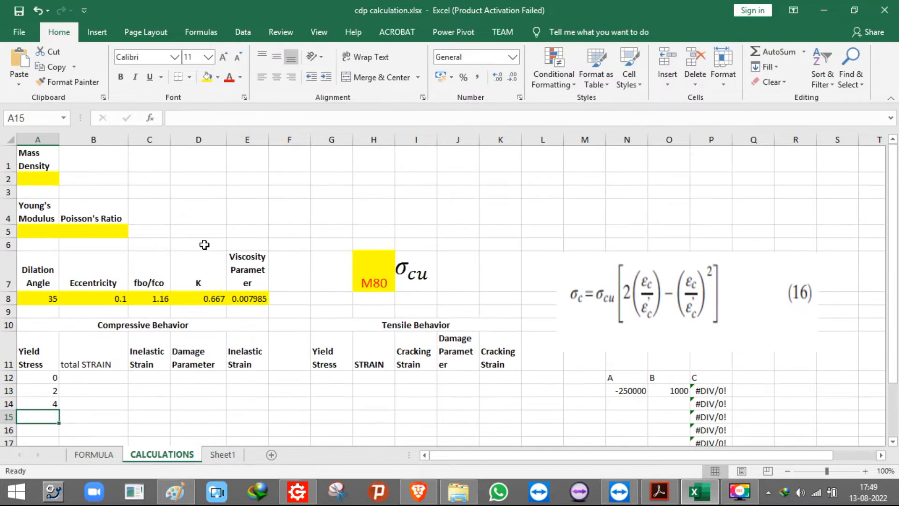
{"action": "left_click", "coordinate": [444, 179]}
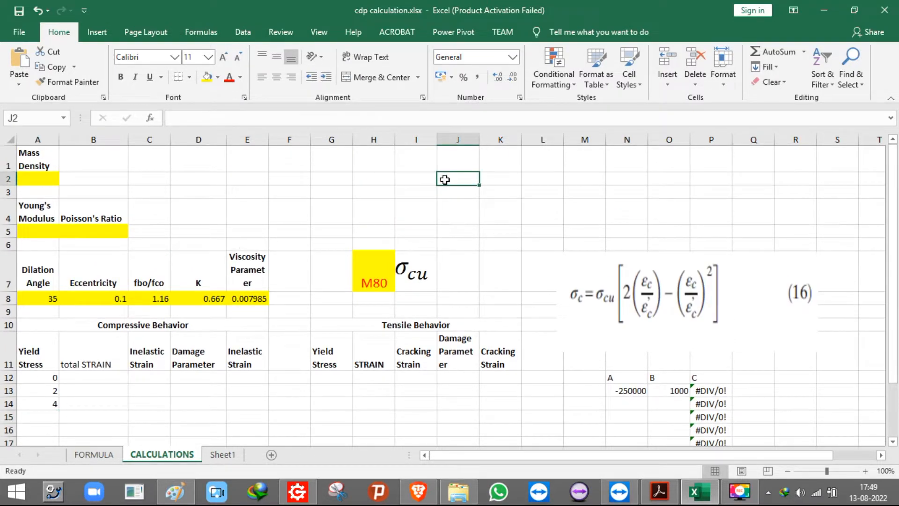
{"action": "type", "text": "2"}
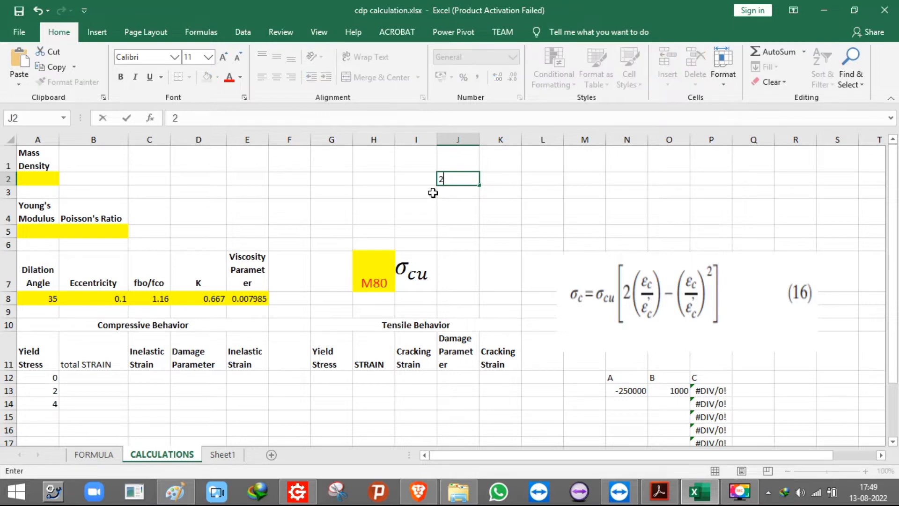
{"action": "type", "text": "50"}
{"action": "key", "text": "BackSpace"}
{"action": "key", "text": "BackSpace"}
{"action": "type", "text": "M20"}
{"action": "left_click", "coordinate": [436, 188]}
{"action": "scroll", "coordinate": [162, 211], "scroll_direction": "down", "scroll_amount": 5}
Continue the compressive yield stress series in steps of 2 up to 20, filling A12:A22.
{"action": "scroll", "coordinate": [161, 211], "scroll_direction": "up", "scroll_amount": 3}
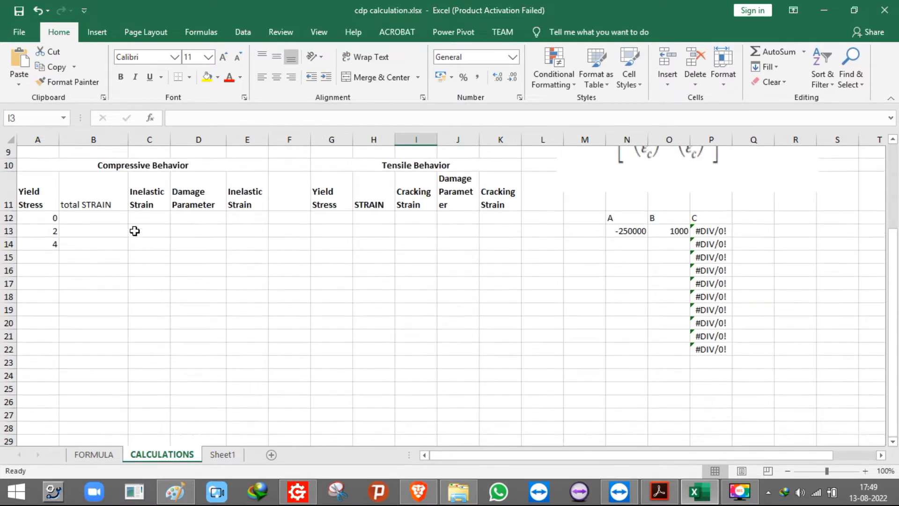
{"action": "left_click", "coordinate": [46, 261]}
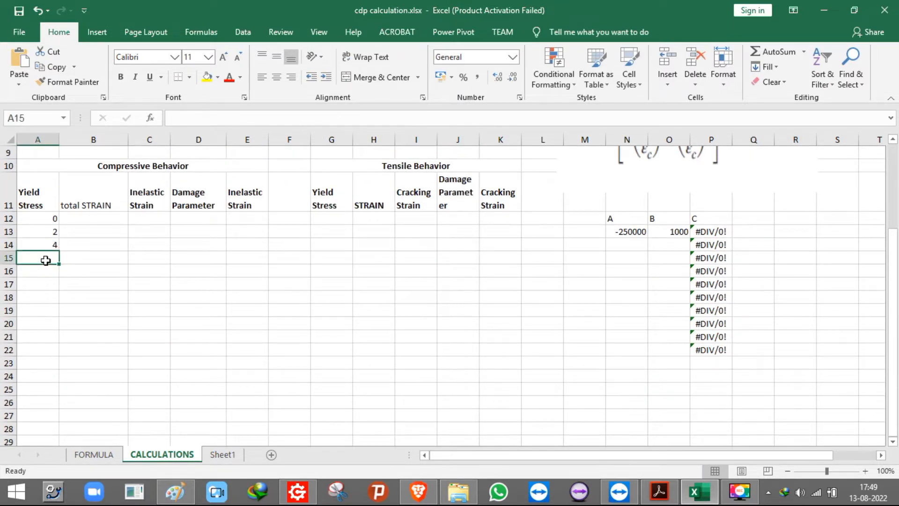
{"action": "left_click_drag", "start_coordinate": [50, 219], "coordinate": [55, 357]}
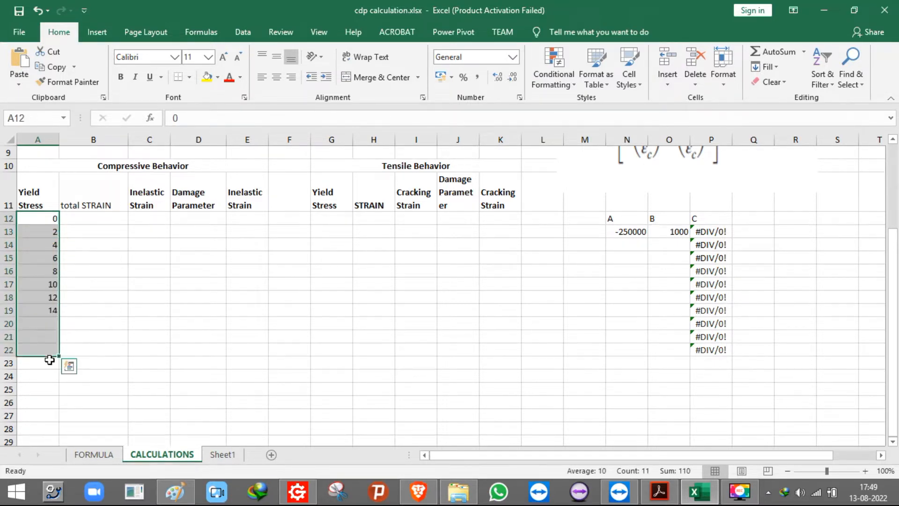
{"action": "left_click", "coordinate": [43, 376]}
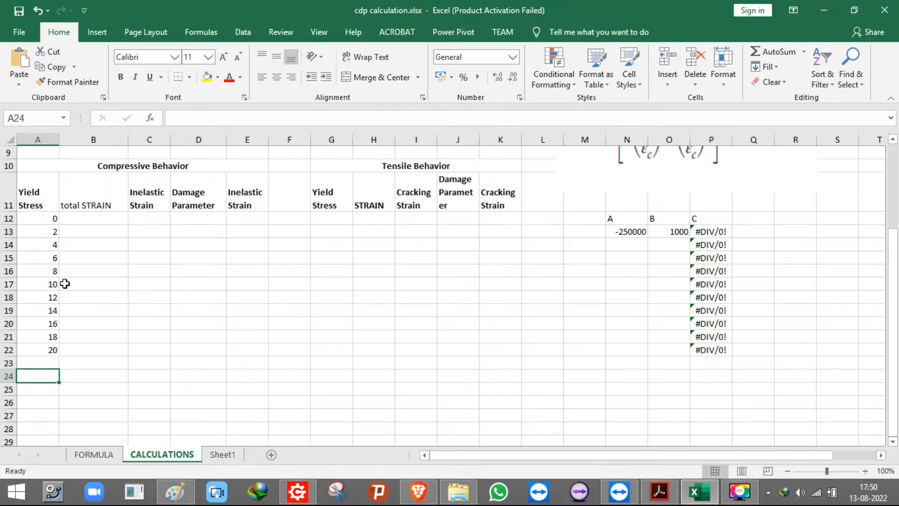
Examine the yield stress ranges 0 to 10 and 10 to 20 in column A against the example grade in J2.
{"action": "left_click", "coordinate": [43, 284]}
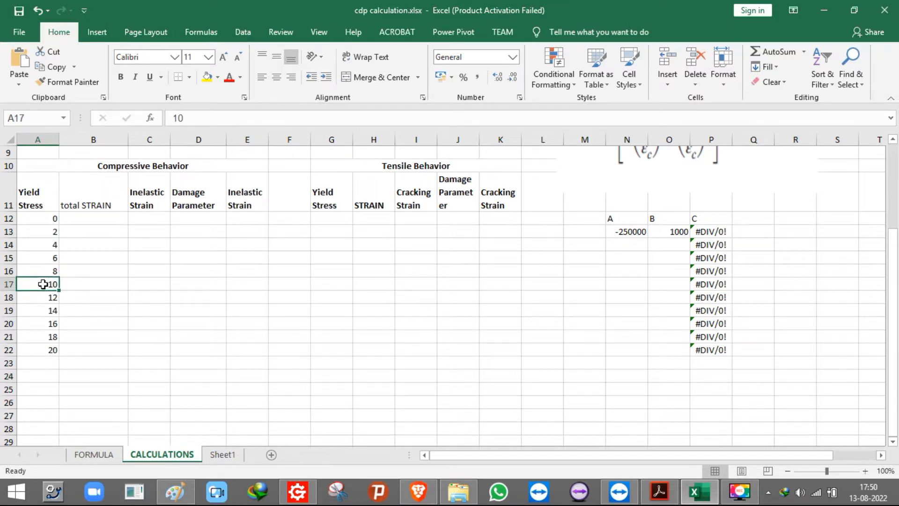
{"action": "left_click", "coordinate": [47, 218]}
{"action": "left_click", "coordinate": [48, 285]}
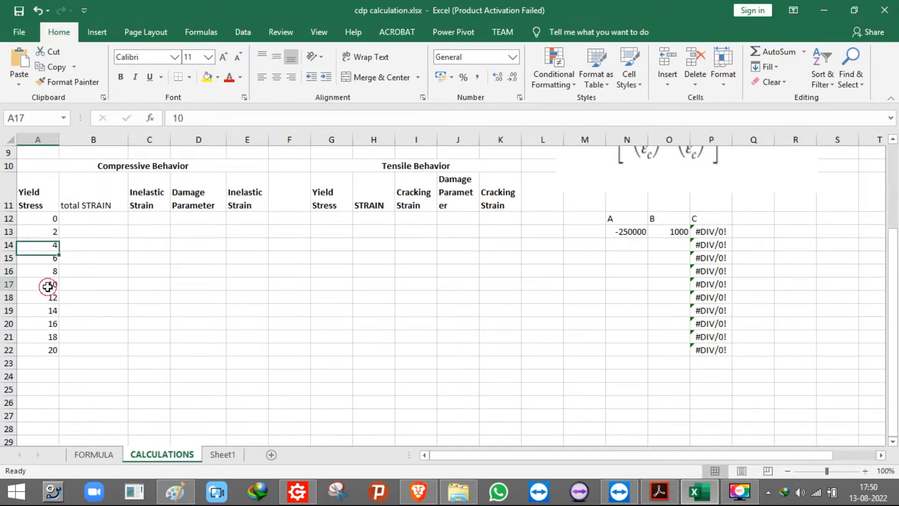
{"action": "left_click", "coordinate": [49, 351]}
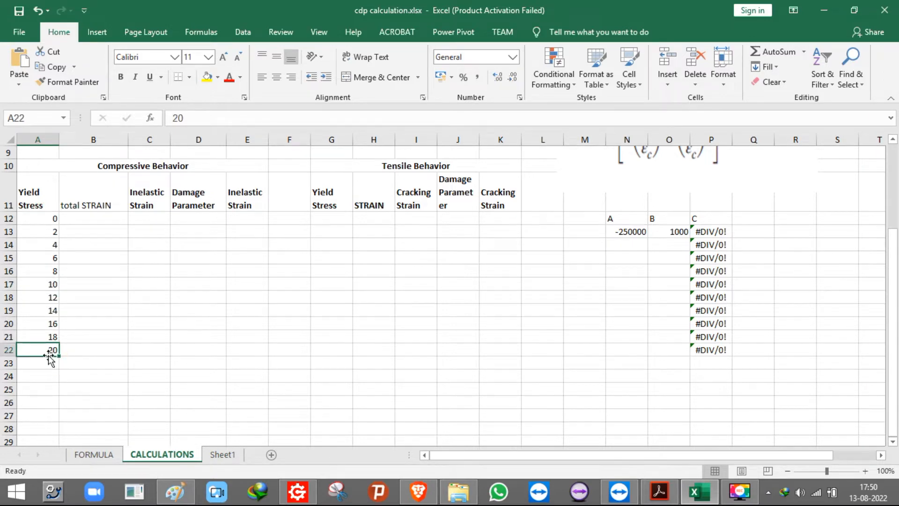
{"action": "scroll", "coordinate": [333, 268], "scroll_direction": "up", "scroll_amount": 3}
{"action": "left_click", "coordinate": [461, 180]}
{"action": "scroll", "coordinate": [455, 201], "scroll_direction": "down", "scroll_amount": 2}
{"action": "scroll", "coordinate": [455, 201], "scroll_direction": "down", "scroll_amount": 1}
{"action": "left_click", "coordinate": [42, 350]}
{"action": "left_click", "coordinate": [46, 283]}
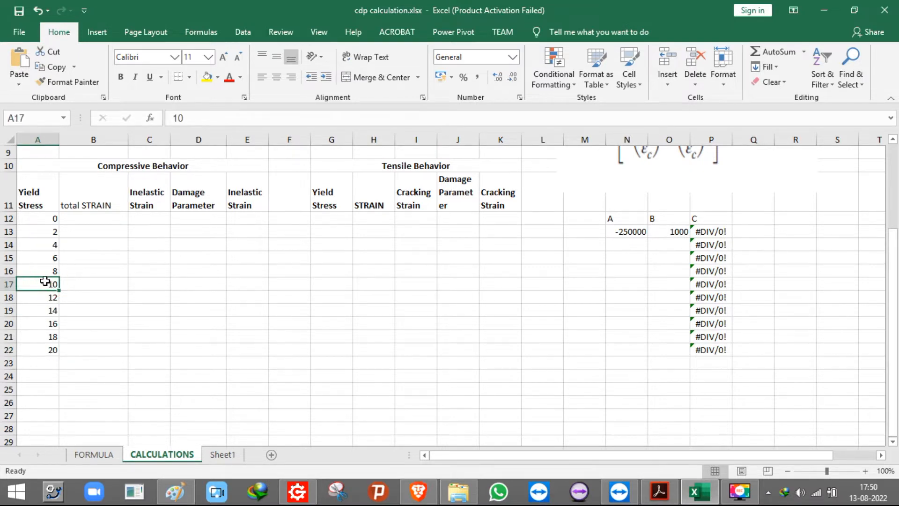
{"action": "left_click_drag", "start_coordinate": [42, 282], "coordinate": [44, 224]}
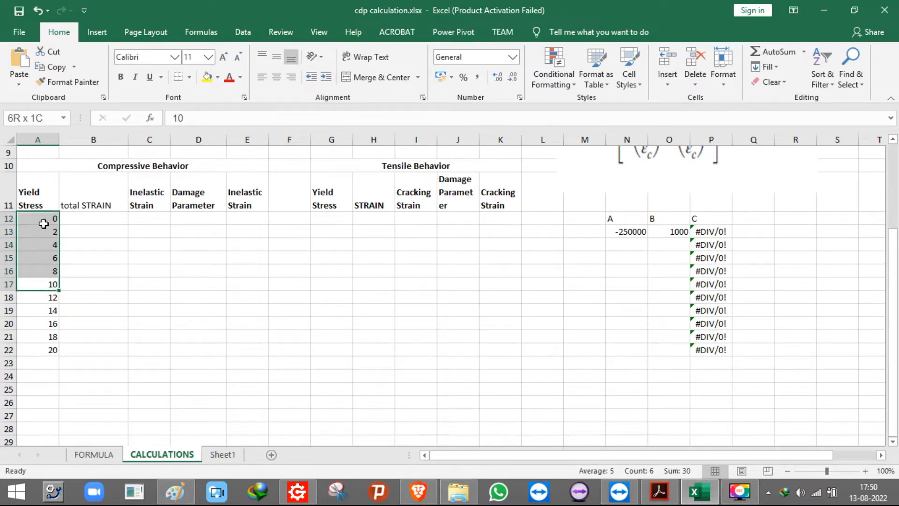
{"action": "left_click", "coordinate": [31, 284]}
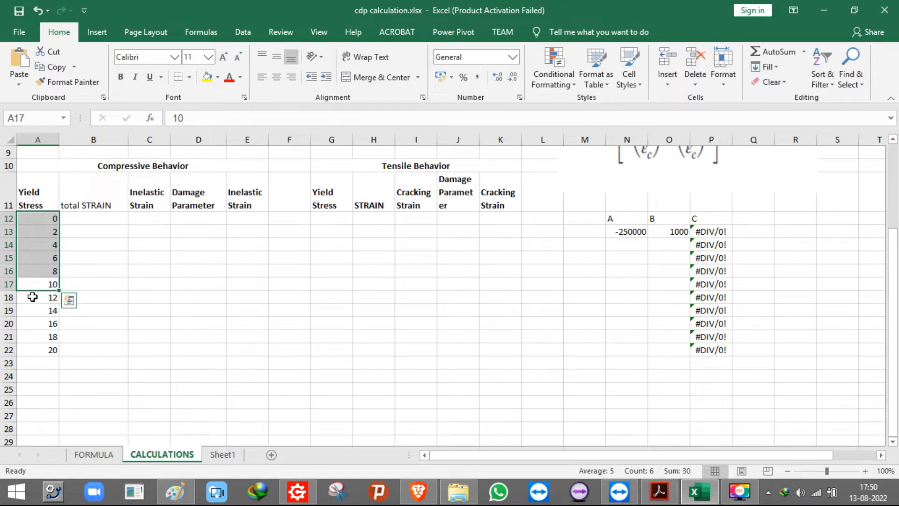
{"action": "left_click_drag", "start_coordinate": [35, 283], "coordinate": [36, 358]}
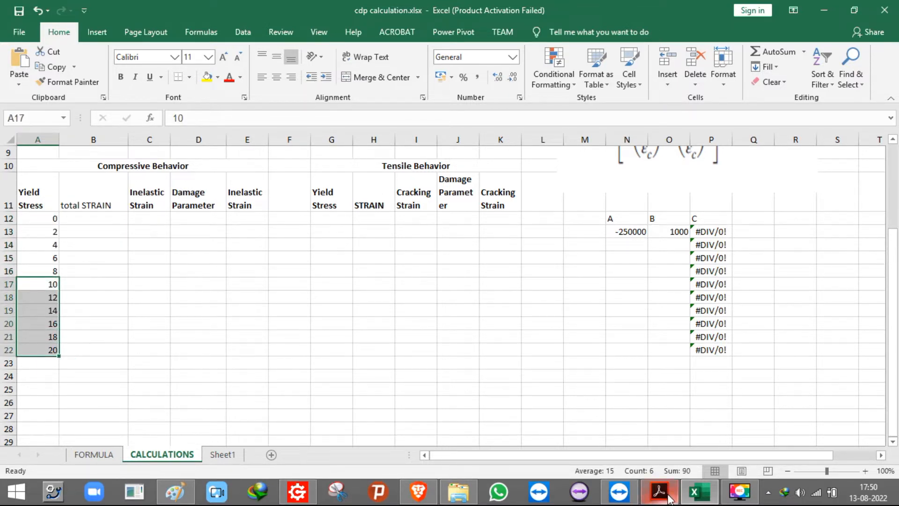
Switch to the PDF in Adobe Acrobat and examine the B20 material table's yield stress and inelastic strain columns, including the first yield stress.
{"action": "left_click", "coordinate": [660, 492]}
{"action": "scroll", "coordinate": [424, 358], "scroll_direction": "down", "scroll_amount": 3, "text": "ctrl"}
{"action": "scroll", "coordinate": [412, 356], "scroll_direction": "up", "scroll_amount": 1, "text": "ctrl"}
{"action": "scroll", "coordinate": [383, 353], "scroll_direction": "down", "scroll_amount": 8}
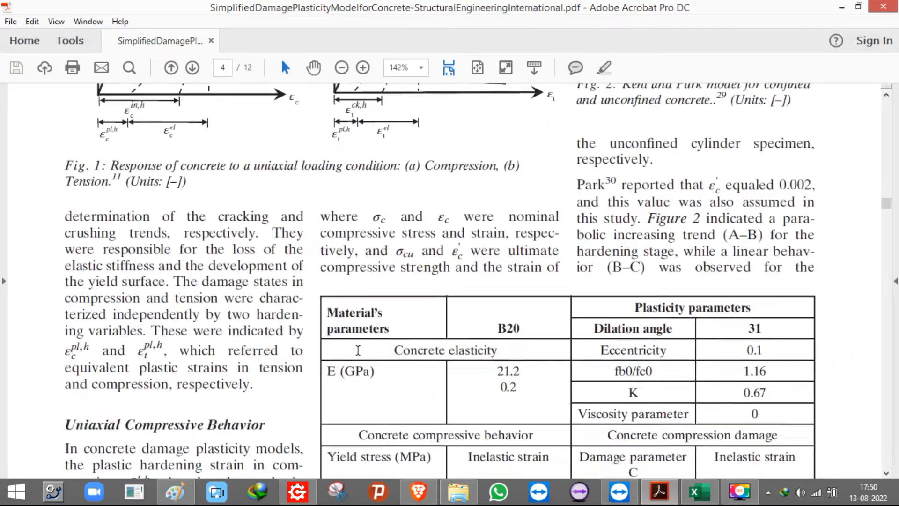
{"action": "scroll", "coordinate": [358, 351], "scroll_direction": "up", "scroll_amount": 2}
{"action": "left_click_drag", "start_coordinate": [330, 290], "coordinate": [469, 287]}
{"action": "left_click_drag", "start_coordinate": [527, 291], "coordinate": [473, 293]}
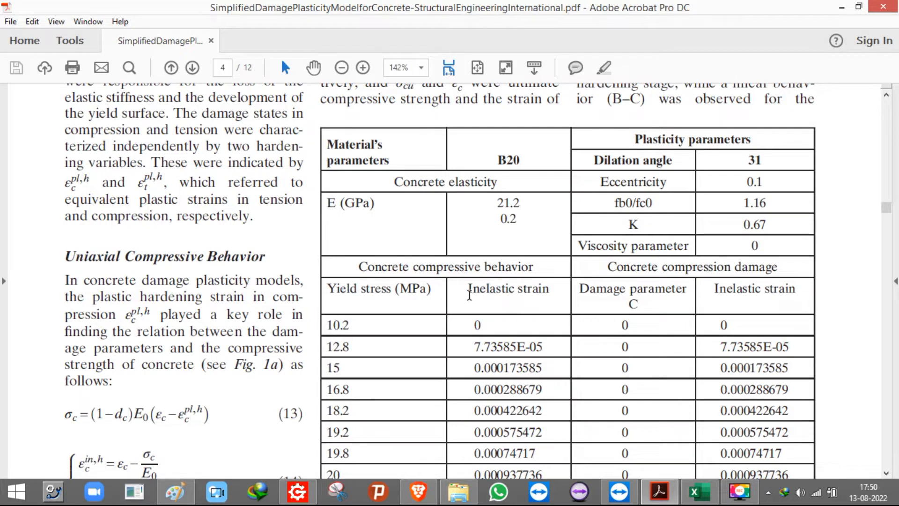
{"action": "left_click_drag", "start_coordinate": [350, 326], "coordinate": [333, 327]}
{"action": "left_click", "coordinate": [506, 160]}
Switch to Excel and review the yield stresses from 0 to 10 in A12:A17.
{"action": "left_click", "coordinate": [695, 492]}
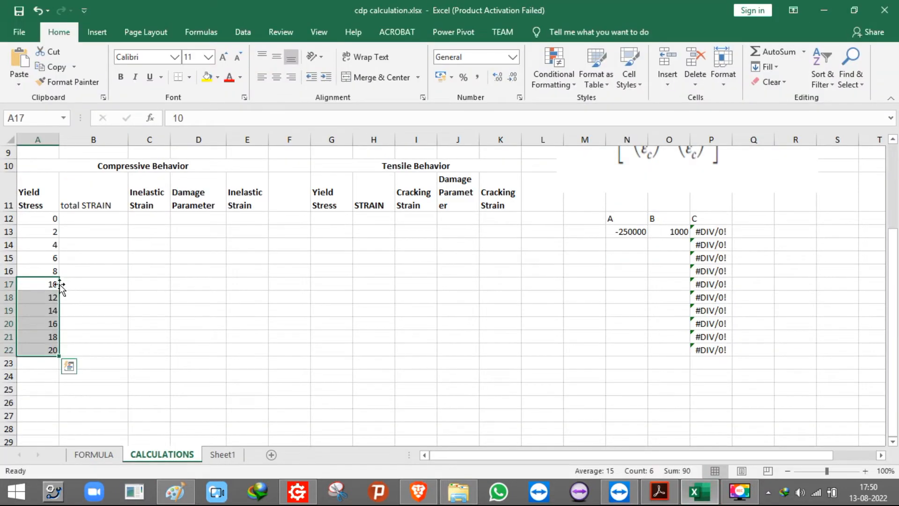
{"action": "left_click_drag", "start_coordinate": [47, 284], "coordinate": [43, 218]}
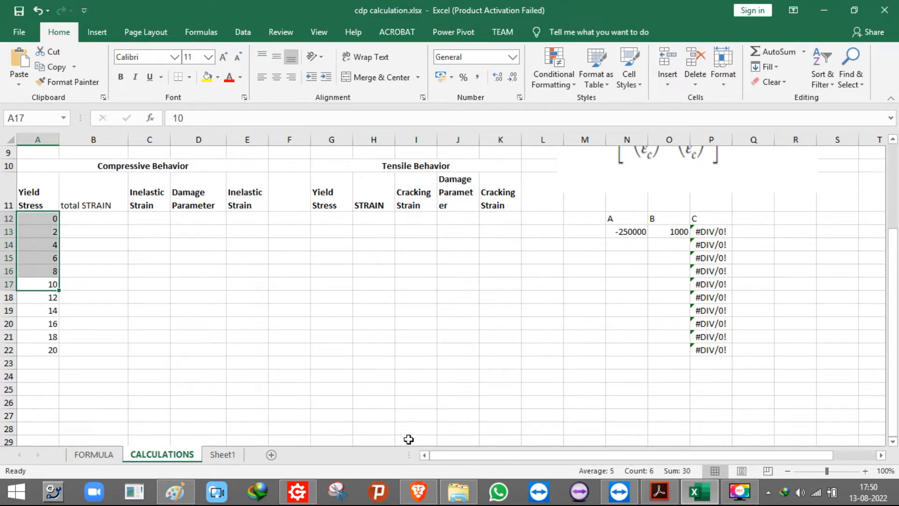
Switch to Paint, label the marked stress level 0.5σcu beside the stress axis, and retrace the curve below and beyond the marked point.
{"action": "left_click", "coordinate": [176, 491]}
{"action": "left_click", "coordinate": [268, 239]}
{"action": "mouse_move", "coordinate": [236, 244]}
{"action": "left_mouse_down"}
{"action": "mouse_move", "coordinate": [142, 254]}
{"action": "mouse_move", "coordinate": [138, 240]}
{"action": "left_mouse_up"}
{"action": "left_click", "coordinate": [149, 235]}
{"action": "left_click_drag", "start_coordinate": [175, 213], "coordinate": [161, 236]}
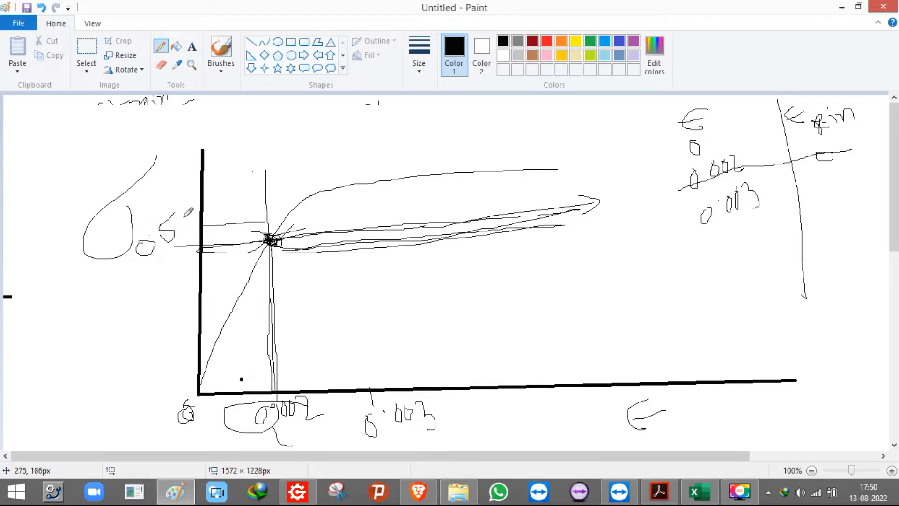
{"action": "mouse_move", "coordinate": [185, 207]}
{"action": "left_mouse_down"}
{"action": "mouse_move", "coordinate": [205, 210]}
{"action": "mouse_move", "coordinate": [223, 236]}
{"action": "mouse_move", "coordinate": [240, 291]}
{"action": "mouse_move", "coordinate": [197, 368]}
{"action": "mouse_move", "coordinate": [218, 349]}
{"action": "mouse_move", "coordinate": [267, 243]}
{"action": "mouse_move", "coordinate": [213, 327]}
{"action": "mouse_move", "coordinate": [201, 388]}
{"action": "mouse_move", "coordinate": [274, 239]}
{"action": "left_mouse_up"}
{"action": "left_click", "coordinate": [269, 240]}
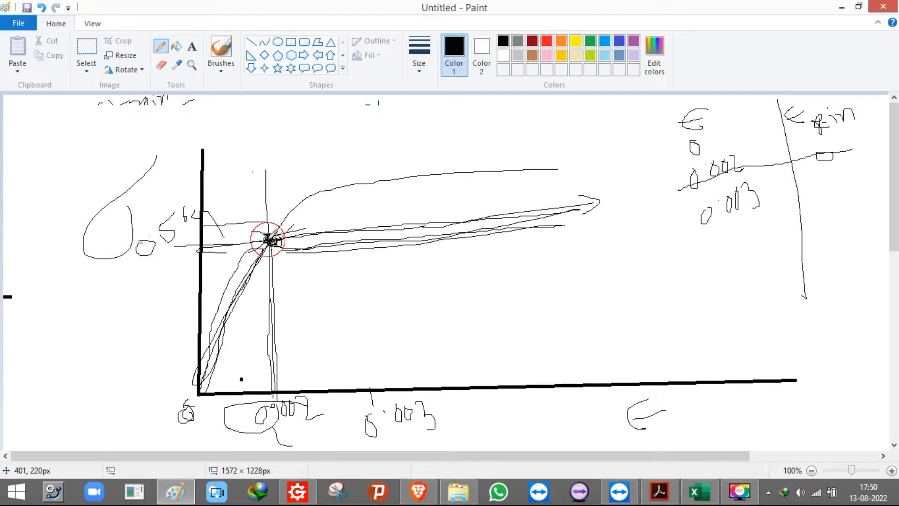
{"action": "mouse_move", "coordinate": [272, 240]}
{"action": "left_mouse_down"}
{"action": "mouse_move", "coordinate": [348, 179]}
{"action": "mouse_move", "coordinate": [601, 163]}
{"action": "left_mouse_up"}
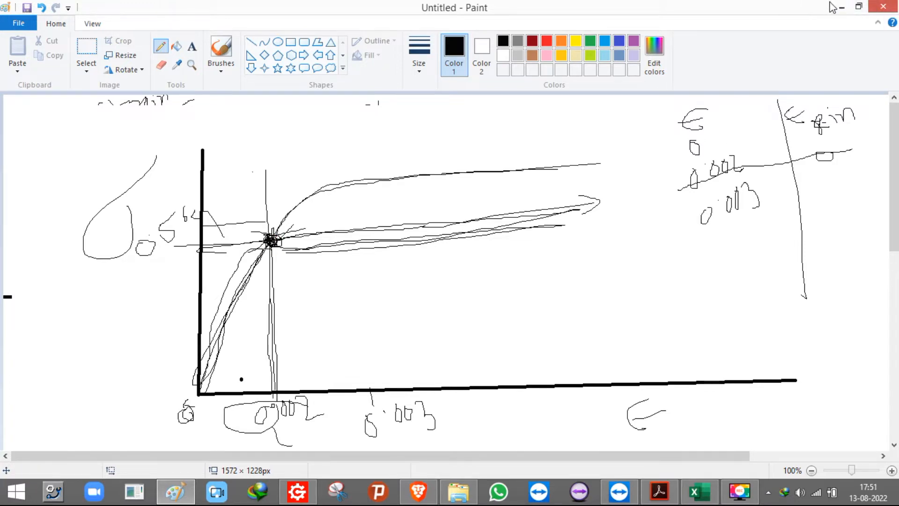
Return to Excel and delete the example grade M20 from J2.
{"action": "left_click", "coordinate": [838, 7]}
{"action": "left_click", "coordinate": [89, 255]}
{"action": "scroll", "coordinate": [469, 228], "scroll_direction": "up", "scroll_amount": 3}
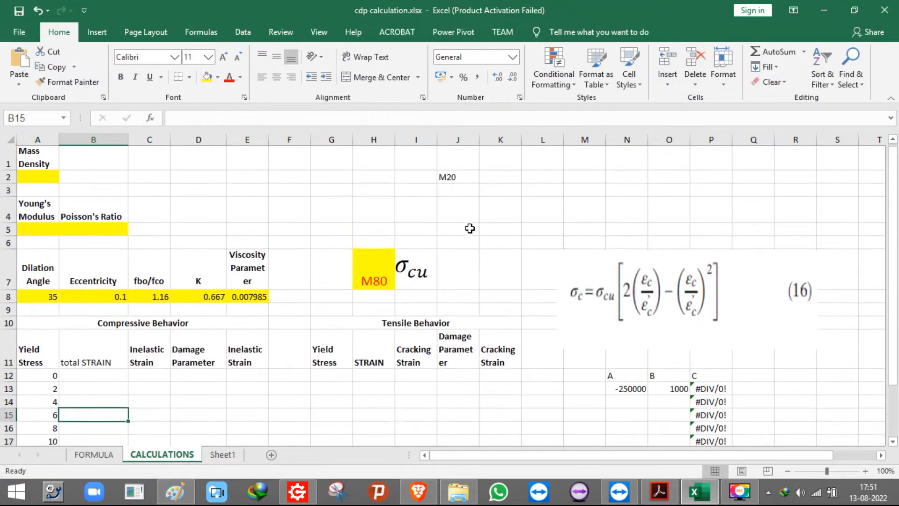
{"action": "left_click", "coordinate": [469, 179]}
{"action": "key", "text": "Delete"}
Enter 80 as the σcu value for M80 concrete in J7.
{"action": "left_click", "coordinate": [451, 281]}
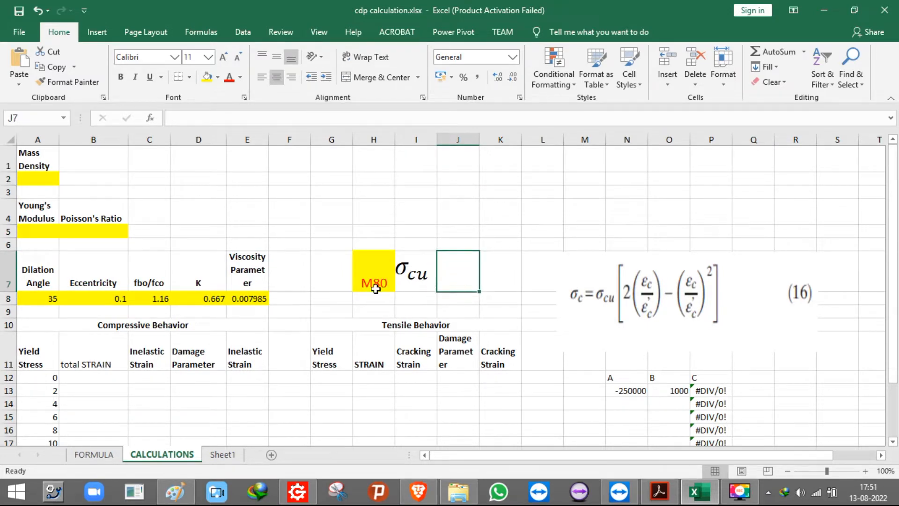
{"action": "left_click", "coordinate": [368, 275]}
{"action": "left_click", "coordinate": [451, 270]}
{"action": "type", "text": "80"}
{"action": "left_click", "coordinate": [416, 325]}
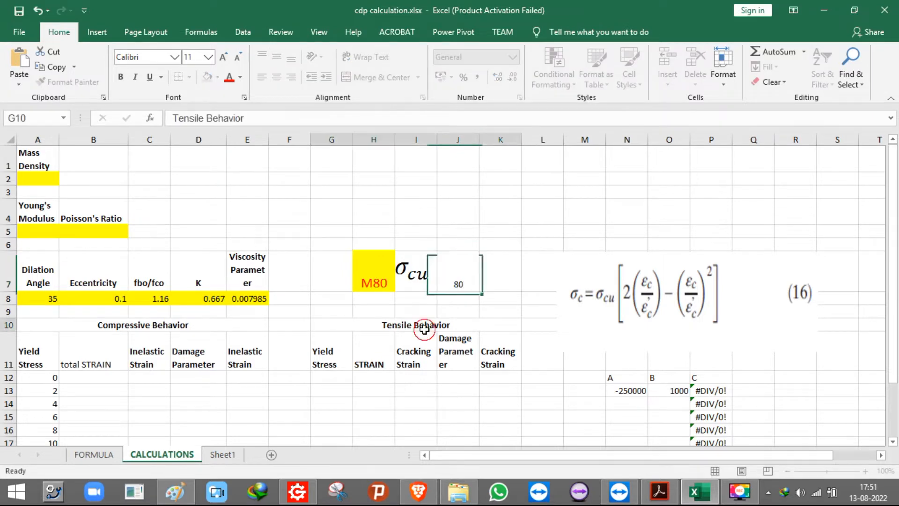
Set the first compressive yield stress in A12 to half of σcu with the formula =0.5*J7.
{"action": "scroll", "coordinate": [417, 334], "scroll_direction": "down", "scroll_amount": 3}
{"action": "scroll", "coordinate": [110, 343], "scroll_direction": "up", "scroll_amount": 3}
{"action": "scroll", "coordinate": [66, 335], "scroll_direction": "down", "scroll_amount": 3}
{"action": "left_click", "coordinate": [34, 221]}
{"action": "left_click", "coordinate": [49, 258]}
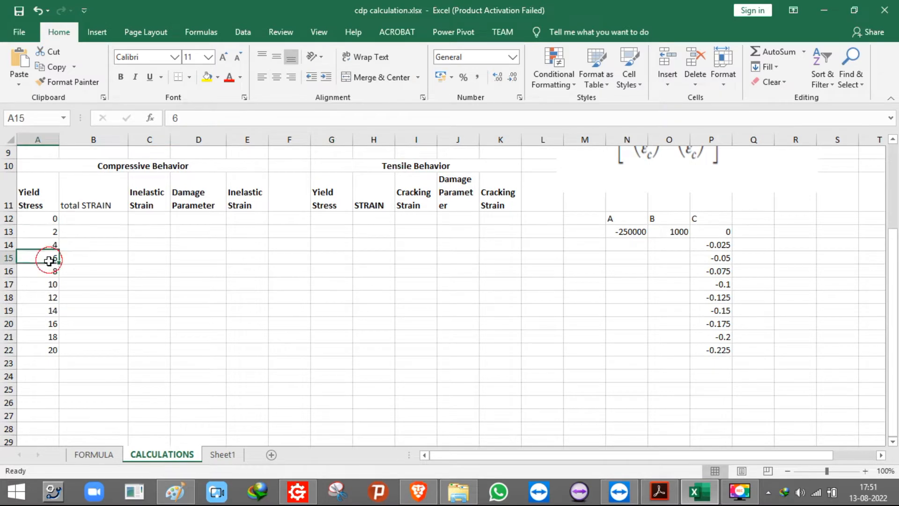
{"action": "left_click", "coordinate": [45, 220]}
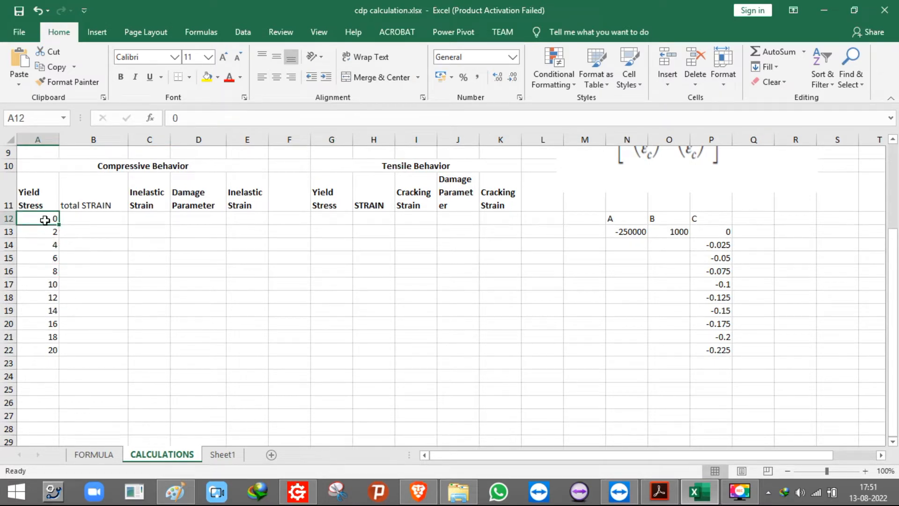
{"action": "type", "text": "=0.5"}
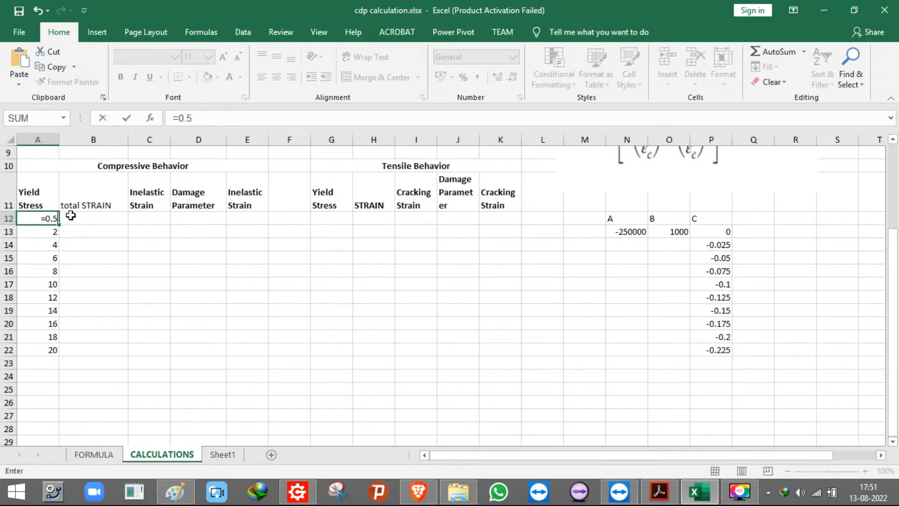
{"action": "scroll", "coordinate": [396, 291], "scroll_direction": "up", "scroll_amount": 3}
{"action": "left_click", "coordinate": [474, 276]}
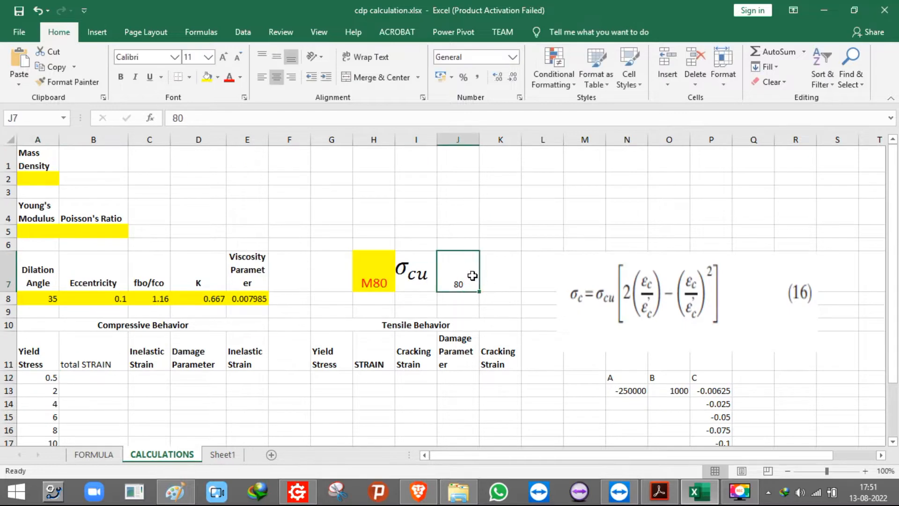
{"action": "left_click", "coordinate": [42, 375]}
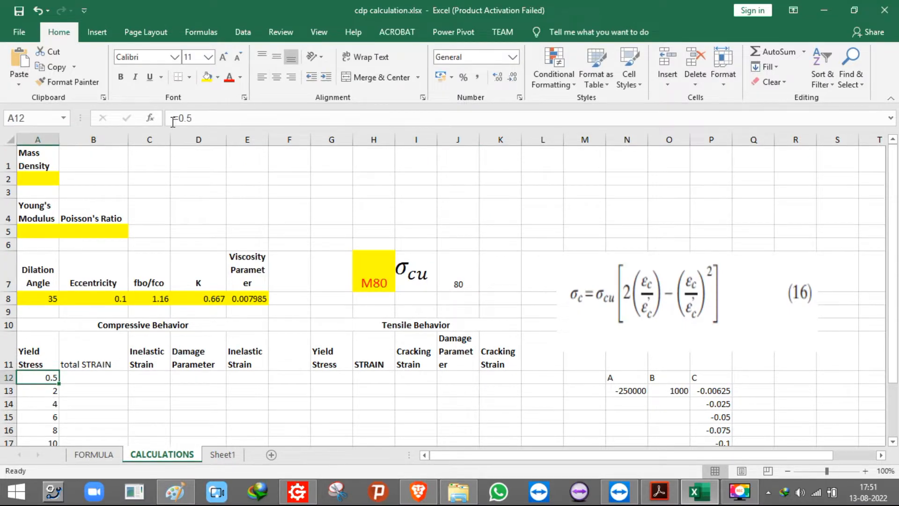
{"action": "left_click", "coordinate": [194, 117]}
{"action": "type", "text": "*"}
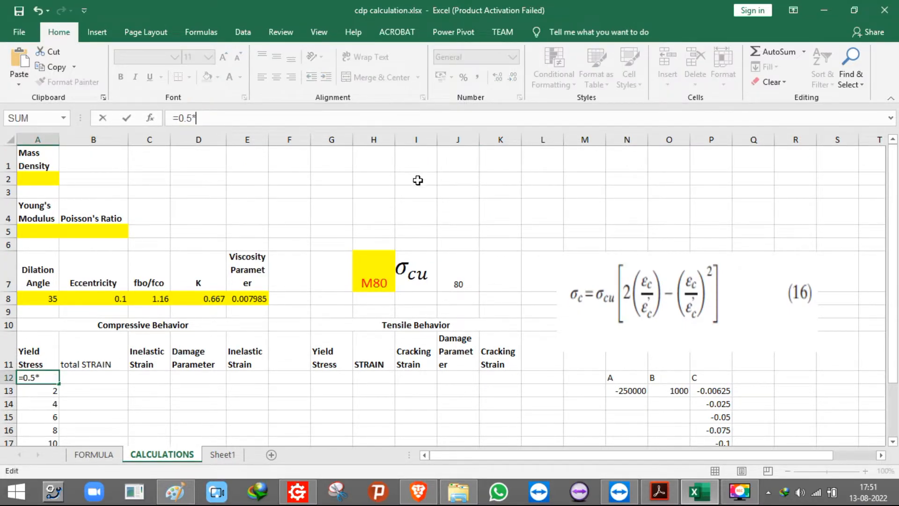
{"action": "left_click", "coordinate": [474, 286]}
{"action": "key", "text": "Return"}
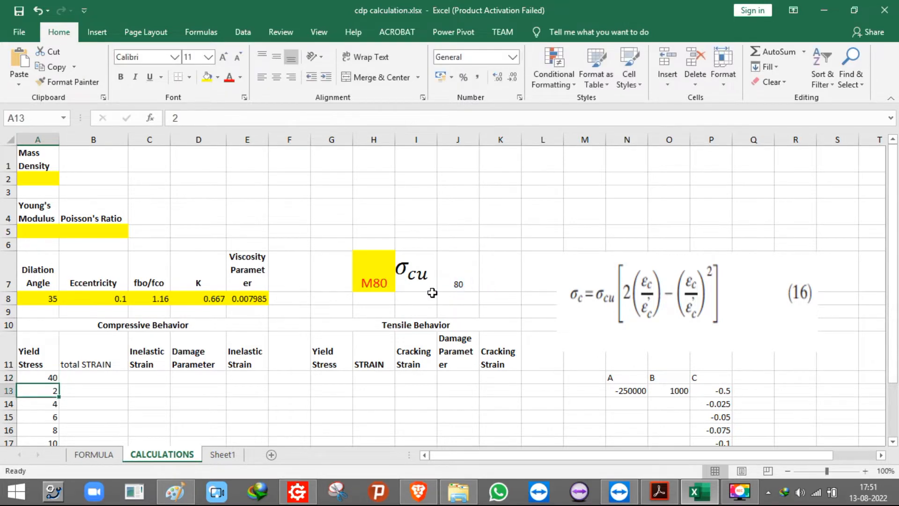
Clear the old compressive yield stresses from A13 downward, keeping the first value in A12.
{"action": "left_click", "coordinate": [42, 410]}
{"action": "left_click", "coordinate": [43, 390]}
{"action": "scroll", "coordinate": [43, 390], "scroll_direction": "down", "scroll_amount": 3}
{"action": "scroll", "coordinate": [41, 377], "scroll_direction": "up", "scroll_amount": 2}
{"action": "scroll", "coordinate": [60, 315], "scroll_direction": "down", "scroll_amount": 4}
{"action": "left_click", "coordinate": [40, 323]}
{"action": "scroll", "coordinate": [35, 281], "scroll_direction": "up", "scroll_amount": 3}
{"action": "left_click_drag", "start_coordinate": [38, 231], "coordinate": [48, 364]}
{"action": "key", "text": "Delete"}
{"action": "left_click", "coordinate": [121, 324]}
Enter 45 as the second compressive yield stress in A13.
{"action": "left_click", "coordinate": [45, 230]}
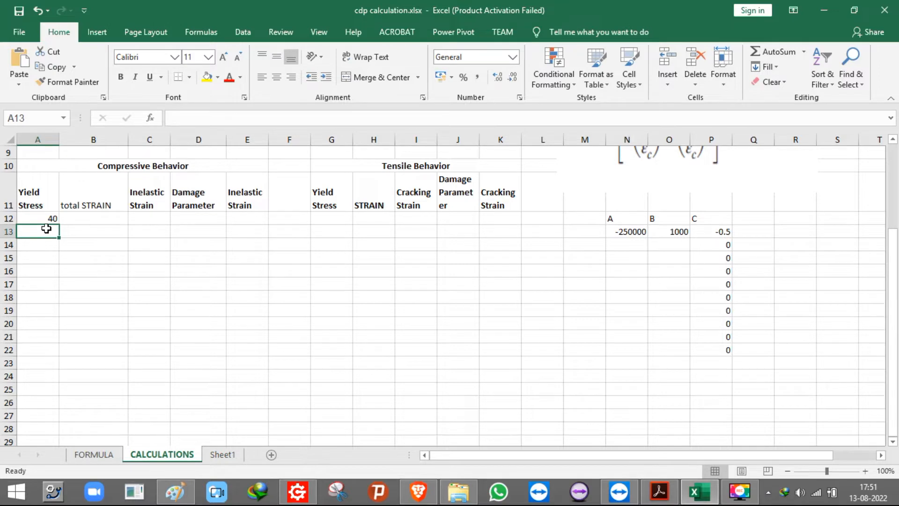
{"action": "type", "text": "45"}
{"action": "left_click", "coordinate": [36, 249]}
Try to extend the yield stresses from the pair in A12:A13 down to A20 as a series.
{"action": "left_click_drag", "start_coordinate": [48, 224], "coordinate": [52, 336]}
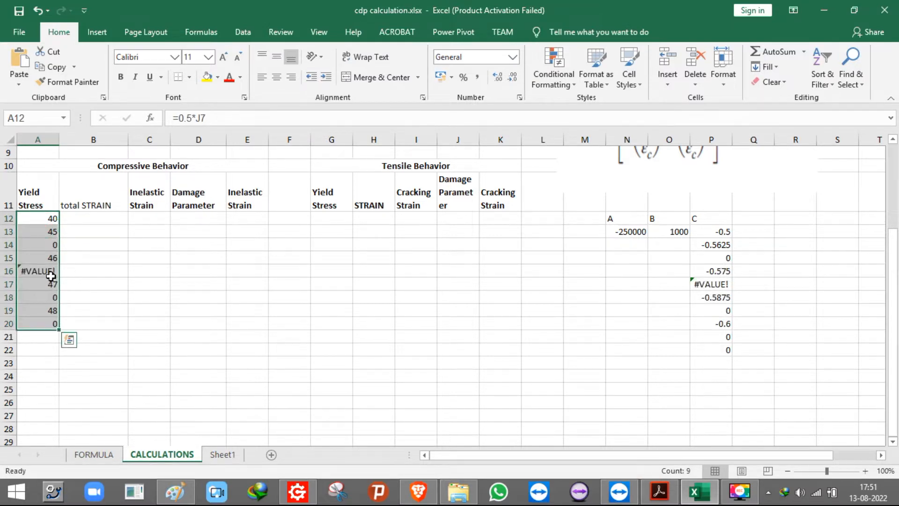
{"action": "left_click", "coordinate": [52, 245]}
{"action": "key", "text": "Delete"}
{"action": "left_click", "coordinate": [53, 232]}
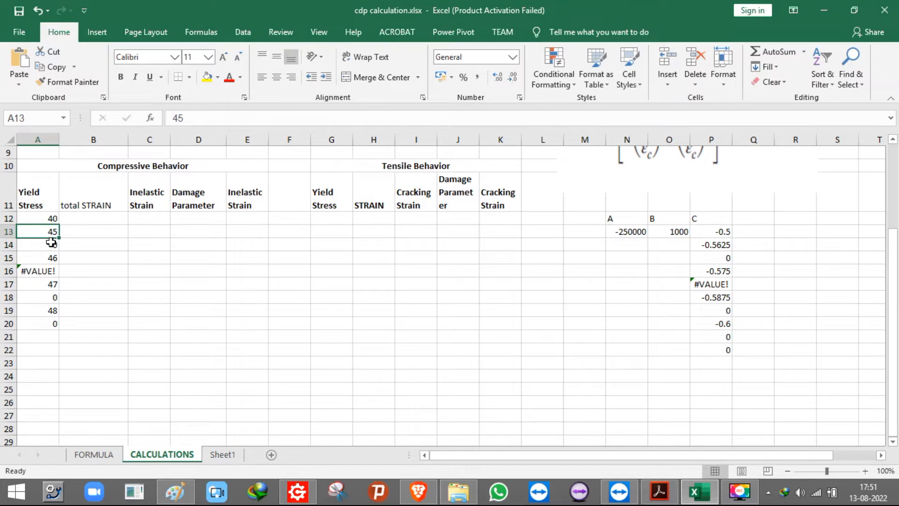
{"action": "left_click_drag", "start_coordinate": [50, 220], "coordinate": [58, 327]}
{"action": "left_click", "coordinate": [49, 257]}
{"action": "left_click", "coordinate": [49, 268]}
{"action": "key", "text": "Delete"}
{"action": "left_click", "coordinate": [47, 311]}
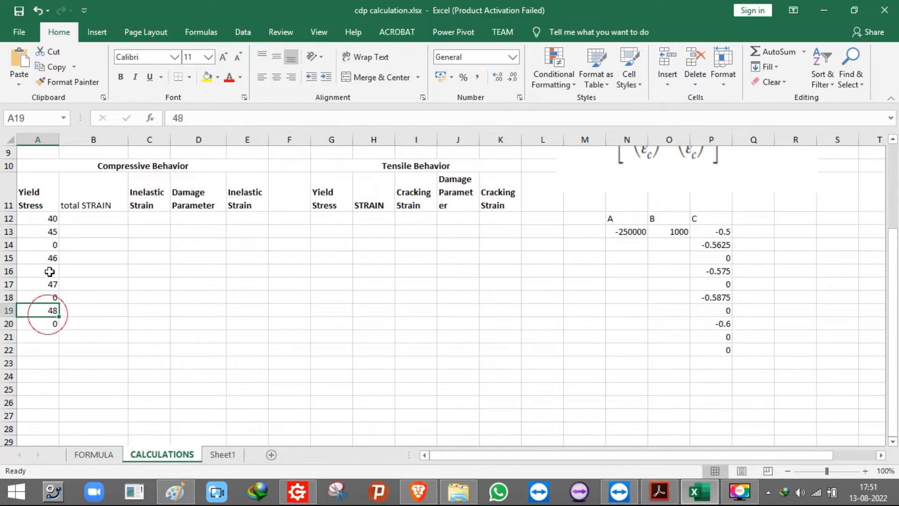
{"action": "left_click_drag", "start_coordinate": [46, 218], "coordinate": [51, 325]}
{"action": "left_click", "coordinate": [48, 274]}
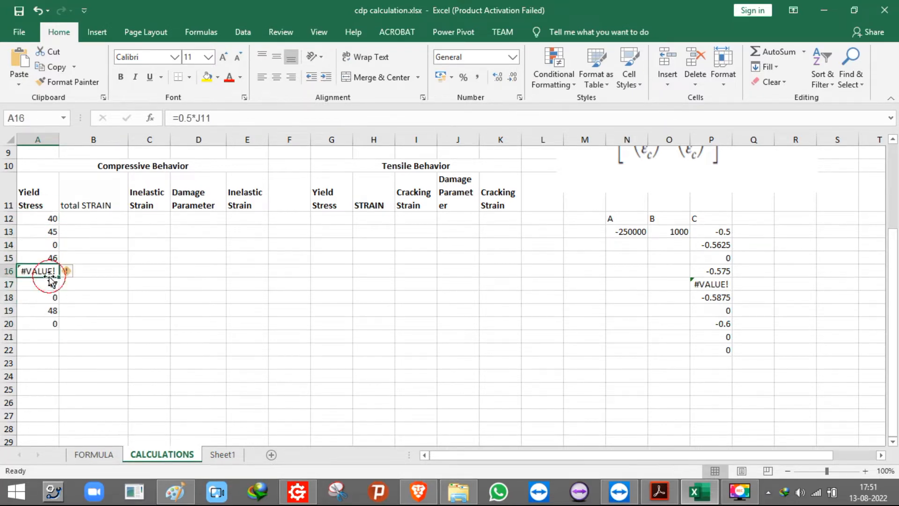
Clear the filled yield stress cells A14:A20.
{"action": "left_click_drag", "start_coordinate": [46, 243], "coordinate": [43, 330]}
{"action": "key", "text": "Delete"}
{"action": "left_click", "coordinate": [90, 271]}
Enter 50 in A14 and extend the 45, 50 series down to 80 in A20.
{"action": "left_click", "coordinate": [44, 217]}
{"action": "left_click", "coordinate": [43, 230]}
{"action": "left_click", "coordinate": [44, 242]}
{"action": "type", "text": "50"}
{"action": "left_click", "coordinate": [45, 282]}
{"action": "left_click_drag", "start_coordinate": [44, 231], "coordinate": [58, 329]}
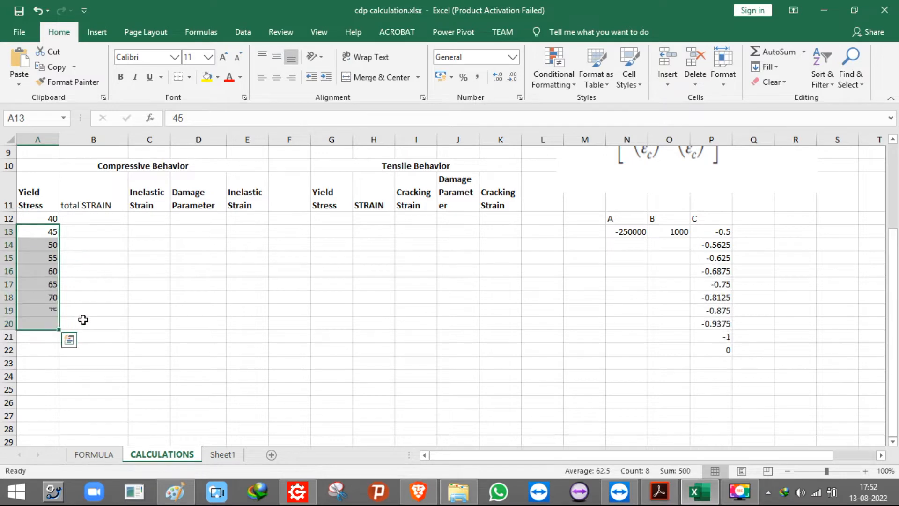
{"action": "left_click", "coordinate": [50, 336]}
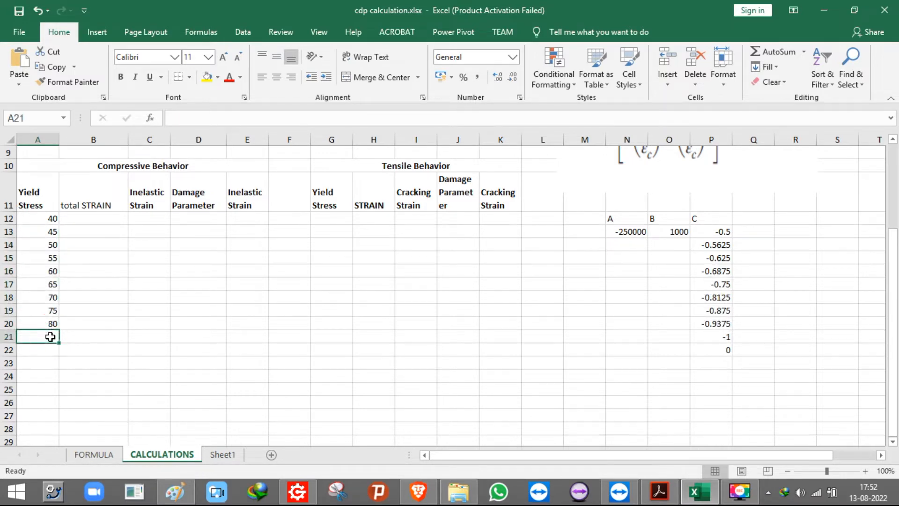
Switch to Acrobat and examine peak point B on the Kent and Park stress-strain curve in Fig. 2.
{"action": "left_click", "coordinate": [666, 495]}
{"action": "scroll", "coordinate": [708, 273], "scroll_direction": "up", "scroll_amount": 6}
{"action": "scroll", "coordinate": [732, 243], "scroll_direction": "up", "scroll_amount": 3}
{"action": "scroll", "coordinate": [734, 249], "scroll_direction": "up", "scroll_amount": 2}
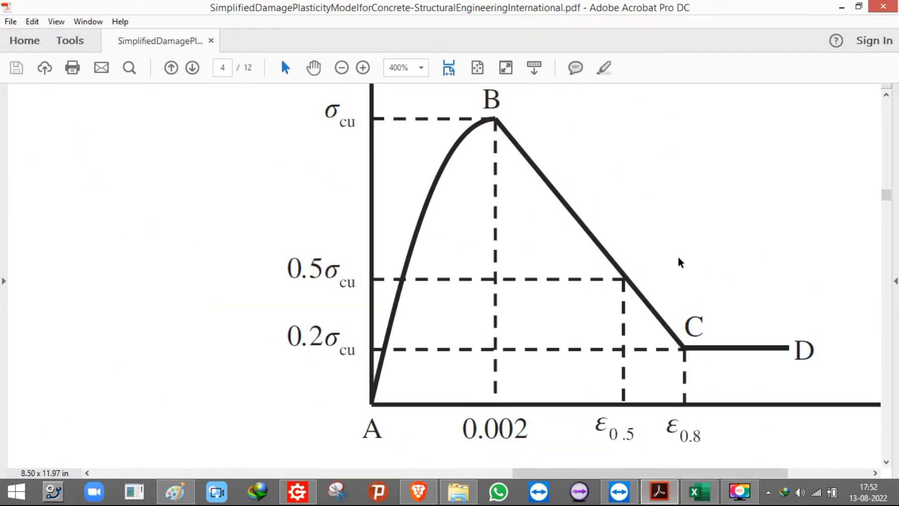
{"action": "scroll", "coordinate": [421, 240], "scroll_direction": "down", "scroll_amount": 1}
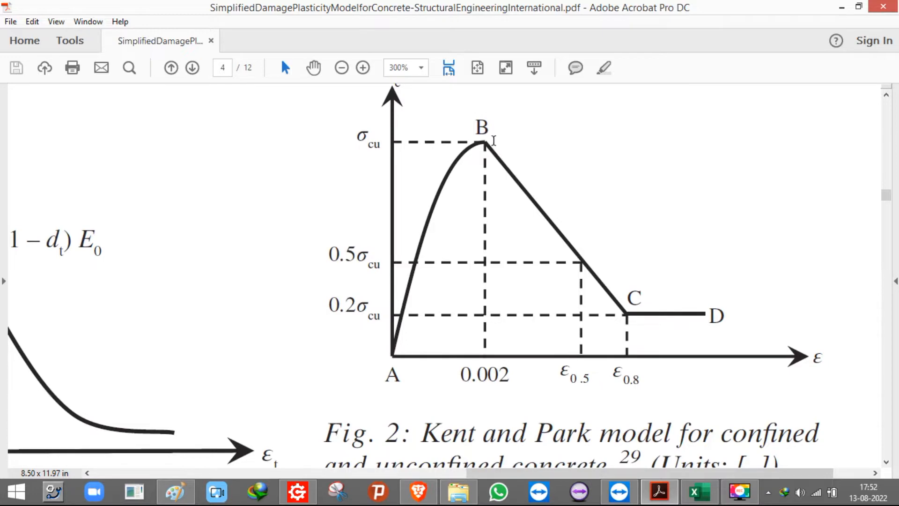
Return to Excel and label the peak yield stress of 80 as SIGMA CU in B20.
{"action": "left_click", "coordinate": [698, 491]}
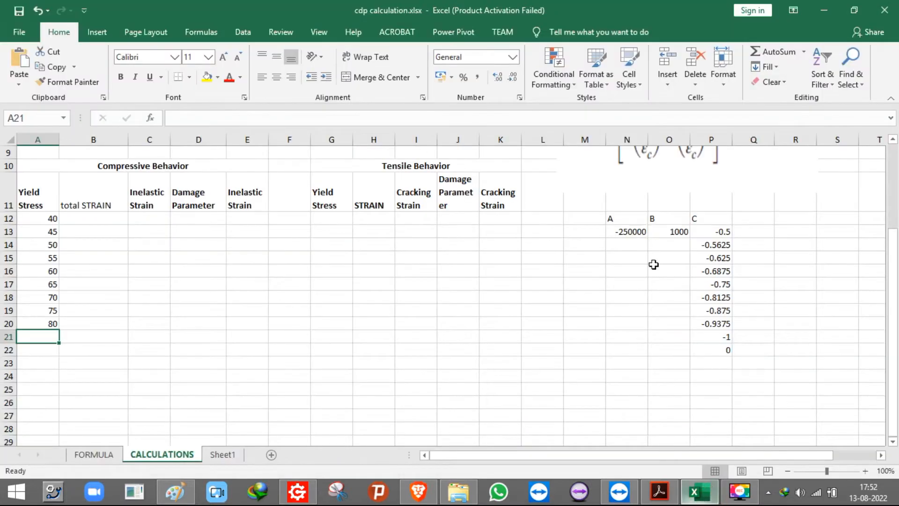
{"action": "left_click", "coordinate": [72, 323]}
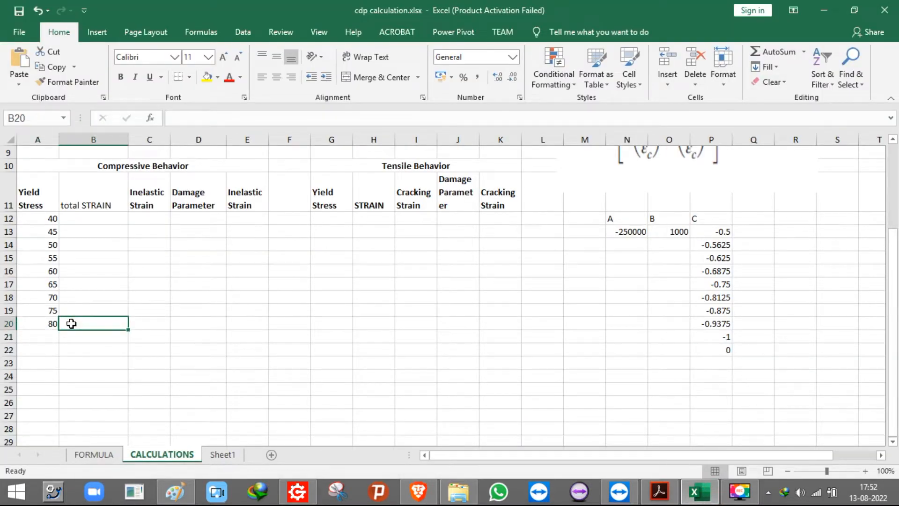
{"action": "type", "text": "SIGMA CU"}
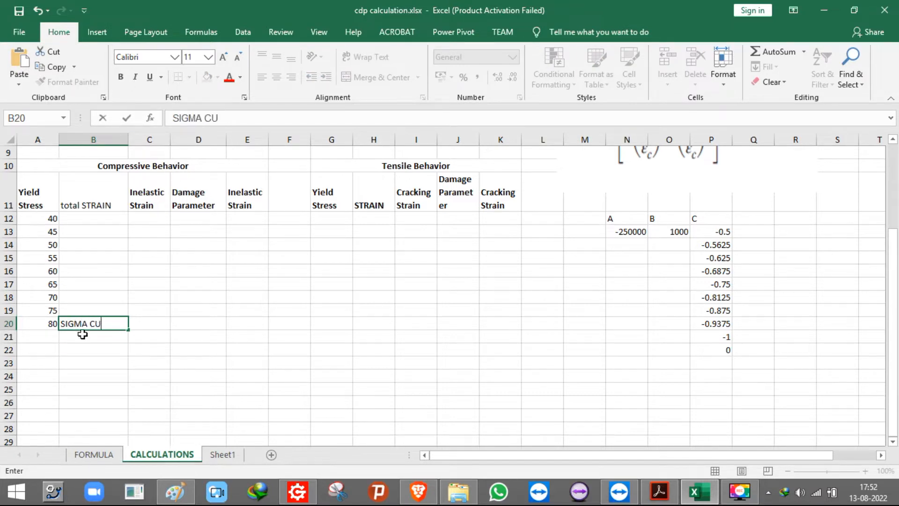
{"action": "left_click", "coordinate": [96, 358]}
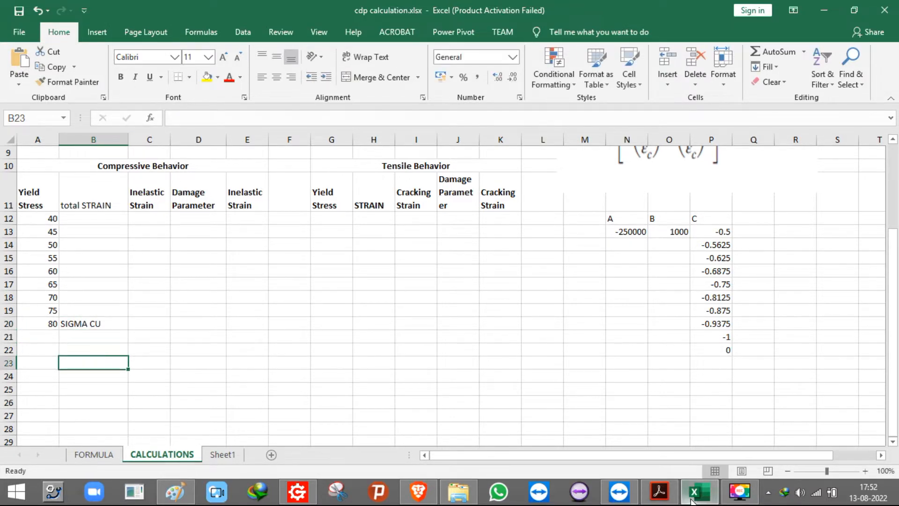
Check the curve's falling branch in Acrobat, return to Excel, enter 75 in A21 and extend the decreasing yield stresses to 25 in A31.
{"action": "left_click", "coordinate": [660, 492]}
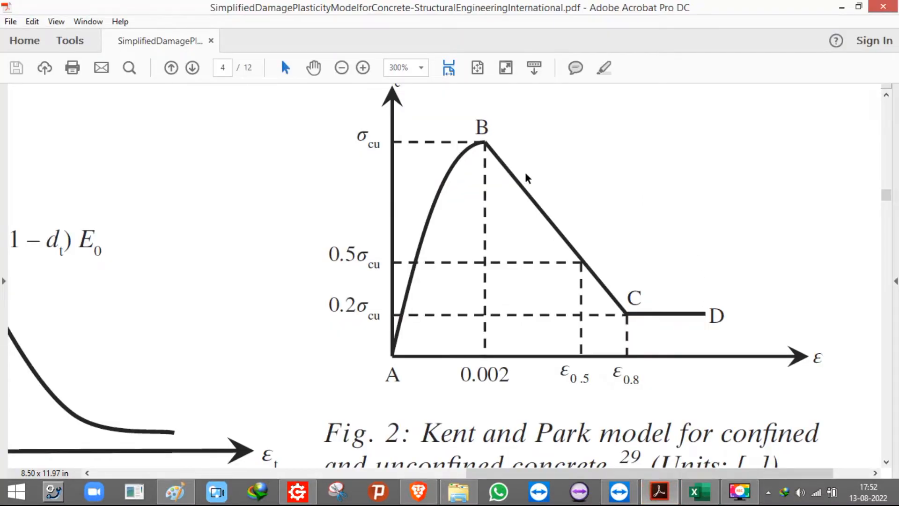
{"action": "left_click", "coordinate": [699, 492]}
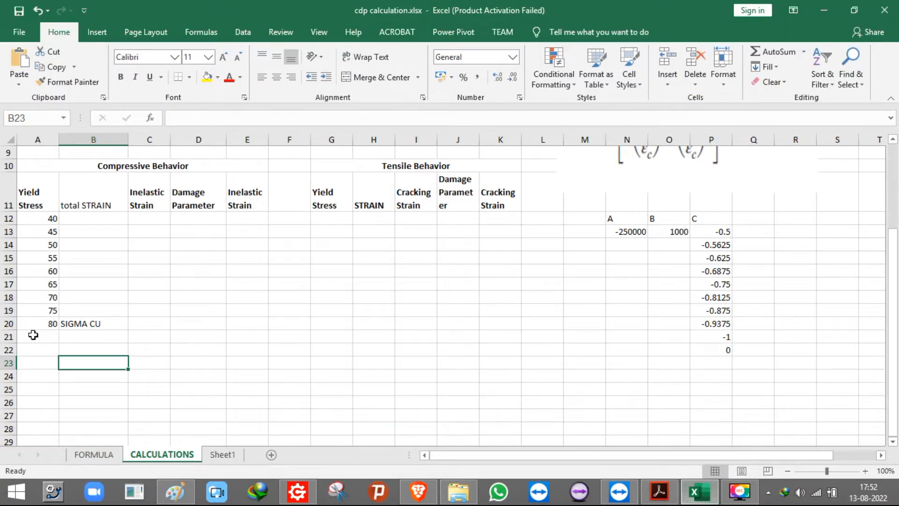
{"action": "left_click", "coordinate": [33, 334]}
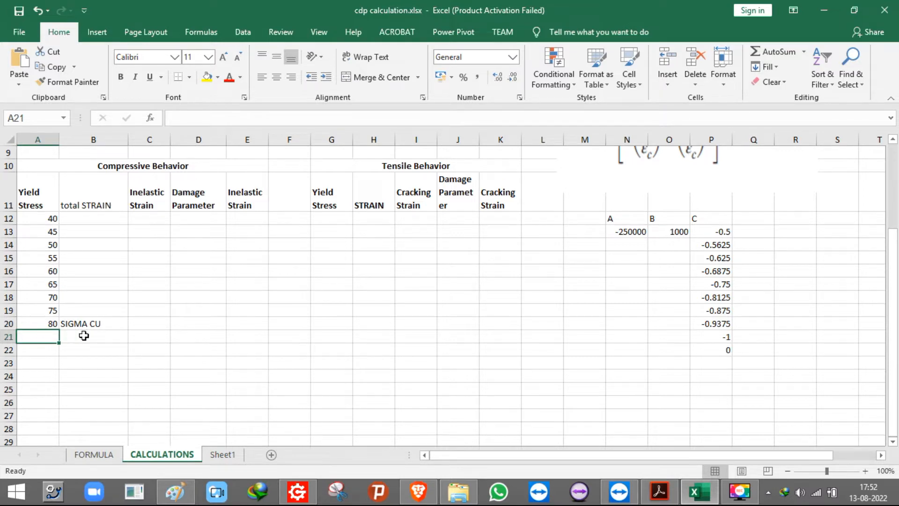
{"action": "type", "text": "75"}
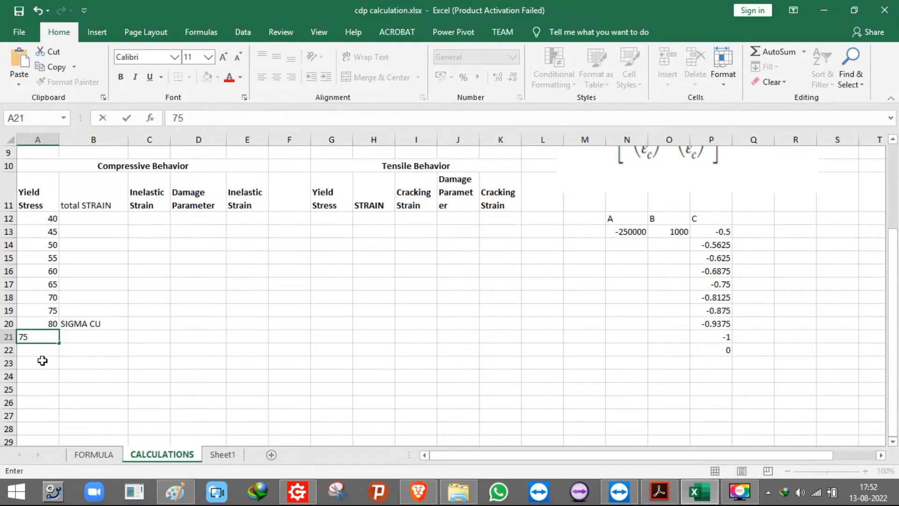
{"action": "left_click", "coordinate": [42, 361]}
{"action": "left_click_drag", "start_coordinate": [34, 322], "coordinate": [60, 424]}
{"action": "scroll", "coordinate": [61, 315], "scroll_direction": "down", "scroll_amount": 3}
{"action": "left_click_drag", "start_coordinate": [59, 291], "coordinate": [57, 336]}
{"action": "scroll", "coordinate": [75, 331], "scroll_direction": "up", "scroll_amount": 2}
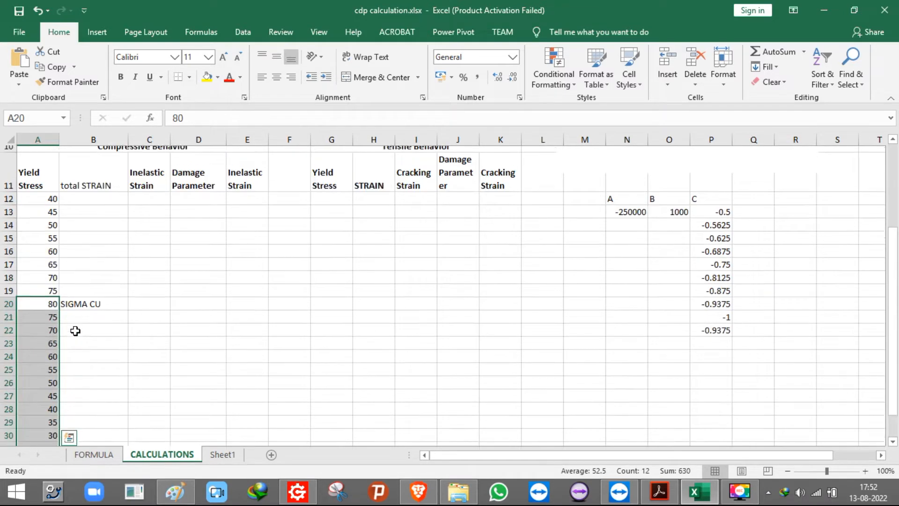
{"action": "scroll", "coordinate": [75, 331], "scroll_direction": "up", "scroll_amount": 1}
Review the interval between consecutive yield stresses in column A, from A12 through the peak to A22.
{"action": "left_click", "coordinate": [52, 241]}
{"action": "left_click", "coordinate": [52, 233]}
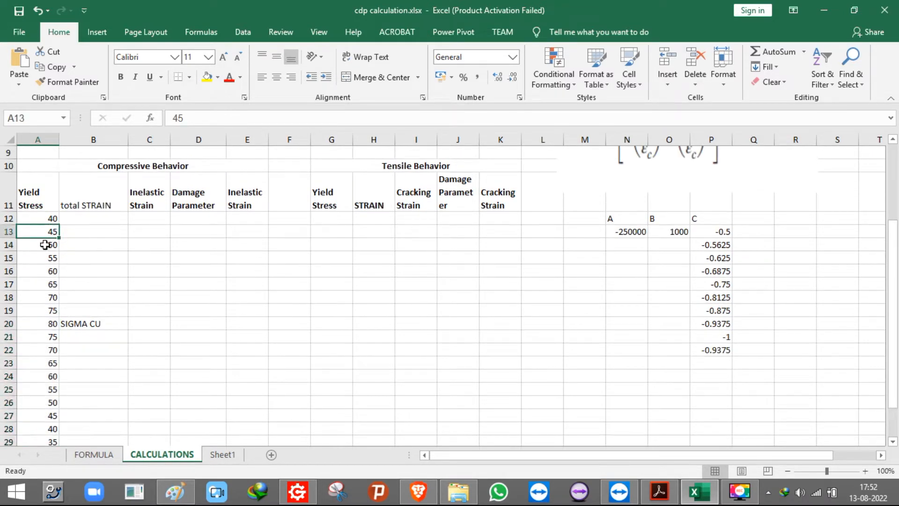
{"action": "left_click", "coordinate": [41, 244]}
{"action": "left_click", "coordinate": [42, 233]}
{"action": "left_click_drag", "start_coordinate": [44, 237], "coordinate": [44, 256]}
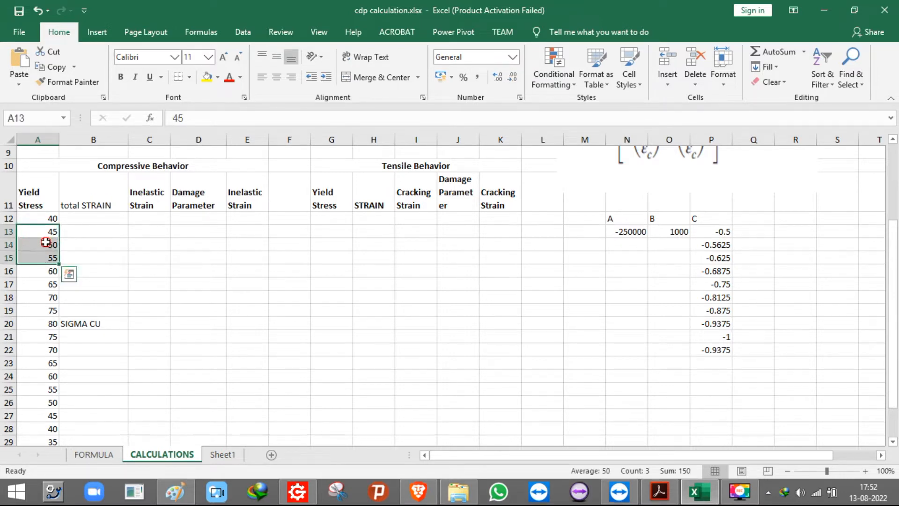
{"action": "left_click", "coordinate": [47, 244]}
{"action": "left_click", "coordinate": [49, 232]}
{"action": "left_click_drag", "start_coordinate": [50, 220], "coordinate": [49, 324]}
{"action": "left_click", "coordinate": [49, 349]}
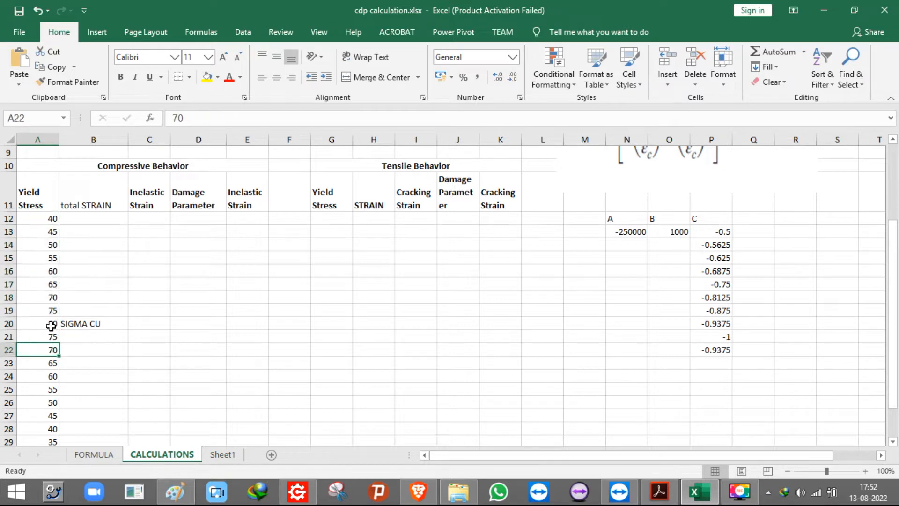
Try a smaller yield stress interval starting with 42 in A13, and undo the changes to A13 and A14.
{"action": "left_click", "coordinate": [48, 227]}
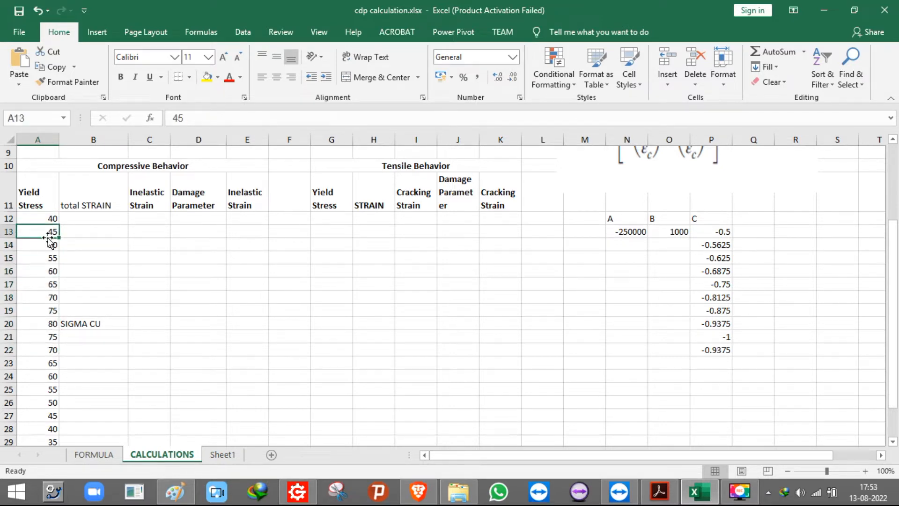
{"action": "type", "text": "42"}
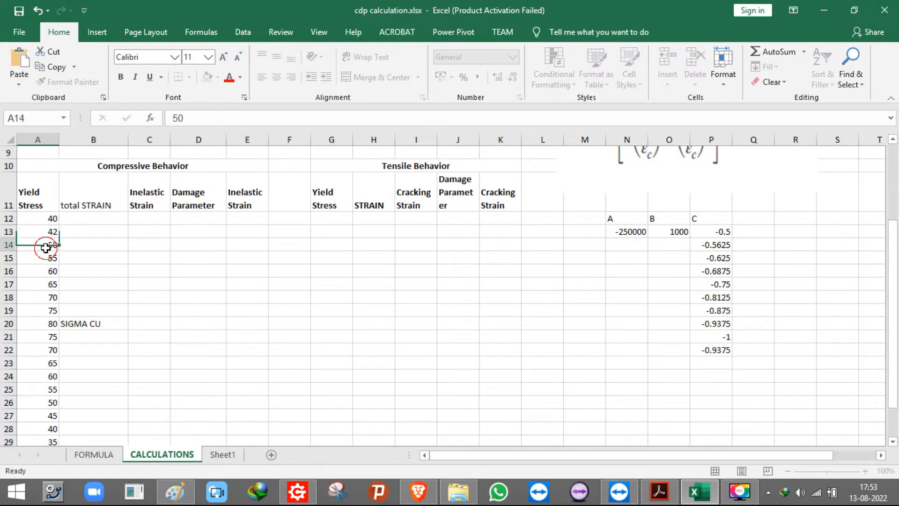
{"action": "left_click", "coordinate": [45, 248]}
{"action": "type", "text": "4"}
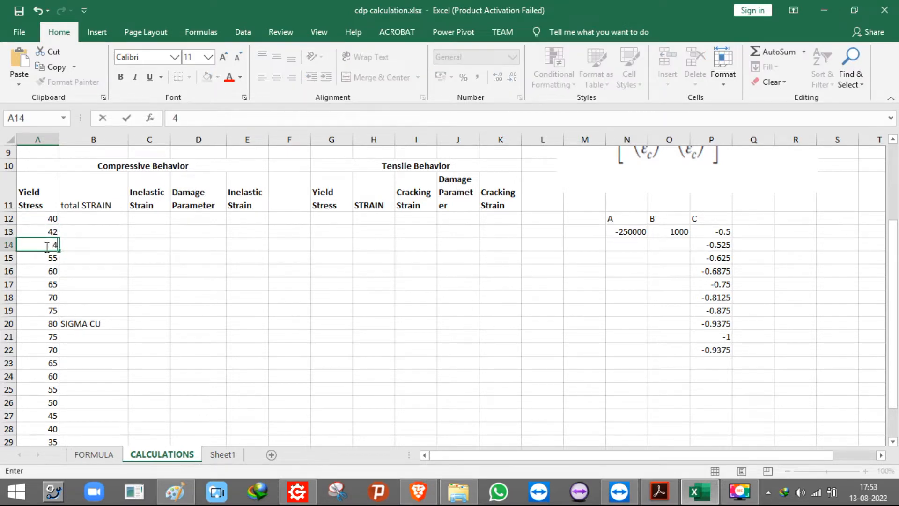
{"action": "left_click", "coordinate": [75, 269]}
{"action": "key", "text": "ctrl+z"}
{"action": "key", "text": "ctrl+z"}
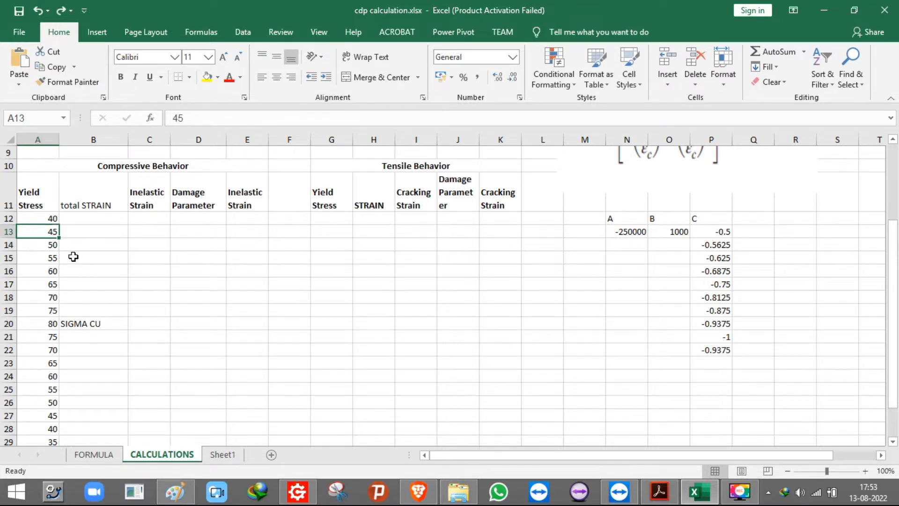
{"action": "left_click", "coordinate": [72, 256]}
{"action": "left_click", "coordinate": [44, 216]}
{"action": "left_click", "coordinate": [71, 325]}
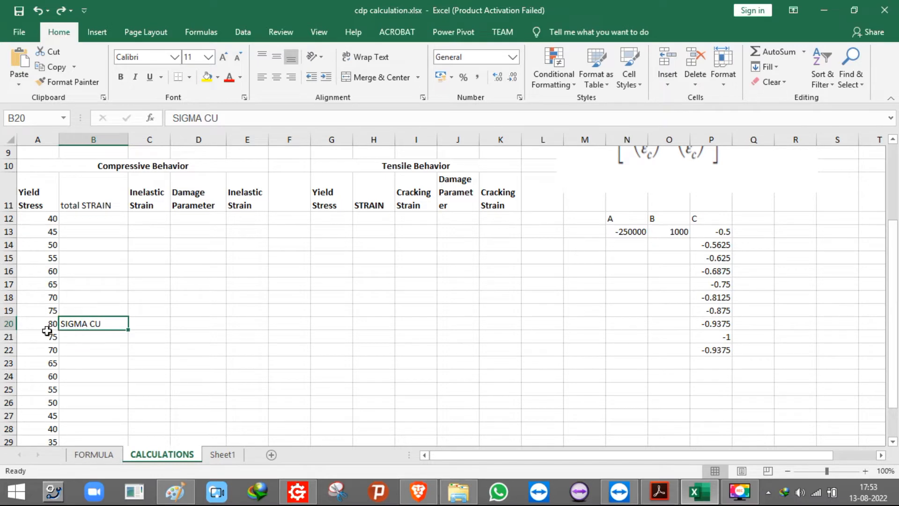
{"action": "scroll", "coordinate": [67, 309], "scroll_direction": "up", "scroll_amount": 3}
{"action": "scroll", "coordinate": [66, 307], "scroll_direction": "down", "scroll_amount": 3}
{"action": "left_click", "coordinate": [106, 342]}
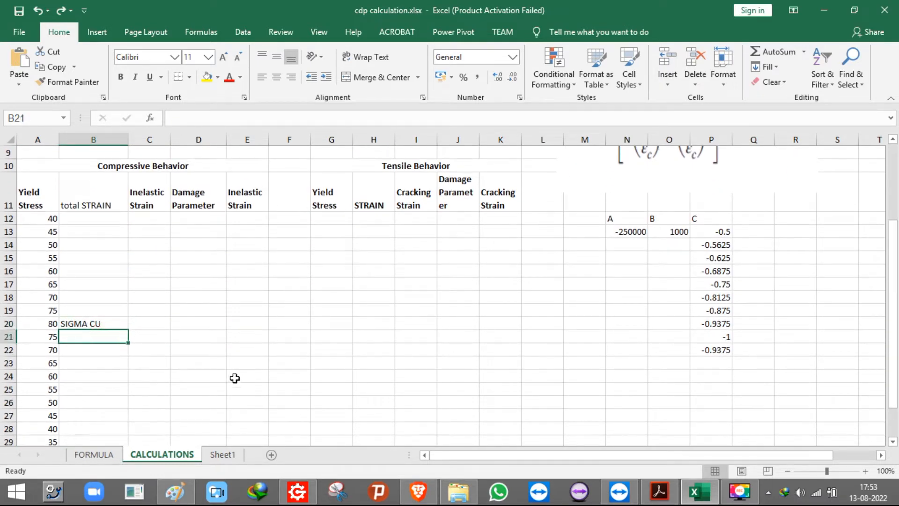
{"action": "left_click", "coordinate": [51, 323]}
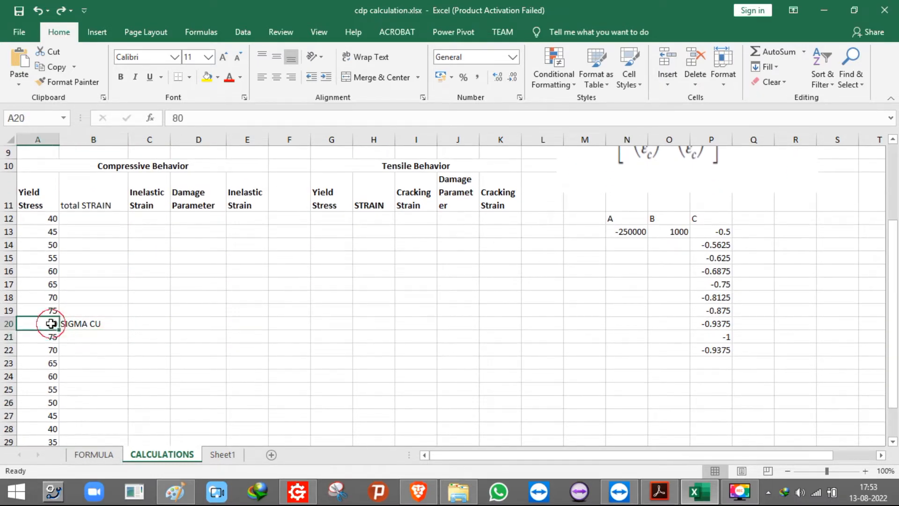
Check the strain at peak point B in Acrobat, return to Excel and enter 0.002 as the total strain in B20.
{"action": "left_click", "coordinate": [659, 492]}
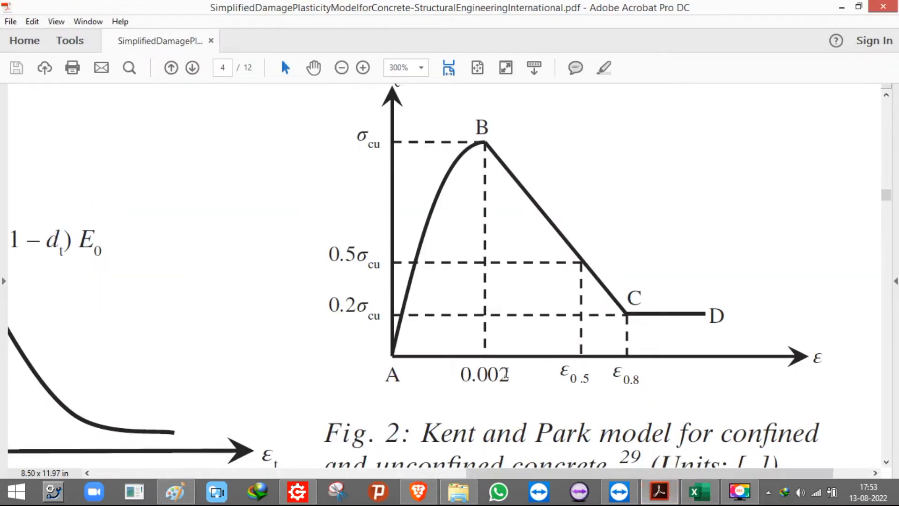
{"action": "left_click", "coordinate": [699, 492]}
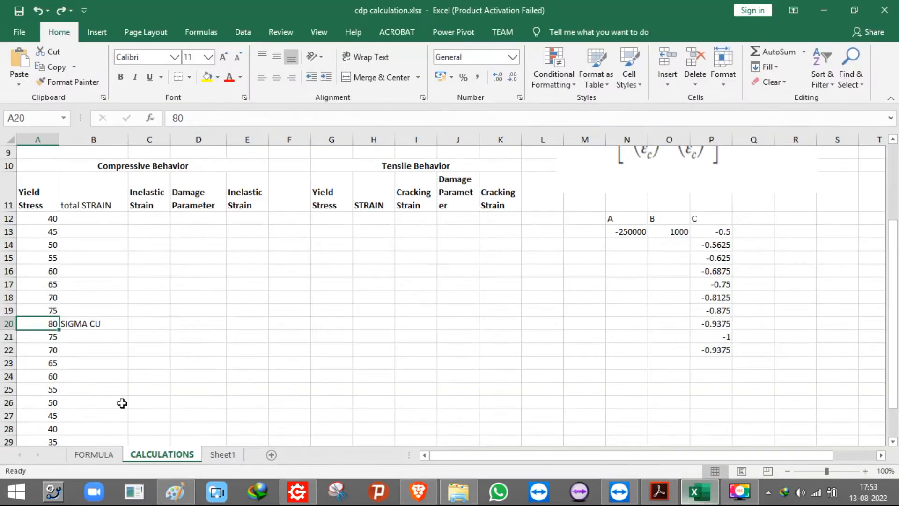
{"action": "left_click", "coordinate": [83, 329]}
{"action": "type", "text": "0.002"}
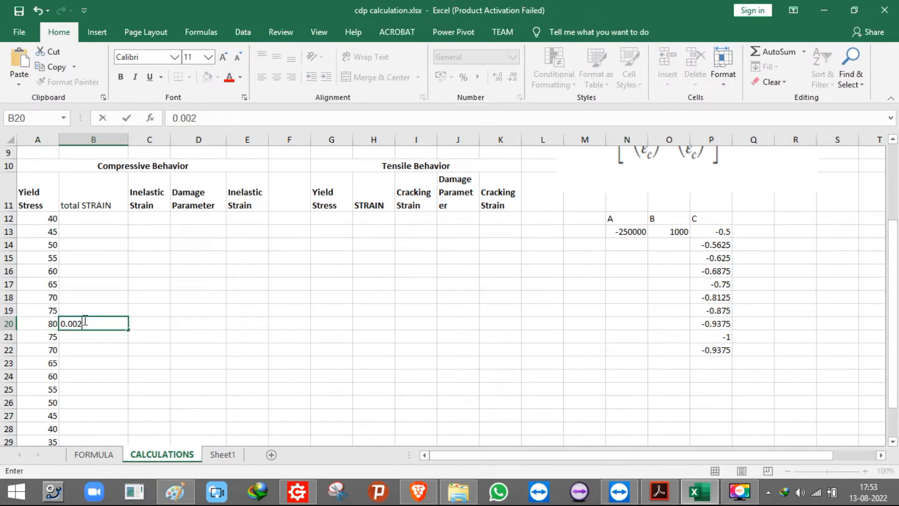
{"action": "left_click", "coordinate": [89, 336]}
{"action": "left_click", "coordinate": [86, 323]}
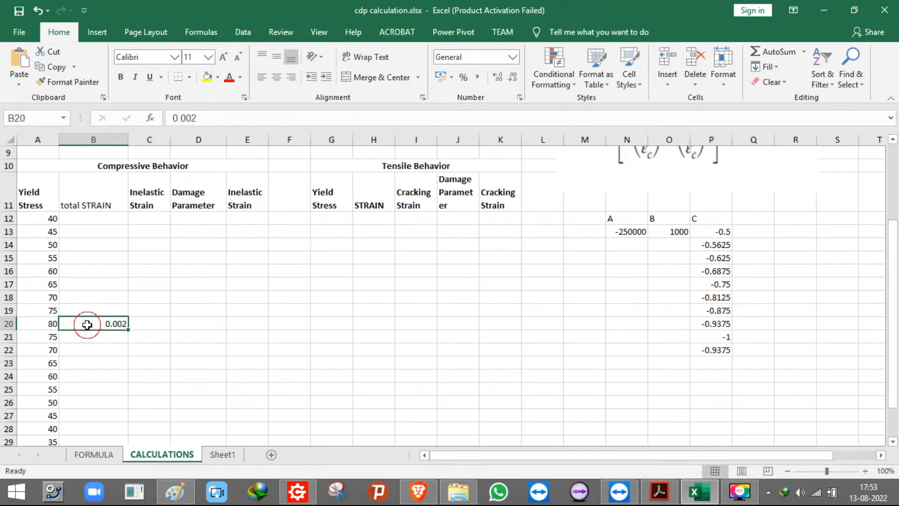
Review the empty total strain cells above the peak row and select the first one, B12.
{"action": "scroll", "coordinate": [68, 345], "scroll_direction": "up", "scroll_amount": 3}
{"action": "scroll", "coordinate": [75, 251], "scroll_direction": "down", "scroll_amount": 3}
{"action": "left_click", "coordinate": [88, 218]}
{"action": "left_click", "coordinate": [66, 239]}
{"action": "left_click_drag", "start_coordinate": [88, 208], "coordinate": [96, 257]}
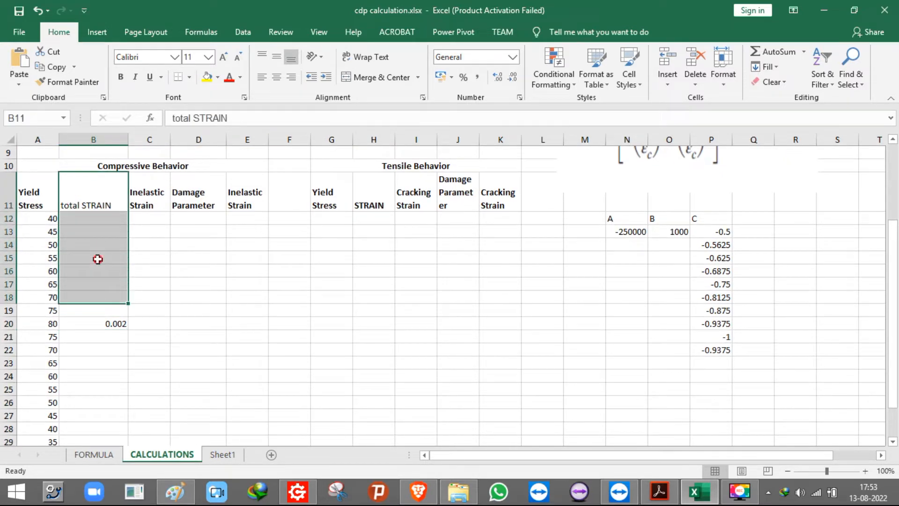
{"action": "left_click", "coordinate": [96, 257]}
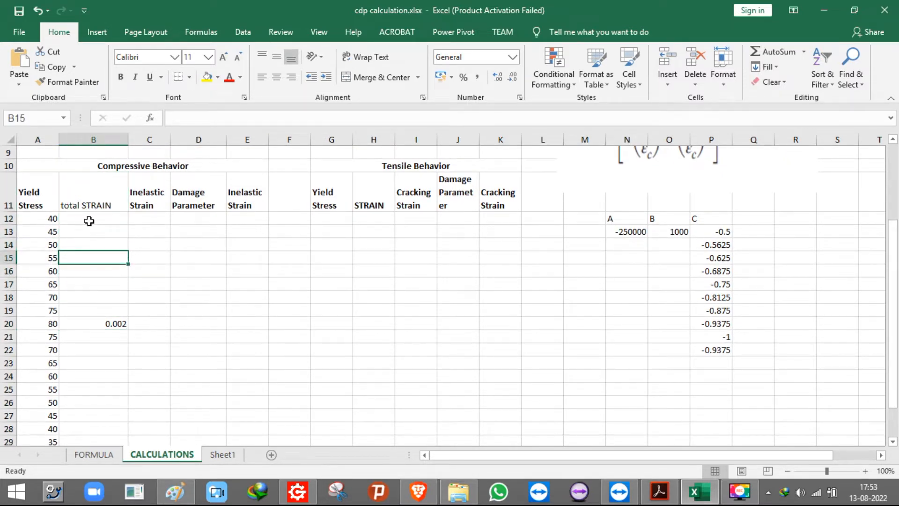
{"action": "left_click", "coordinate": [89, 220]}
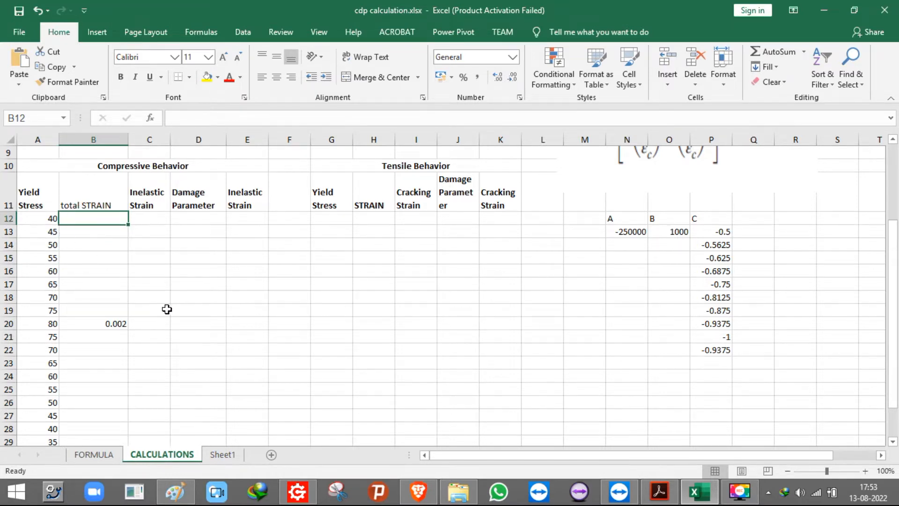
Enlarge the equation (16) picture and move it up beside the σcu value of the M80 concrete.
{"action": "scroll", "coordinate": [419, 338], "scroll_direction": "up", "scroll_amount": 3}
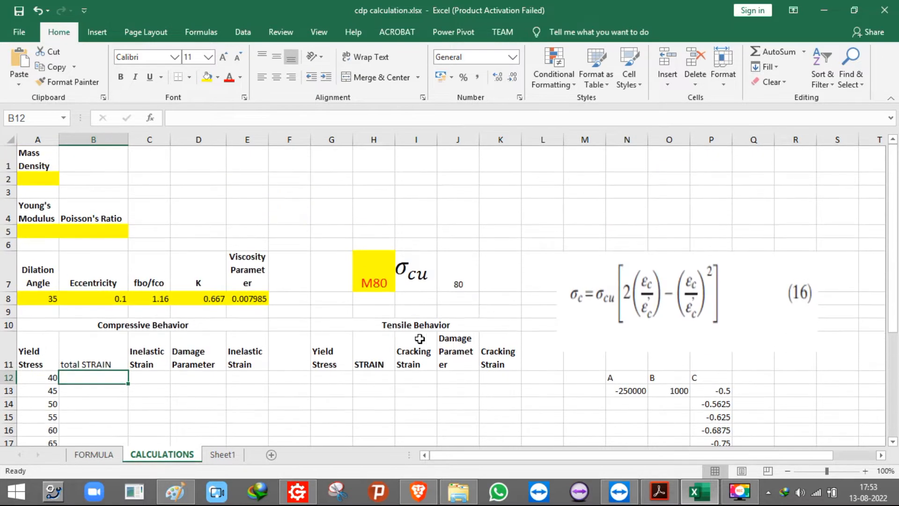
{"action": "left_click", "coordinate": [690, 286]}
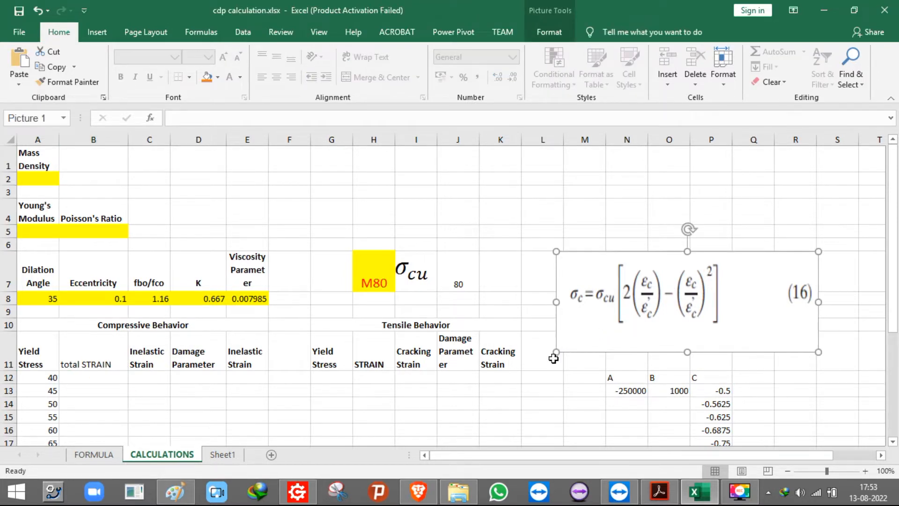
{"action": "left_click_drag", "start_coordinate": [556, 354], "coordinate": [515, 388]}
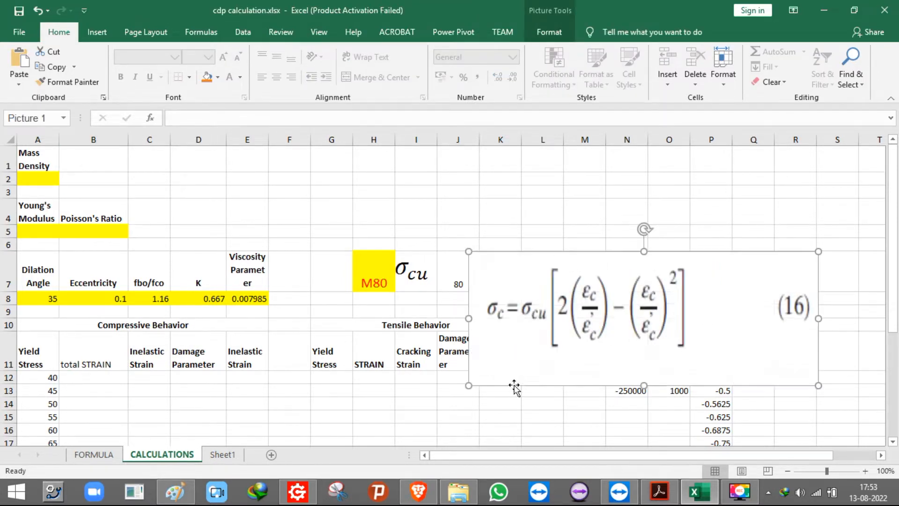
{"action": "left_click_drag", "start_coordinate": [616, 328], "coordinate": [636, 272]}
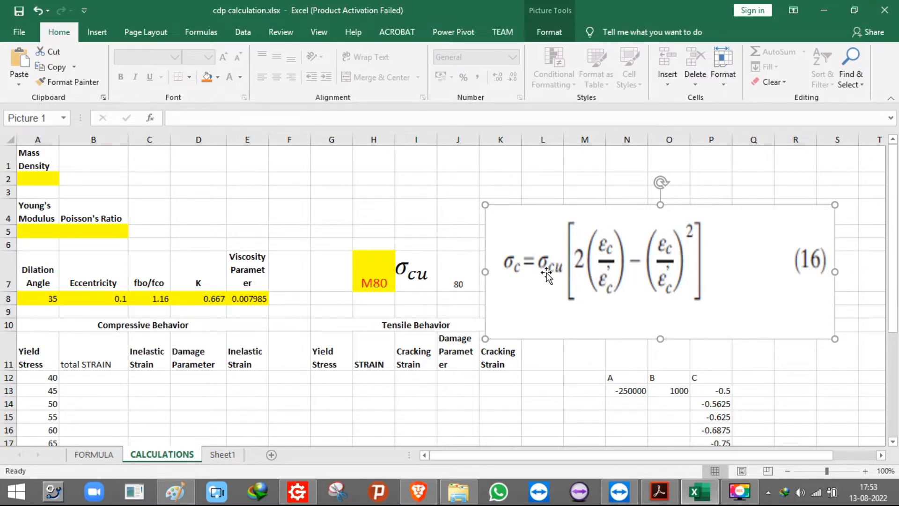
Compare the peak stress in A20 and the first yield stress in A12 with the terms of equation (16), ending at B12.
{"action": "scroll", "coordinate": [290, 248], "scroll_direction": "down", "scroll_amount": 3}
{"action": "left_click", "coordinate": [38, 322]}
{"action": "scroll", "coordinate": [39, 322], "scroll_direction": "up", "scroll_amount": 3}
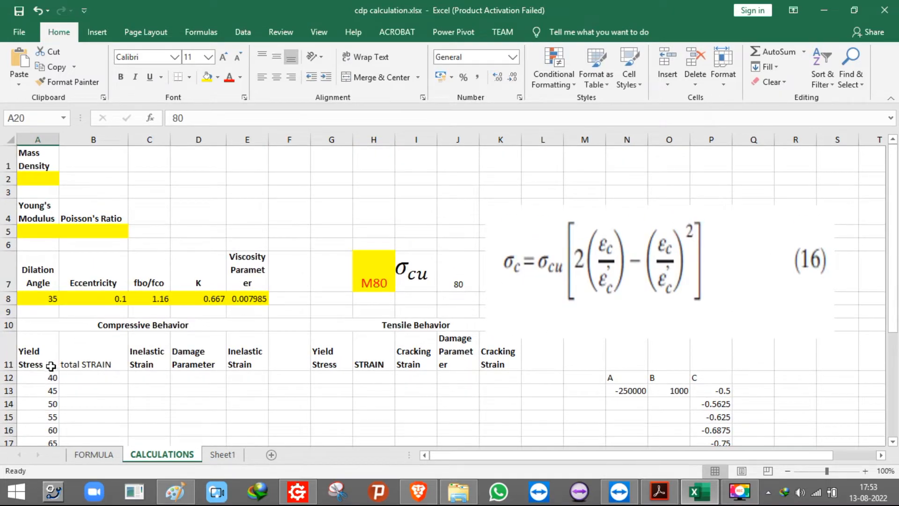
{"action": "left_click", "coordinate": [49, 380]}
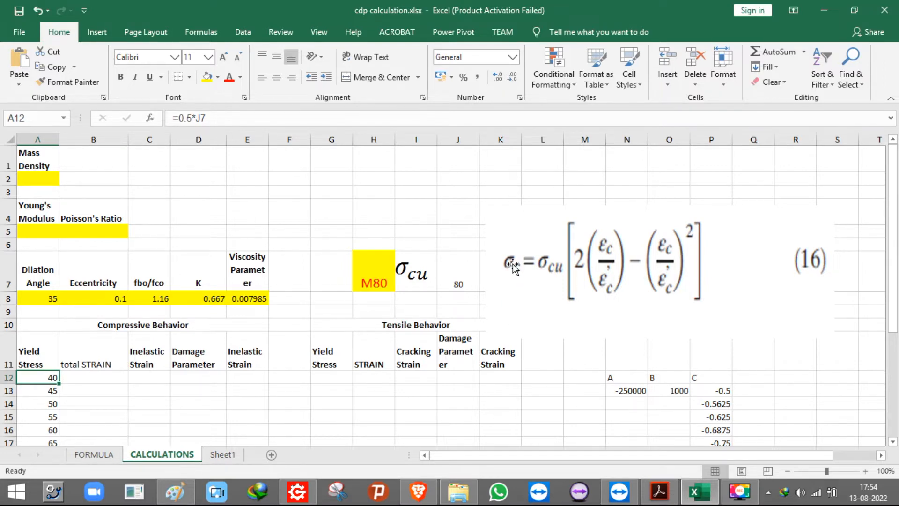
{"action": "scroll", "coordinate": [287, 363], "scroll_direction": "down", "scroll_amount": 3}
{"action": "scroll", "coordinate": [738, 290], "scroll_direction": "up", "scroll_amount": 3}
{"action": "left_click", "coordinate": [90, 383]}
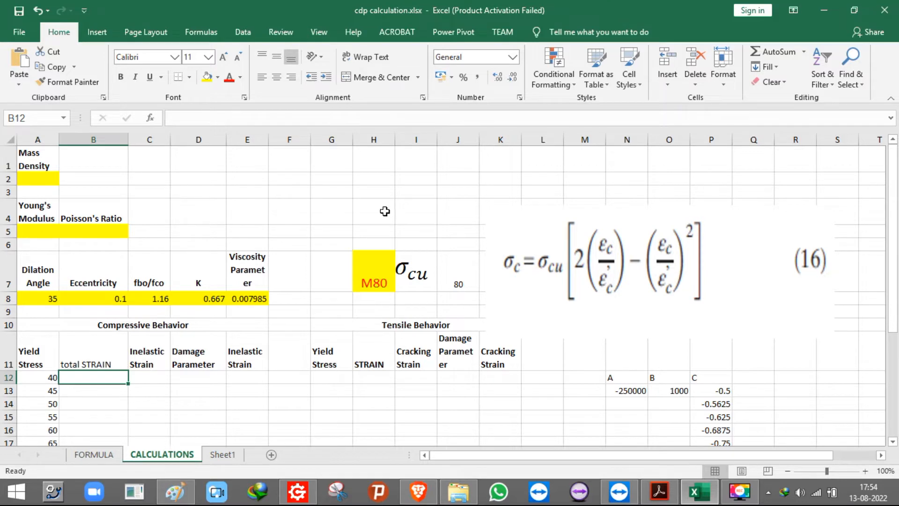
Insert the Greek small letter epsilon symbol into cell H3.
{"action": "left_click", "coordinate": [374, 189]}
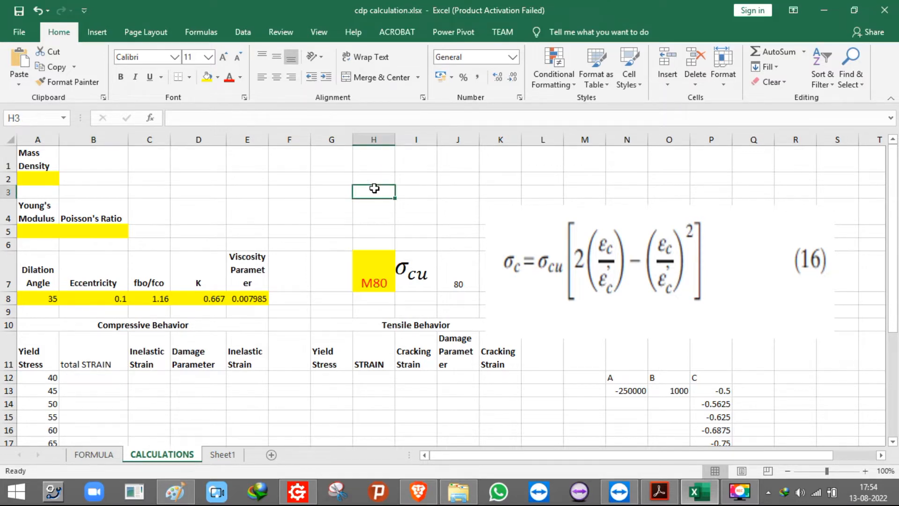
{"action": "left_click", "coordinate": [97, 32]}
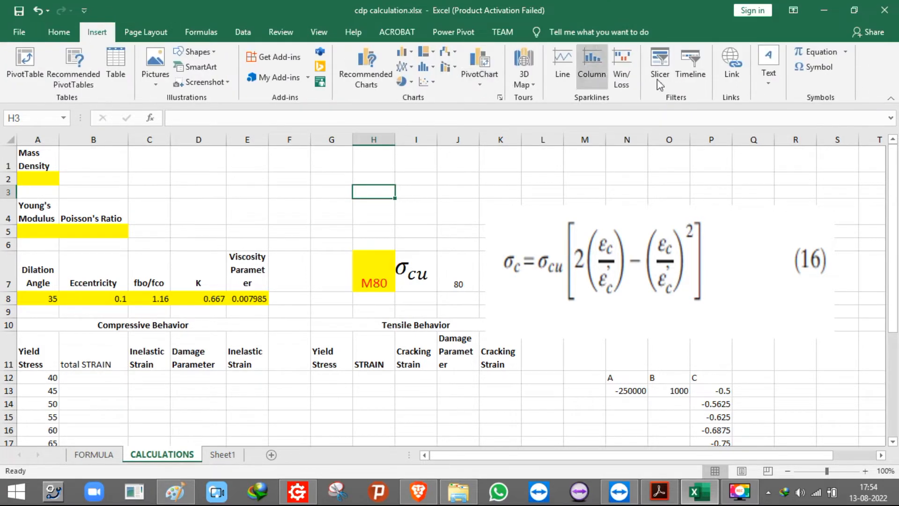
{"action": "left_click", "coordinate": [819, 66]}
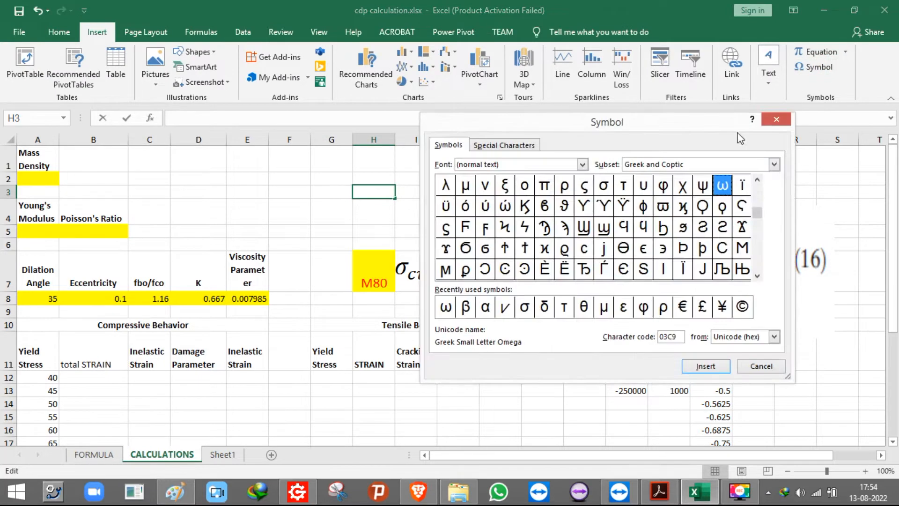
{"action": "left_click", "coordinate": [702, 161]}
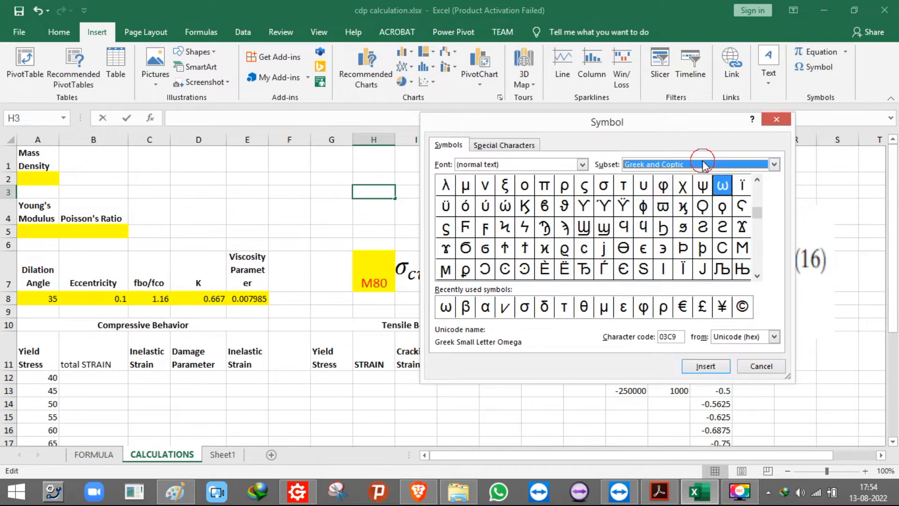
{"action": "left_click", "coordinate": [623, 307]}
{"action": "left_click", "coordinate": [705, 366]}
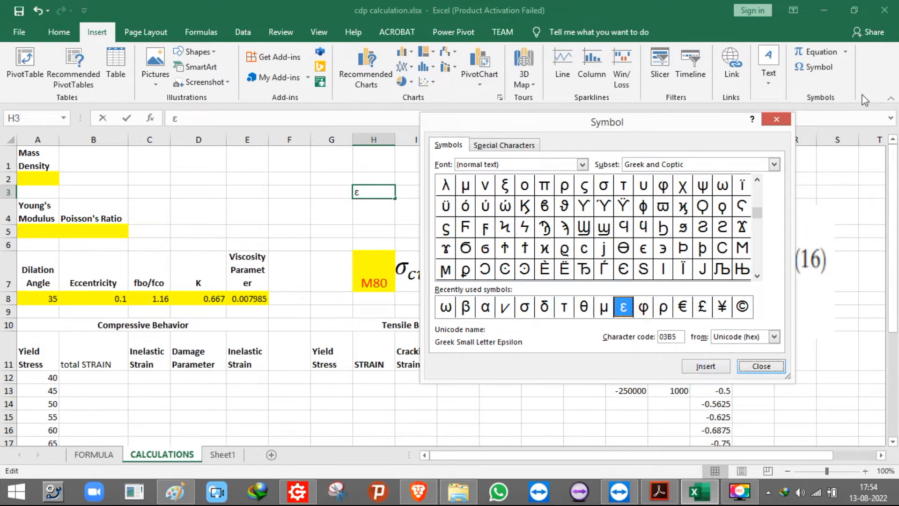
{"action": "left_click", "coordinate": [776, 120]}
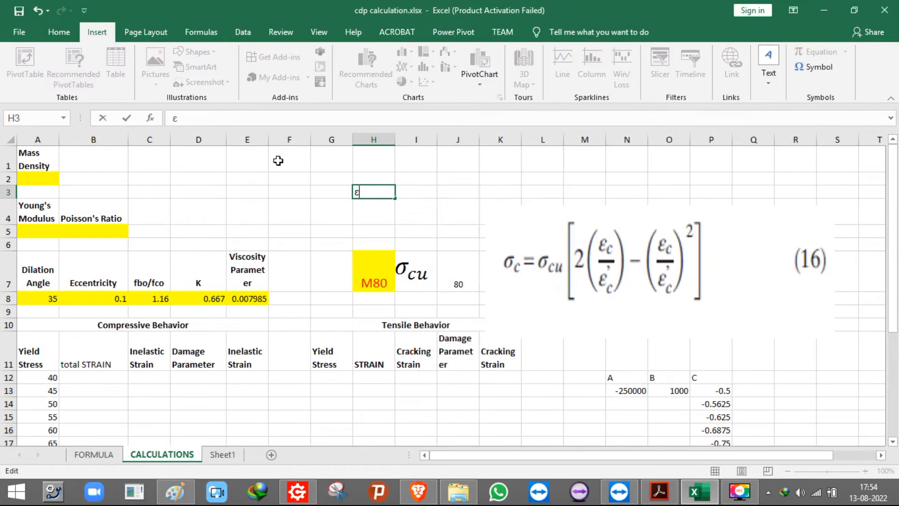
Complete the label in H3 as ε'C and enter 0.002 beside it in I3.
{"action": "type", "text": "C"}
{"action": "left_click_drag", "start_coordinate": [373, 191], "coordinate": [359, 192]}
{"action": "left_click", "coordinate": [59, 32]}
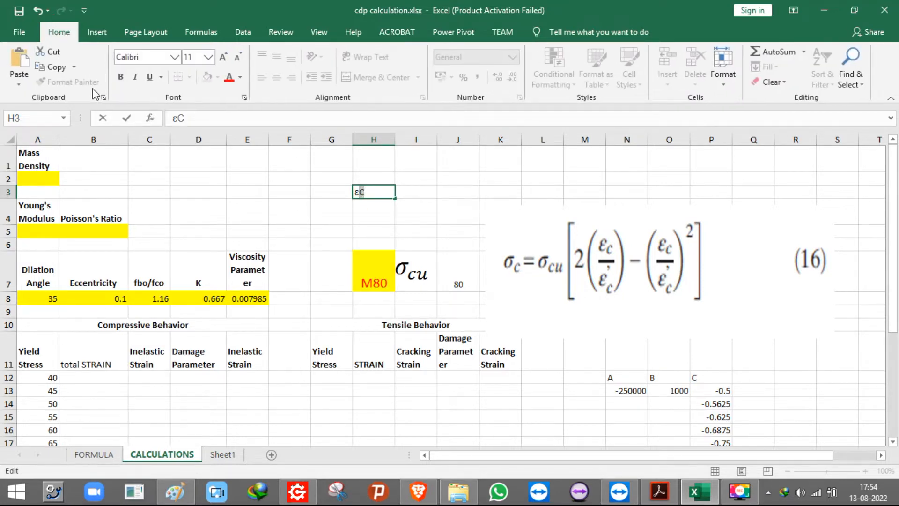
{"action": "left_click", "coordinate": [376, 193]}
{"action": "left_click", "coordinate": [360, 191]}
{"action": "type", "text": "'"}
{"action": "left_click", "coordinate": [380, 193]}
{"action": "left_click", "coordinate": [415, 194]}
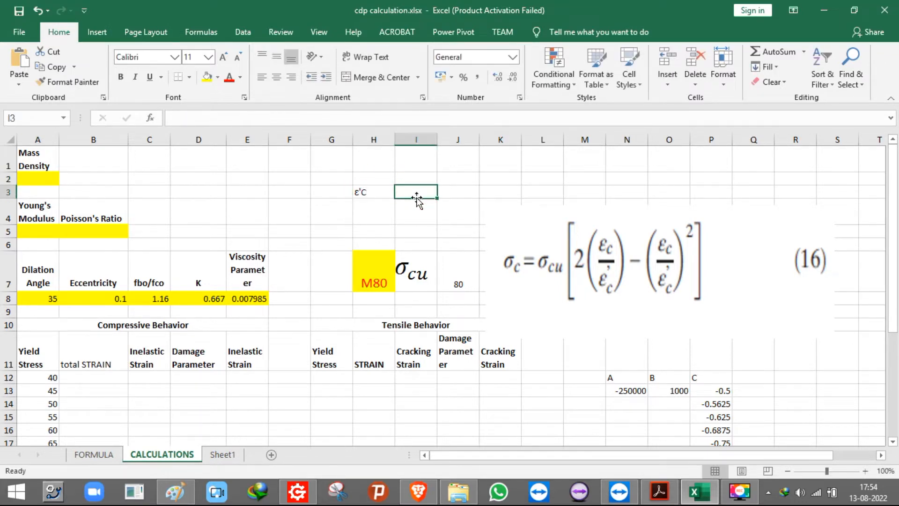
{"action": "type", "text": "0.002"}
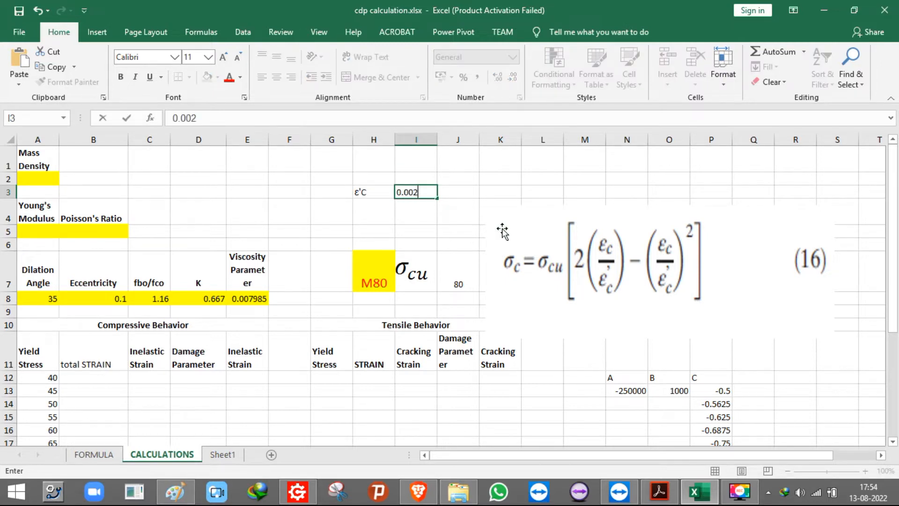
Switch to Acrobat and examine the Kent and Park curve and the strain ratio terms of equation (16) on page 4.
{"action": "left_click", "coordinate": [659, 491]}
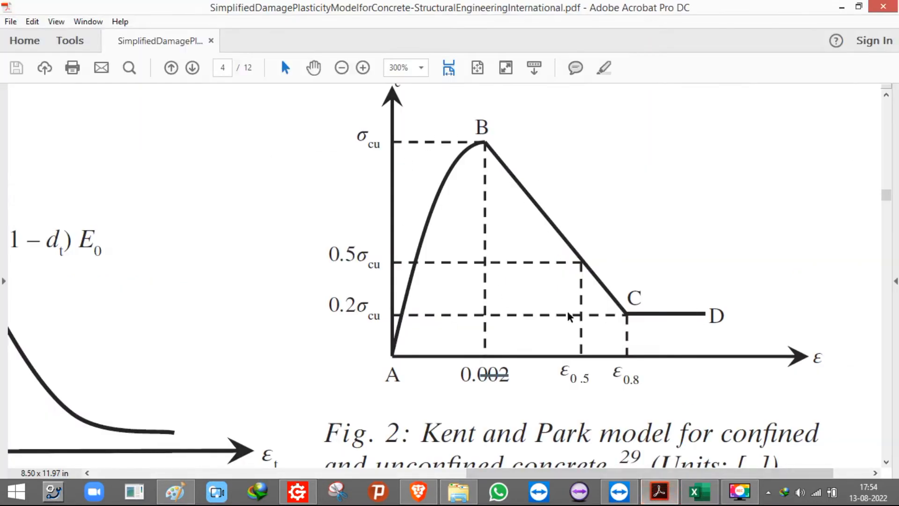
{"action": "left_click", "coordinate": [446, 418]}
{"action": "scroll", "coordinate": [490, 362], "scroll_direction": "down", "scroll_amount": 2}
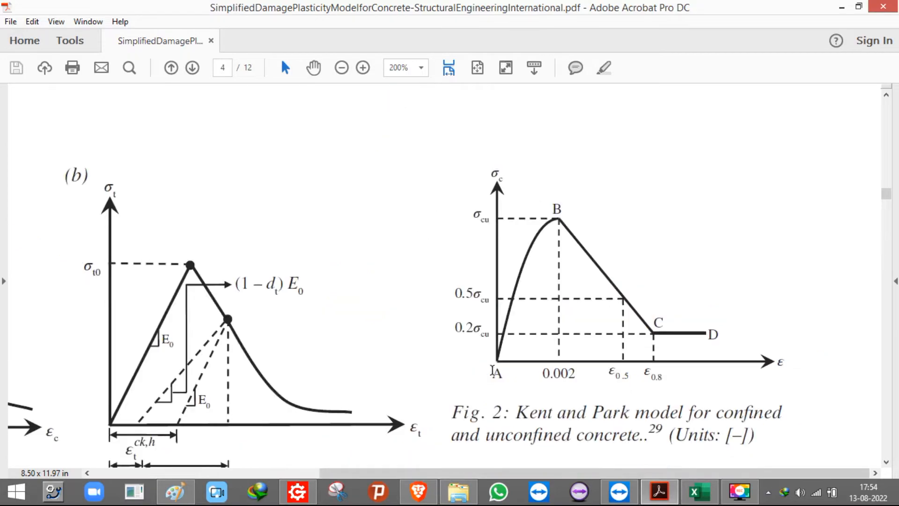
{"action": "scroll", "coordinate": [251, 291], "scroll_direction": "down", "scroll_amount": 3}
{"action": "scroll", "coordinate": [251, 292], "scroll_direction": "down", "scroll_amount": 15}
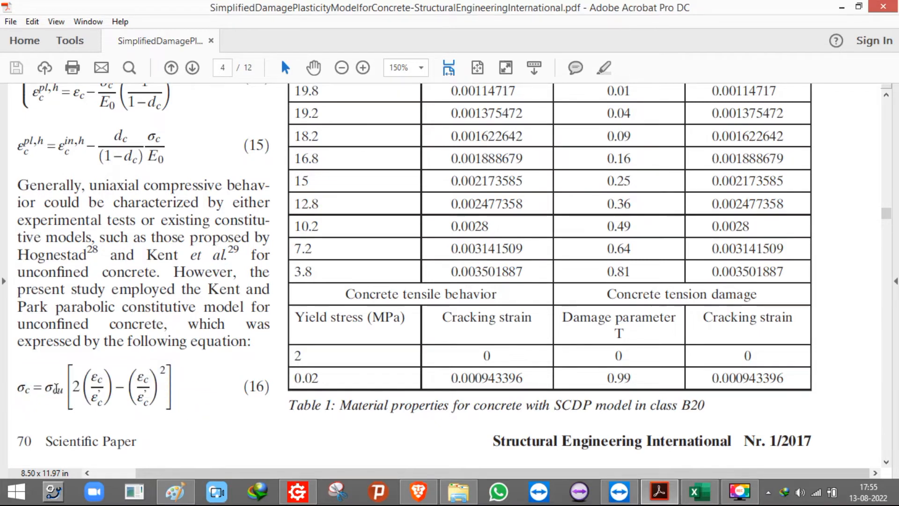
{"action": "left_click_drag", "start_coordinate": [19, 365], "coordinate": [186, 423]}
{"action": "left_click_drag", "start_coordinate": [90, 376], "coordinate": [102, 392]}
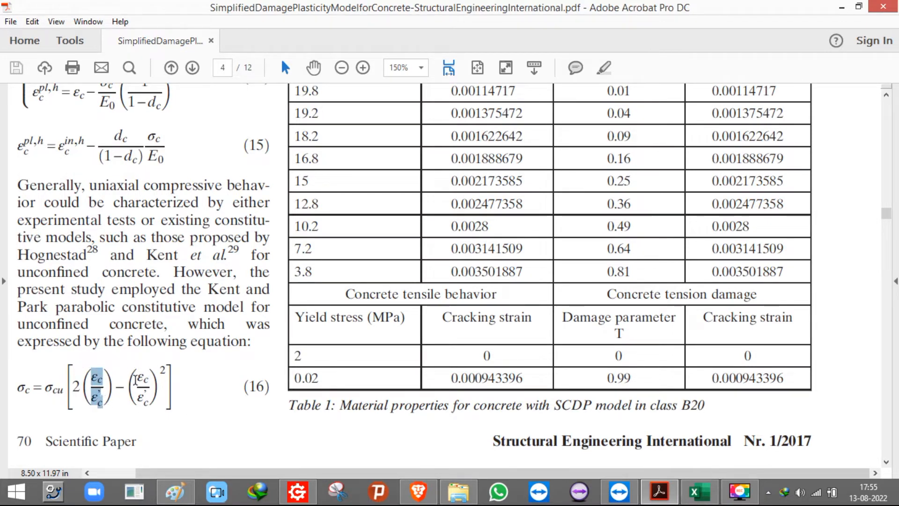
{"action": "left_click_drag", "start_coordinate": [136, 371], "coordinate": [145, 393]}
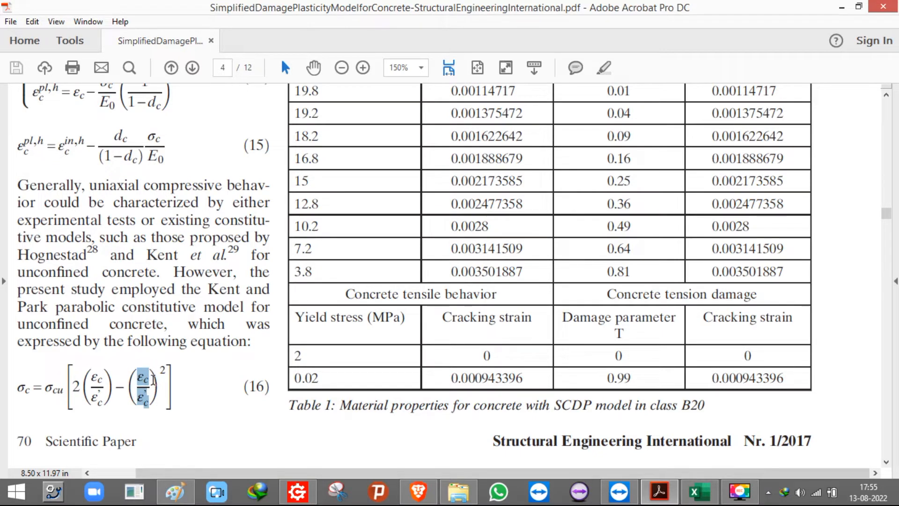
{"action": "left_click_drag", "start_coordinate": [92, 373], "coordinate": [105, 401]}
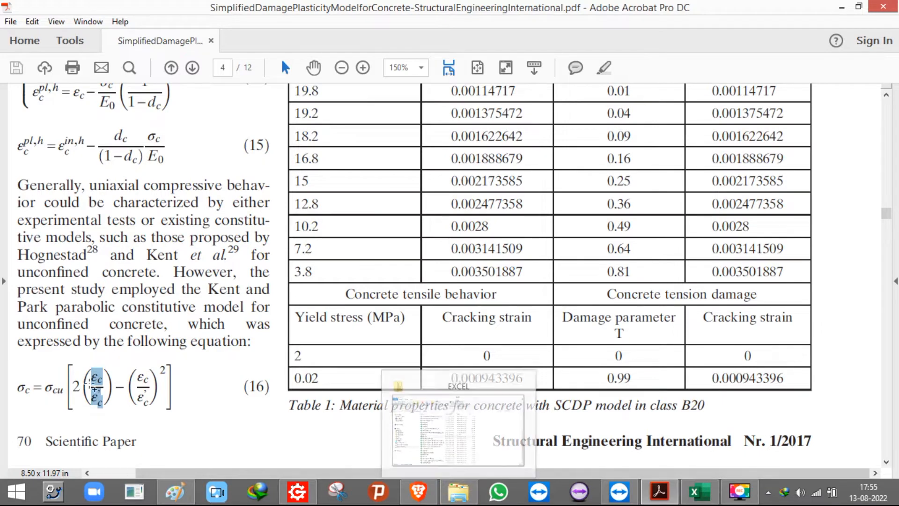
{"action": "left_click", "coordinate": [98, 376]}
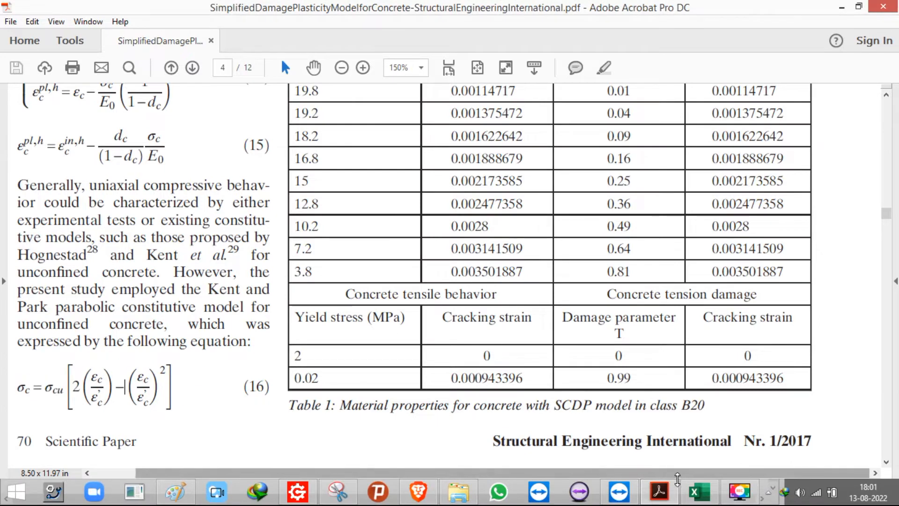
Switch to Snipping Tool and circle the rearranged quadratic equation for εc with the red pen.
{"action": "left_click", "coordinate": [345, 493]}
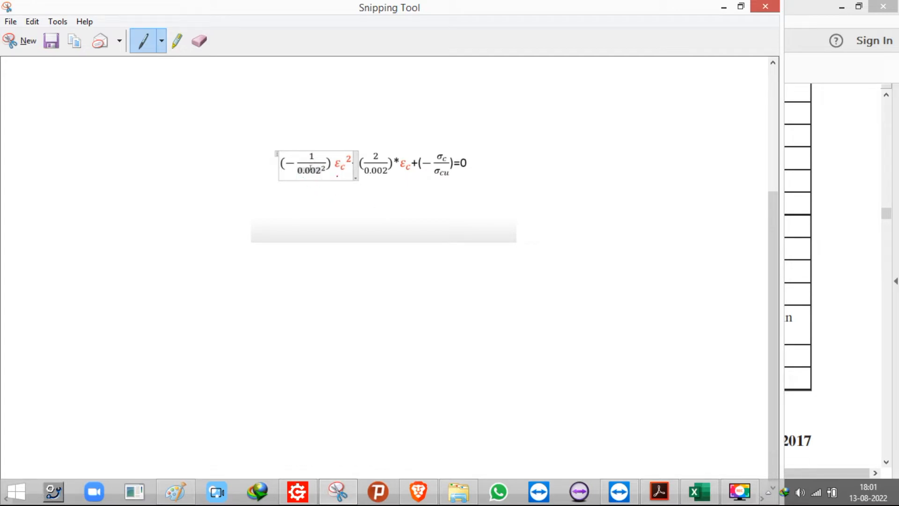
{"action": "mouse_move", "coordinate": [312, 110]}
{"action": "left_mouse_down"}
{"action": "mouse_move", "coordinate": [257, 218]}
{"action": "mouse_move", "coordinate": [485, 201]}
{"action": "mouse_move", "coordinate": [481, 118]}
{"action": "mouse_move", "coordinate": [298, 107]}
{"action": "left_mouse_up"}
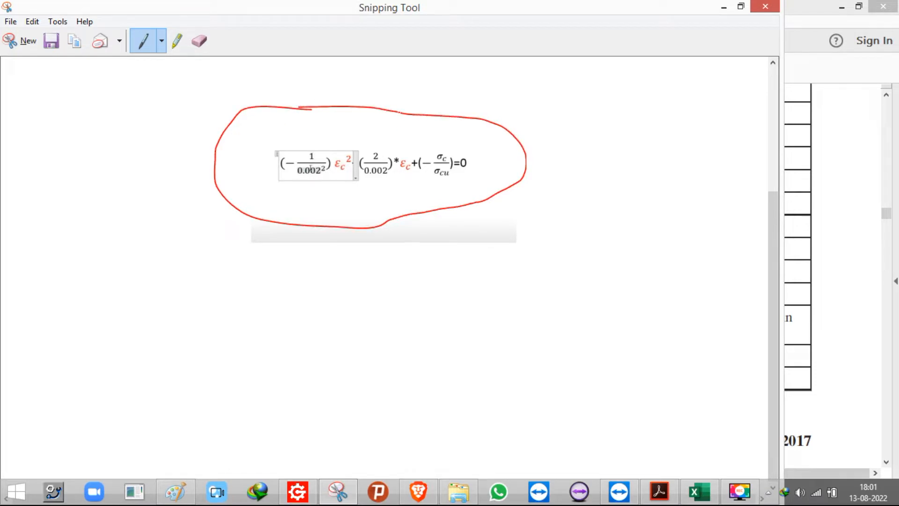
Switch to Brave, search for "QUADRITRIC EQUATION SOLVER" in a new tab and open the Math is Fun Quadratic Equation Solver.
{"action": "left_click", "coordinate": [418, 491]}
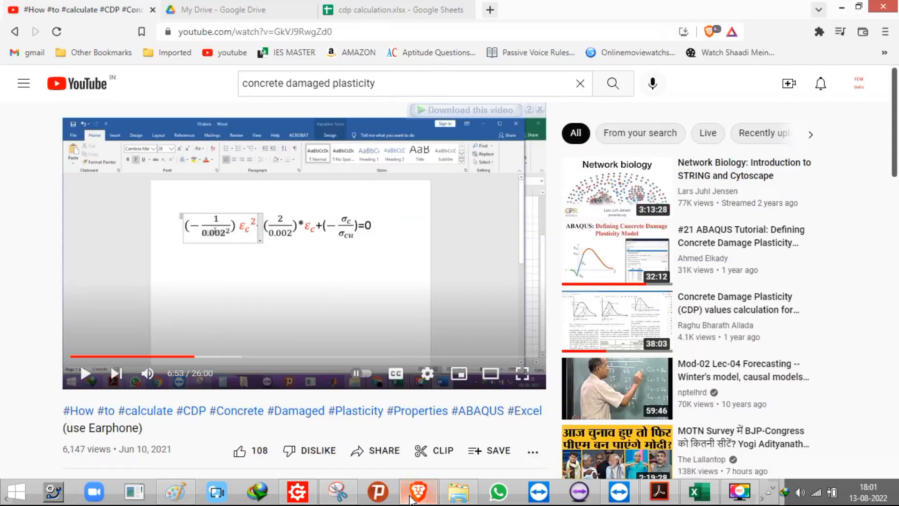
{"action": "left_click", "coordinate": [360, 6]}
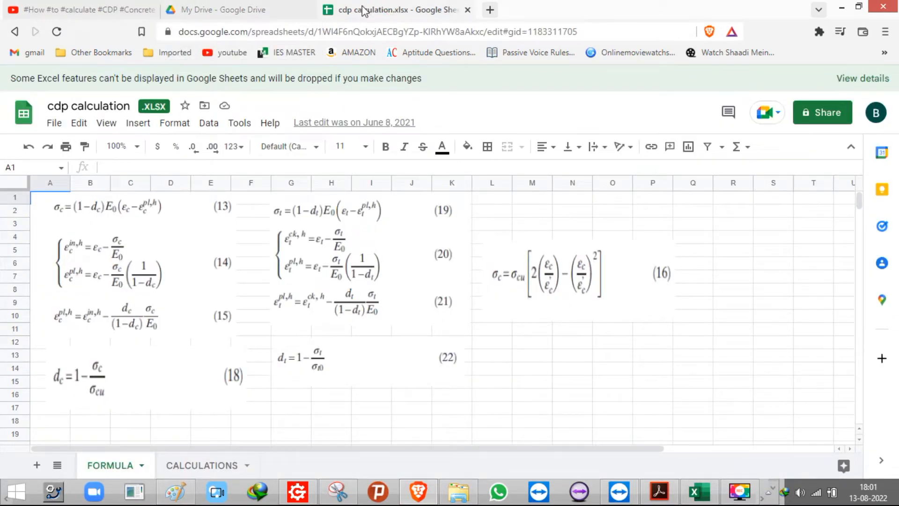
{"action": "left_click", "coordinate": [488, 10]}
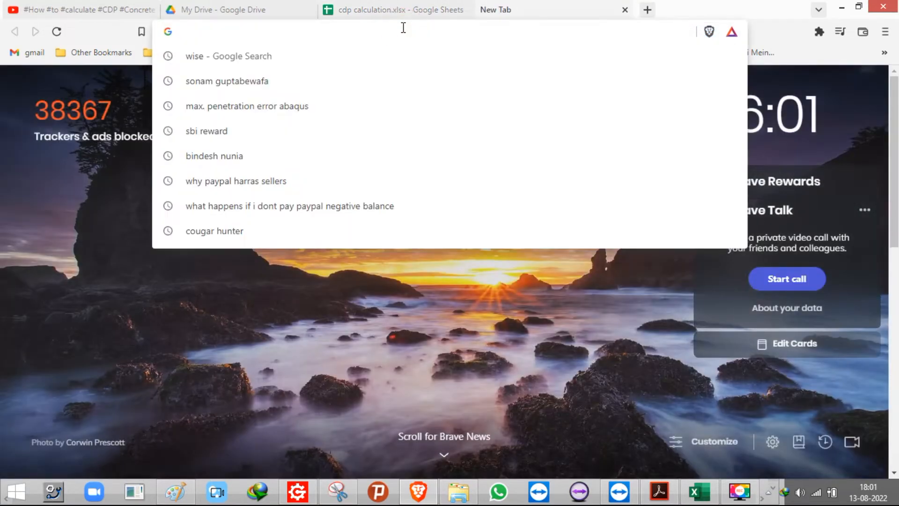
{"action": "type", "text": "QUADR"}
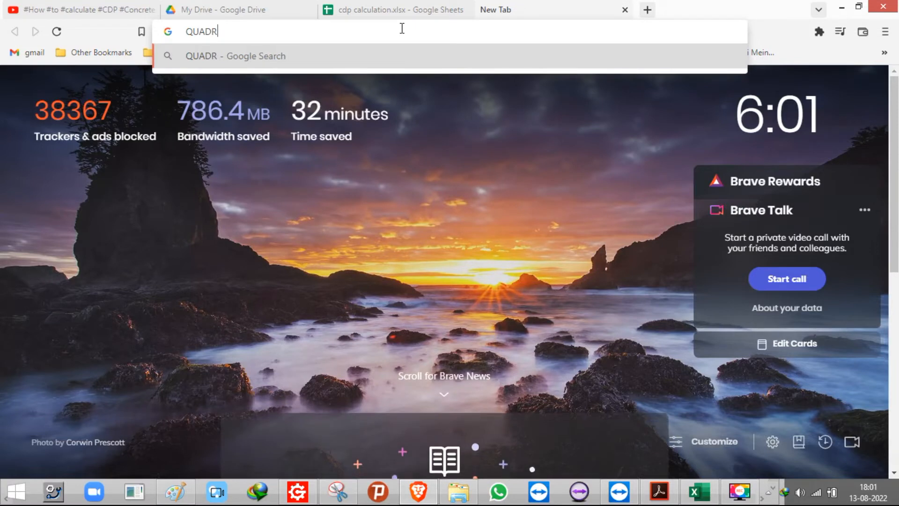
{"action": "type", "text": "ITRIC EQUATION SOLVER"}
{"action": "key", "text": "Return"}
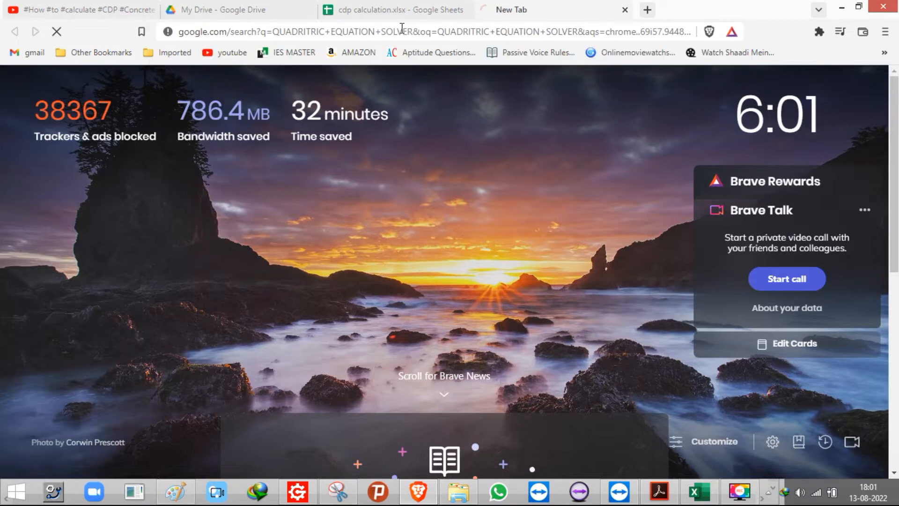
{"action": "left_click", "coordinate": [237, 284]}
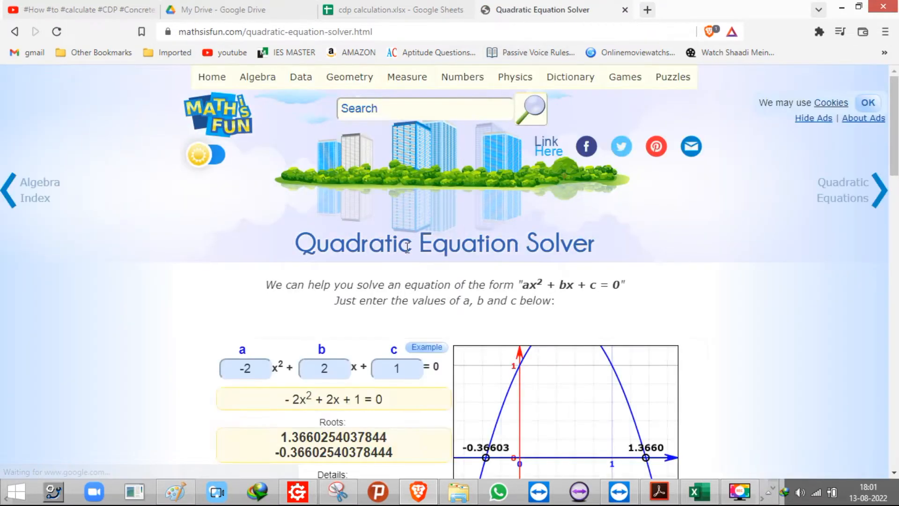
Examine the solver's a, b and c coefficient fields and its roots and details, then select the value of a.
{"action": "scroll", "coordinate": [409, 247], "scroll_direction": "down", "scroll_amount": 9}
{"action": "scroll", "coordinate": [412, 274], "scroll_direction": "up", "scroll_amount": 5}
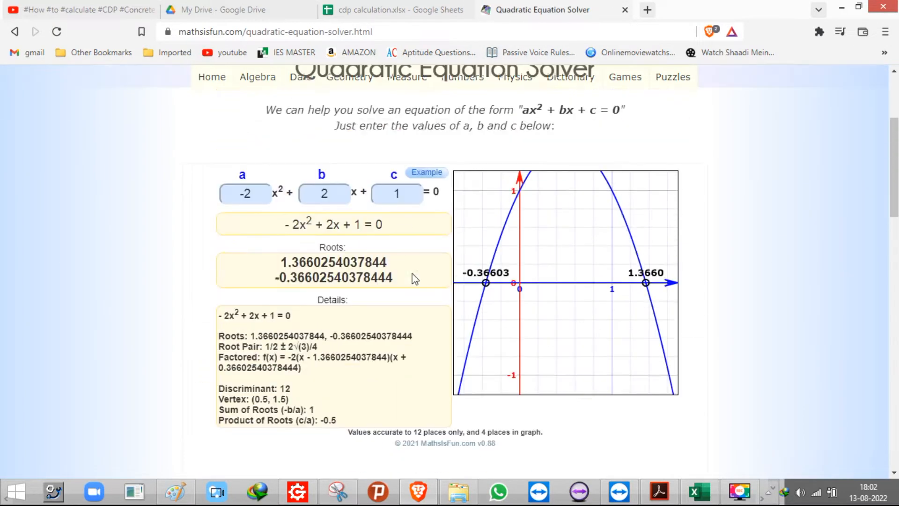
{"action": "left_click", "coordinate": [256, 198]}
{"action": "left_click_drag", "start_coordinate": [255, 195], "coordinate": [230, 196]}
{"action": "double_click", "coordinate": [324, 193]}
{"action": "double_click", "coordinate": [396, 194]}
{"action": "left_click", "coordinate": [399, 195]}
{"action": "scroll", "coordinate": [367, 233], "scroll_direction": "down", "scroll_amount": 3}
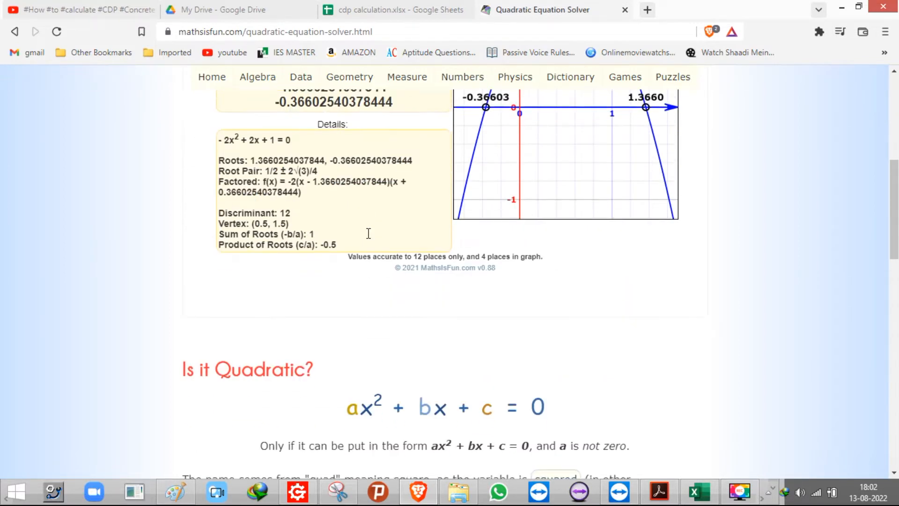
{"action": "scroll", "coordinate": [370, 238], "scroll_direction": "up", "scroll_amount": 4}
{"action": "scroll", "coordinate": [369, 237], "scroll_direction": "up", "scroll_amount": 3}
{"action": "scroll", "coordinate": [369, 236], "scroll_direction": "down", "scroll_amount": 4}
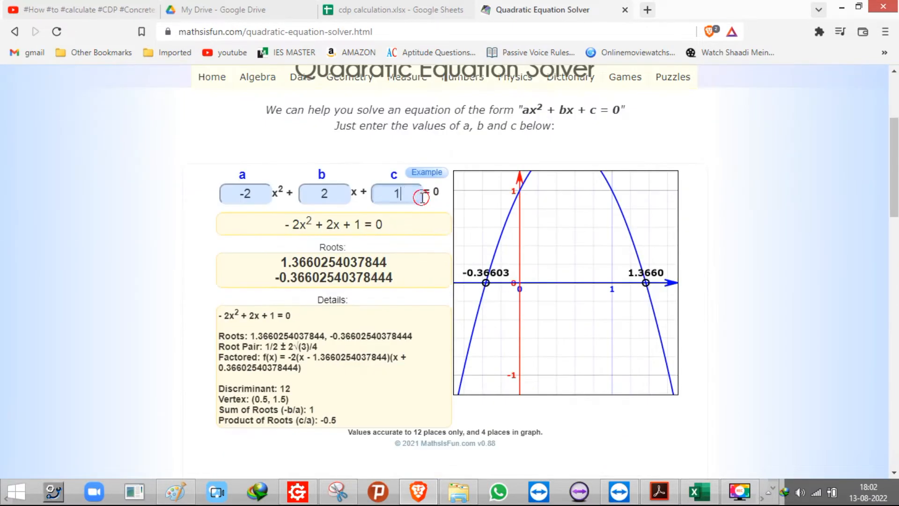
{"action": "left_click_drag", "start_coordinate": [258, 195], "coordinate": [187, 210]}
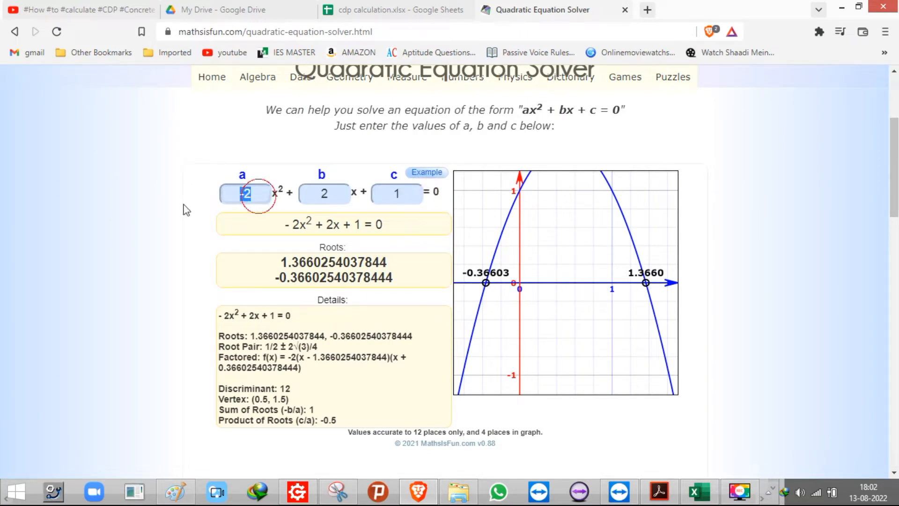
Try the coefficients a = 3, b = 8 and c = 12 in the quadratic equation solver.
{"action": "type", "text": "3"}
{"action": "double_click", "coordinate": [340, 190]}
{"action": "type", "text": "8"}
{"action": "left_click", "coordinate": [399, 193]}
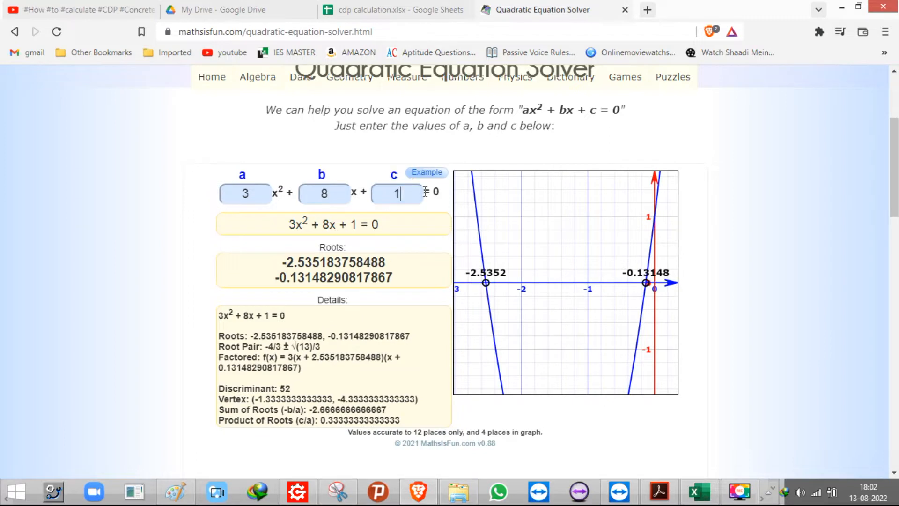
{"action": "type", "text": "2"}
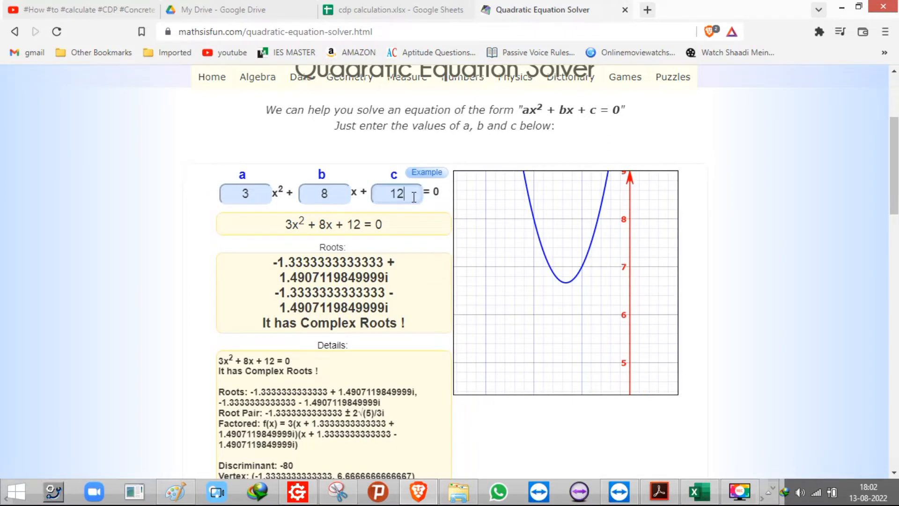
Clear the a, b and c coefficients in the quadratic equation solver.
{"action": "left_click_drag", "start_coordinate": [414, 197], "coordinate": [382, 199]}
{"action": "key", "text": "BackSpace"}
{"action": "left_click", "coordinate": [341, 198]}
{"action": "key", "text": "BackSpace"}
{"action": "left_click", "coordinate": [251, 190]}
{"action": "key", "text": "BackSpace"}
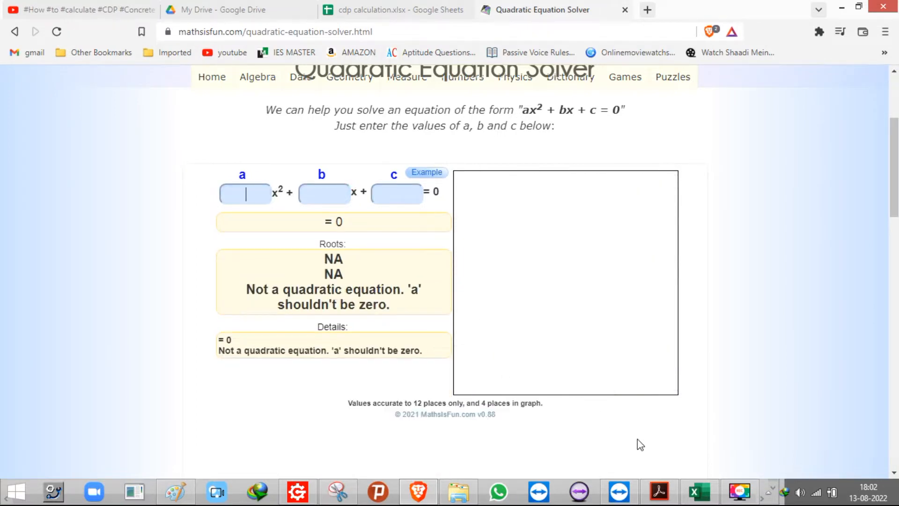
Switch to Snipping Tool, circle the −1/0.002² term and label the equation's three coefficients A, B and C with the red pen.
{"action": "left_click", "coordinate": [700, 491]}
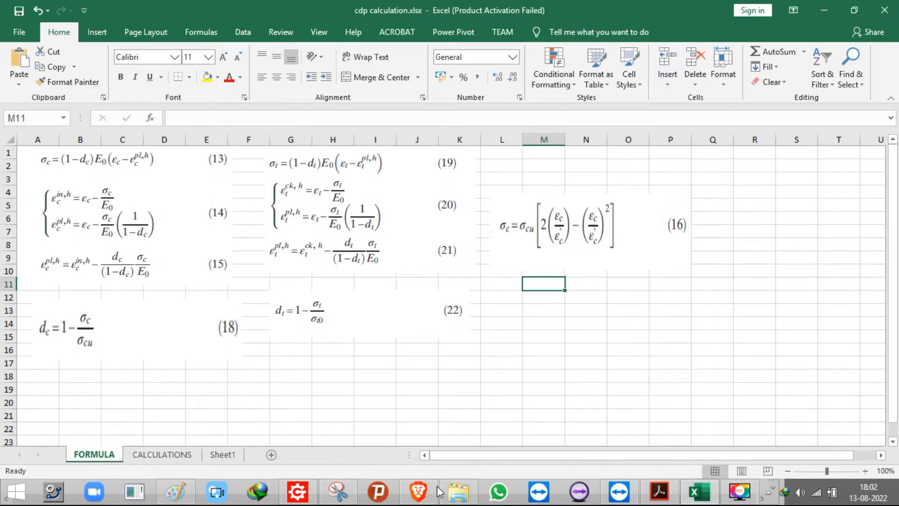
{"action": "left_click", "coordinate": [337, 492]}
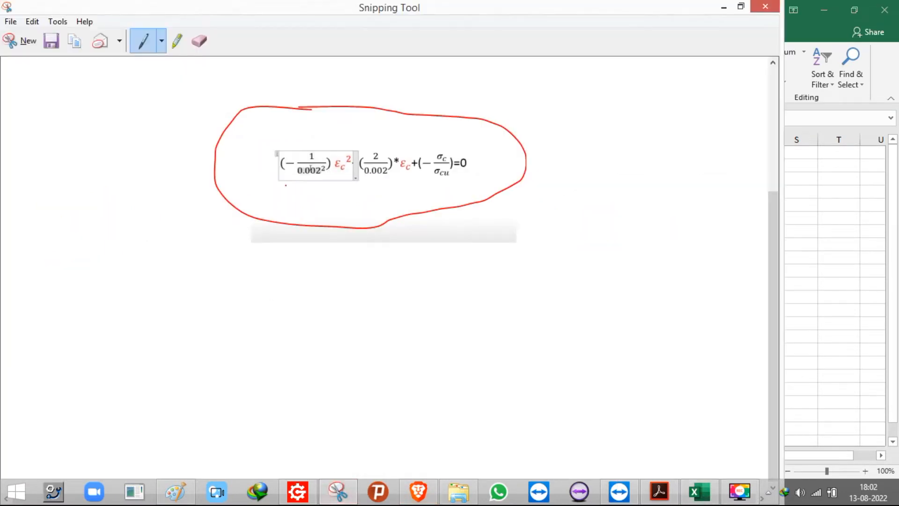
{"action": "mouse_move", "coordinate": [299, 148]}
{"action": "left_mouse_down"}
{"action": "mouse_move", "coordinate": [305, 127]}
{"action": "mouse_move", "coordinate": [273, 188]}
{"action": "left_mouse_up"}
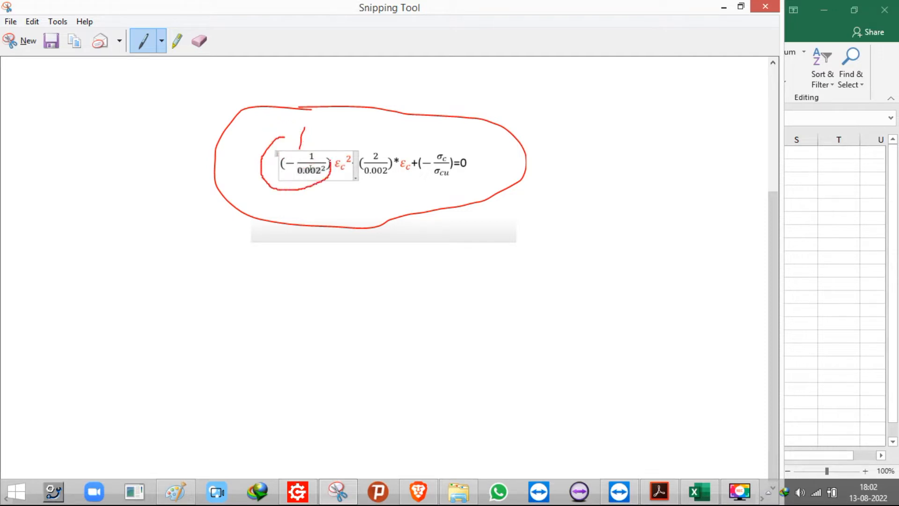
{"action": "left_click_drag", "start_coordinate": [323, 125], "coordinate": [334, 118]}
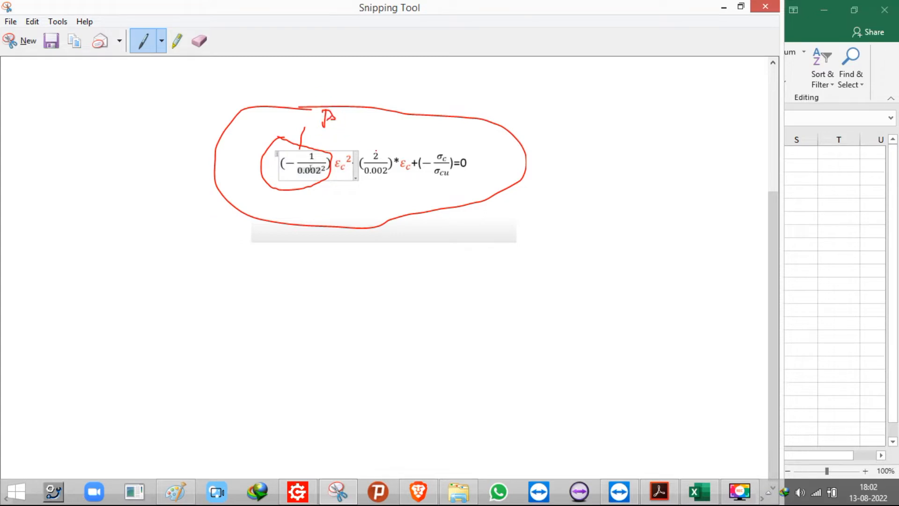
{"action": "left_click_drag", "start_coordinate": [374, 150], "coordinate": [374, 133]}
{"action": "left_click_drag", "start_coordinate": [428, 156], "coordinate": [435, 121]}
{"action": "left_click_drag", "start_coordinate": [455, 89], "coordinate": [461, 104]}
Handwrite the general quadratic form Aεc² + Bεc + C = 0 below the circled equation.
{"action": "mouse_move", "coordinate": [325, 298]}
{"action": "left_mouse_down"}
{"action": "mouse_move", "coordinate": [333, 275]}
{"action": "mouse_move", "coordinate": [341, 298]}
{"action": "left_mouse_up"}
{"action": "left_click_drag", "start_coordinate": [363, 269], "coordinate": [353, 282]}
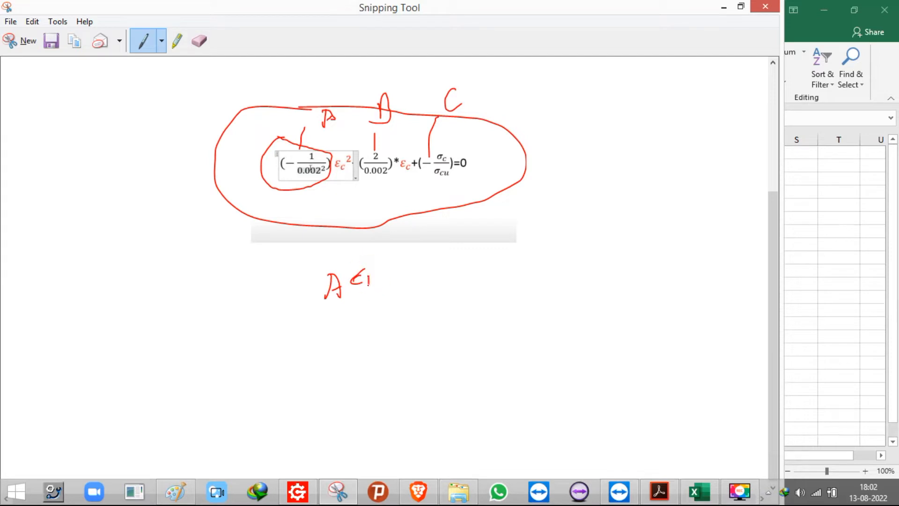
{"action": "mouse_move", "coordinate": [372, 265]}
{"action": "left_mouse_down"}
{"action": "mouse_move", "coordinate": [427, 271]}
{"action": "mouse_move", "coordinate": [432, 293]}
{"action": "left_mouse_up"}
{"action": "mouse_move", "coordinate": [458, 282]}
{"action": "left_mouse_down"}
{"action": "mouse_move", "coordinate": [458, 256]}
{"action": "mouse_move", "coordinate": [501, 269]}
{"action": "mouse_move", "coordinate": [452, 280]}
{"action": "left_mouse_up"}
{"action": "mouse_move", "coordinate": [544, 252]}
{"action": "left_mouse_down"}
{"action": "mouse_move", "coordinate": [537, 274]}
{"action": "mouse_move", "coordinate": [549, 263]}
{"action": "mouse_move", "coordinate": [562, 280]}
{"action": "left_mouse_up"}
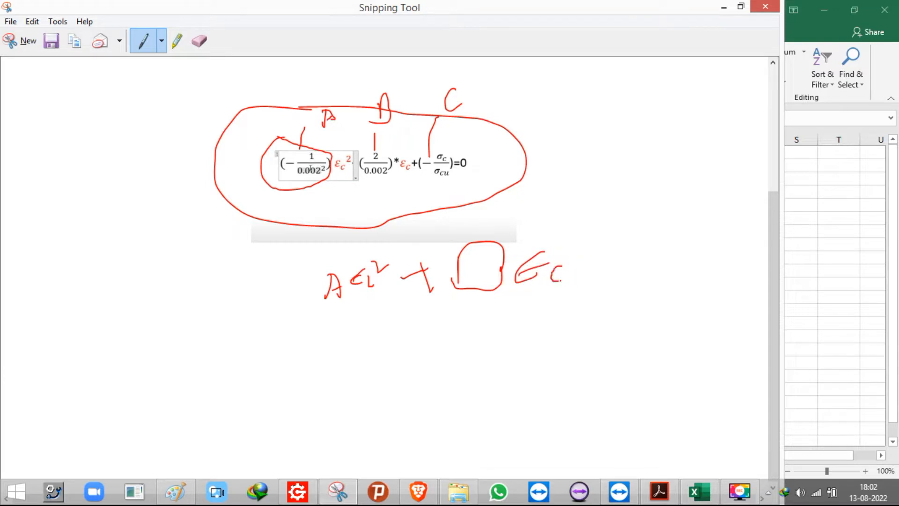
{"action": "left_click_drag", "start_coordinate": [579, 239], "coordinate": [586, 259]}
{"action": "left_click_drag", "start_coordinate": [580, 256], "coordinate": [595, 245]}
{"action": "mouse_move", "coordinate": [622, 215]}
{"action": "left_mouse_down"}
{"action": "mouse_move", "coordinate": [628, 243]}
{"action": "mouse_move", "coordinate": [660, 220]}
{"action": "left_mouse_up"}
{"action": "left_click_drag", "start_coordinate": [651, 234], "coordinate": [656, 228]}
{"action": "left_click_drag", "start_coordinate": [681, 188], "coordinate": [681, 221]}
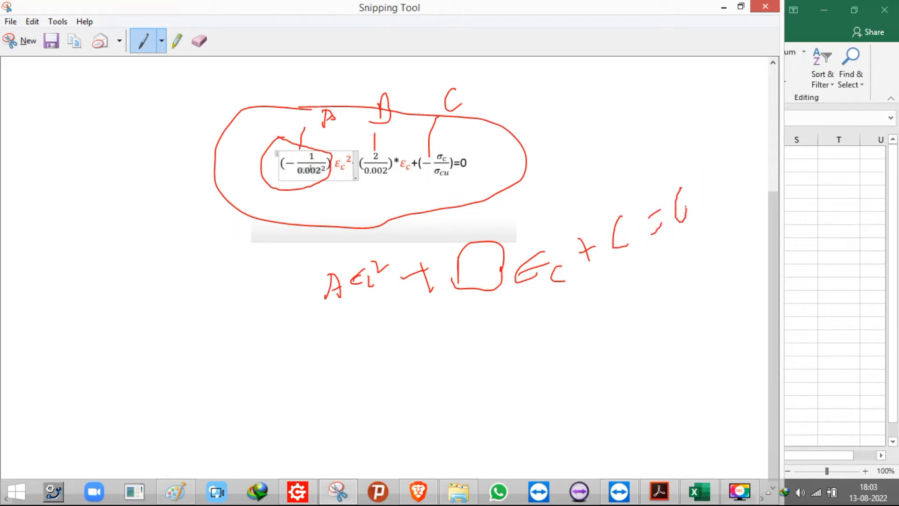
Switch to Excel and examine the A, B and C coefficient formulas in N13, O13 and P13 of the CALCULATIONS sheet.
{"action": "left_click", "coordinate": [696, 492]}
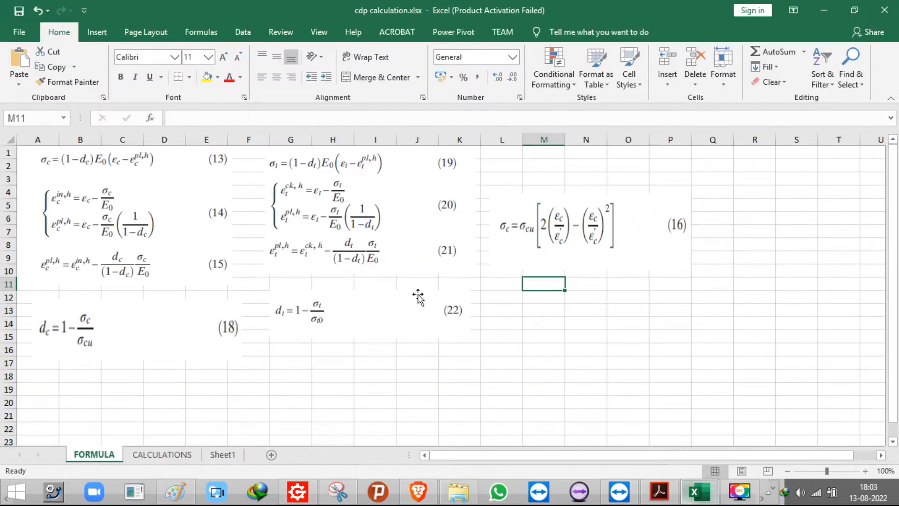
{"action": "left_click", "coordinate": [220, 455]}
{"action": "left_click", "coordinate": [170, 456]}
{"action": "scroll", "coordinate": [544, 376], "scroll_direction": "down", "scroll_amount": 3}
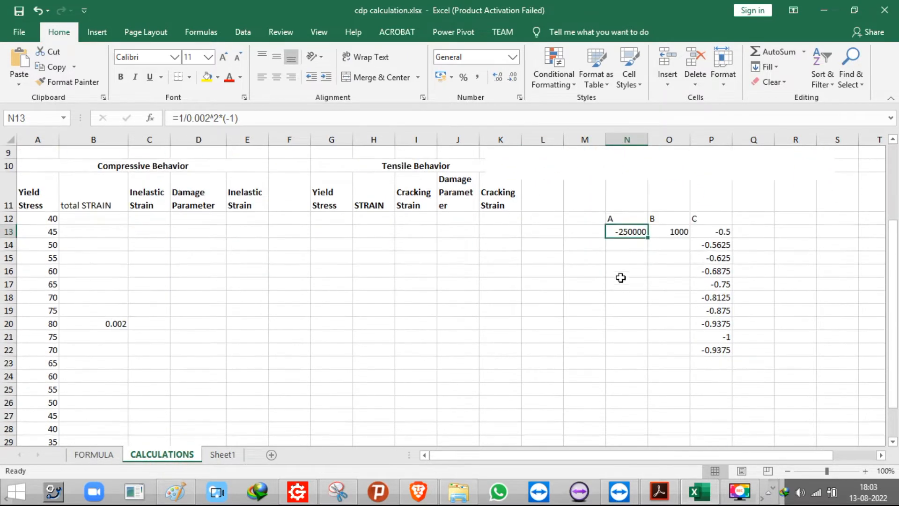
{"action": "left_click", "coordinate": [636, 256]}
{"action": "left_click", "coordinate": [638, 231]}
{"action": "left_click", "coordinate": [680, 232]}
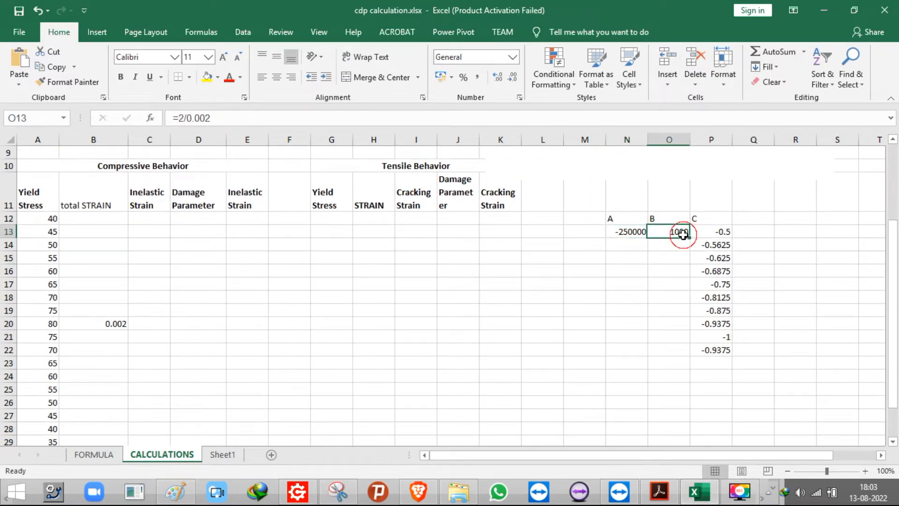
{"action": "left_click", "coordinate": [718, 234]}
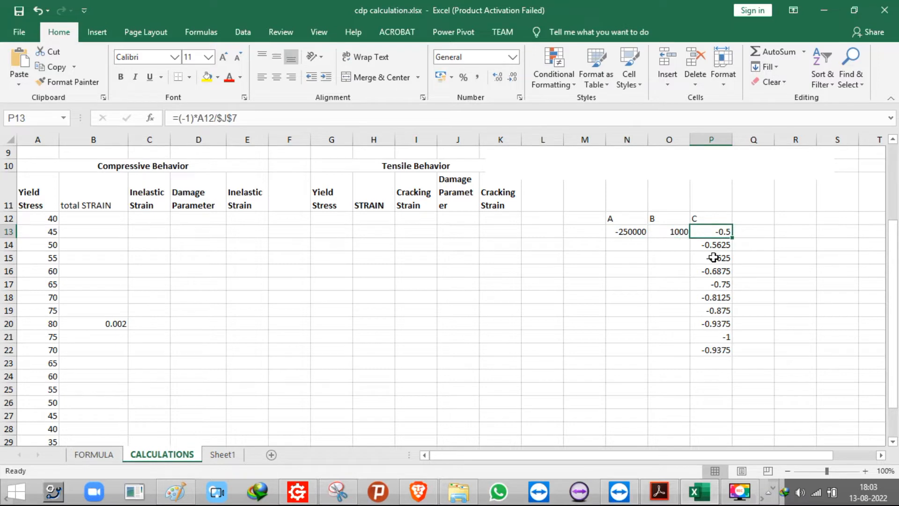
Review equation (16) on the CALCULATIONS sheet together with the coefficient A formula in N13.
{"action": "left_click", "coordinate": [622, 301]}
{"action": "scroll", "coordinate": [622, 321], "scroll_direction": "up", "scroll_amount": 3}
{"action": "scroll", "coordinate": [623, 327], "scroll_direction": "down", "scroll_amount": 5}
{"action": "scroll", "coordinate": [625, 328], "scroll_direction": "up", "scroll_amount": 5}
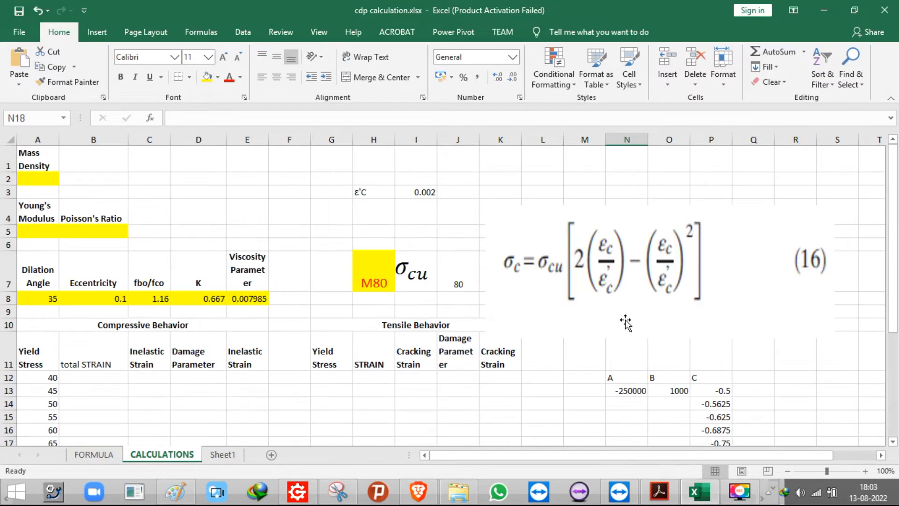
{"action": "left_click", "coordinate": [627, 384]}
{"action": "scroll", "coordinate": [670, 326], "scroll_direction": "down", "scroll_amount": 2}
{"action": "scroll", "coordinate": [671, 326], "scroll_direction": "down", "scroll_amount": 1}
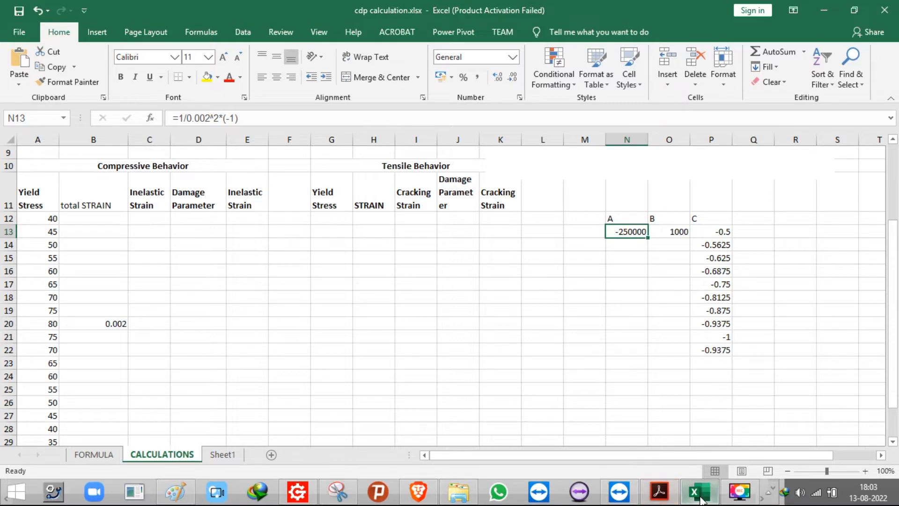
Compare the A and B terms of the annotated equation in Snipping Tool with the Excel formulas in N13 and O13.
{"action": "left_click", "coordinate": [340, 495]}
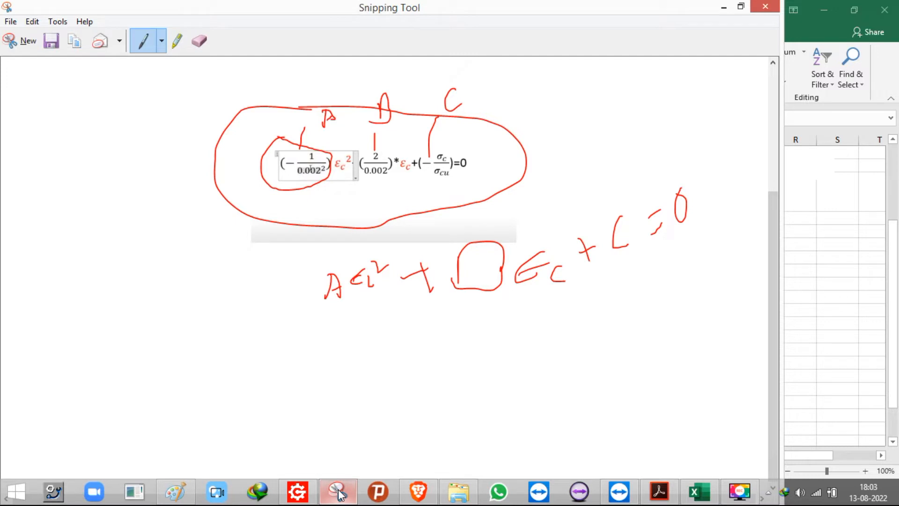
{"action": "left_click", "coordinate": [338, 492]}
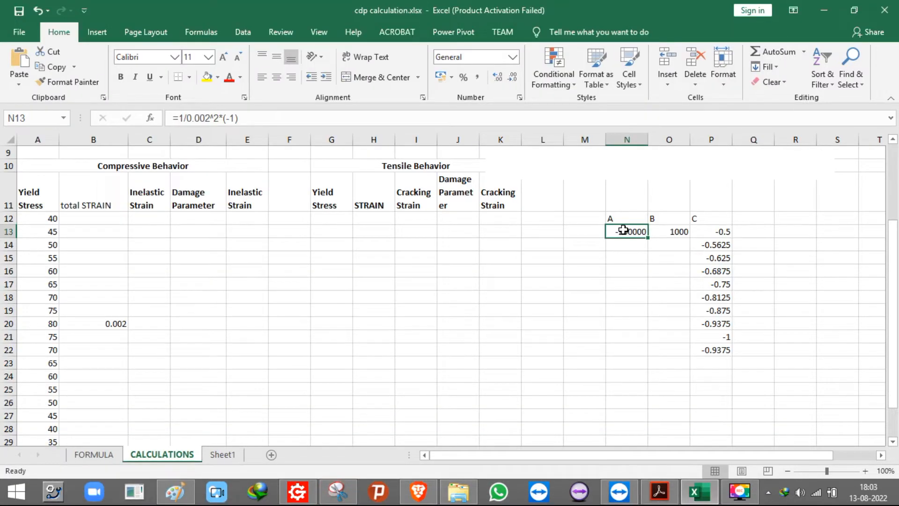
{"action": "left_click", "coordinate": [628, 257]}
{"action": "left_click", "coordinate": [627, 231]}
{"action": "left_click", "coordinate": [668, 231]}
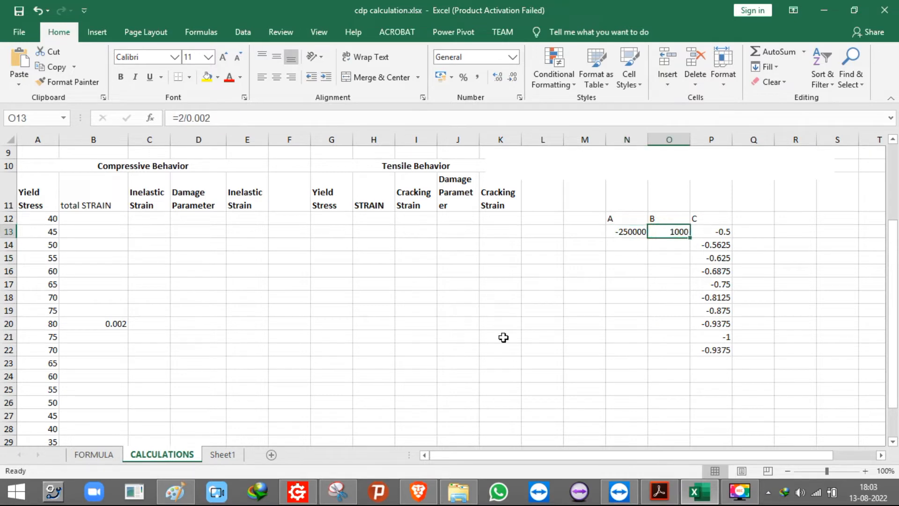
{"action": "left_click", "coordinate": [336, 493]}
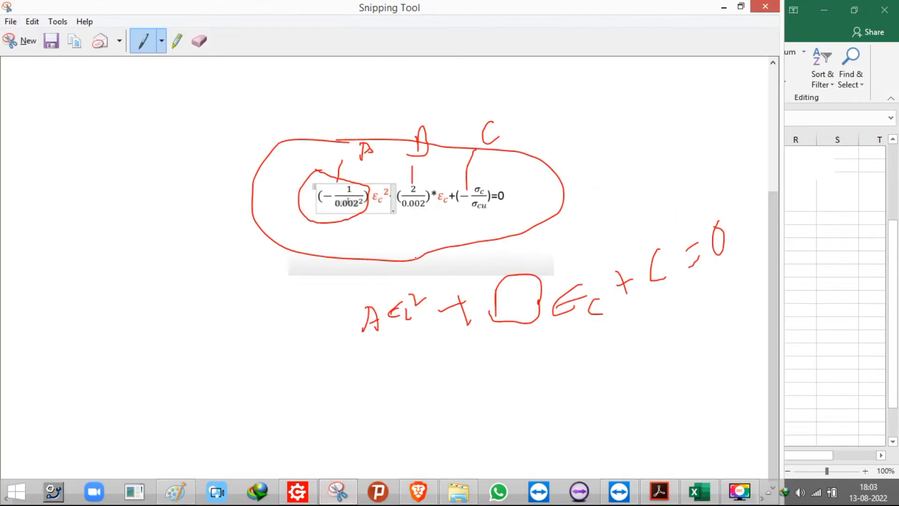
{"action": "left_click", "coordinate": [338, 492]}
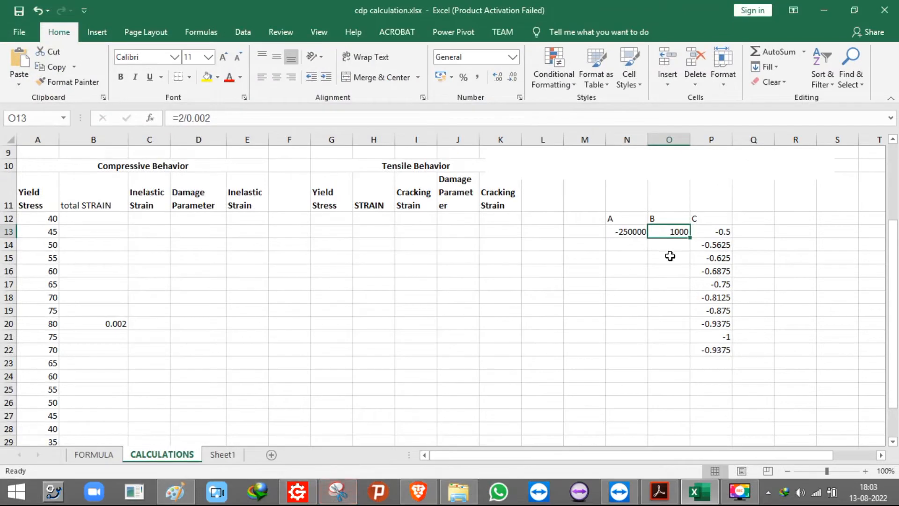
Compare the −σc/σcu term in Snipping Tool with the coefficient C formula in P13 and the first yield stress in A12.
{"action": "left_click", "coordinate": [711, 231]}
{"action": "left_click", "coordinate": [337, 491]}
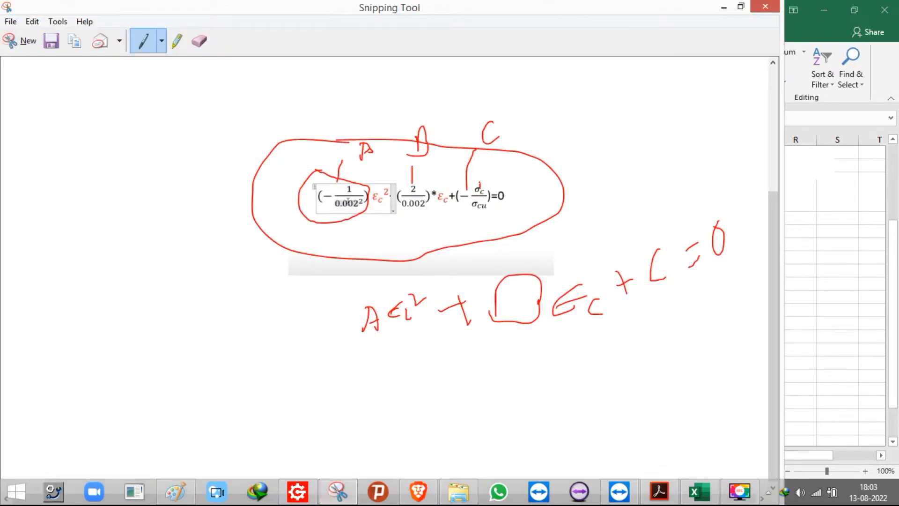
{"action": "left_click_drag", "start_coordinate": [484, 172], "coordinate": [485, 172]}
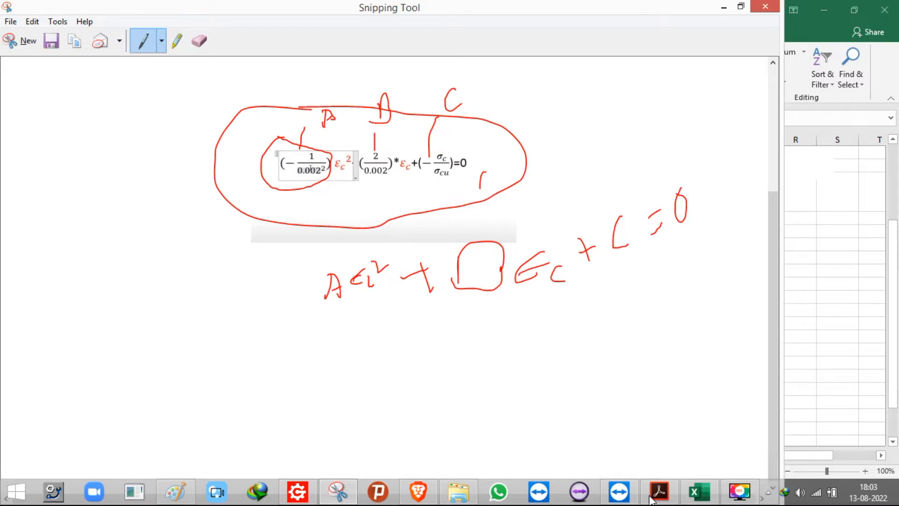
{"action": "left_click", "coordinate": [699, 492]}
{"action": "left_click", "coordinate": [36, 221]}
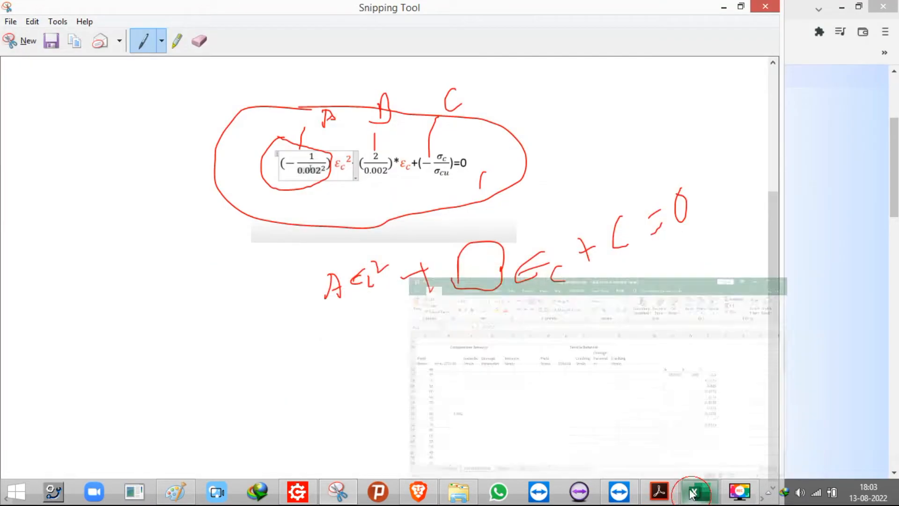
{"action": "left_click", "coordinate": [699, 492]}
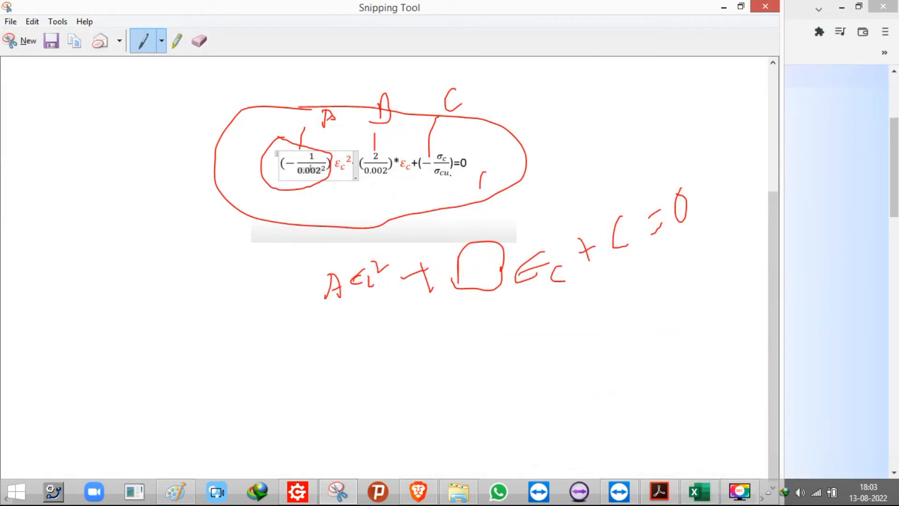
{"action": "left_click", "coordinate": [699, 492]}
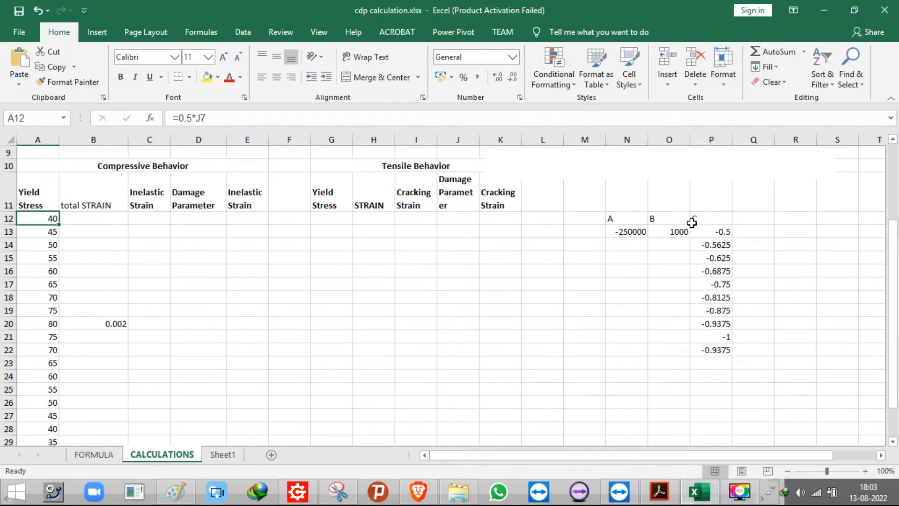
{"action": "left_click", "coordinate": [713, 232]}
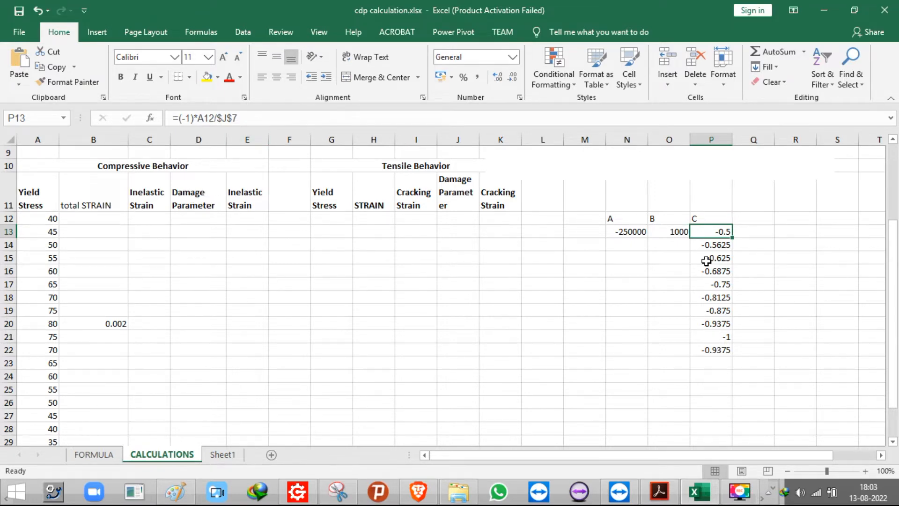
Check the σcu value in J7 against the coefficient C formula in P13 and the annotated equation in Snipping Tool.
{"action": "scroll", "coordinate": [706, 260], "scroll_direction": "up", "scroll_amount": 3}
{"action": "left_click", "coordinate": [464, 277]}
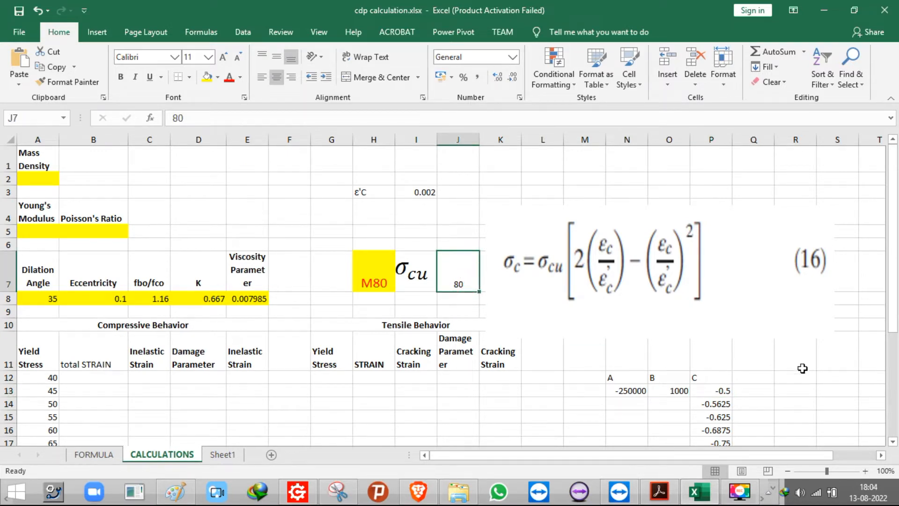
{"action": "left_click", "coordinate": [706, 393]}
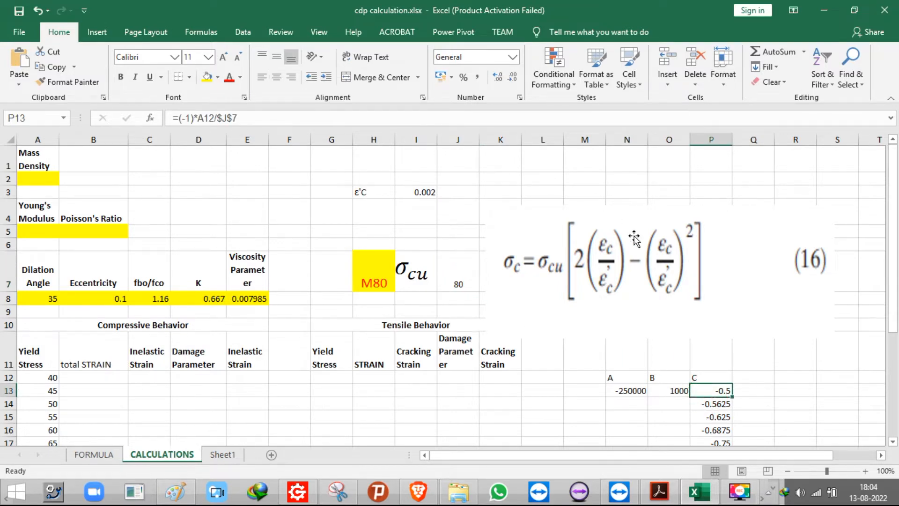
{"action": "scroll", "coordinate": [639, 255], "scroll_direction": "down", "scroll_amount": 3}
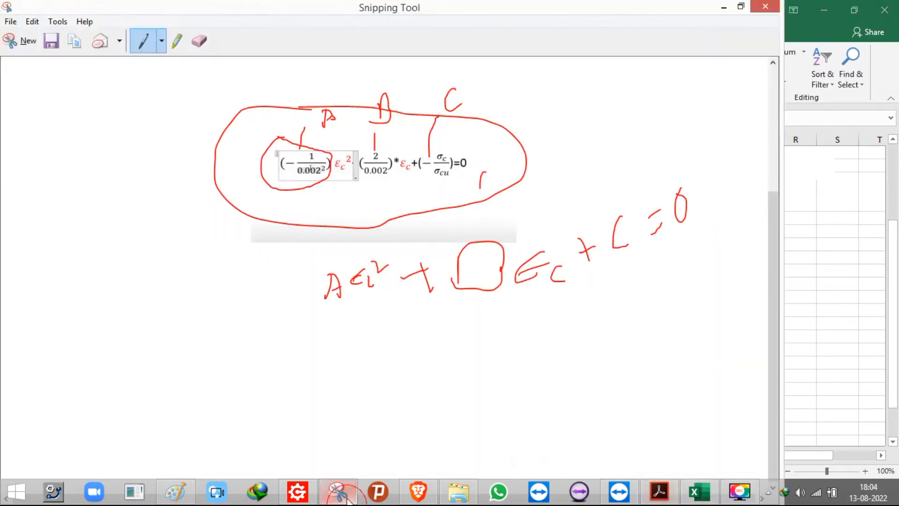
{"action": "left_click", "coordinate": [337, 492]}
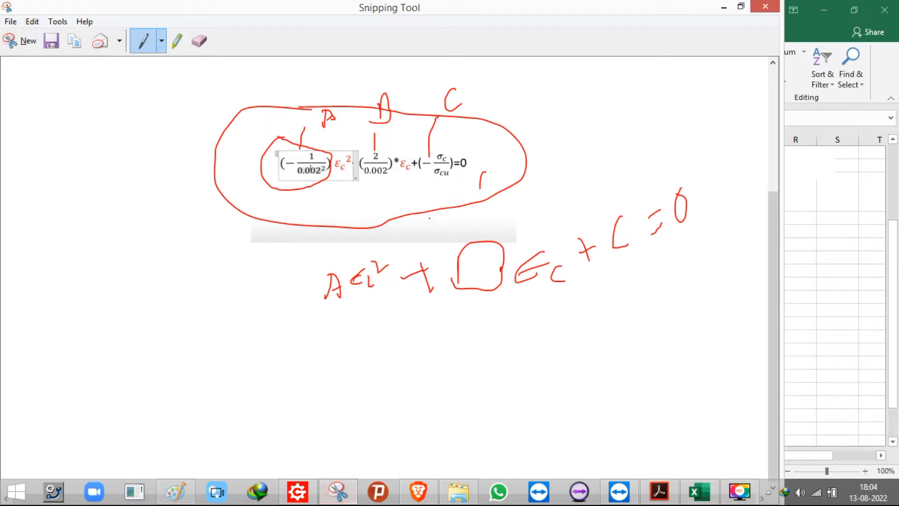
{"action": "left_click", "coordinate": [337, 492]}
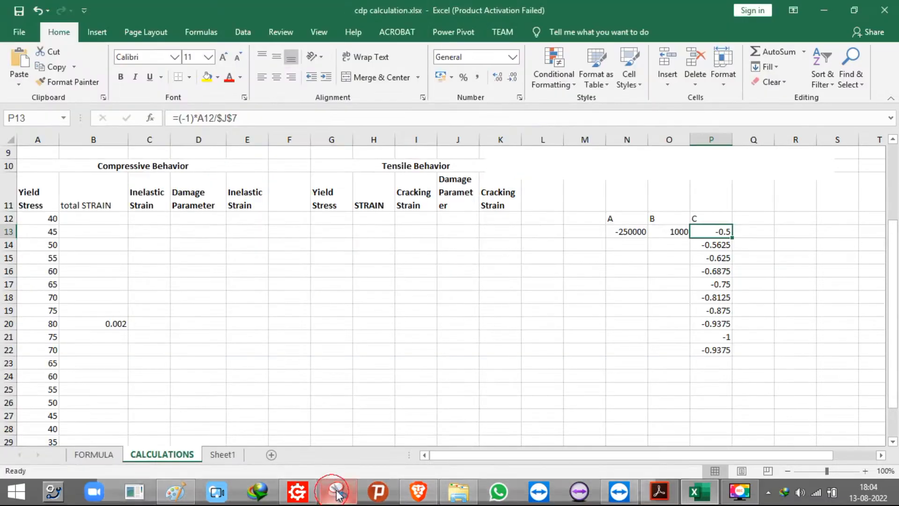
Examine the coefficient C formulas for the remaining yield stresses from P14 down to P21.
{"action": "left_click", "coordinate": [718, 242]}
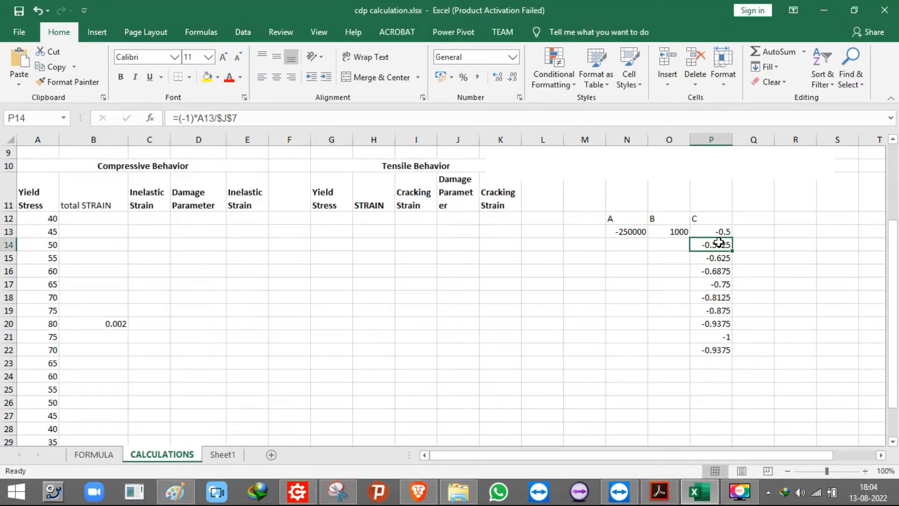
{"action": "left_click", "coordinate": [722, 258]}
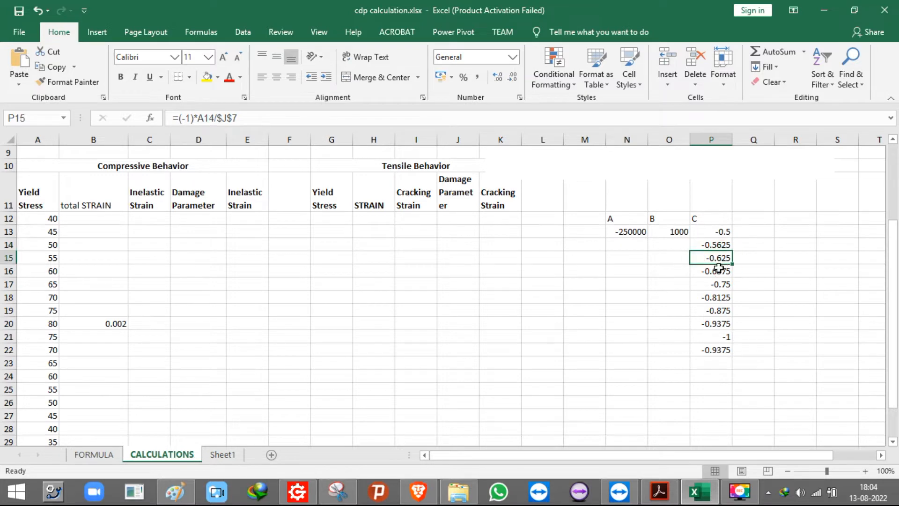
{"action": "left_click", "coordinate": [716, 275]}
{"action": "left_click", "coordinate": [715, 282]}
{"action": "left_click", "coordinate": [716, 276]}
{"action": "left_click", "coordinate": [718, 287]}
{"action": "left_click", "coordinate": [720, 300]}
{"action": "left_click", "coordinate": [721, 322]}
{"action": "left_click", "coordinate": [723, 337]}
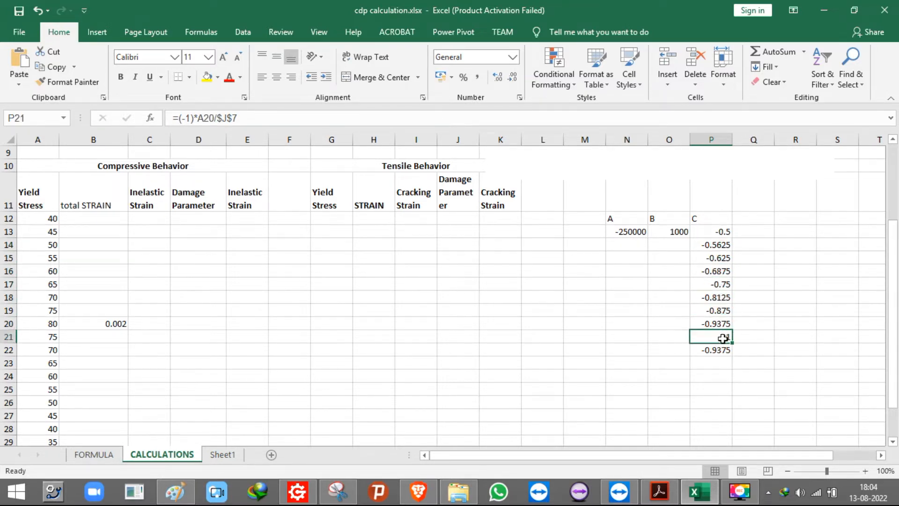
Fill the coefficient C formula from P22 down to P31, matching the last yield stress row.
{"action": "left_click", "coordinate": [723, 350]}
{"action": "scroll", "coordinate": [726, 357], "scroll_direction": "down", "scroll_amount": 3}
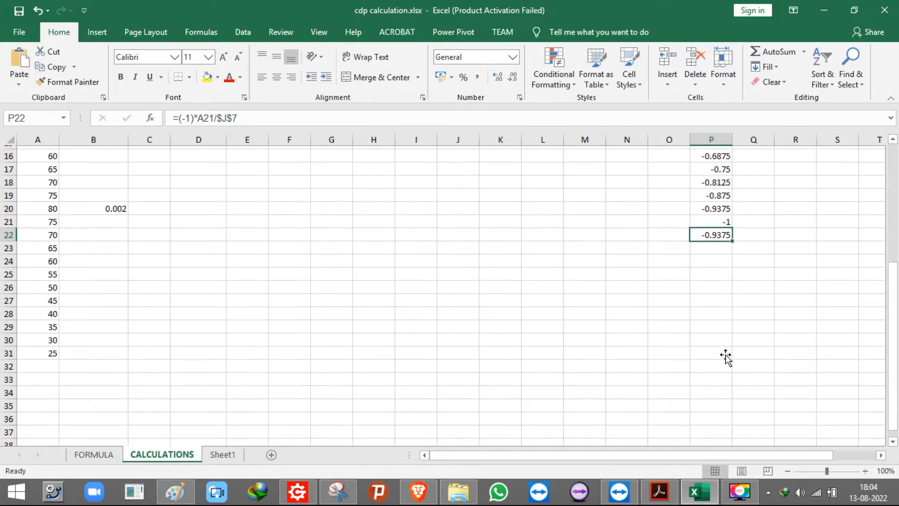
{"action": "left_click_drag", "start_coordinate": [734, 224], "coordinate": [735, 342]}
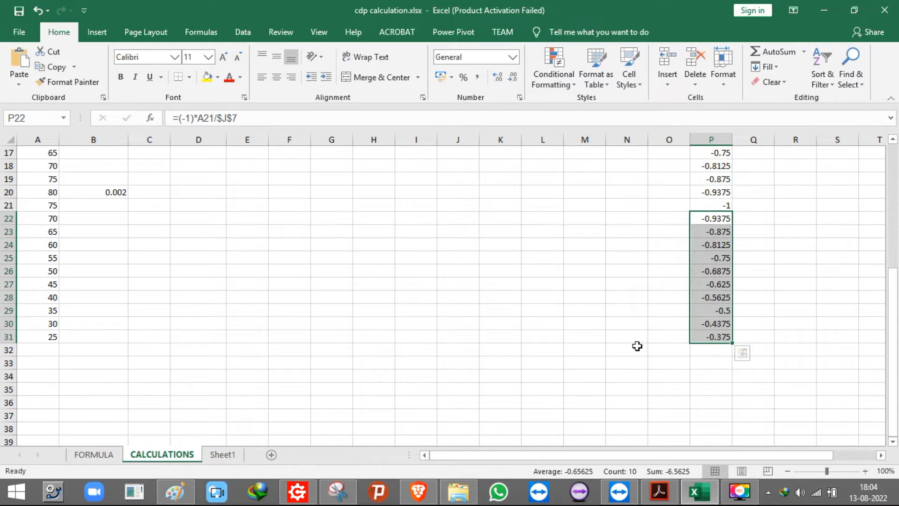
{"action": "left_click", "coordinate": [9, 337]}
{"action": "scroll", "coordinate": [574, 361], "scroll_direction": "up", "scroll_amount": 5}
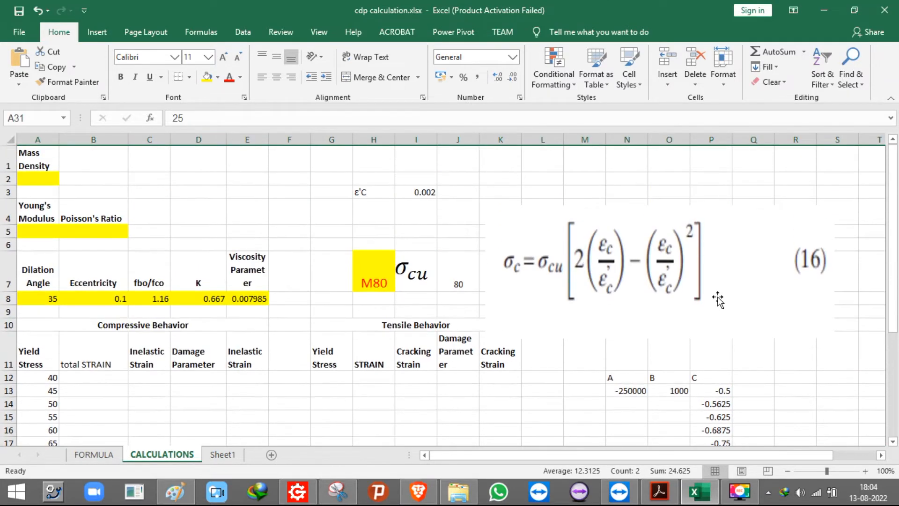
Review equation (16), the first total strain cell B12 and the coefficient A formula in N13.
{"action": "scroll", "coordinate": [718, 300], "scroll_direction": "down", "scroll_amount": 3}
{"action": "scroll", "coordinate": [606, 264], "scroll_direction": "up", "scroll_amount": 3}
{"action": "scroll", "coordinate": [642, 284], "scroll_direction": "down", "scroll_amount": 3}
{"action": "scroll", "coordinate": [643, 280], "scroll_direction": "up", "scroll_amount": 3}
{"action": "left_click", "coordinate": [84, 380]}
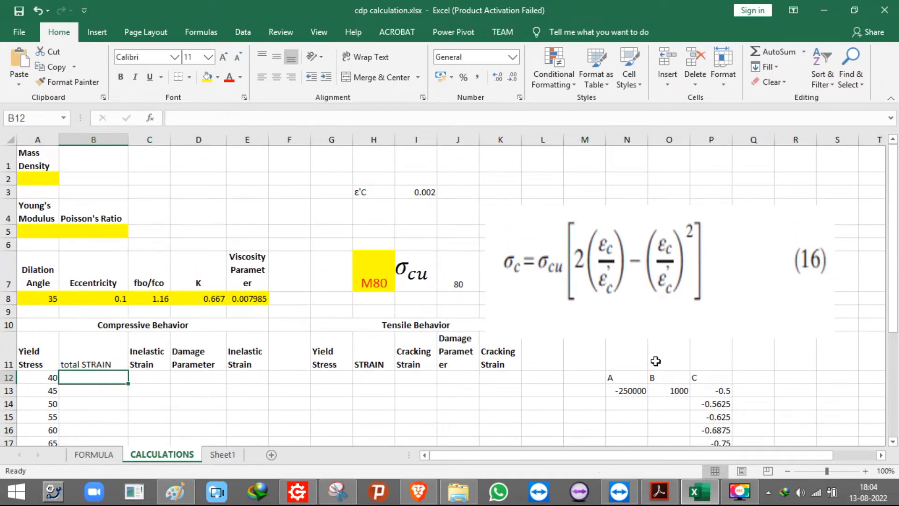
{"action": "scroll", "coordinate": [655, 361], "scroll_direction": "down", "scroll_amount": 3}
{"action": "left_click", "coordinate": [641, 232]}
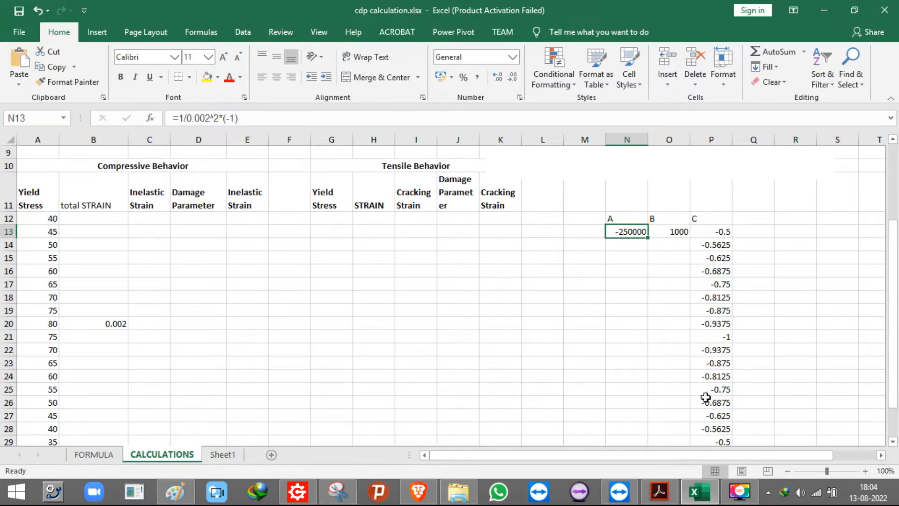
Switch to the Quadratic Equation Solver page in Brave and enter -250000 as coefficient a.
{"action": "left_click_drag", "start_coordinate": [425, 494], "coordinate": [670, 490]}
{"action": "left_click", "coordinate": [660, 491]}
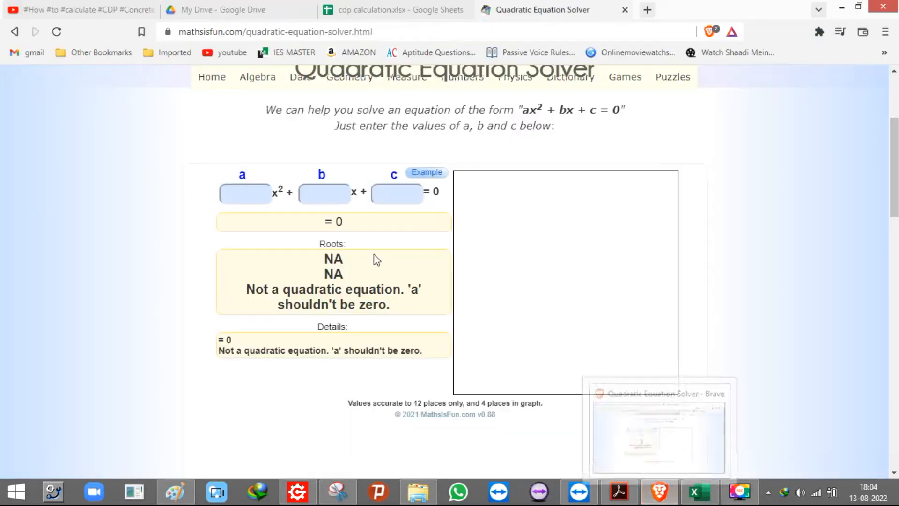
{"action": "type", "text": "-"}
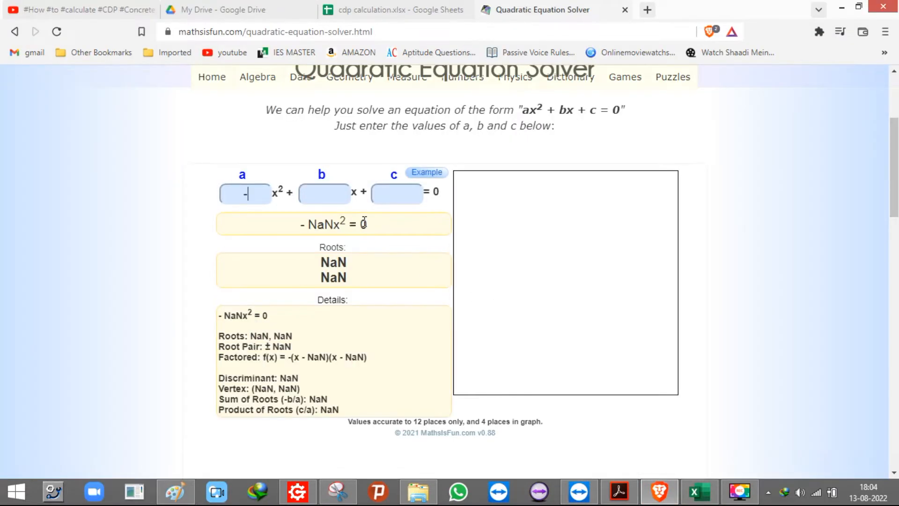
{"action": "type", "text": "25"}
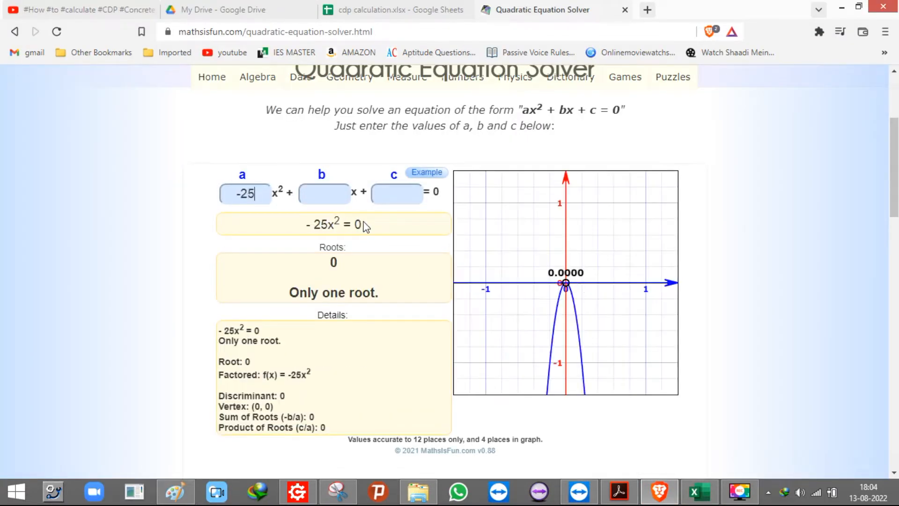
{"action": "type", "text": "000"}
{"action": "left_click", "coordinate": [337, 192]}
{"action": "left_click", "coordinate": [252, 194]}
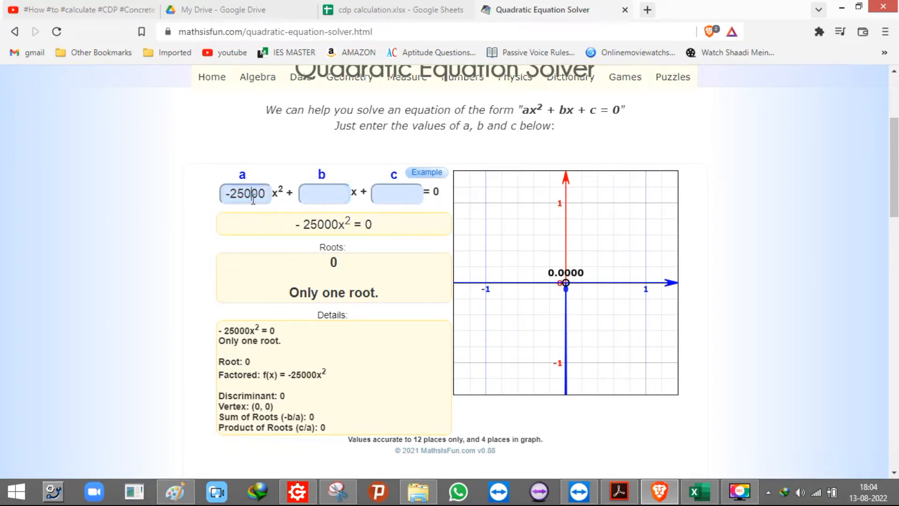
{"action": "type", "text": "0"}
{"action": "left_click", "coordinate": [339, 192]}
Check coefficients B and C in row 13 of the Excel sheet and enter b = 1000 and c = -0.5 in the solver.
{"action": "left_click", "coordinate": [696, 493]}
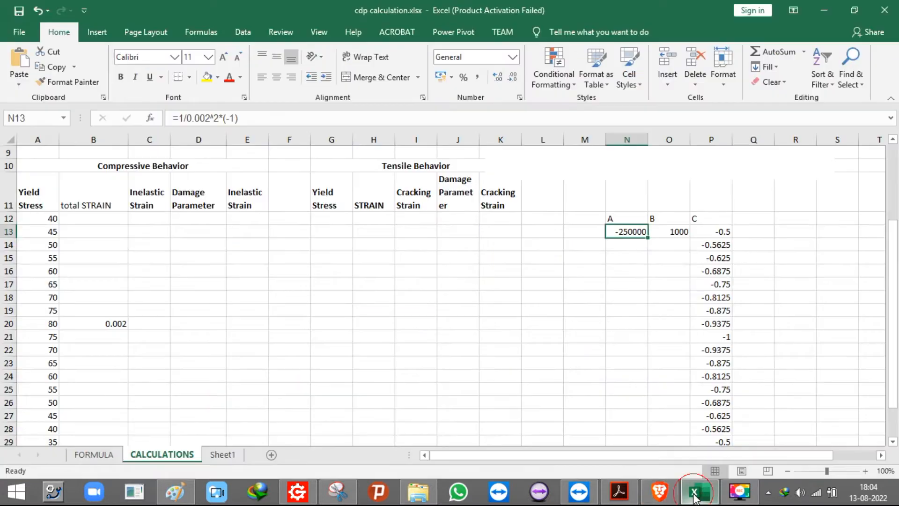
{"action": "left_click", "coordinate": [695, 495]}
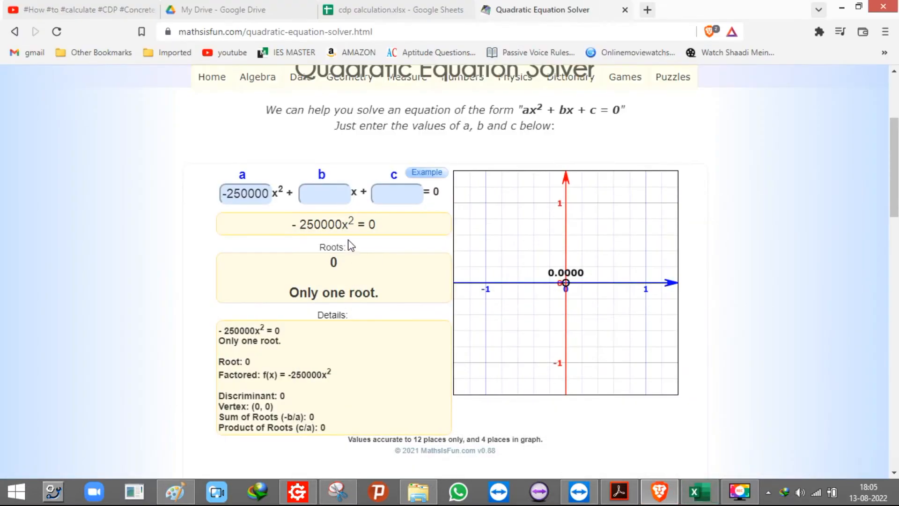
{"action": "type", "text": "1000"}
{"action": "key", "text": "Tab"}
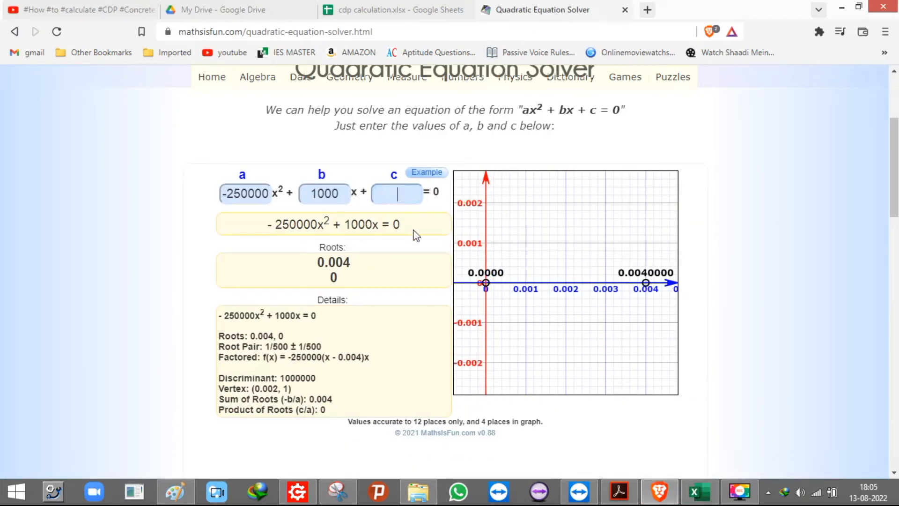
{"action": "left_click", "coordinate": [699, 498]}
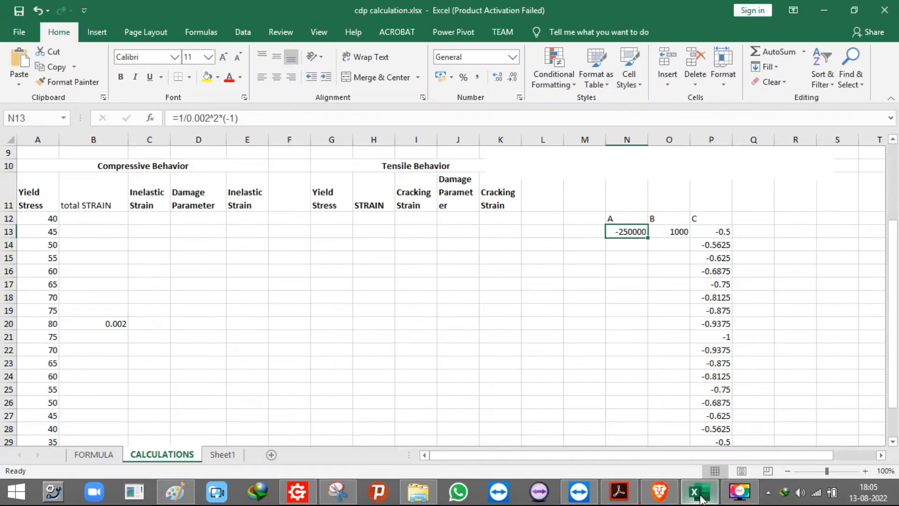
{"action": "left_click", "coordinate": [706, 235]}
{"action": "left_click", "coordinate": [698, 493]}
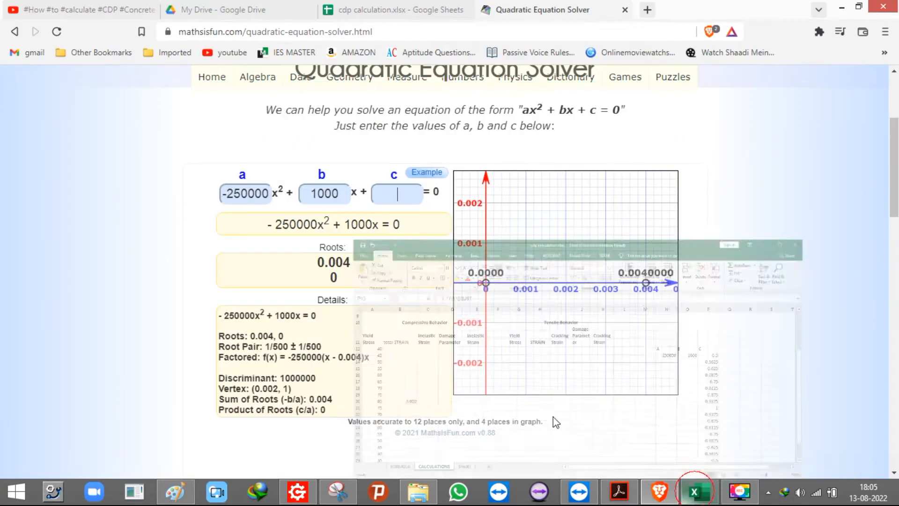
{"action": "type", "text": "-0.5"}
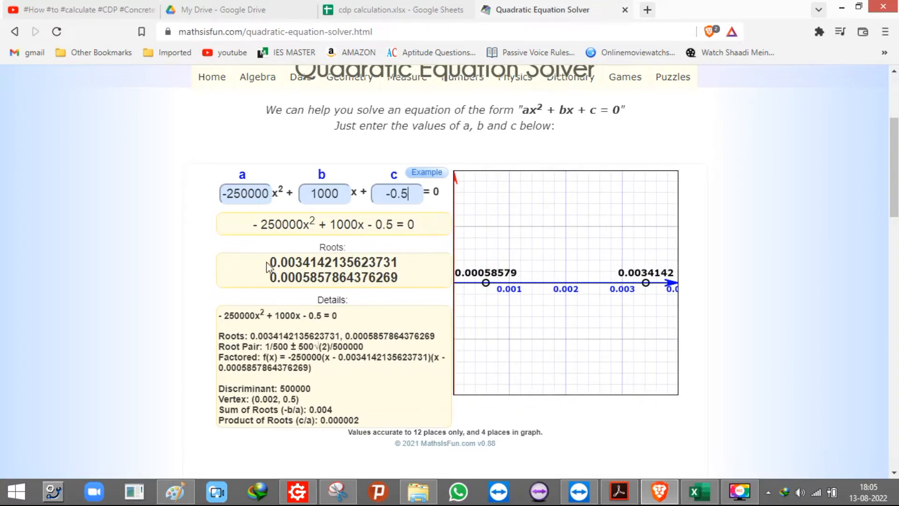
Examine the two roots the solver gives for c = -0.5.
{"action": "left_click_drag", "start_coordinate": [271, 262], "coordinate": [368, 258]}
{"action": "left_click_drag", "start_coordinate": [271, 276], "coordinate": [325, 278]}
{"action": "left_click", "coordinate": [312, 279]}
{"action": "left_click_drag", "start_coordinate": [273, 263], "coordinate": [324, 278]}
Compare the total strain ranges above and below the 0.002 peak strain in B20 of the Excel sheet with the solver's roots.
{"action": "left_click", "coordinate": [698, 491]}
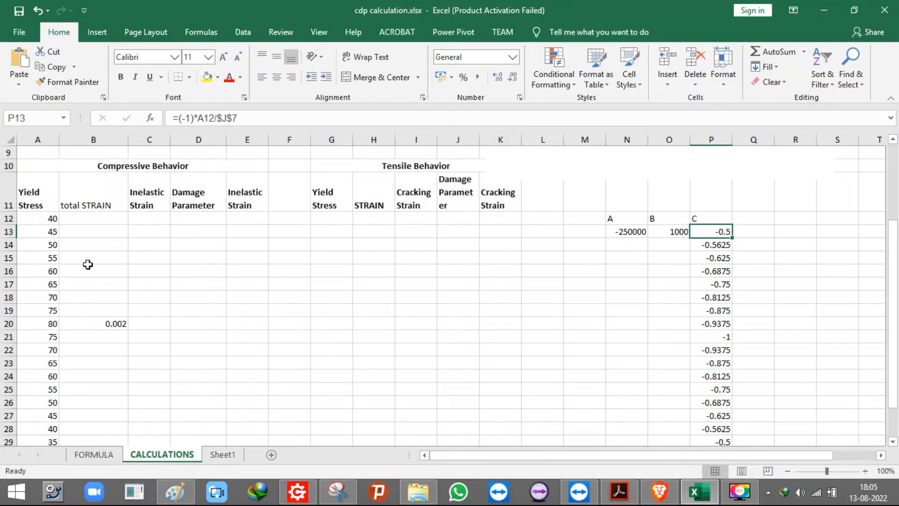
{"action": "left_click_drag", "start_coordinate": [91, 218], "coordinate": [108, 314]}
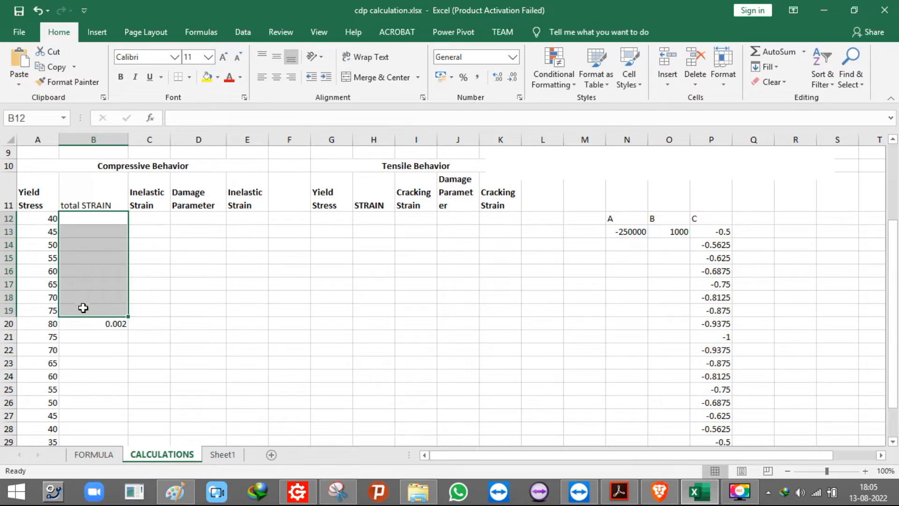
{"action": "left_click", "coordinate": [119, 325]}
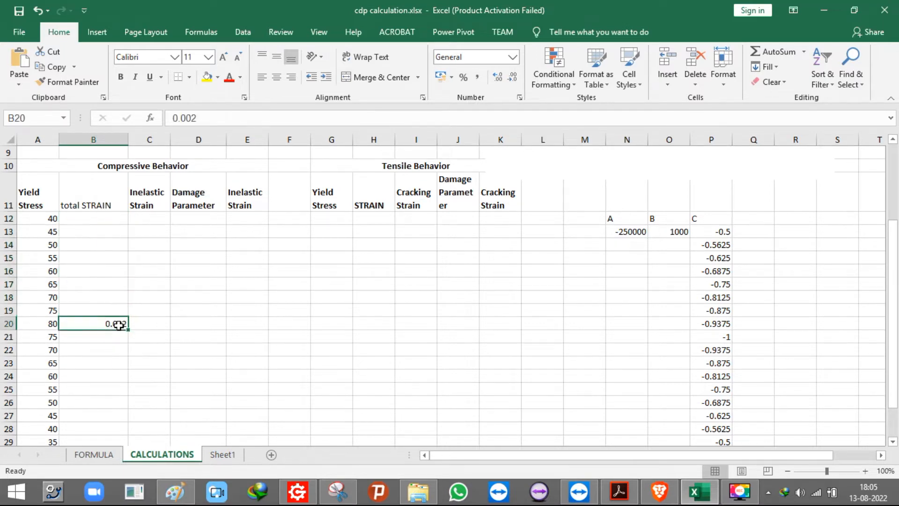
{"action": "left_click_drag", "start_coordinate": [110, 333], "coordinate": [117, 440]}
{"action": "left_click", "coordinate": [112, 257]}
{"action": "scroll", "coordinate": [112, 258], "scroll_direction": "up", "scroll_amount": 3}
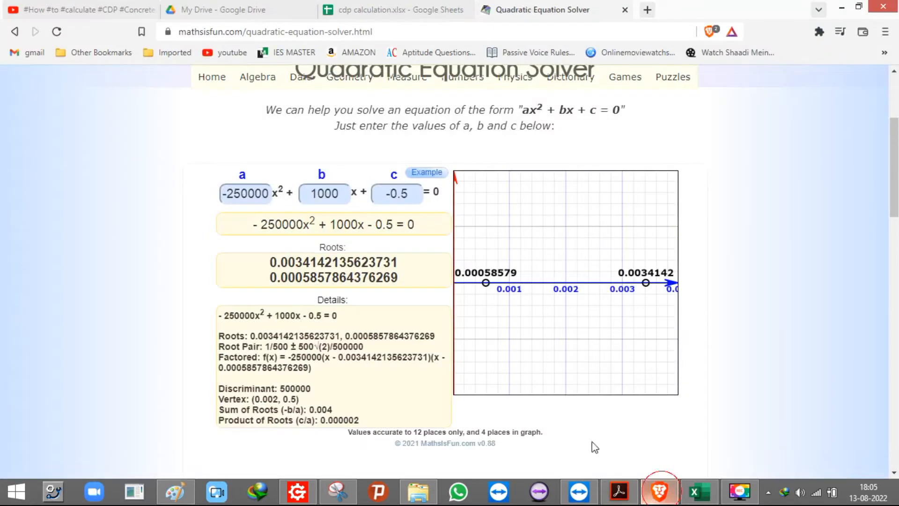
{"action": "left_click", "coordinate": [659, 491]}
{"action": "left_click", "coordinate": [660, 489]}
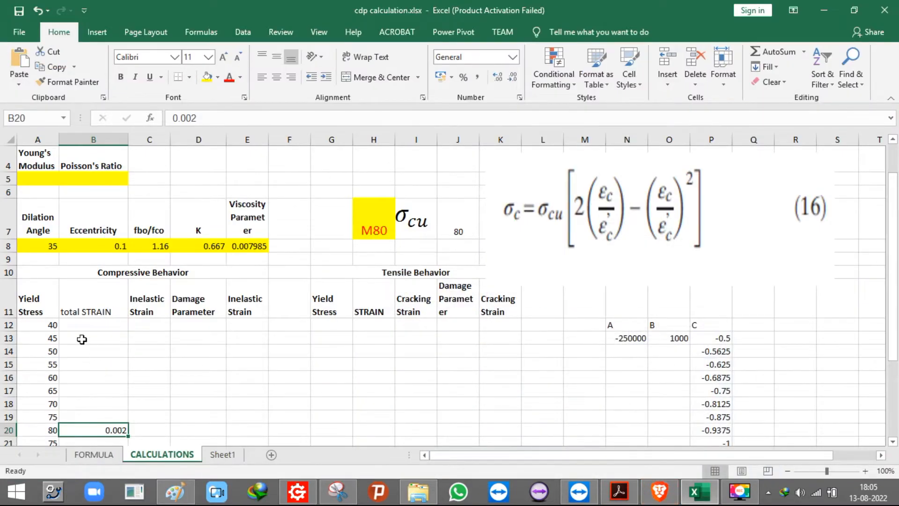
Shade the total strain cells B12:B19 light green and apply borders around every cell.
{"action": "left_click", "coordinate": [80, 325]}
{"action": "left_click_drag", "start_coordinate": [119, 419], "coordinate": [92, 324]}
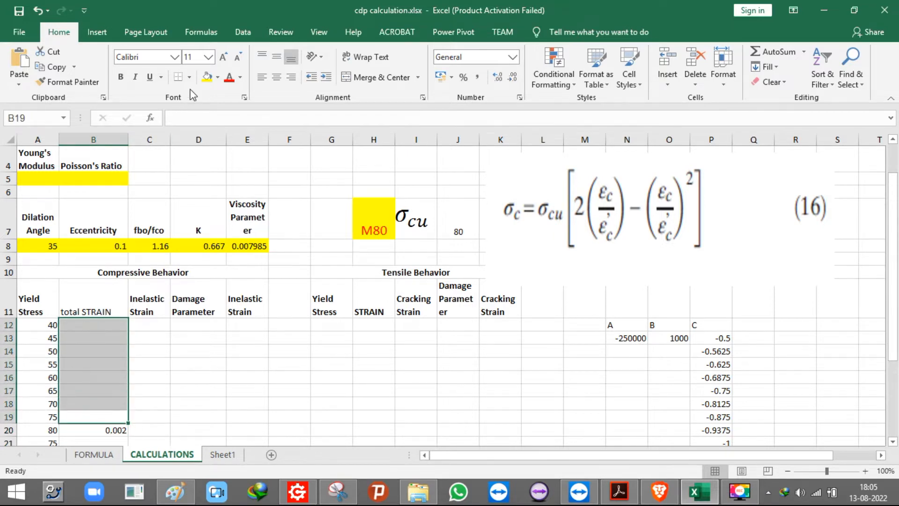
{"action": "left_click", "coordinate": [217, 77]}
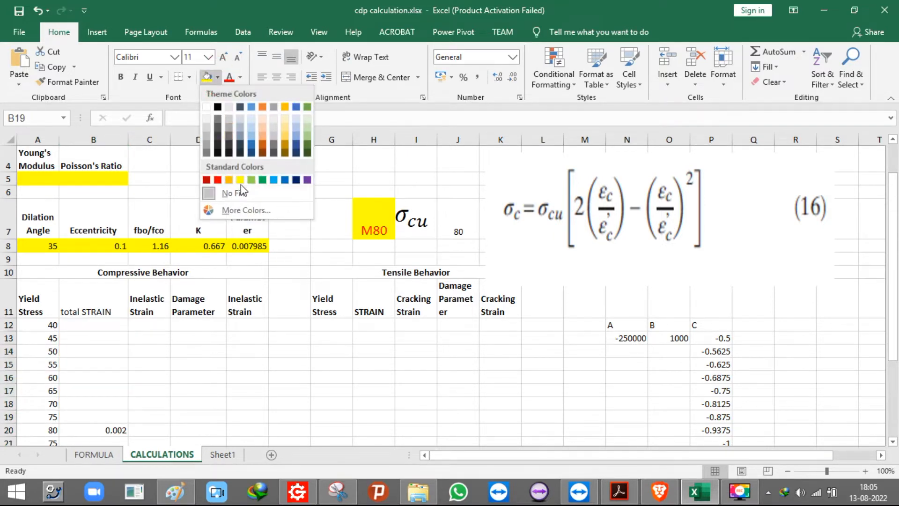
{"action": "left_click", "coordinate": [253, 180]}
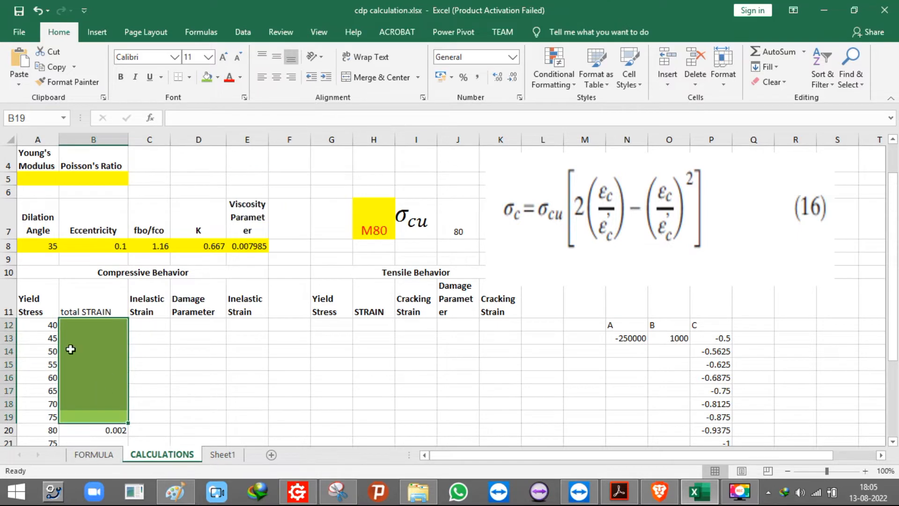
{"action": "left_click", "coordinate": [191, 78]}
{"action": "left_click", "coordinate": [198, 190]}
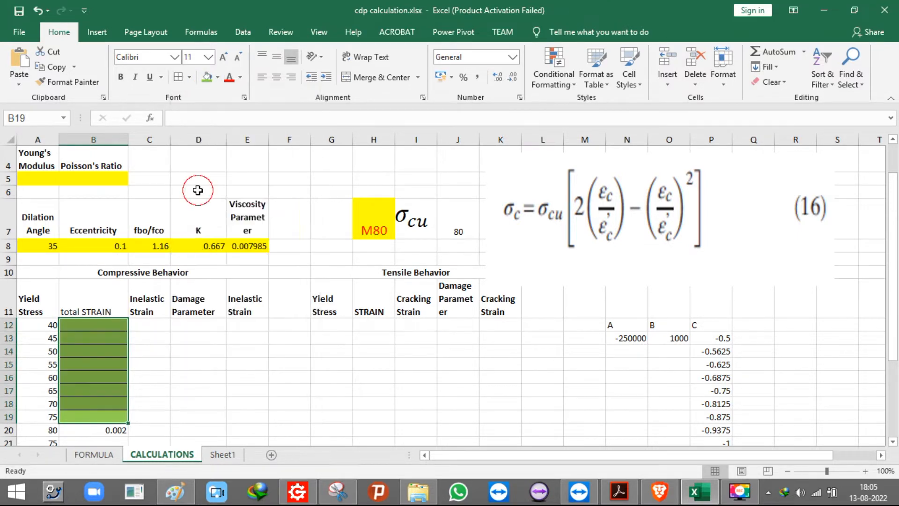
Switch to the solver page in Brave and copy the smaller root, 0.0005857864376269.
{"action": "left_click", "coordinate": [696, 499]}
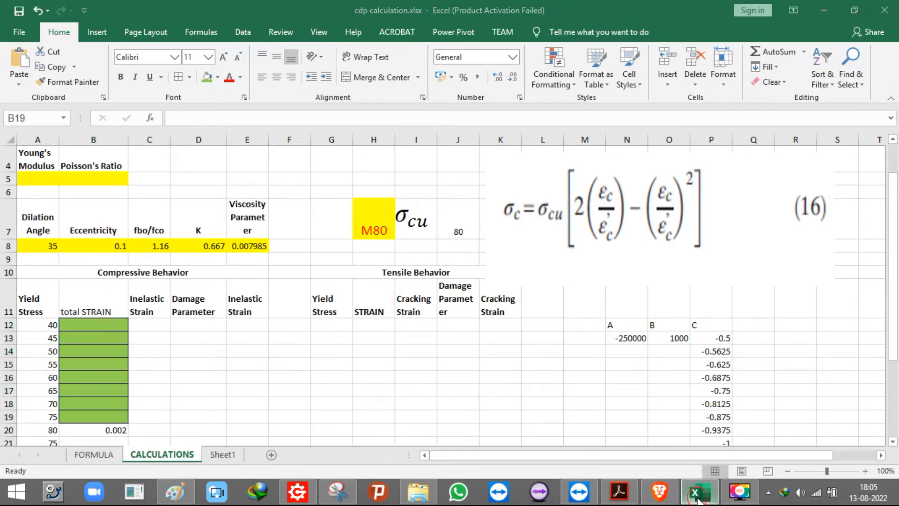
{"action": "left_click", "coordinate": [697, 493]}
{"action": "left_click", "coordinate": [658, 494]}
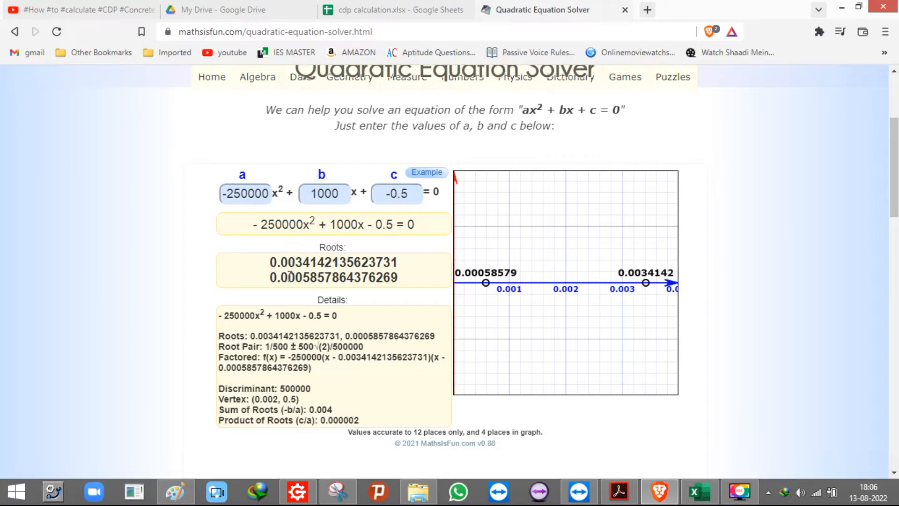
{"action": "left_click_drag", "start_coordinate": [271, 279], "coordinate": [333, 284]}
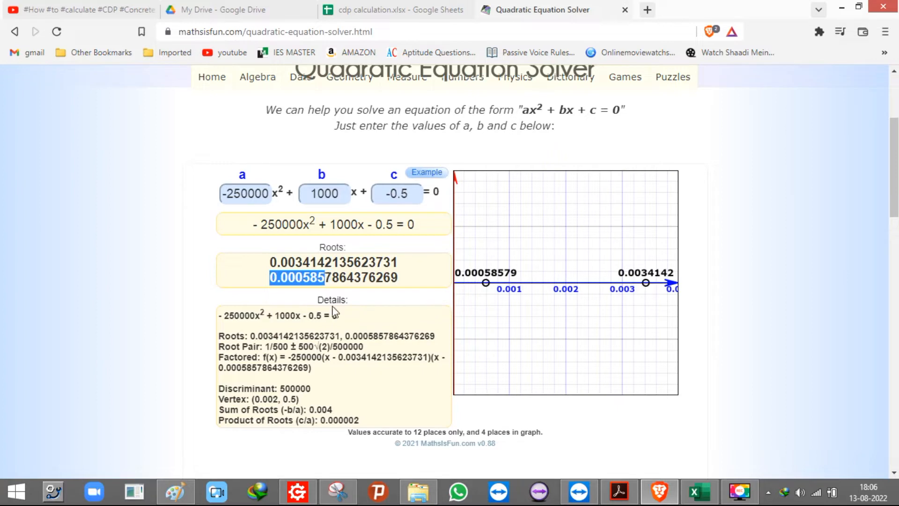
{"action": "left_click_drag", "start_coordinate": [331, 272], "coordinate": [270, 283]}
{"action": "left_click_drag", "start_coordinate": [347, 278], "coordinate": [252, 280]}
{"action": "left_click", "coordinate": [408, 277]}
{"action": "left_click", "coordinate": [399, 277]}
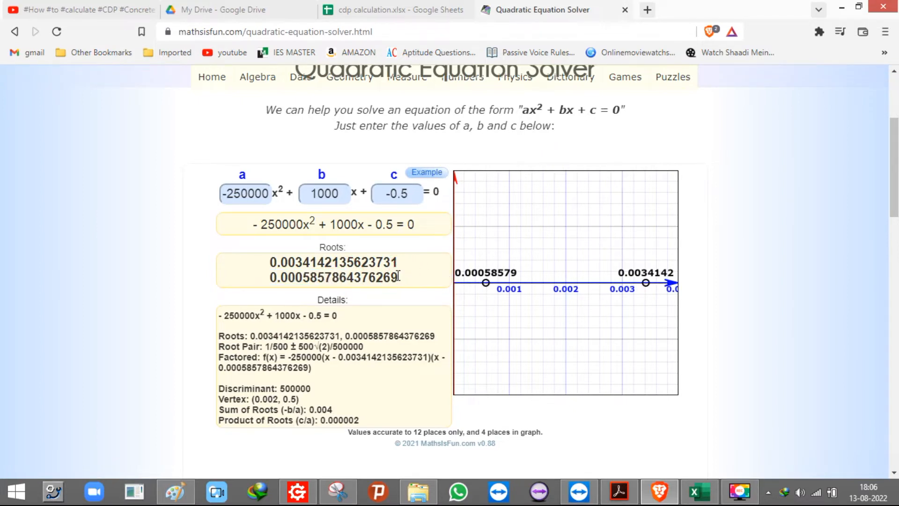
{"action": "left_click_drag", "start_coordinate": [398, 276], "coordinate": [272, 277]}
{"action": "key", "text": "ctrl+c"}
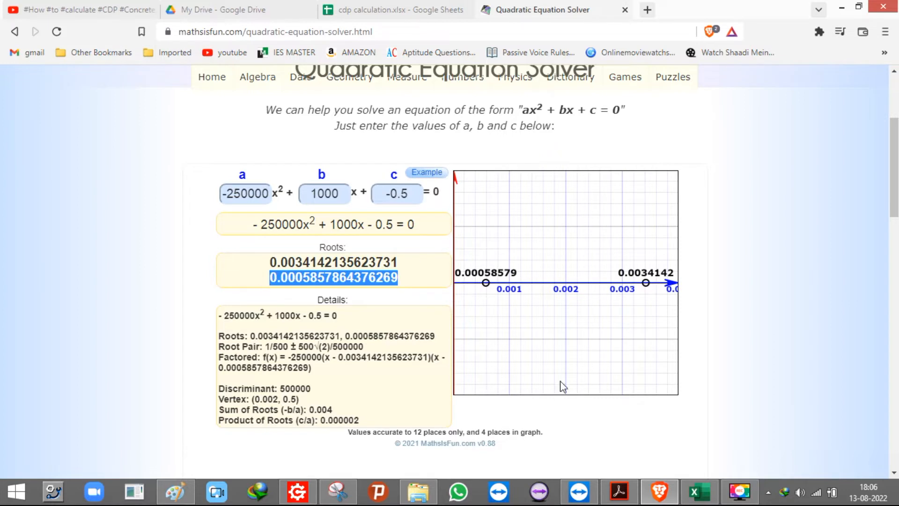
Paste the copied root into B12 of the Excel sheet as the total strain for yield stress 40.
{"action": "left_click", "coordinate": [715, 496]}
{"action": "left_click", "coordinate": [89, 326]}
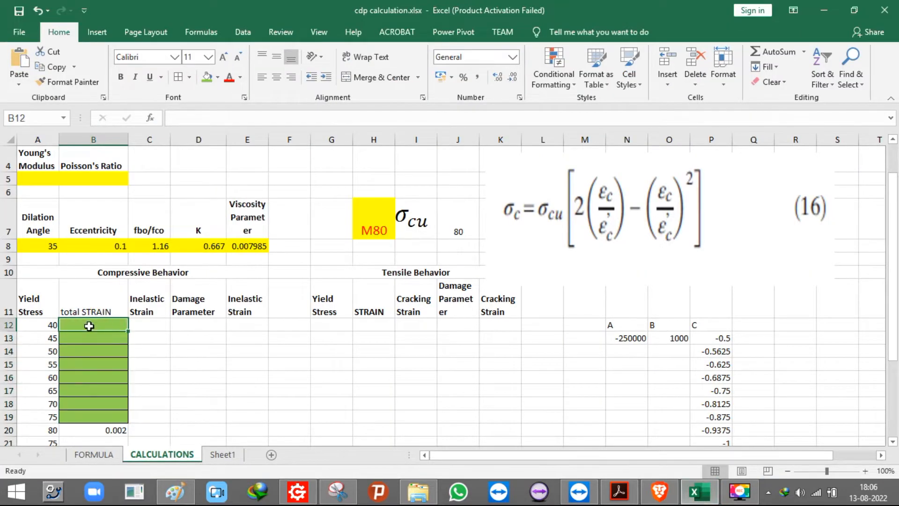
{"action": "key", "text": "ctrl+v"}
{"action": "left_click", "coordinate": [96, 341]}
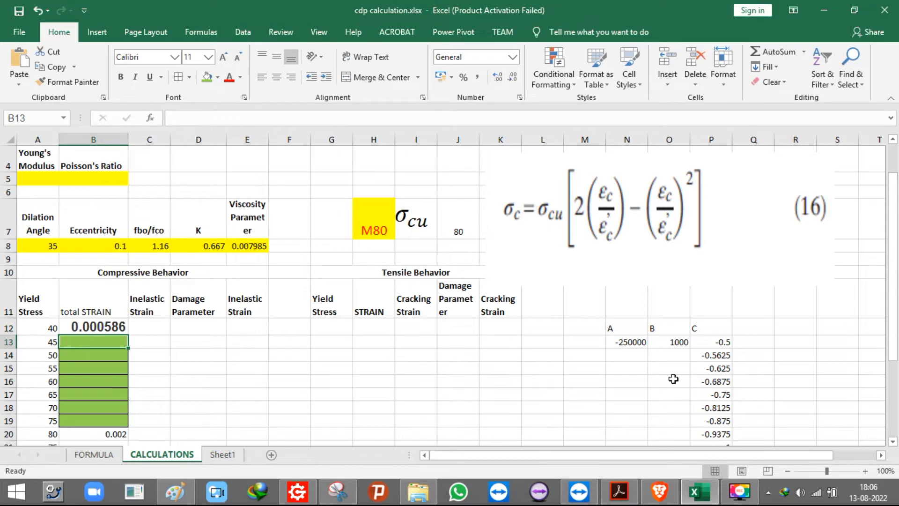
Check the formula of the C coefficient in P14 against yield stress A13 and strength J7, and copy P14.
{"action": "left_click", "coordinate": [672, 342]}
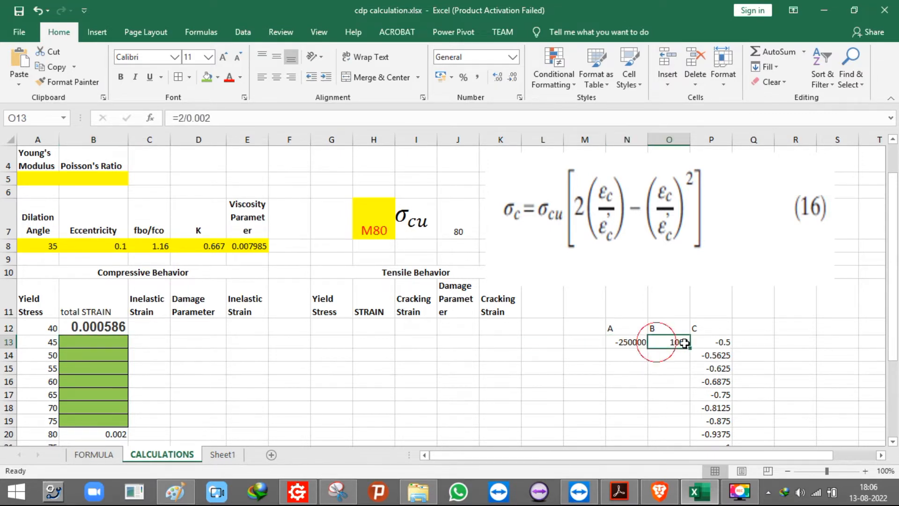
{"action": "left_click", "coordinate": [711, 357]}
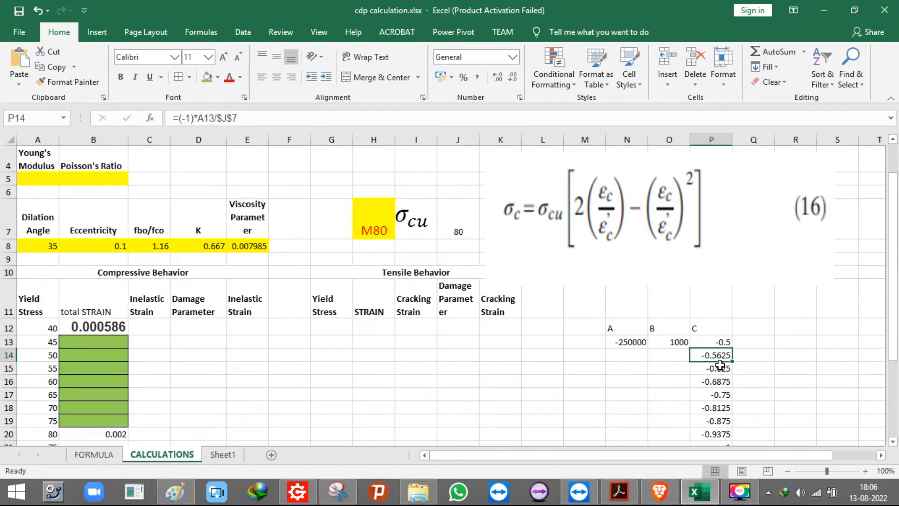
{"action": "key", "text": "ctrl+c"}
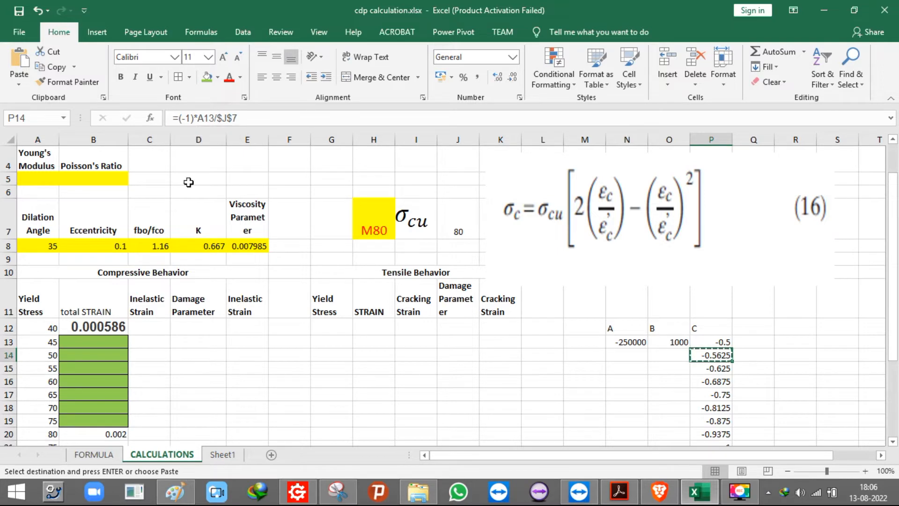
{"action": "left_click", "coordinate": [51, 342]}
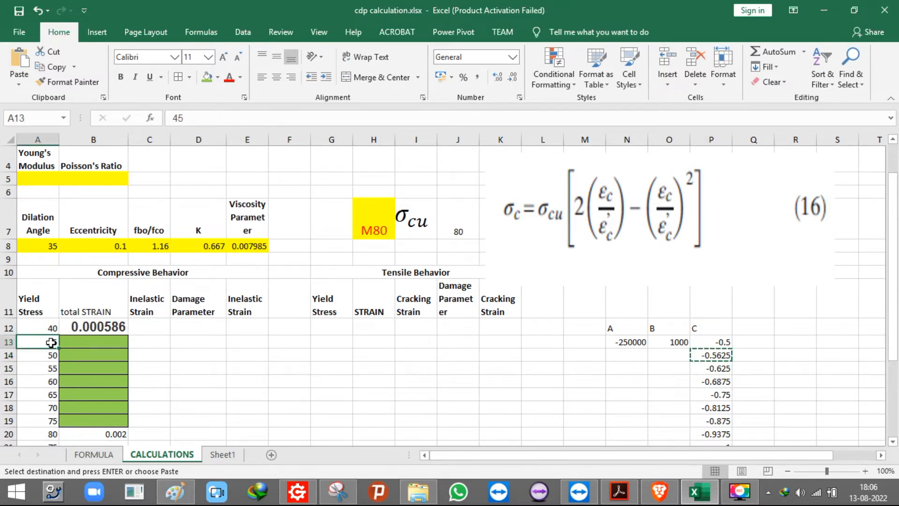
{"action": "left_click", "coordinate": [462, 231]}
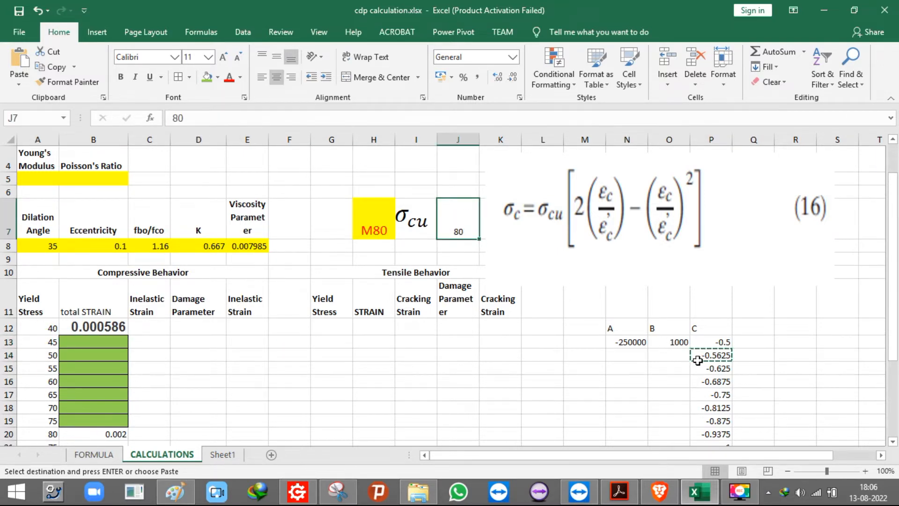
{"action": "left_click", "coordinate": [712, 370]}
{"action": "left_click", "coordinate": [711, 354]}
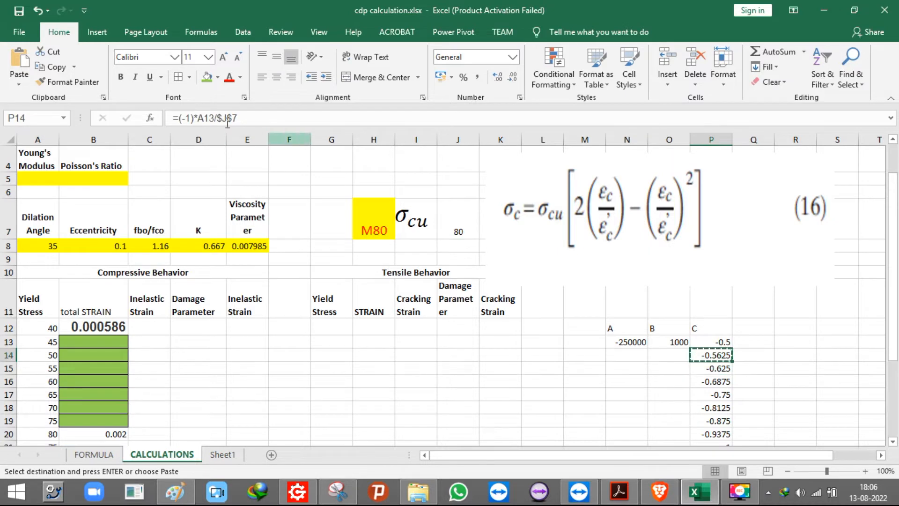
{"action": "left_click", "coordinate": [717, 377]}
{"action": "left_click", "coordinate": [711, 355]}
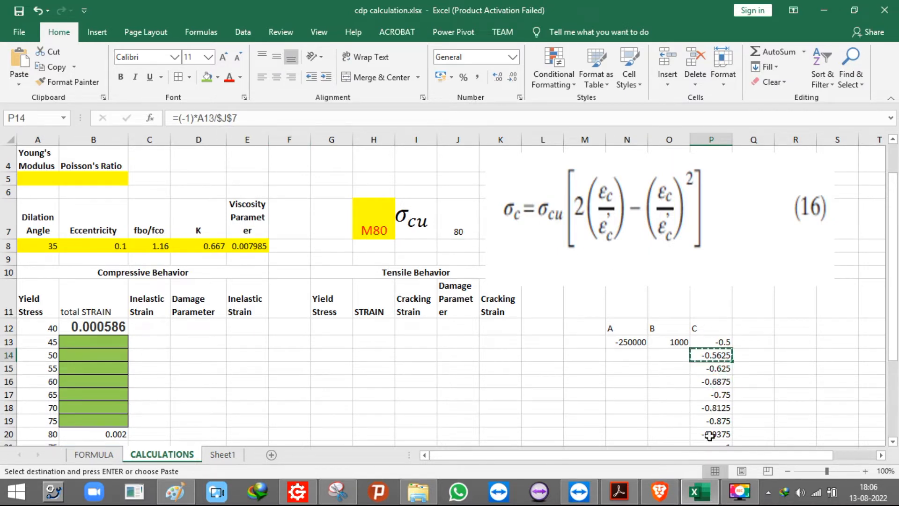
Switch to the quadratic solver page in Brave and set coefficient c to -0.5625.
{"action": "left_click", "coordinate": [659, 492]}
{"action": "left_click_drag", "start_coordinate": [412, 194], "coordinate": [358, 193]}
{"action": "type", "text": "-0.5625"}
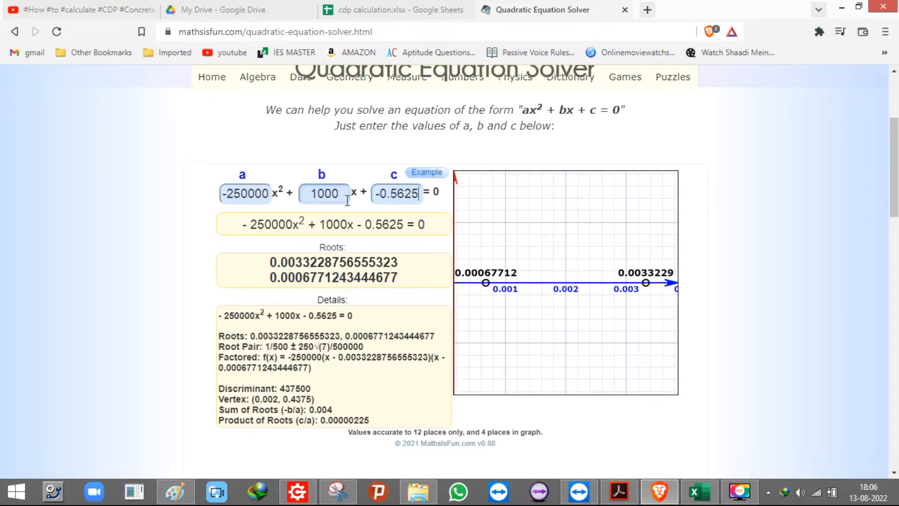
Copy the smaller root, 0.0006771243444677, and paste it into B13 of the Excel sheet as the total strain for yield stress 45.
{"action": "left_click_drag", "start_coordinate": [271, 278], "coordinate": [402, 277]}
{"action": "key", "text": "ctrl+c"}
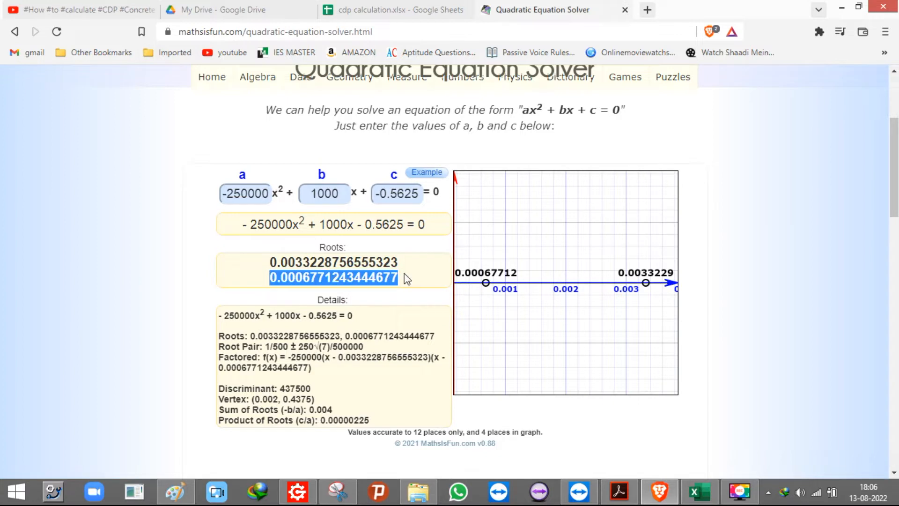
{"action": "left_click", "coordinate": [699, 491]}
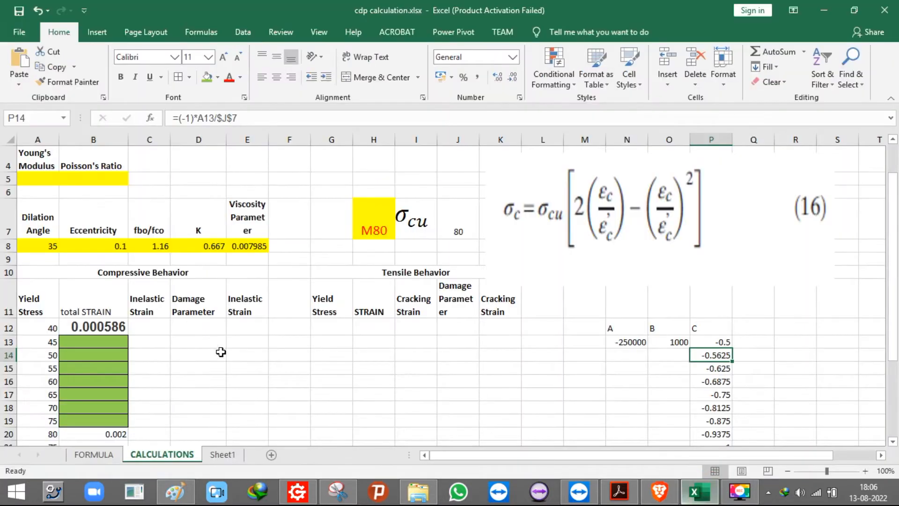
{"action": "left_click", "coordinate": [93, 347]}
{"action": "key", "text": "ctrl+v"}
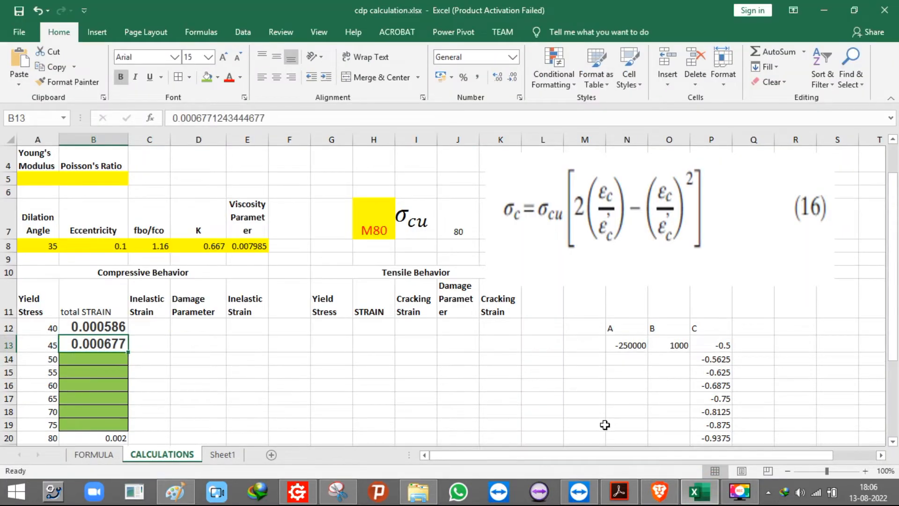
Copy the C coefficient from P15 and enter it in the Brave solver as c, -0.625.
{"action": "left_click", "coordinate": [693, 491]}
{"action": "left_click", "coordinate": [690, 491]}
{"action": "left_click", "coordinate": [708, 373]}
{"action": "key", "text": "ctrl+c"}
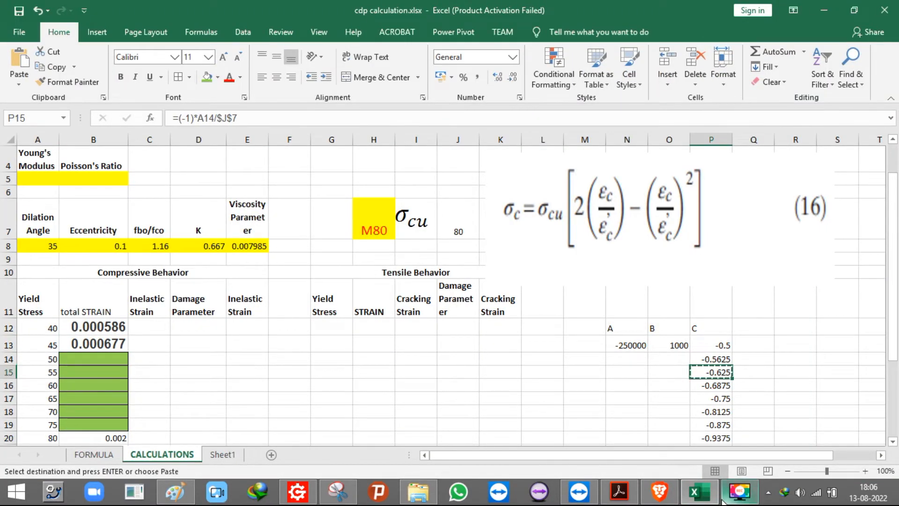
{"action": "left_click", "coordinate": [697, 491]}
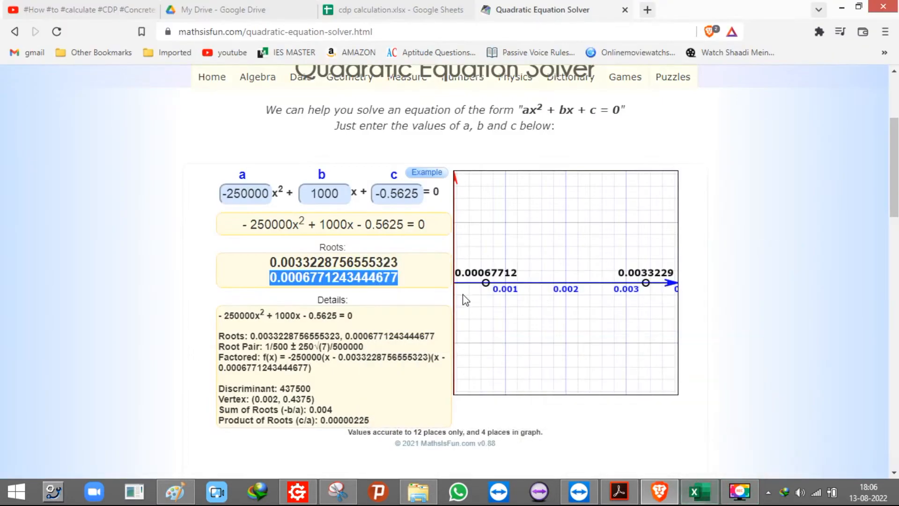
{"action": "left_click", "coordinate": [374, 193]}
{"action": "key", "text": "ctrl+v"}
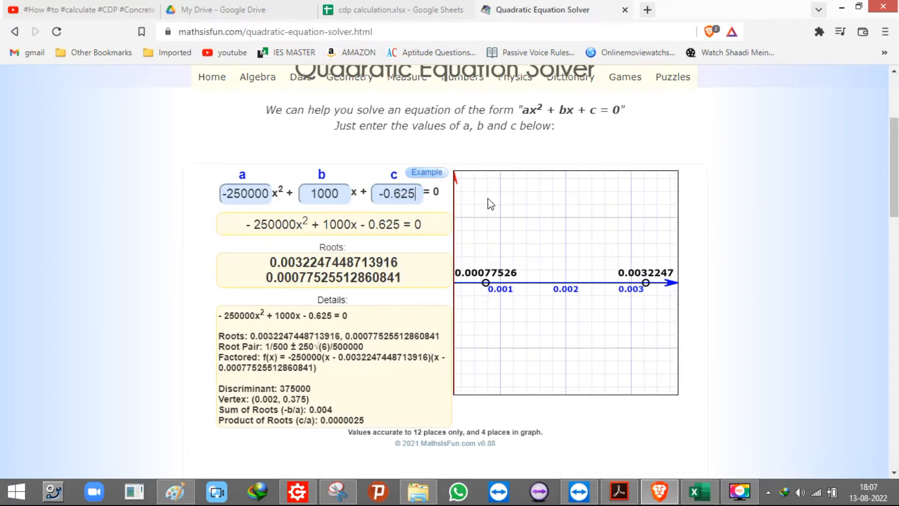
Copy the smaller root, 0.00077525512860841, into B14 of the Excel sheet as the total strain for yield stress 50.
{"action": "left_click_drag", "start_coordinate": [263, 277], "coordinate": [405, 278]}
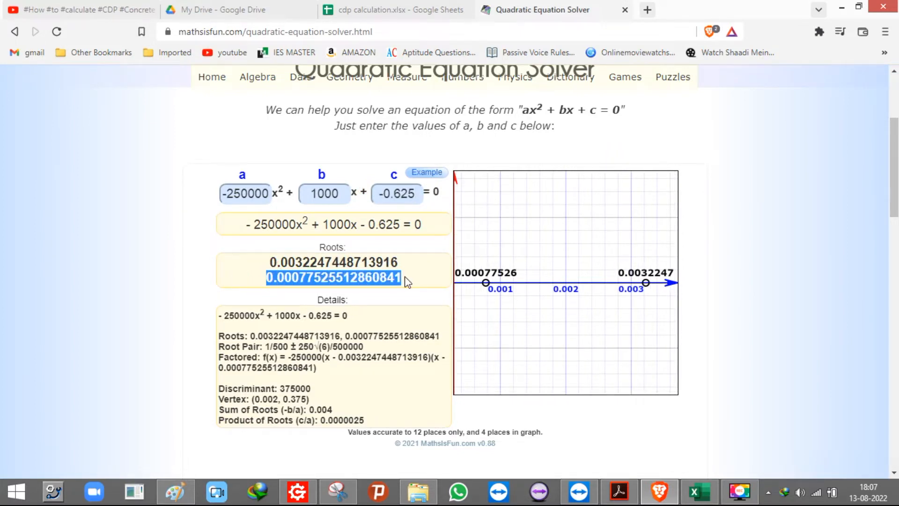
{"action": "left_click", "coordinate": [692, 492]}
{"action": "left_click", "coordinate": [109, 363]}
{"action": "key", "text": "ctrl+v"}
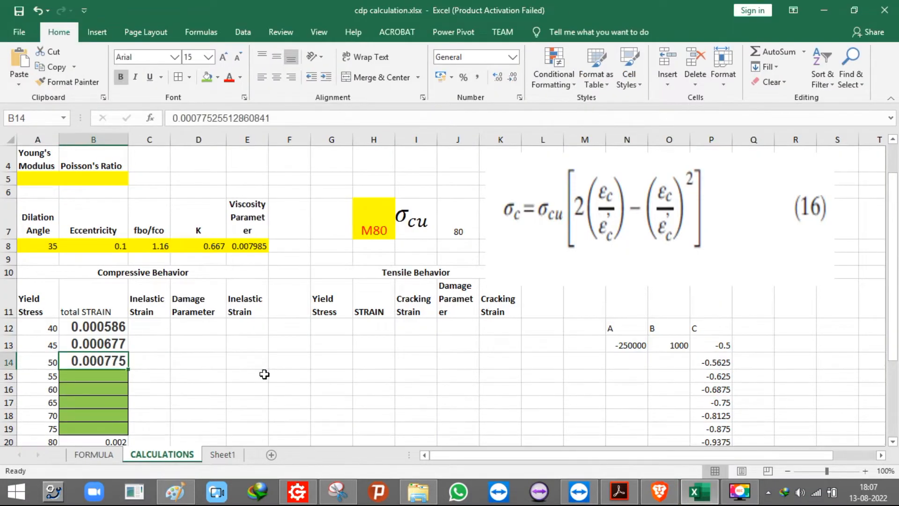
Colour the C coefficient in P16 red and copy the cell.
{"action": "left_click", "coordinate": [713, 391]}
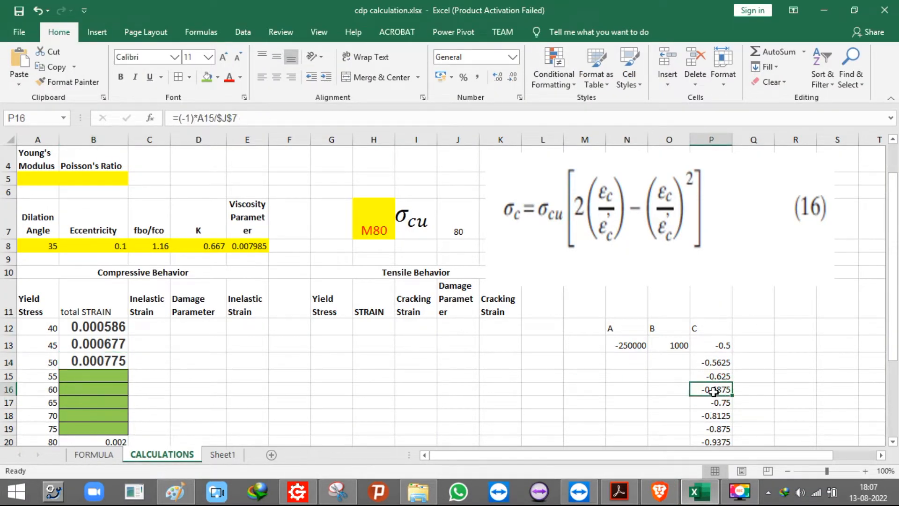
{"action": "key", "text": "ctrl+c"}
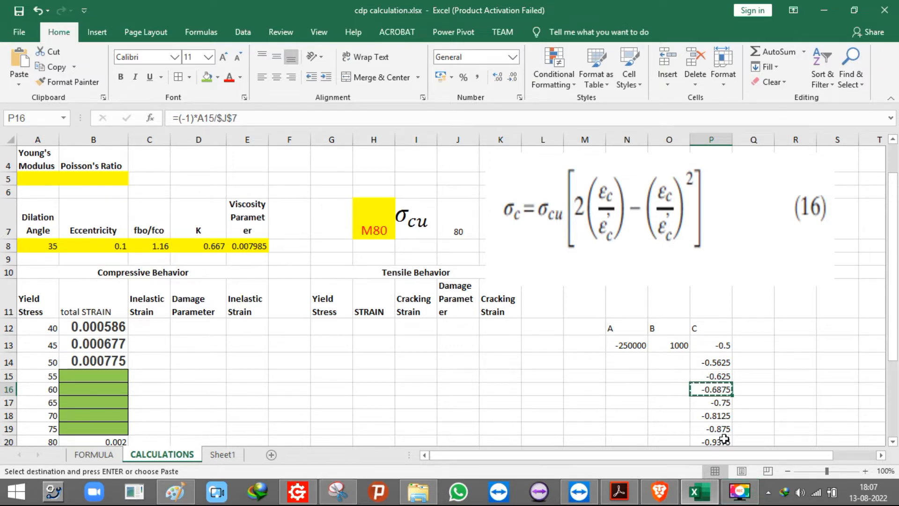
{"action": "left_click", "coordinate": [229, 77]}
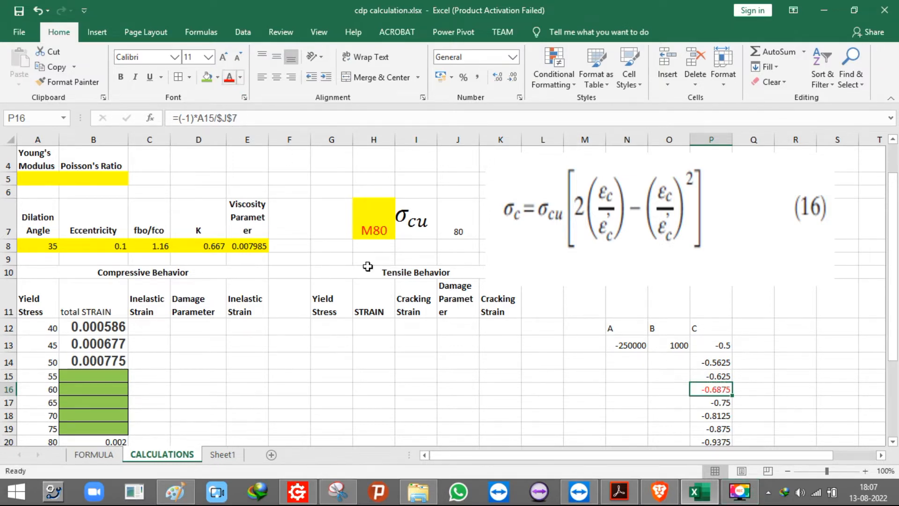
{"action": "left_click", "coordinate": [714, 401]}
{"action": "left_click", "coordinate": [716, 393]}
{"action": "key", "text": "ctrl+c"}
Switch to the solver page in Brave and replace coefficient c with the copied -0.6875.
{"action": "key", "text": "alt+Tab"}
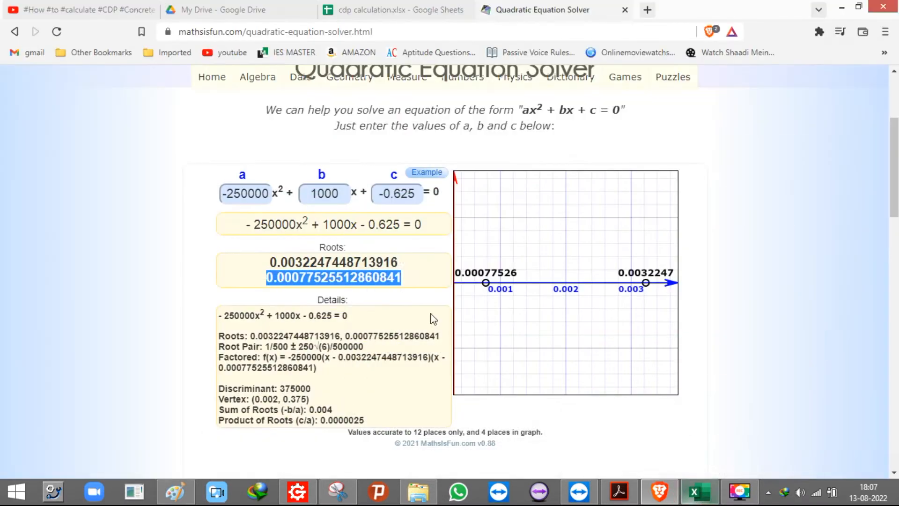
{"action": "left_click_drag", "start_coordinate": [380, 192], "coordinate": [489, 196]}
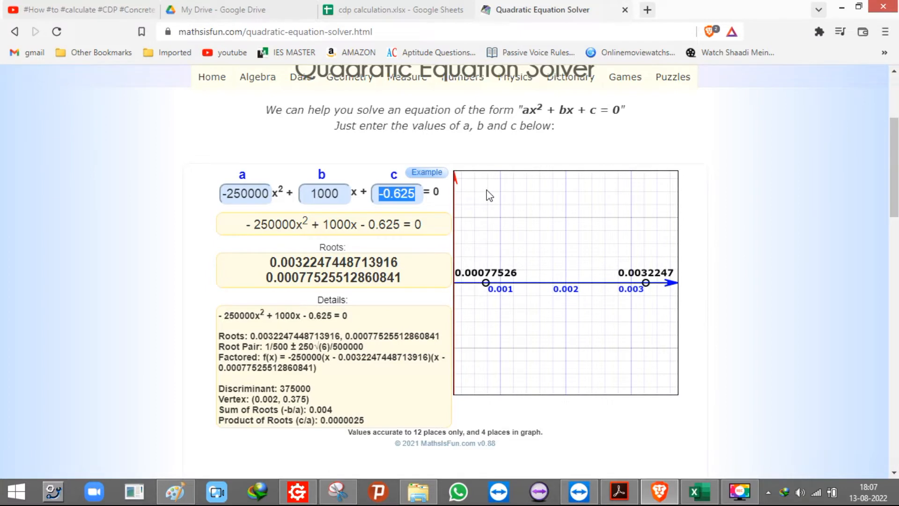
{"action": "key", "text": "ctrl+v"}
Copy the smaller root, 0.00088196601125011, into B15 of the Excel sheet as the total strain for yield stress 55.
{"action": "left_click_drag", "start_coordinate": [266, 282], "coordinate": [402, 282]}
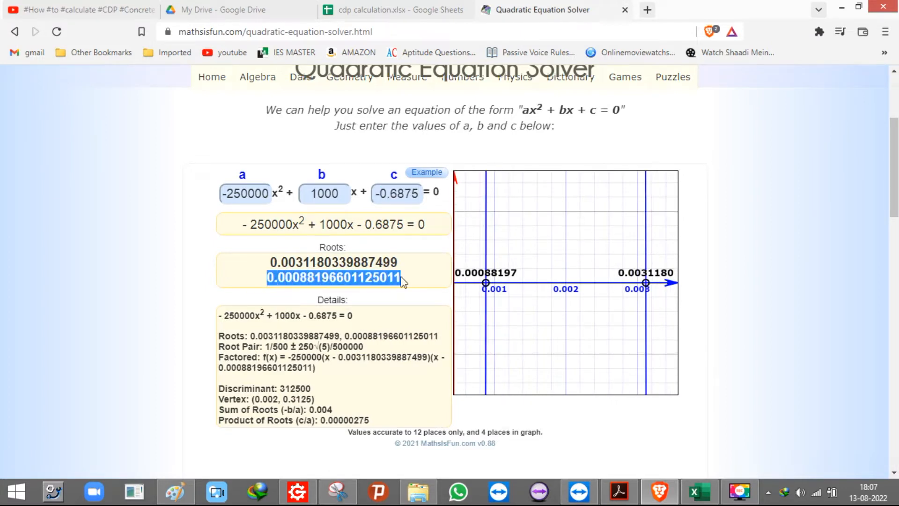
{"action": "left_click", "coordinate": [695, 491]}
{"action": "left_click", "coordinate": [123, 376]}
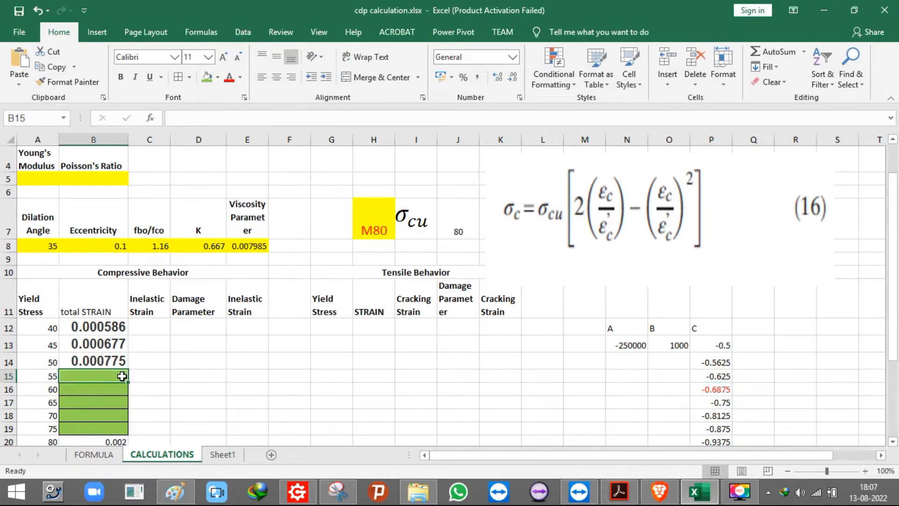
{"action": "key", "text": "ctrl+v"}
Colour the C coefficient for yield stress 60 in P17 red.
{"action": "scroll", "coordinate": [633, 392], "scroll_direction": "down", "scroll_amount": 1}
{"action": "scroll", "coordinate": [633, 392], "scroll_direction": "down", "scroll_amount": 2}
{"action": "scroll", "coordinate": [647, 379], "scroll_direction": "up", "scroll_amount": 1}
{"action": "left_click", "coordinate": [723, 235]}
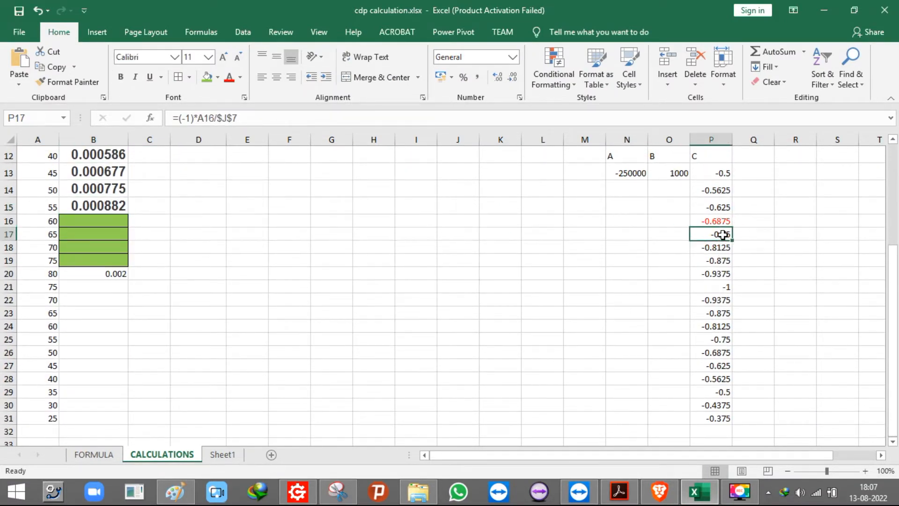
{"action": "key", "text": "ctrl+c"}
{"action": "left_click", "coordinate": [228, 78]}
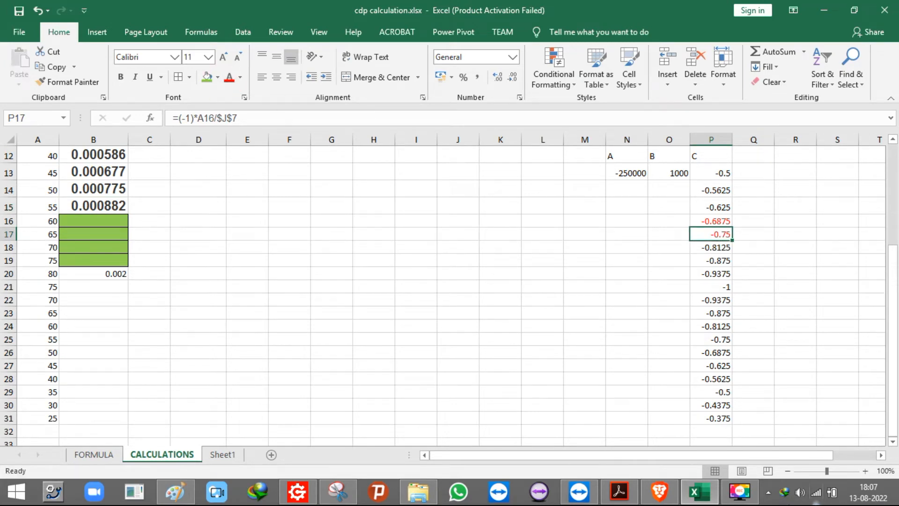
Clear coefficient c in the Brave solver and replace it with -0.75 copied from P17 of the Excel sheet.
{"action": "left_click", "coordinate": [660, 491]}
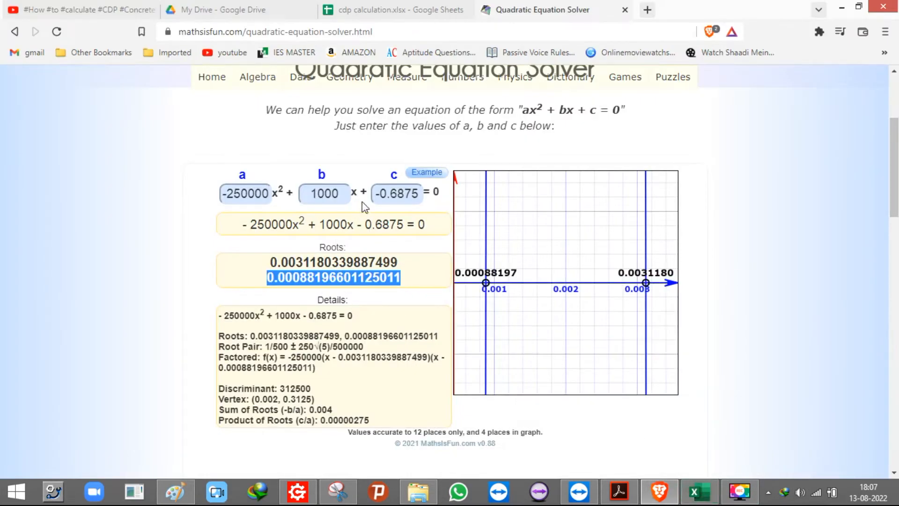
{"action": "left_click_drag", "start_coordinate": [374, 196], "coordinate": [600, 194]}
{"action": "key", "text": "BackSpace"}
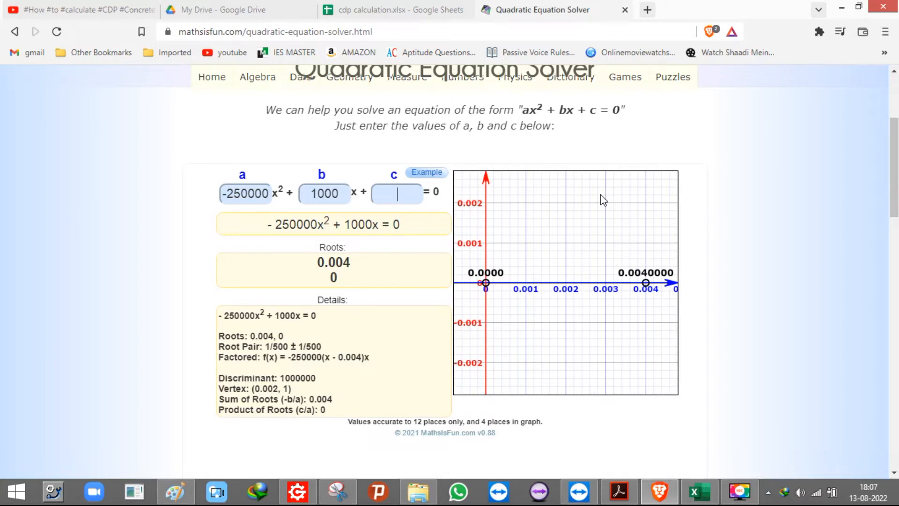
{"action": "left_click", "coordinate": [698, 491]}
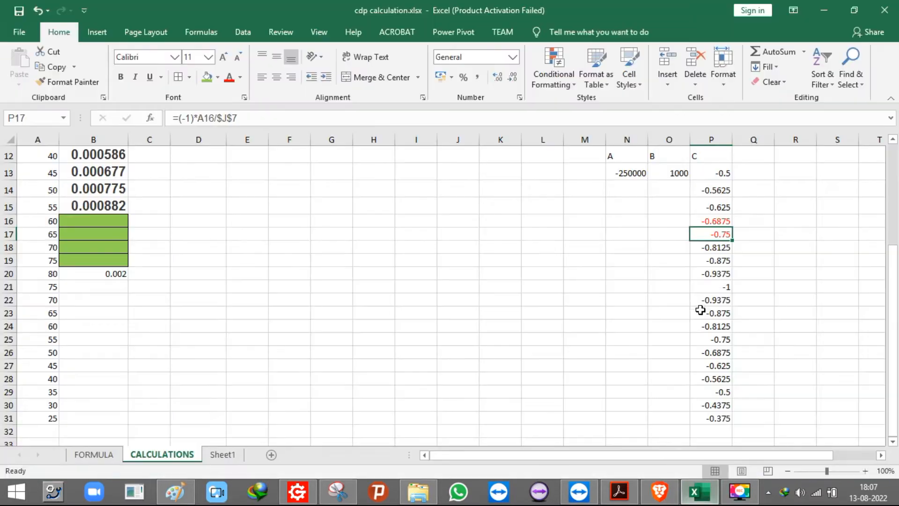
{"action": "left_click", "coordinate": [718, 270]}
{"action": "left_click", "coordinate": [718, 236]}
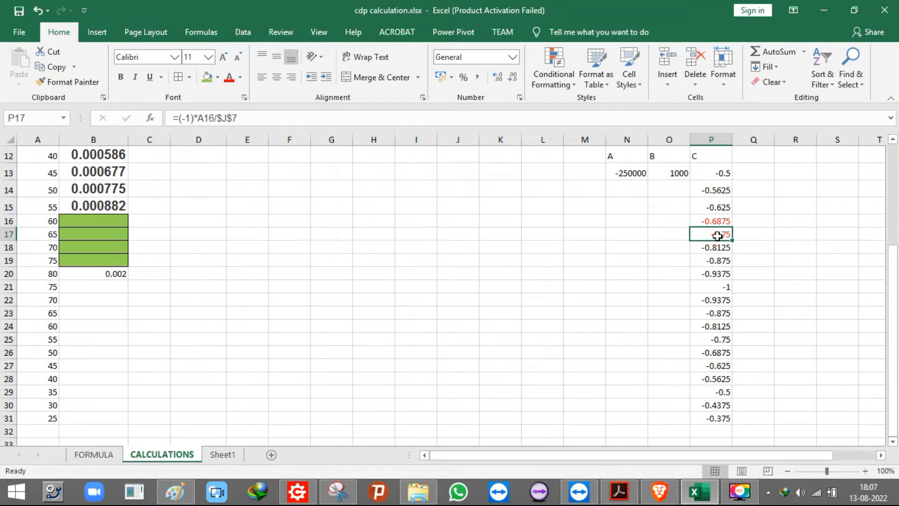
{"action": "key", "text": "ctrl+c"}
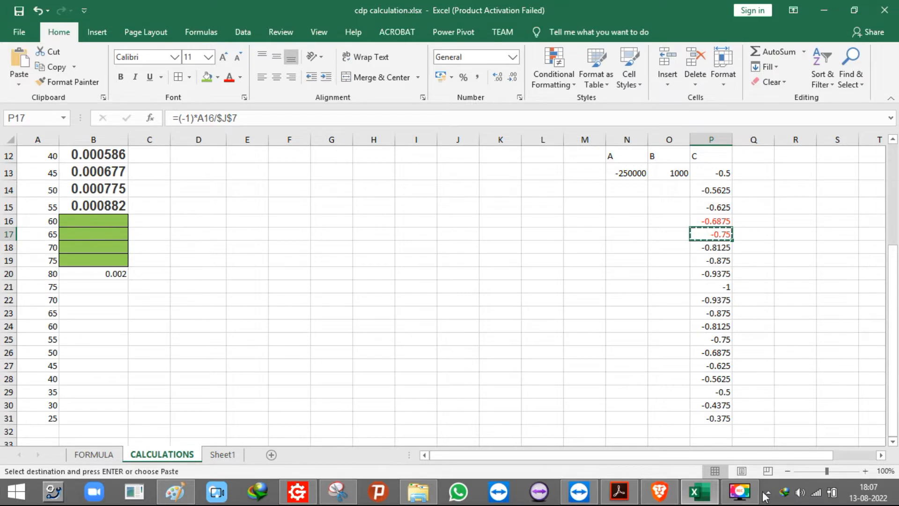
{"action": "left_click", "coordinate": [701, 492]}
{"action": "key", "text": "ctrl+v"}
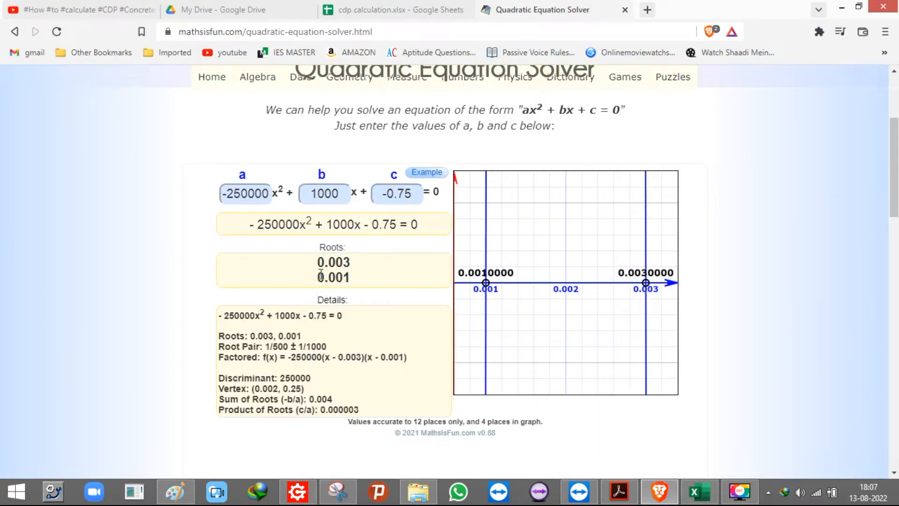
Copy the smaller root, 0.001, into B16 of the Excel sheet as the total strain for yield stress 60.
{"action": "left_click_drag", "start_coordinate": [314, 277], "coordinate": [389, 281]}
{"action": "left_click", "coordinate": [694, 490]}
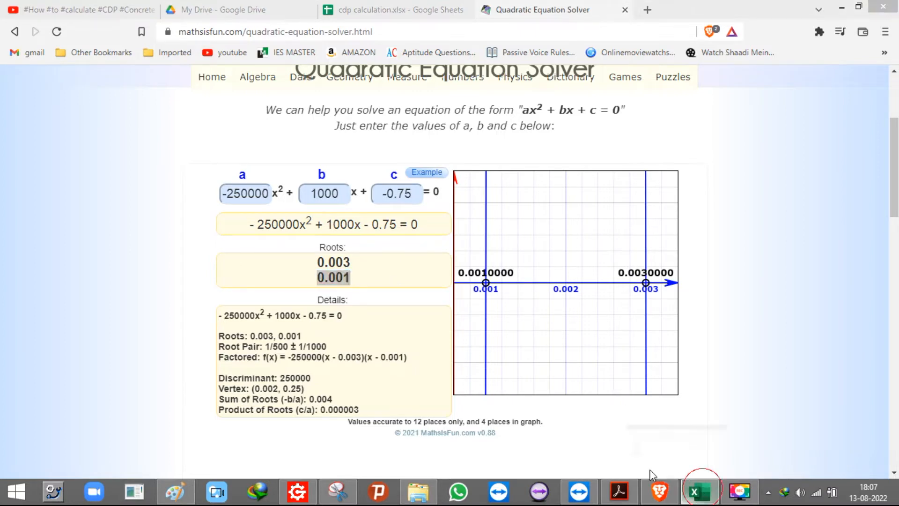
{"action": "left_click", "coordinate": [116, 218]}
{"action": "key", "text": "ctrl+v"}
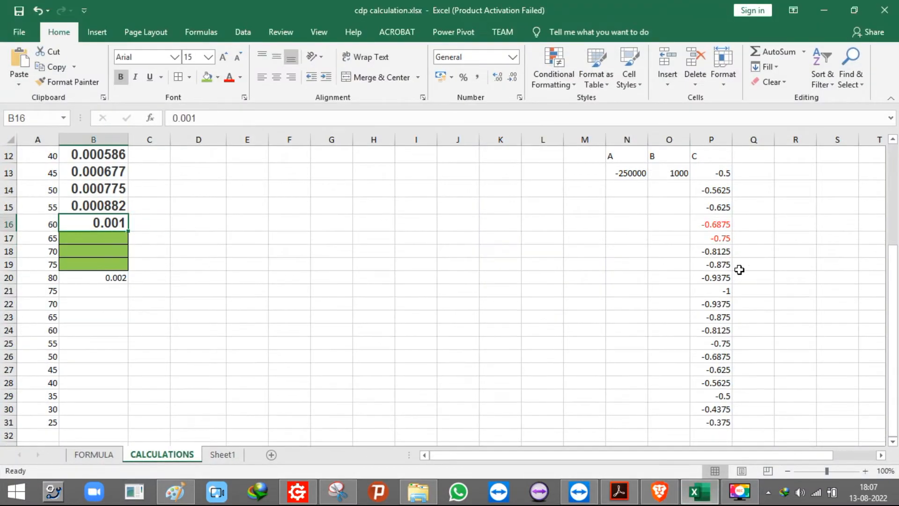
Colour the C coefficient in P18 red and copy its value, -0.8125, into coefficient c of the Brave solver.
{"action": "left_click", "coordinate": [716, 253]}
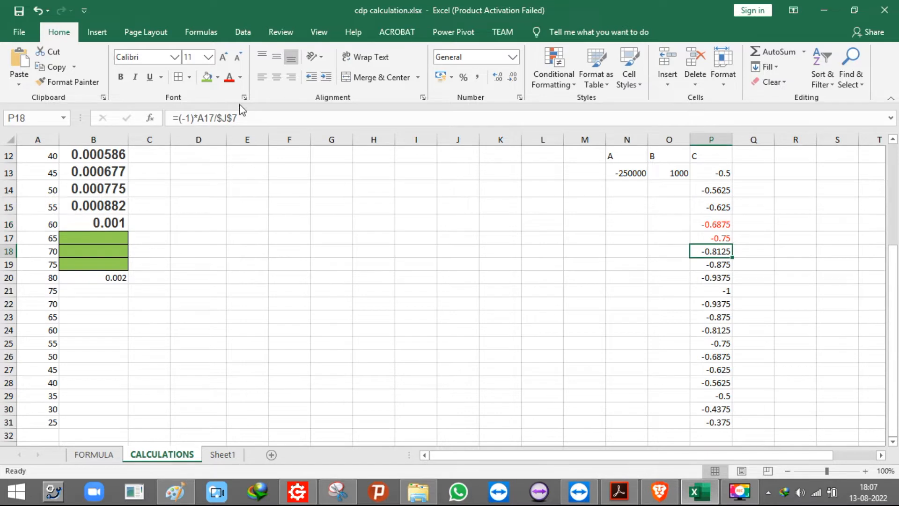
{"action": "left_click", "coordinate": [229, 78]}
{"action": "key", "text": "ctrl+c"}
{"action": "key", "text": "alt+Tab"}
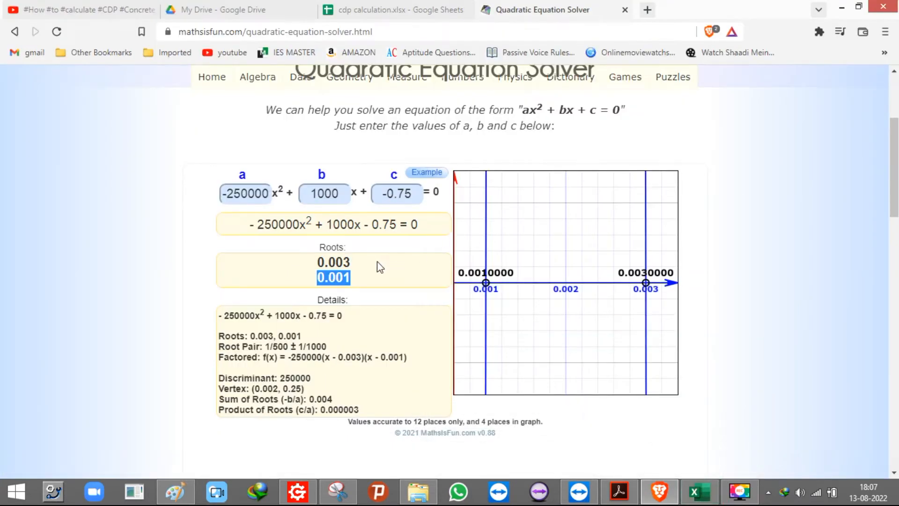
{"action": "left_click_drag", "start_coordinate": [376, 193], "coordinate": [488, 195]}
{"action": "key", "text": "ctrl+v"}
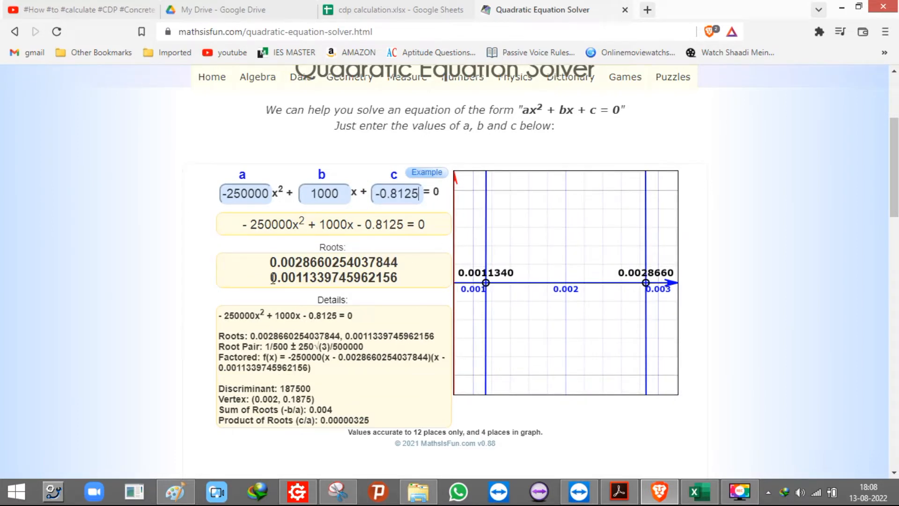
Copy the smaller root, 0.0011339745962156, into B17 of the Excel sheet as the total strain for yield stress 65.
{"action": "left_click", "coordinate": [275, 278]}
{"action": "left_click_drag", "start_coordinate": [282, 280], "coordinate": [436, 277]}
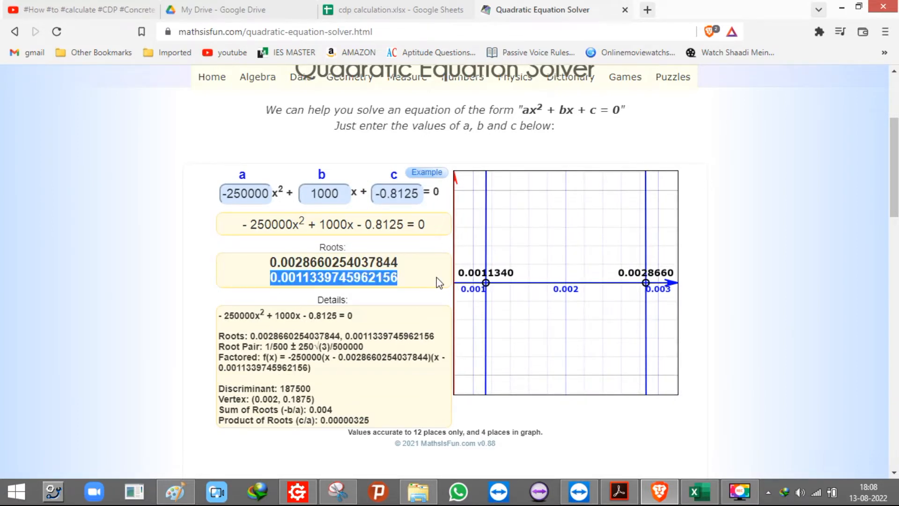
{"action": "left_click", "coordinate": [699, 490]}
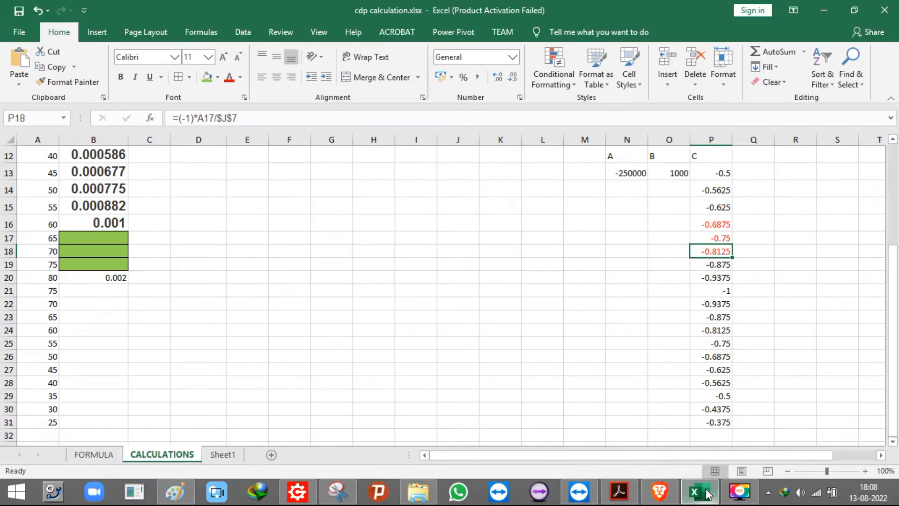
{"action": "left_click", "coordinate": [88, 235]}
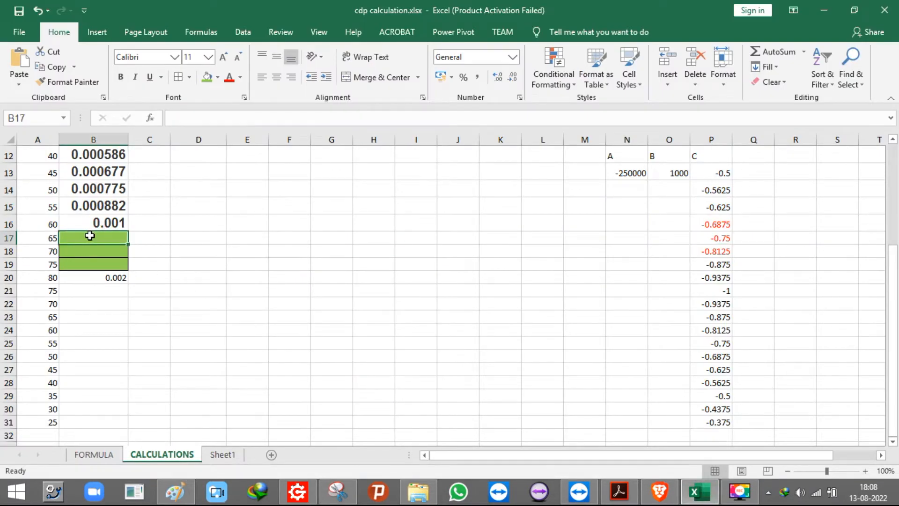
{"action": "key", "text": "ctrl+v"}
Colour the C coefficient in P19 red and copy its value, -0.875, into coefficient c of the Brave solver.
{"action": "left_click", "coordinate": [718, 268]}
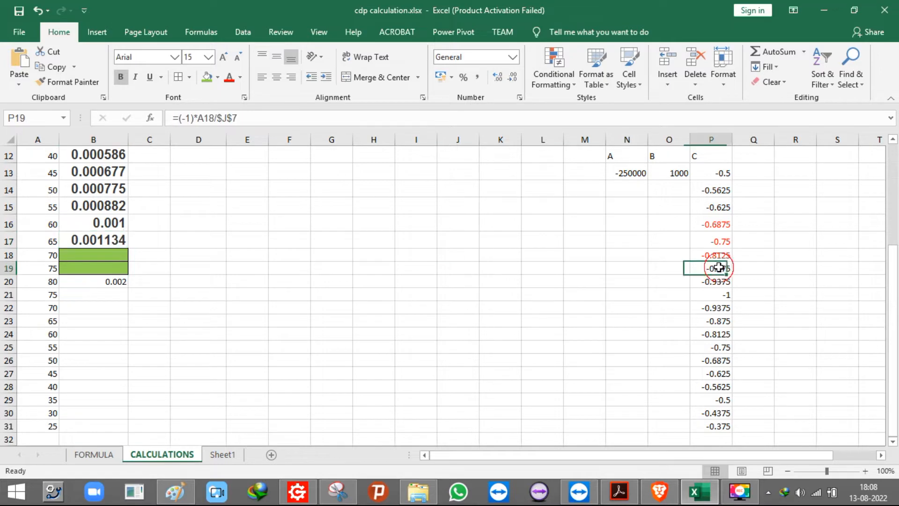
{"action": "left_click", "coordinate": [229, 77]}
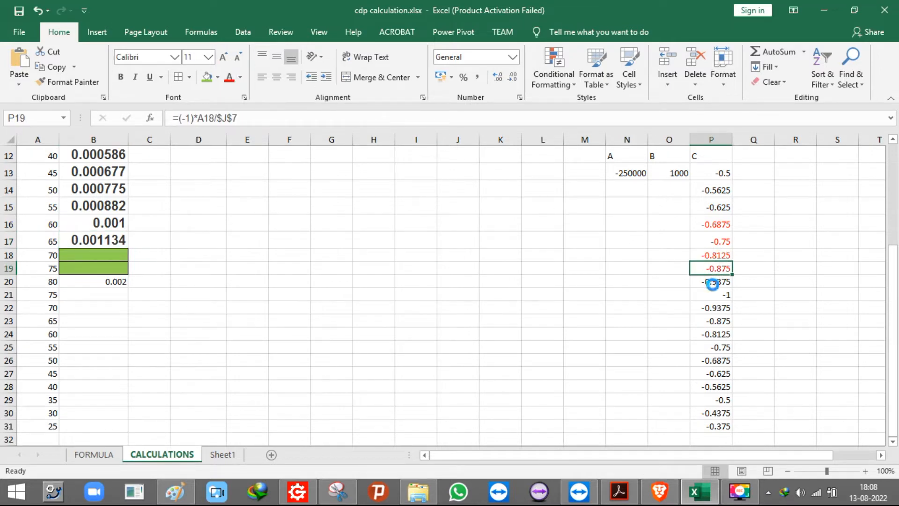
{"action": "key", "text": "ctrl+c"}
{"action": "left_click", "coordinate": [659, 491]}
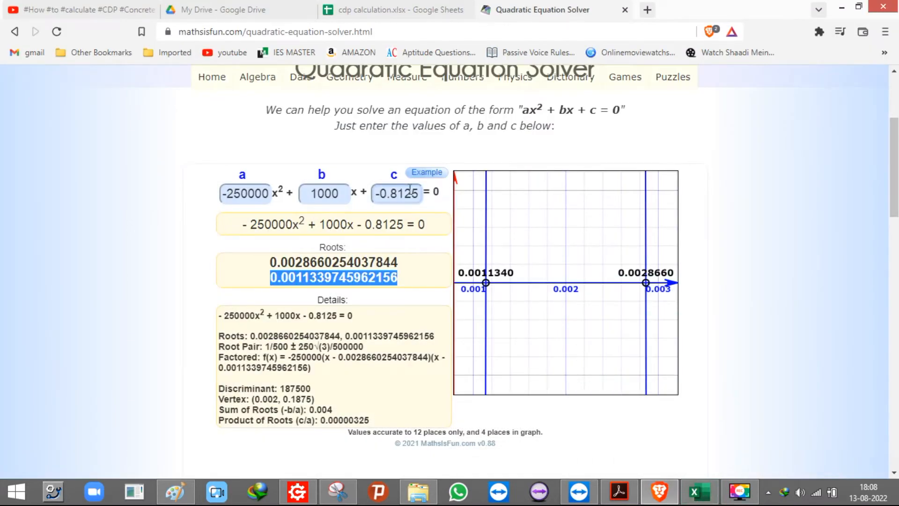
{"action": "triple_click", "coordinate": [419, 192]}
{"action": "key", "text": "ctrl+v"}
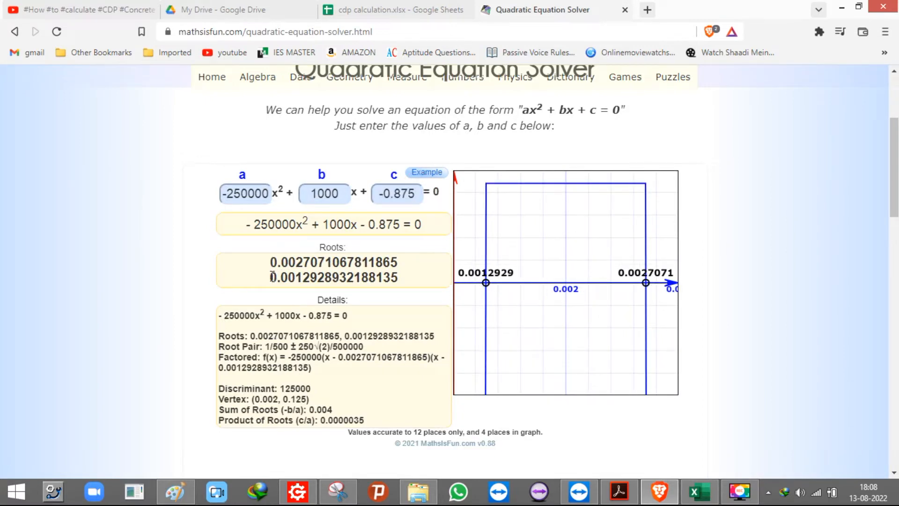
Copy the smaller root, 0.0012928932188135, into B18 of the Excel sheet as the total strain for yield stress 70.
{"action": "left_click_drag", "start_coordinate": [270, 277], "coordinate": [470, 282]}
{"action": "left_click", "coordinate": [440, 284]}
{"action": "left_click_drag", "start_coordinate": [400, 277], "coordinate": [279, 275]}
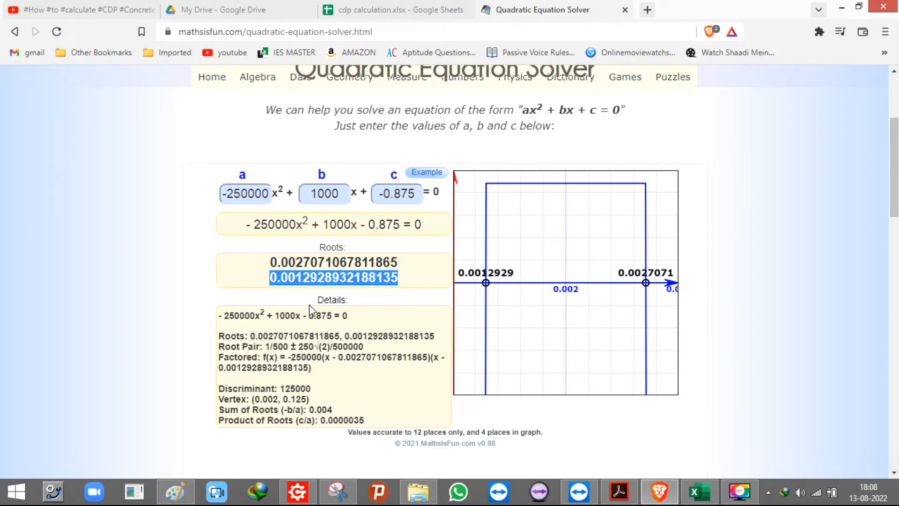
{"action": "left_click", "coordinate": [695, 491]}
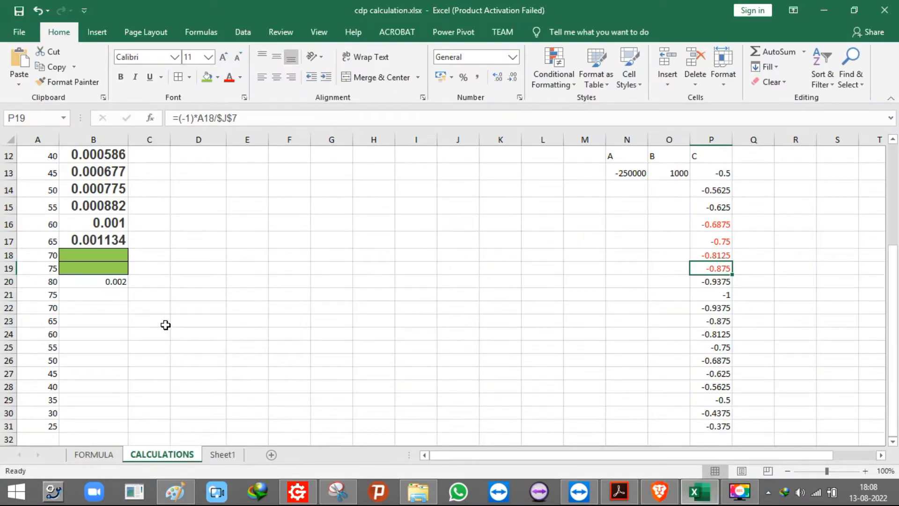
{"action": "left_click", "coordinate": [101, 259]}
{"action": "key", "text": "ctrl+v"}
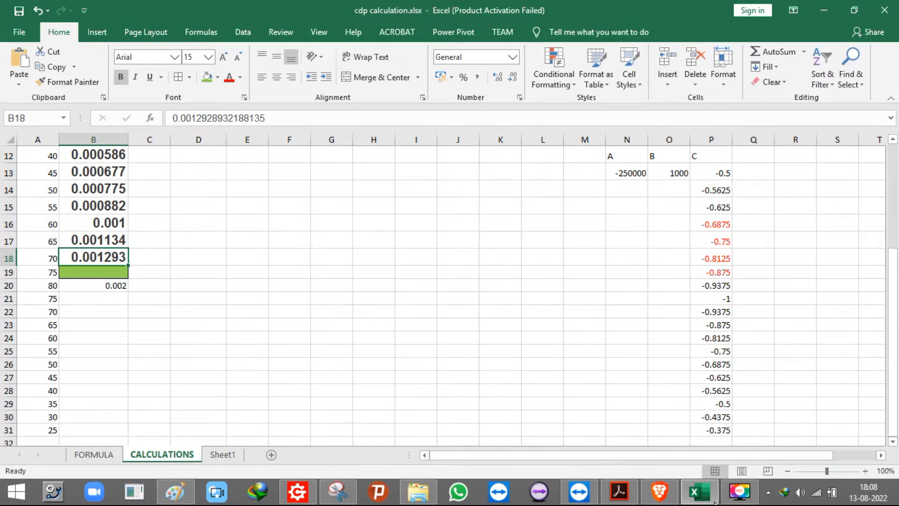
Colour the C coefficient for yield stress 75 in P20 of the Excel sheet red, copy it and switch to the Brave solver.
{"action": "left_click", "coordinate": [659, 492]}
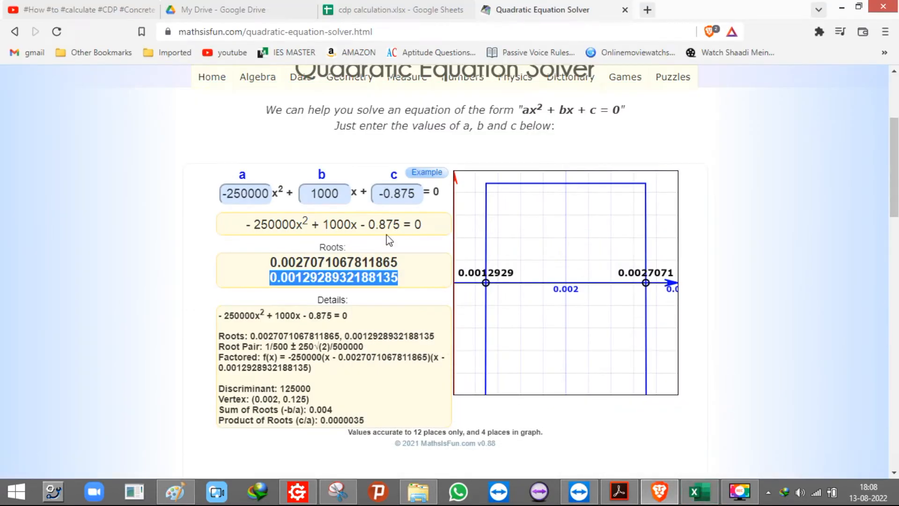
{"action": "left_click", "coordinate": [707, 493]}
{"action": "left_click", "coordinate": [715, 286]}
{"action": "key", "text": "ctrl+c"}
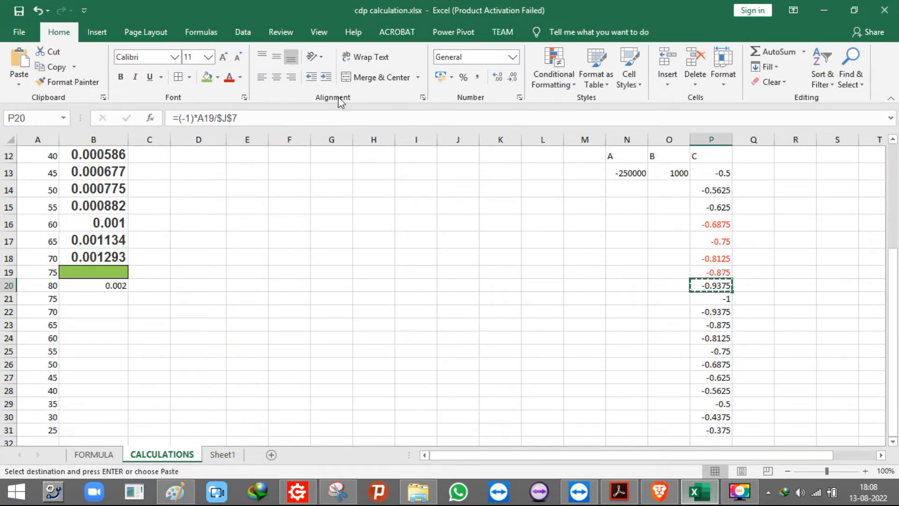
{"action": "key", "text": "Escape"}
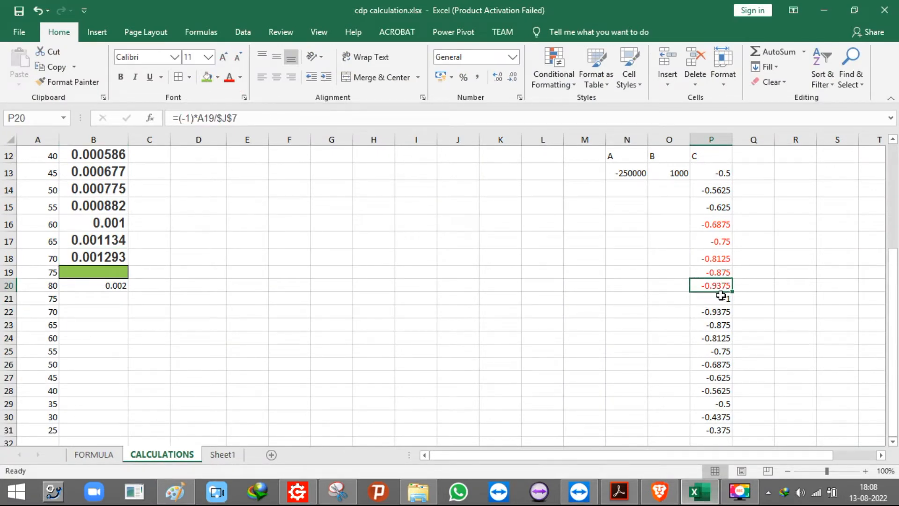
{"action": "key", "text": "ctrl+c"}
{"action": "left_click", "coordinate": [659, 490]}
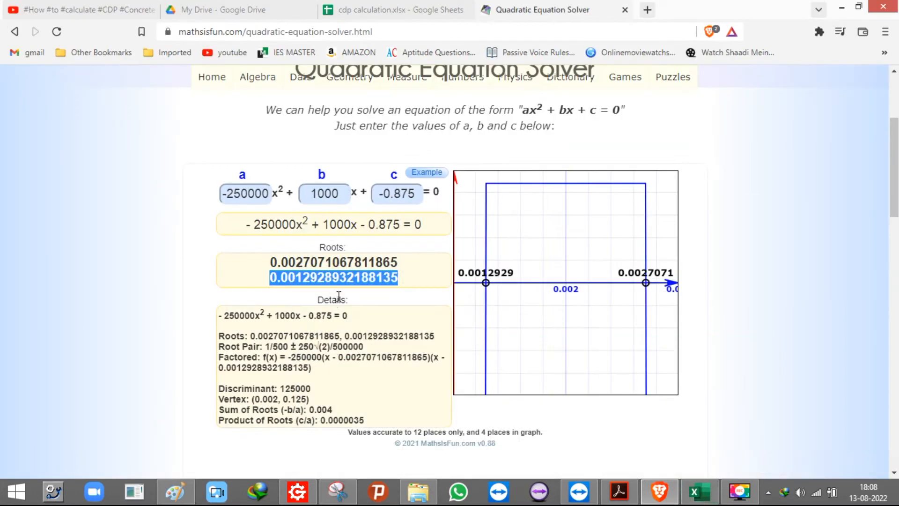
Copy the solver's displayed smaller root, 0.0012928932188135, into B19 of the Excel sheet as the total strain for yield stress 75.
{"action": "left_click", "coordinate": [271, 284]}
{"action": "left_click_drag", "start_coordinate": [271, 279], "coordinate": [418, 282]}
{"action": "left_click", "coordinate": [698, 480]}
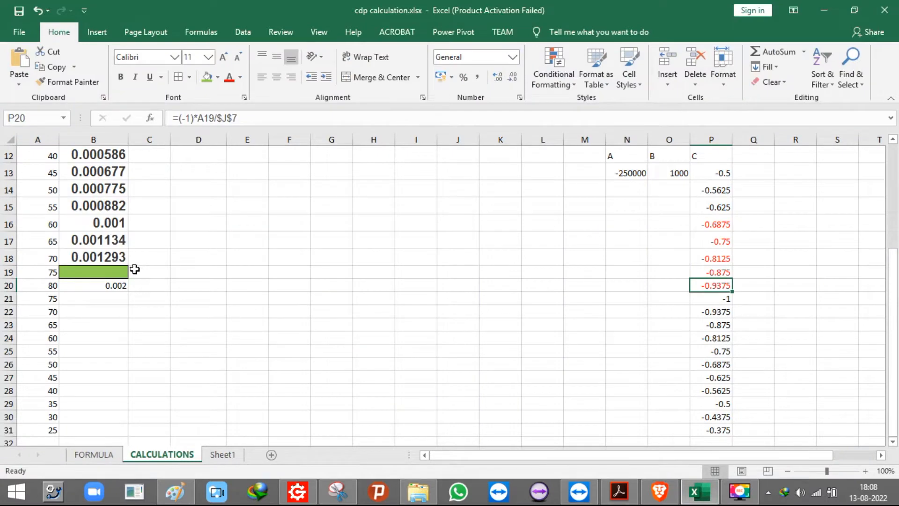
{"action": "key", "text": "ctrl+v"}
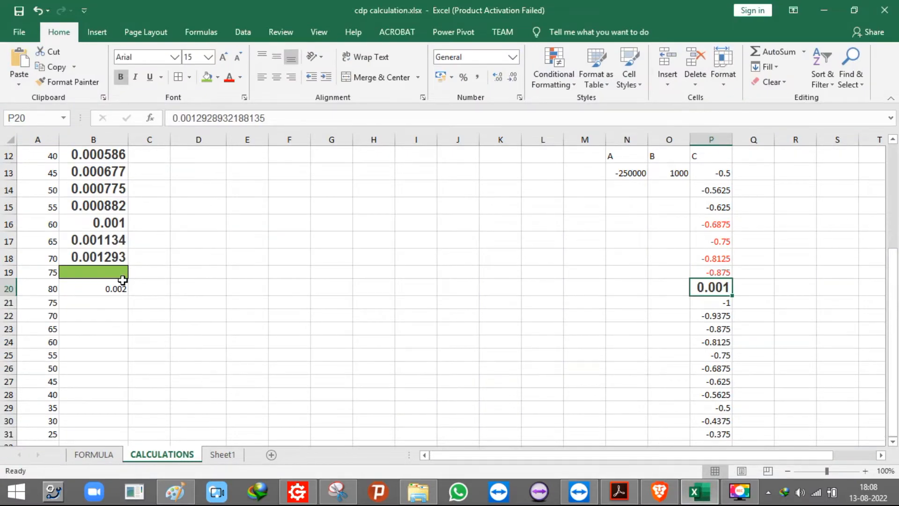
{"action": "key", "text": "ctrl+z"}
{"action": "left_click", "coordinate": [105, 275]}
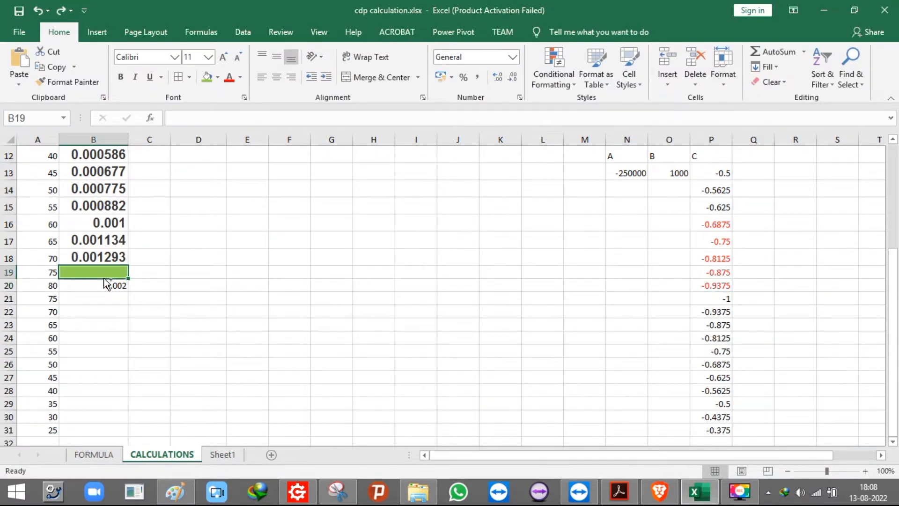
{"action": "key", "text": "ctrl+v"}
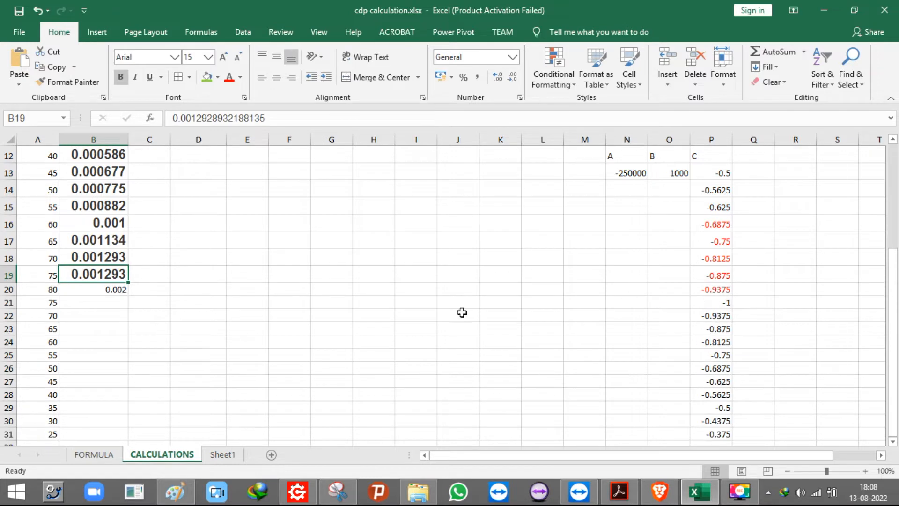
Solve the quadratic in Brave with coefficient c set to -1 to check the total strain for yield stress 80.
{"action": "left_click", "coordinate": [708, 305]}
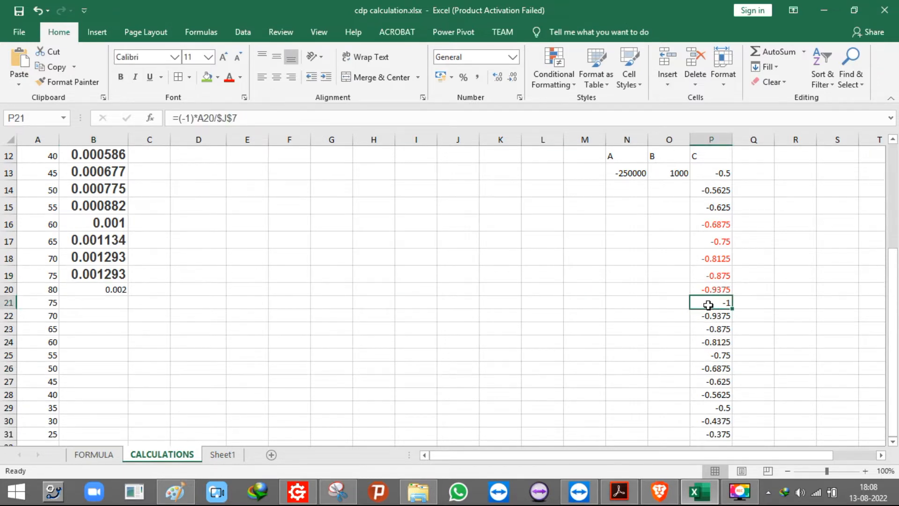
{"action": "key", "text": "ctrl+c"}
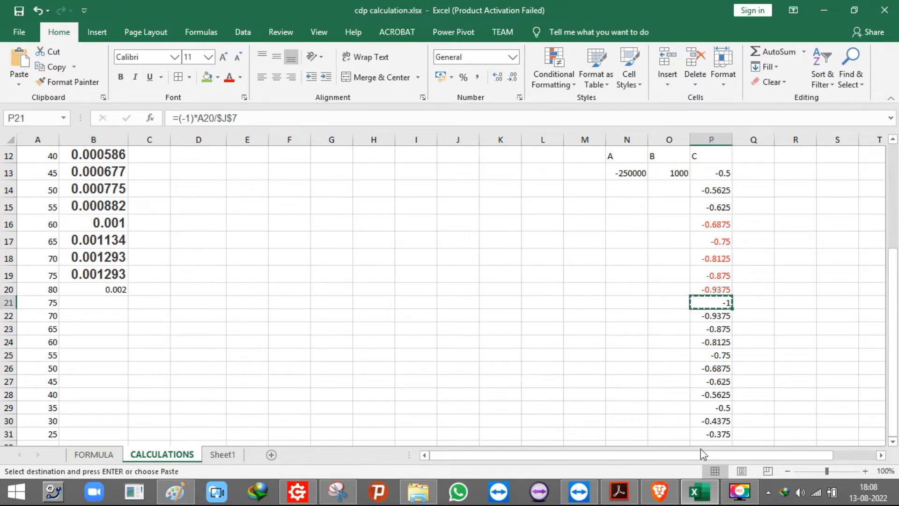
{"action": "left_click", "coordinate": [114, 300]}
{"action": "left_click", "coordinate": [113, 290]}
{"action": "left_click", "coordinate": [659, 491]}
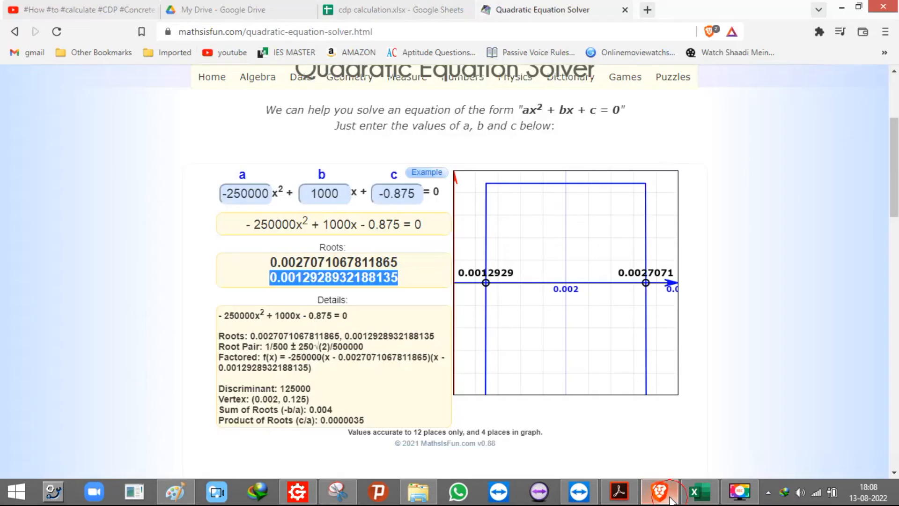
{"action": "double_click", "coordinate": [389, 194]}
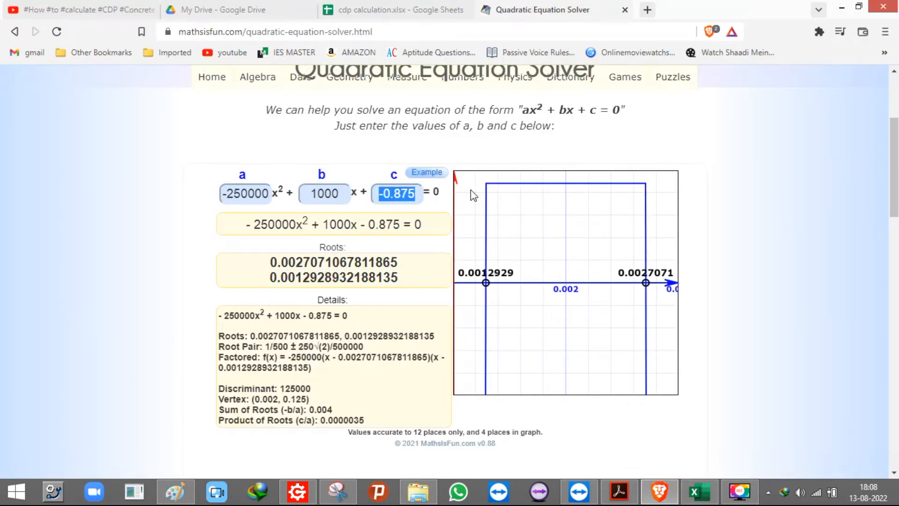
{"action": "type", "text": "1"}
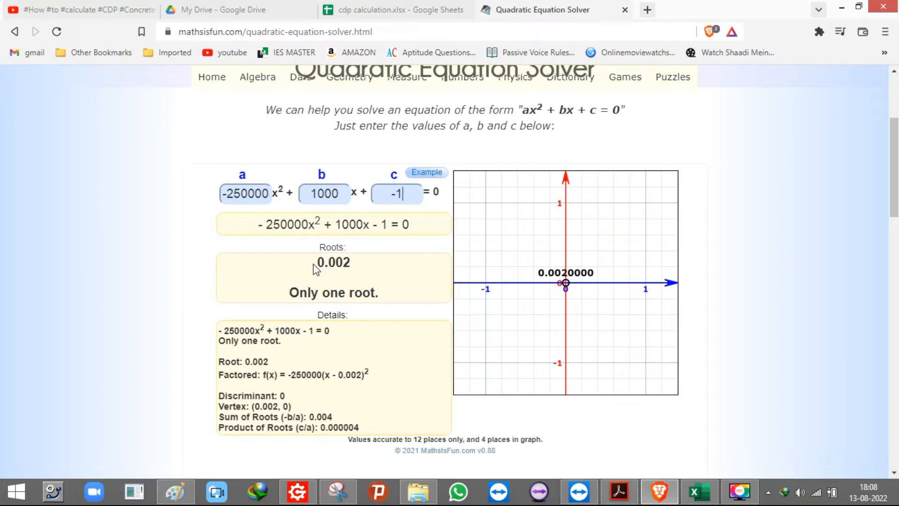
{"action": "left_click_drag", "start_coordinate": [320, 264], "coordinate": [340, 263]}
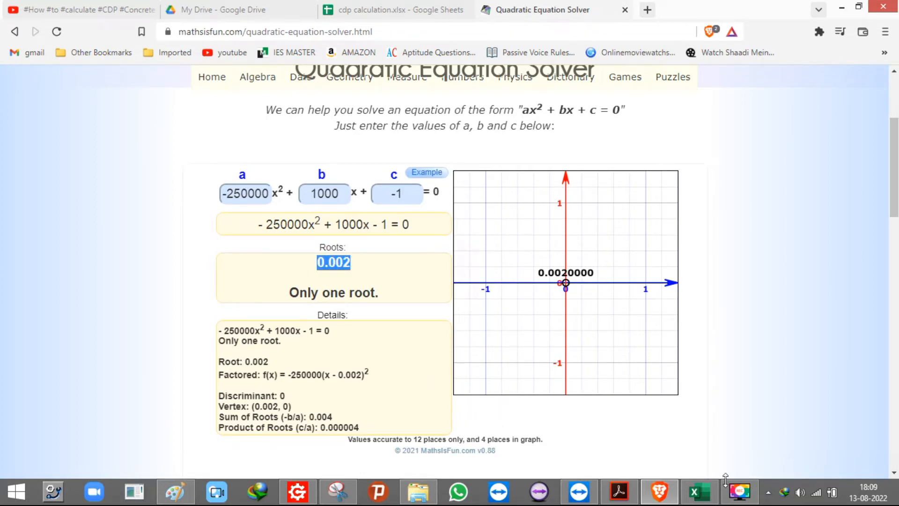
Colour the C coefficient in P22 of the Excel sheet red and copy its value, -0.9375, into coefficient c of the Brave solver.
{"action": "left_click", "coordinate": [699, 491]}
{"action": "left_click", "coordinate": [715, 317]}
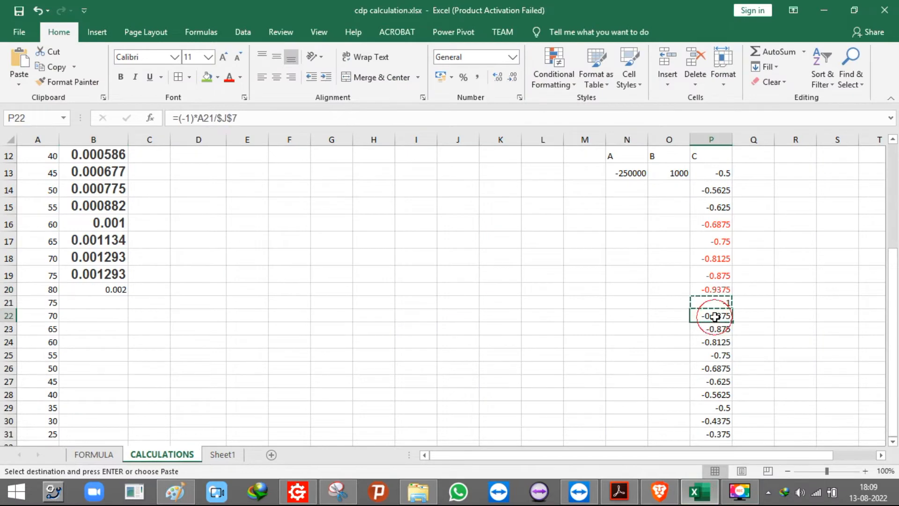
{"action": "key", "text": "ctrl+c"}
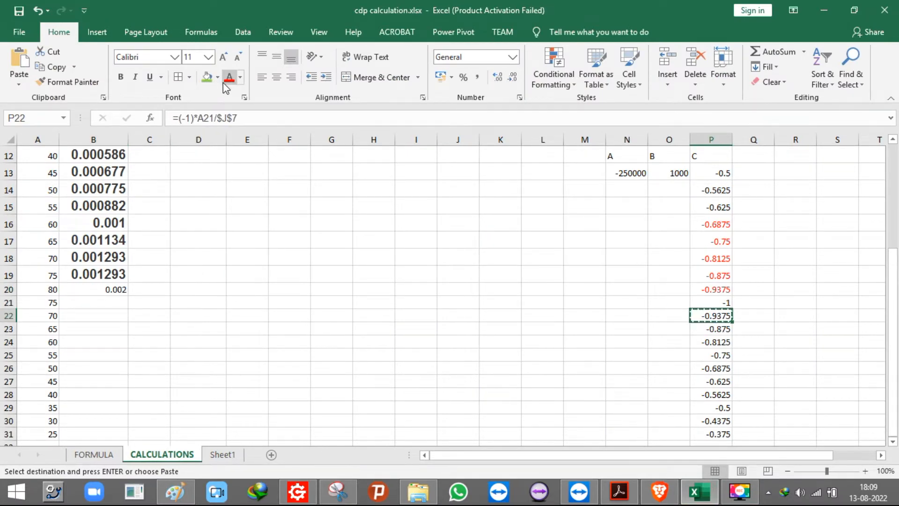
{"action": "key", "text": "Escape"}
{"action": "key", "text": "ctrl+c"}
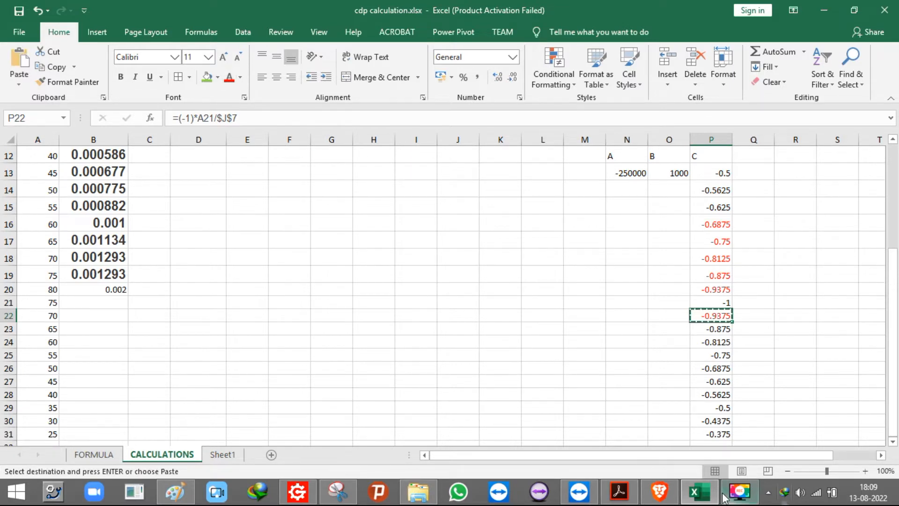
{"action": "key", "text": "alt+Tab"}
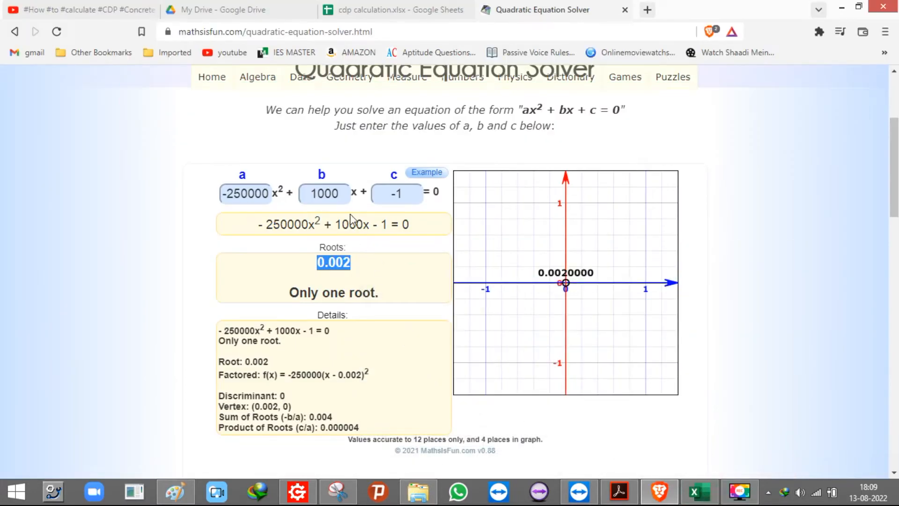
{"action": "left_click_drag", "start_coordinate": [387, 193], "coordinate": [439, 190]}
{"action": "key", "text": "ctrl+v"}
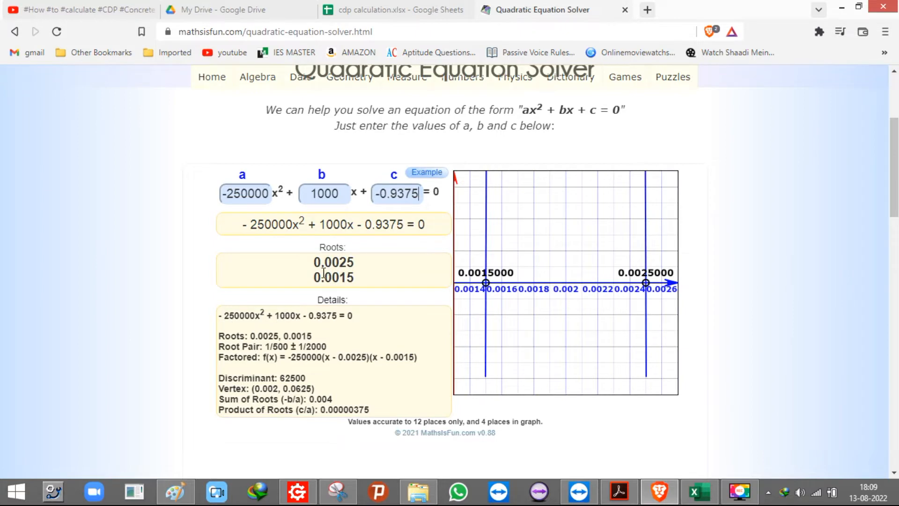
Copy the larger root, 0.0025, into B21 of the Excel sheet as the total strain for the descending yield stress 75.
{"action": "left_click_drag", "start_coordinate": [315, 263], "coordinate": [358, 268]}
{"action": "left_click", "coordinate": [700, 492]}
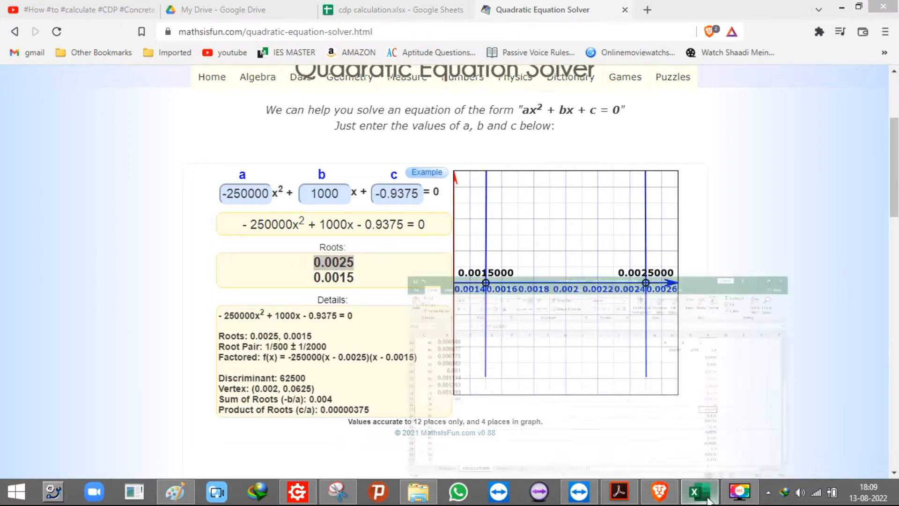
{"action": "left_click", "coordinate": [120, 299]}
{"action": "key", "text": "ctrl+v"}
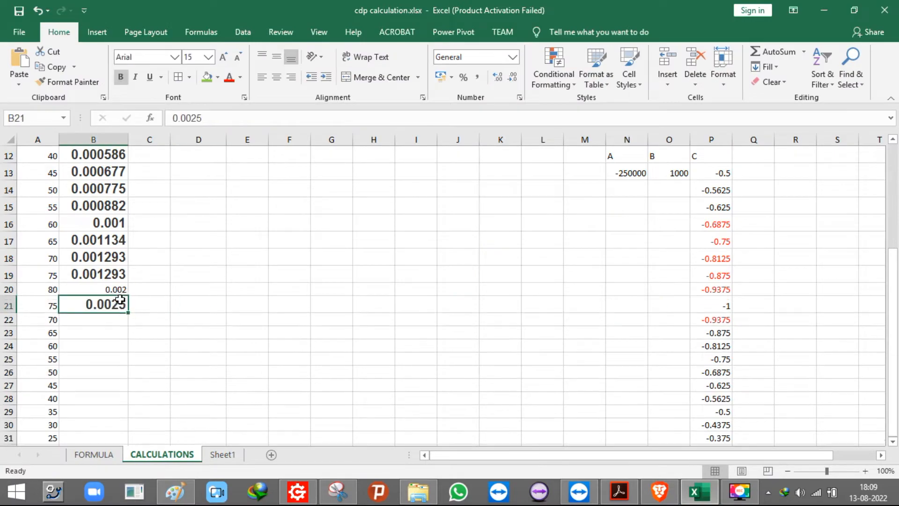
{"action": "left_click", "coordinate": [688, 495]}
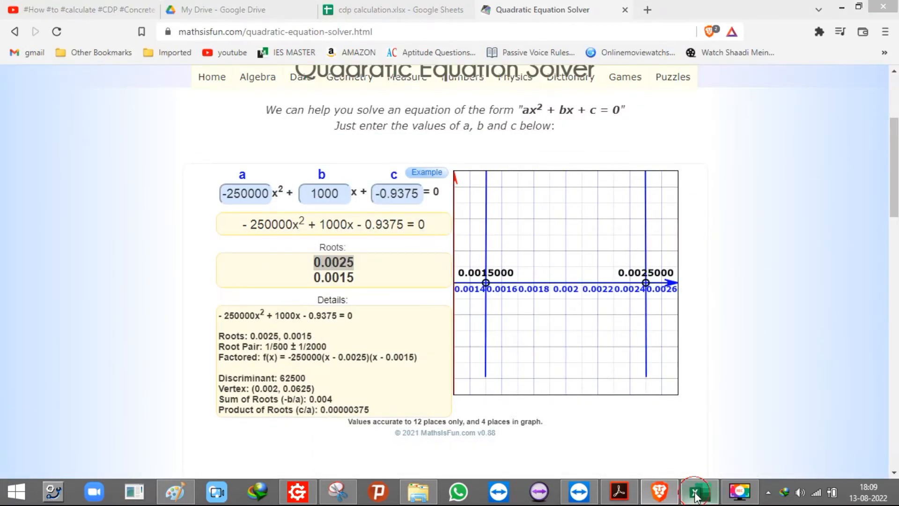
Switch to the Excel sheet and colour the C coefficient in P23, -0.875, red.
{"action": "left_click", "coordinate": [696, 495]}
{"action": "left_click", "coordinate": [696, 495]}
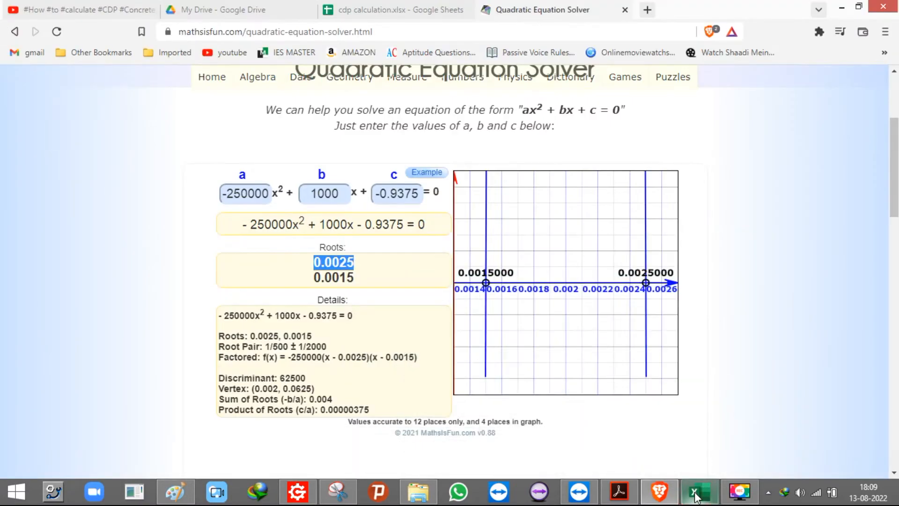
{"action": "left_click", "coordinate": [696, 495]}
{"action": "left_click", "coordinate": [707, 340]}
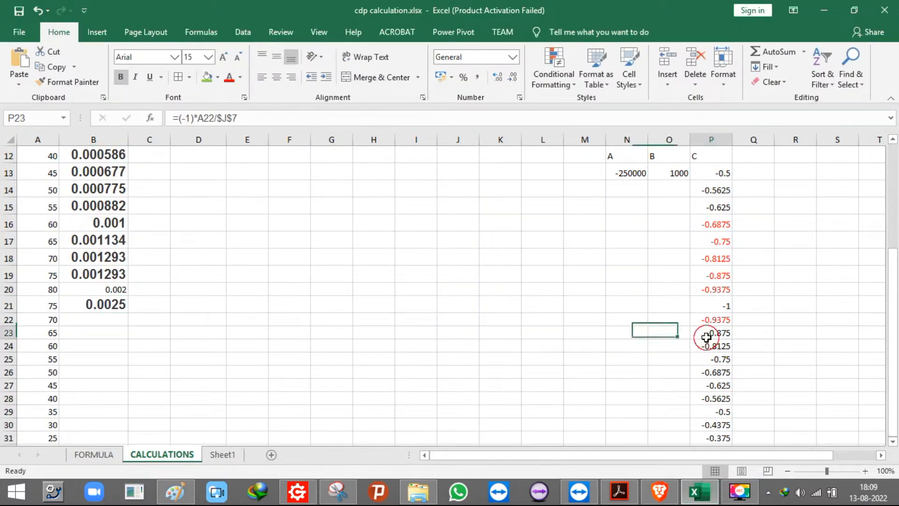
{"action": "key", "text": "ctrl+c"}
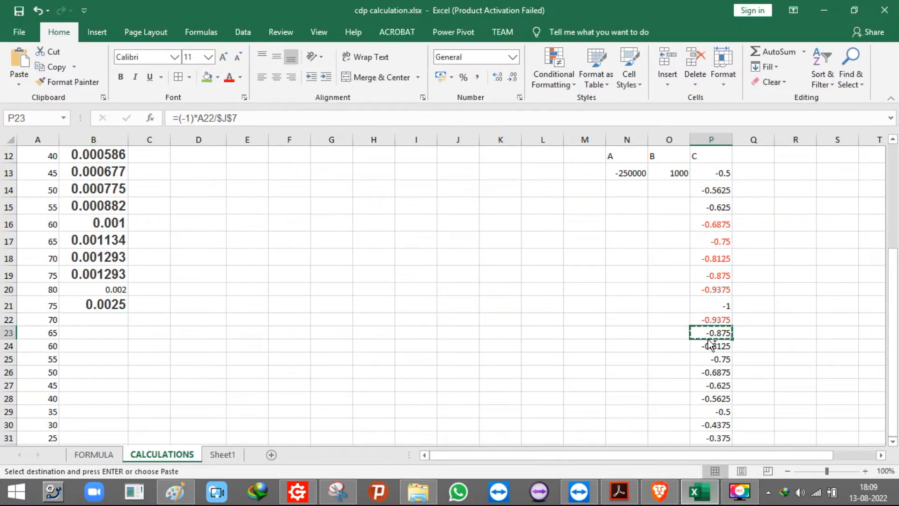
{"action": "left_click", "coordinate": [707, 492]}
{"action": "left_click", "coordinate": [706, 491]}
{"action": "left_click", "coordinate": [229, 77]}
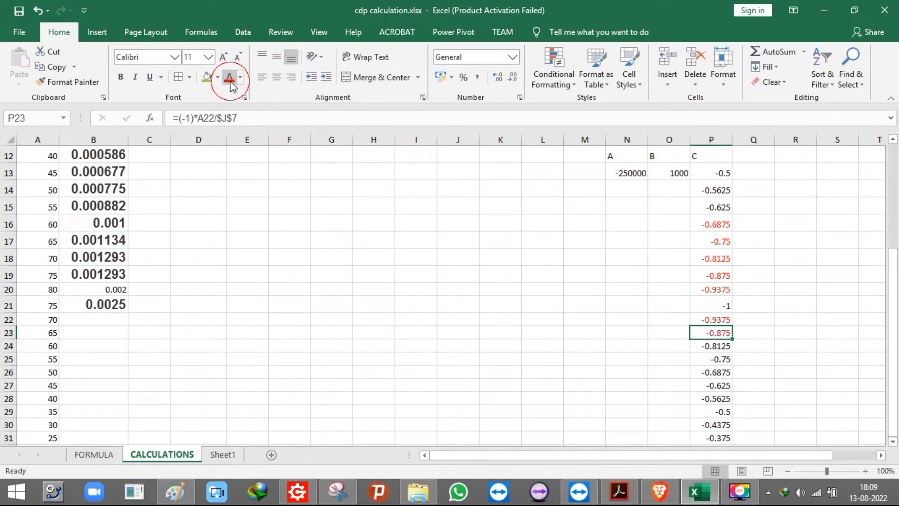
Copy the value of P23, -0.875, from the Excel sheet into coefficient c of the Brave solver.
{"action": "left_click", "coordinate": [723, 347]}
{"action": "left_click", "coordinate": [712, 330]}
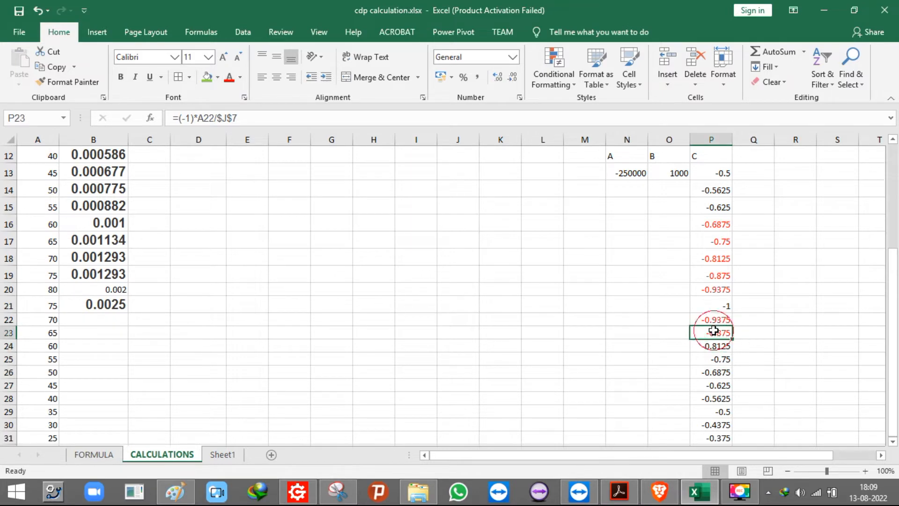
{"action": "key", "text": "ctrl+c"}
{"action": "left_click", "coordinate": [699, 490]}
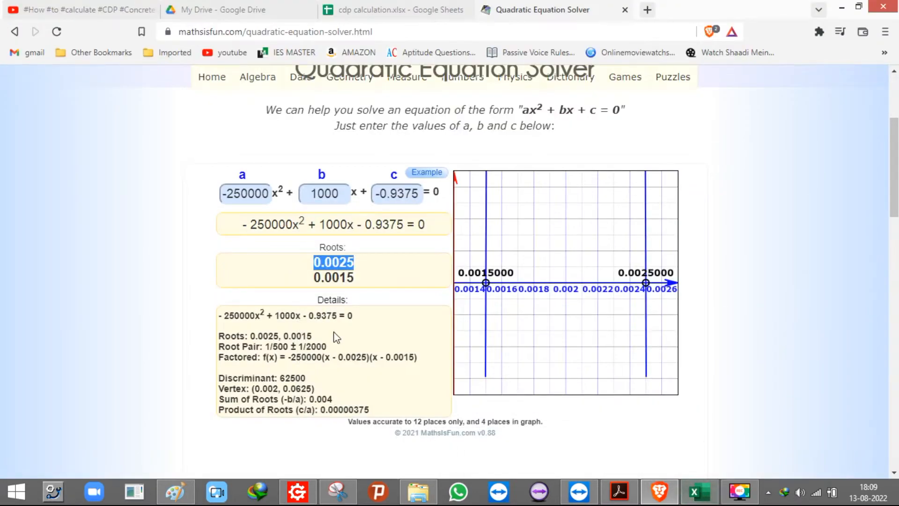
{"action": "left_click_drag", "start_coordinate": [375, 193], "coordinate": [456, 197]}
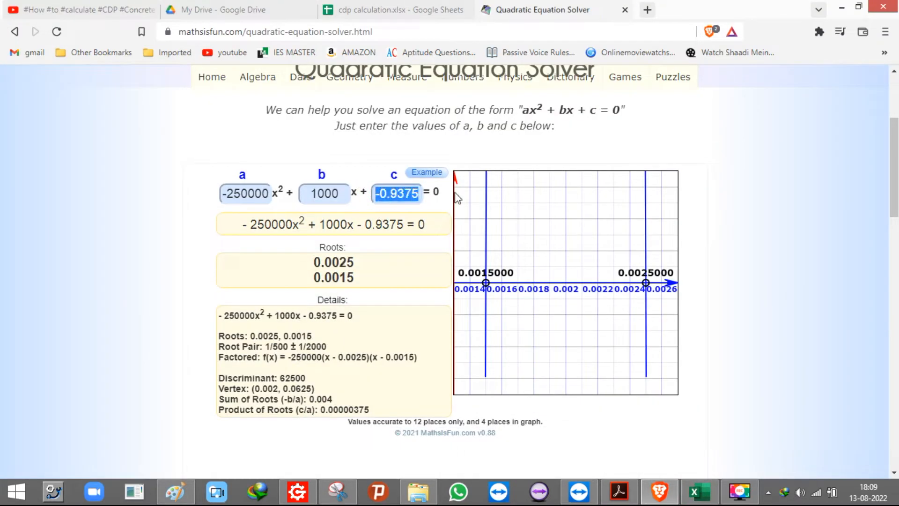
{"action": "key", "text": "ctrl+v"}
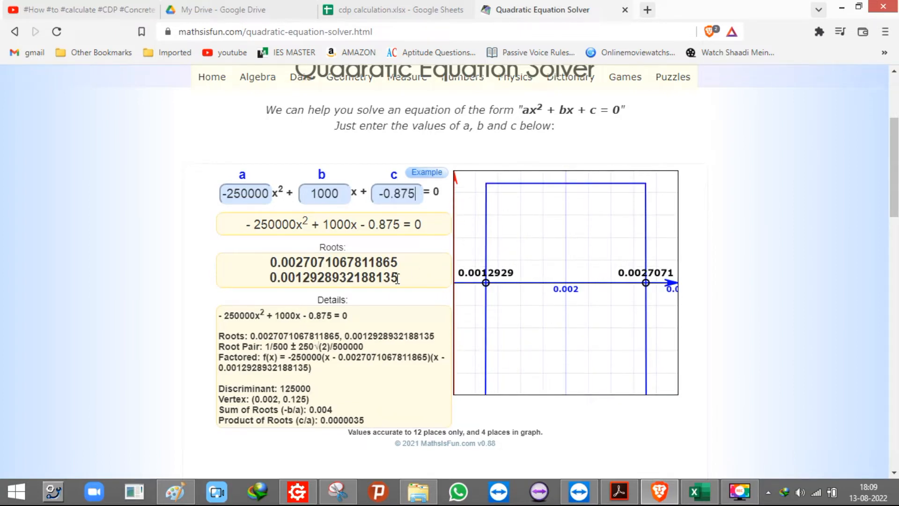
Copy the larger root, 0.0027071067811865, into B22 of the Excel sheet as the total strain for the descending yield stress 70.
{"action": "left_click_drag", "start_coordinate": [272, 276], "coordinate": [320, 282]}
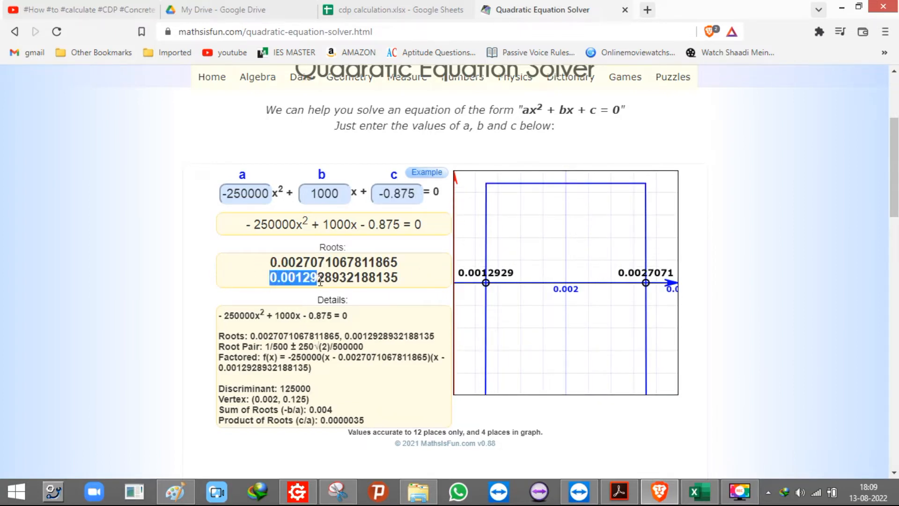
{"action": "left_click_drag", "start_coordinate": [270, 261], "coordinate": [414, 260]}
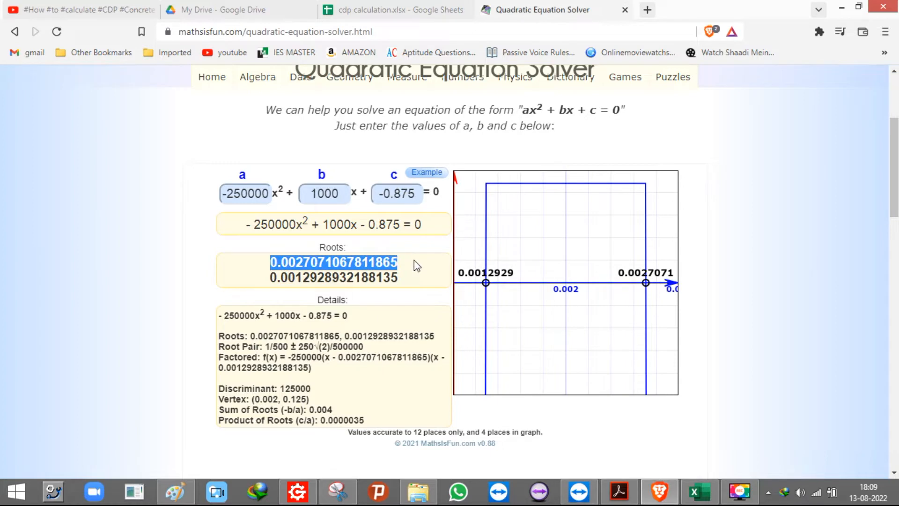
{"action": "left_click", "coordinate": [699, 491]}
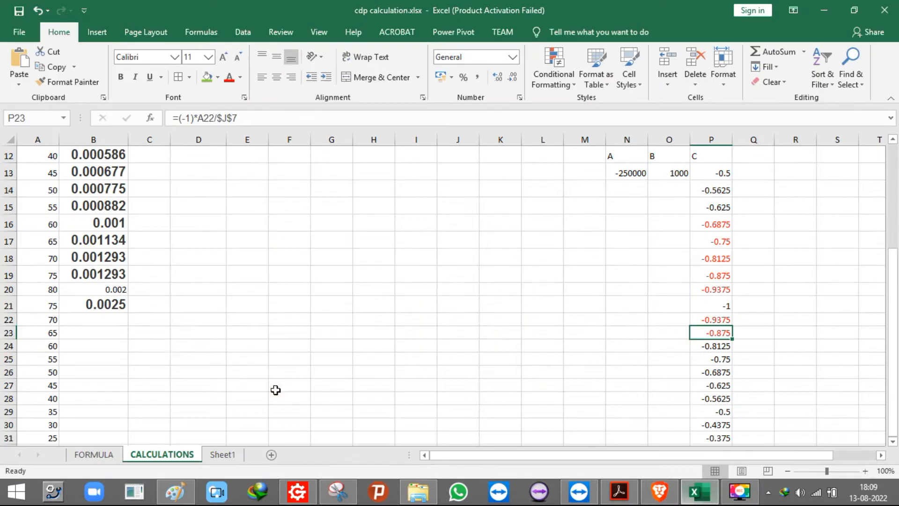
{"action": "left_click", "coordinate": [111, 322]}
{"action": "key", "text": "ctrl+v"}
Colour the C coefficient in P24 of the Excel sheet red and copy its value, -0.8125, into coefficient c of the Brave solver.
{"action": "scroll", "coordinate": [570, 272], "scroll_direction": "down", "scroll_amount": 3}
{"action": "scroll", "coordinate": [569, 273], "scroll_direction": "up", "scroll_amount": 3}
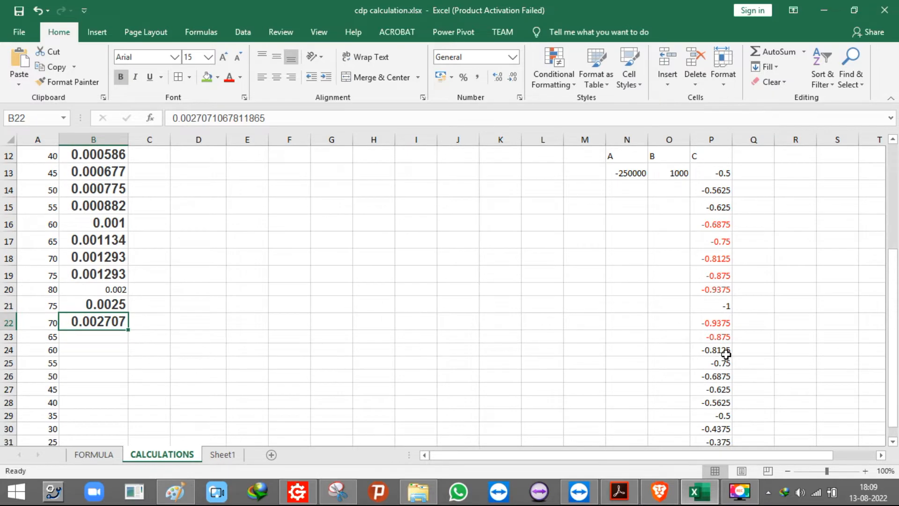
{"action": "left_click", "coordinate": [726, 354]}
{"action": "left_click", "coordinate": [229, 78]}
{"action": "key", "text": "ctrl+c"}
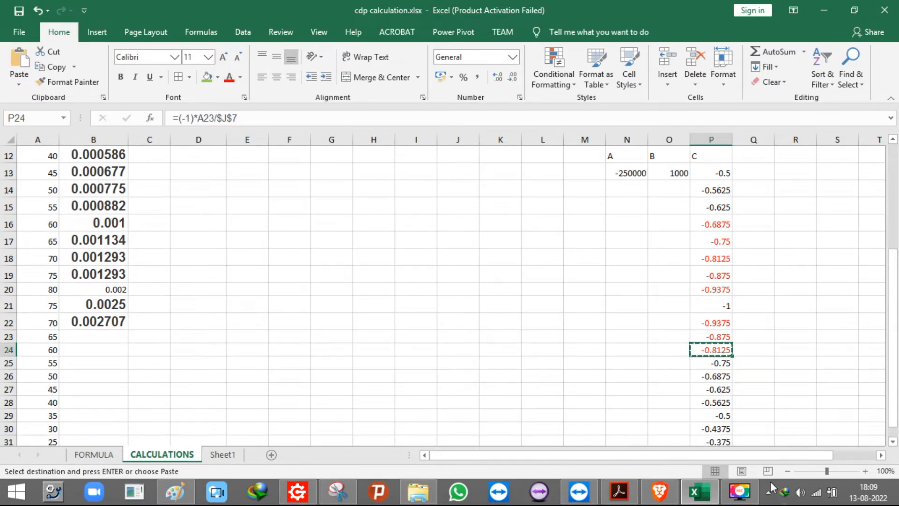
{"action": "left_click", "coordinate": [659, 491]}
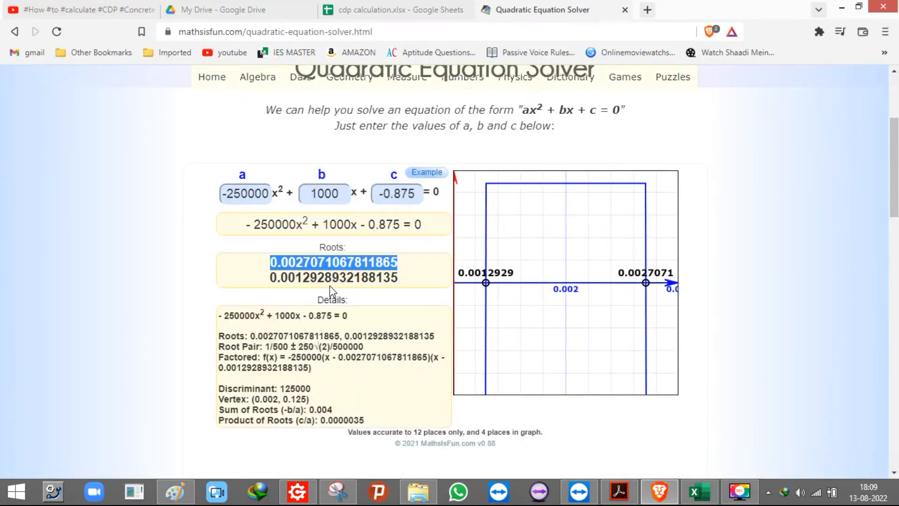
{"action": "left_click_drag", "start_coordinate": [379, 194], "coordinate": [490, 197]}
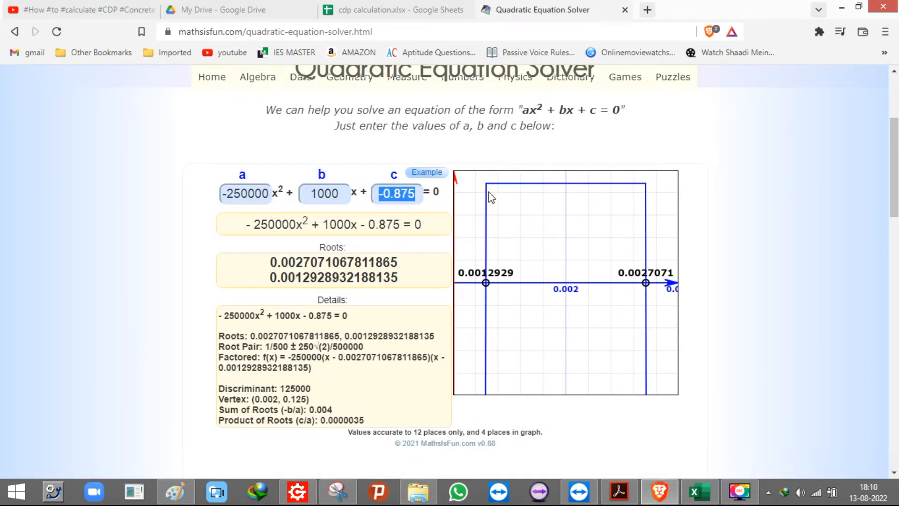
{"action": "type", "text": "-0.8125"}
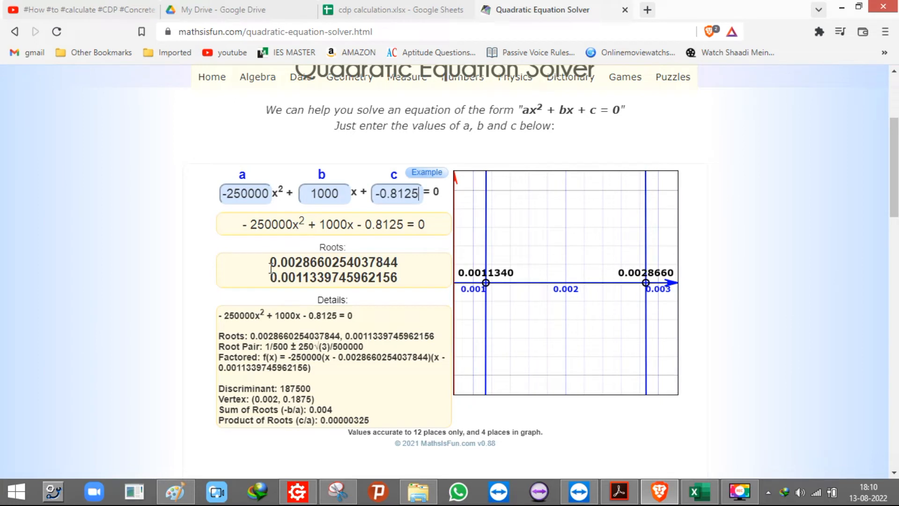
Copy the larger root, 0.0028660254037844, into B23 of the Excel sheet as the total strain for the descending yield stress 65.
{"action": "left_click_drag", "start_coordinate": [268, 263], "coordinate": [433, 265]}
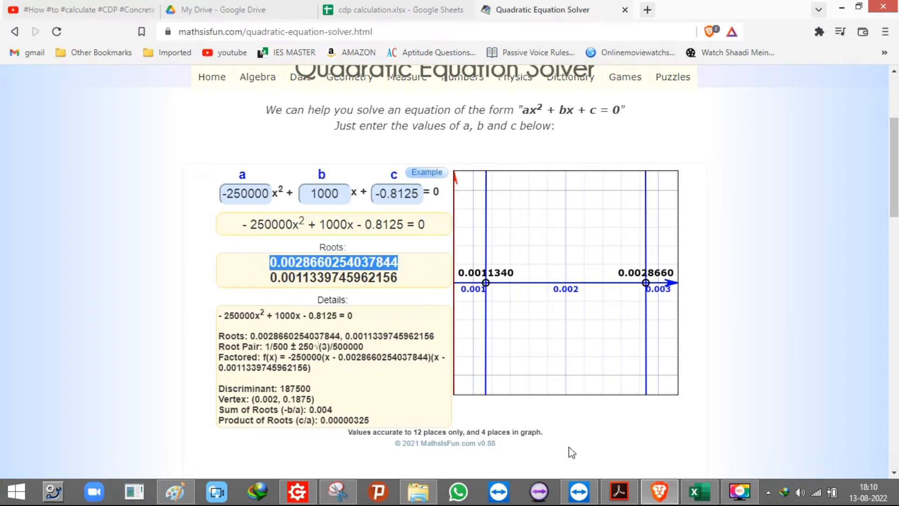
{"action": "left_click", "coordinate": [698, 492]}
{"action": "left_click", "coordinate": [109, 340]}
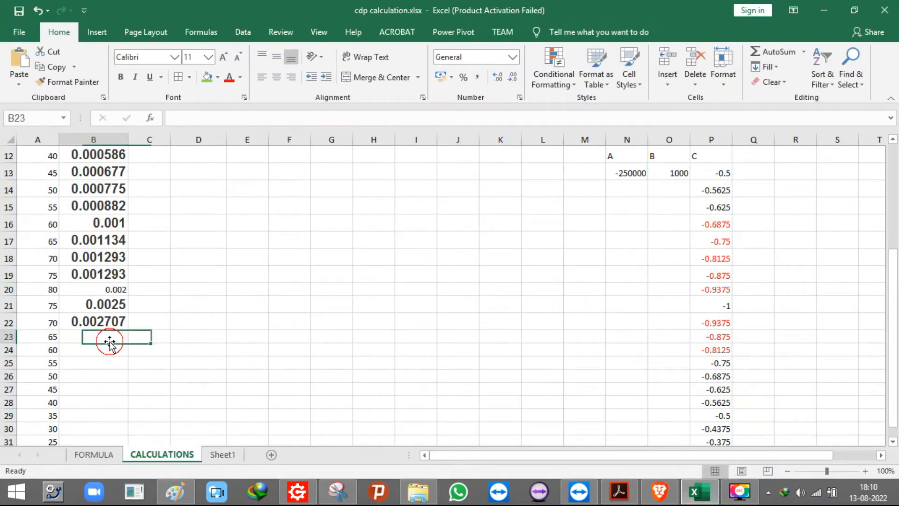
{"action": "key", "text": "ctrl+v"}
Colour the C coefficient in P25 of the Excel sheet red and copy its value, -0.75, into coefficient c of the Brave solver.
{"action": "scroll", "coordinate": [739, 327], "scroll_direction": "down", "scroll_amount": 3}
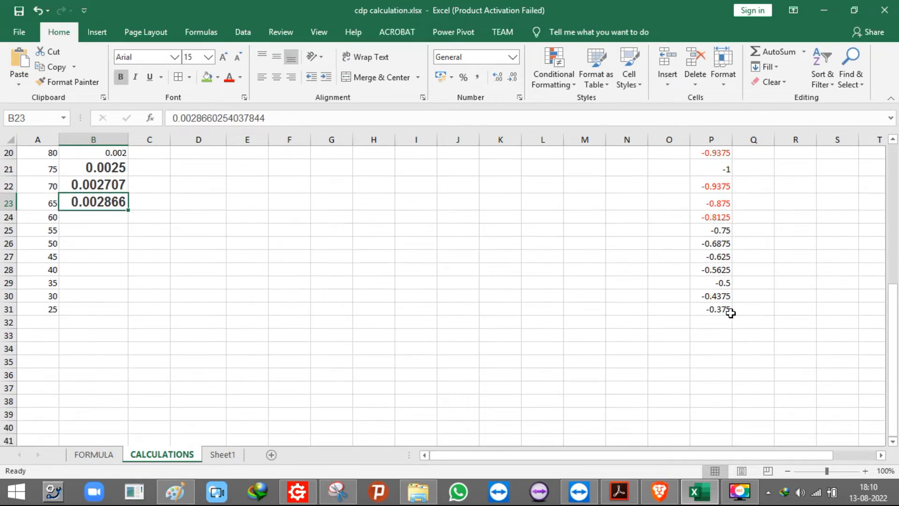
{"action": "left_click", "coordinate": [713, 230]}
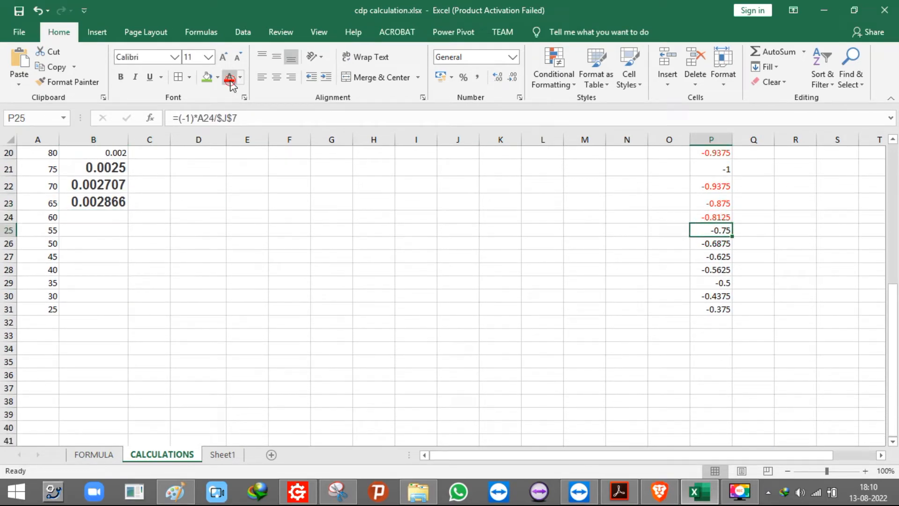
{"action": "key", "text": "ctrl+c"}
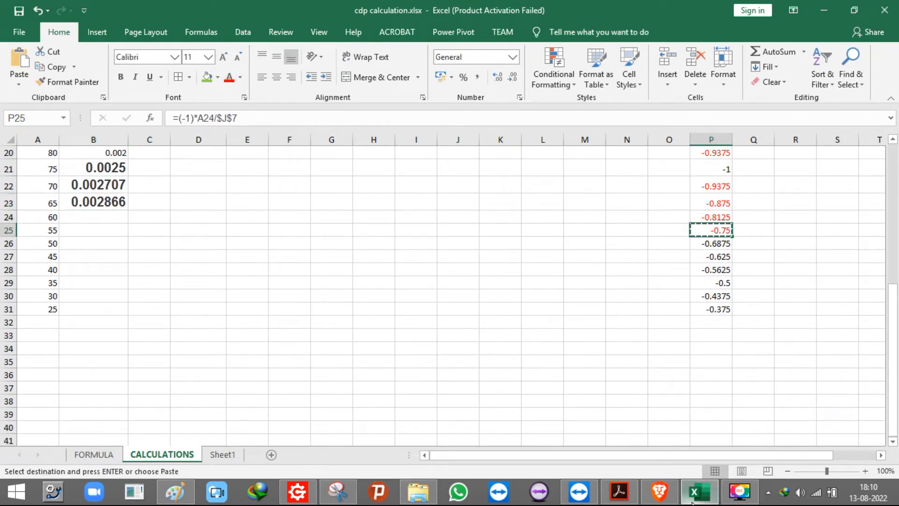
{"action": "left_click", "coordinate": [659, 491]}
{"action": "left_click_drag", "start_coordinate": [376, 193], "coordinate": [487, 195]}
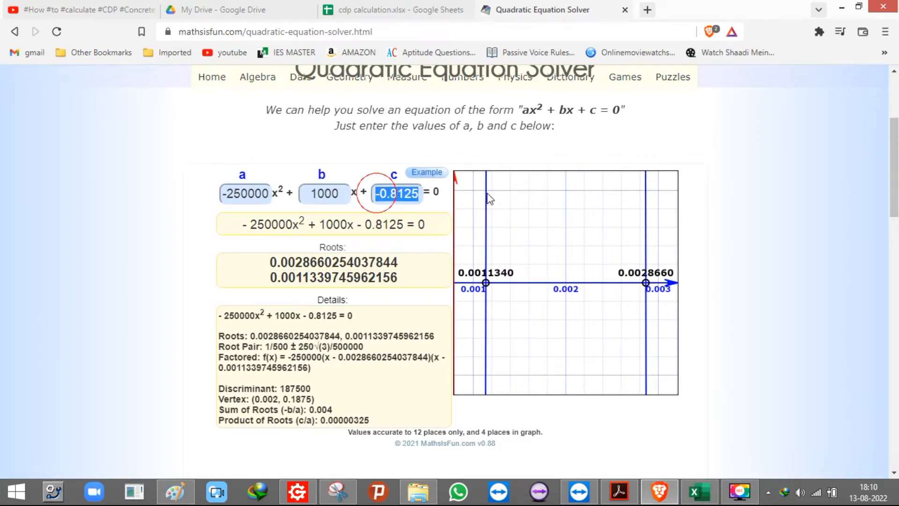
{"action": "key", "text": "ctrl+v"}
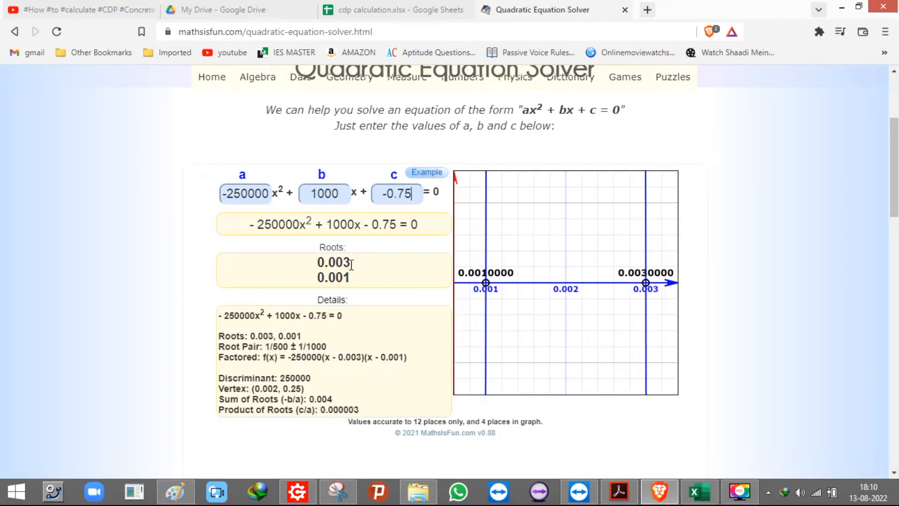
Copy the larger root, 0.003, into B24 of the Excel sheet as the total strain for the descending yield stress 60.
{"action": "left_click_drag", "start_coordinate": [351, 264], "coordinate": [291, 267]}
{"action": "left_click", "coordinate": [698, 492]}
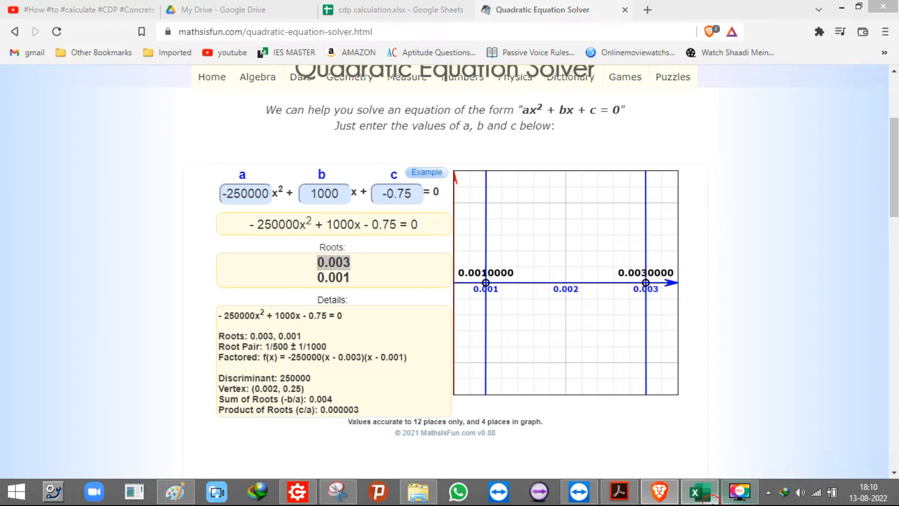
{"action": "left_click", "coordinate": [100, 209]}
{"action": "left_click", "coordinate": [98, 214]}
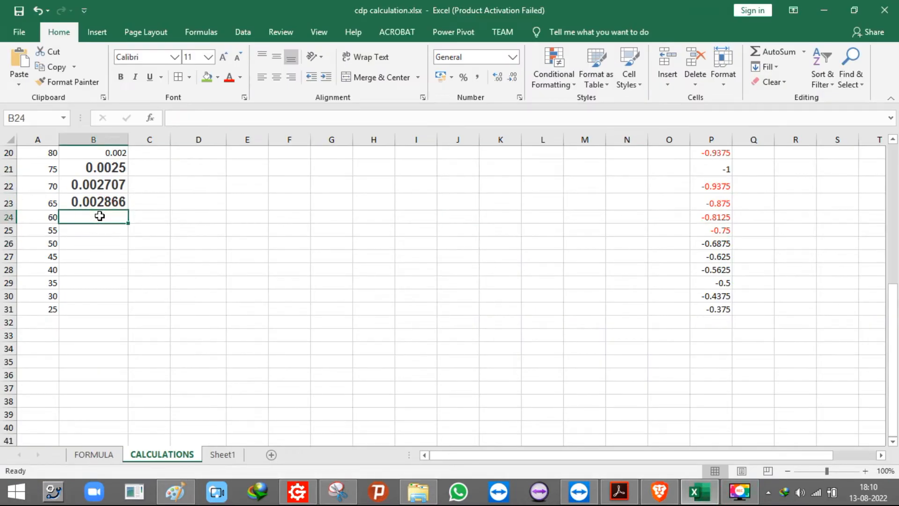
{"action": "key", "text": "ctrl+v"}
Colour the C coefficient in P26 of the Excel sheet red and copy its value, -0.6875, into coefficient c of the Brave solver.
{"action": "left_click", "coordinate": [702, 247]}
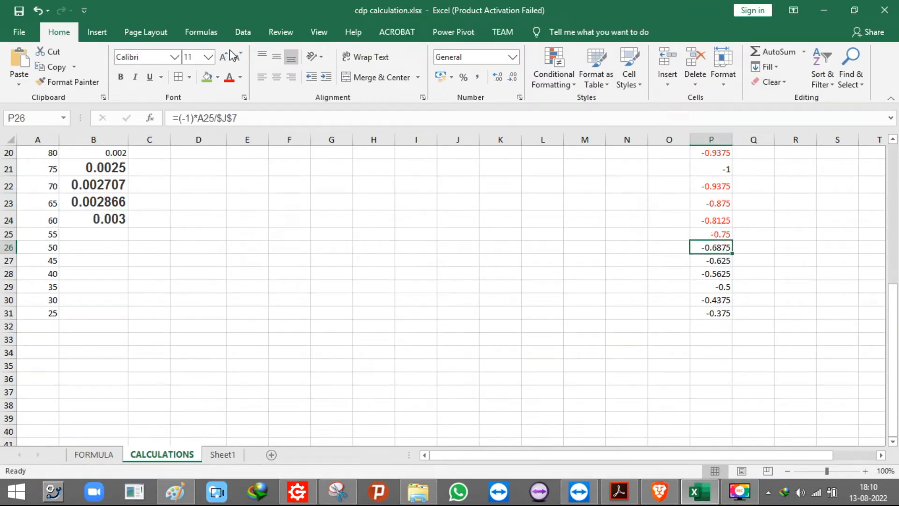
{"action": "key", "text": "ctrl+c"}
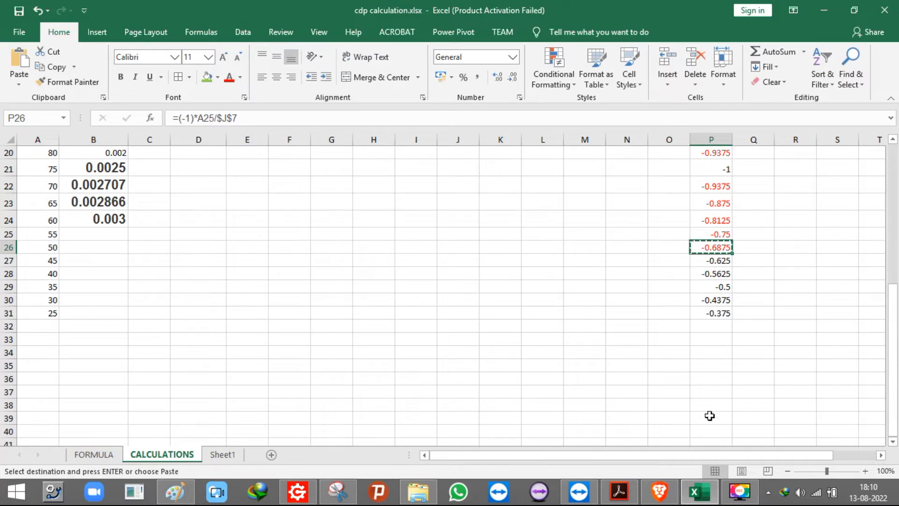
{"action": "left_click", "coordinate": [659, 491]}
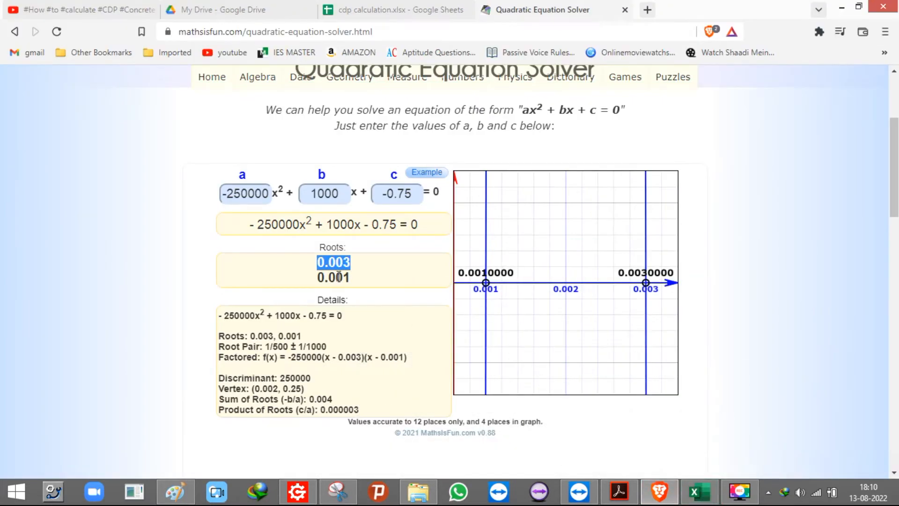
{"action": "left_click_drag", "start_coordinate": [381, 199], "coordinate": [461, 202]}
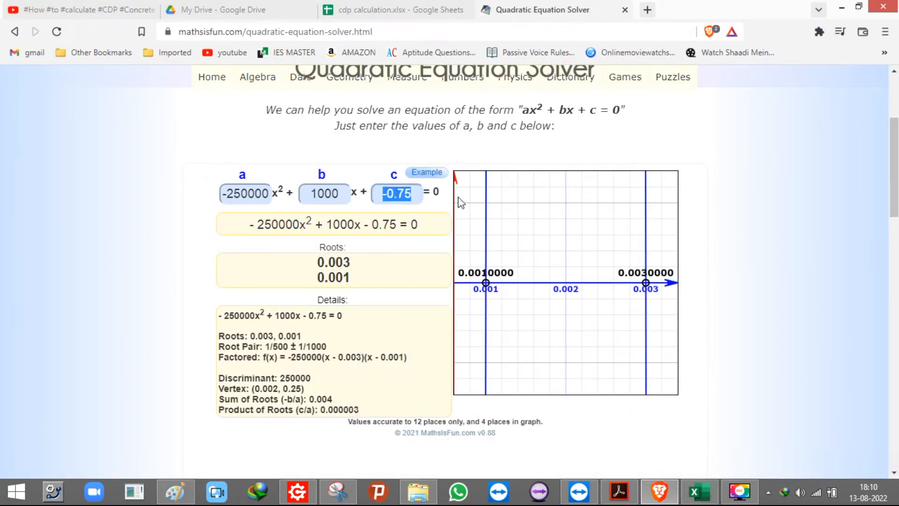
{"action": "key", "text": "ctrl+v"}
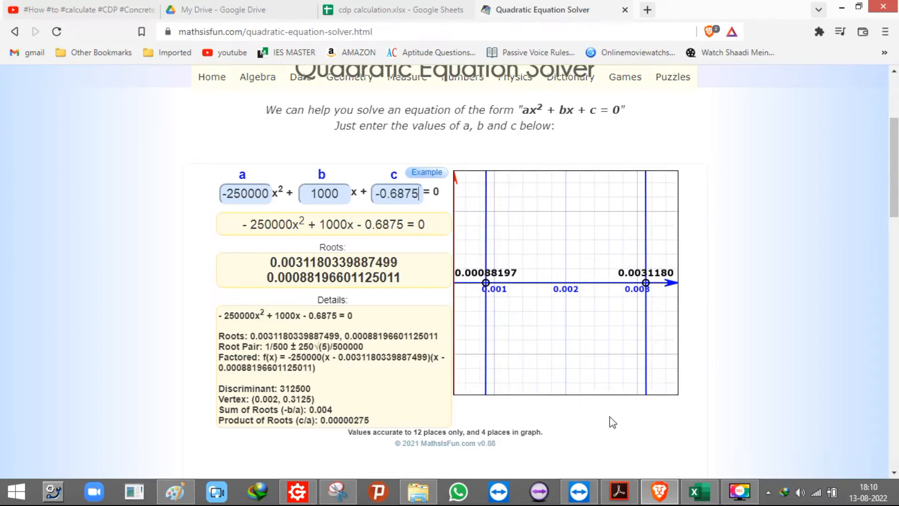
Return to the Excel sheet and colour the C coefficient in P27, -0.625, red.
{"action": "left_click", "coordinate": [700, 491]}
{"action": "left_click", "coordinate": [710, 263]}
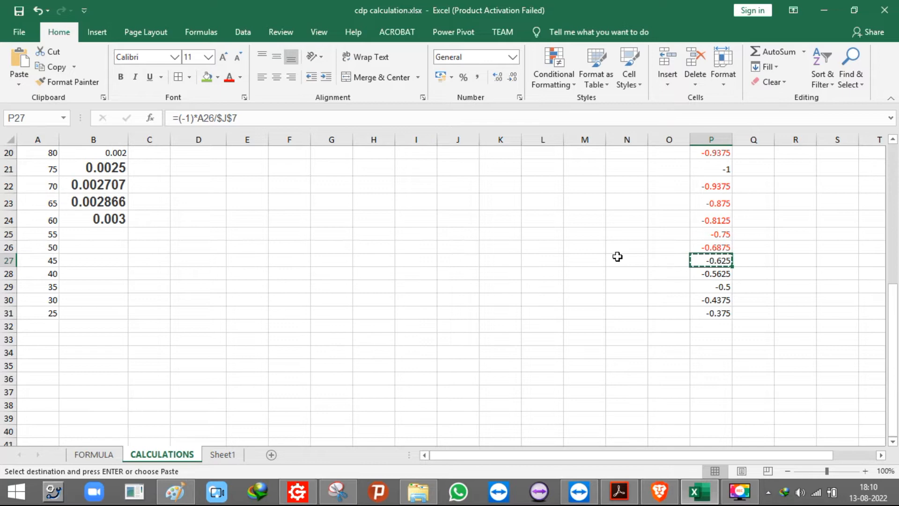
{"action": "key", "text": "Escape"}
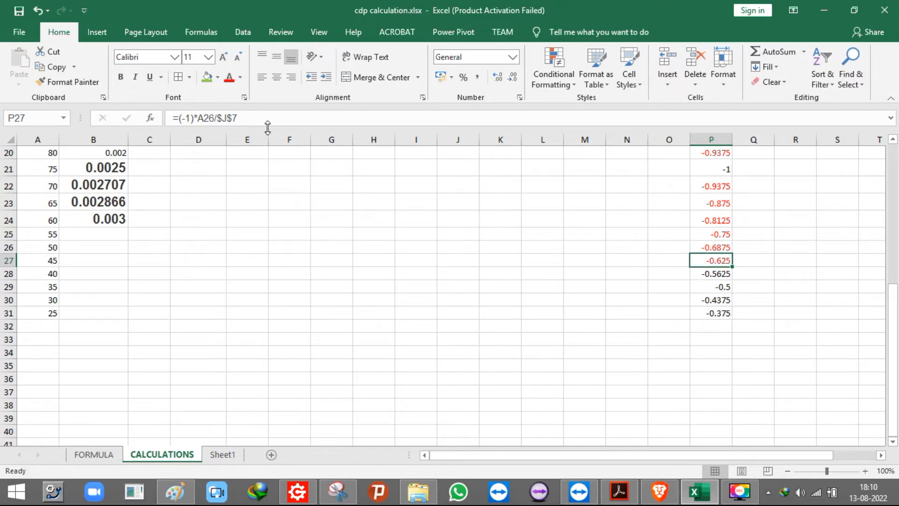
Switch to the Brave solver and clear the value of coefficient c.
{"action": "left_click", "coordinate": [673, 499]}
{"action": "left_click", "coordinate": [377, 196]}
{"action": "left_click_drag", "start_coordinate": [377, 196], "coordinate": [421, 196]}
{"action": "key", "text": "BackSpace"}
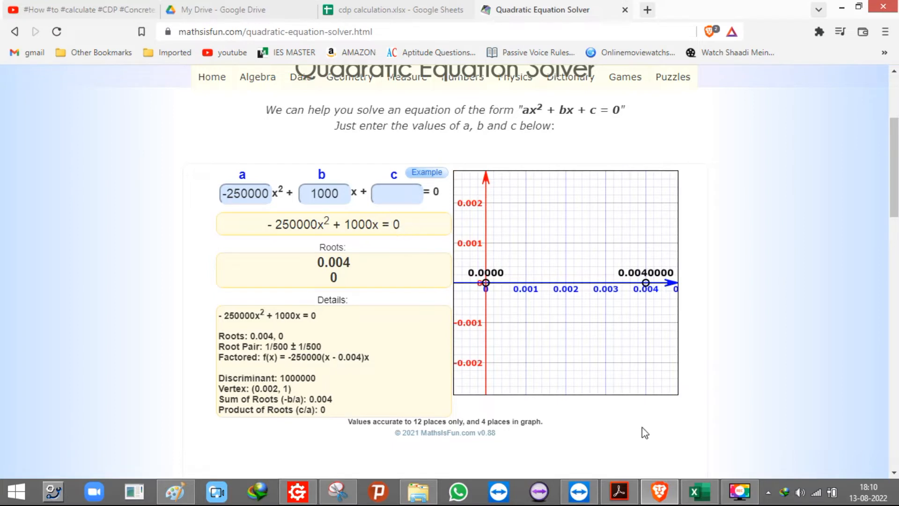
Copy the C coefficient in P27 of the Excel sheet, -0.625, into coefficient c of the Brave solver.
{"action": "left_click", "coordinate": [698, 491]}
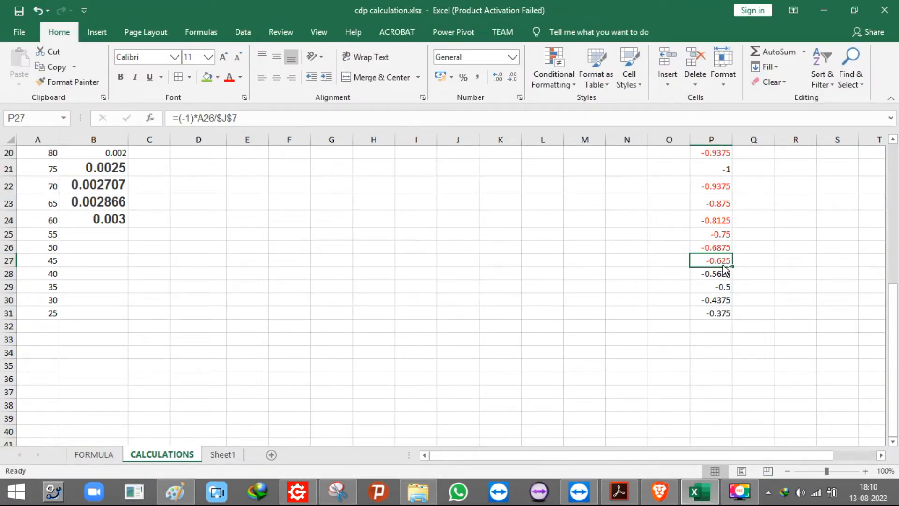
{"action": "key", "text": "ctrl+c"}
{"action": "left_click", "coordinate": [659, 491]}
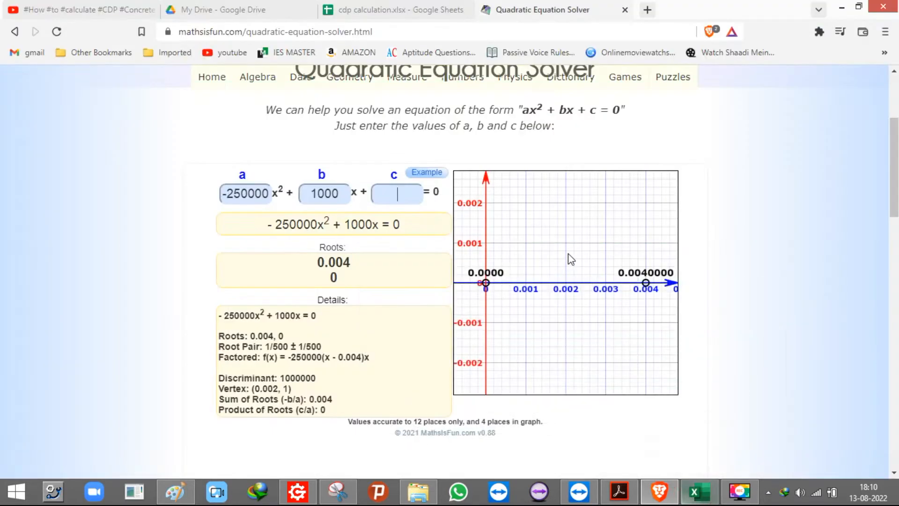
{"action": "left_click", "coordinate": [382, 194]}
{"action": "key", "text": "ctrl+v"}
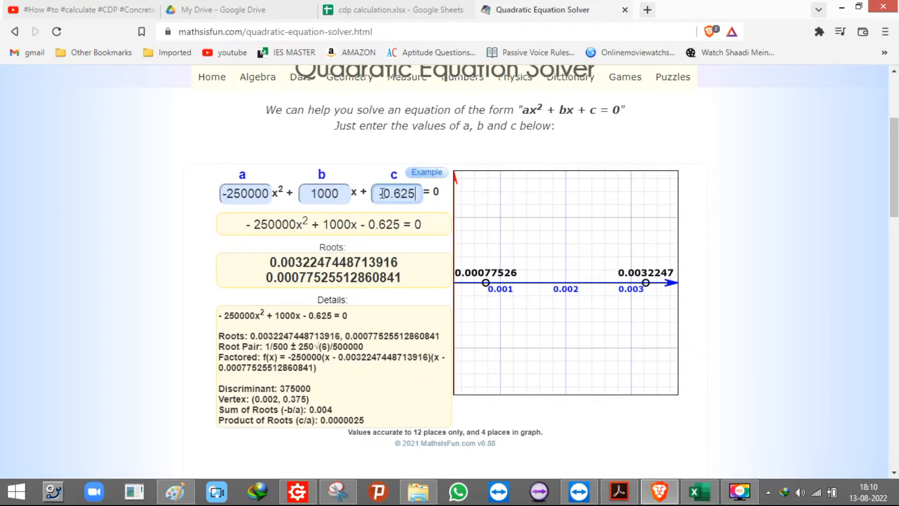
Copy the larger root, 0.0032247448713916, into B25 of the Excel sheet as the total strain for the descending yield stress 55.
{"action": "left_click_drag", "start_coordinate": [273, 266], "coordinate": [412, 266]}
{"action": "key", "text": "ctrl+c"}
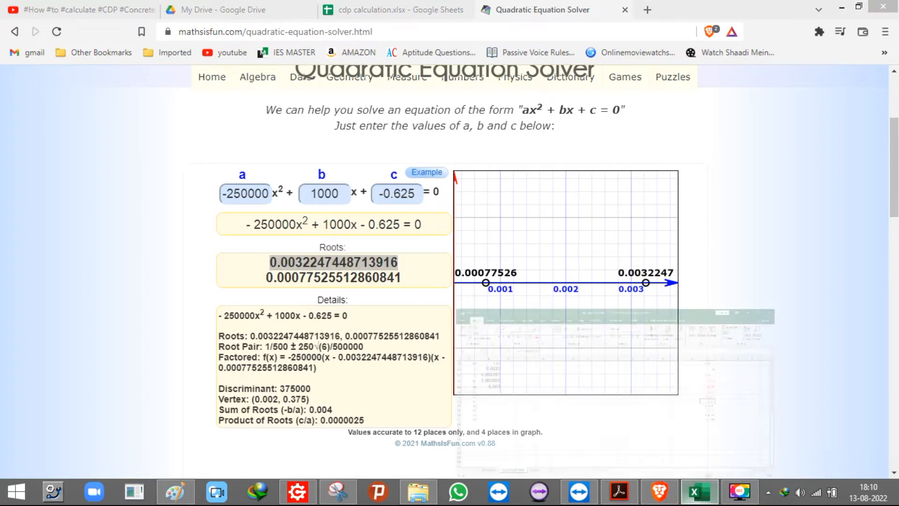
{"action": "left_click", "coordinate": [700, 492]}
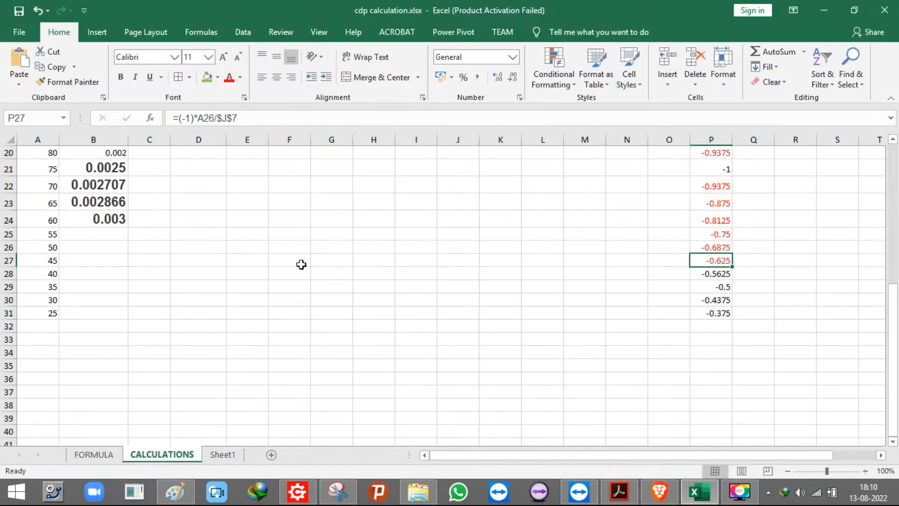
{"action": "left_click", "coordinate": [102, 237]}
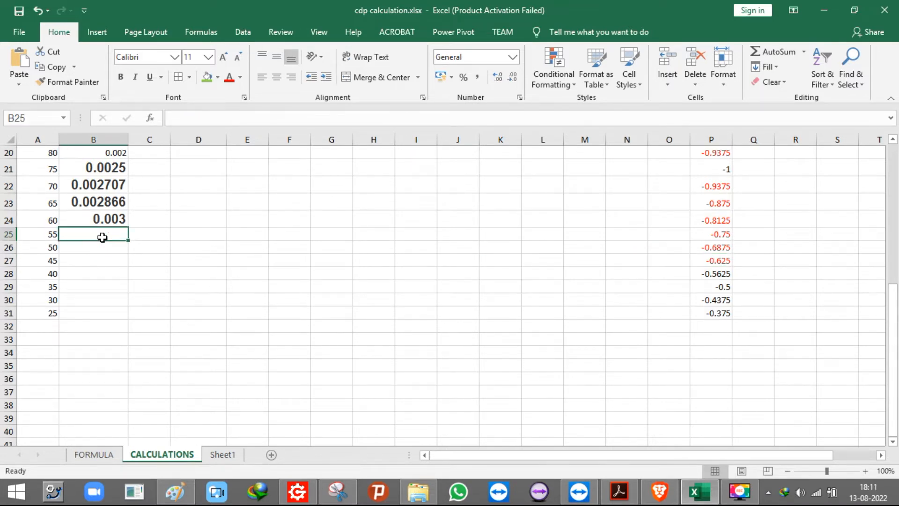
{"action": "key", "text": "ctrl+v"}
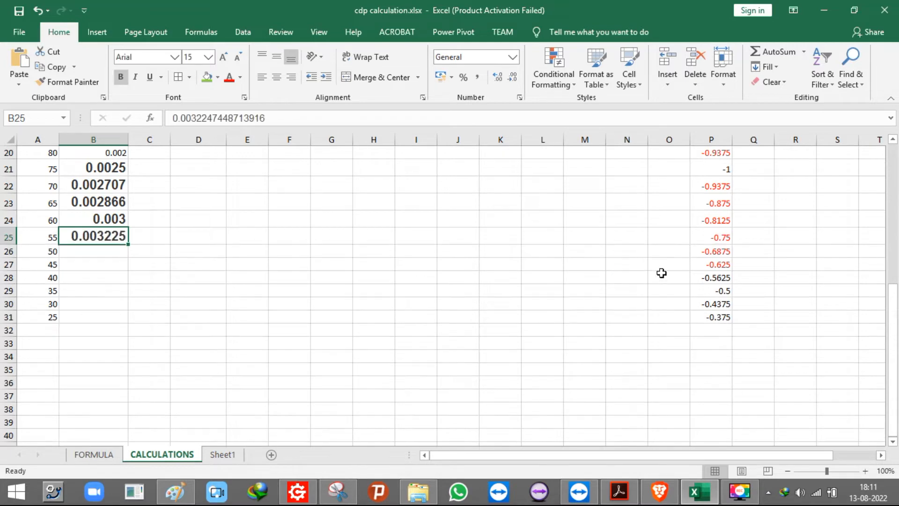
Copy the C coefficient in P26 of the Excel sheet, -0.6875, over coefficient c in the Brave solver.
{"action": "left_click", "coordinate": [720, 253]}
{"action": "key", "text": "ctrl+c"}
{"action": "left_click", "coordinate": [662, 493]}
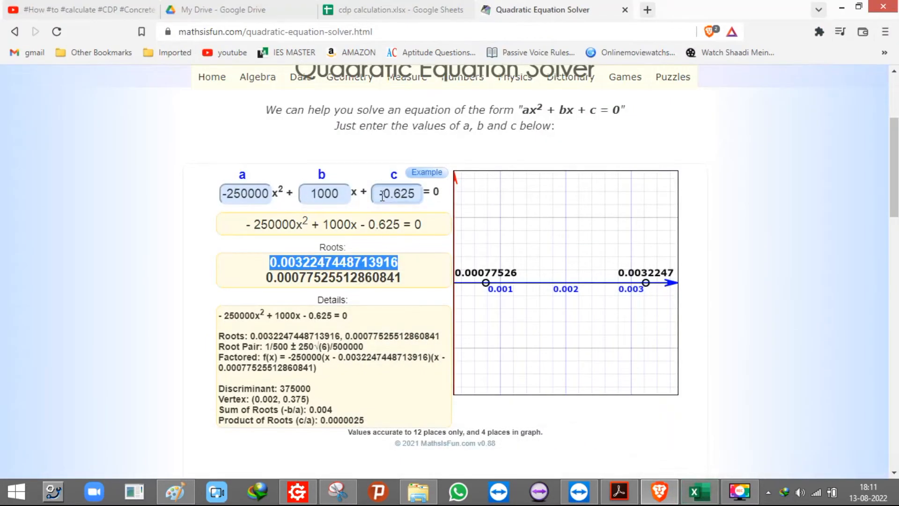
{"action": "left_click_drag", "start_coordinate": [382, 197], "coordinate": [473, 198]}
{"action": "key", "text": "BackSpace"}
{"action": "key", "text": "BackSpace"}
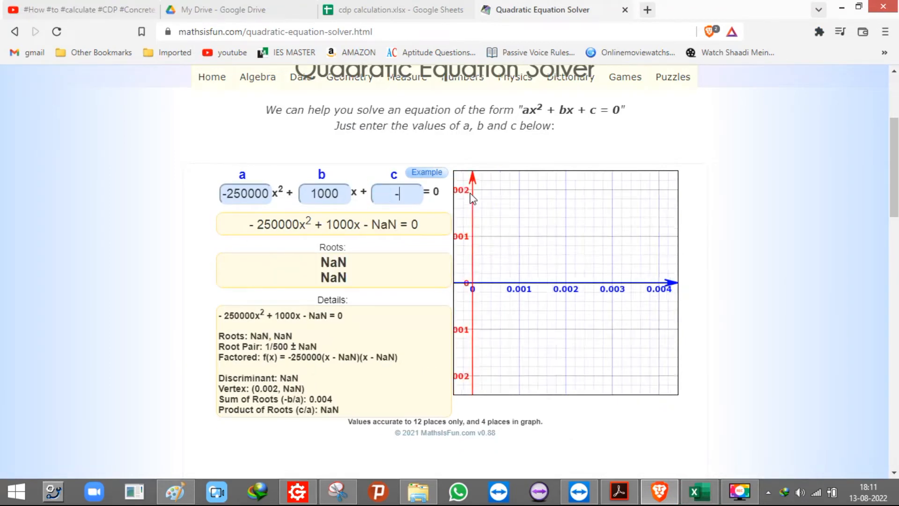
{"action": "key", "text": "ctrl+v"}
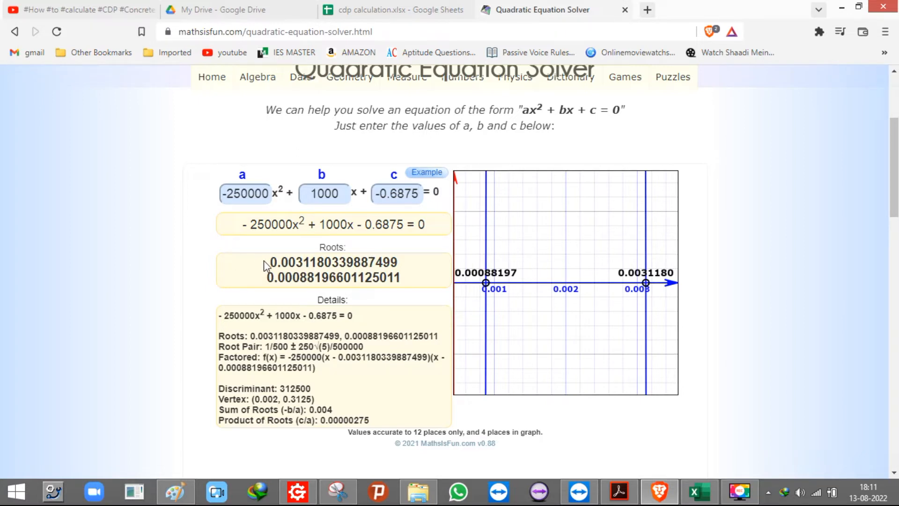
Return to the Excel sheet and compare the yield stresses, total strains and C coefficients around rows 12, 13 and 23.
{"action": "left_click", "coordinate": [701, 491]}
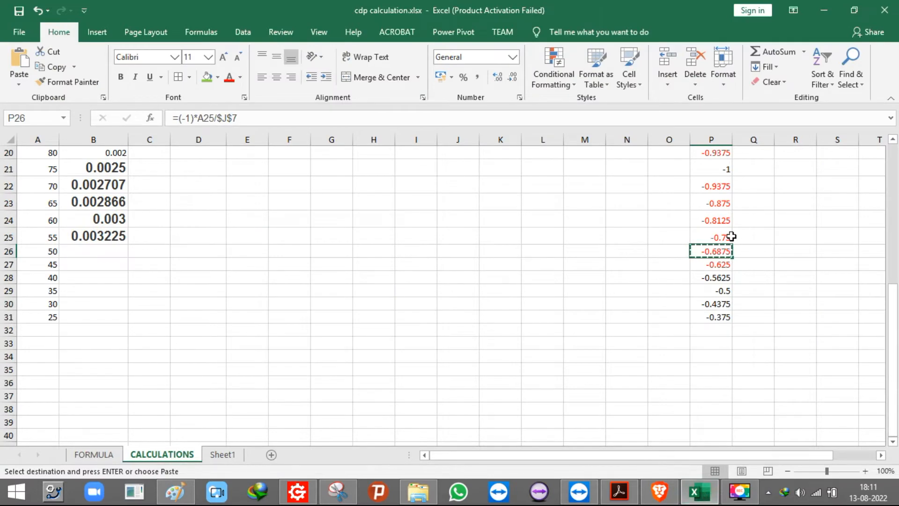
{"action": "scroll", "coordinate": [396, 243], "scroll_direction": "up", "scroll_amount": 6}
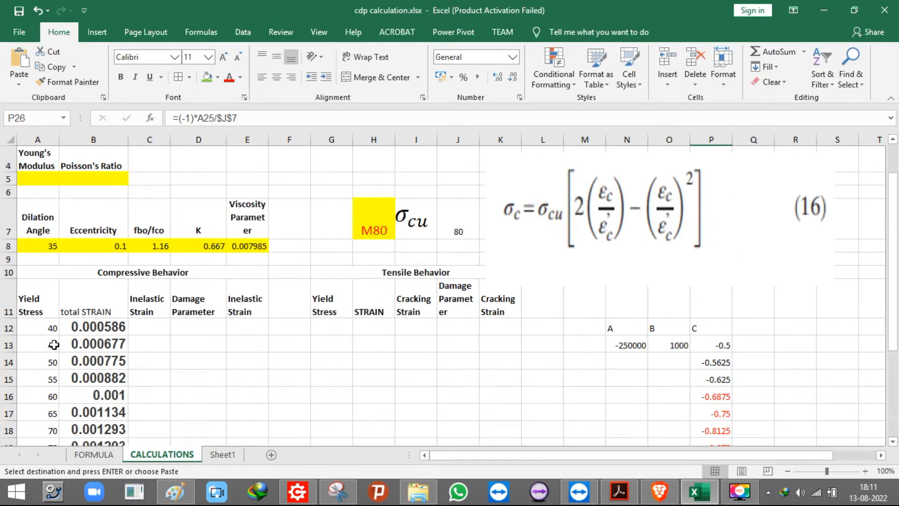
{"action": "left_click", "coordinate": [98, 326]}
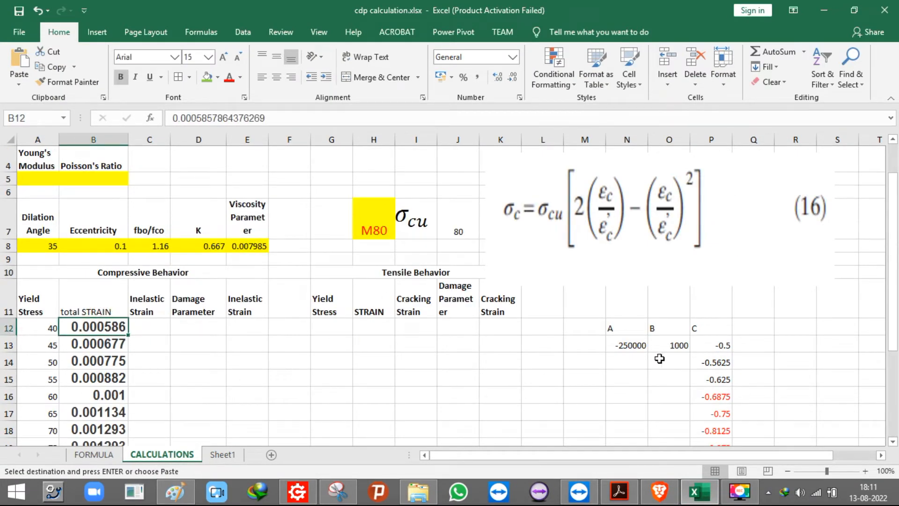
{"action": "left_click", "coordinate": [9, 344]}
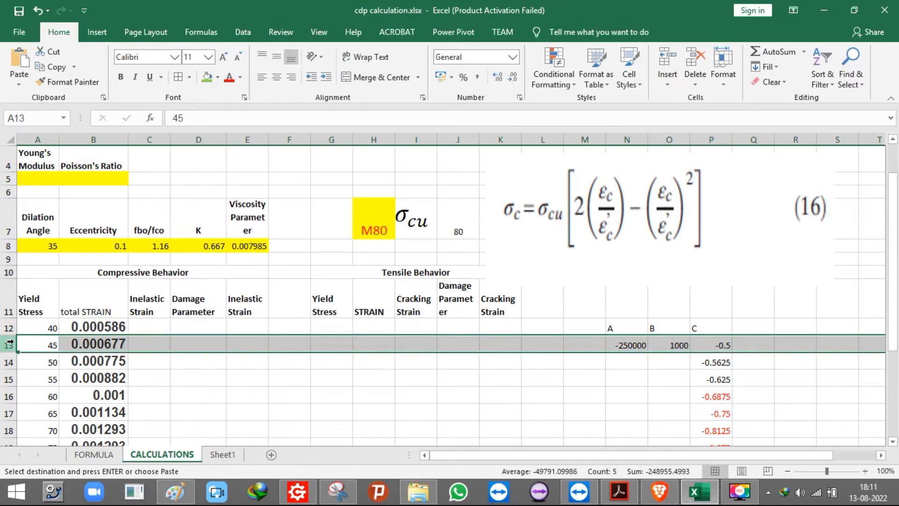
{"action": "scroll", "coordinate": [216, 316], "scroll_direction": "down", "scroll_amount": 5}
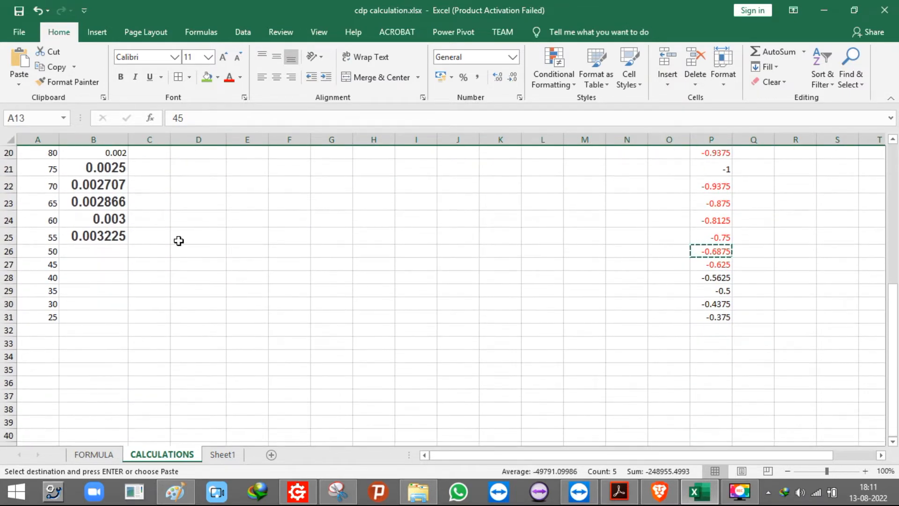
{"action": "left_click", "coordinate": [9, 203]}
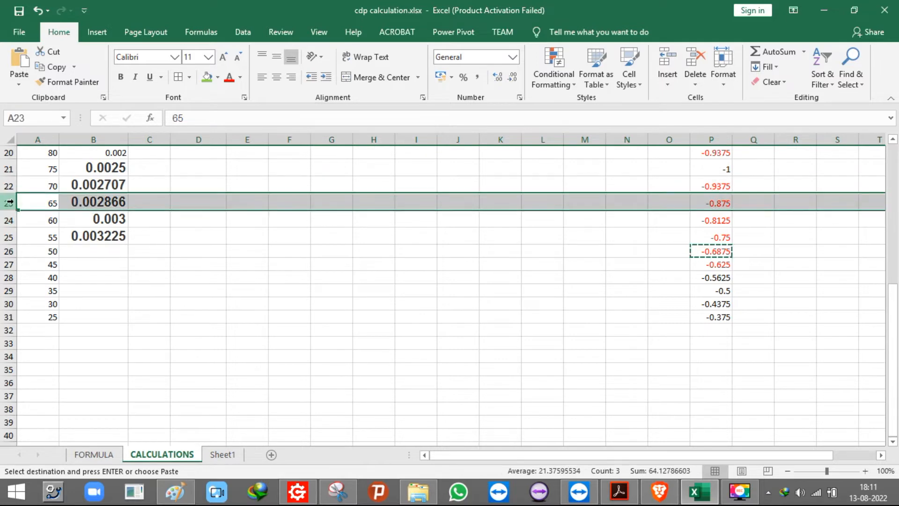
Copy the C coefficient in P24, -0.8125, into coefficient c of the Brave solver to check the strain in B23.
{"action": "left_click", "coordinate": [716, 220]}
{"action": "key", "text": "ctrl+c"}
{"action": "left_click", "coordinate": [659, 491]}
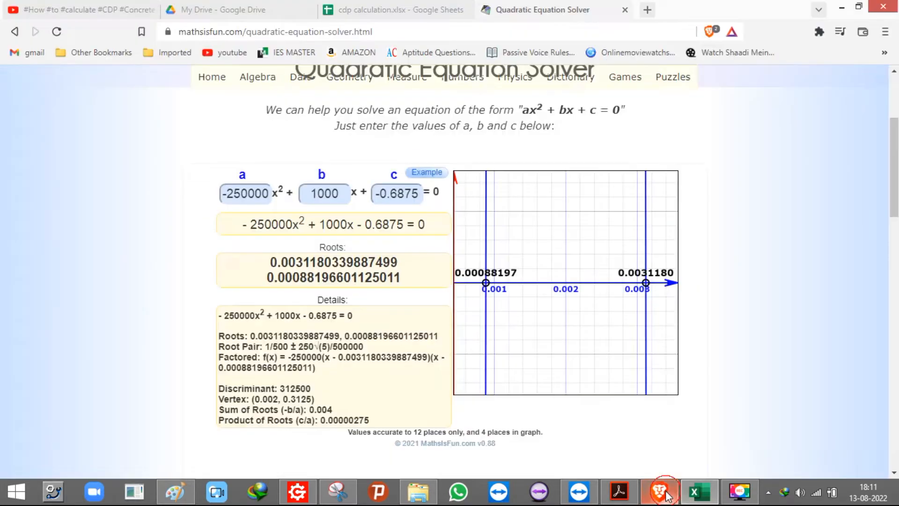
{"action": "left_click_drag", "start_coordinate": [428, 193], "coordinate": [328, 192]}
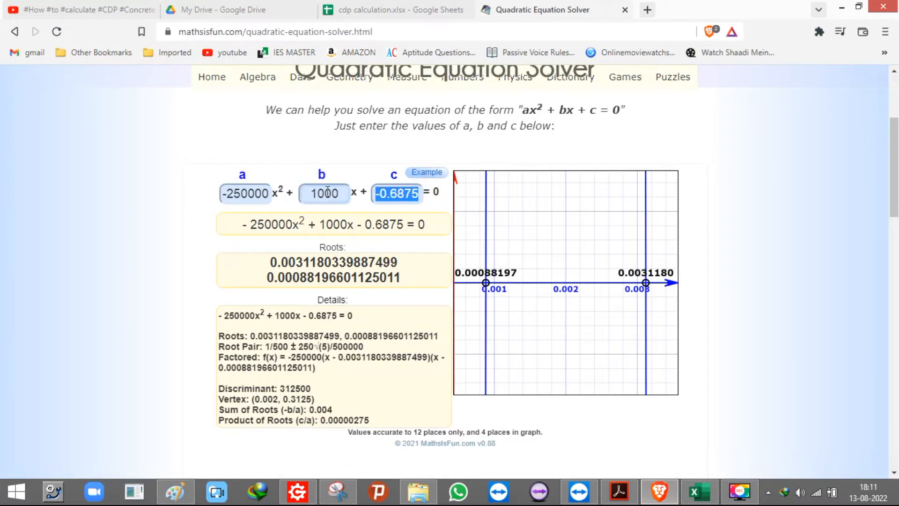
{"action": "key", "text": "ctrl+v"}
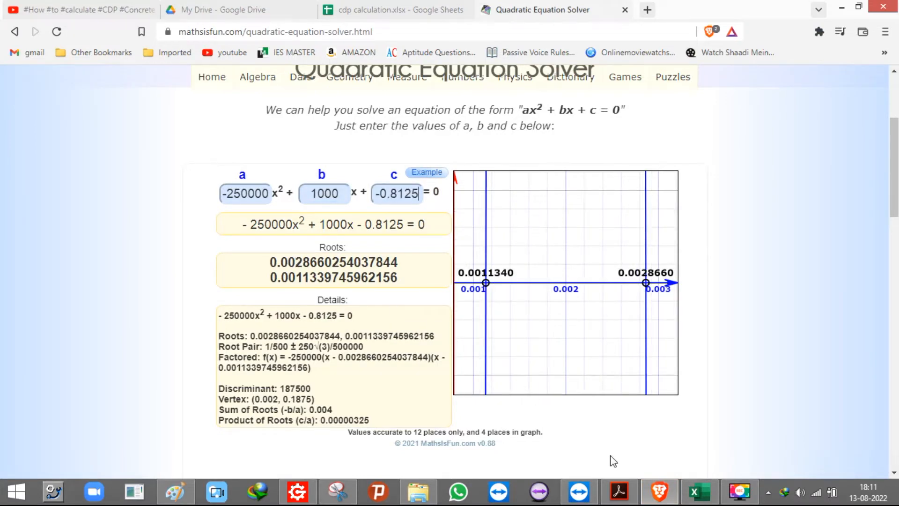
Copy the C coefficient in P25 of the Excel sheet, -0.75, into coefficient c of the Brave solver to check the strain in B24.
{"action": "left_click", "coordinate": [697, 493]}
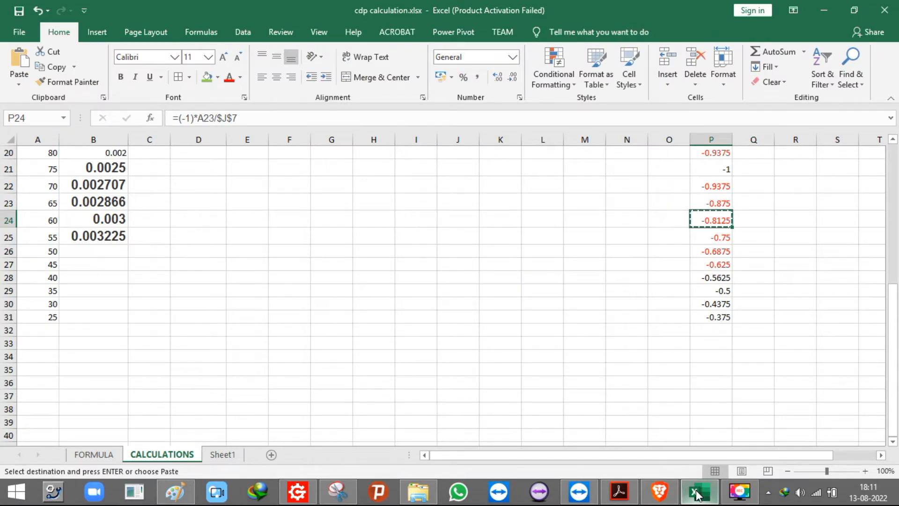
{"action": "left_click", "coordinate": [731, 235]}
{"action": "key", "text": "ctrl+c"}
{"action": "left_click", "coordinate": [700, 493]}
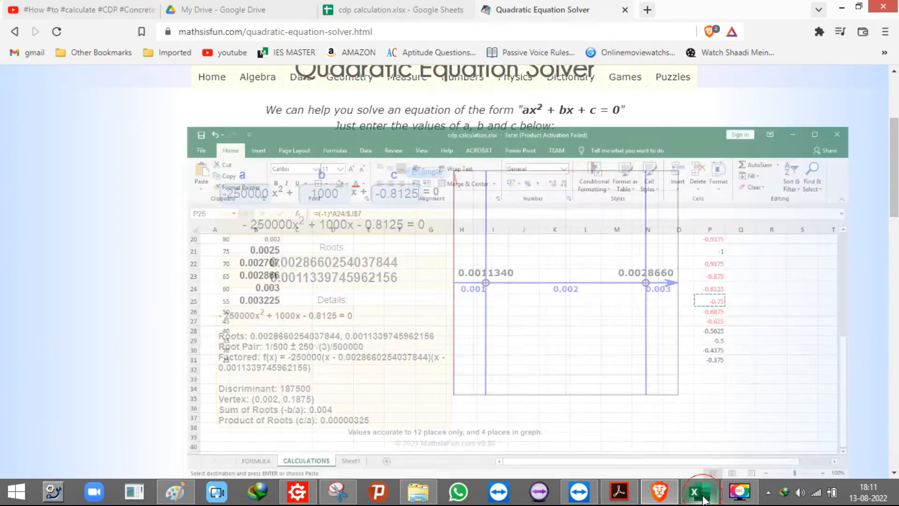
{"action": "left_click_drag", "start_coordinate": [419, 193], "coordinate": [349, 193]}
{"action": "key", "text": "ctrl+v"}
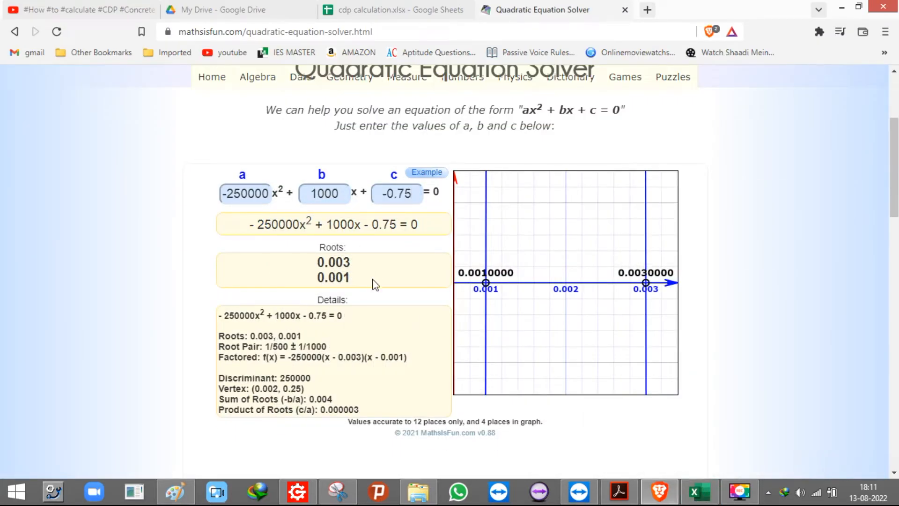
Copy the C coefficient in P26 of the Excel sheet, -0.6875, into coefficient c of the Brave solver for yield stress 55.
{"action": "left_click", "coordinate": [687, 487]}
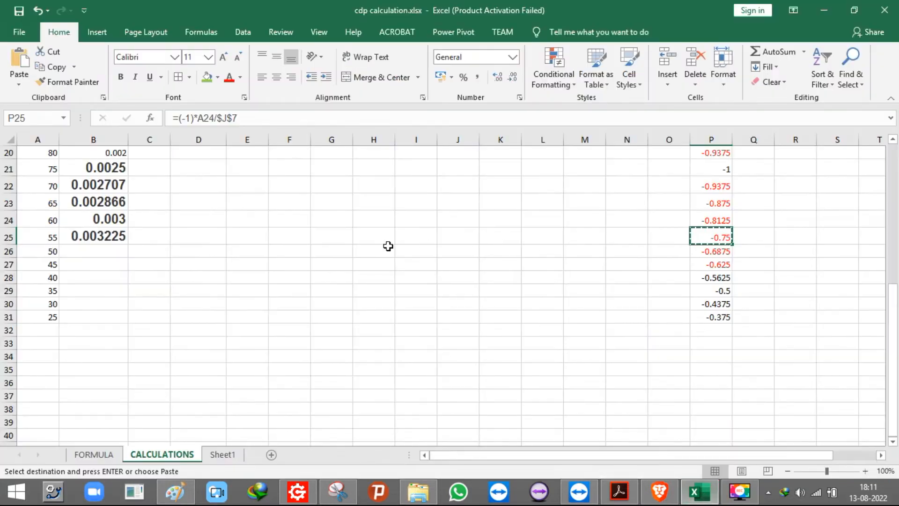
{"action": "left_click", "coordinate": [709, 251]}
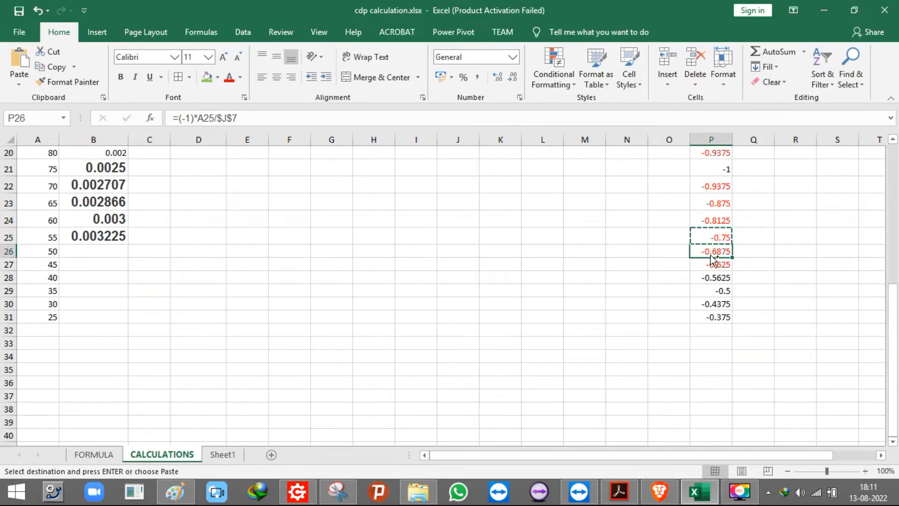
{"action": "left_click", "coordinate": [659, 491]}
{"action": "double_click", "coordinate": [397, 193]}
{"action": "key", "text": "ctrl+v"}
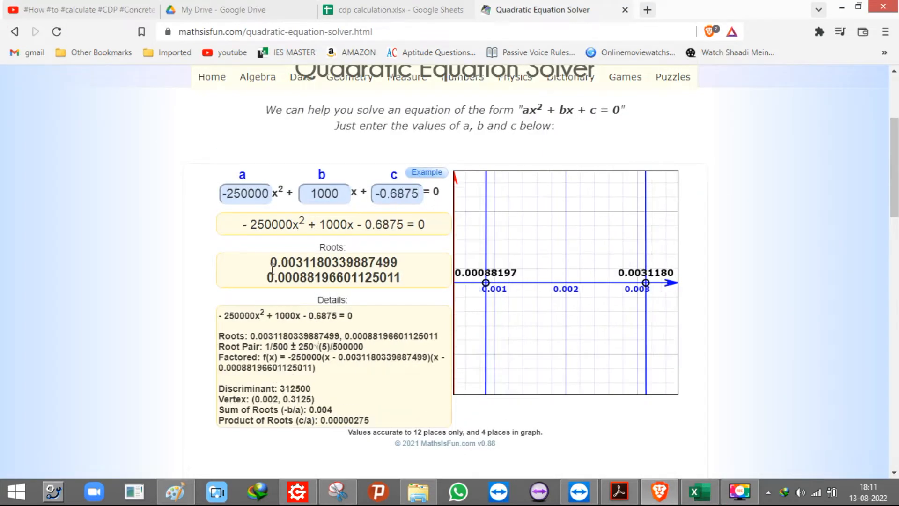
Replace the total strain in B25 of the Excel sheet with the solver's larger root, 0.0031180339887499.
{"action": "left_click_drag", "start_coordinate": [269, 266], "coordinate": [424, 267]}
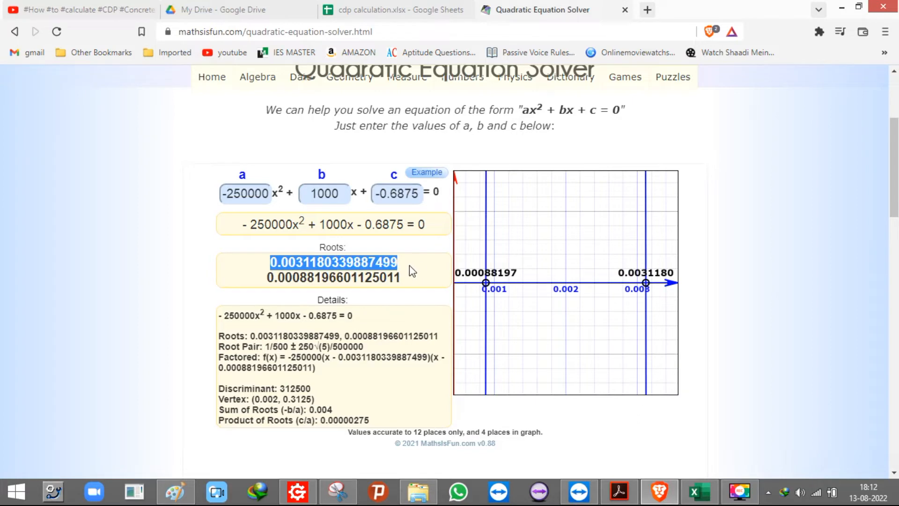
{"action": "left_click", "coordinate": [699, 491]}
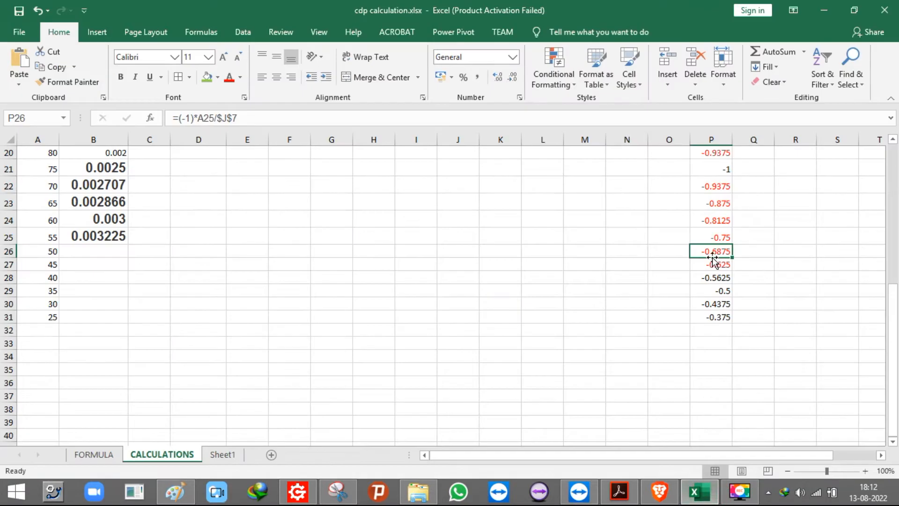
{"action": "left_click", "coordinate": [103, 235]}
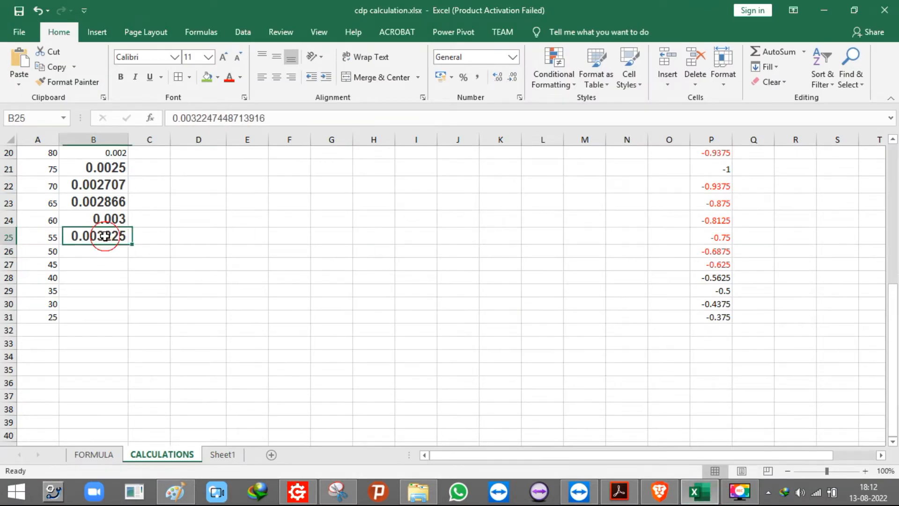
{"action": "key", "text": "ctrl+v"}
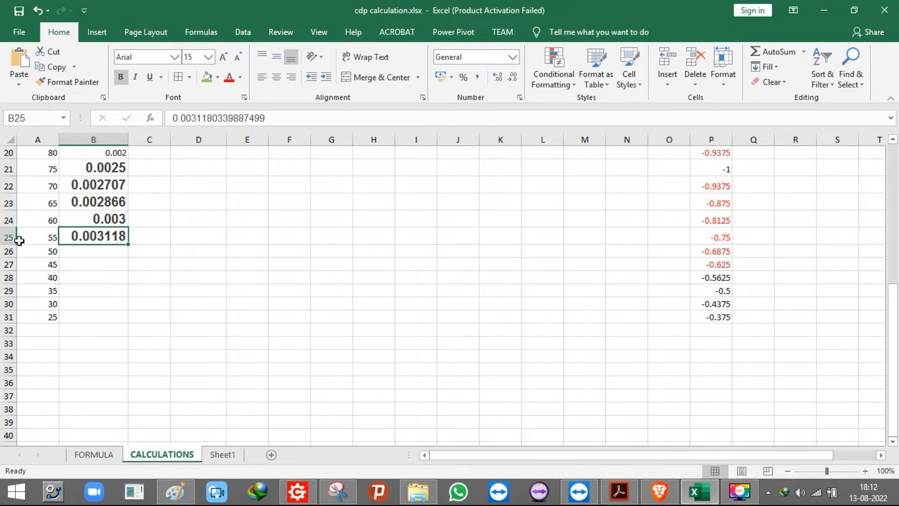
Copy the C coefficient in P27, -0.625, into coefficient c of the Brave solver for the descending yield stress 50.
{"action": "left_click_drag", "start_coordinate": [6, 244], "coordinate": [6, 248]}
{"action": "left_click", "coordinate": [7, 251]}
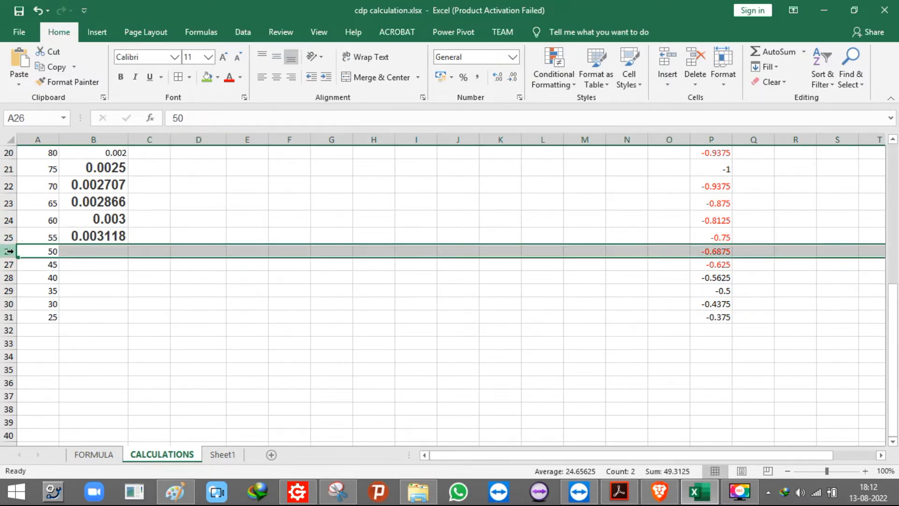
{"action": "left_click", "coordinate": [717, 254]}
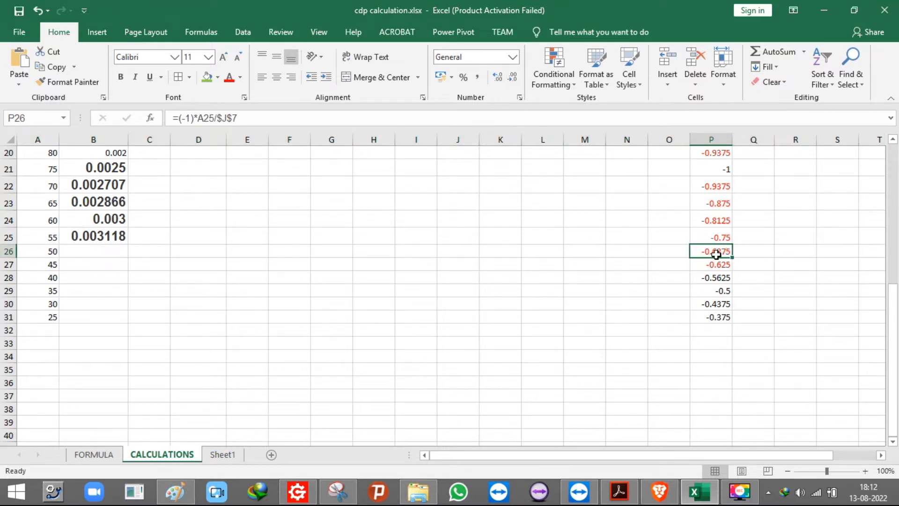
{"action": "left_click", "coordinate": [723, 263]}
{"action": "key", "text": "ctrl+c"}
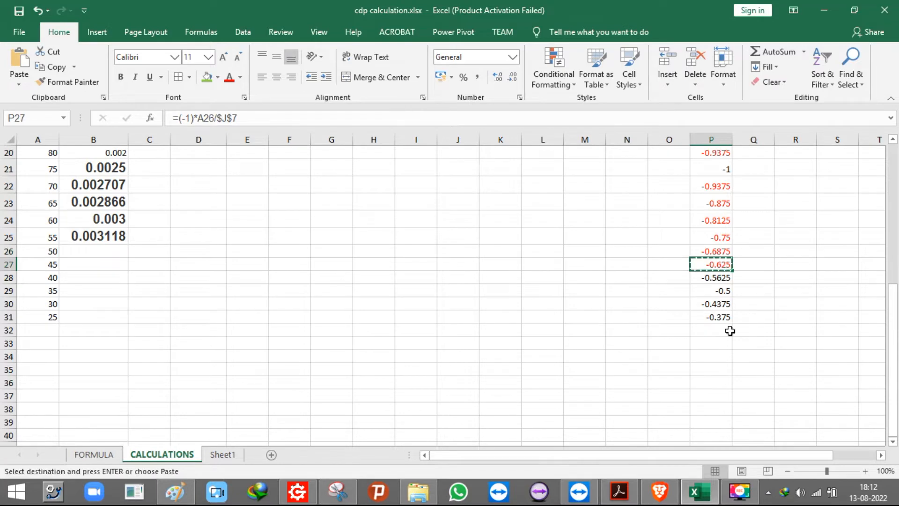
{"action": "left_click", "coordinate": [660, 492]}
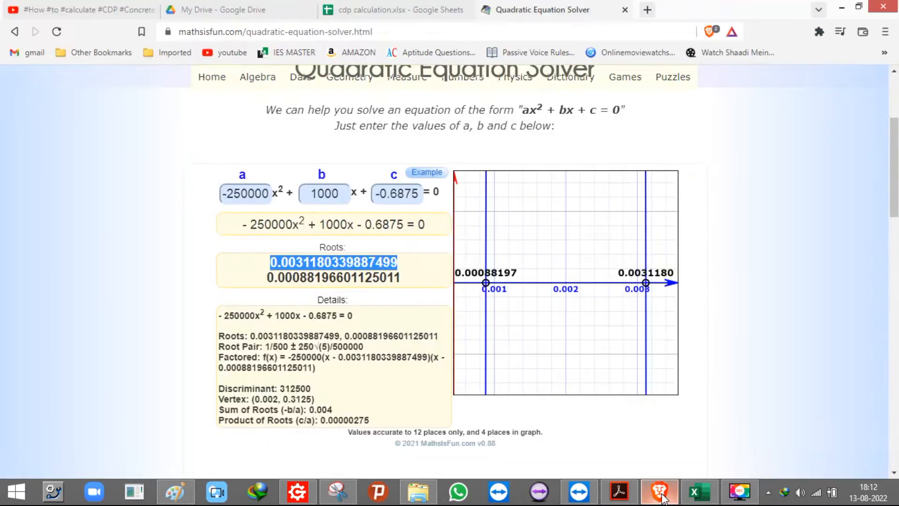
{"action": "left_click", "coordinate": [416, 194]}
{"action": "left_click_drag", "start_coordinate": [416, 194], "coordinate": [329, 202]}
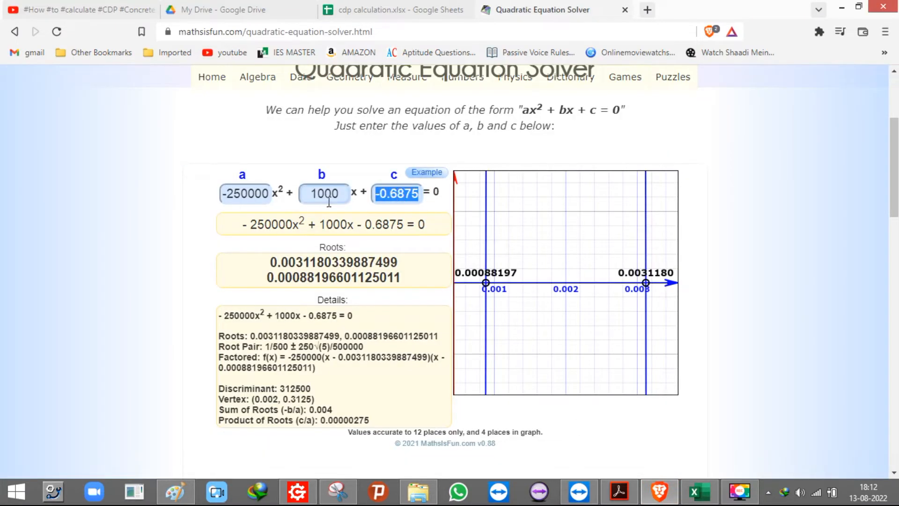
{"action": "key", "text": "ctrl+v"}
Copy the solver's larger root, 0.0032247448713916, into the Excel sheet as the total strain in B26.
{"action": "left_click_drag", "start_coordinate": [271, 263], "coordinate": [418, 263]}
{"action": "left_click", "coordinate": [698, 491]}
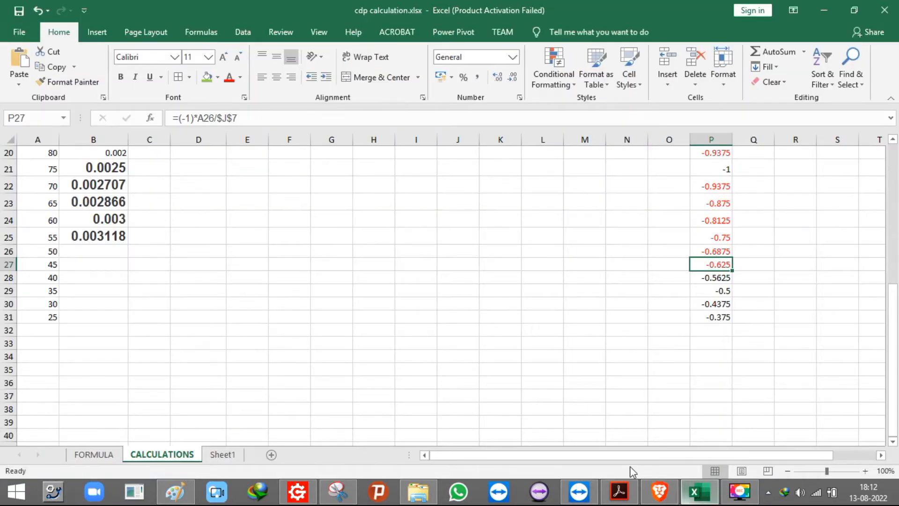
{"action": "left_click", "coordinate": [116, 251]}
{"action": "key", "text": "ctrl+v"}
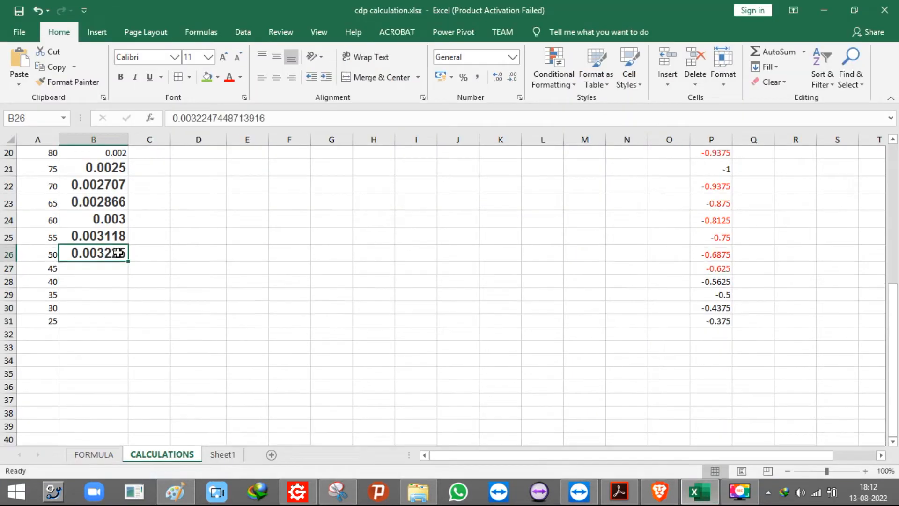
Copy the C coefficient in P28, -0.5625, into coefficient c of the Brave solver for the descending yield stress 45.
{"action": "left_click", "coordinate": [710, 281]}
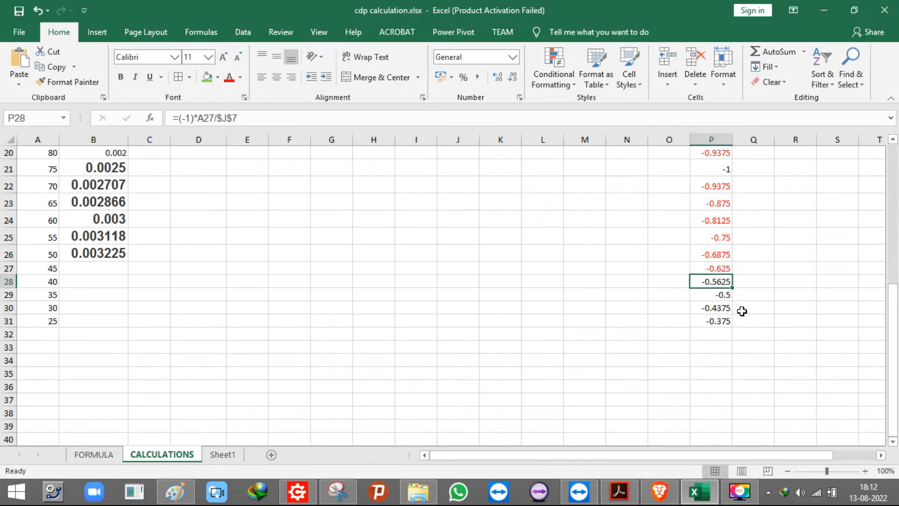
{"action": "key", "text": "ctrl+c"}
{"action": "left_click", "coordinate": [659, 491]}
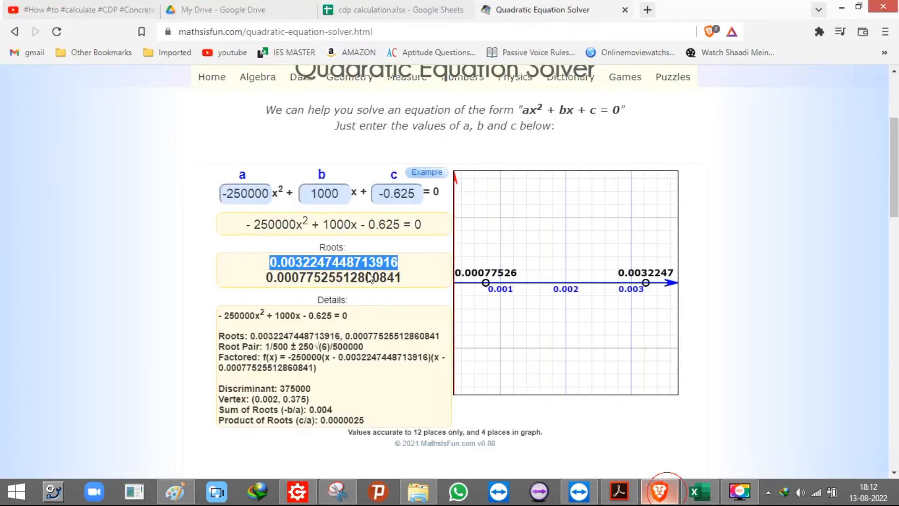
{"action": "left_click", "coordinate": [387, 196]}
{"action": "key", "text": "ctrl+a"}
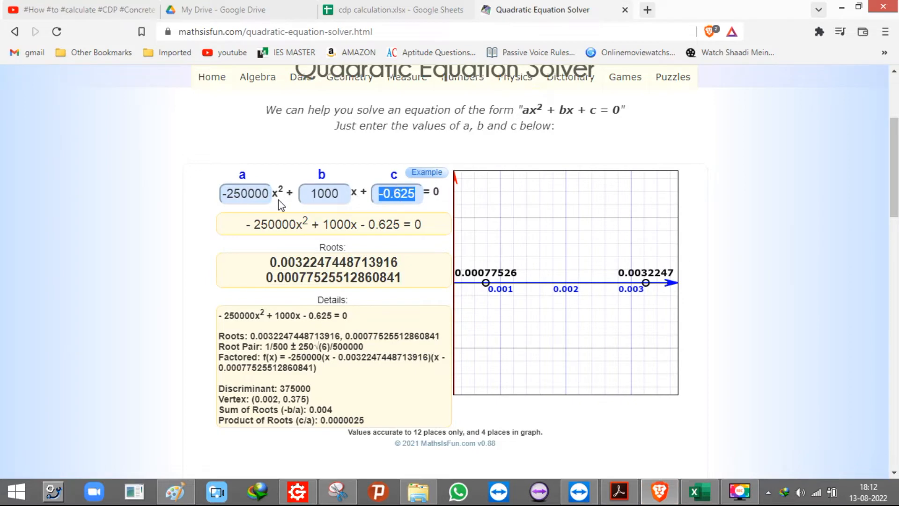
{"action": "key", "text": "ctrl+v"}
Copy the solver's larger root, 0.0033228756555323, into B27 of the Excel sheet as the total strain.
{"action": "left_click_drag", "start_coordinate": [266, 265], "coordinate": [406, 262]}
{"action": "left_click", "coordinate": [676, 487]}
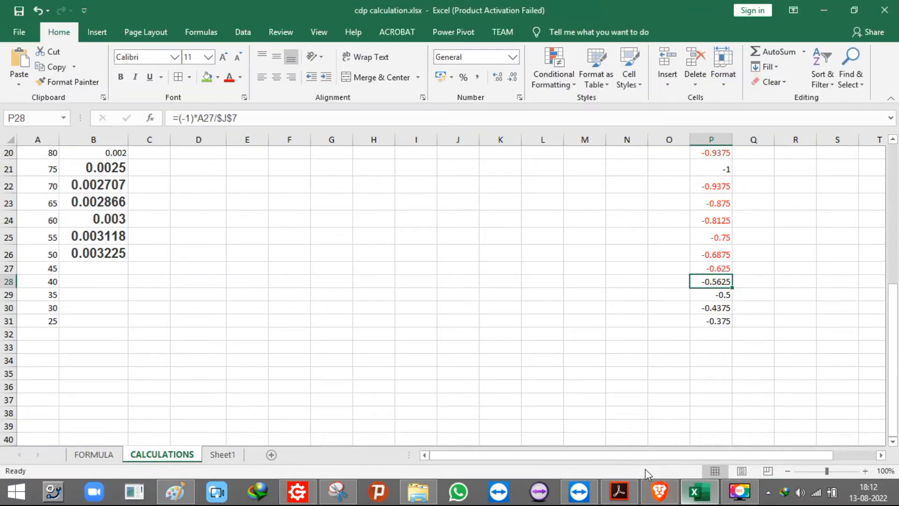
{"action": "left_click", "coordinate": [99, 267]}
{"action": "key", "text": "ctrl+v"}
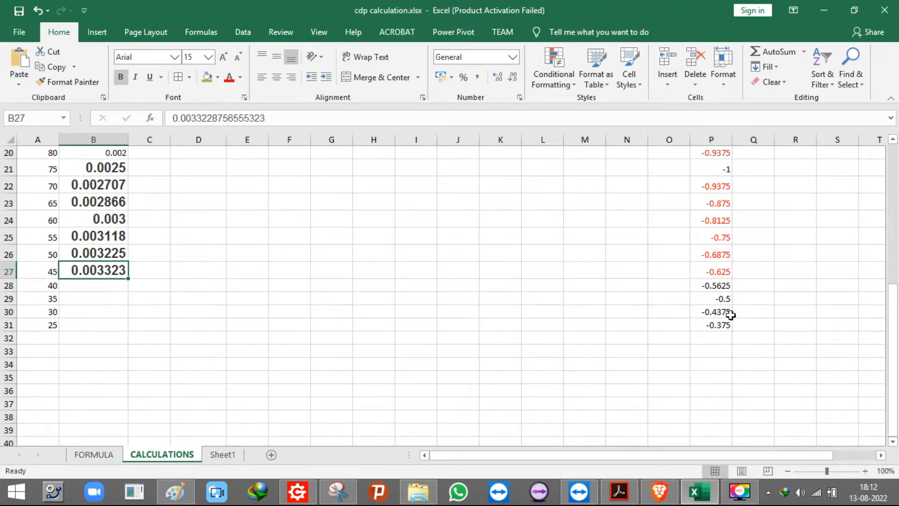
Set coefficient c of the Brave solver to -0.5 from P29 for the descending yield stress 40.
{"action": "left_click", "coordinate": [724, 300]}
{"action": "key", "text": "ctrl+c"}
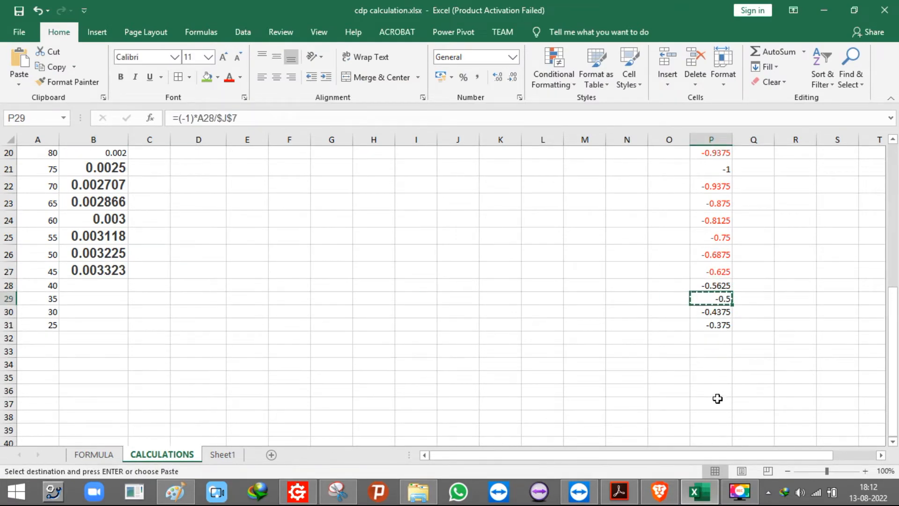
{"action": "left_click", "coordinate": [670, 491]}
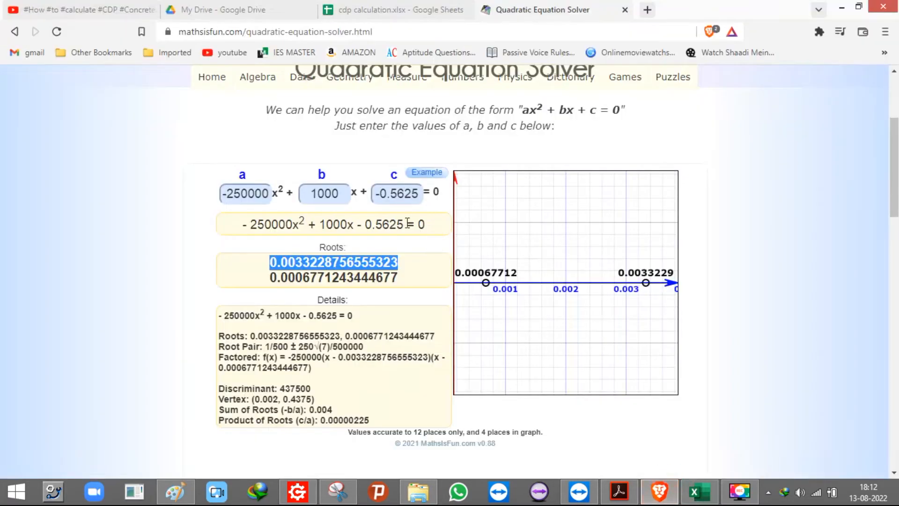
{"action": "left_click_drag", "start_coordinate": [397, 194], "coordinate": [601, 197]}
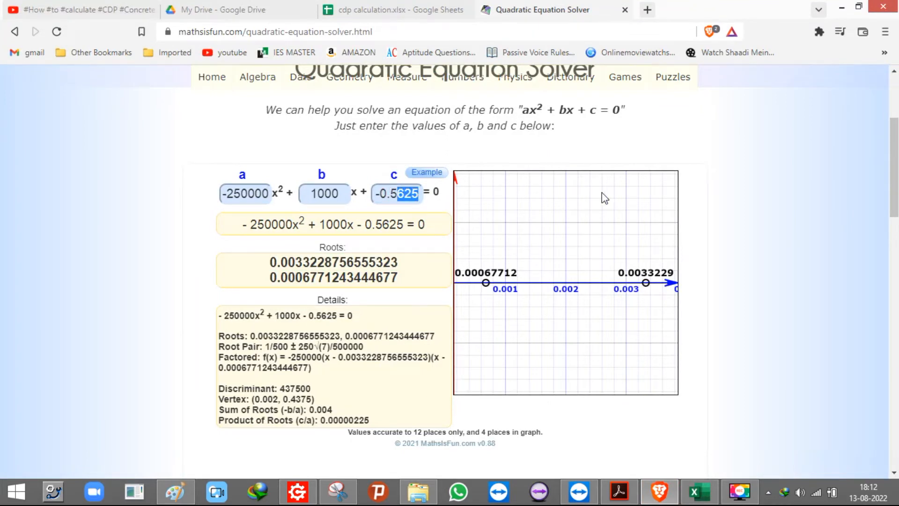
{"action": "key", "text": "BackSpace"}
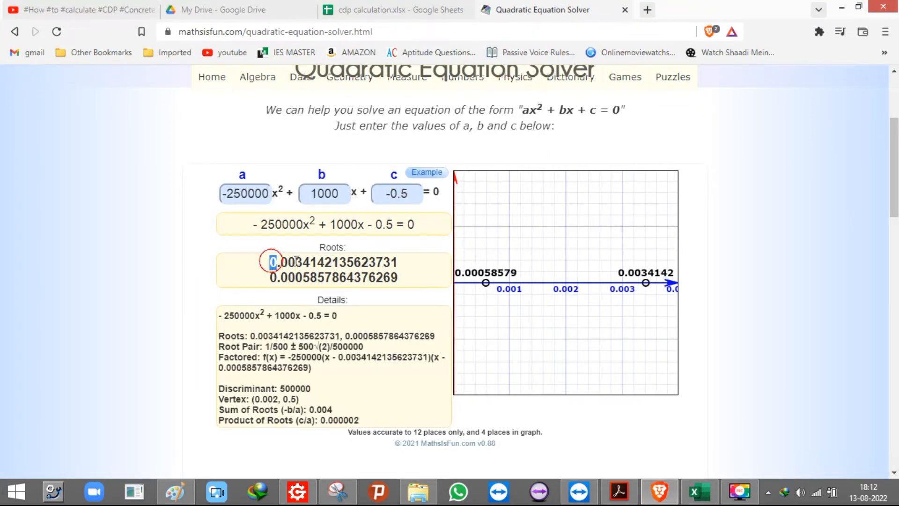
Copy the solver's larger root, 0.0034142135623731, into B28 of the Excel sheet as the total strain.
{"action": "left_click_drag", "start_coordinate": [274, 261], "coordinate": [422, 263]}
{"action": "left_click", "coordinate": [699, 491]}
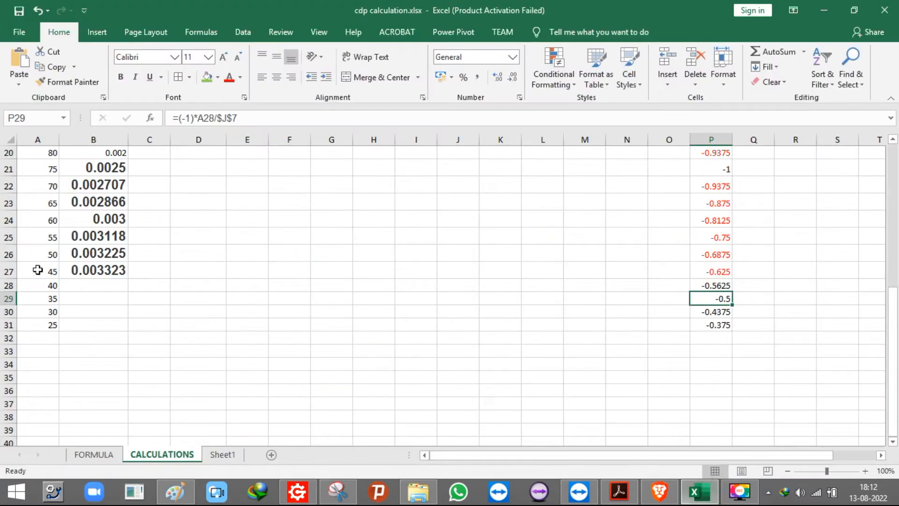
{"action": "left_click", "coordinate": [85, 291]}
{"action": "key", "text": "ctrl+v"}
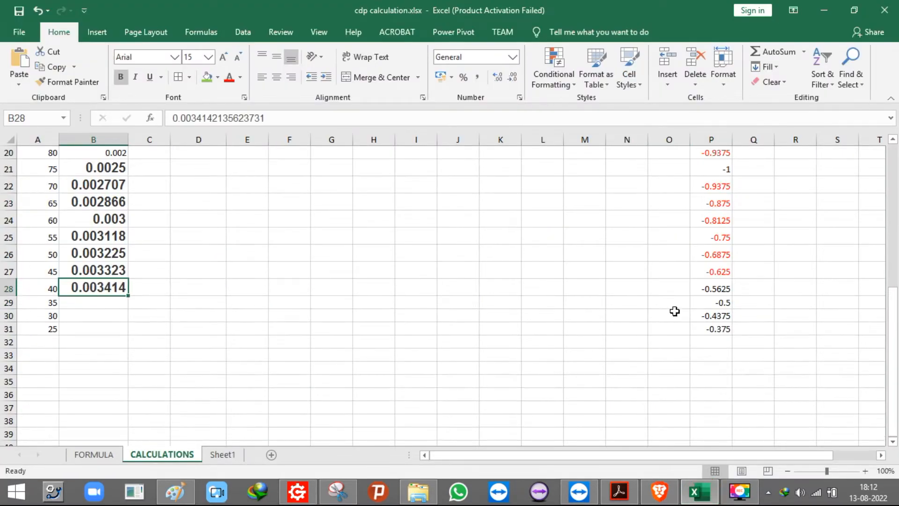
Copy the C coefficient in P30, -0.4375, into coefficient c of the Brave solver for yield stress 35.
{"action": "left_click", "coordinate": [718, 311]}
{"action": "key", "text": "ctrl+c"}
{"action": "left_click", "coordinate": [702, 494]}
{"action": "left_click", "coordinate": [380, 196]}
{"action": "key", "text": "ctrl+a"}
{"action": "key", "text": "ctrl+v"}
Copy the solver's larger root, 0.0035, into B29 of the Excel sheet as the total strain.
{"action": "double_click", "coordinate": [352, 263]}
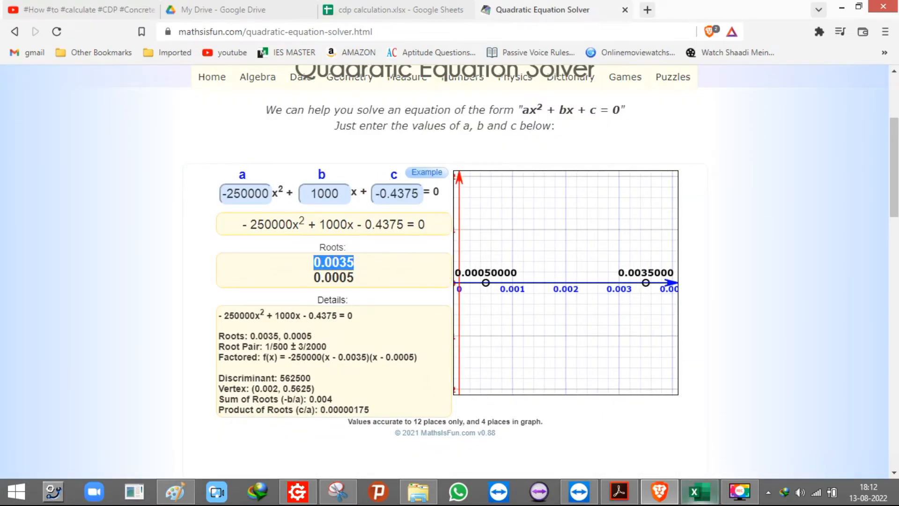
{"action": "key", "text": "ctrl+c"}
{"action": "key", "text": "alt+Tab"}
{"action": "left_click", "coordinate": [111, 305]}
{"action": "key", "text": "ctrl+v"}
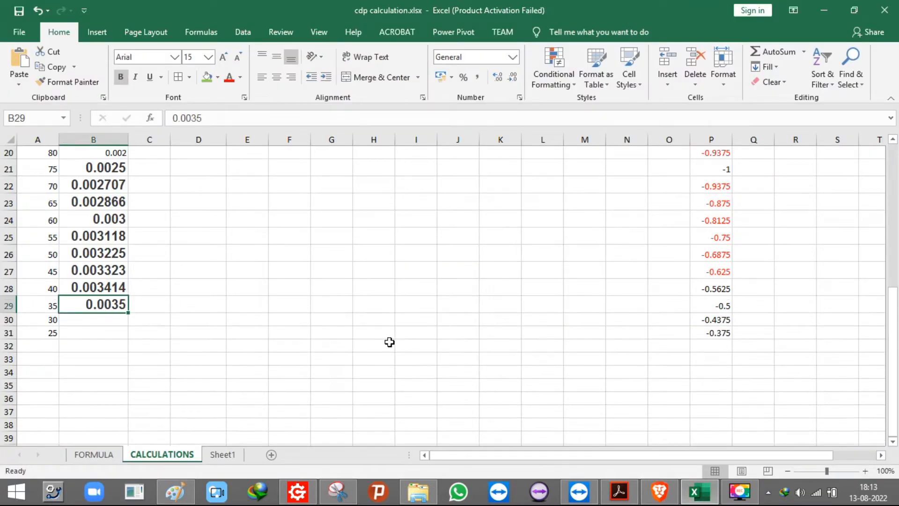
Set coefficient c of the Brave solver to -0.375 from P31 for yield stress 30.
{"action": "left_click", "coordinate": [716, 334]}
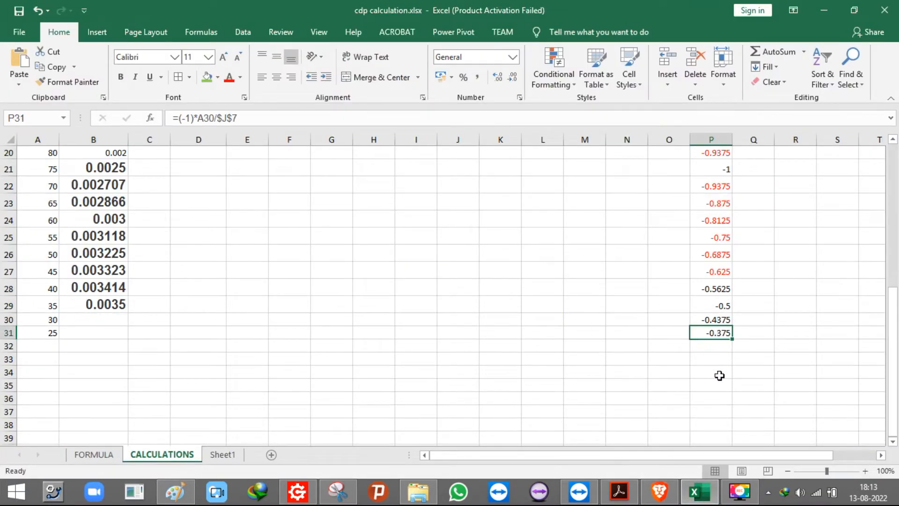
{"action": "key", "text": "ctrl+c"}
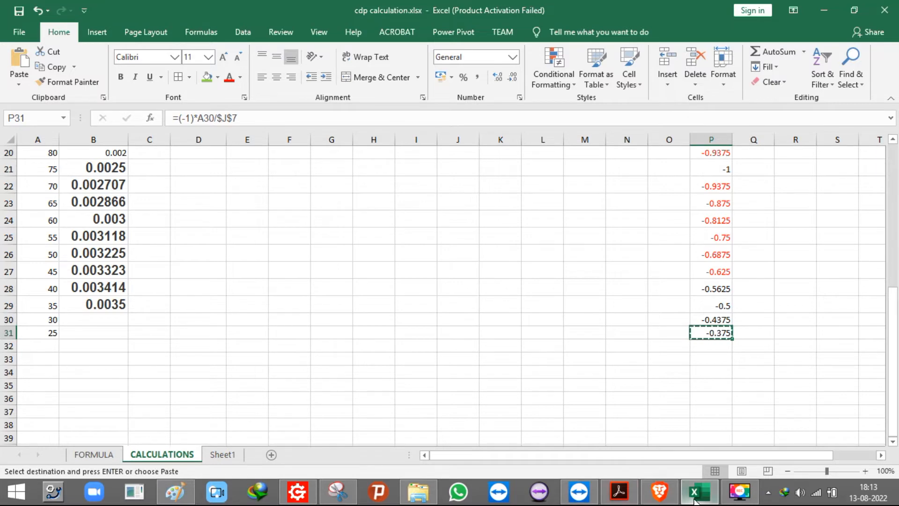
{"action": "key", "text": "alt+Tab"}
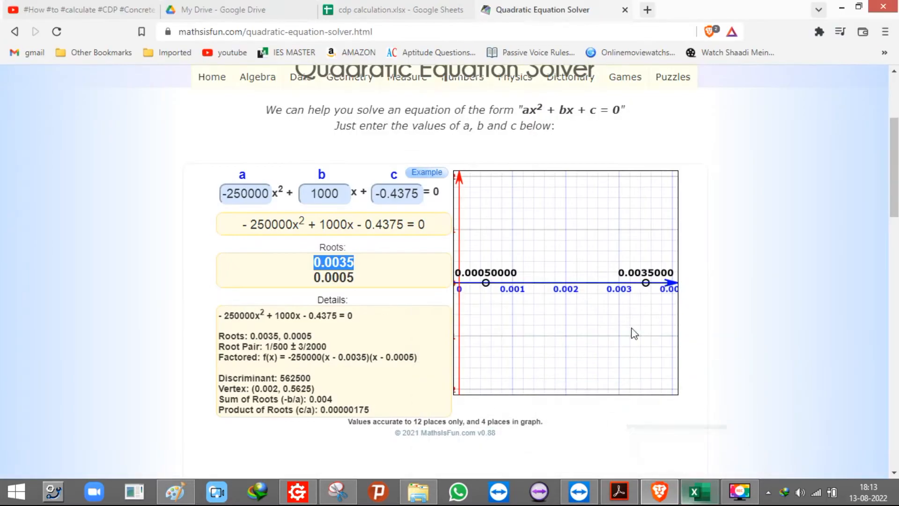
{"action": "double_click", "coordinate": [392, 194]}
{"action": "left_click", "coordinate": [396, 195]}
{"action": "key", "text": "BackSpace"}
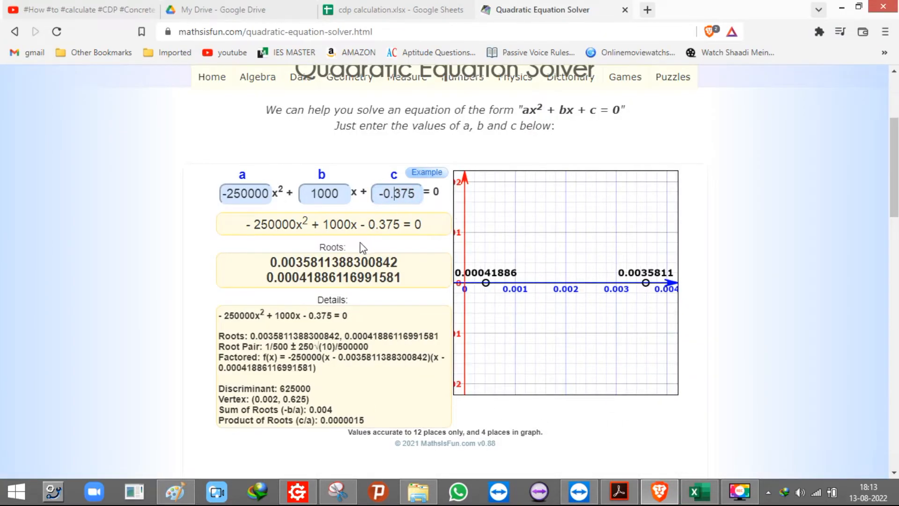
Copy the solver's larger root, 0.0035811388300842, into B30 of the Excel sheet as the total strain.
{"action": "left_click_drag", "start_coordinate": [266, 263], "coordinate": [422, 257]}
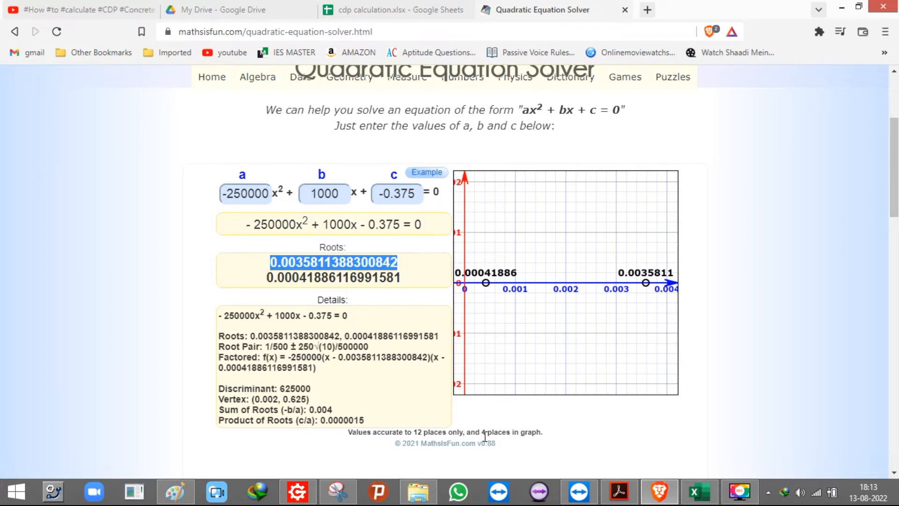
{"action": "left_click", "coordinate": [697, 492]}
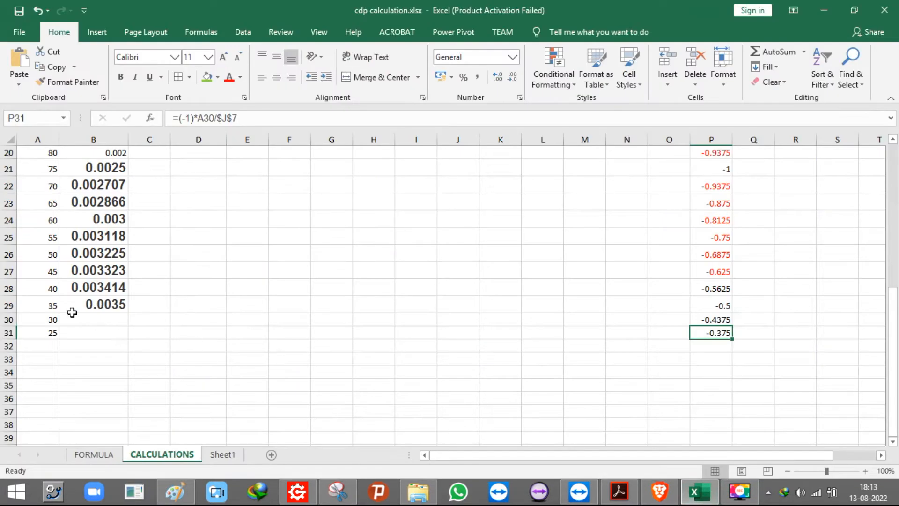
{"action": "left_click", "coordinate": [87, 321]}
{"action": "key", "text": "ctrl+v"}
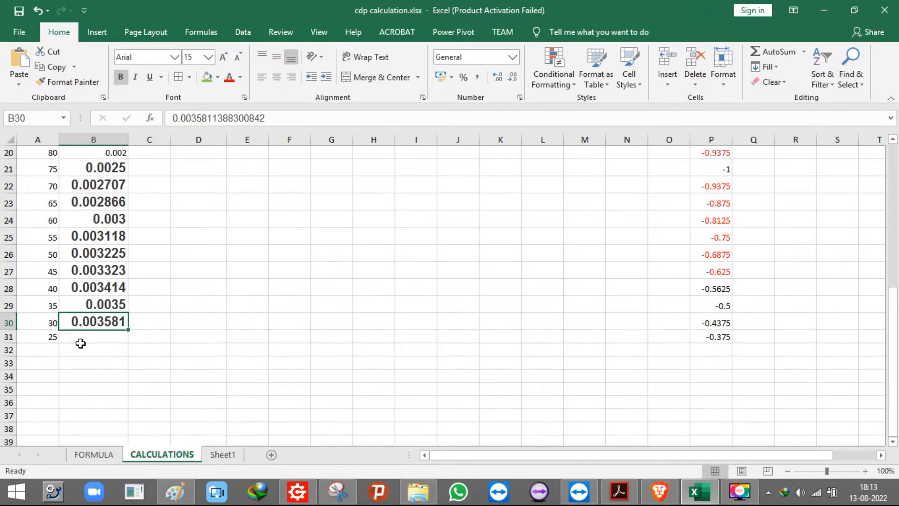
Clear the last yield stress, 25, from A31 so the compressive table ends at yield stress 30.
{"action": "left_click", "coordinate": [42, 337]}
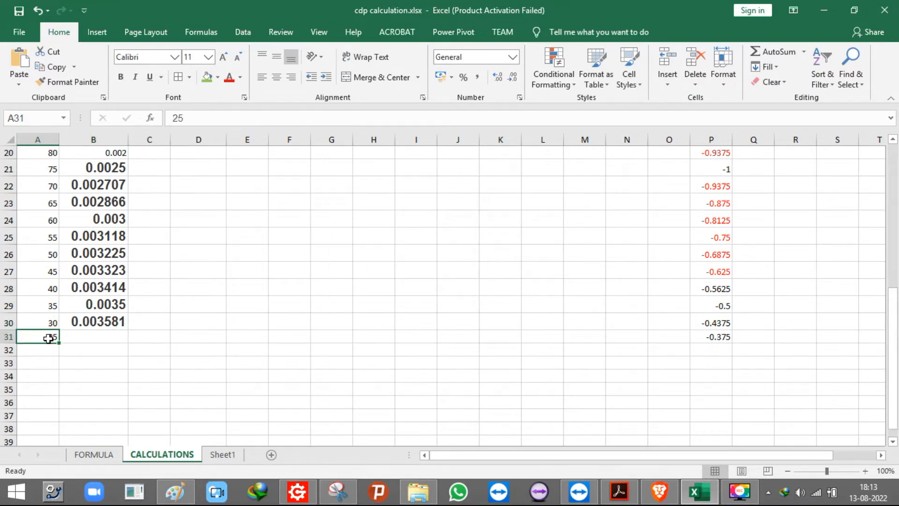
{"action": "left_click_drag", "start_coordinate": [47, 337], "coordinate": [61, 345]}
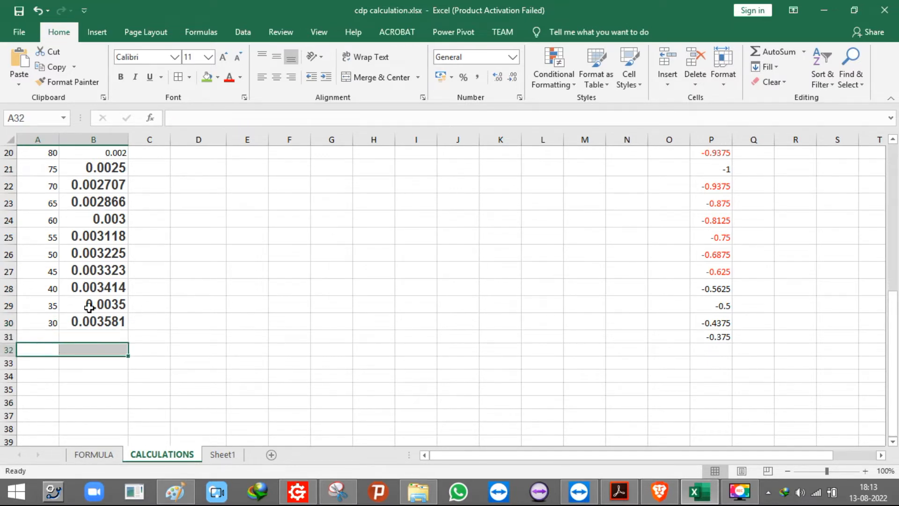
{"action": "left_click", "coordinate": [76, 320]}
Select the compressive yield stress and total strain data in A12:B30.
{"action": "scroll", "coordinate": [77, 320], "scroll_direction": "up", "scroll_amount": 7}
{"action": "scroll", "coordinate": [78, 215], "scroll_direction": "down", "scroll_amount": 3}
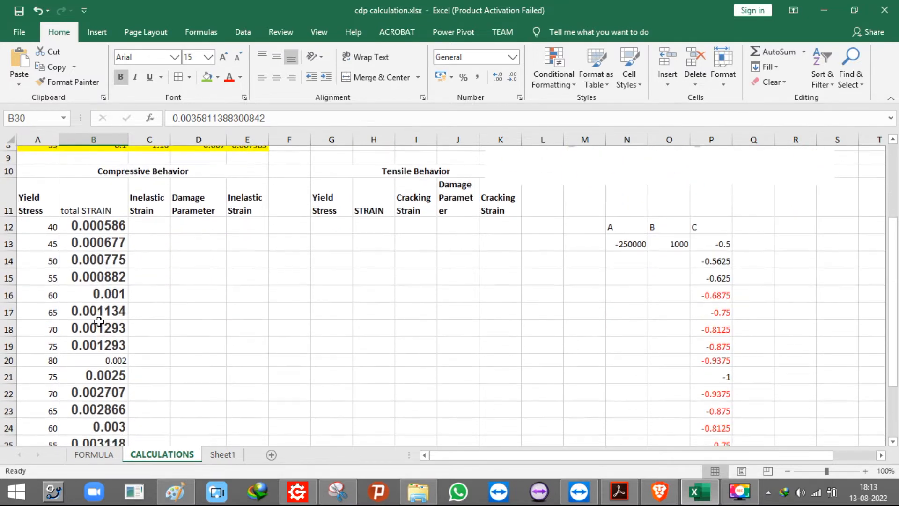
{"action": "left_click_drag", "start_coordinate": [47, 220], "coordinate": [73, 423]}
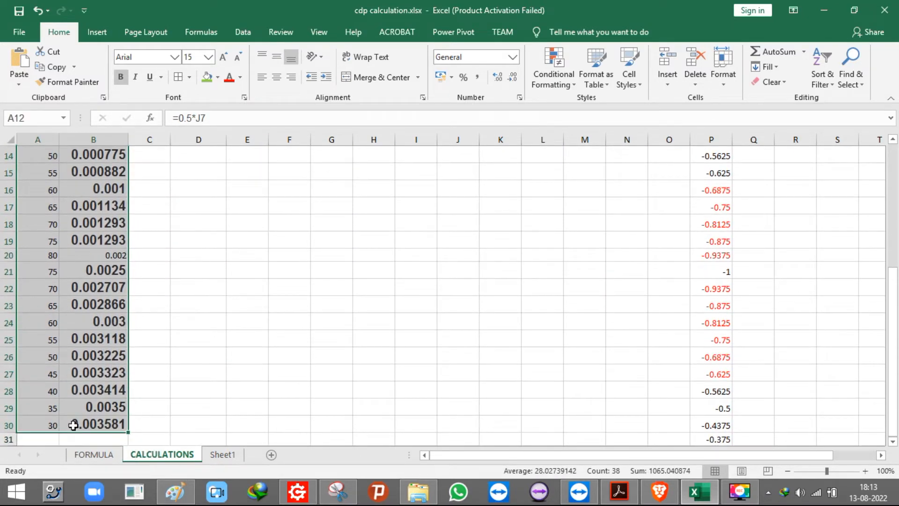
{"action": "scroll", "coordinate": [96, 180], "scroll_direction": "up", "scroll_amount": 5}
{"action": "scroll", "coordinate": [98, 182], "scroll_direction": "down", "scroll_amount": 3}
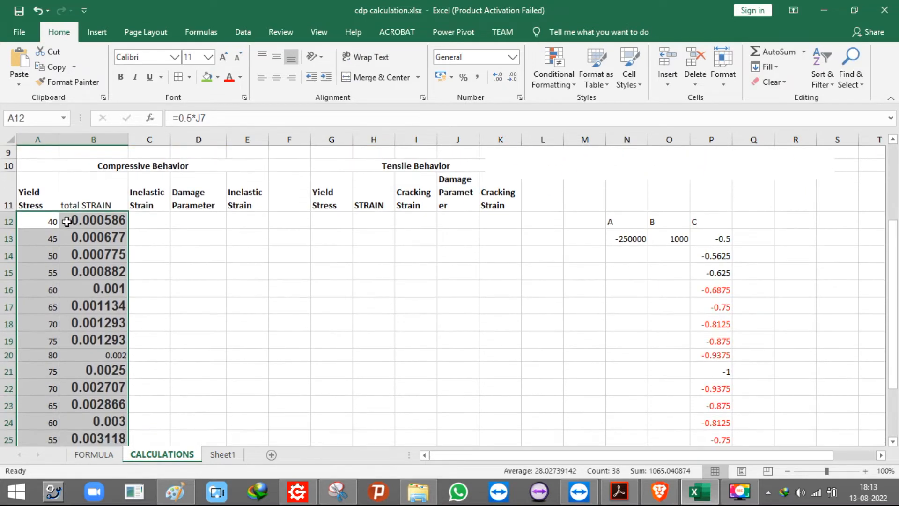
{"action": "scroll", "coordinate": [116, 217], "scroll_direction": "down", "scroll_amount": 4}
{"action": "scroll", "coordinate": [115, 216], "scroll_direction": "up", "scroll_amount": 7}
{"action": "scroll", "coordinate": [115, 217], "scroll_direction": "down", "scroll_amount": 3}
{"action": "left_click", "coordinate": [107, 32]}
{"action": "left_click", "coordinate": [430, 83]}
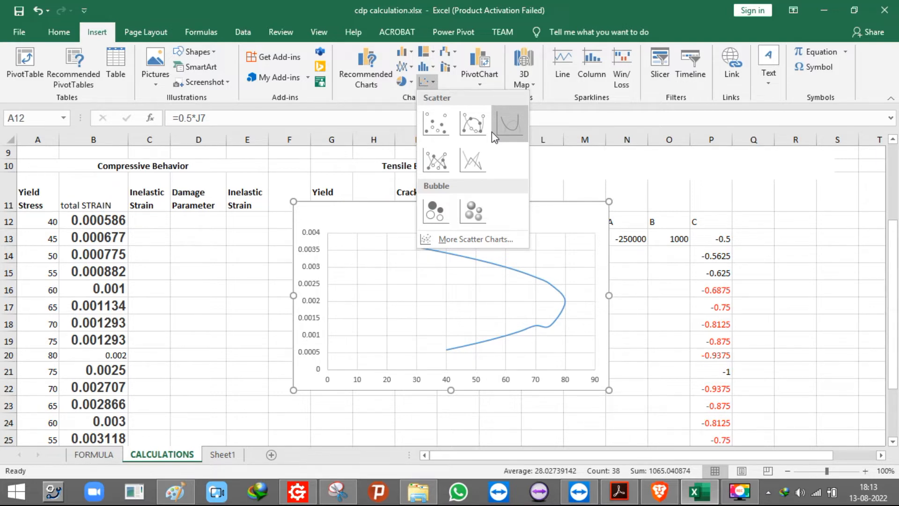
{"action": "left_click", "coordinate": [158, 215]}
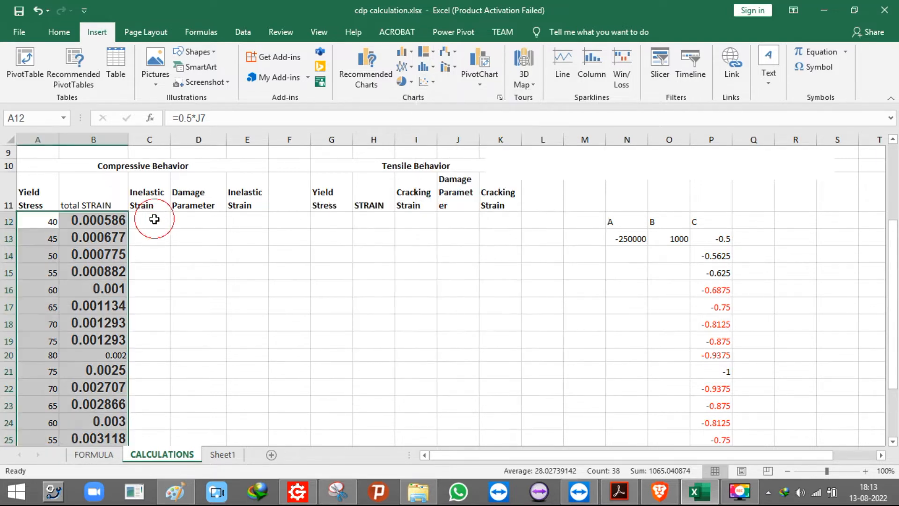
Enter the formula =A12 in C12 to repeat the first compressive yield stress beside its total strain.
{"action": "left_click", "coordinate": [150, 220]}
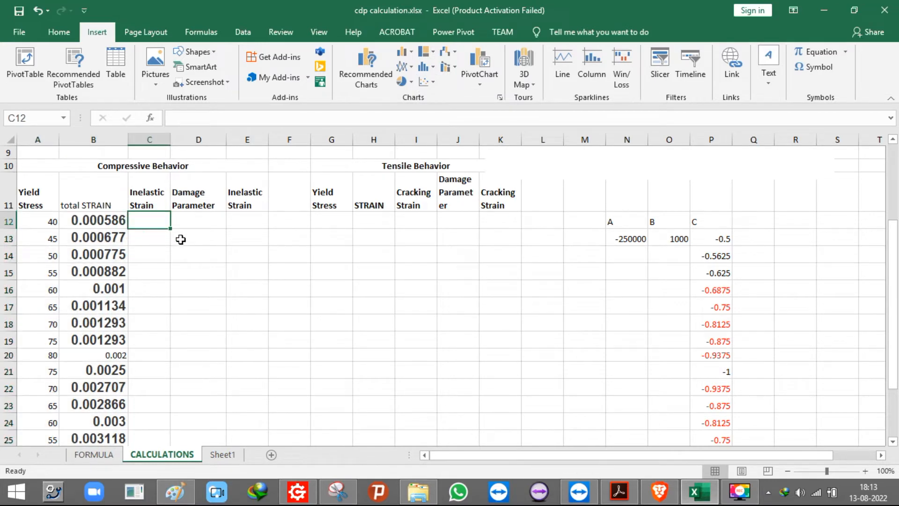
{"action": "type", "text": "="}
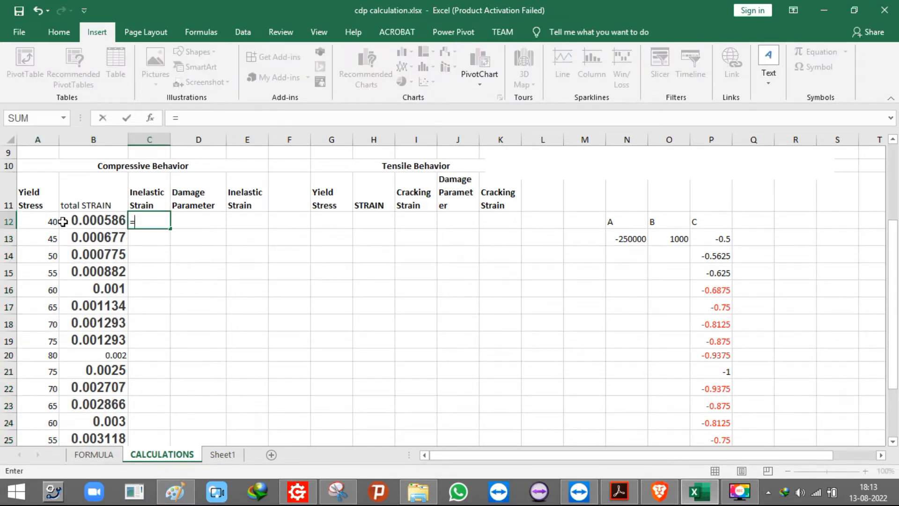
{"action": "left_click", "coordinate": [54, 218]}
{"action": "key", "text": "Return"}
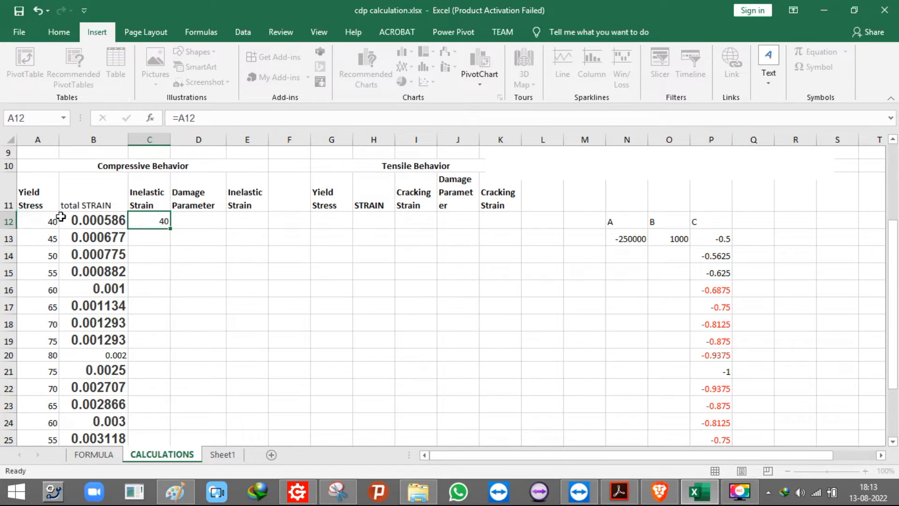
Clear the Inelastic Strain heading in C11 and fill the C12 formula down alongside all the strain values.
{"action": "left_click", "coordinate": [147, 189]}
{"action": "key", "text": "Delete"}
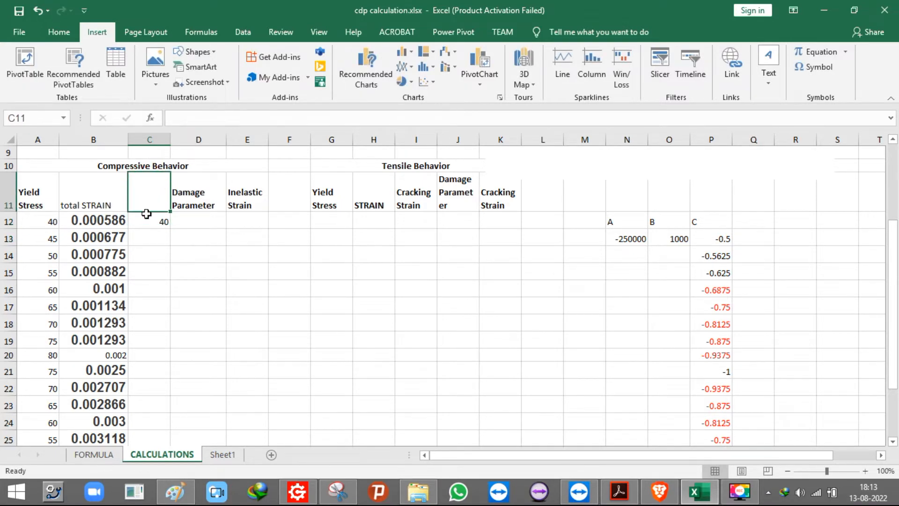
{"action": "left_click", "coordinate": [159, 222]}
{"action": "double_click", "coordinate": [171, 228]}
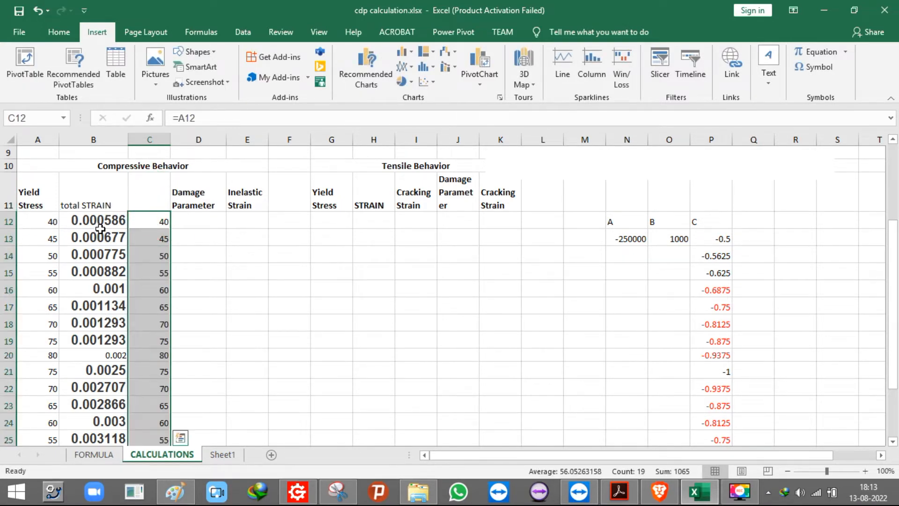
Plot the strain and stress values in B12:C30 as a Scatter with Smooth Lines chart and move it slightly up.
{"action": "left_click", "coordinate": [99, 224]}
{"action": "scroll", "coordinate": [153, 278], "scroll_direction": "down", "scroll_amount": 5}
{"action": "left_click", "coordinate": [157, 245], "text": "shift"}
{"action": "scroll", "coordinate": [174, 241], "scroll_direction": "up", "scroll_amount": 5}
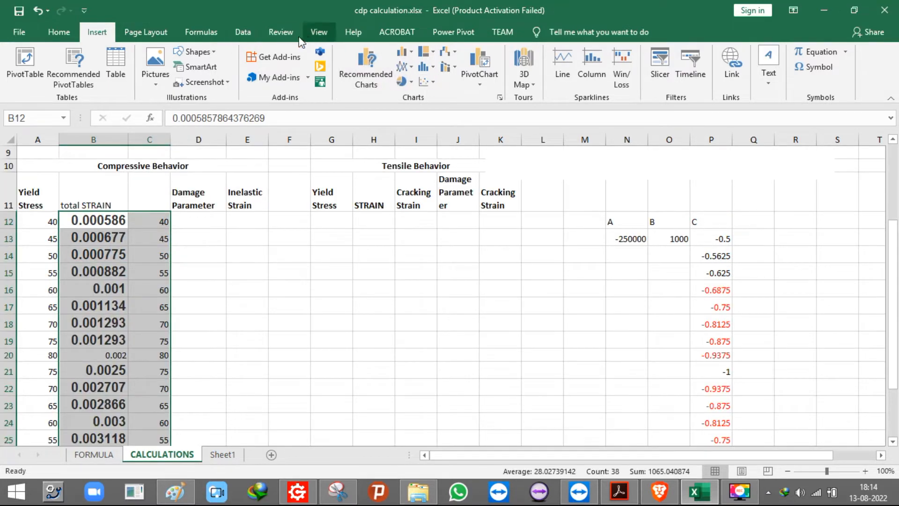
{"action": "left_click", "coordinate": [424, 82]}
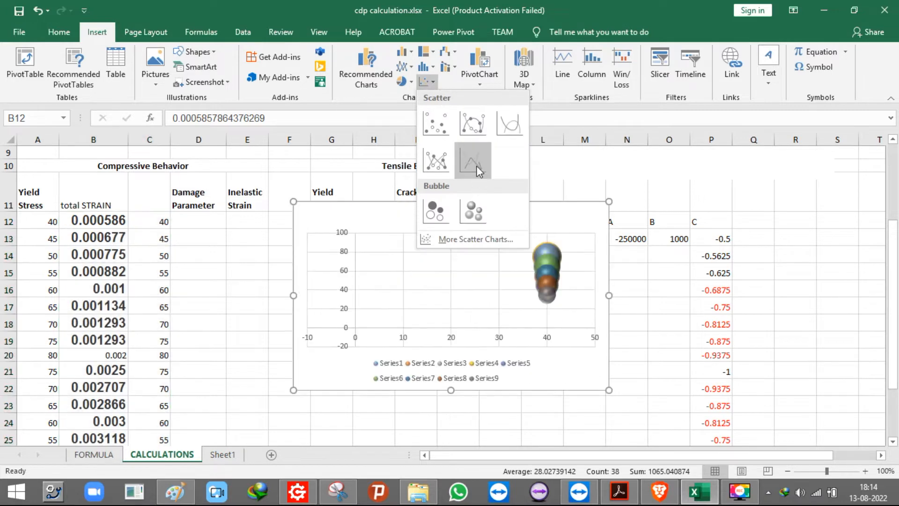
{"action": "left_click", "coordinate": [504, 125]}
{"action": "left_click", "coordinate": [512, 196]}
{"action": "left_click_drag", "start_coordinate": [511, 197], "coordinate": [512, 160]}
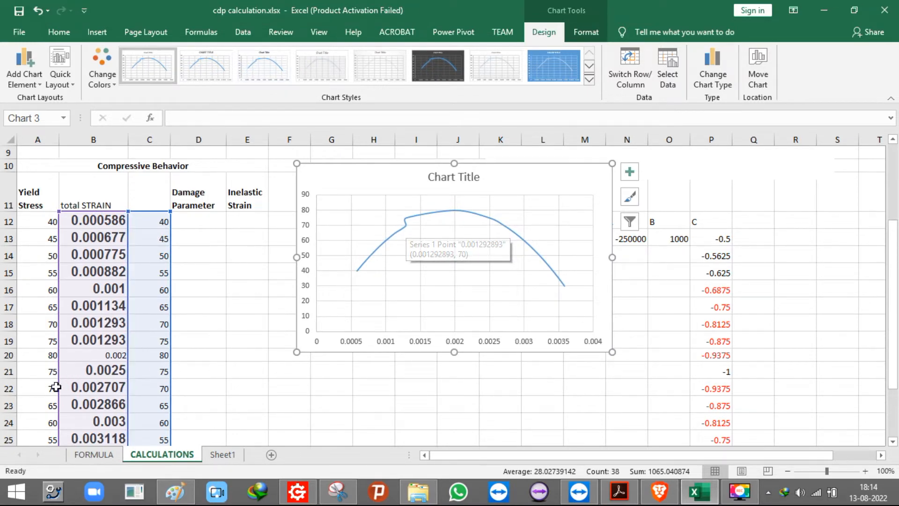
Copy the coefficient in P23 and solve the quadratic with c = -0.875 in the browser's Quadratic Equation Solver.
{"action": "left_click", "coordinate": [10, 389]}
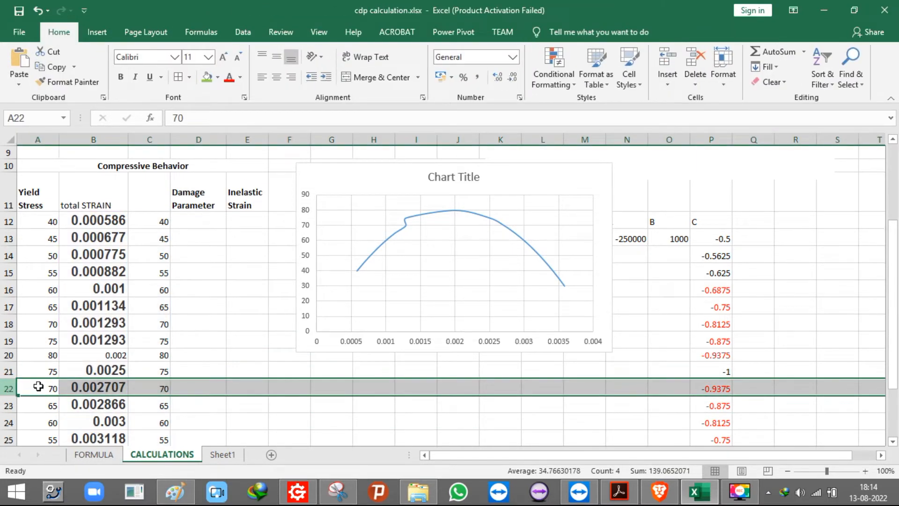
{"action": "mouse_move", "coordinate": [406, 228]}
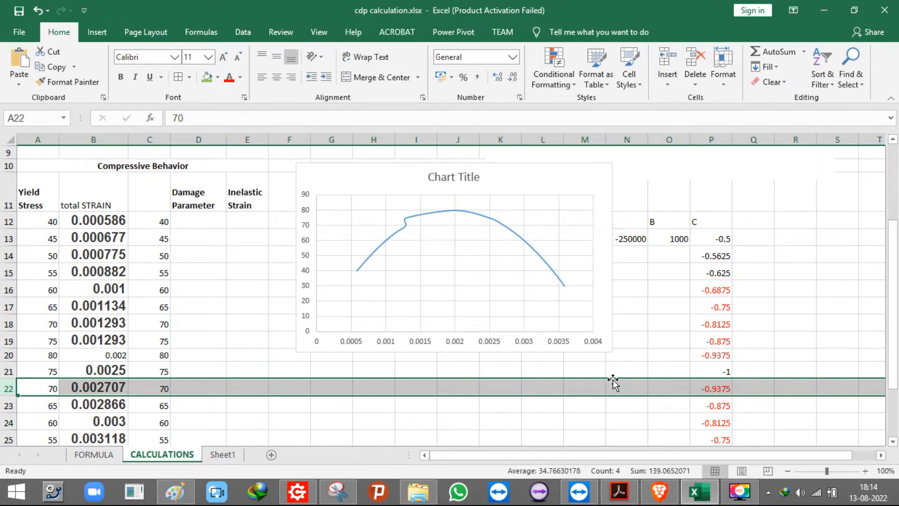
{"action": "left_click", "coordinate": [724, 409]}
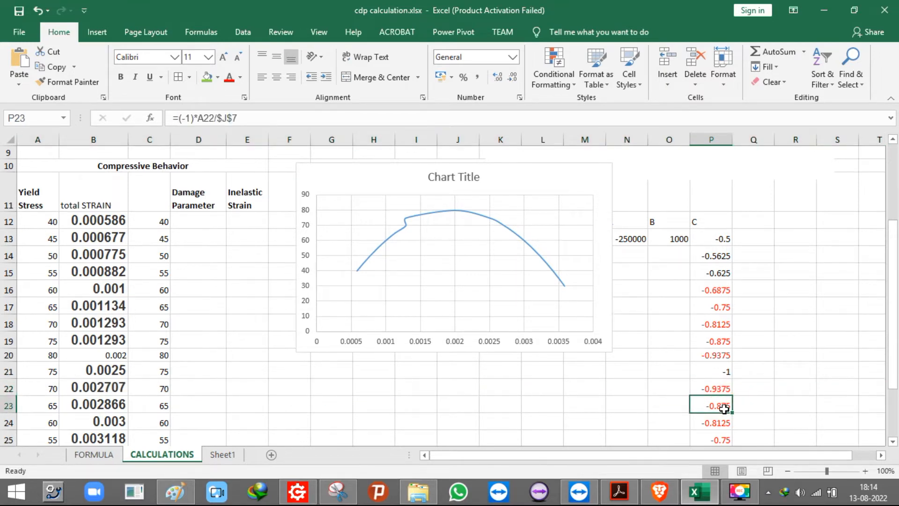
{"action": "key", "text": "ctrl+c"}
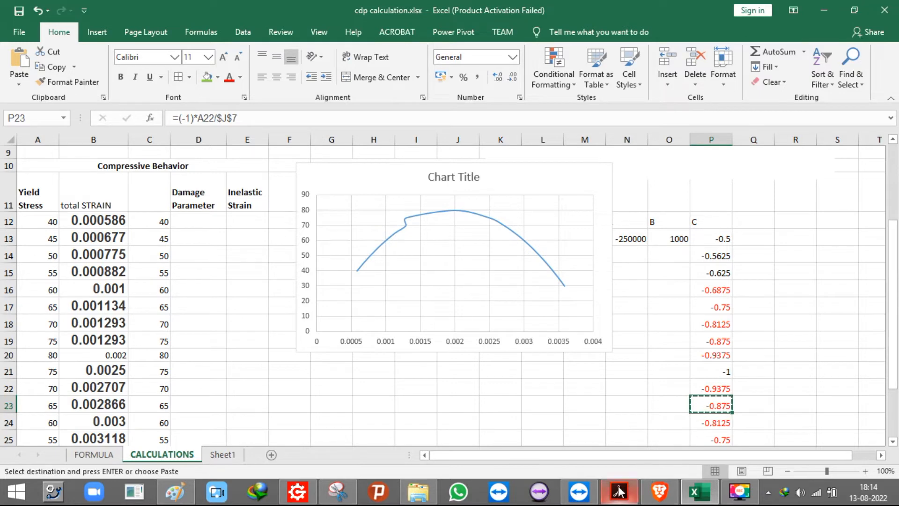
{"action": "mouse_move", "coordinate": [619, 490]}
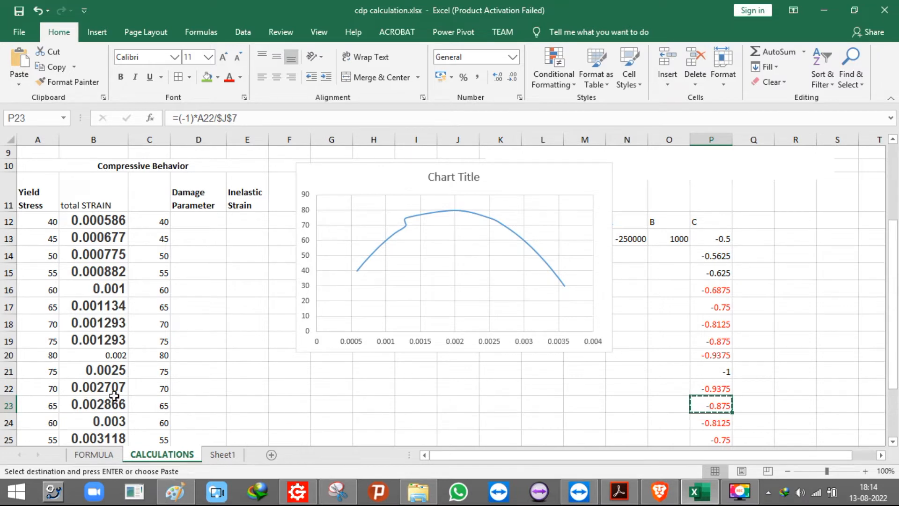
{"action": "left_click", "coordinate": [619, 491]}
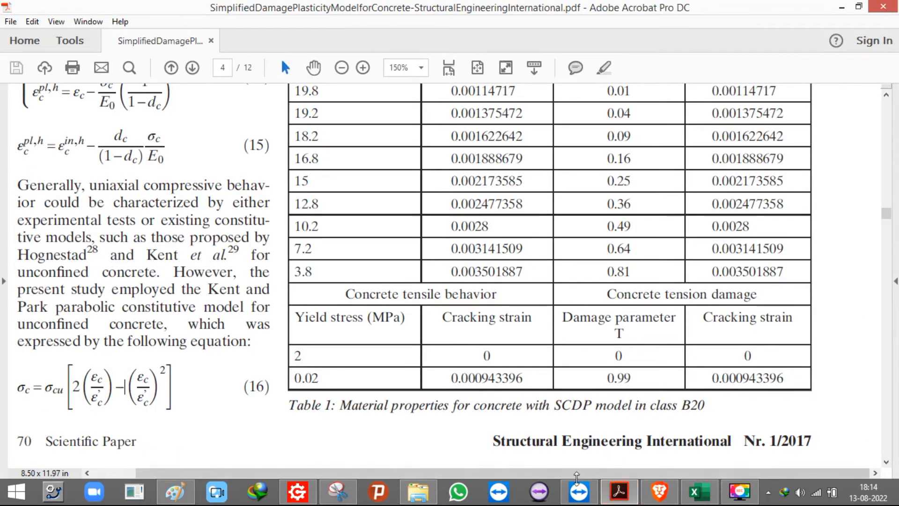
{"action": "left_click", "coordinate": [659, 491]}
{"action": "left_click", "coordinate": [403, 198]}
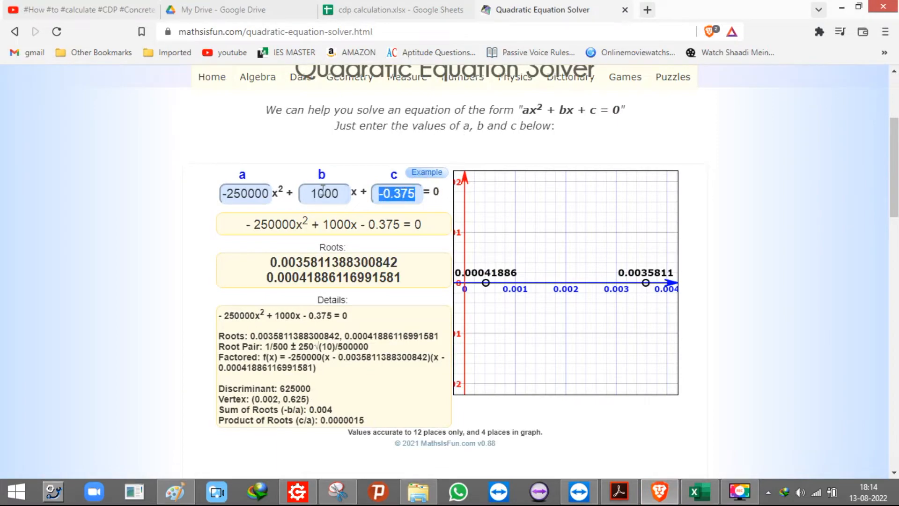
{"action": "type", "text": "-0.875"}
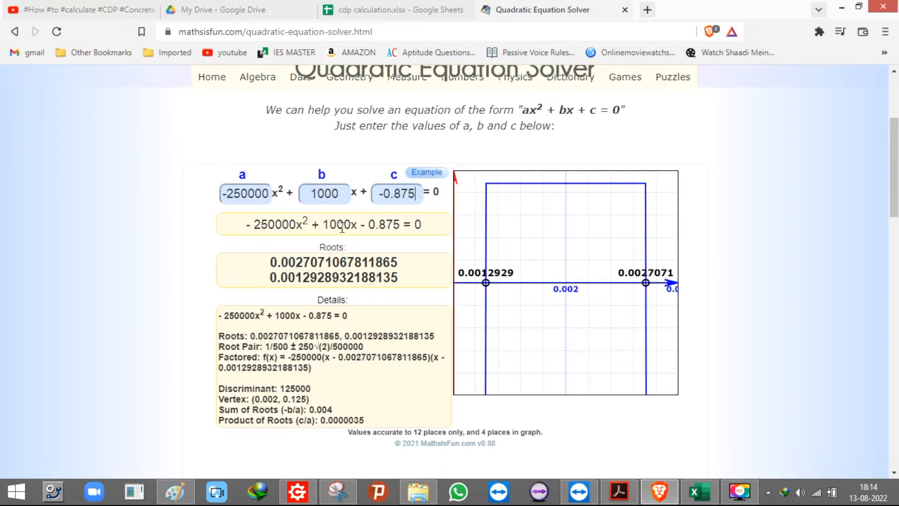
Highlight the larger root of the solved equation and return to the Excel workbook to compare it with the strain column.
{"action": "left_click", "coordinate": [618, 491]}
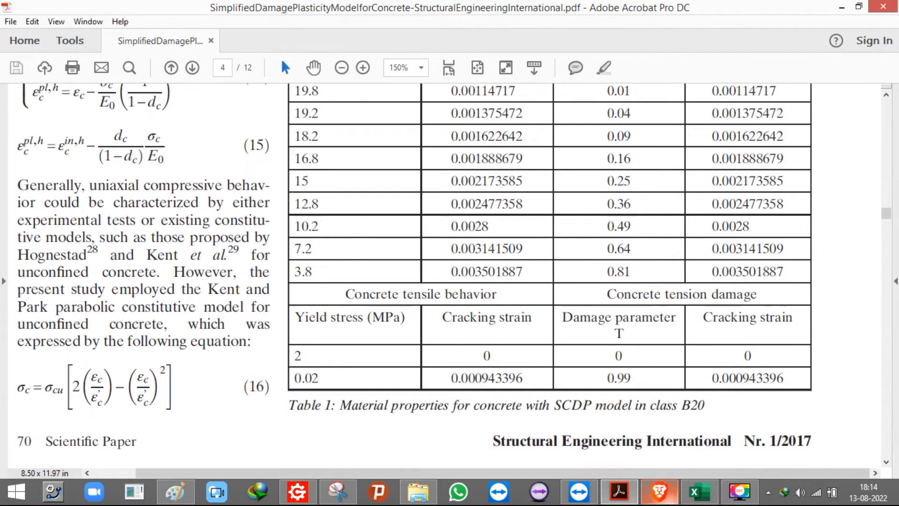
{"action": "left_click", "coordinate": [619, 491]}
{"action": "left_click", "coordinate": [700, 494]}
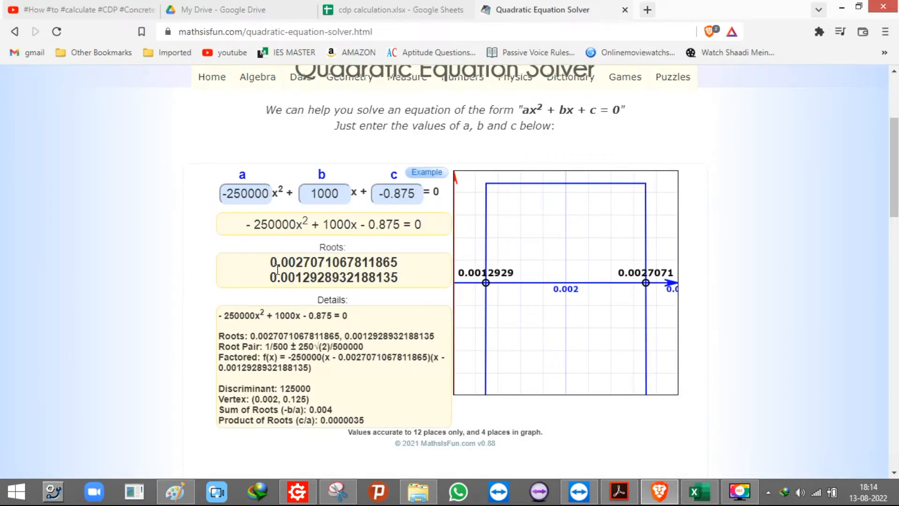
{"action": "left_click_drag", "start_coordinate": [272, 265], "coordinate": [405, 264]}
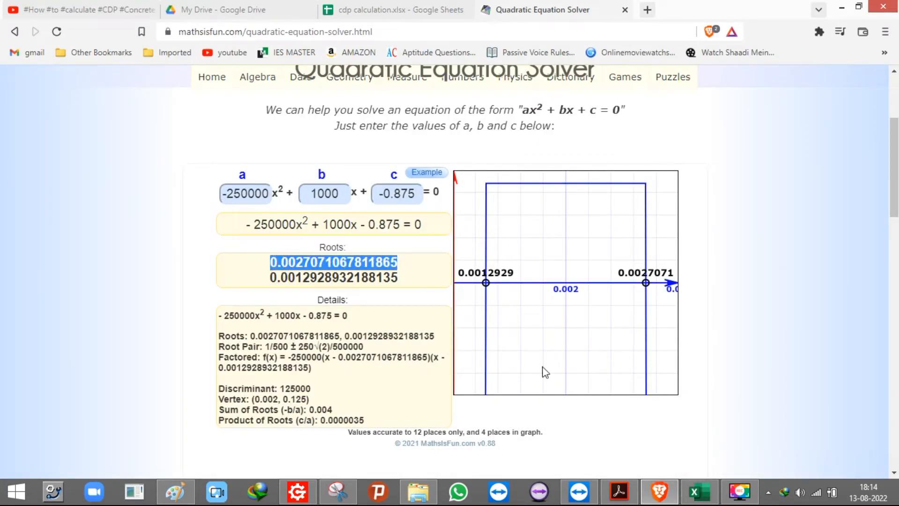
{"action": "left_click", "coordinate": [696, 491]}
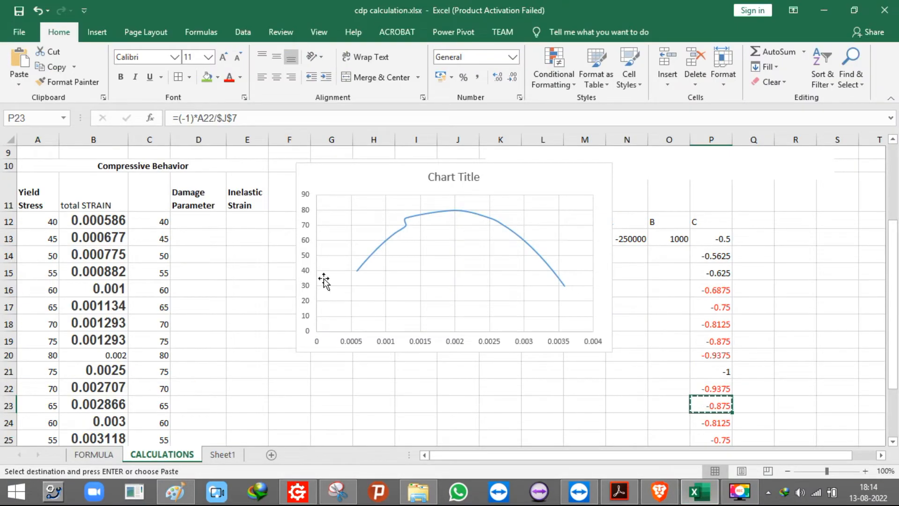
Solve the quadratic with the P24 coefficient, c = -0.8125, in the browser, highlight its larger root and return to Excel.
{"action": "left_click", "coordinate": [719, 424]}
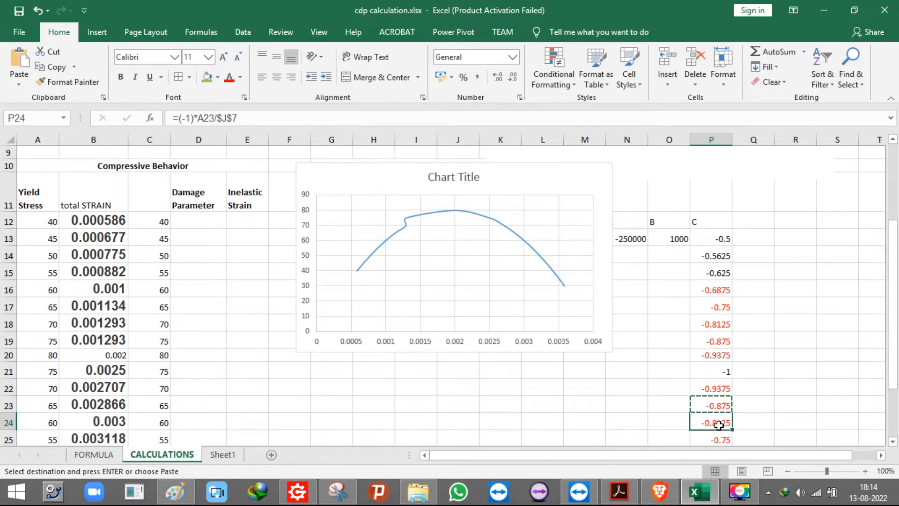
{"action": "left_click", "coordinate": [698, 492]}
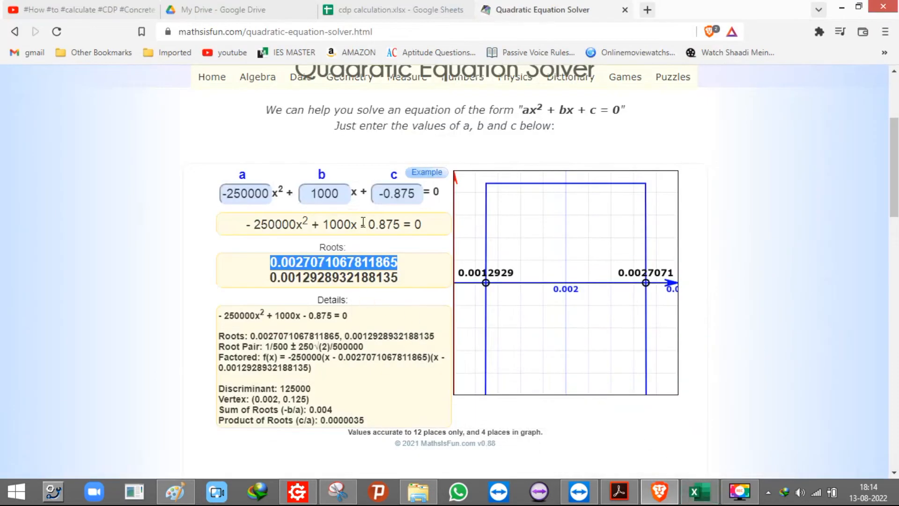
{"action": "left_click_drag", "start_coordinate": [375, 194], "coordinate": [572, 202]}
{"action": "key", "text": "ctrl+v"}
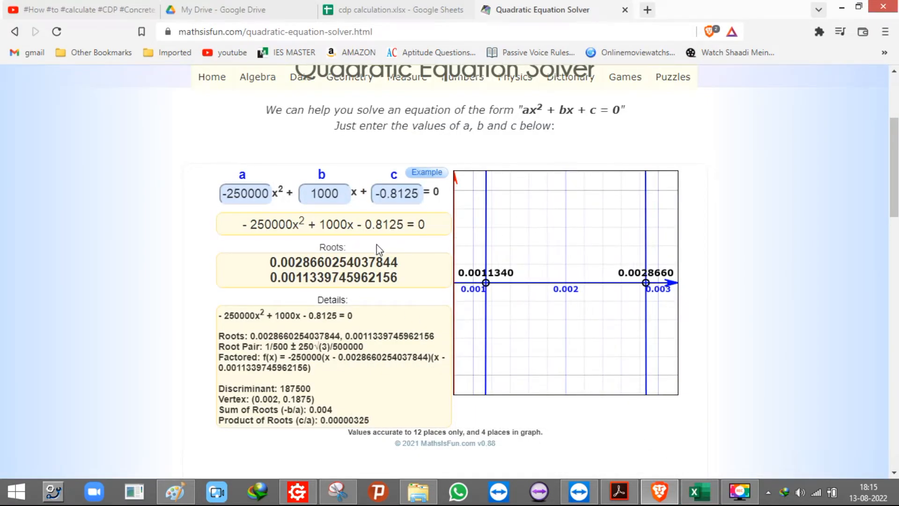
{"action": "left_click_drag", "start_coordinate": [273, 263], "coordinate": [433, 278]}
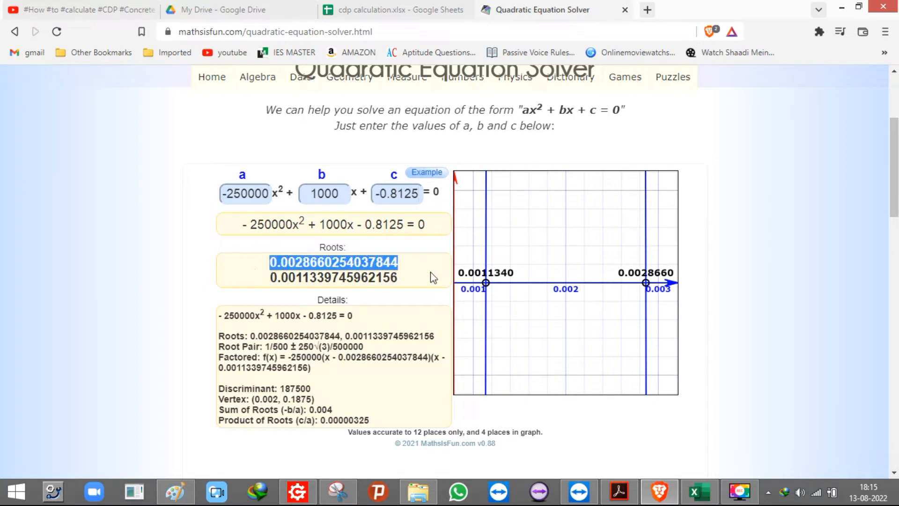
{"action": "left_click", "coordinate": [702, 495]}
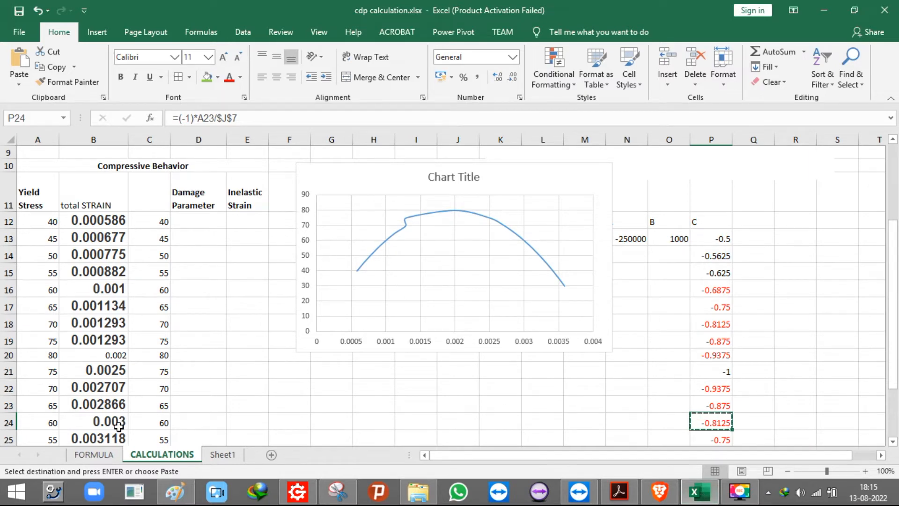
Move the stress-strain chart closer to the yield stress and total strain columns.
{"action": "scroll", "coordinate": [116, 390], "scroll_direction": "down", "scroll_amount": 3}
{"action": "scroll", "coordinate": [115, 391], "scroll_direction": "up", "scroll_amount": 3}
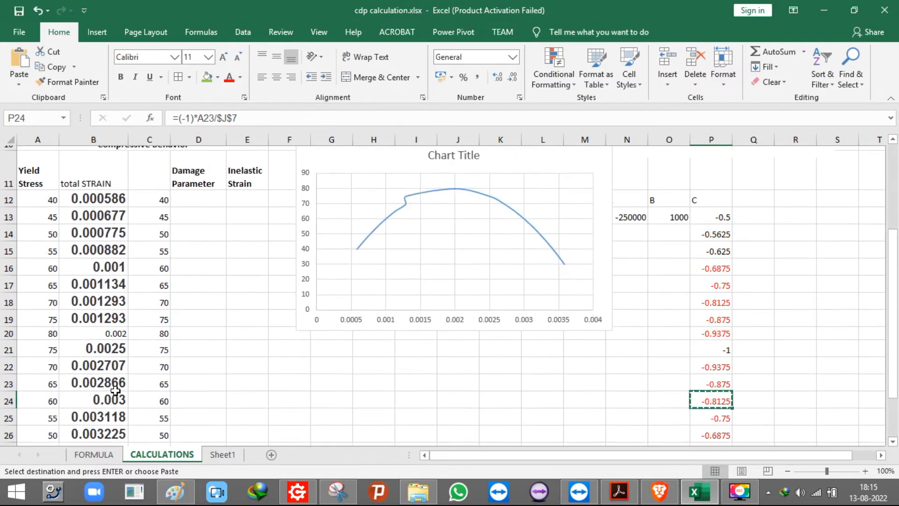
{"action": "left_click_drag", "start_coordinate": [334, 169], "coordinate": [287, 177]}
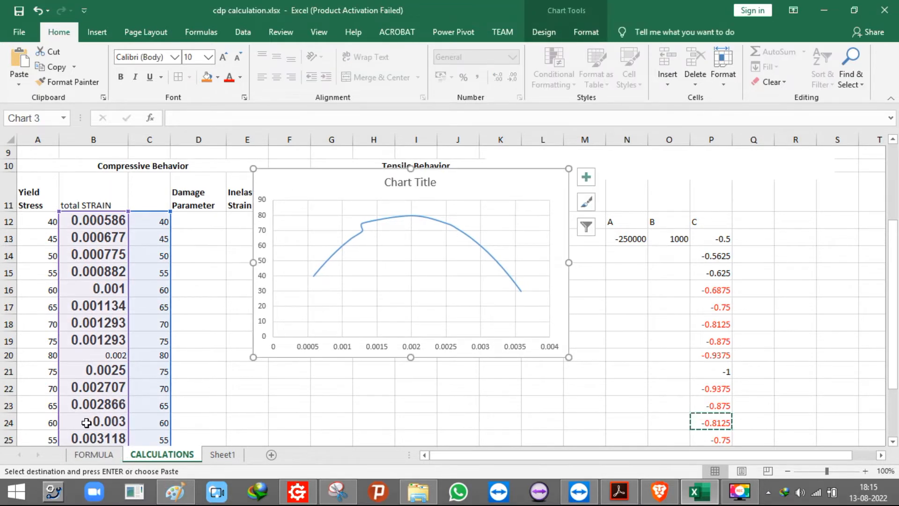
Check the chart's kink against the stress and strain entries in A22, B22 and B23.
{"action": "mouse_move", "coordinate": [362, 224]}
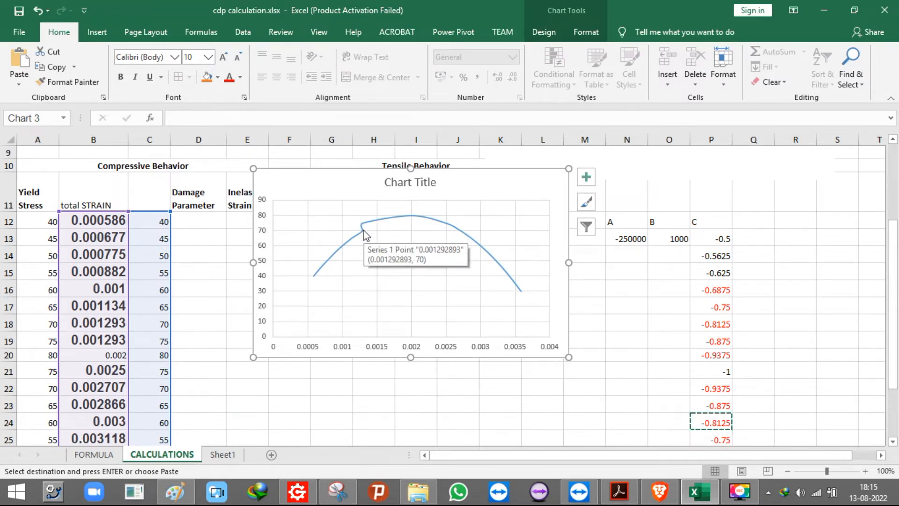
{"action": "scroll", "coordinate": [267, 293], "scroll_direction": "down", "scroll_amount": 3}
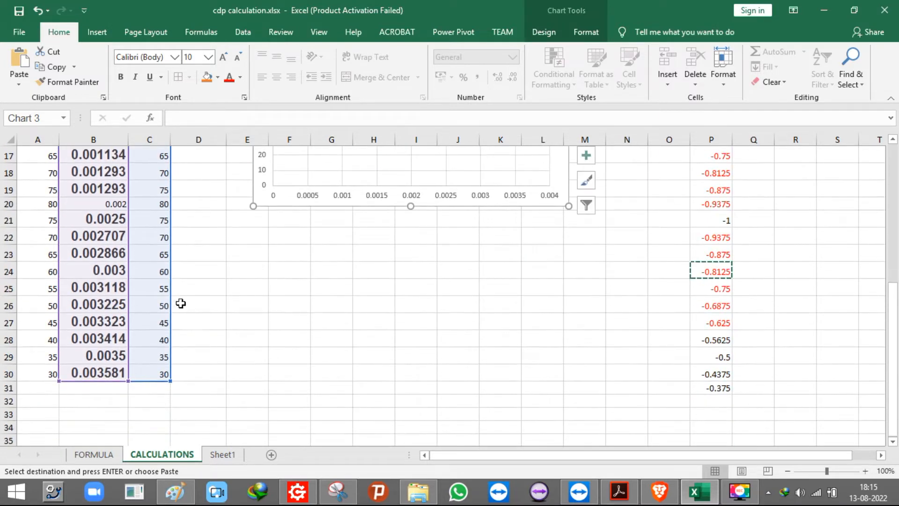
{"action": "left_click", "coordinate": [47, 235]}
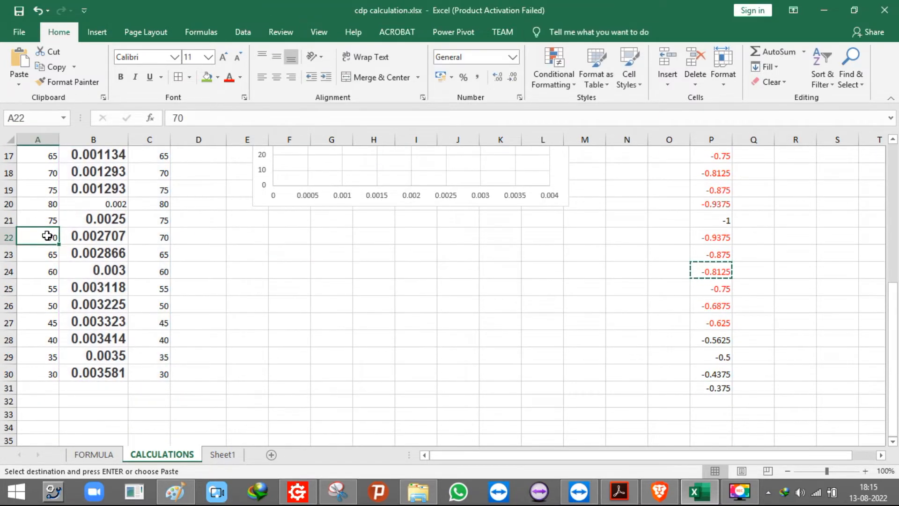
{"action": "left_click", "coordinate": [127, 239]}
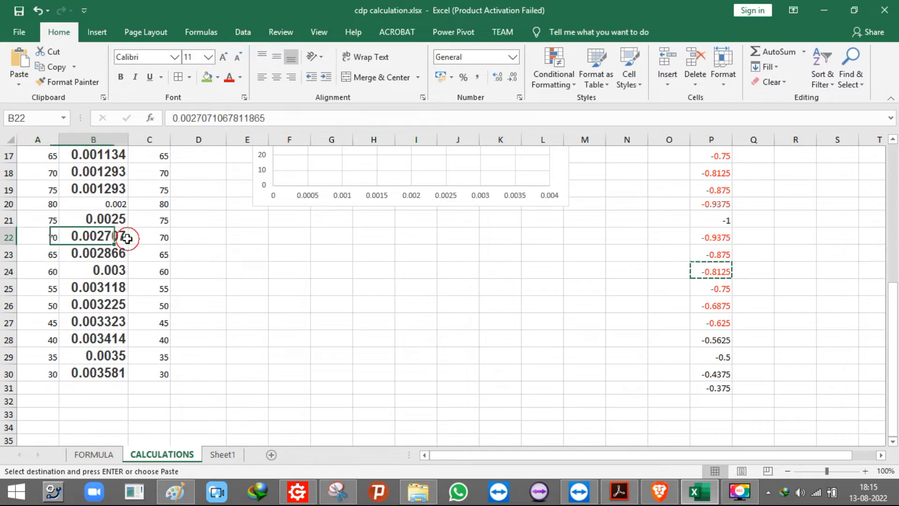
{"action": "left_click", "coordinate": [121, 252]}
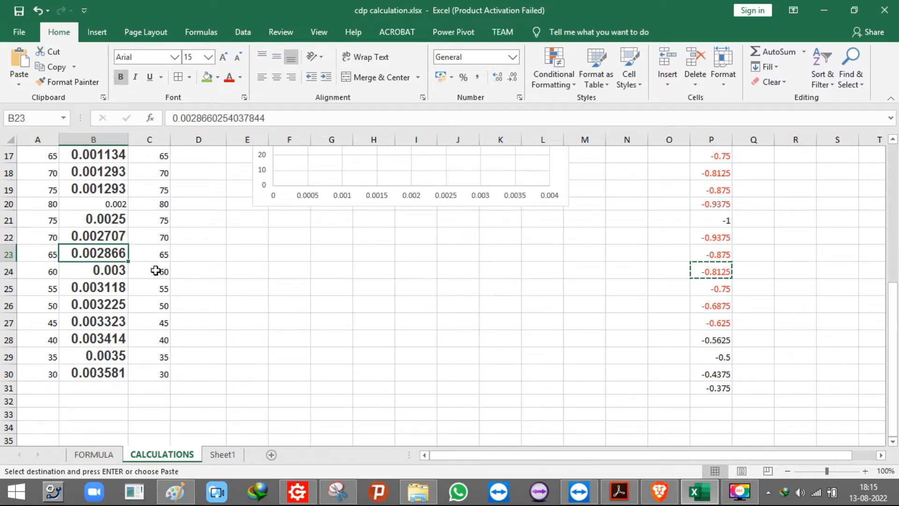
{"action": "scroll", "coordinate": [262, 288], "scroll_direction": "up", "scroll_amount": 3}
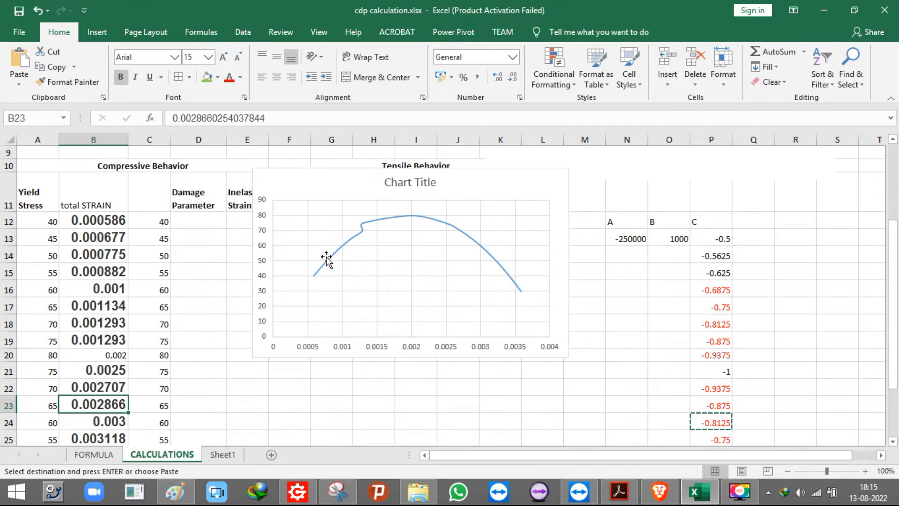
Compare the kink point on the stress-strain chart with the yield stress entries in A12 through A20.
{"action": "mouse_move", "coordinate": [363, 235]}
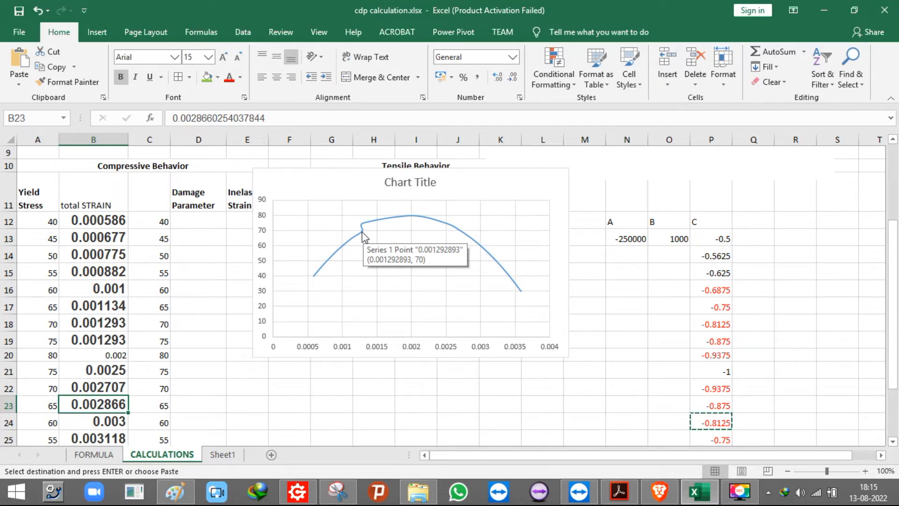
{"action": "scroll", "coordinate": [364, 235], "scroll_direction": "down", "scroll_amount": 3}
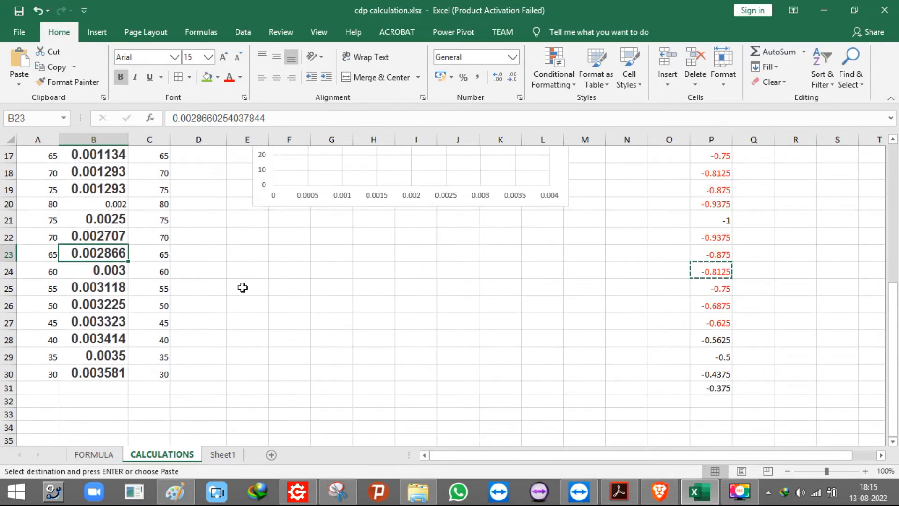
{"action": "scroll", "coordinate": [239, 327], "scroll_direction": "down", "scroll_amount": 1, "text": "ctrl"}
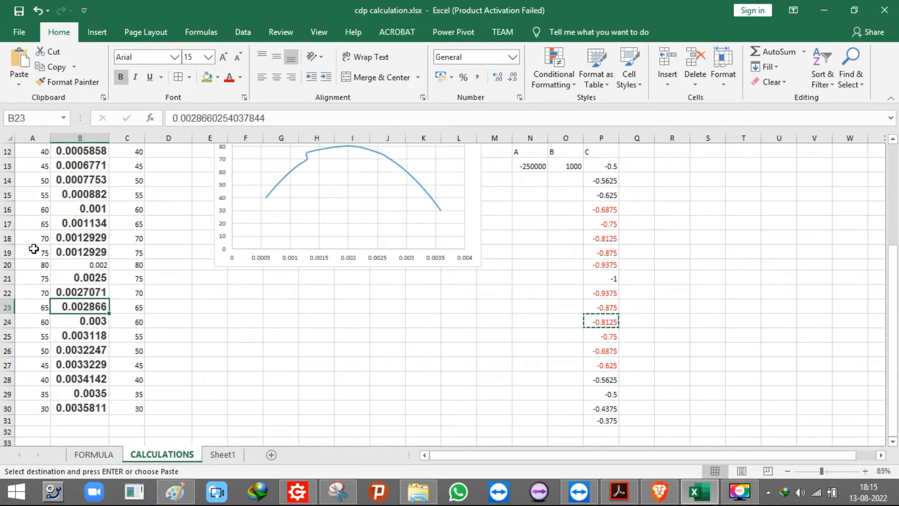
{"action": "scroll", "coordinate": [38, 204], "scroll_direction": "up", "scroll_amount": 3}
{"action": "scroll", "coordinate": [33, 262], "scroll_direction": "down", "scroll_amount": 3}
{"action": "left_click", "coordinate": [37, 161]}
{"action": "scroll", "coordinate": [41, 288], "scroll_direction": "up", "scroll_amount": 3}
{"action": "left_click", "coordinate": [41, 299]}
{"action": "left_click", "coordinate": [42, 327]}
{"action": "left_click", "coordinate": [41, 312]}
{"action": "left_click", "coordinate": [42, 328]}
{"action": "left_click", "coordinate": [41, 341]}
{"action": "scroll", "coordinate": [41, 342], "scroll_direction": "down", "scroll_amount": 3}
{"action": "left_click", "coordinate": [36, 209]}
{"action": "left_click", "coordinate": [37, 225]}
{"action": "left_click", "coordinate": [36, 237]}
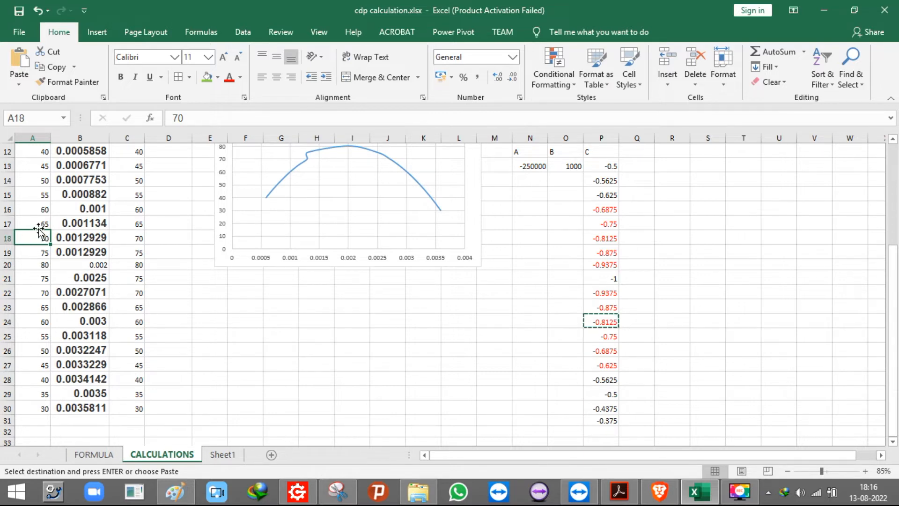
{"action": "left_click", "coordinate": [39, 253]}
{"action": "left_click", "coordinate": [35, 263]}
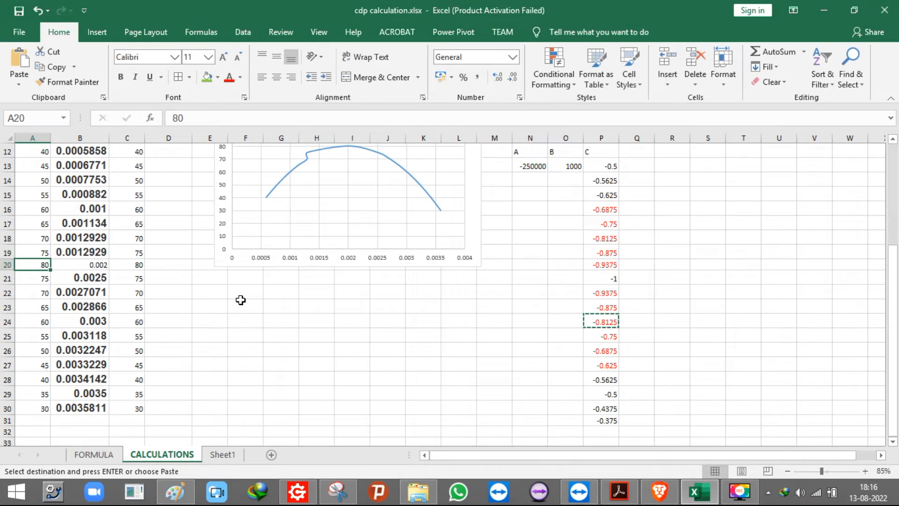
Shorten the stress-strain chart's source range so it ends at row 19, the ascending-branch stress of 75.
{"action": "scroll", "coordinate": [206, 288], "scroll_direction": "up", "scroll_amount": 3}
{"action": "left_click", "coordinate": [267, 281]}
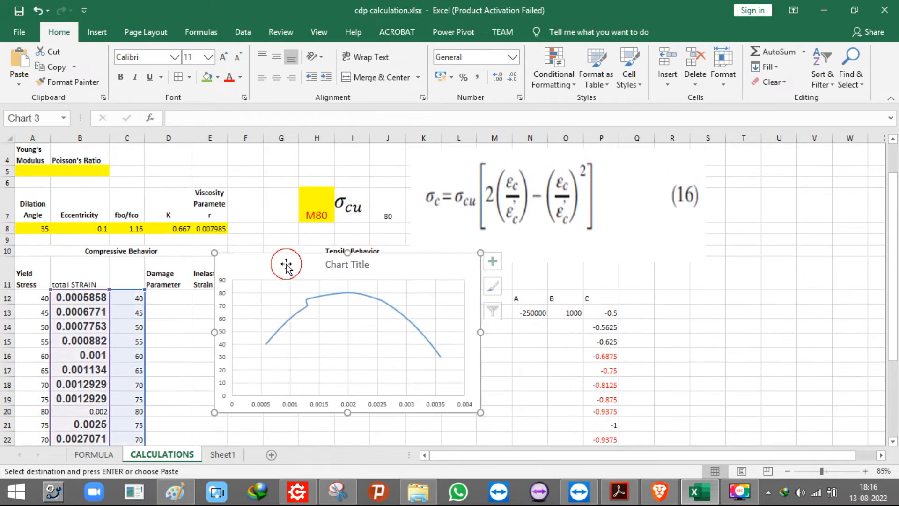
{"action": "scroll", "coordinate": [301, 353], "scroll_direction": "down", "scroll_amount": 3}
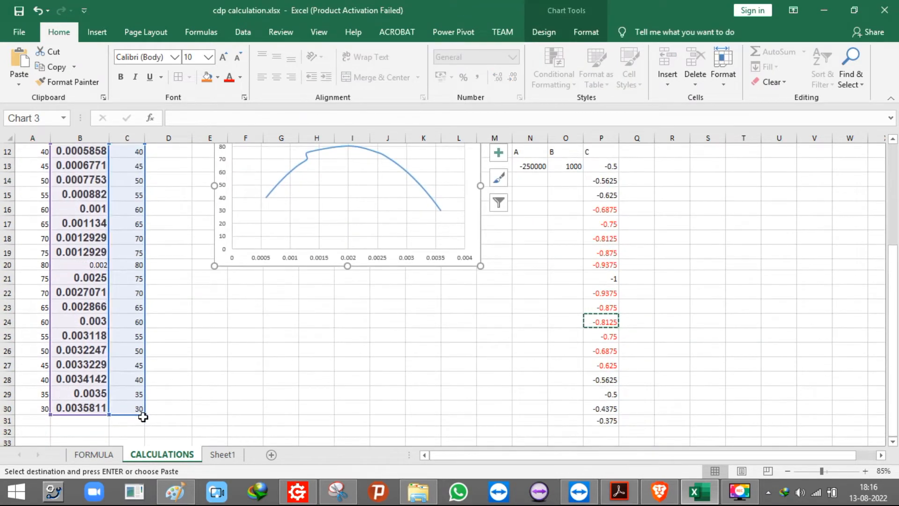
{"action": "left_click_drag", "start_coordinate": [144, 414], "coordinate": [131, 264]}
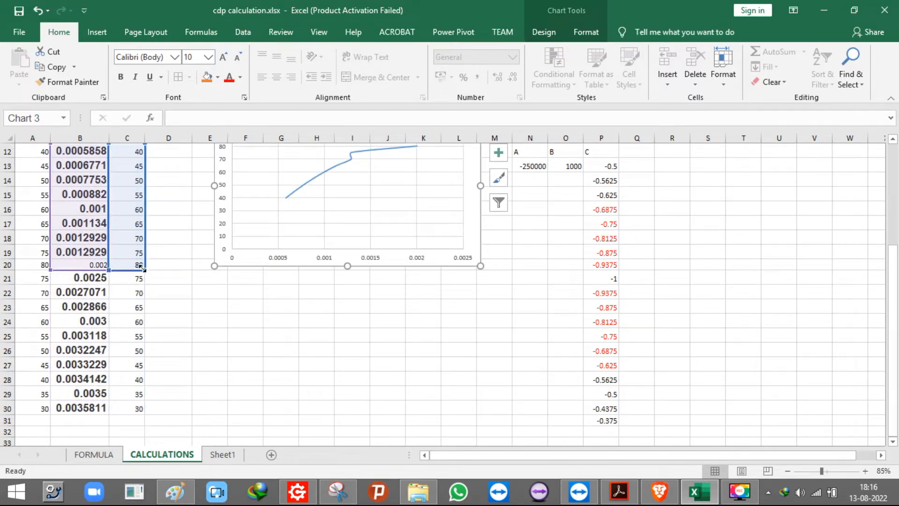
{"action": "mouse_move", "coordinate": [143, 268]}
{"action": "left_mouse_down"}
{"action": "mouse_move", "coordinate": [144, 237]}
{"action": "mouse_move", "coordinate": [140, 254]}
{"action": "left_mouse_up"}
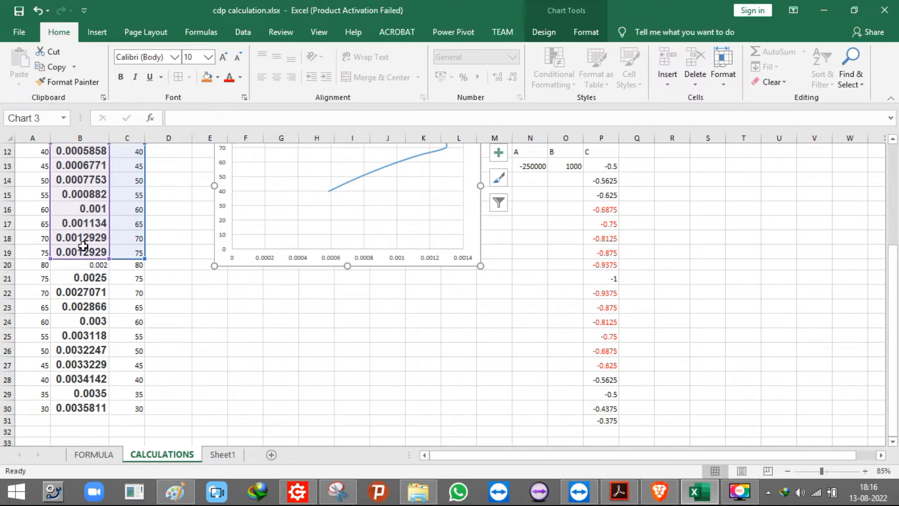
{"action": "scroll", "coordinate": [252, 316], "scroll_direction": "up", "scroll_amount": 3}
{"action": "left_click_drag", "start_coordinate": [268, 255], "coordinate": [279, 133]}
{"action": "scroll", "coordinate": [216, 239], "scroll_direction": "down", "scroll_amount": 3}
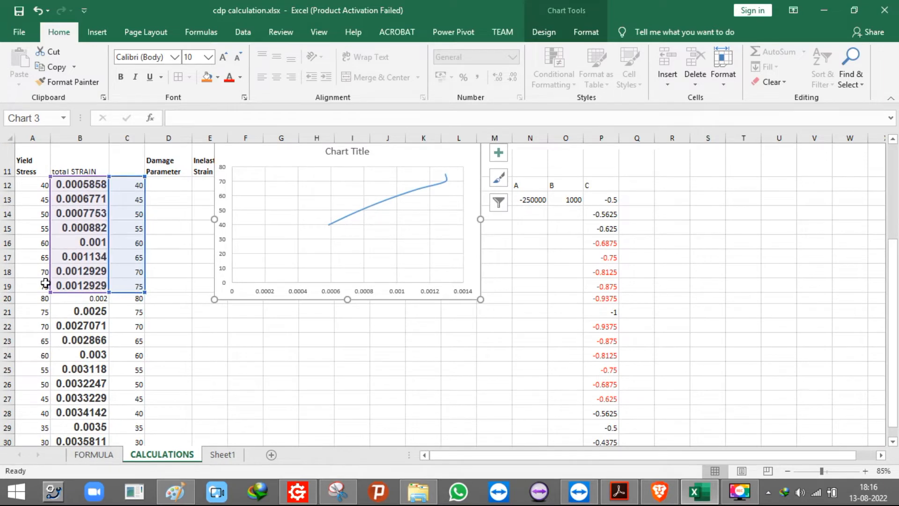
Copy the P20 coefficient for row 19's stress of 75 and solve the quadratic with c = -0.9375 in the browser.
{"action": "left_click", "coordinate": [7, 285]}
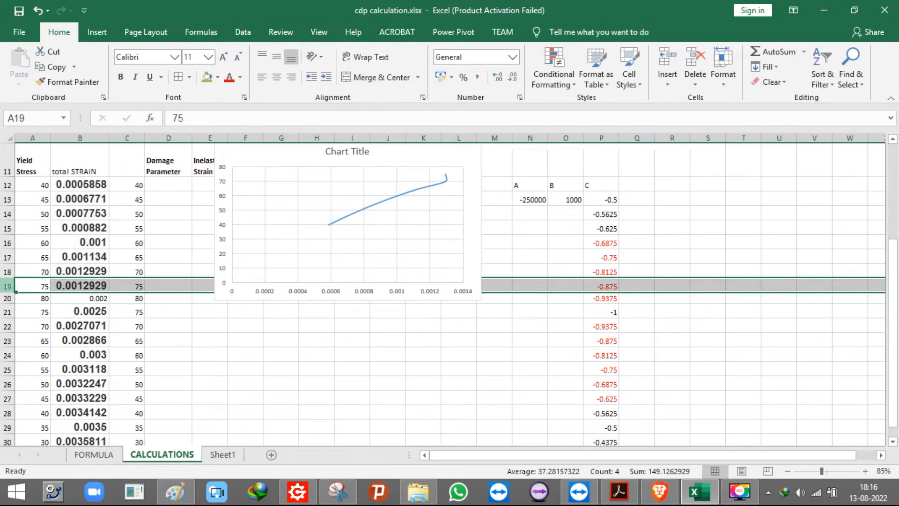
{"action": "left_click", "coordinate": [605, 298]}
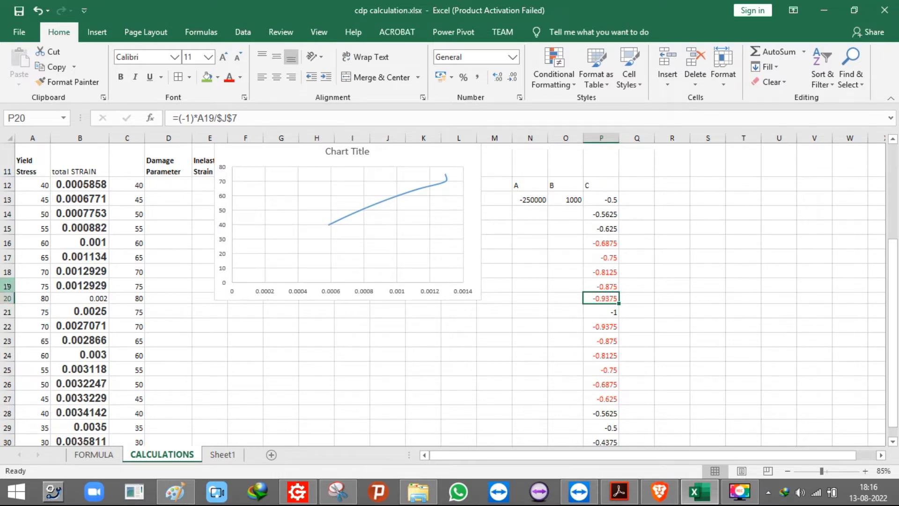
{"action": "left_click", "coordinate": [7, 286]}
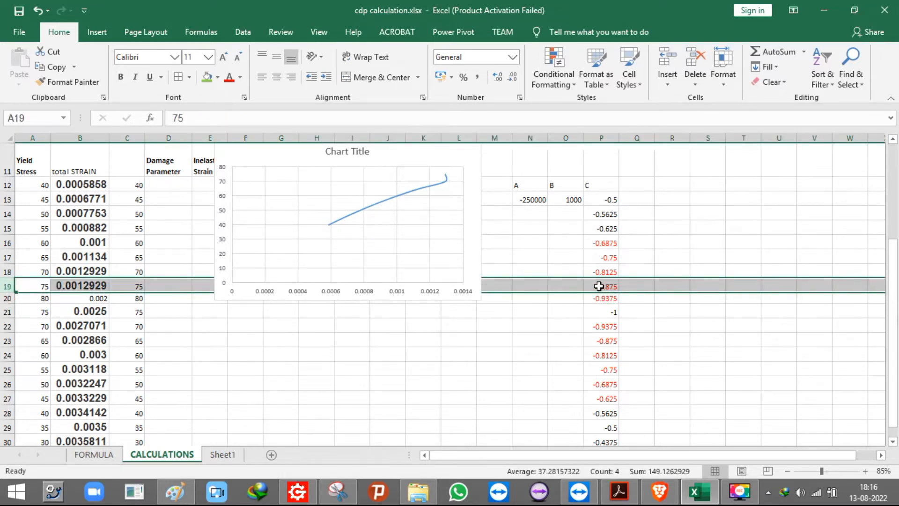
{"action": "left_click", "coordinate": [594, 298]}
{"action": "key", "text": "ctrl+c"}
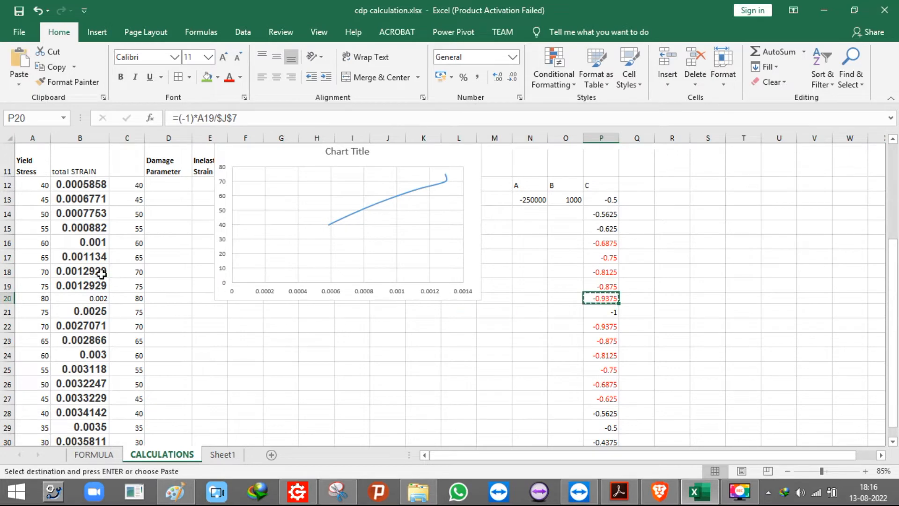
{"action": "left_click", "coordinate": [5, 285]}
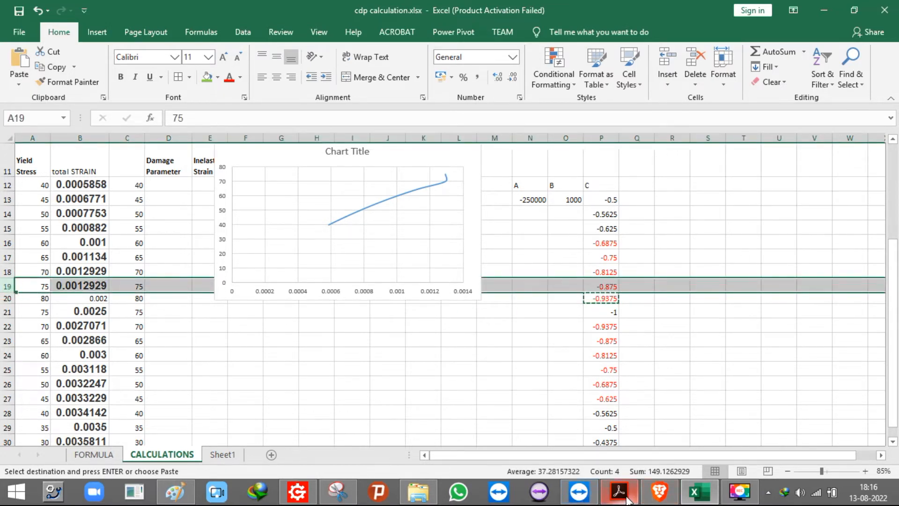
{"action": "left_click", "coordinate": [659, 491]}
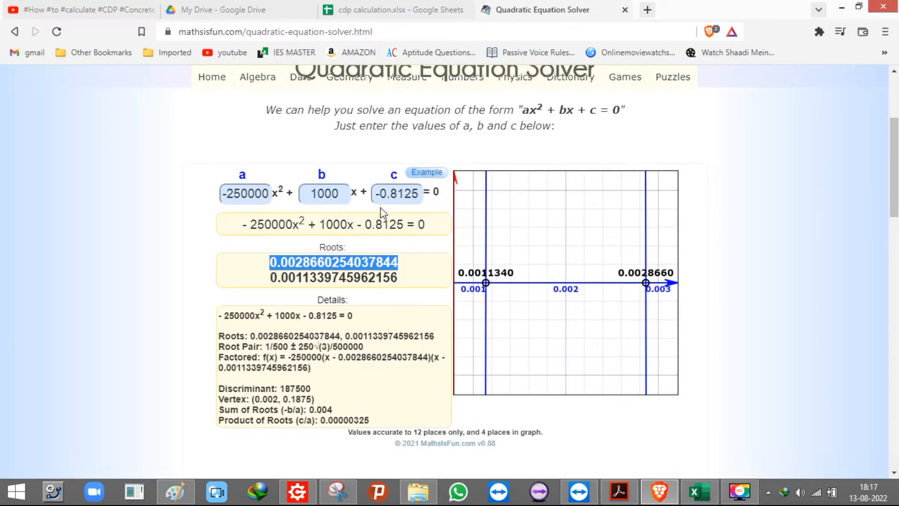
{"action": "left_click", "coordinate": [374, 194]}
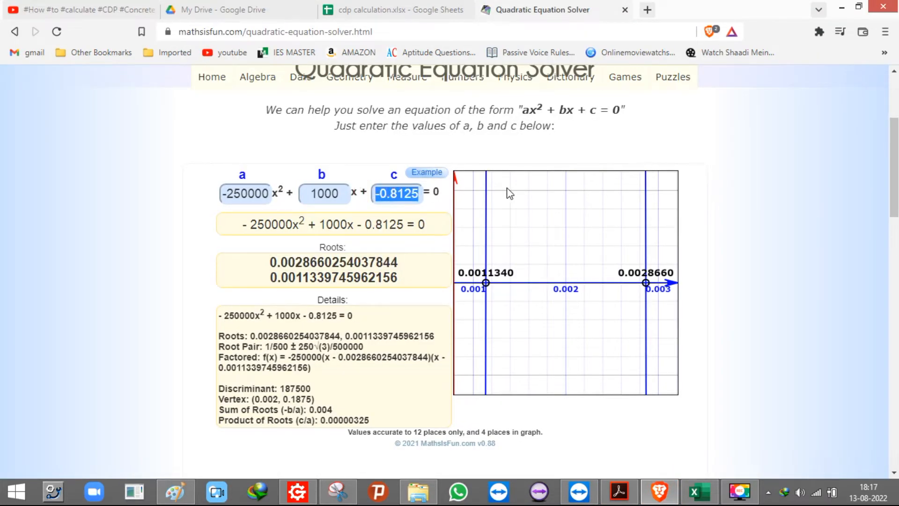
{"action": "key", "text": "ctrl+v"}
Try the larger root, 0.0025, as the total strain in B19 of the Excel workbook and undo the entry.
{"action": "left_click_drag", "start_coordinate": [318, 265], "coordinate": [364, 271]}
{"action": "left_click", "coordinate": [316, 262]}
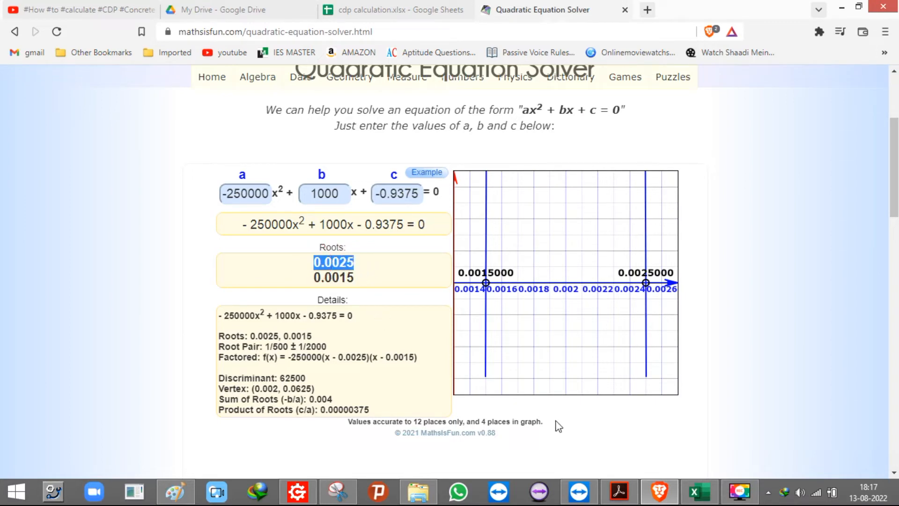
{"action": "left_click", "coordinate": [619, 492]}
{"action": "left_click", "coordinate": [660, 496]}
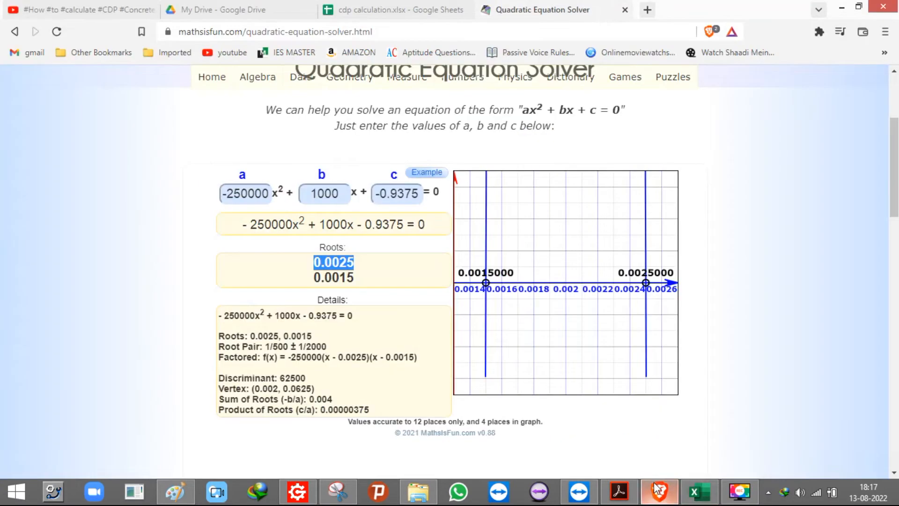
{"action": "left_click", "coordinate": [697, 492]}
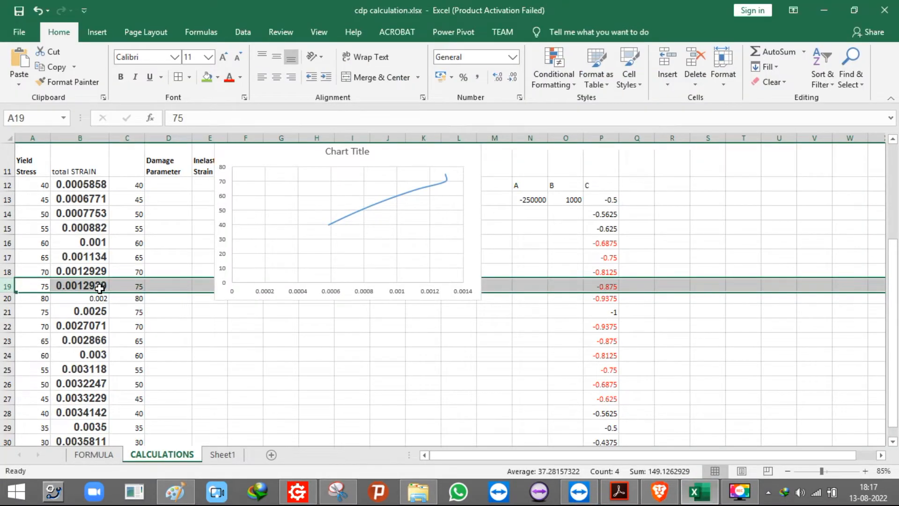
{"action": "left_click", "coordinate": [79, 286]}
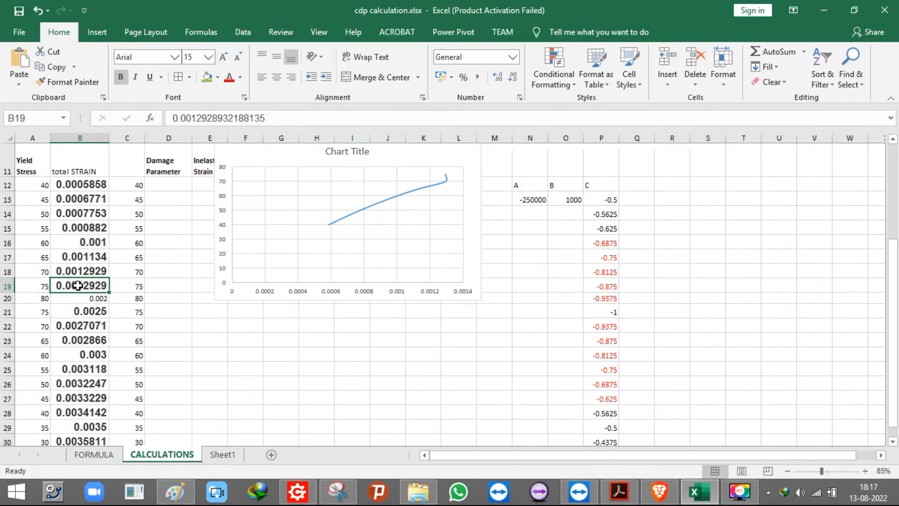
{"action": "key", "text": "ctrl+v"}
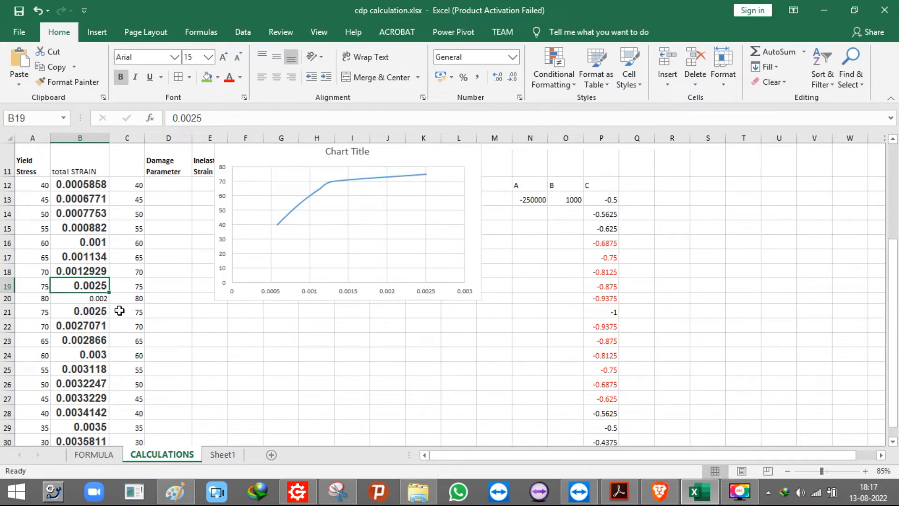
{"action": "key", "text": "ctrl+z"}
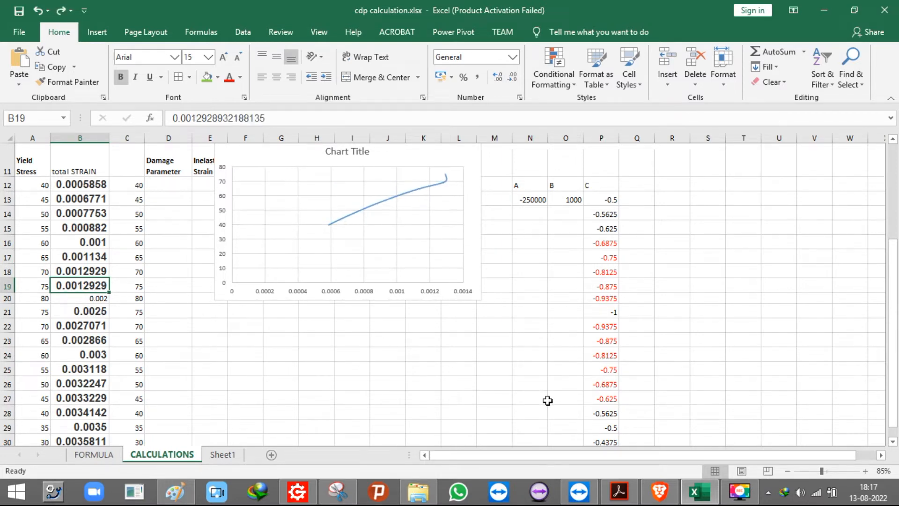
Copy the smaller root, 0.0015, from the browser solver into B19 of the Excel workbook as the total strain.
{"action": "left_click", "coordinate": [659, 491]}
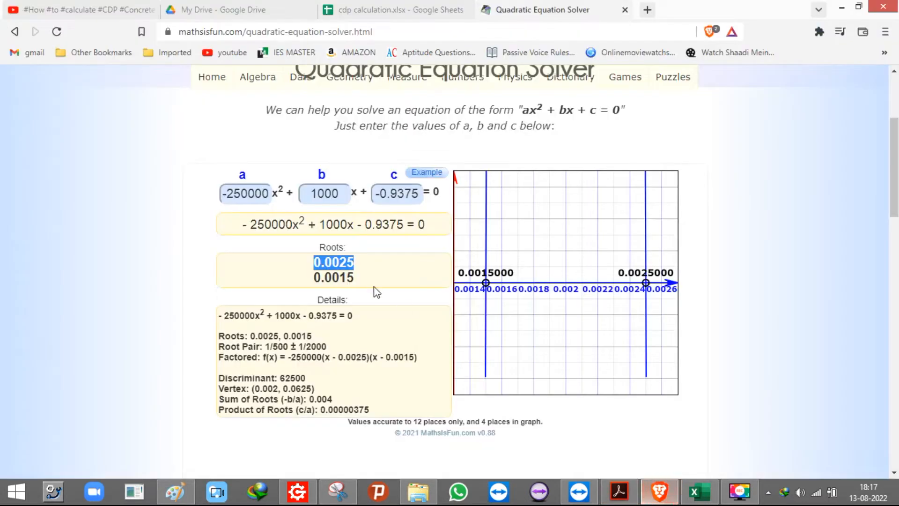
{"action": "left_click_drag", "start_coordinate": [364, 280], "coordinate": [315, 281]}
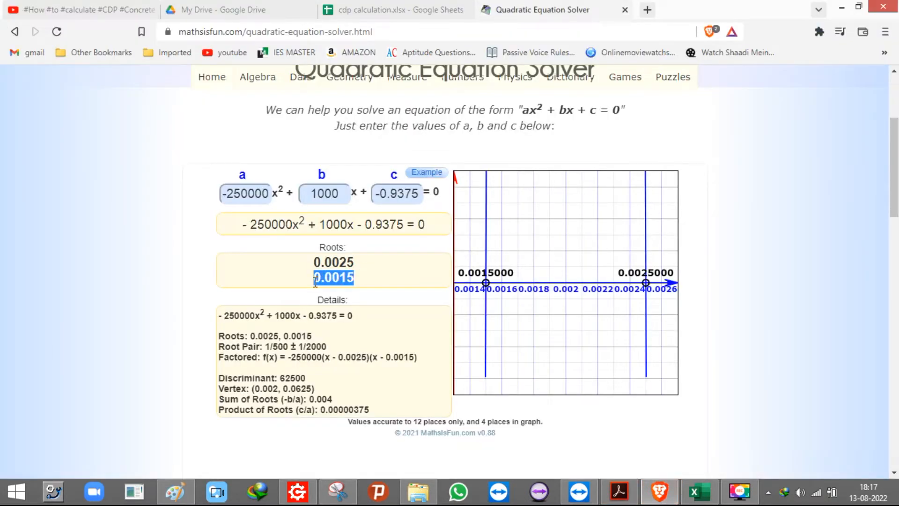
{"action": "key", "text": "alt+Tab"}
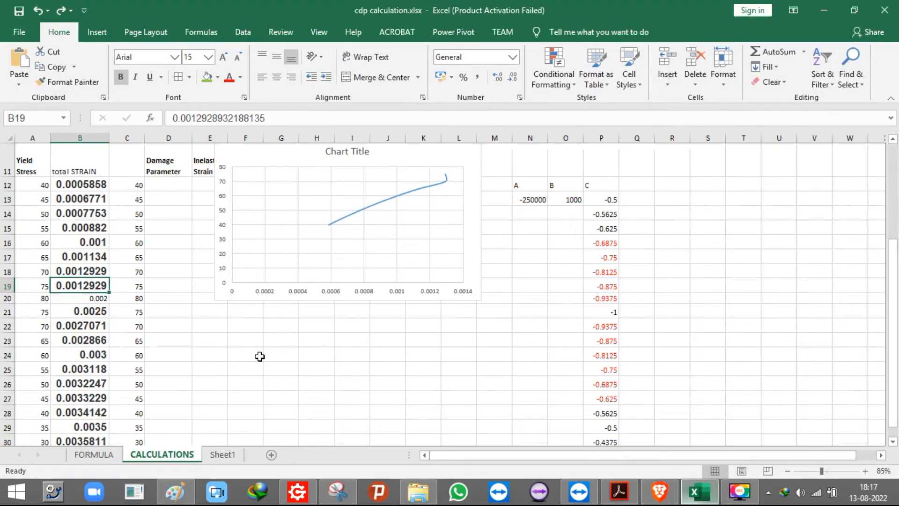
{"action": "key", "text": "ctrl+v"}
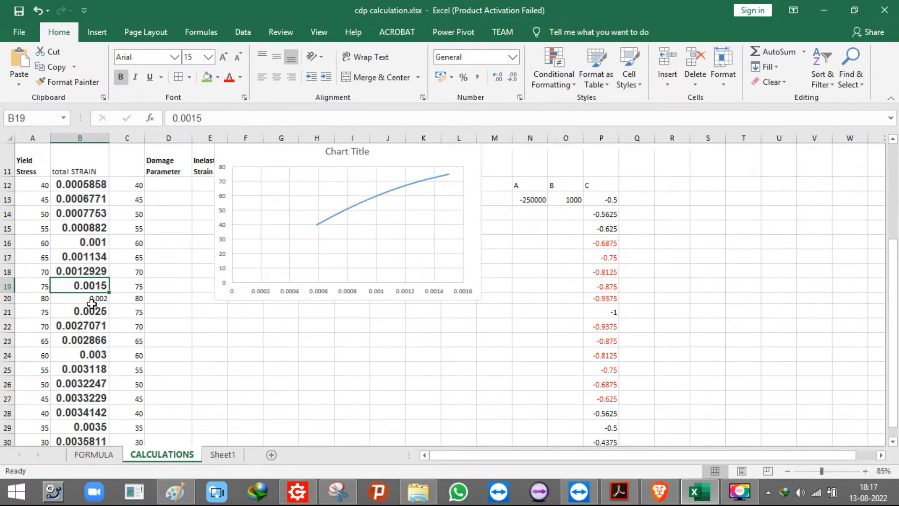
Review the strain in B18, rows 19 and 12, the P19 coefficient formula and the reference paper's stress equation.
{"action": "left_click", "coordinate": [81, 305]}
{"action": "left_click", "coordinate": [80, 269]}
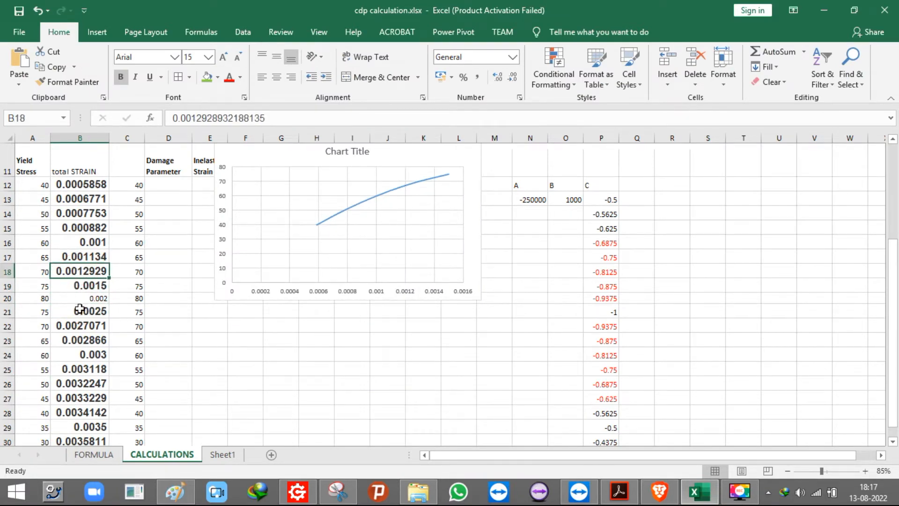
{"action": "left_click", "coordinate": [9, 285]}
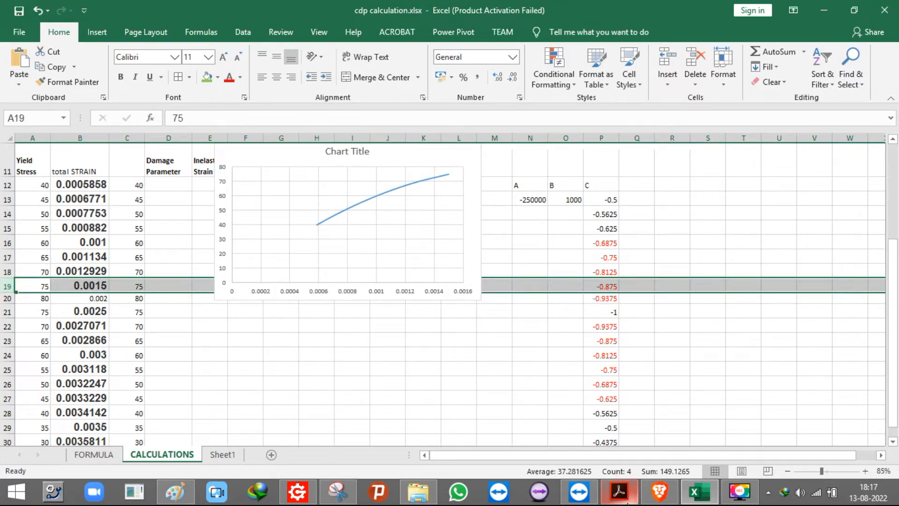
{"action": "left_click", "coordinate": [627, 500]}
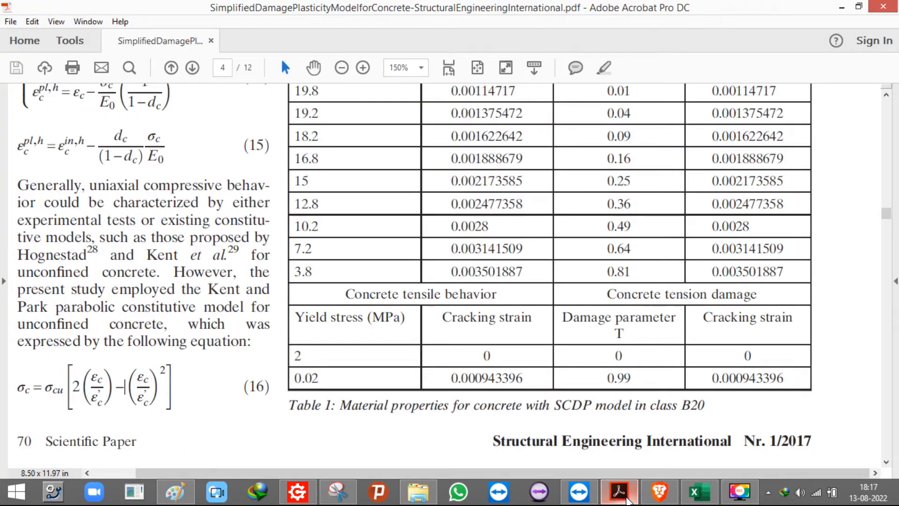
{"action": "left_click", "coordinate": [628, 500]}
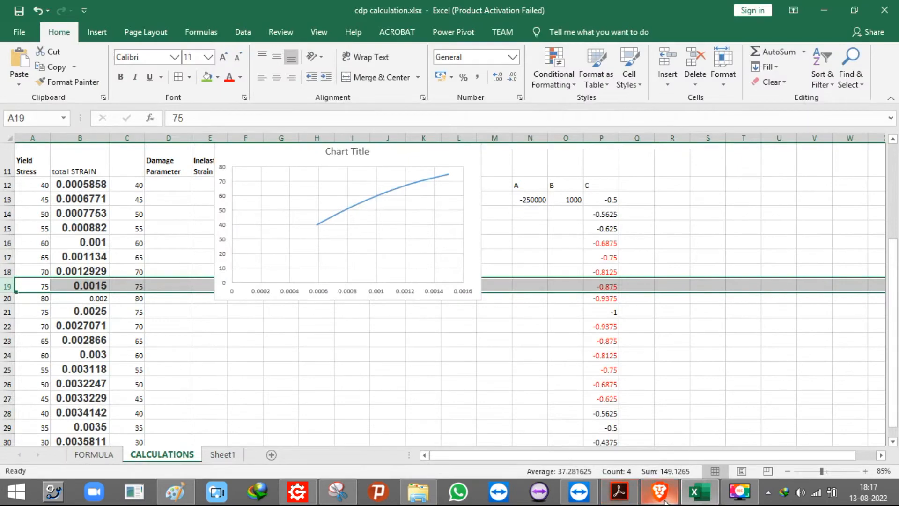
{"action": "mouse_move", "coordinate": [665, 501]}
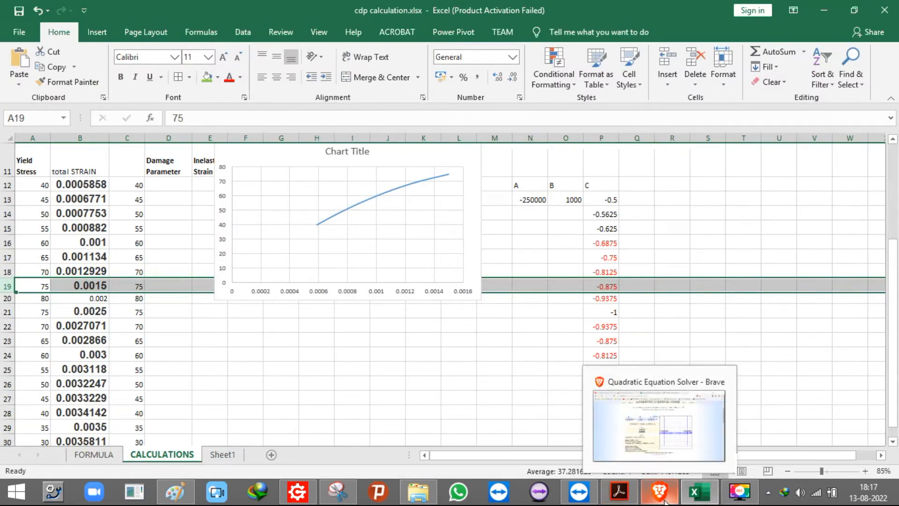
{"action": "left_click", "coordinate": [695, 500]}
{"action": "left_click", "coordinate": [694, 501]}
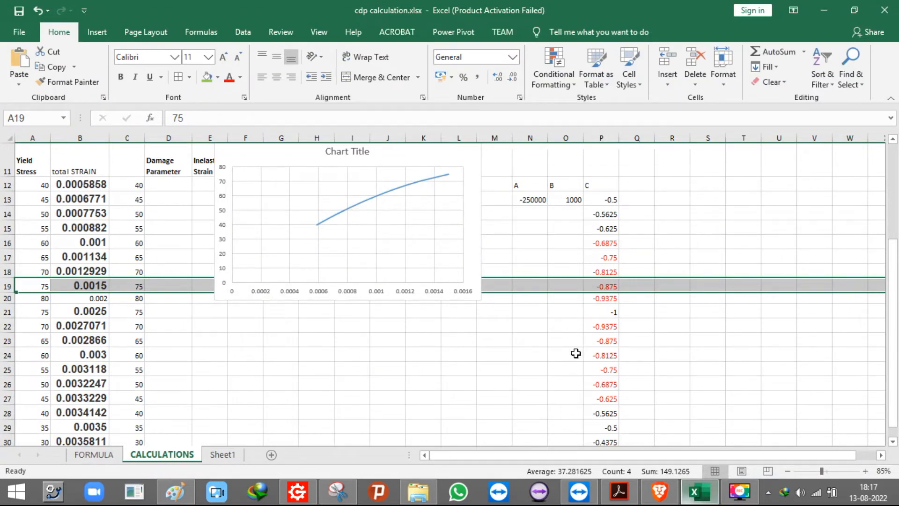
{"action": "left_click", "coordinate": [602, 285]}
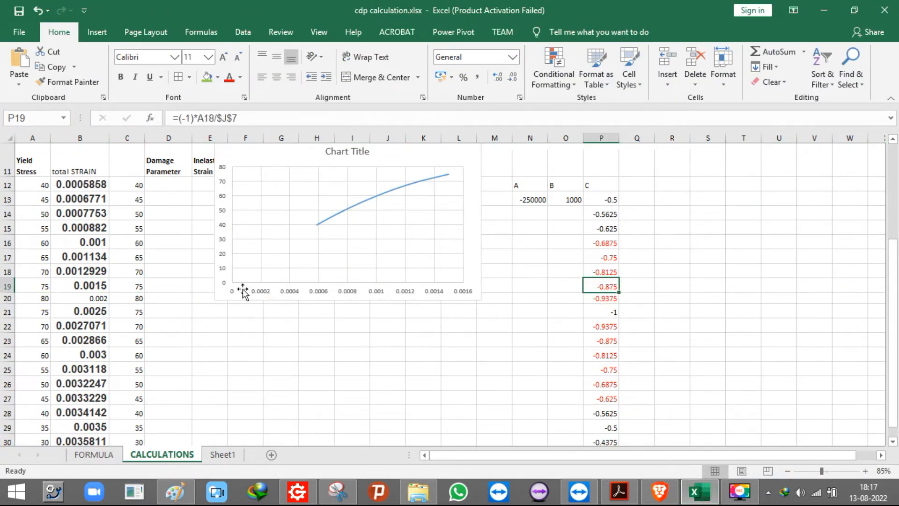
{"action": "left_click", "coordinate": [8, 185]}
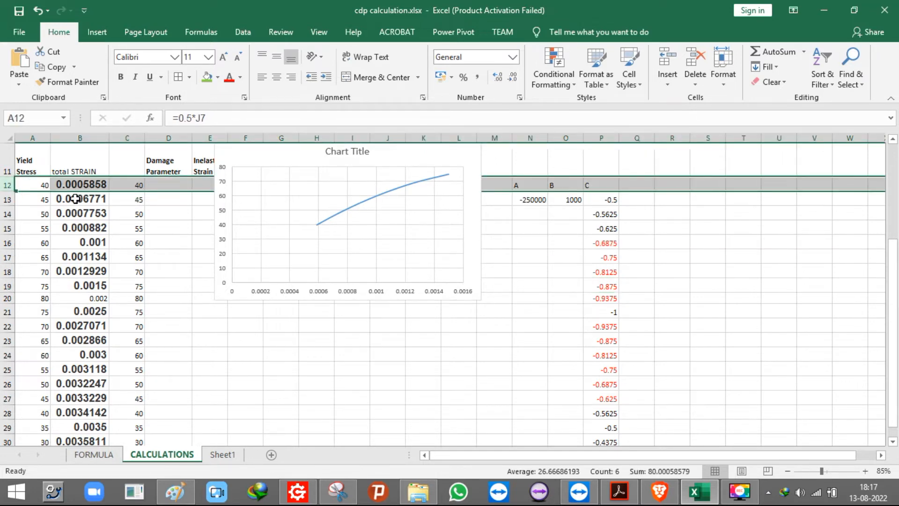
Compare the coefficient formulas in P13 and P18 with the yield stresses in rows 12 and 18.
{"action": "left_click", "coordinate": [606, 201]}
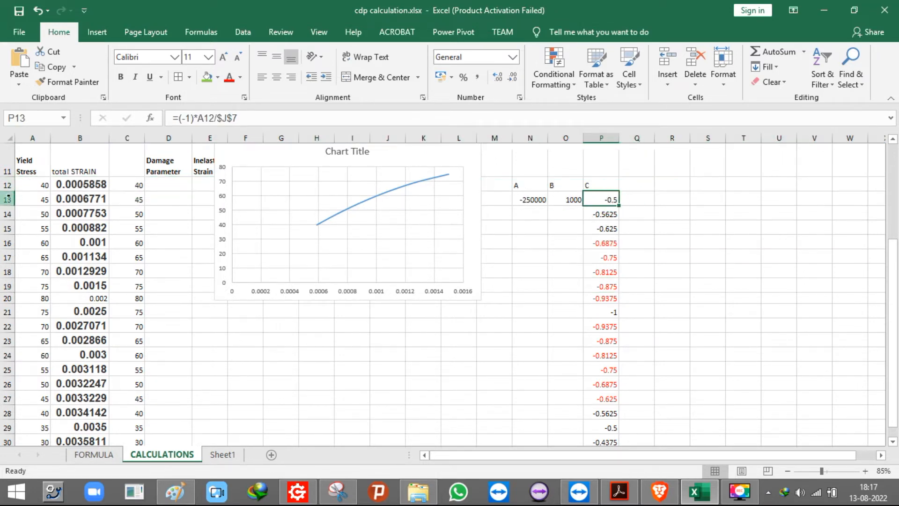
{"action": "left_click", "coordinate": [29, 182]}
{"action": "left_click", "coordinate": [613, 200]}
{"action": "left_click", "coordinate": [27, 188]}
{"action": "left_click", "coordinate": [9, 272]}
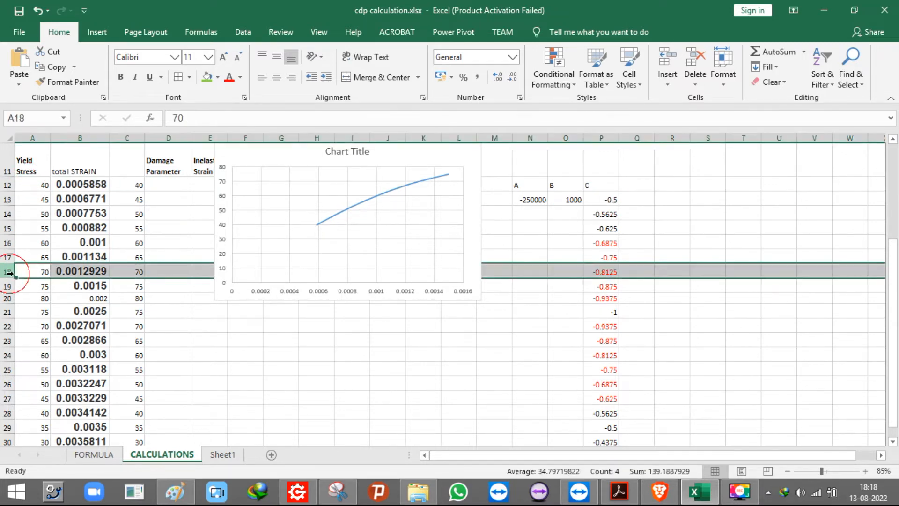
{"action": "left_click", "coordinate": [611, 271]}
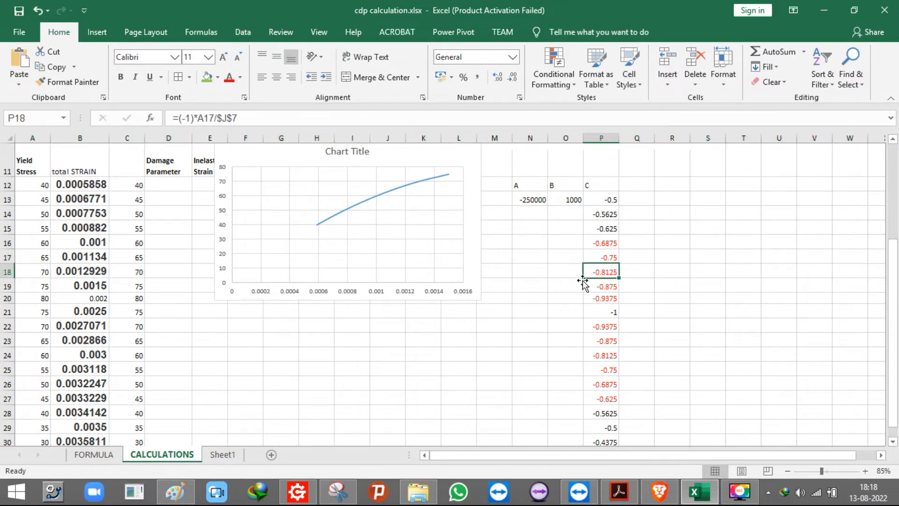
{"action": "left_click", "coordinate": [9, 272]}
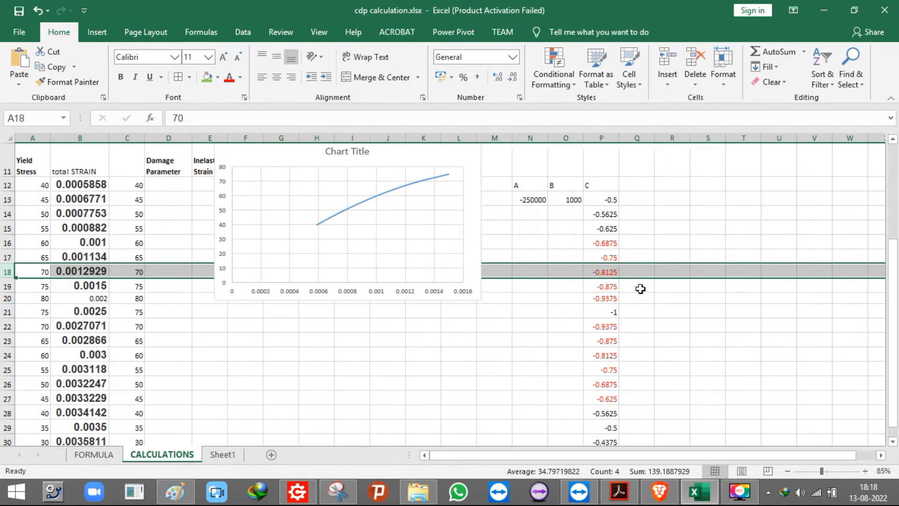
Solve the quadratic in the browser with P19's coefficient, c = -0.875, check the smaller root and return to the Excel workbook.
{"action": "left_click", "coordinate": [609, 283]}
{"action": "key", "text": "ctrl+c"}
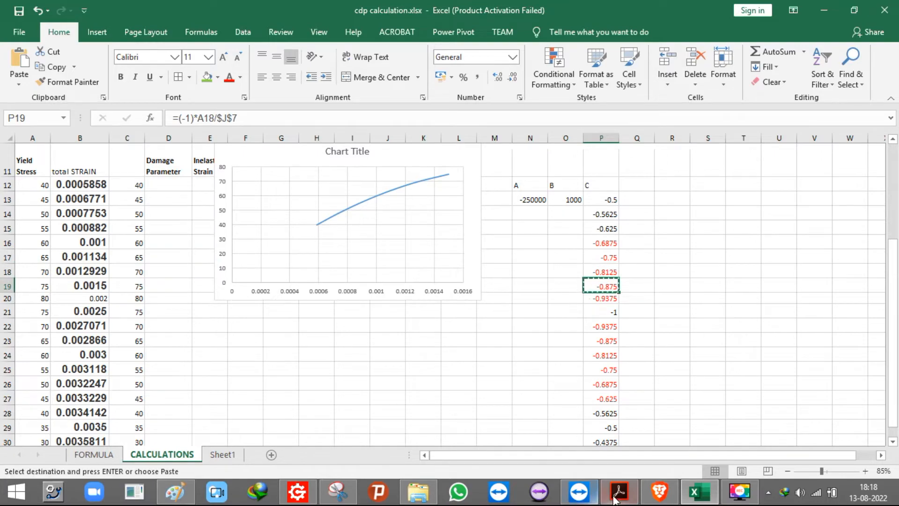
{"action": "left_click", "coordinate": [617, 497]}
{"action": "left_click", "coordinate": [659, 491]}
{"action": "left_click", "coordinate": [383, 198]}
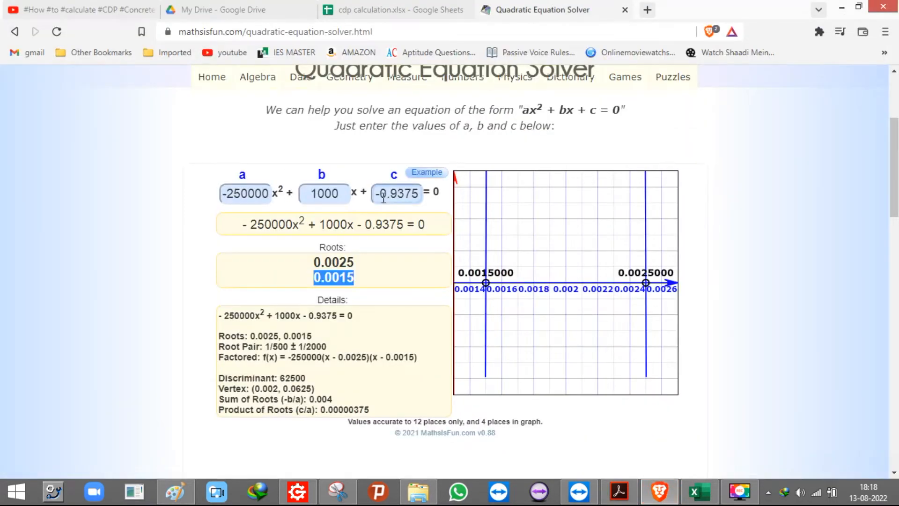
{"action": "double_click", "coordinate": [377, 195]}
{"action": "key", "text": "ctrl+v"}
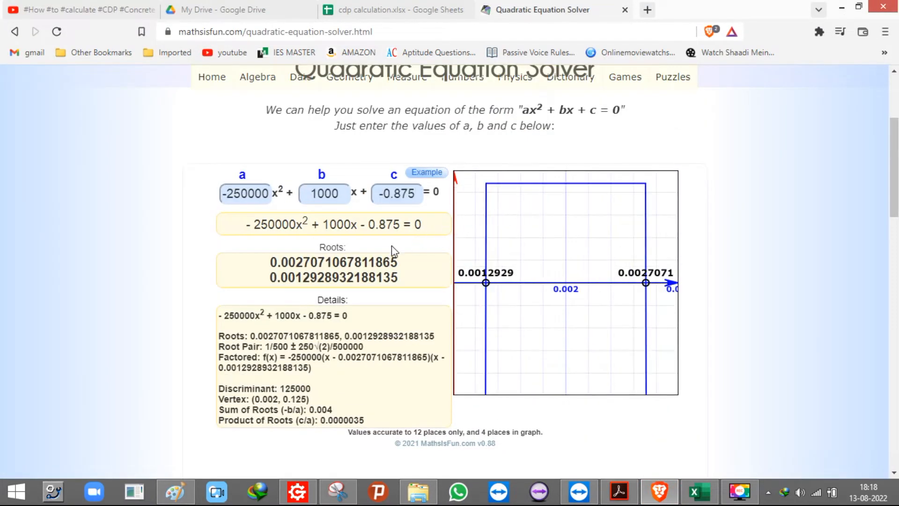
{"action": "left_click_drag", "start_coordinate": [271, 275], "coordinate": [435, 278]}
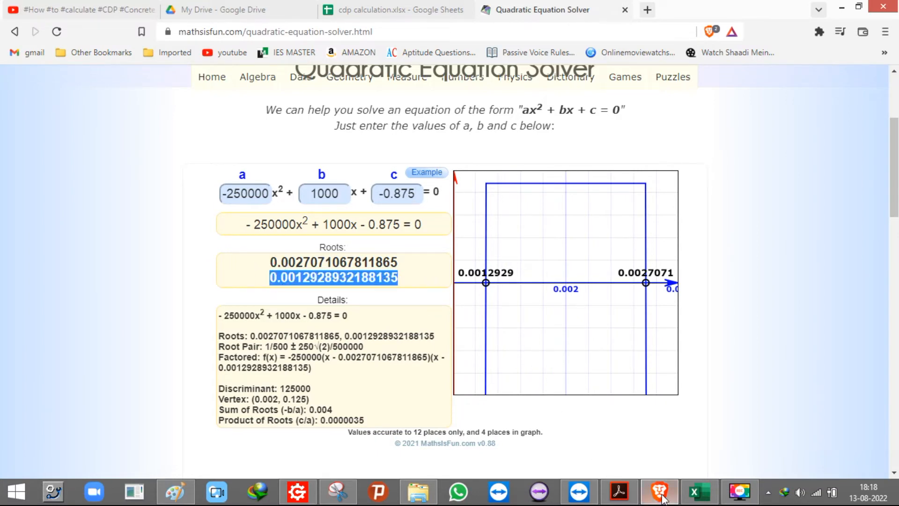
{"action": "left_click", "coordinate": [619, 492]}
{"action": "left_click", "coordinate": [659, 491]}
{"action": "left_click", "coordinate": [699, 491]}
Extend the stress-strain chart's source data to cover all rows from 12 to 30 of columns B and C.
{"action": "left_click", "coordinate": [278, 150]}
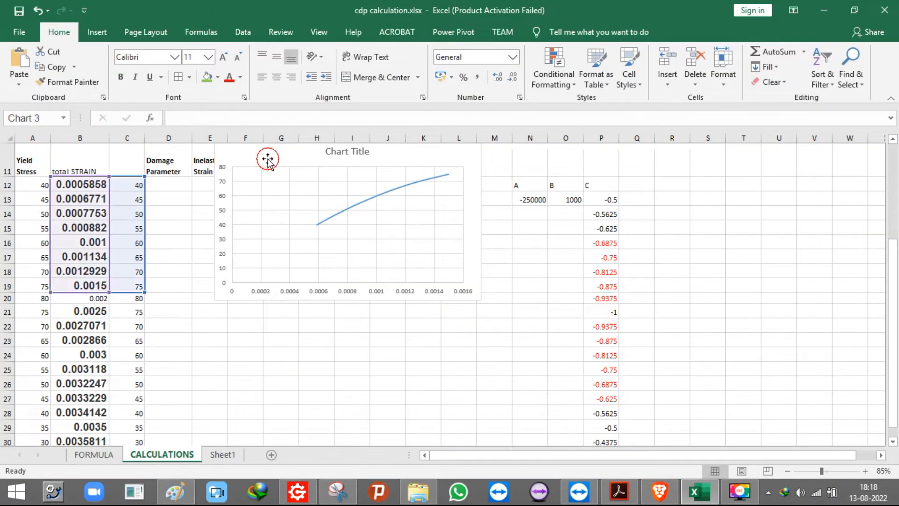
{"action": "left_click_drag", "start_coordinate": [147, 294], "coordinate": [150, 358]}
{"action": "scroll", "coordinate": [149, 308], "scroll_direction": "down", "scroll_amount": 3}
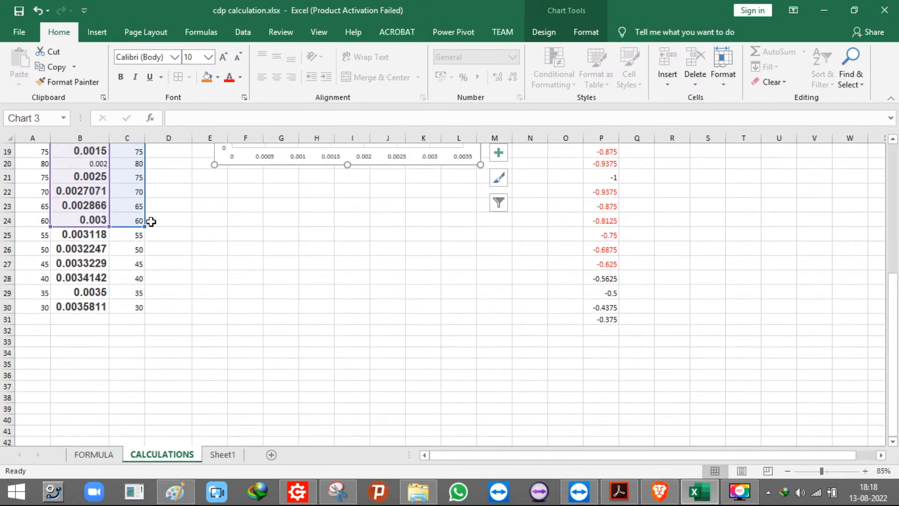
{"action": "left_click_drag", "start_coordinate": [144, 227], "coordinate": [145, 313]}
{"action": "scroll", "coordinate": [275, 293], "scroll_direction": "up", "scroll_amount": 5}
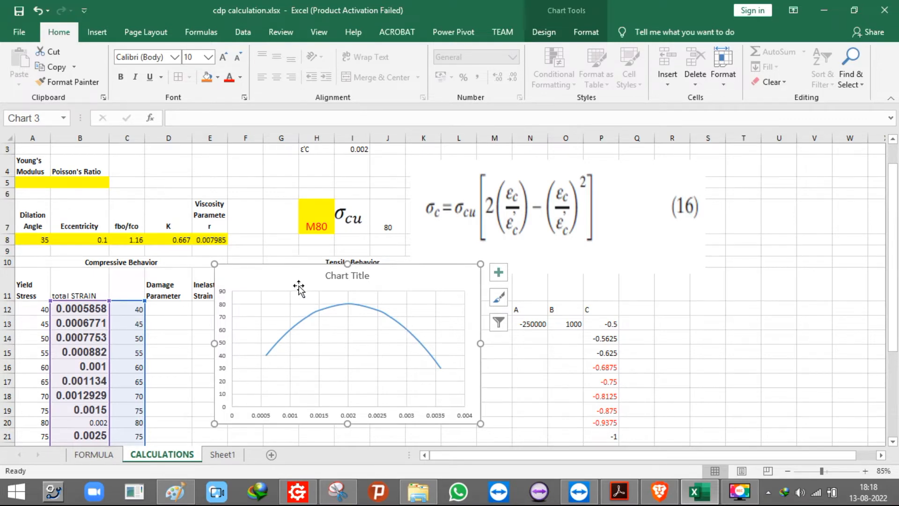
Enlarge the stress-strain chart and inspect the curve's first data point.
{"action": "mouse_move", "coordinate": [267, 356]}
{"action": "left_click", "coordinate": [268, 357]}
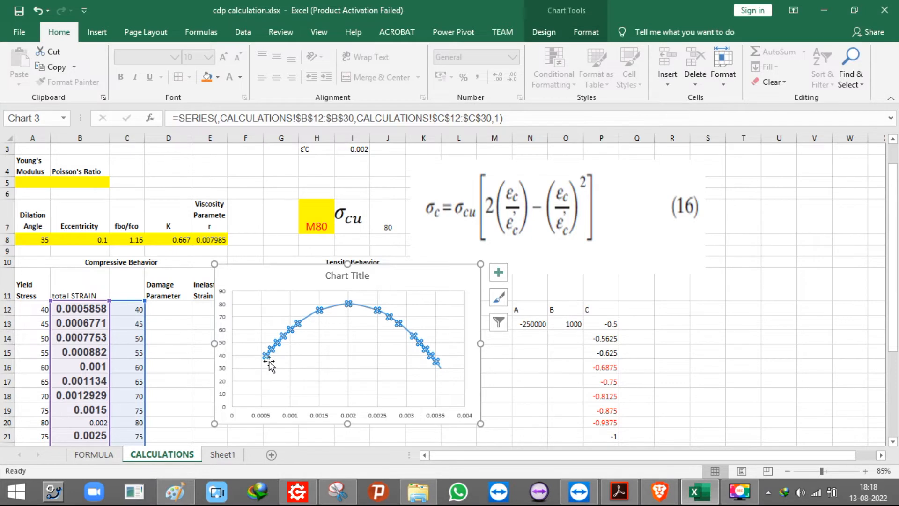
{"action": "scroll", "coordinate": [268, 361], "scroll_direction": "up", "scroll_amount": 1}
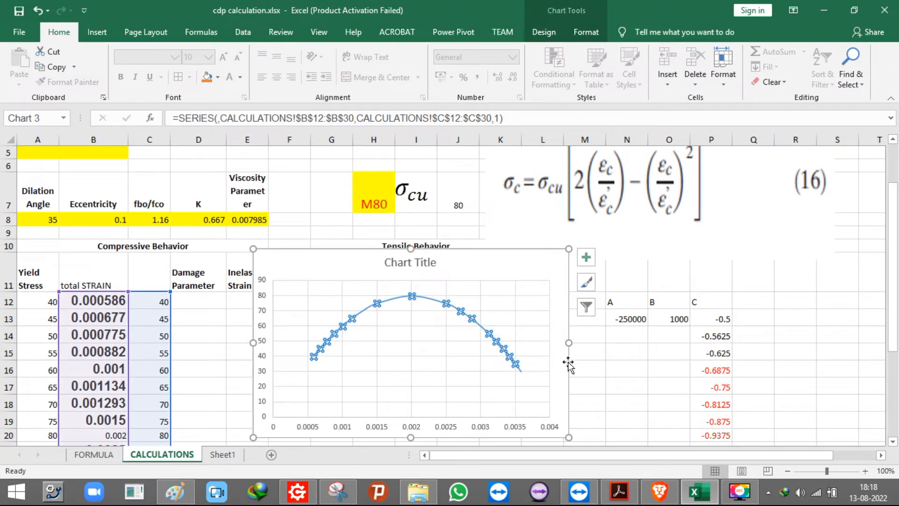
{"action": "left_click_drag", "start_coordinate": [568, 249], "coordinate": [827, 183]}
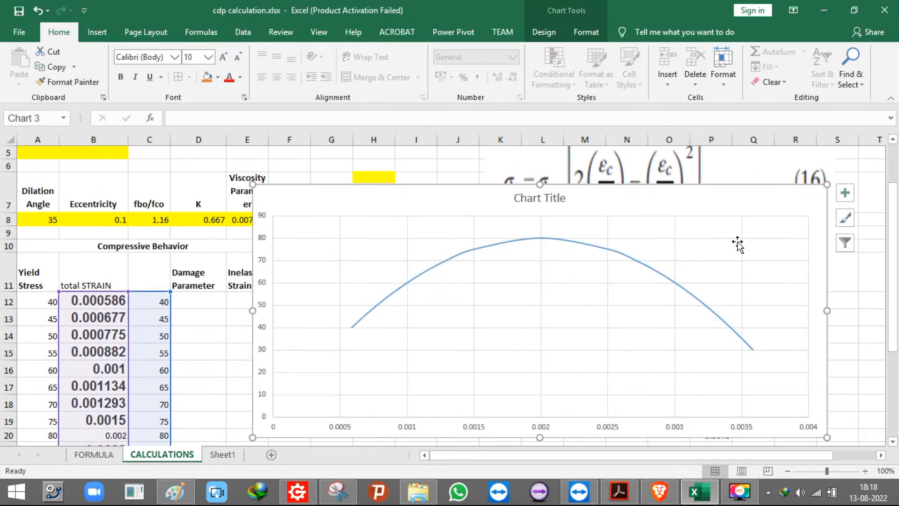
{"action": "left_click", "coordinate": [353, 328]}
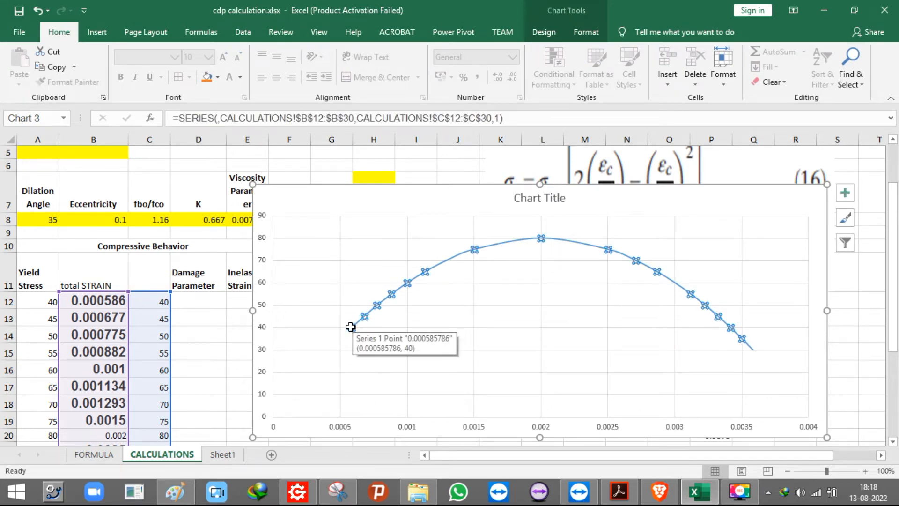
{"action": "left_click", "coordinate": [745, 189]}
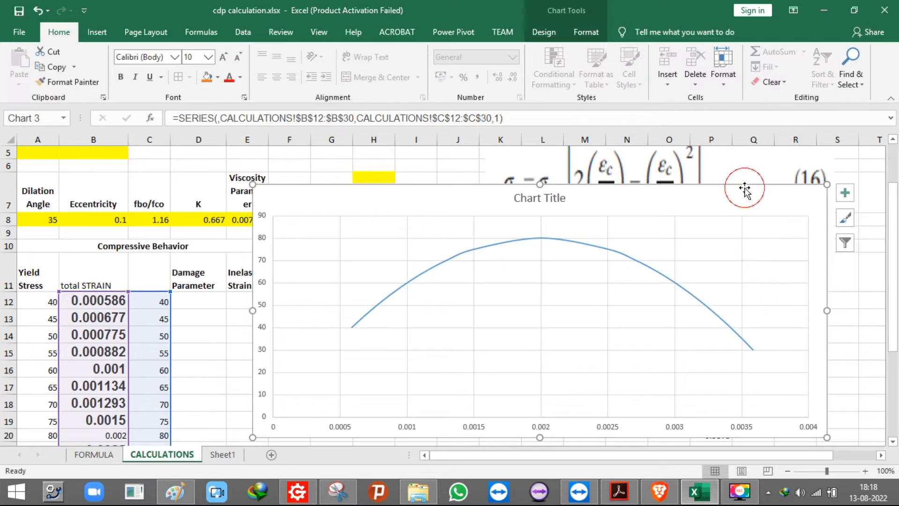
Delete the stress-strain chart and clear the duplicate stress values in C12:C30.
{"action": "key", "text": "Delete"}
{"action": "left_click_drag", "start_coordinate": [144, 300], "coordinate": [155, 422]}
{"action": "key", "text": "Delete"}
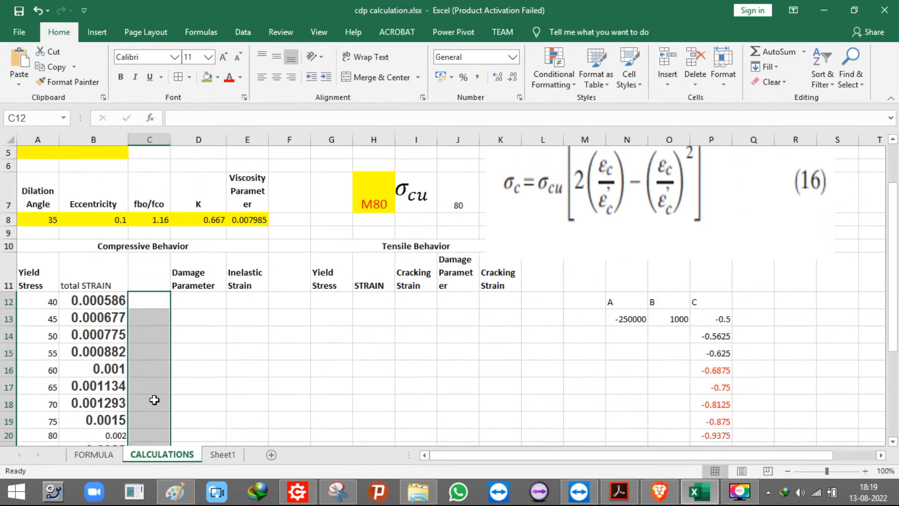
{"action": "key", "text": "ctrl+z"}
{"action": "key", "text": "ctrl+z"}
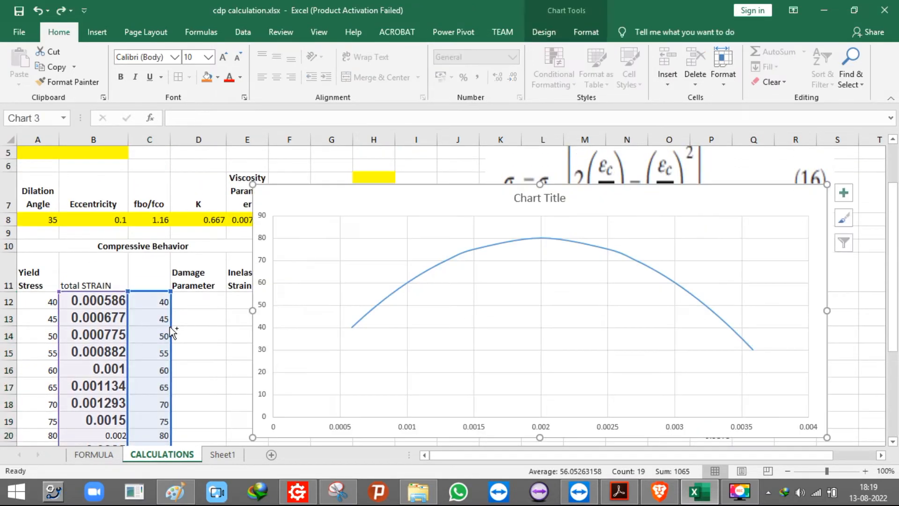
{"action": "key", "text": "ctrl+y"}
{"action": "key", "text": "ctrl+y"}
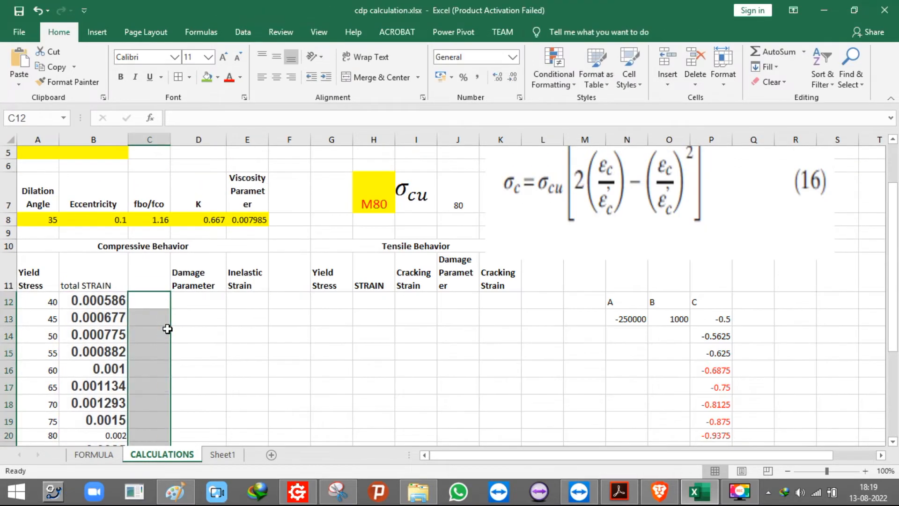
Enter the column heading INELASTIC STRAIN in C11.
{"action": "left_click", "coordinate": [147, 275]}
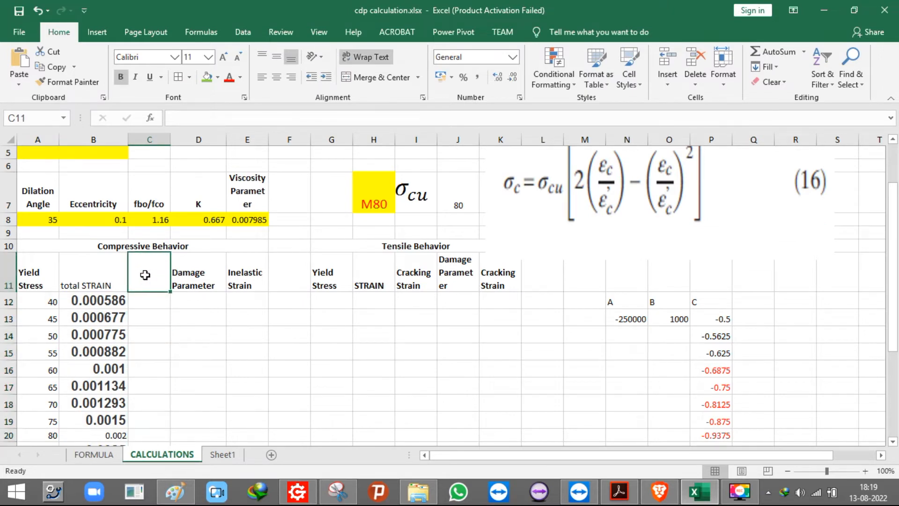
{"action": "type", "text": "9l"}
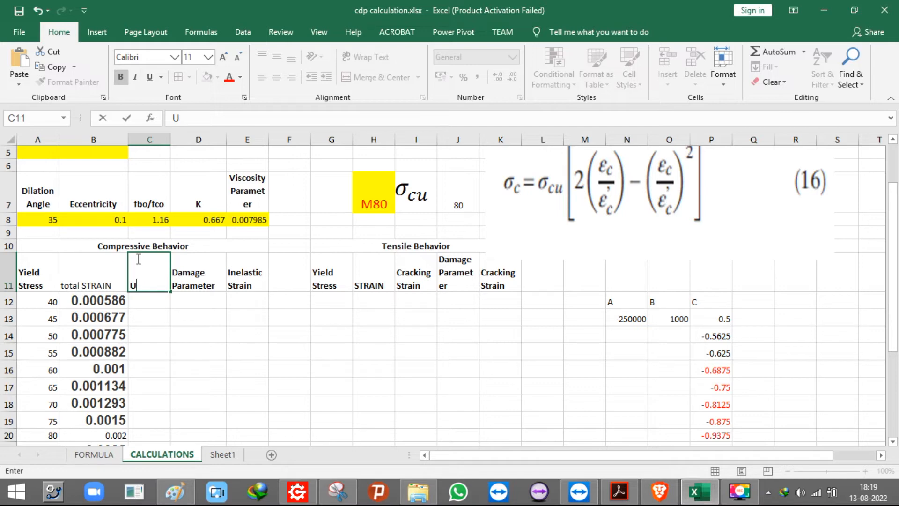
{"action": "type", "text": "INELASTIC STRAIN"}
Enter the inelastic strain formula =B12-$B$12 in C12, with the second reference absolute.
{"action": "left_click", "coordinate": [149, 302]}
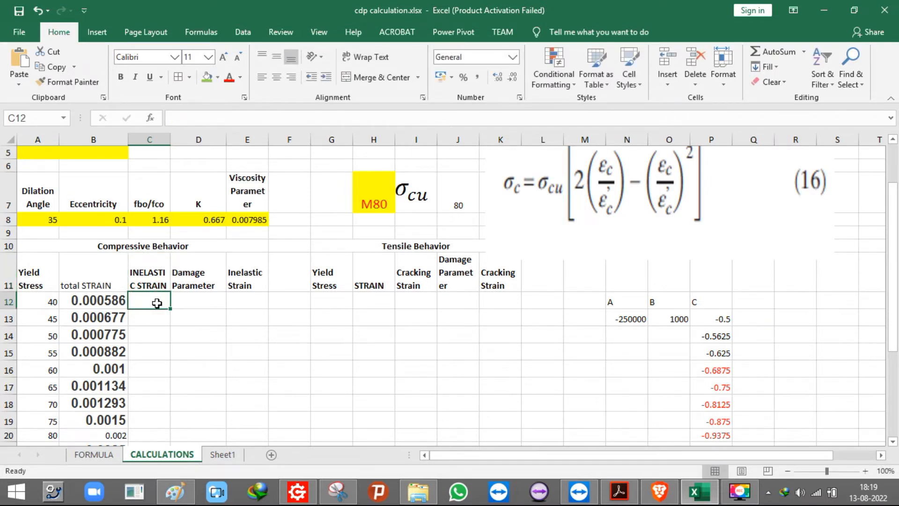
{"action": "type", "text": "="}
{"action": "left_click", "coordinate": [107, 302]}
{"action": "type", "text": "-"}
{"action": "left_click", "coordinate": [103, 302]}
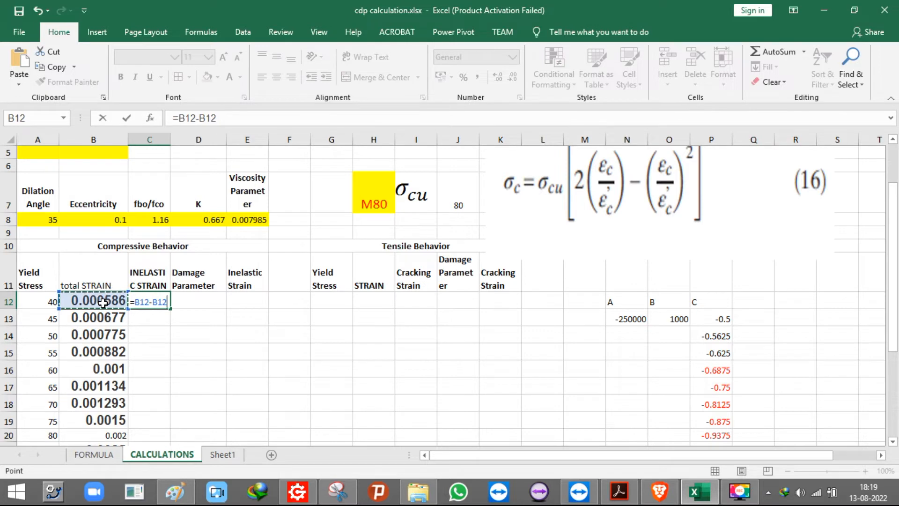
{"action": "left_click", "coordinate": [155, 301]}
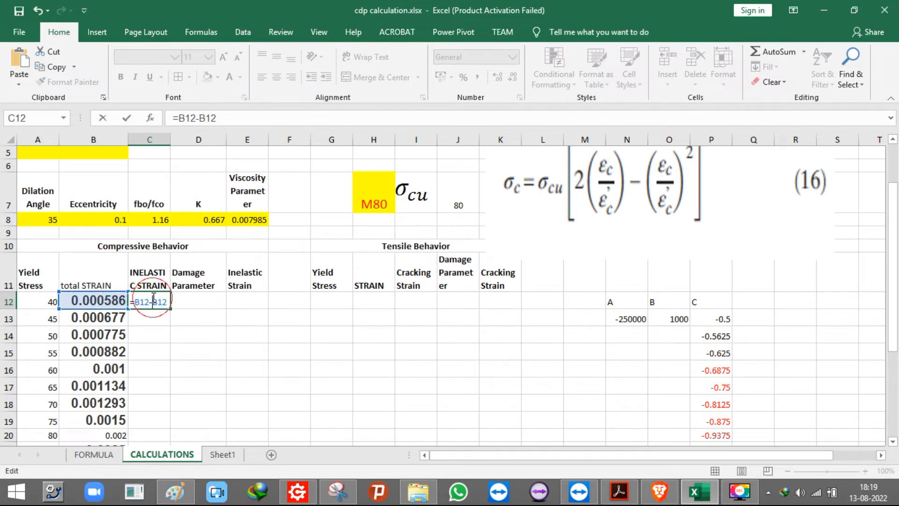
{"action": "left_click", "coordinate": [155, 300]}
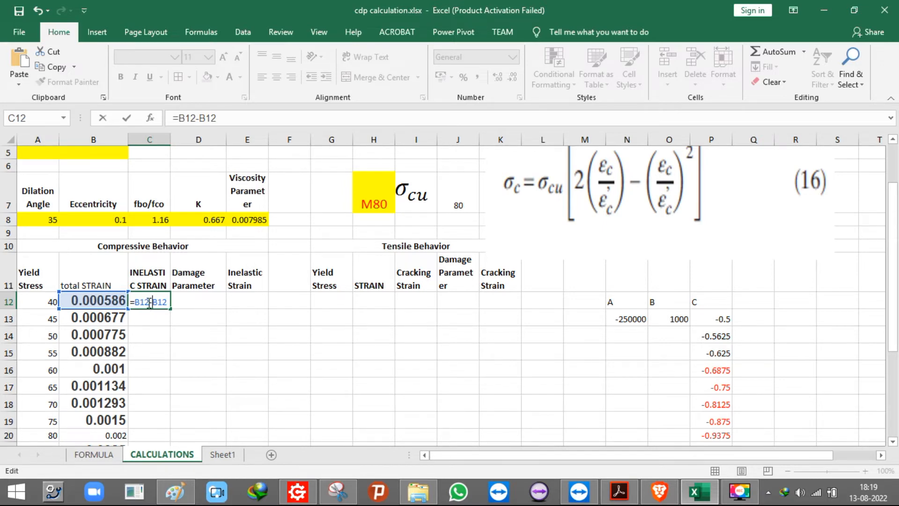
{"action": "key", "text": "F5"}
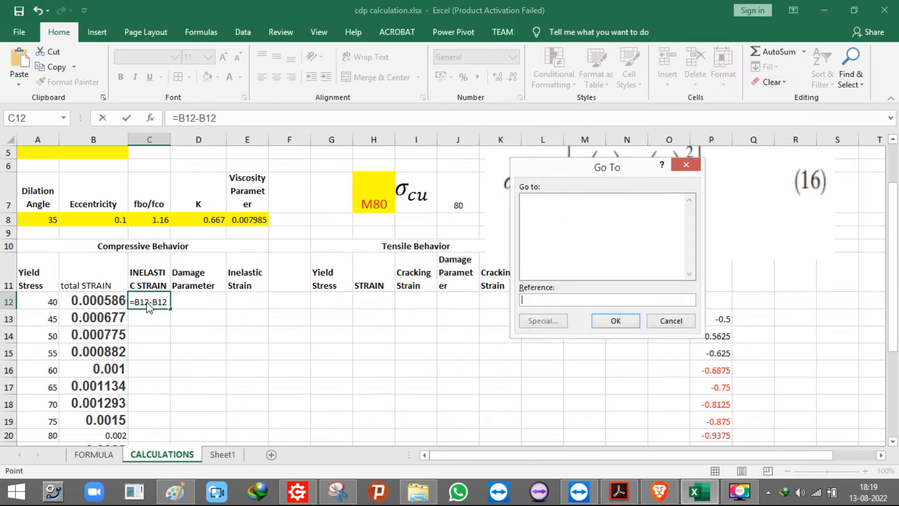
{"action": "left_click", "coordinate": [653, 319]}
{"action": "key", "text": "F4"}
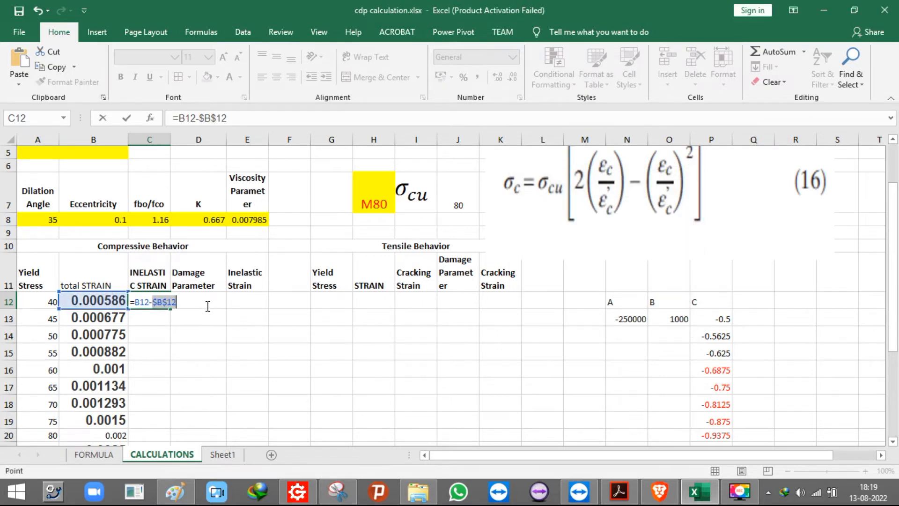
{"action": "key", "text": "Return"}
Convert the $B$12 reference in C12's formula to its constant value, 0.0005857864376269.
{"action": "left_click", "coordinate": [164, 301]}
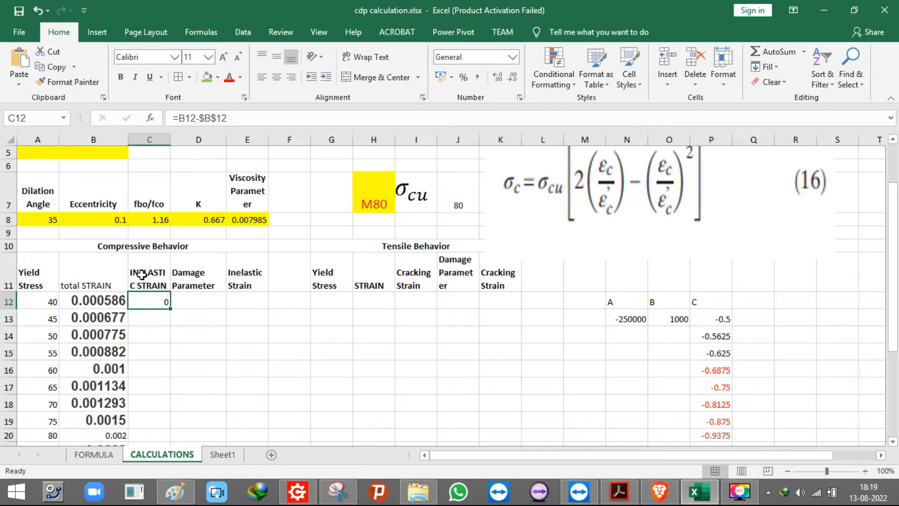
{"action": "left_click", "coordinate": [96, 292]}
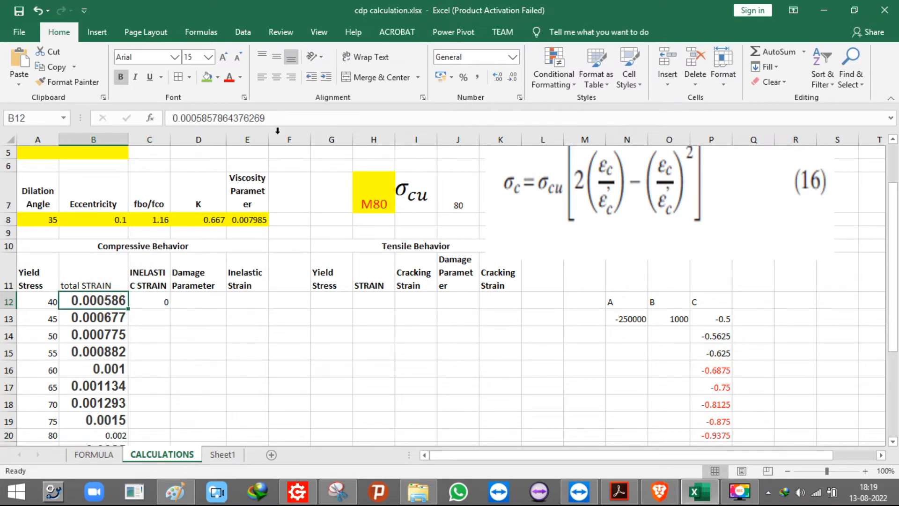
{"action": "left_click", "coordinate": [286, 117]}
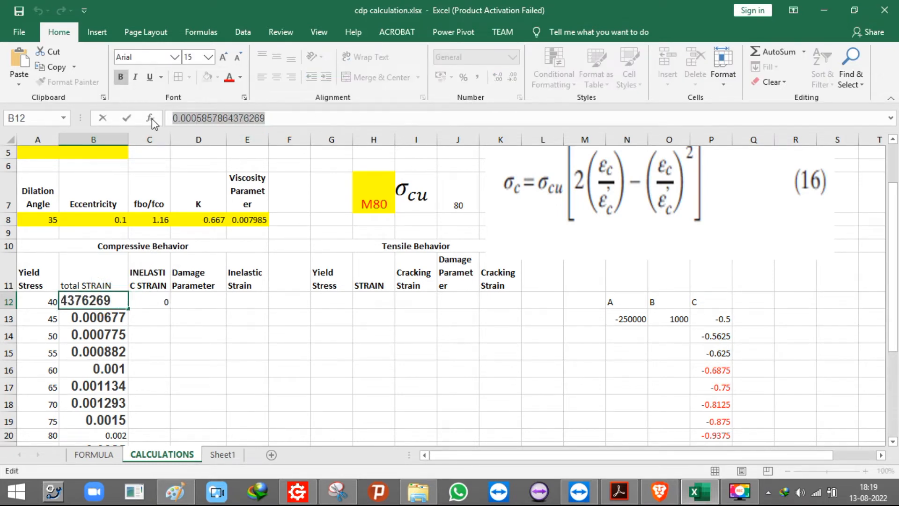
{"action": "key", "text": "Escape"}
{"action": "left_click", "coordinate": [158, 296]}
{"action": "left_click_drag", "start_coordinate": [228, 115], "coordinate": [196, 123]}
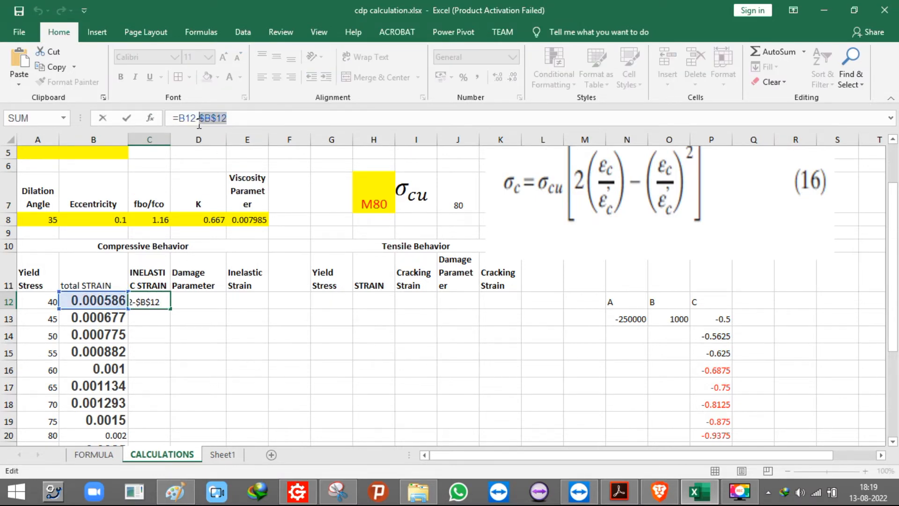
{"action": "key", "text": "F9"}
{"action": "key", "text": "Return"}
Fill the inelastic strain formula from C12 down to C30.
{"action": "left_click", "coordinate": [160, 297]}
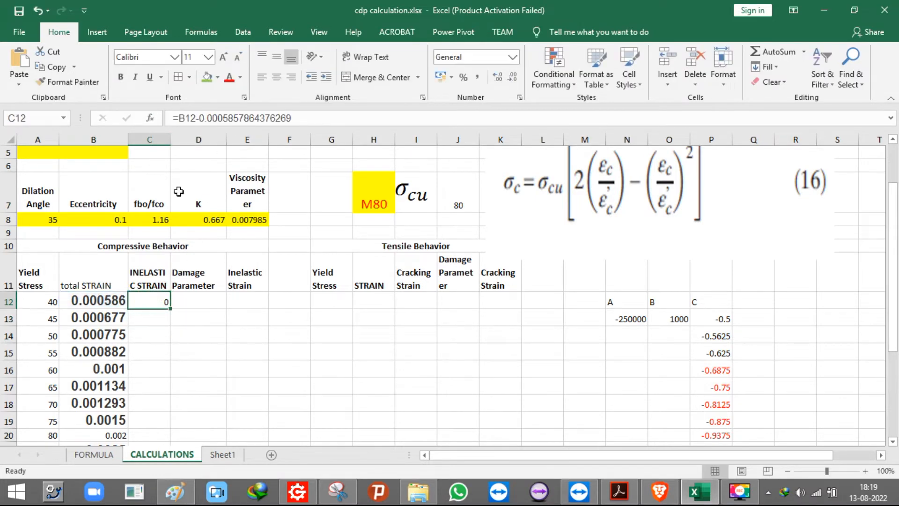
{"action": "left_click", "coordinate": [96, 300]}
{"action": "left_click", "coordinate": [150, 304]}
{"action": "double_click", "coordinate": [171, 307]}
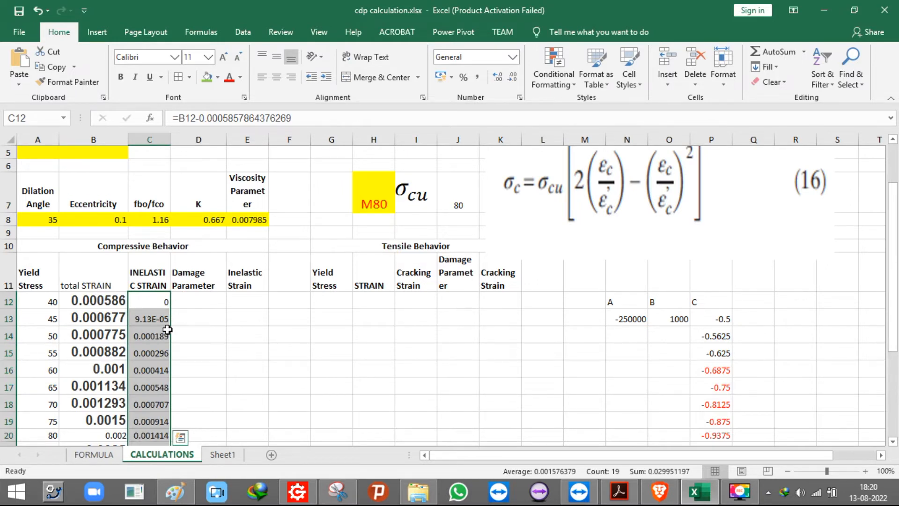
Compare the total strains in B13, B14 and B15 with the initial strain in B12.
{"action": "left_click", "coordinate": [98, 320]}
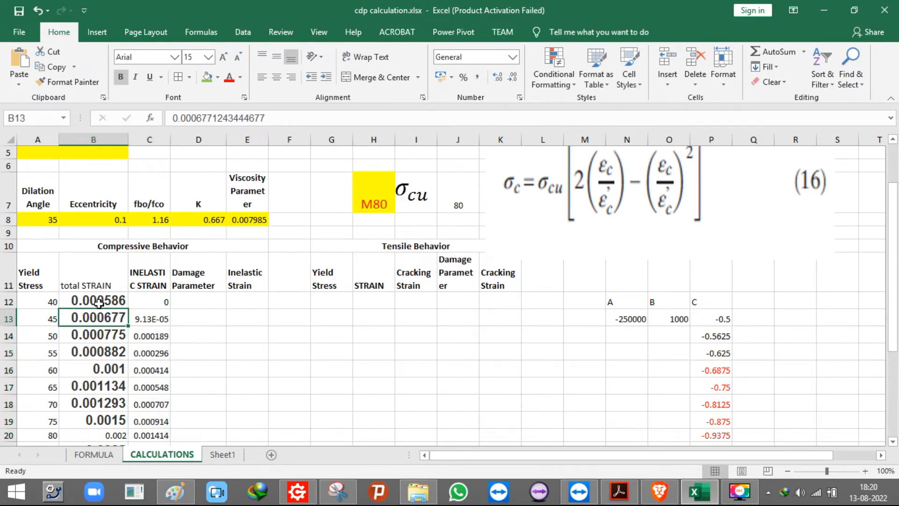
{"action": "left_click", "coordinate": [99, 303]}
{"action": "left_click", "coordinate": [108, 338]}
{"action": "left_click", "coordinate": [104, 303]}
{"action": "left_click", "coordinate": [108, 355]}
{"action": "left_click", "coordinate": [109, 302]}
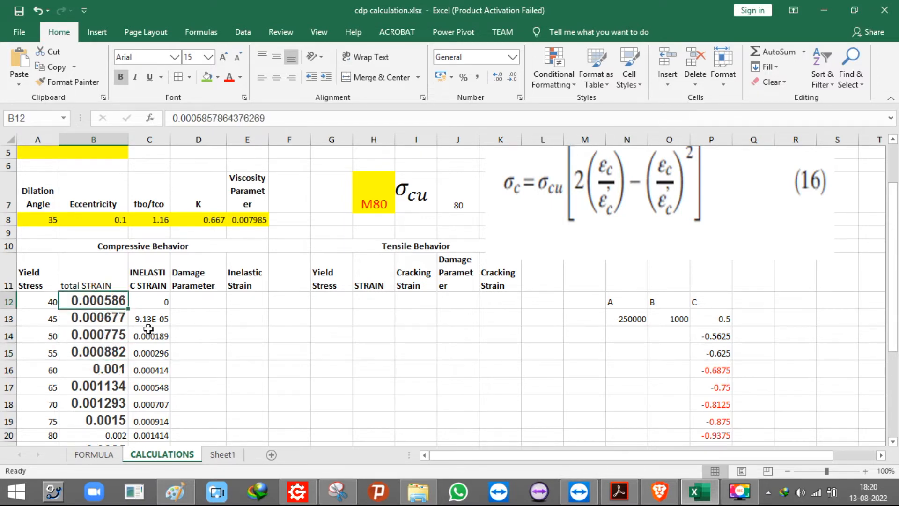
Review the inelastic strain values in C12 to C30 against their yield stresses.
{"action": "scroll", "coordinate": [150, 323], "scroll_direction": "down", "scroll_amount": 5}
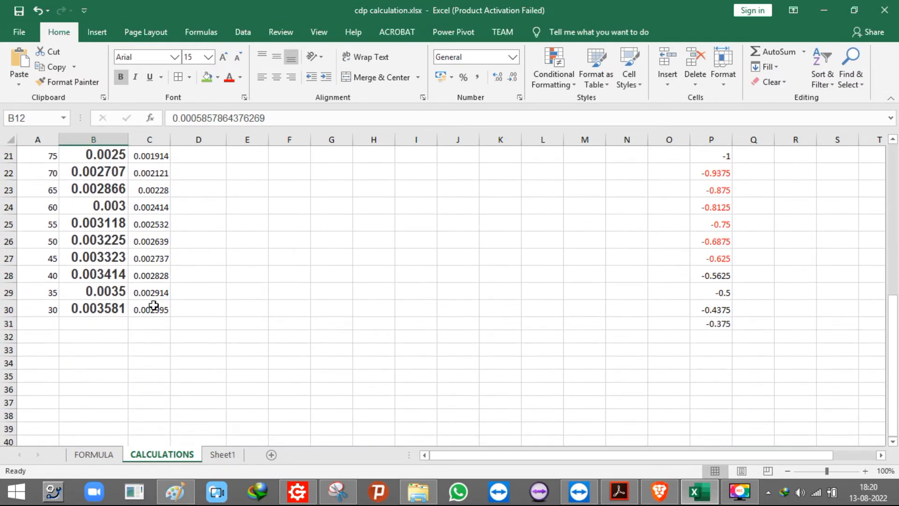
{"action": "scroll", "coordinate": [169, 225], "scroll_direction": "up", "scroll_amount": 5}
{"action": "left_click_drag", "start_coordinate": [149, 306], "coordinate": [158, 410]}
{"action": "scroll", "coordinate": [157, 249], "scroll_direction": "up", "scroll_amount": 3}
{"action": "scroll", "coordinate": [156, 248], "scroll_direction": "down", "scroll_amount": 3}
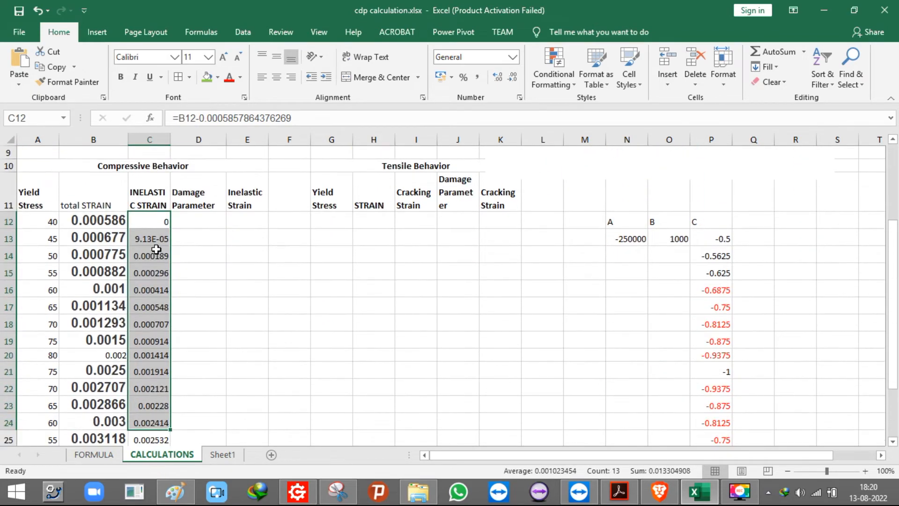
{"action": "left_click", "coordinate": [181, 255]}
{"action": "scroll", "coordinate": [183, 262], "scroll_direction": "down", "scroll_amount": 5}
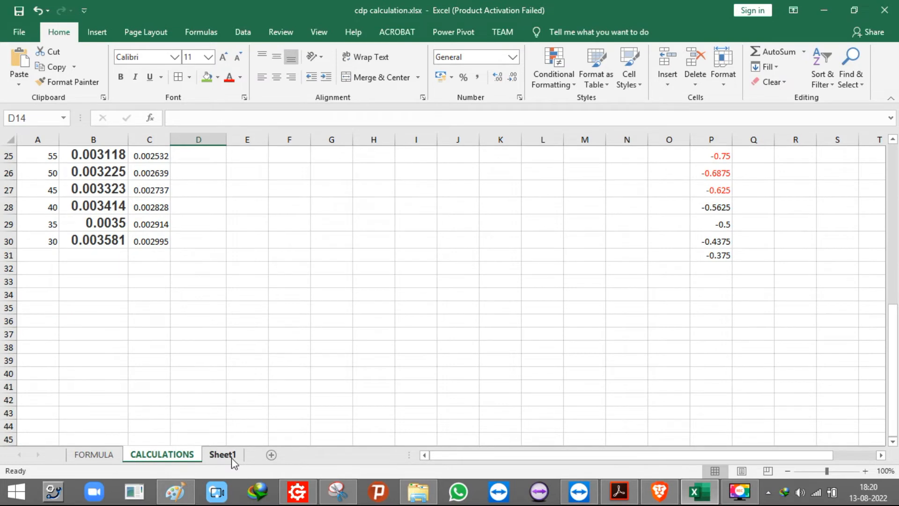
Clear the old data in range E4:N22 of Sheet1.
{"action": "scroll", "coordinate": [206, 417], "scroll_direction": "up", "scroll_amount": 8}
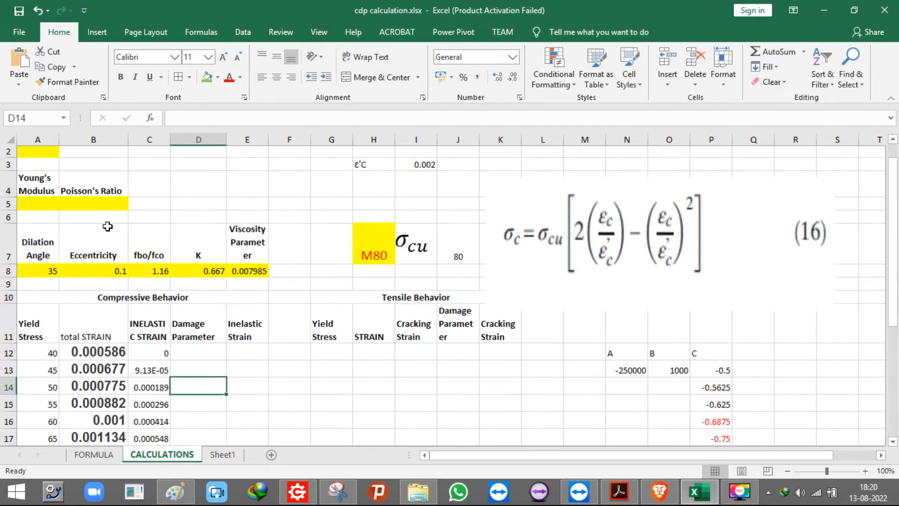
{"action": "left_click_drag", "start_coordinate": [40, 324], "coordinate": [429, 363]}
{"action": "key", "text": "ctrl+c"}
{"action": "left_click", "coordinate": [222, 454]}
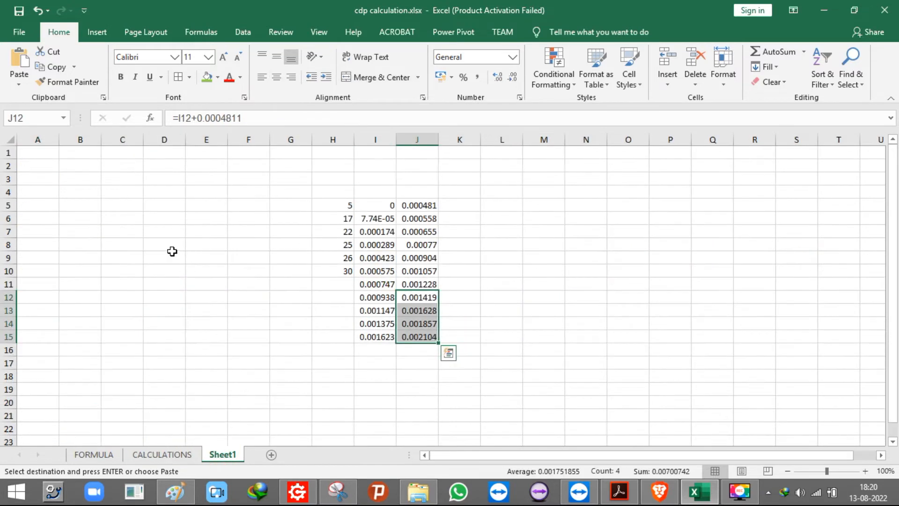
{"action": "left_click_drag", "start_coordinate": [215, 196], "coordinate": [572, 421]}
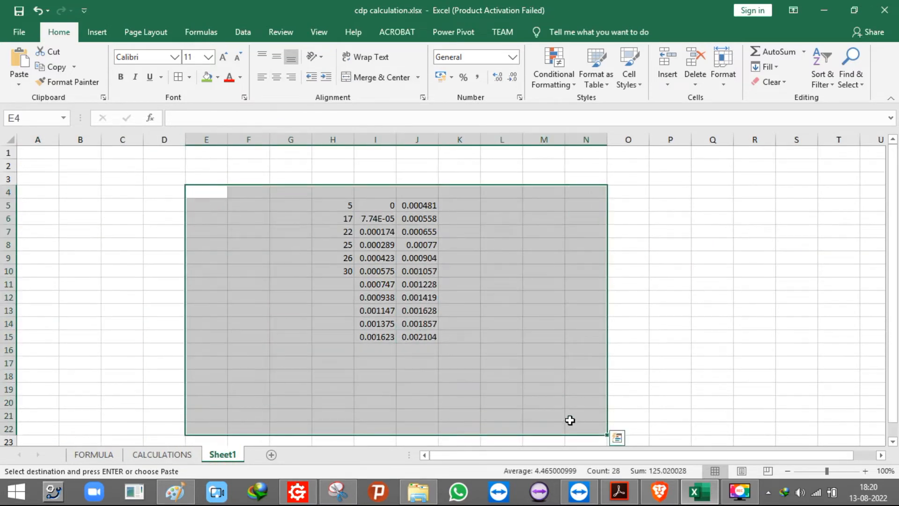
{"action": "key", "text": "Delete"}
Copy the Compressive Behavior and Tensile Behavior header rows A10:K11 from the CALCULATIONS sheet into Sheet1, starting at C7.
{"action": "left_click", "coordinate": [111, 162]}
{"action": "left_click", "coordinate": [131, 194]}
{"action": "left_click", "coordinate": [134, 235]}
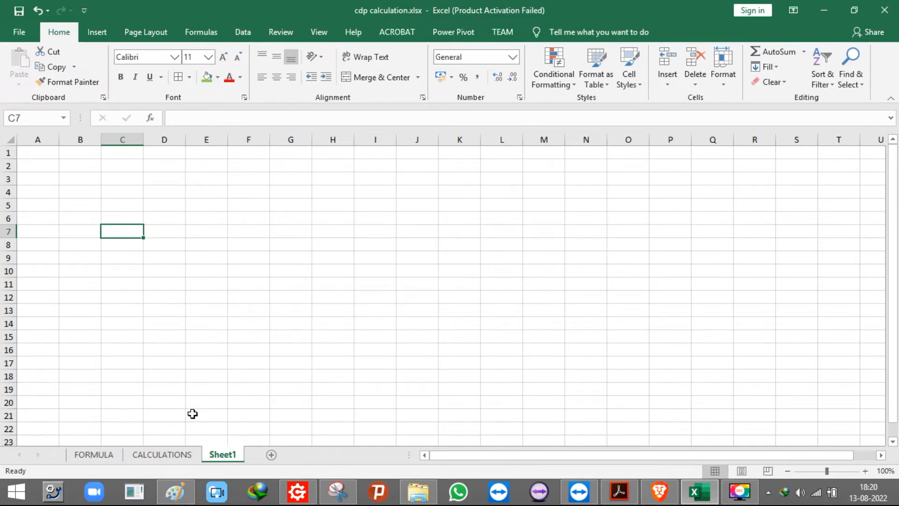
{"action": "left_click", "coordinate": [177, 454]}
{"action": "key", "text": "ctrl+c"}
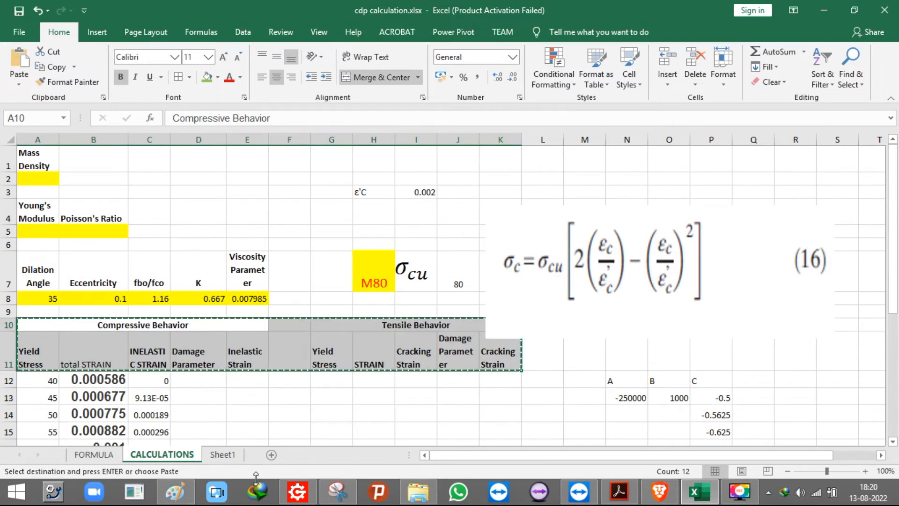
{"action": "left_click", "coordinate": [223, 454]}
{"action": "key", "text": "ctrl+v"}
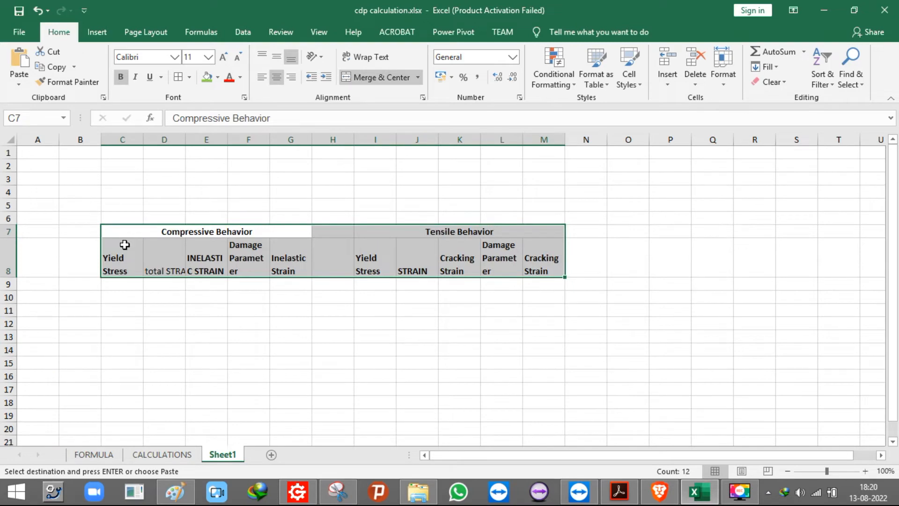
Delete the total STRAIN column D from Sheet1.
{"action": "left_click", "coordinate": [170, 268]}
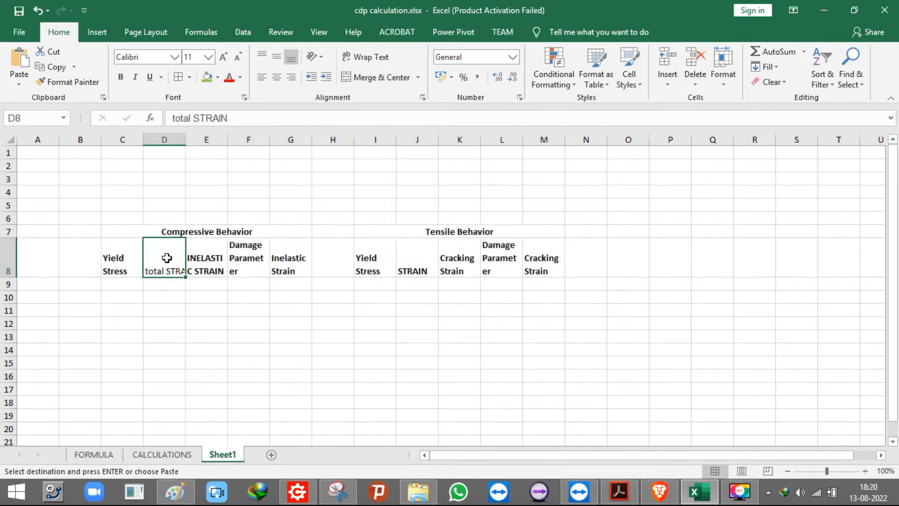
{"action": "left_click", "coordinate": [155, 139]}
{"action": "right_click", "coordinate": [157, 139]}
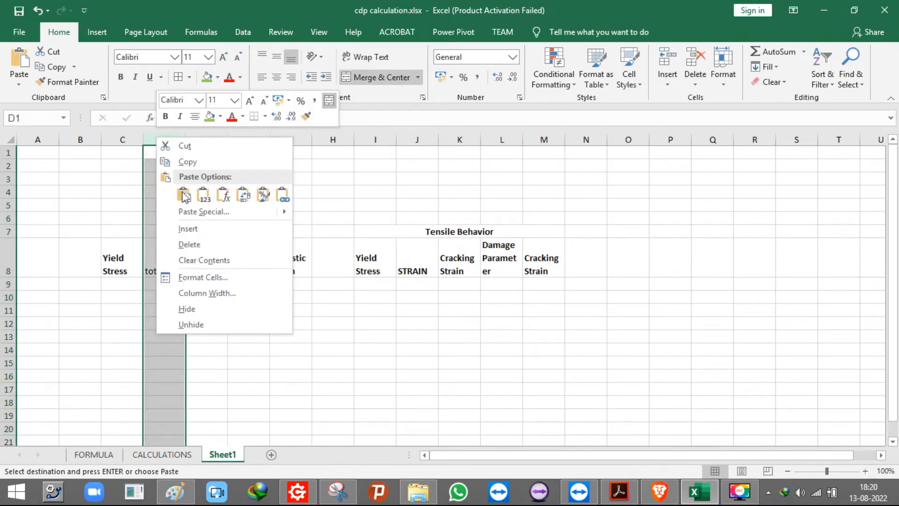
{"action": "left_click", "coordinate": [189, 244]}
{"action": "left_click", "coordinate": [171, 282]}
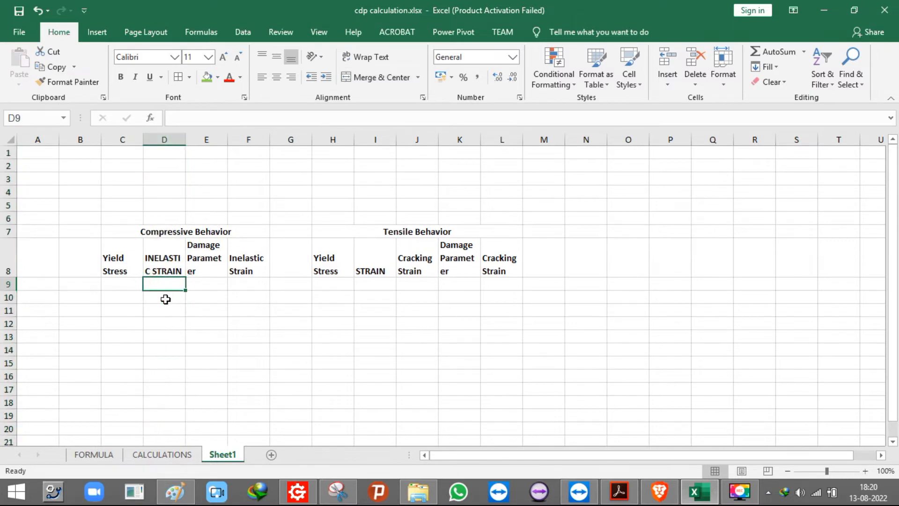
Link Sheet1's C9 to the first yield stress with =CALCULATIONS!A12 and fill the link down to C27.
{"action": "left_click", "coordinate": [127, 283]}
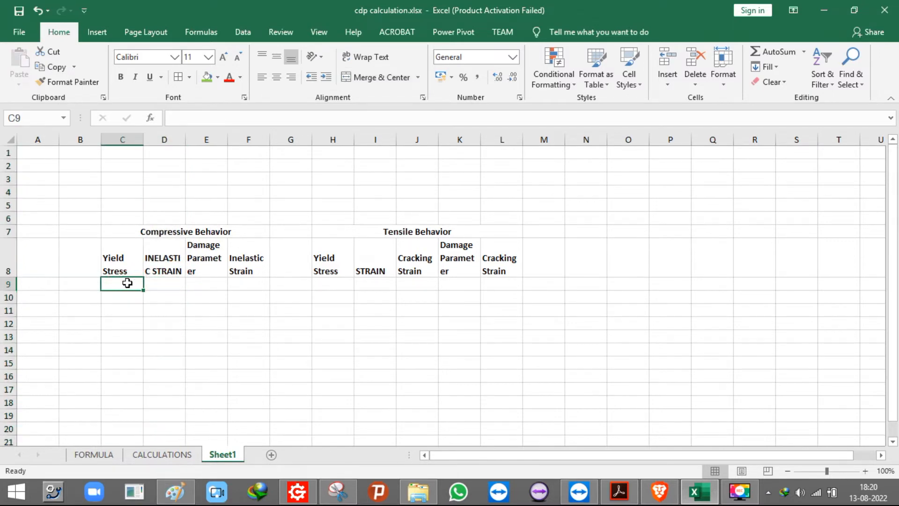
{"action": "type", "text": "="}
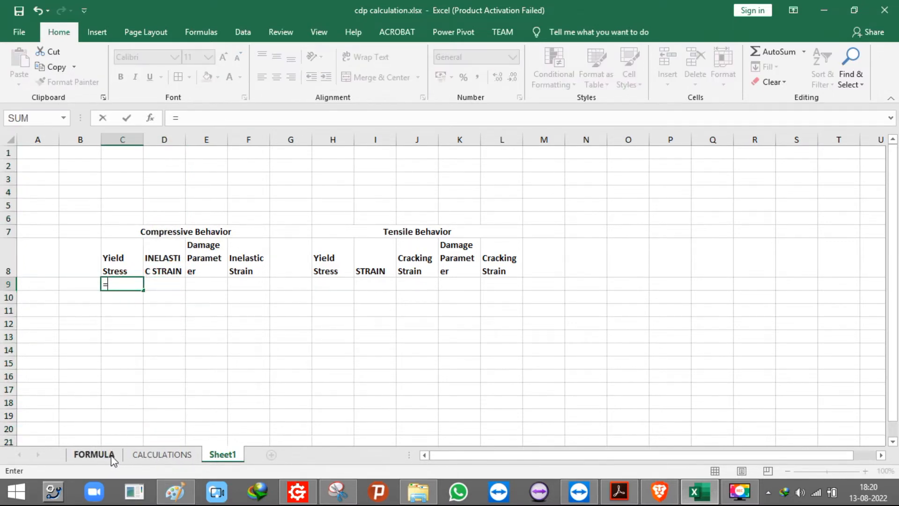
{"action": "left_click", "coordinate": [162, 454]}
{"action": "left_click", "coordinate": [43, 379]}
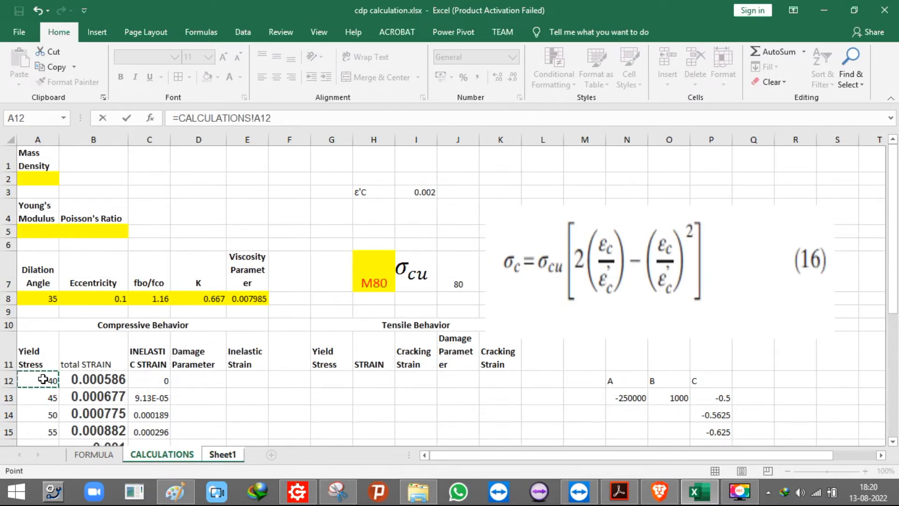
{"action": "key", "text": "Return"}
{"action": "left_click", "coordinate": [132, 283]}
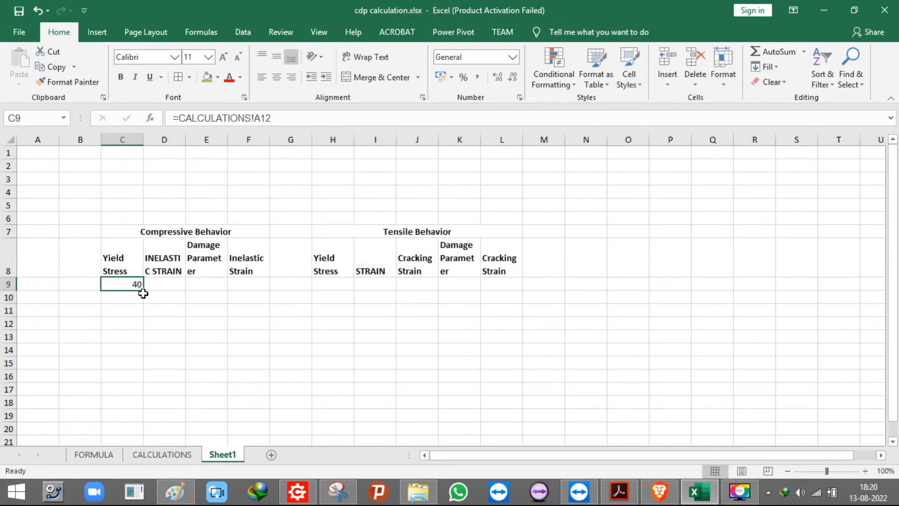
{"action": "left_click_drag", "start_coordinate": [144, 293], "coordinate": [141, 250]}
{"action": "key", "text": "ctrl+z"}
{"action": "scroll", "coordinate": [161, 263], "scroll_direction": "up", "scroll_amount": 5}
Link Sheet1's D9 to the first inelastic strain with =CALCULATIONS!C12 and fill the link down to D27.
{"action": "left_click", "coordinate": [164, 244]}
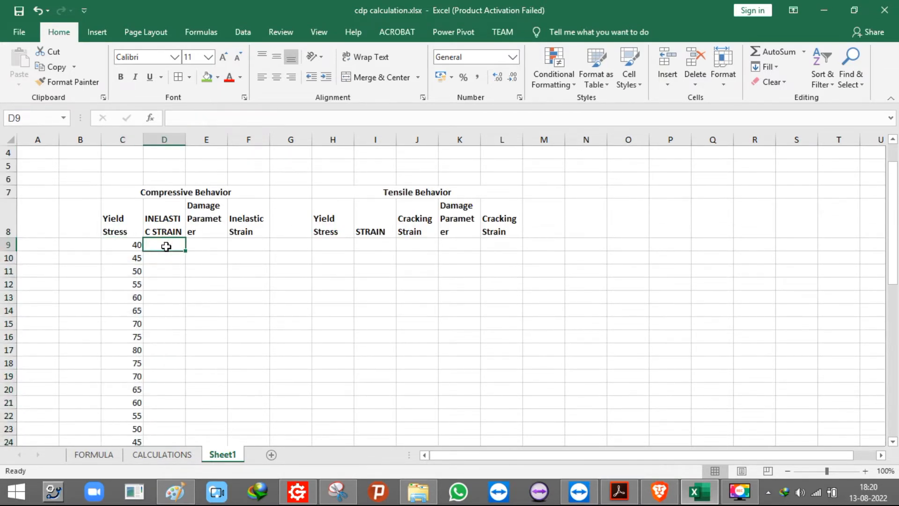
{"action": "type", "text": "="}
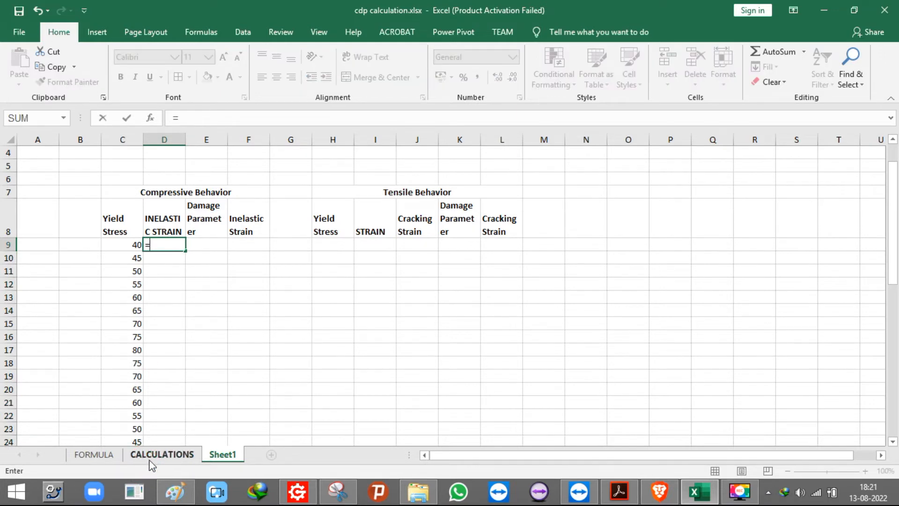
{"action": "left_click", "coordinate": [149, 463]}
{"action": "left_click", "coordinate": [150, 374]}
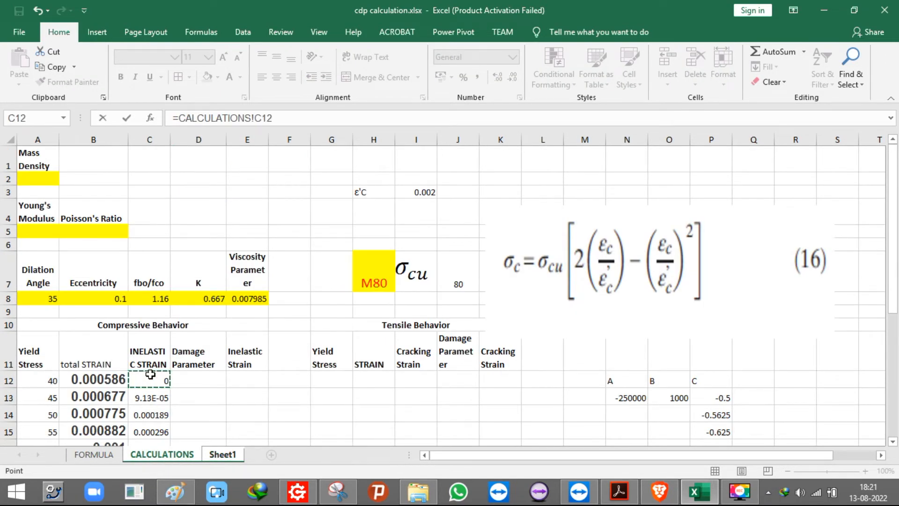
{"action": "key", "text": "Return"}
{"action": "left_click", "coordinate": [177, 244]}
{"action": "left_click_drag", "start_coordinate": [183, 253], "coordinate": [189, 393]}
{"action": "scroll", "coordinate": [190, 382], "scroll_direction": "up", "scroll_amount": 3}
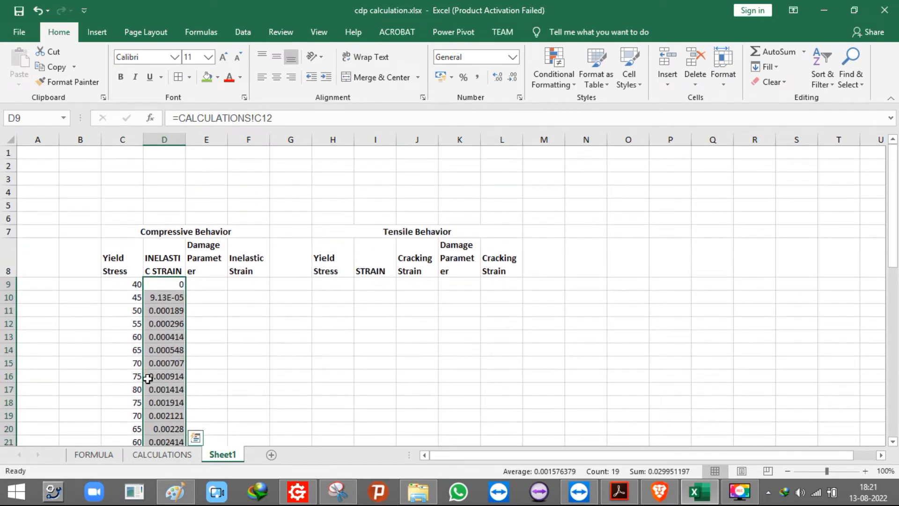
{"action": "left_click", "coordinate": [217, 283]}
{"action": "left_click", "coordinate": [261, 285]}
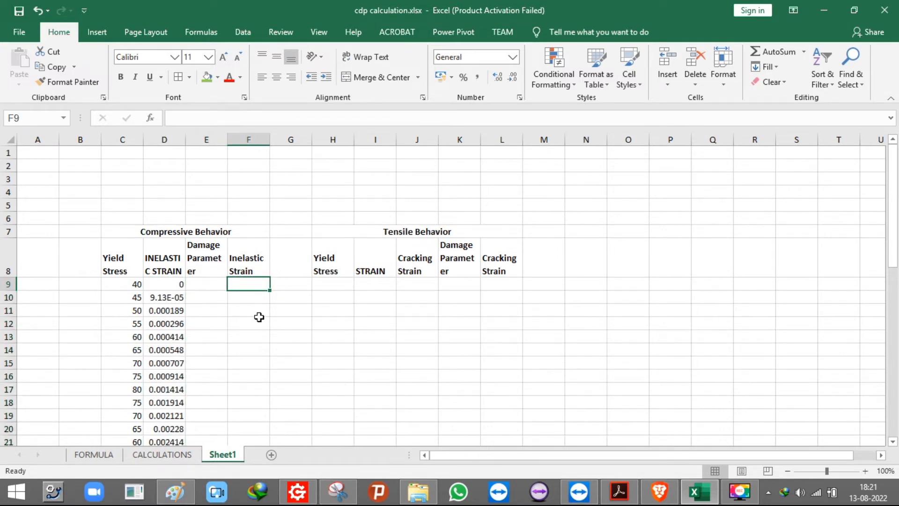
{"action": "left_click", "coordinate": [205, 281]}
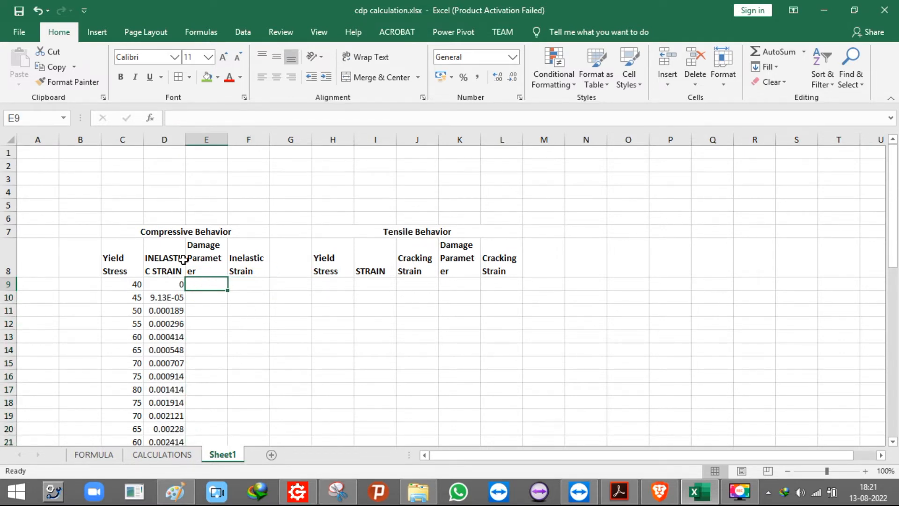
Switch to the damage plasticity paper in Adobe Acrobat and examine the damage parameter C columns of the B20 and B30 tables.
{"action": "left_click", "coordinate": [619, 491]}
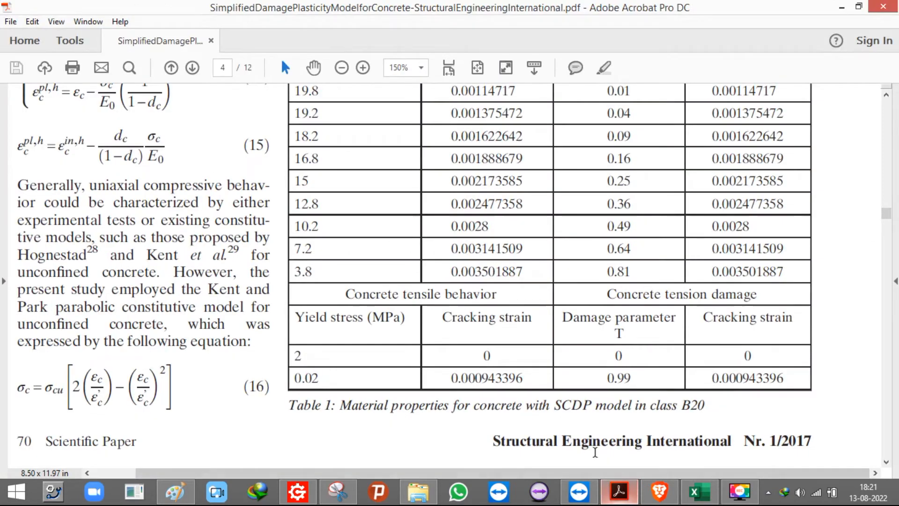
{"action": "scroll", "coordinate": [370, 347], "scroll_direction": "down", "scroll_amount": 3}
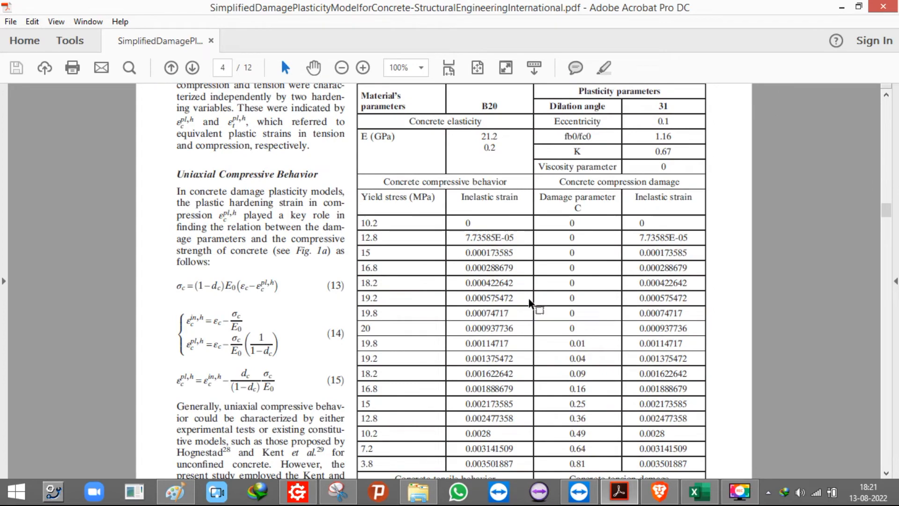
{"action": "left_click_drag", "start_coordinate": [567, 224], "coordinate": [569, 328]}
{"action": "left_click", "coordinate": [586, 319]}
{"action": "scroll", "coordinate": [426, 335], "scroll_direction": "down", "scroll_amount": 10}
{"action": "scroll", "coordinate": [354, 291], "scroll_direction": "down", "scroll_amount": 3}
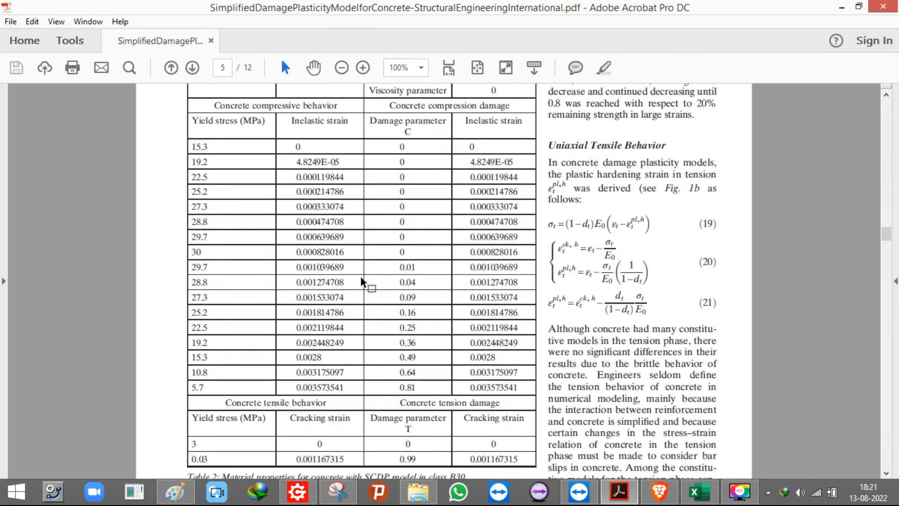
{"action": "left_click", "coordinate": [408, 252]}
{"action": "scroll", "coordinate": [423, 286], "scroll_direction": "up", "scroll_amount": 10}
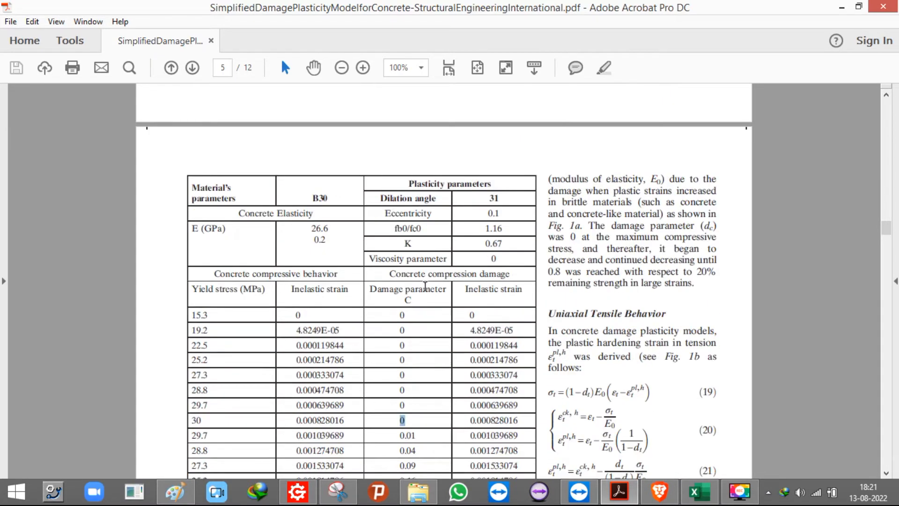
Examine the Kent and Park stress-strain curve in Fig. 2 and the compression damage equation (18) in the paper.
{"action": "scroll", "coordinate": [444, 302], "scroll_direction": "up", "scroll_amount": 7}
{"action": "scroll", "coordinate": [638, 235], "scroll_direction": "down", "scroll_amount": 4}
{"action": "scroll", "coordinate": [747, 176], "scroll_direction": "up", "scroll_amount": 2}
{"action": "scroll", "coordinate": [748, 177], "scroll_direction": "up", "scroll_amount": 5}
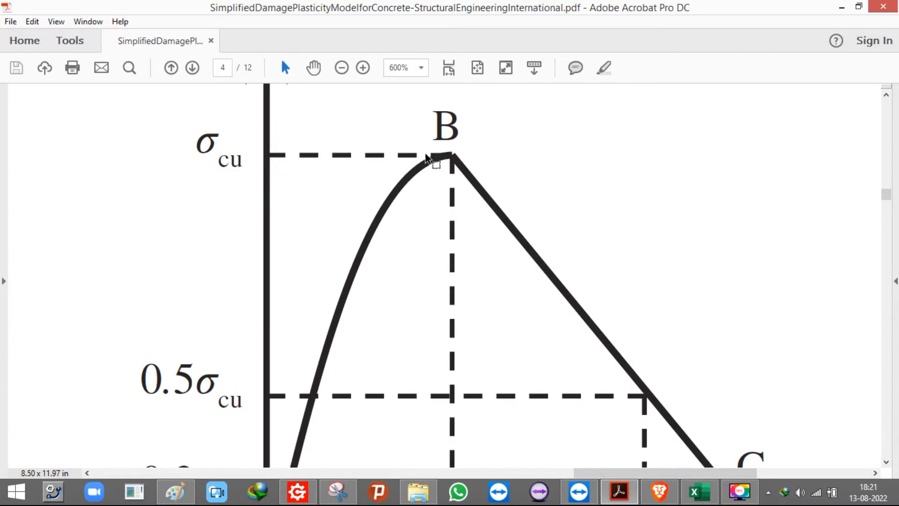
{"action": "scroll", "coordinate": [421, 275], "scroll_direction": "down", "scroll_amount": 3}
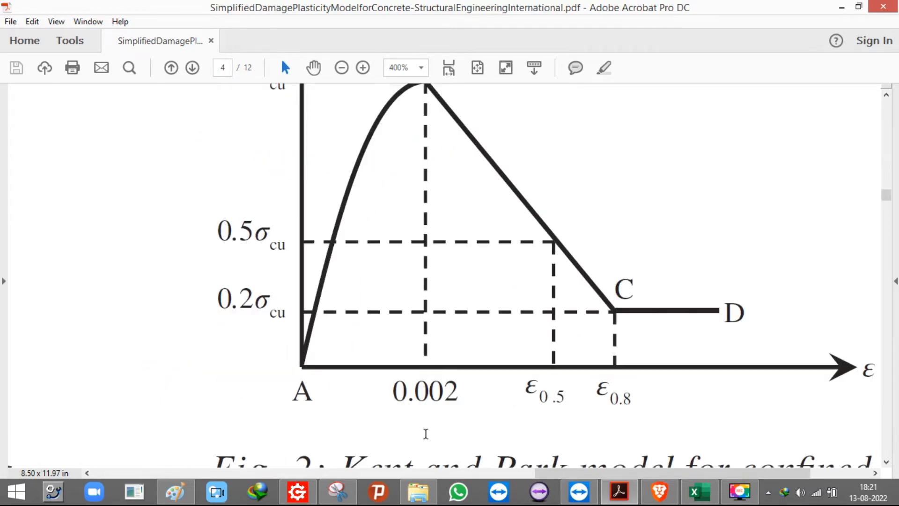
{"action": "scroll", "coordinate": [427, 377], "scroll_direction": "down", "scroll_amount": 1}
{"action": "scroll", "coordinate": [428, 378], "scroll_direction": "down", "scroll_amount": 8}
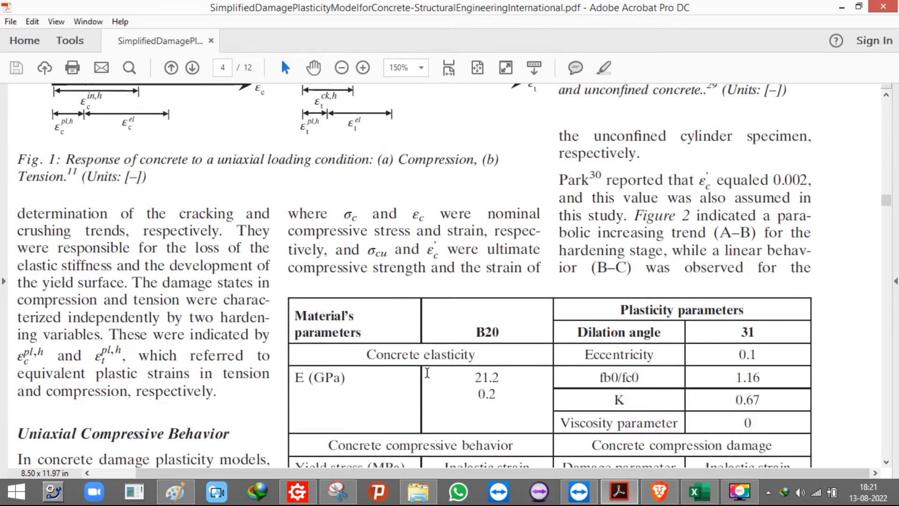
{"action": "scroll", "coordinate": [461, 360], "scroll_direction": "up", "scroll_amount": 2}
{"action": "scroll", "coordinate": [460, 361], "scroll_direction": "down", "scroll_amount": 3}
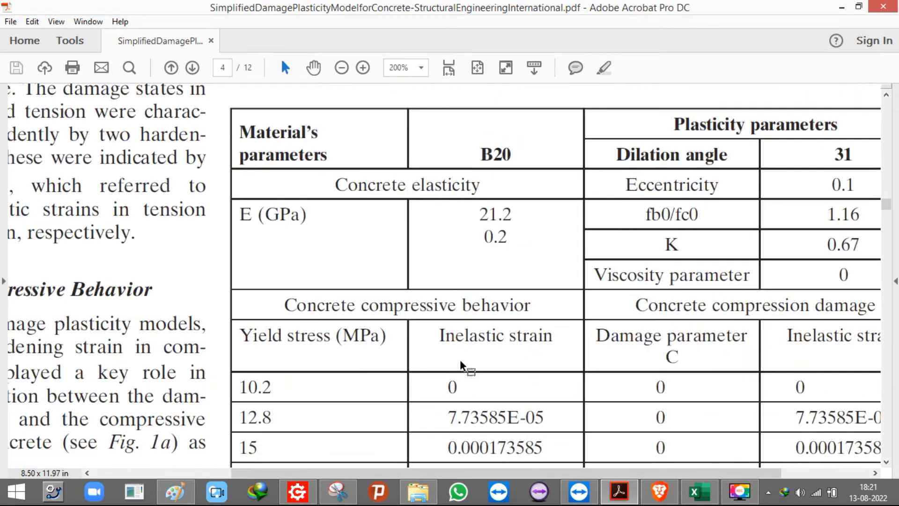
{"action": "scroll", "coordinate": [461, 361], "scroll_direction": "up", "scroll_amount": 1}
{"action": "scroll", "coordinate": [461, 360], "scroll_direction": "up", "scroll_amount": 8}
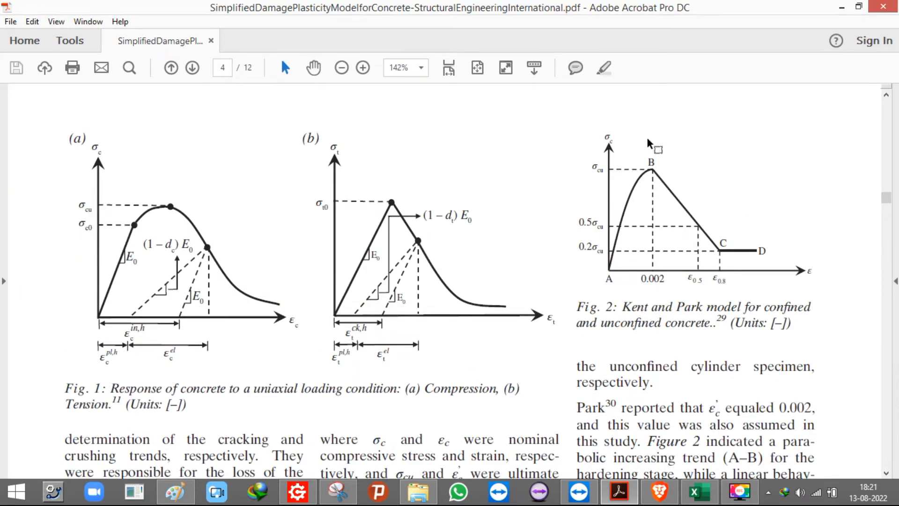
{"action": "scroll", "coordinate": [548, 286], "scroll_direction": "down", "scroll_amount": 20}
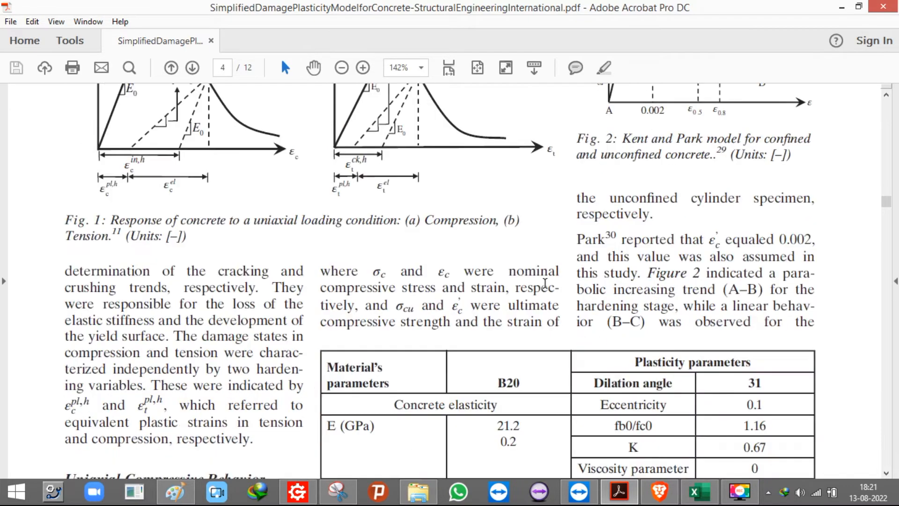
{"action": "scroll", "coordinate": [546, 283], "scroll_direction": "down", "scroll_amount": 12}
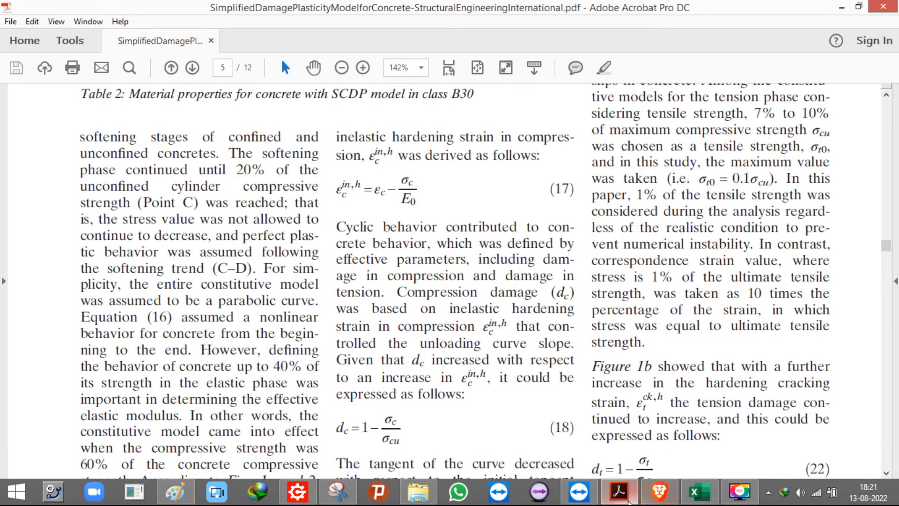
Switch to Excel and shade Sheet1's row 17, the row with the peak yield stress of 80, green.
{"action": "left_click", "coordinate": [619, 492]}
{"action": "left_click", "coordinate": [202, 327]}
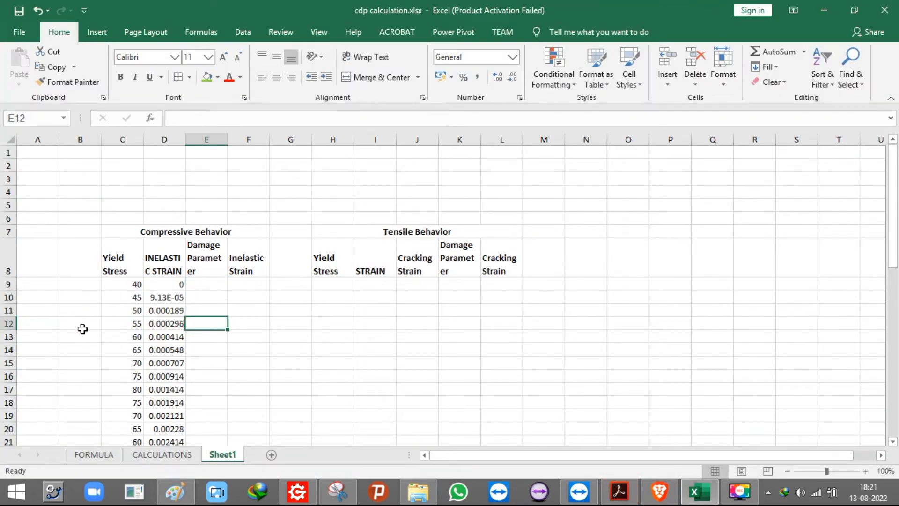
{"action": "scroll", "coordinate": [82, 328], "scroll_direction": "down", "scroll_amount": 3}
{"action": "left_click", "coordinate": [9, 257]}
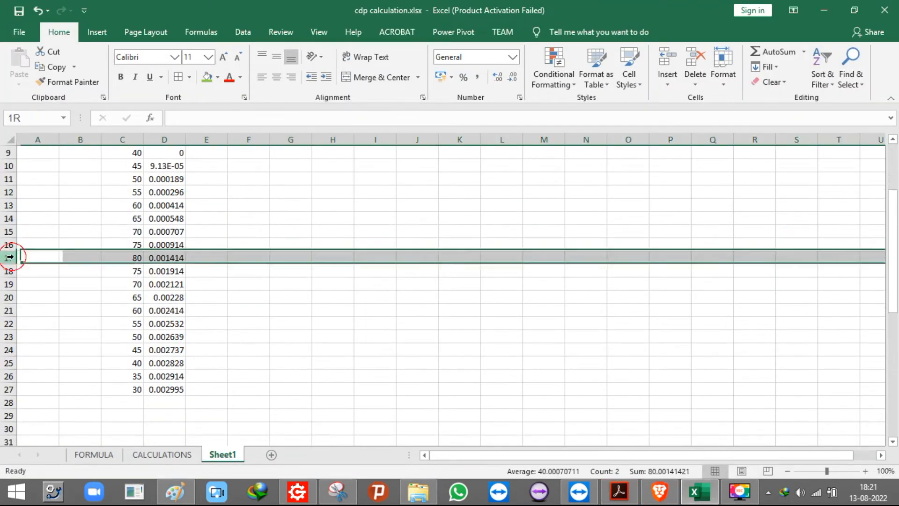
{"action": "left_click", "coordinate": [207, 76]}
{"action": "left_click", "coordinate": [161, 281]}
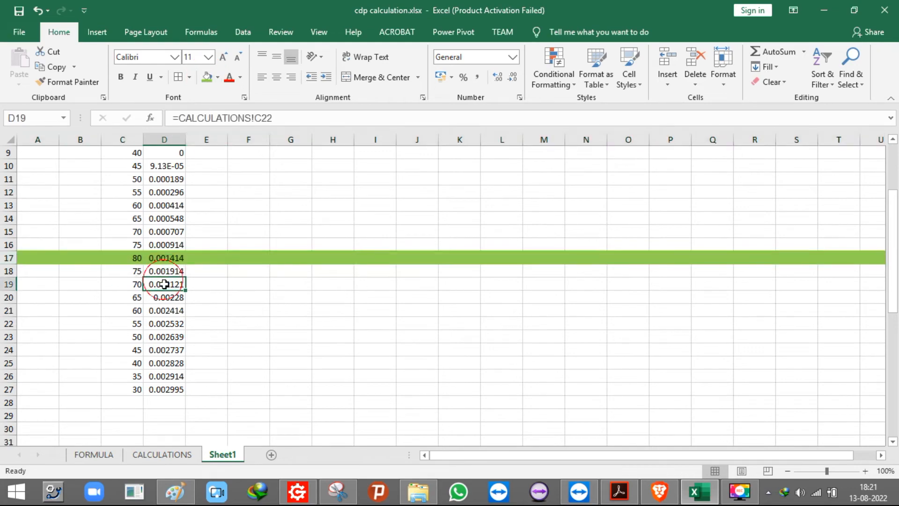
{"action": "left_click", "coordinate": [197, 260]}
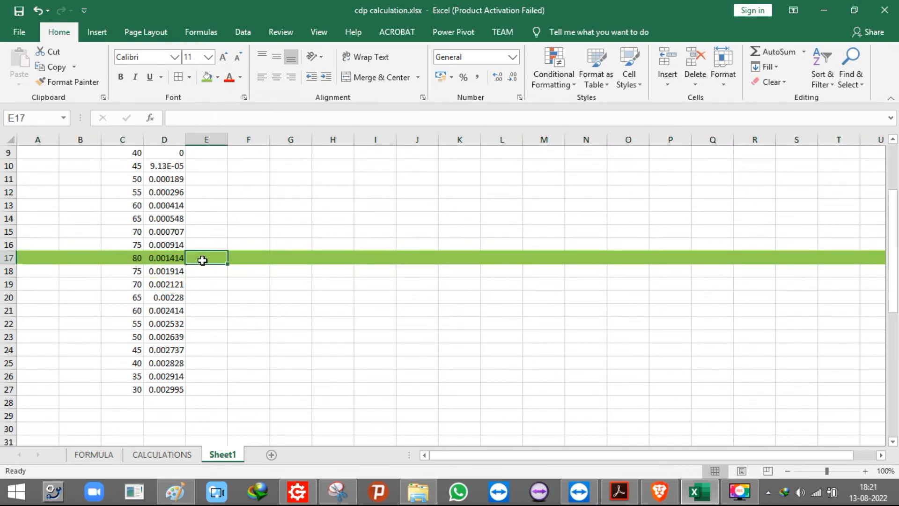
Check the damage parameter C column in the paper's B30 table and enter 0 as the damage parameter in Sheet1's E9:E17.
{"action": "left_click", "coordinate": [619, 492]}
{"action": "scroll", "coordinate": [613, 471], "scroll_direction": "up", "scroll_amount": 15}
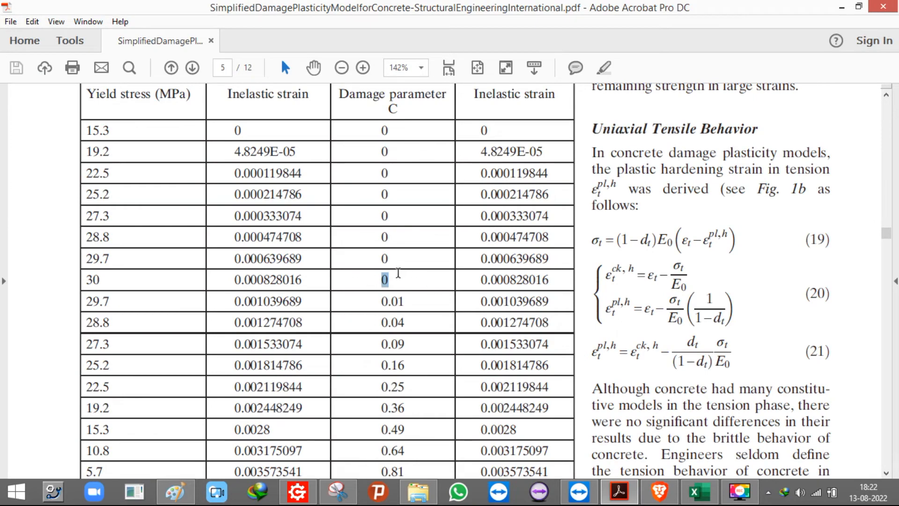
{"action": "left_click", "coordinate": [629, 495]}
{"action": "type", "text": "0"}
{"action": "left_click", "coordinate": [214, 234]}
{"action": "scroll", "coordinate": [208, 243], "scroll_direction": "up", "scroll_amount": 3}
{"action": "left_click", "coordinate": [207, 284]}
{"action": "type", "text": "0"}
{"action": "left_click", "coordinate": [206, 297]}
{"action": "type", "text": "0"}
{"action": "left_click", "coordinate": [210, 309]}
{"action": "left_click_drag", "start_coordinate": [216, 287], "coordinate": [224, 391]}
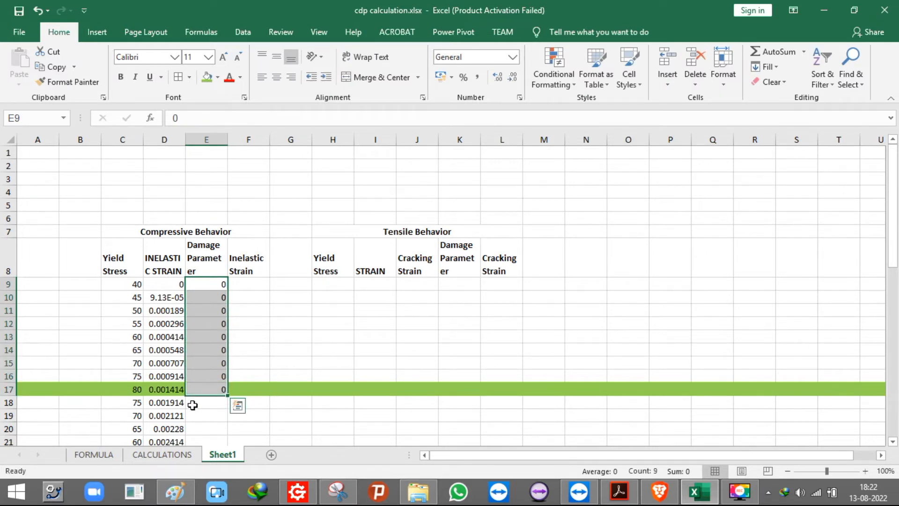
Label the peak-stress row with SIGMA CU in B17.
{"action": "left_click", "coordinate": [82, 389]}
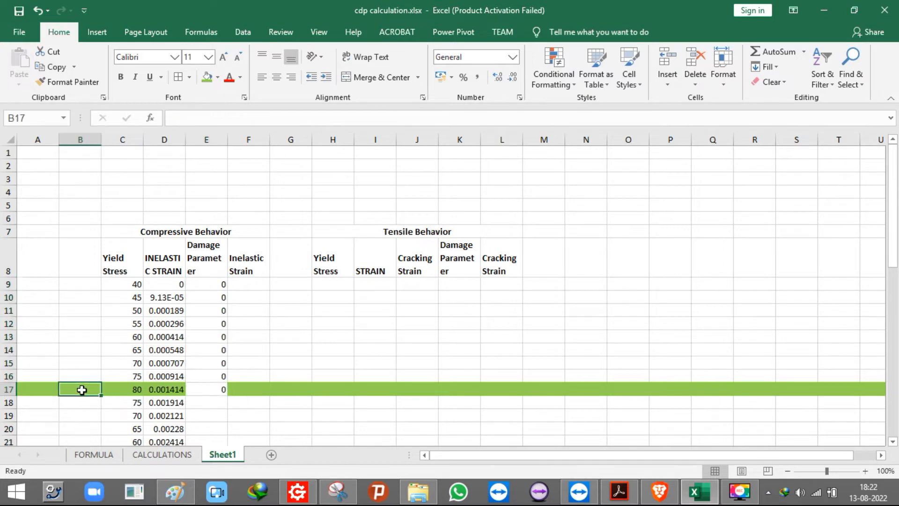
{"action": "type", "text": "SIGMA CU"}
{"action": "left_click", "coordinate": [97, 416]}
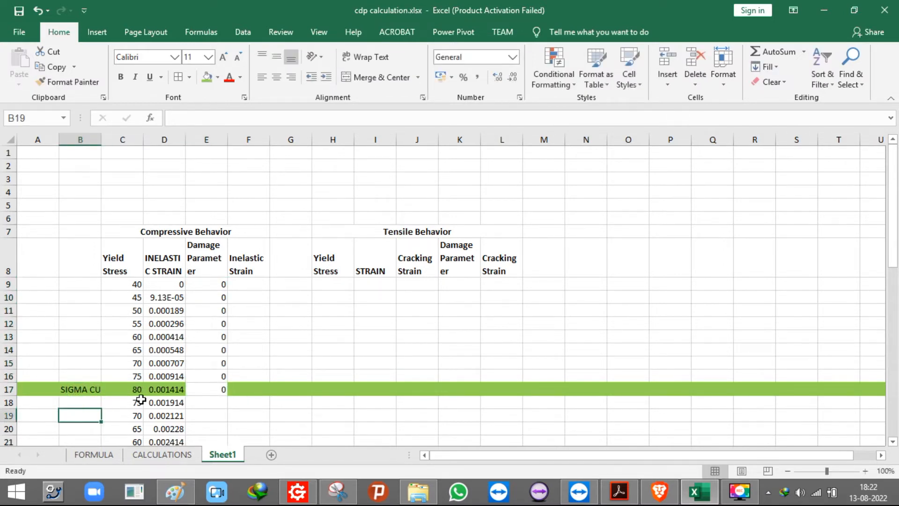
{"action": "left_click", "coordinate": [133, 389]}
{"action": "left_click", "coordinate": [210, 400]}
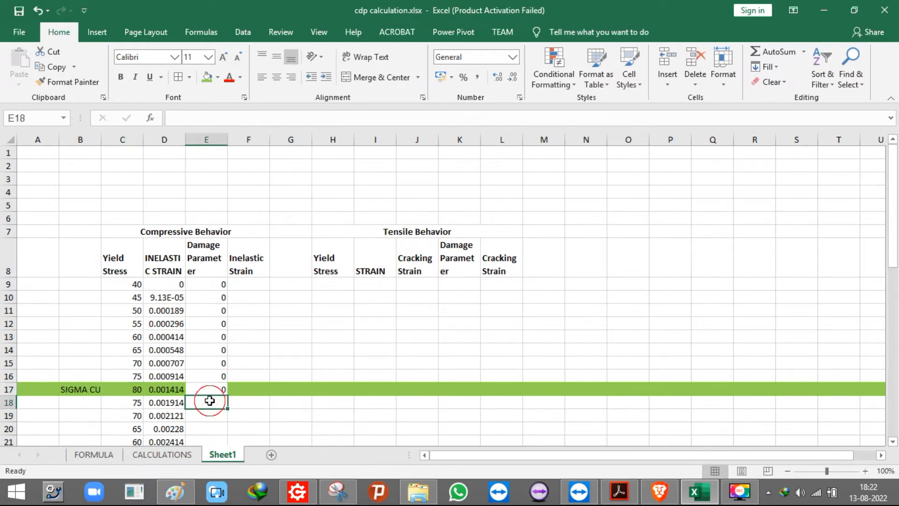
Link F9 to the inelastic strain in D9 and fill the link down to F27.
{"action": "left_click", "coordinate": [246, 288]}
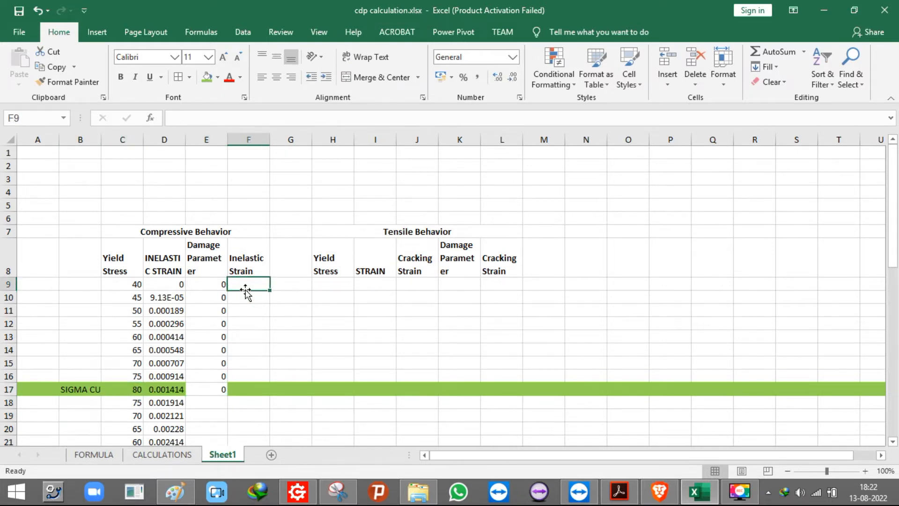
{"action": "type", "text": "="}
{"action": "left_click", "coordinate": [152, 285]}
{"action": "key", "text": "Return"}
{"action": "left_click", "coordinate": [245, 284]}
{"action": "left_click_drag", "start_coordinate": [270, 289], "coordinate": [262, 394]}
{"action": "scroll", "coordinate": [204, 363], "scroll_direction": "up", "scroll_amount": 3}
{"action": "scroll", "coordinate": [204, 357], "scroll_direction": "down", "scroll_amount": 3}
{"action": "left_click_drag", "start_coordinate": [211, 271], "coordinate": [214, 390]}
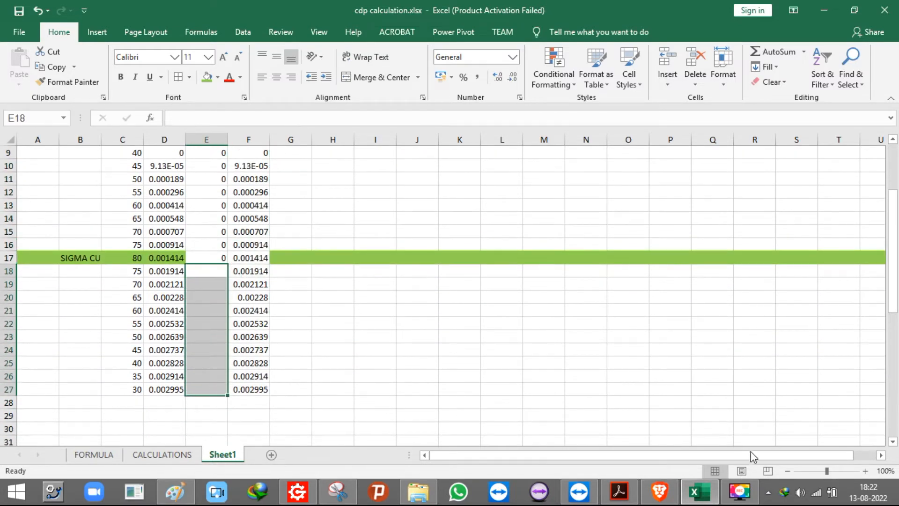
Switch to the paper in Adobe Acrobat and examine the B20 table and the compression response curve in Fig. 1a.
{"action": "left_click", "coordinate": [619, 491]}
{"action": "scroll", "coordinate": [384, 356], "scroll_direction": "up", "scroll_amount": 10}
{"action": "scroll", "coordinate": [383, 356], "scroll_direction": "down", "scroll_amount": 5}
{"action": "scroll", "coordinate": [384, 356], "scroll_direction": "down", "scroll_amount": 5}
{"action": "scroll", "coordinate": [384, 354], "scroll_direction": "up", "scroll_amount": 11}
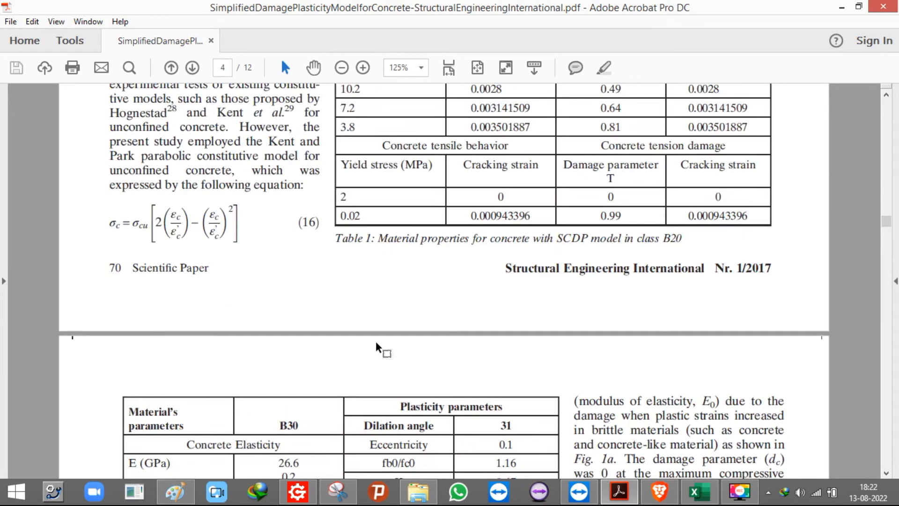
{"action": "scroll", "coordinate": [337, 314], "scroll_direction": "up", "scroll_amount": 8}
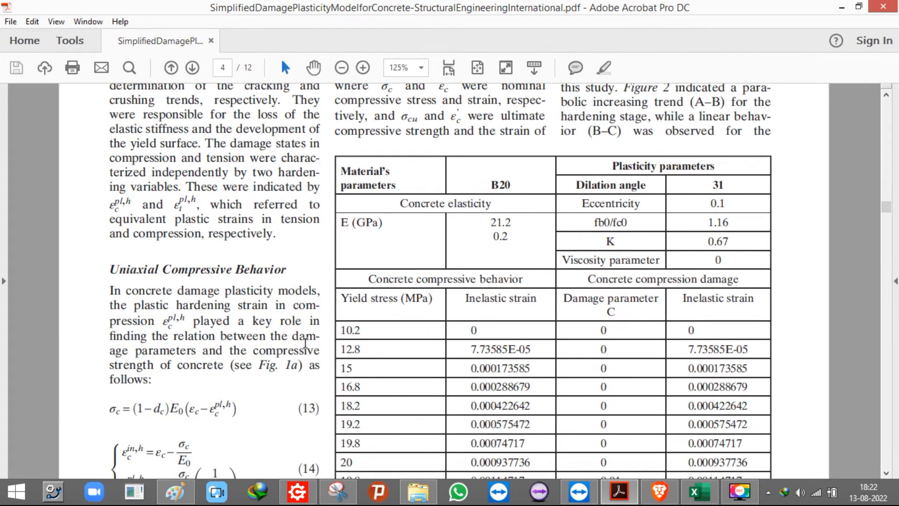
{"action": "scroll", "coordinate": [302, 343], "scroll_direction": "up", "scroll_amount": 5}
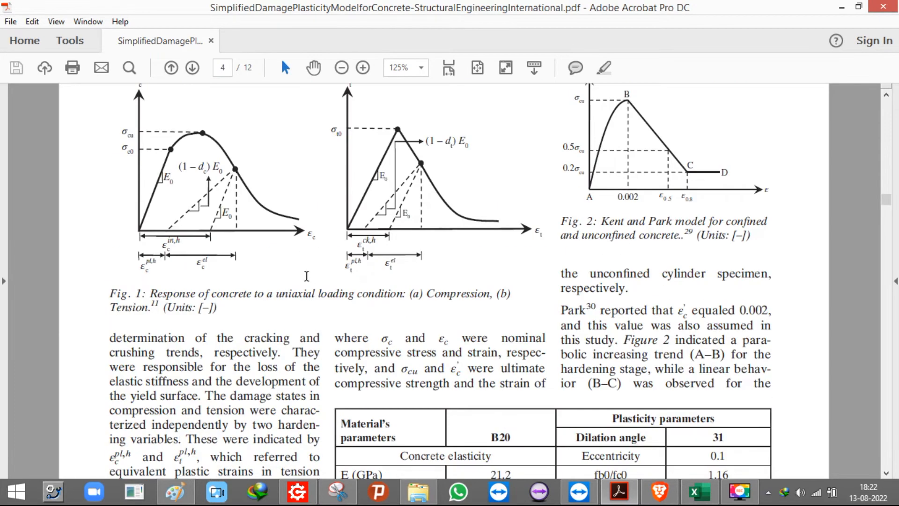
{"action": "scroll", "coordinate": [181, 246], "scroll_direction": "down", "scroll_amount": 5}
{"action": "scroll", "coordinate": [178, 262], "scroll_direction": "down", "scroll_amount": 3}
{"action": "scroll", "coordinate": [180, 262], "scroll_direction": "up", "scroll_amount": 10}
{"action": "left_click_drag", "start_coordinate": [107, 210], "coordinate": [239, 308]}
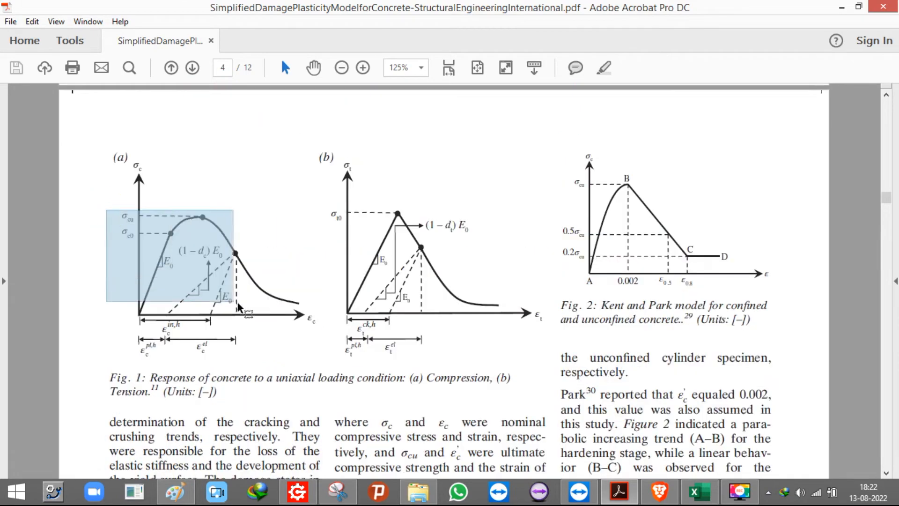
Examine the uniaxial stress and effective stress equations (9) to (12) and the total strain definitions on page 3 of the paper.
{"action": "scroll", "coordinate": [281, 386], "scroll_direction": "up", "scroll_amount": 10}
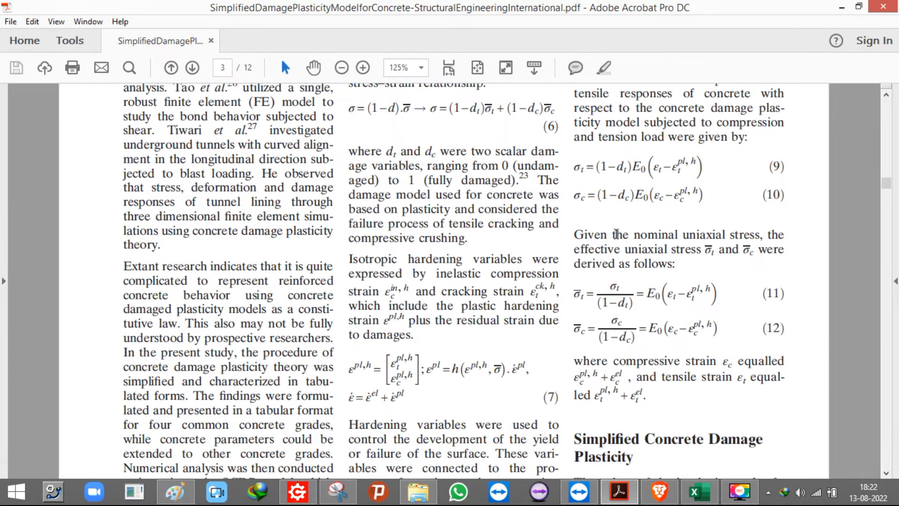
{"action": "scroll", "coordinate": [617, 235], "scroll_direction": "up", "scroll_amount": 3}
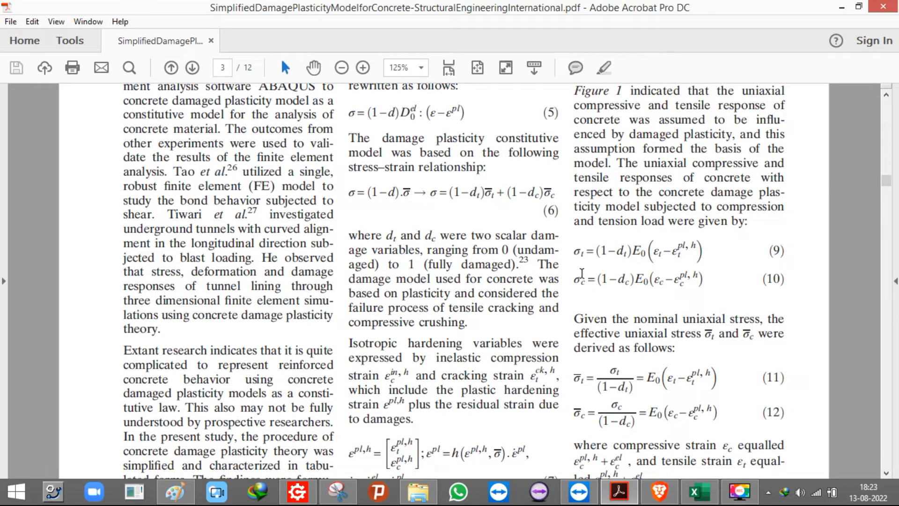
{"action": "scroll", "coordinate": [566, 282], "scroll_direction": "up", "scroll_amount": 6}
{"action": "scroll", "coordinate": [398, 291], "scroll_direction": "up", "scroll_amount": 1}
{"action": "scroll", "coordinate": [399, 291], "scroll_direction": "down", "scroll_amount": 7}
{"action": "scroll", "coordinate": [410, 294], "scroll_direction": "down", "scroll_amount": 6}
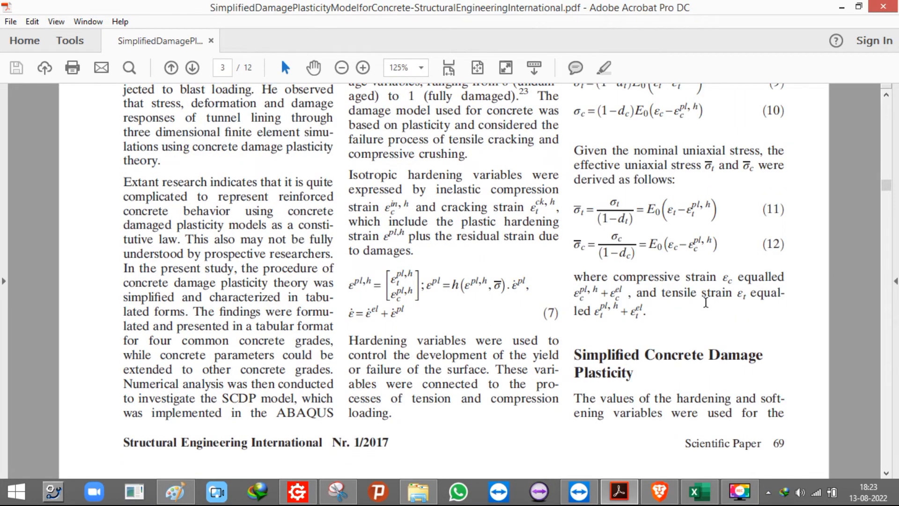
{"action": "scroll", "coordinate": [706, 303], "scroll_direction": "up", "scroll_amount": 9}
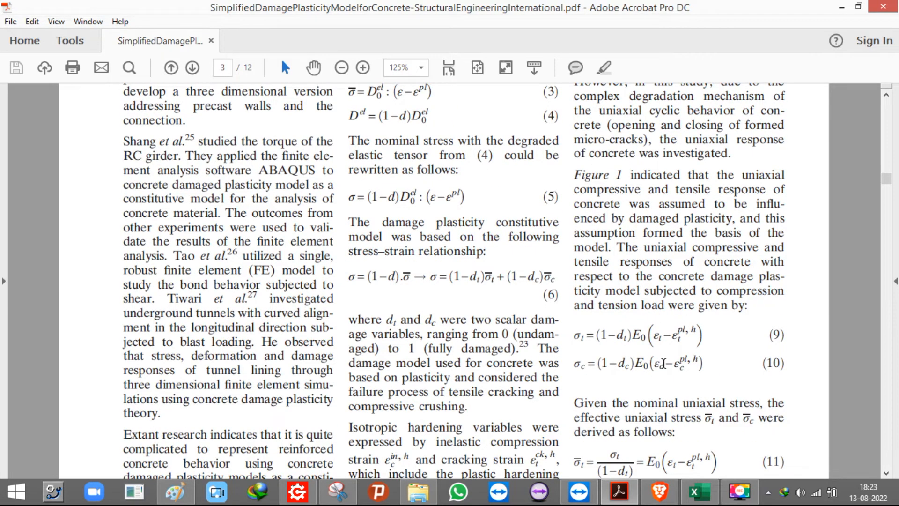
{"action": "scroll", "coordinate": [663, 363], "scroll_direction": "down", "scroll_amount": 3}
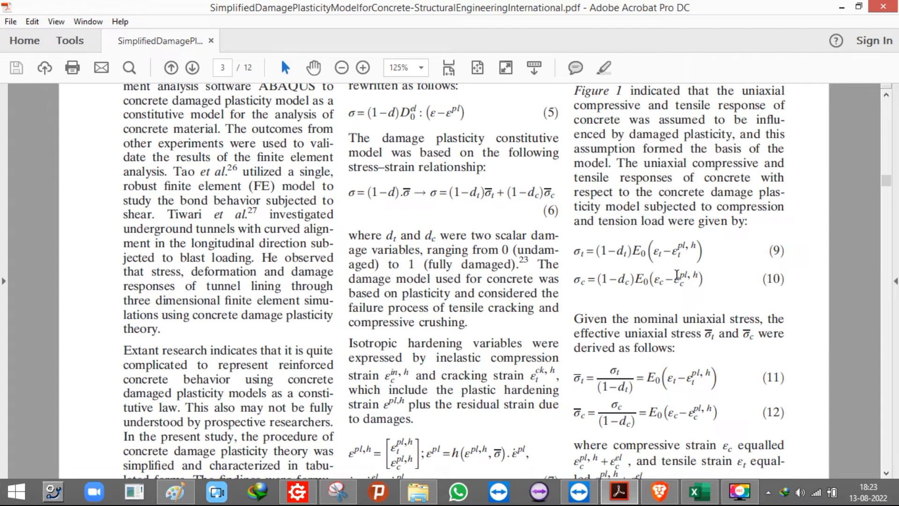
{"action": "scroll", "coordinate": [666, 348], "scroll_direction": "down", "scroll_amount": 3}
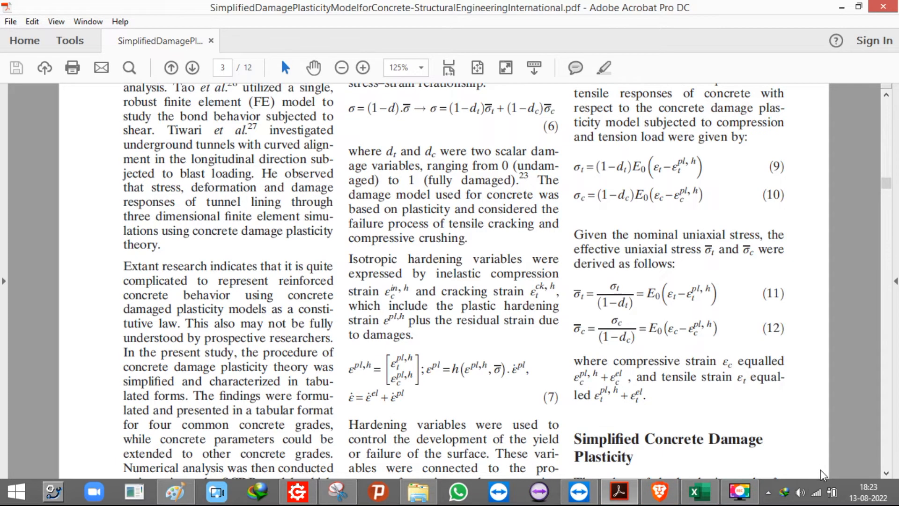
Switch to Excel and calculate Young's modulus in A5 of the CALCULATIONS sheet with =5000*SQRT(J7).
{"action": "left_click", "coordinate": [697, 492]}
{"action": "scroll", "coordinate": [305, 251], "scroll_direction": "up", "scroll_amount": 3}
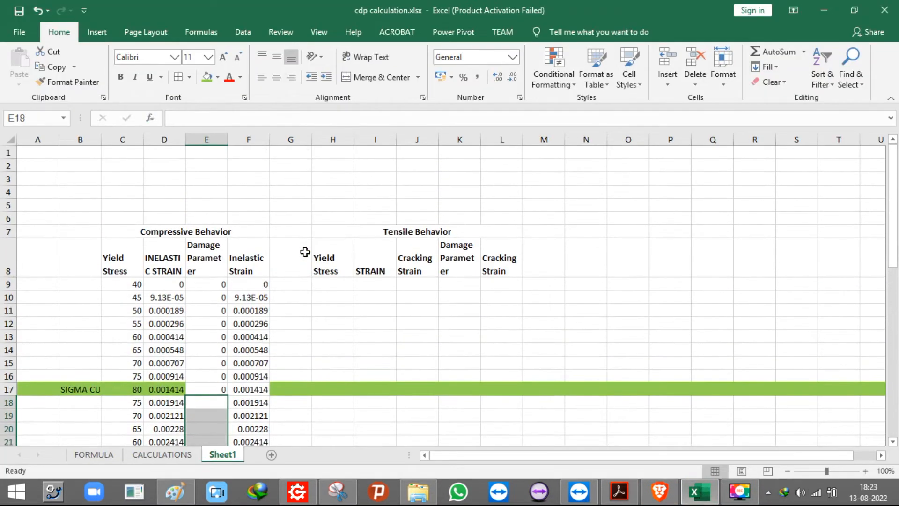
{"action": "left_click", "coordinate": [169, 454]}
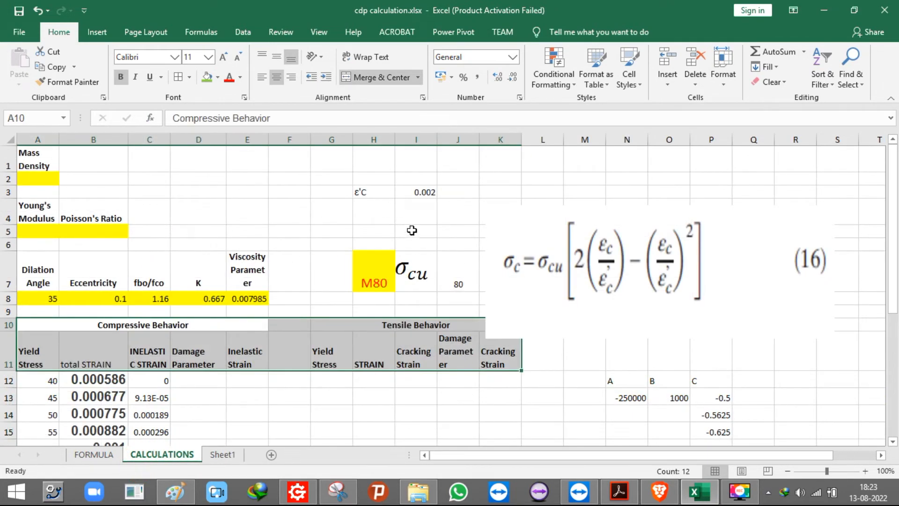
{"action": "left_click", "coordinate": [231, 179]}
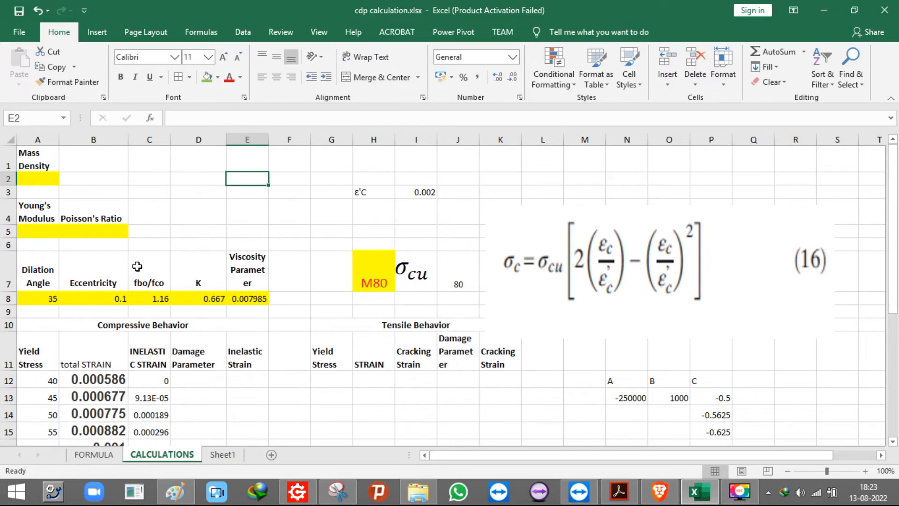
{"action": "left_click", "coordinate": [49, 236]}
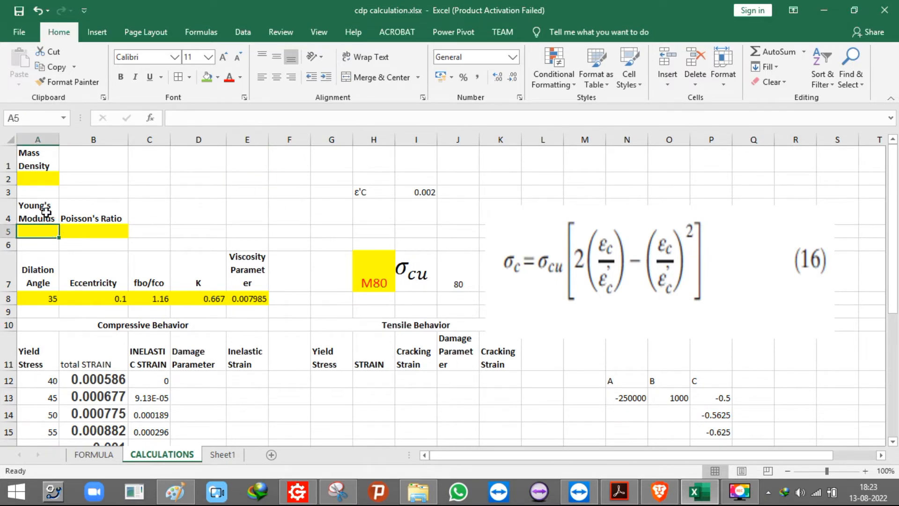
{"action": "type", "text": "=5000"}
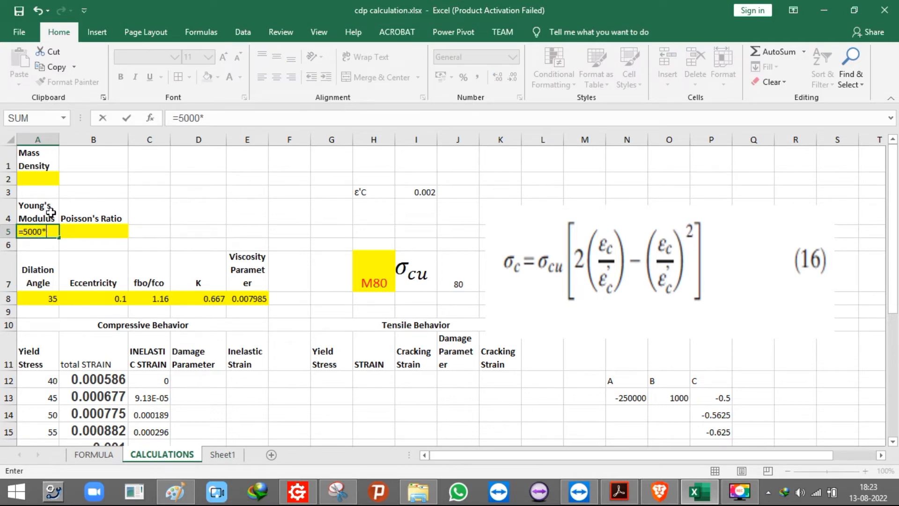
{"action": "type", "text": "*SQR"}
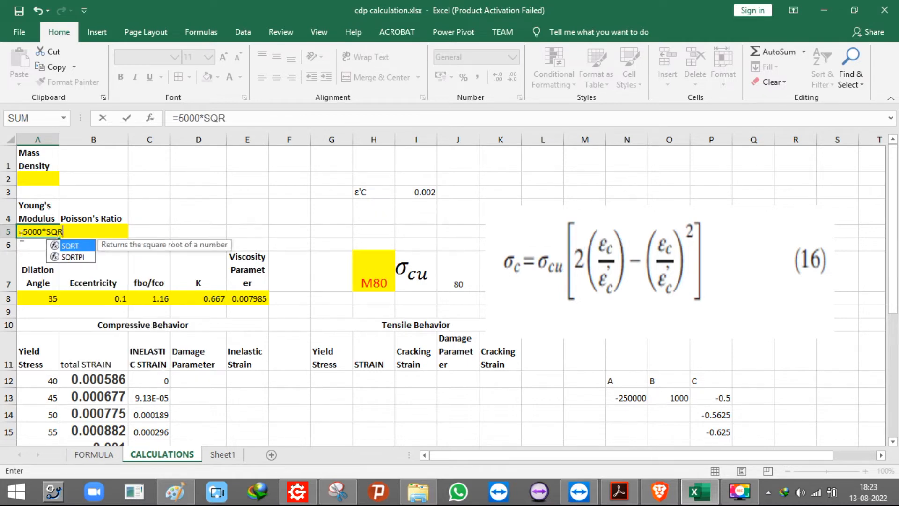
{"action": "type", "text": "T"}
{"action": "double_click", "coordinate": [71, 246]}
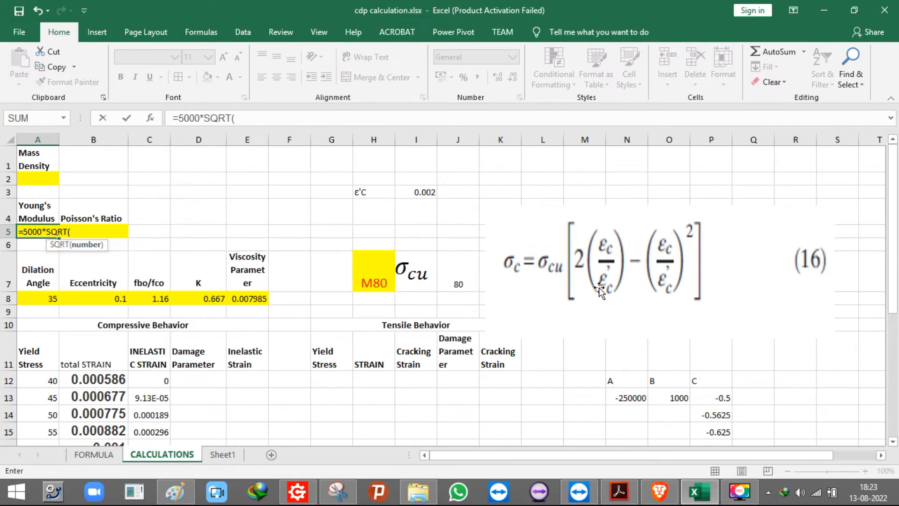
{"action": "left_click", "coordinate": [467, 284]}
{"action": "key", "text": "Return"}
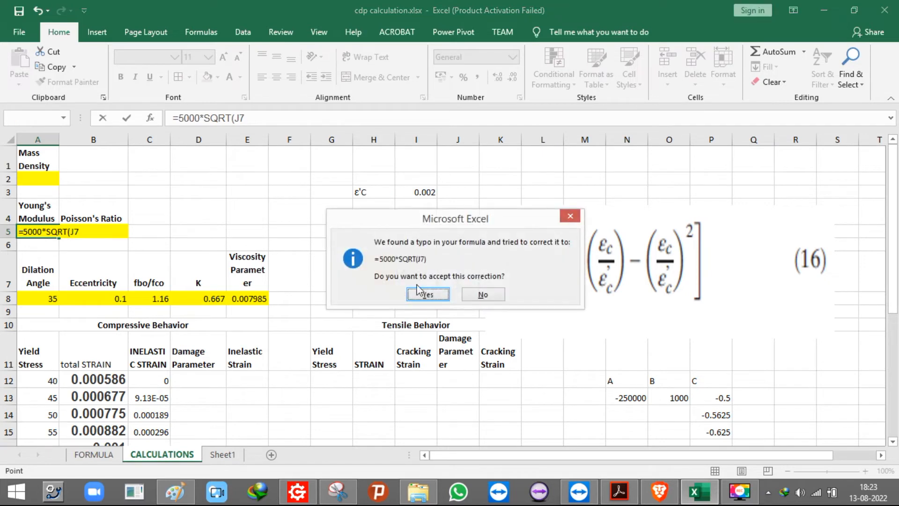
{"action": "left_click", "coordinate": [437, 294]}
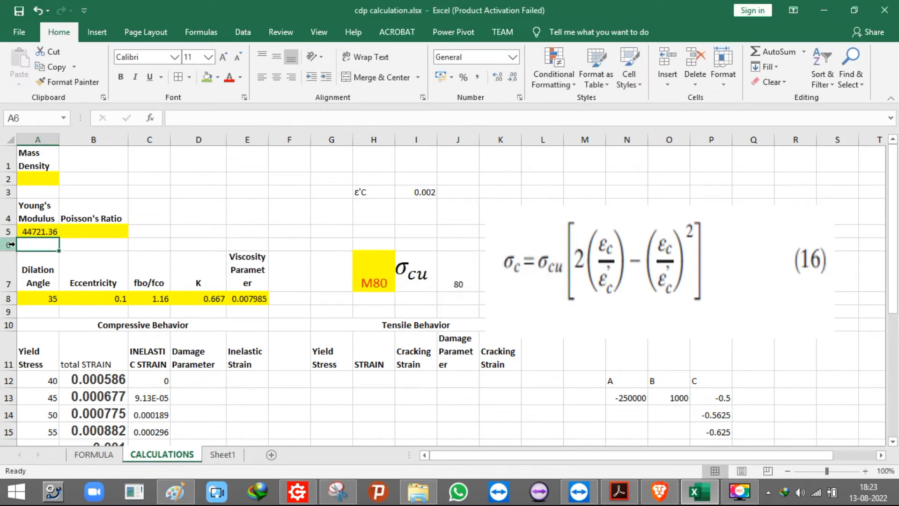
{"action": "left_click", "coordinate": [39, 234]}
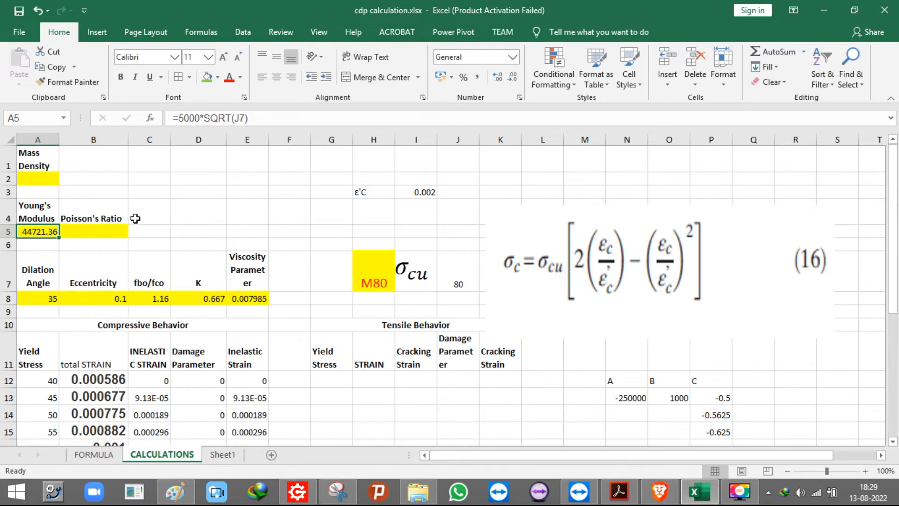
{"action": "left_click_drag", "start_coordinate": [270, 115], "coordinate": [188, 118]}
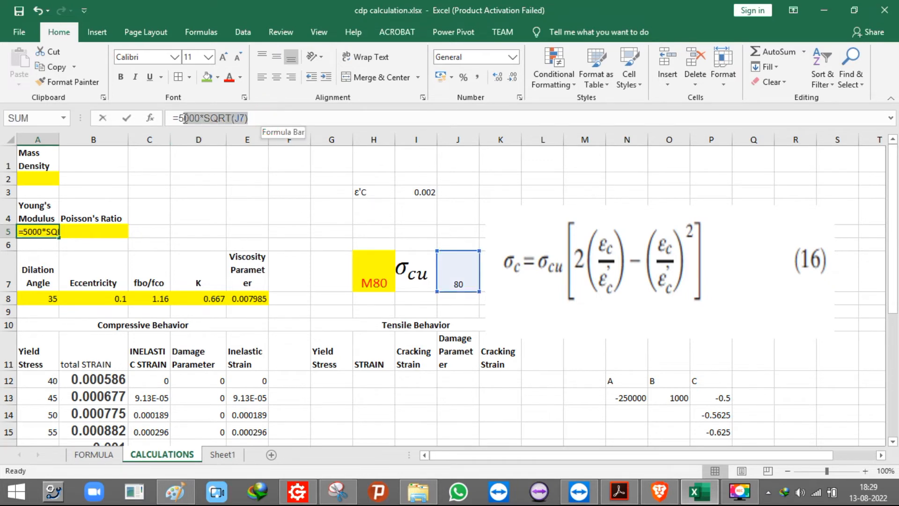
{"action": "left_click", "coordinate": [95, 243]}
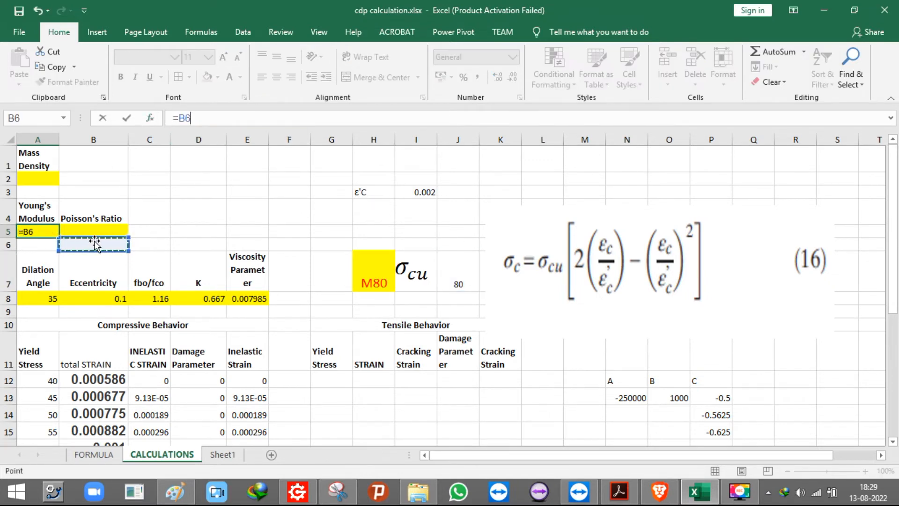
{"action": "key", "text": "Escape"}
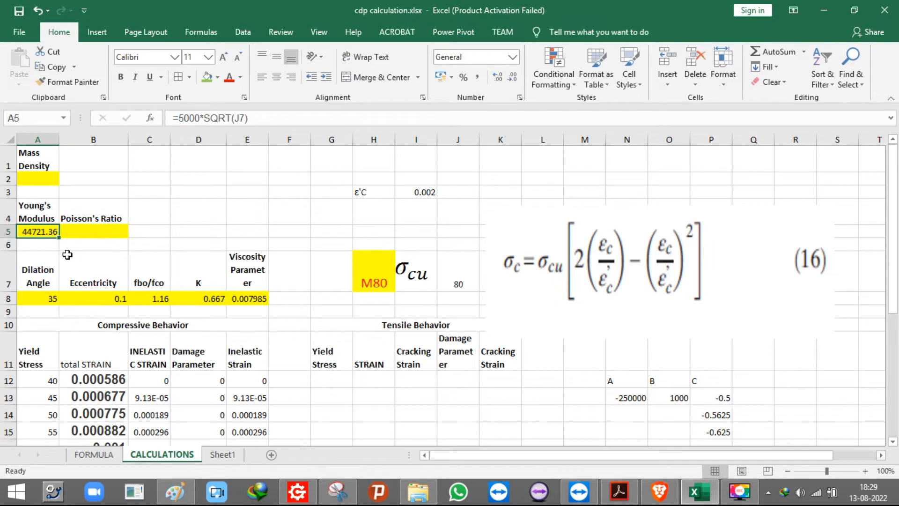
{"action": "left_click", "coordinate": [48, 246]}
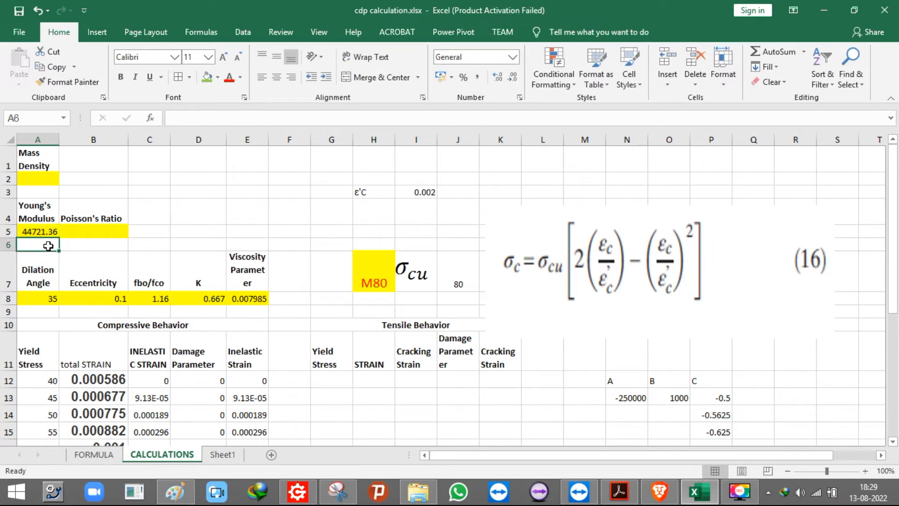
Calculate yield stress divided by total strain in A6 with the formula =A12/B12.
{"action": "type", "text": "="}
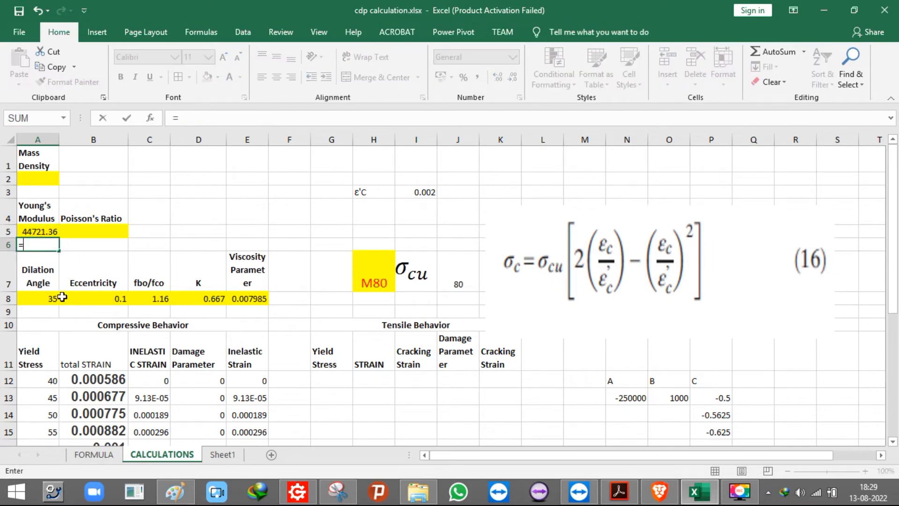
{"action": "left_click", "coordinate": [48, 379]}
{"action": "type", "text": "/"}
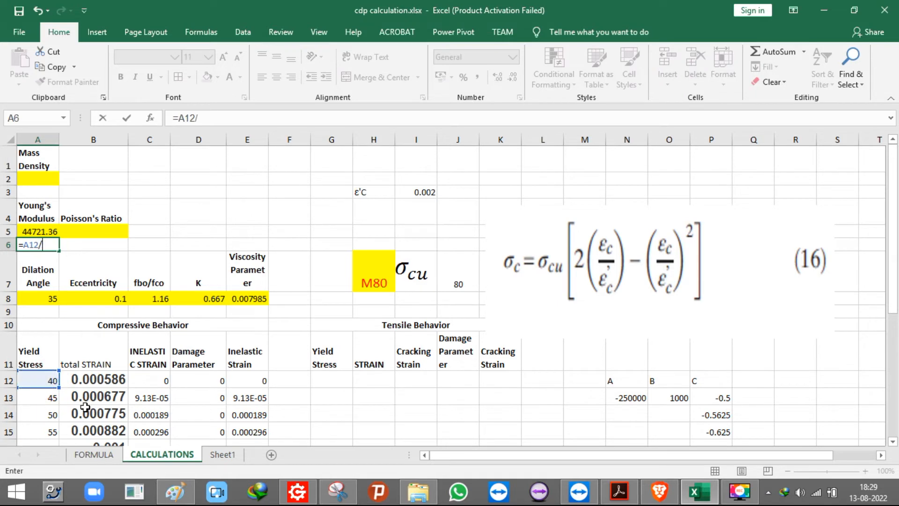
{"action": "left_click", "coordinate": [91, 383]}
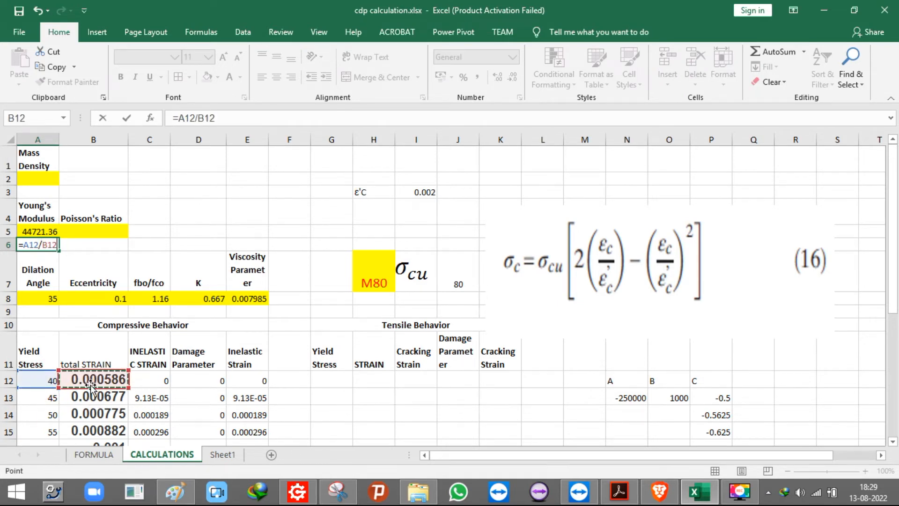
{"action": "key", "text": "Return"}
{"action": "left_click", "coordinate": [37, 244]}
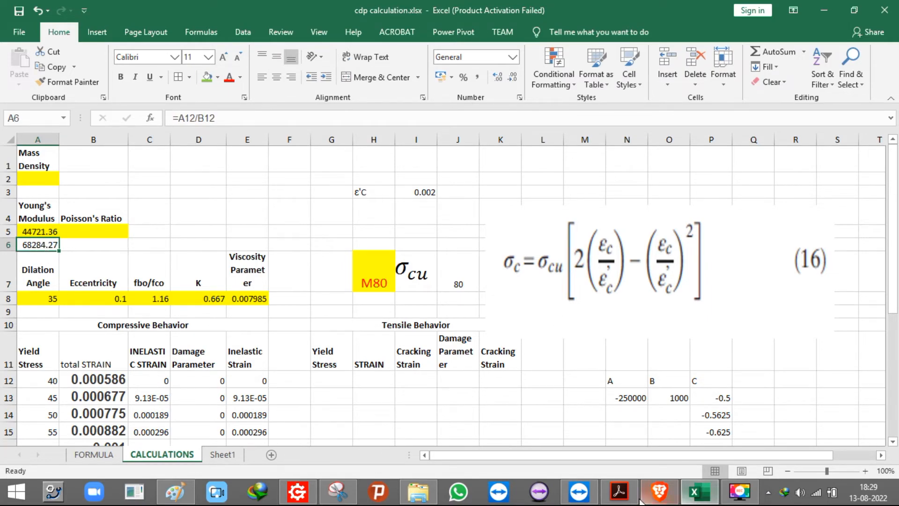
Switch to the paper in Adobe Acrobat and examine the B20 yield stress table and the uniaxial stress equations on pages 3 and 4.
{"action": "left_click", "coordinate": [619, 492]}
{"action": "scroll", "coordinate": [634, 304], "scroll_direction": "up", "scroll_amount": 10}
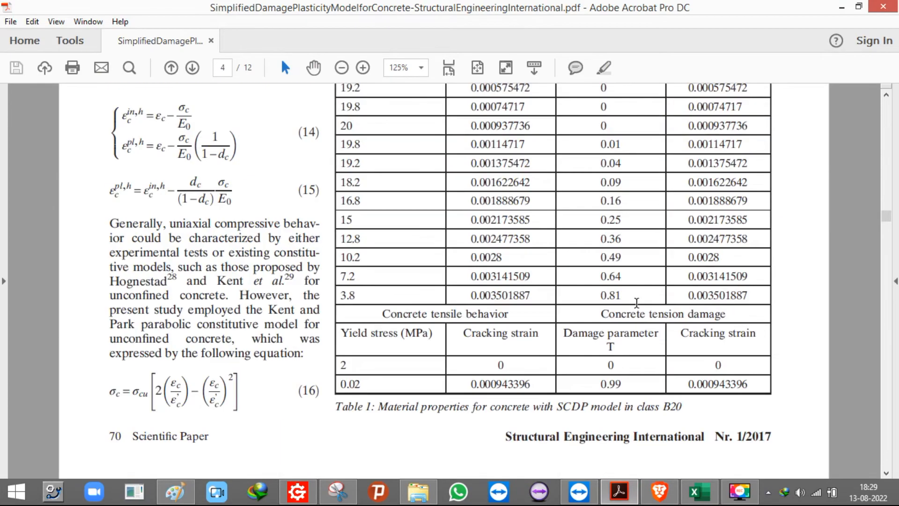
{"action": "left_click", "coordinate": [375, 337]}
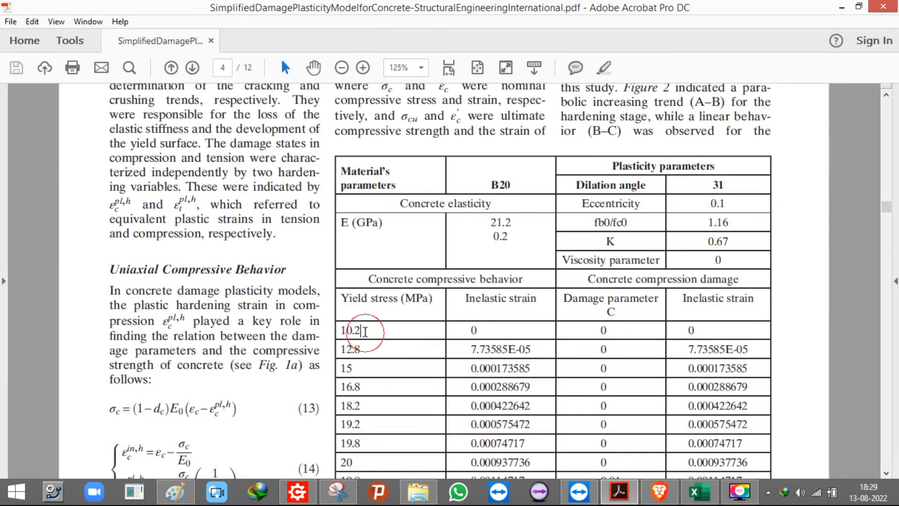
{"action": "scroll", "coordinate": [365, 356], "scroll_direction": "up", "scroll_amount": 10}
{"action": "scroll", "coordinate": [661, 333], "scroll_direction": "up", "scroll_amount": 10}
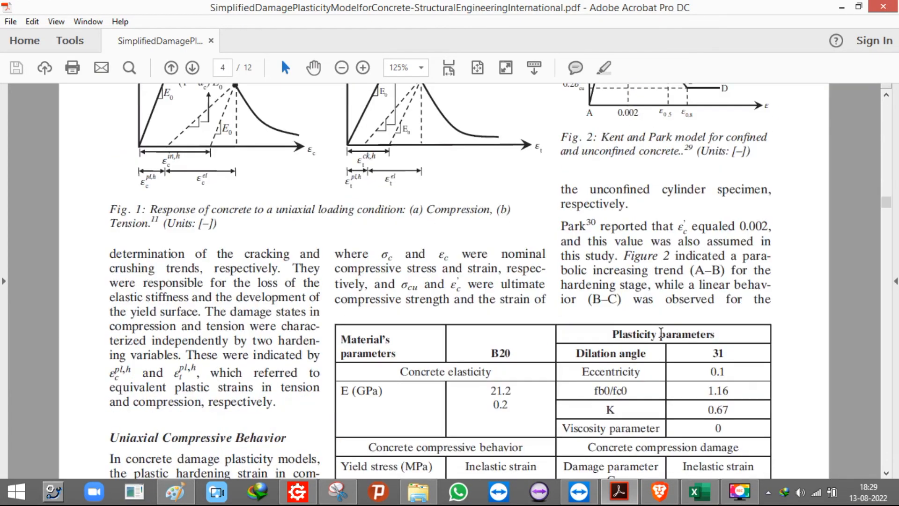
{"action": "scroll", "coordinate": [664, 335], "scroll_direction": "down", "scroll_amount": 3}
{"action": "scroll", "coordinate": [664, 335], "scroll_direction": "up", "scroll_amount": 12}
{"action": "scroll", "coordinate": [664, 336], "scroll_direction": "down", "scroll_amount": 8}
{"action": "scroll", "coordinate": [664, 336], "scroll_direction": "up", "scroll_amount": 20}
{"action": "scroll", "coordinate": [665, 340], "scroll_direction": "down", "scroll_amount": 7}
{"action": "scroll", "coordinate": [666, 340], "scroll_direction": "down", "scroll_amount": 20}
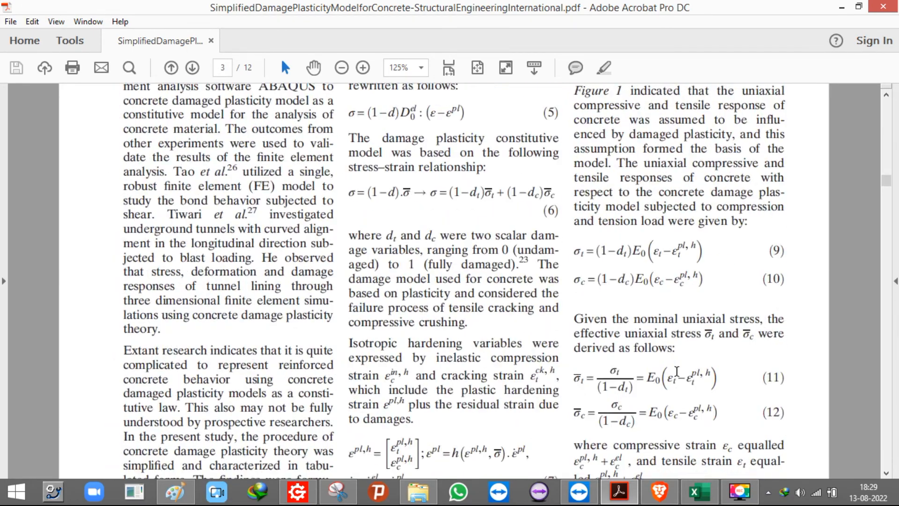
{"action": "scroll", "coordinate": [677, 371], "scroll_direction": "down", "scroll_amount": 6}
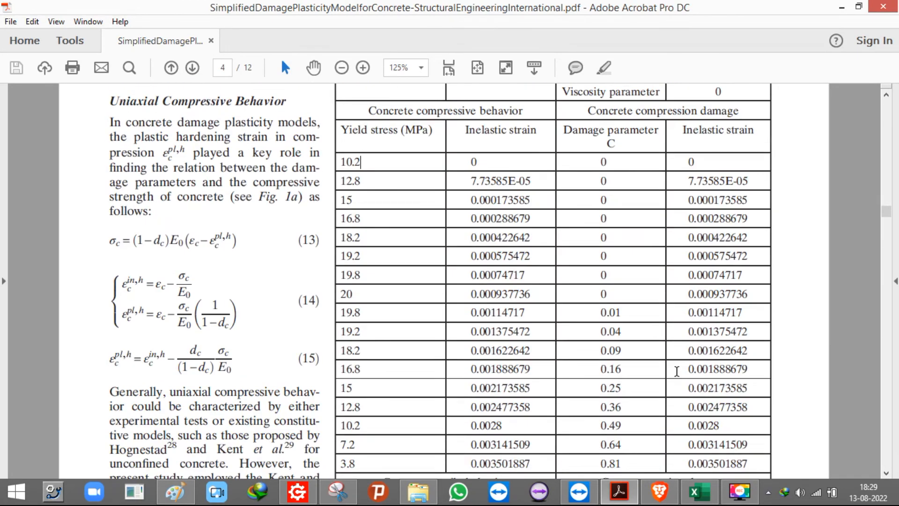
Examine the Kent and Park stress-strain curve in Fig. 2 and the concrete elasticity values in the B20 table.
{"action": "scroll", "coordinate": [677, 371], "scroll_direction": "up", "scroll_amount": 8}
{"action": "scroll", "coordinate": [636, 317], "scroll_direction": "up", "scroll_amount": 4}
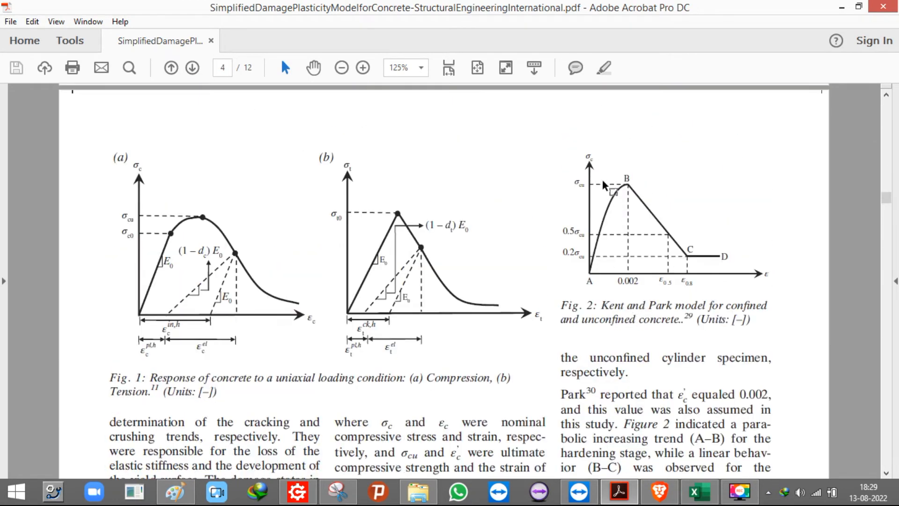
{"action": "left_click_drag", "start_coordinate": [555, 132], "coordinate": [778, 339]}
{"action": "scroll", "coordinate": [585, 318], "scroll_direction": "down", "scroll_amount": 10}
{"action": "scroll", "coordinate": [533, 310], "scroll_direction": "down", "scroll_amount": 5}
{"action": "scroll", "coordinate": [532, 310], "scroll_direction": "up", "scroll_amount": 5}
{"action": "scroll", "coordinate": [532, 310], "scroll_direction": "down", "scroll_amount": 5}
{"action": "scroll", "coordinate": [535, 316], "scroll_direction": "up", "scroll_amount": 15}
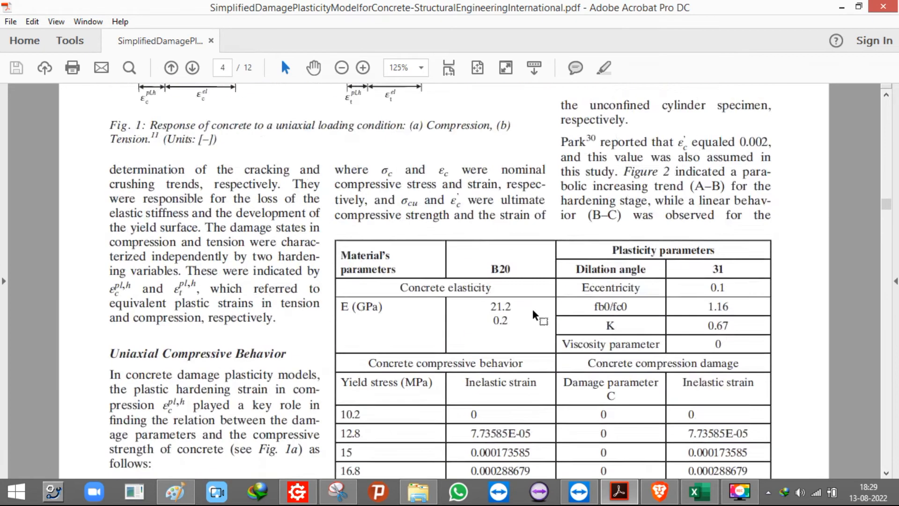
Switch to Excel and clear the formulas in A6 and in the Young's modulus cell A5.
{"action": "left_click", "coordinate": [696, 492]}
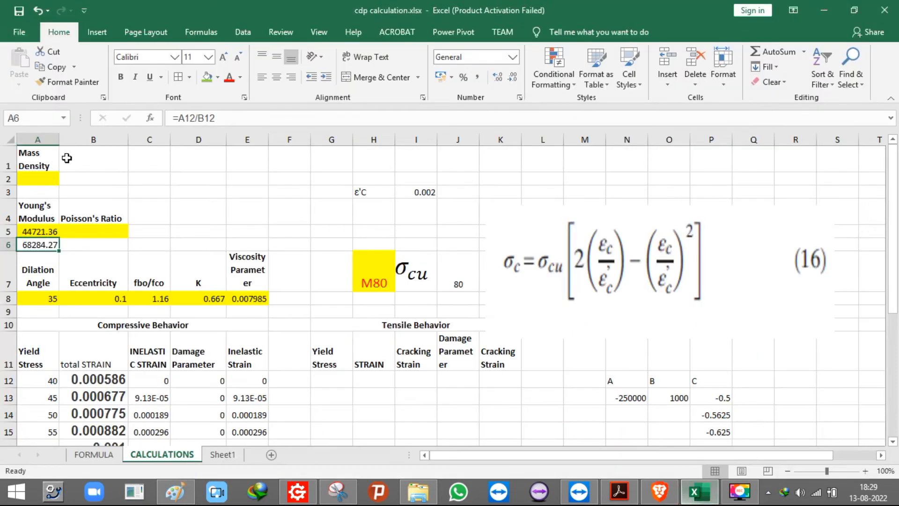
{"action": "left_click", "coordinate": [33, 233]}
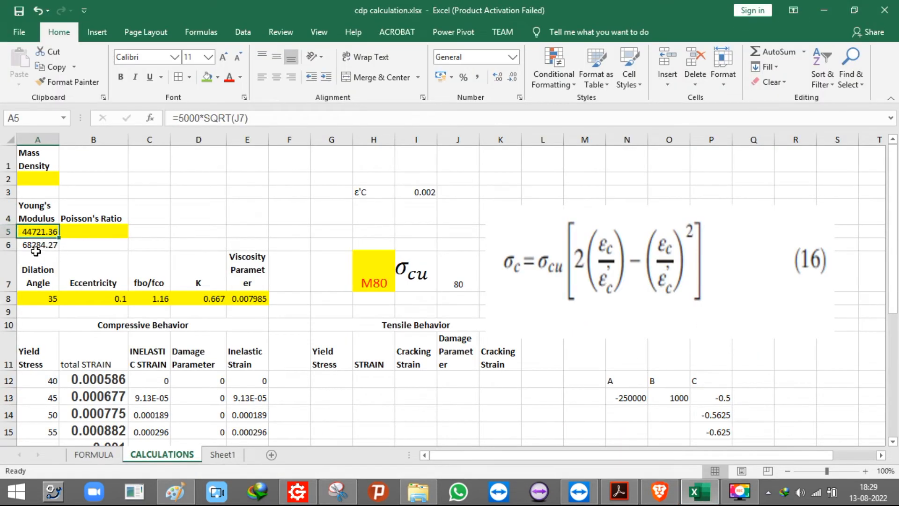
{"action": "left_click", "coordinate": [34, 245]}
{"action": "key", "text": "Delete"}
{"action": "left_click", "coordinate": [32, 230]}
{"action": "key", "text": "Delete"}
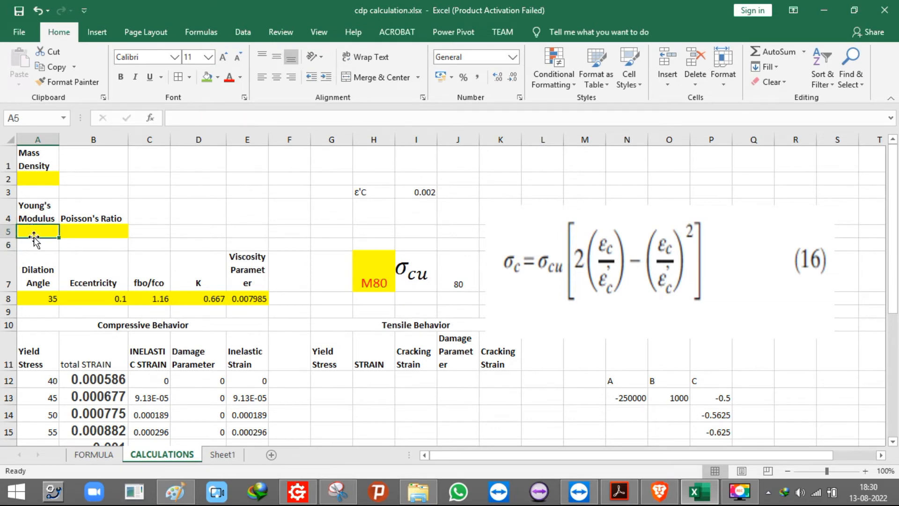
Calculate Young's modulus in A5 from the first yield stress and total strain with =A12/B12.
{"action": "type", "text": "="}
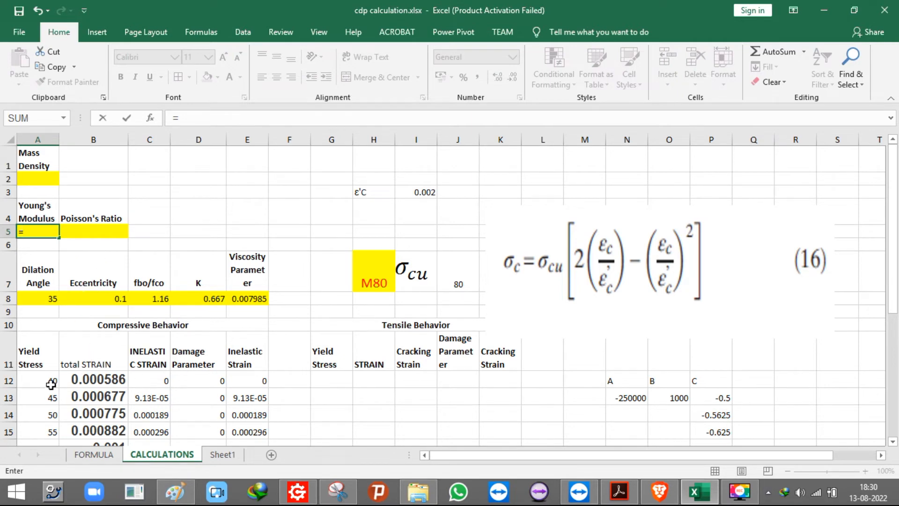
{"action": "left_click", "coordinate": [33, 379]}
{"action": "type", "text": "/"}
{"action": "left_click", "coordinate": [92, 372]}
{"action": "key", "text": "Return"}
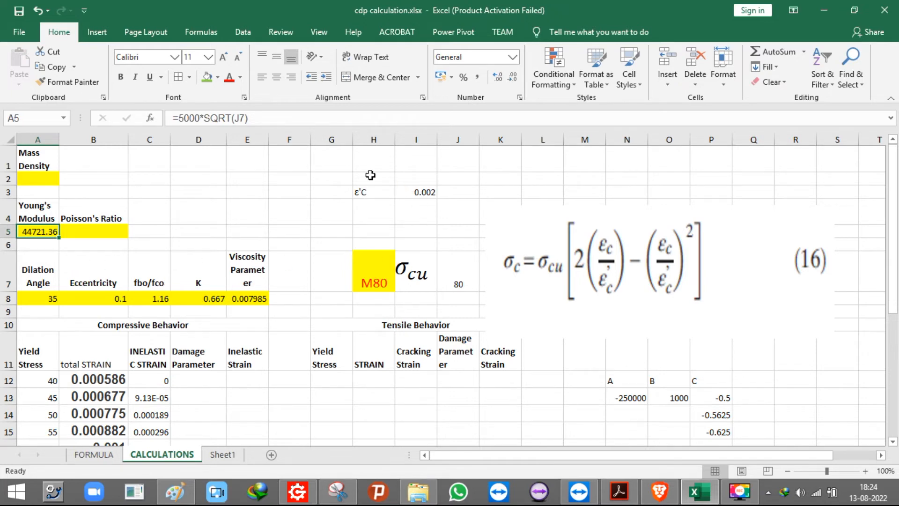
{"action": "left_click", "coordinate": [36, 255]}
{"action": "left_click", "coordinate": [38, 235]}
{"action": "left_click", "coordinate": [183, 388]}
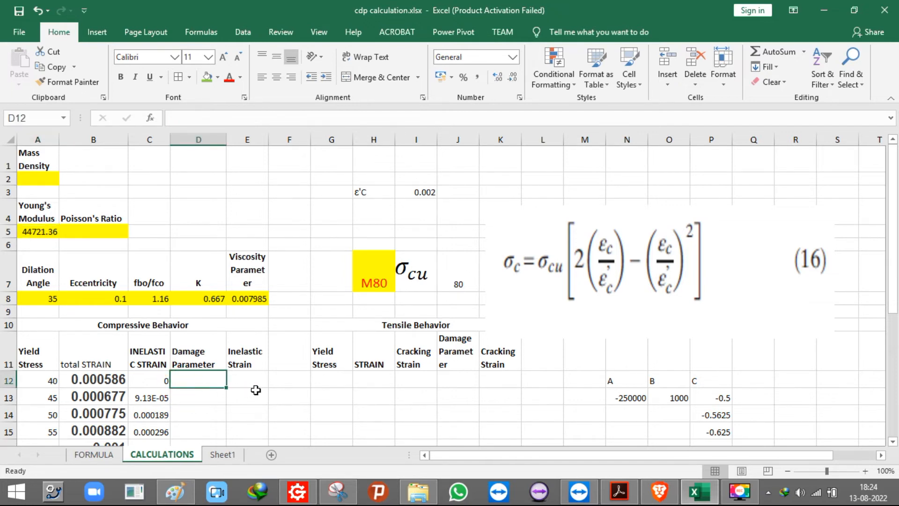
Link E12 to the inelastic strain with =C12 and fill the link down the rest of the compressive behavior table.
{"action": "scroll", "coordinate": [255, 390], "scroll_direction": "down", "scroll_amount": 3}
{"action": "scroll", "coordinate": [255, 390], "scroll_direction": "down", "scroll_amount": 3}
{"action": "scroll", "coordinate": [255, 390], "scroll_direction": "up", "scroll_amount": 3}
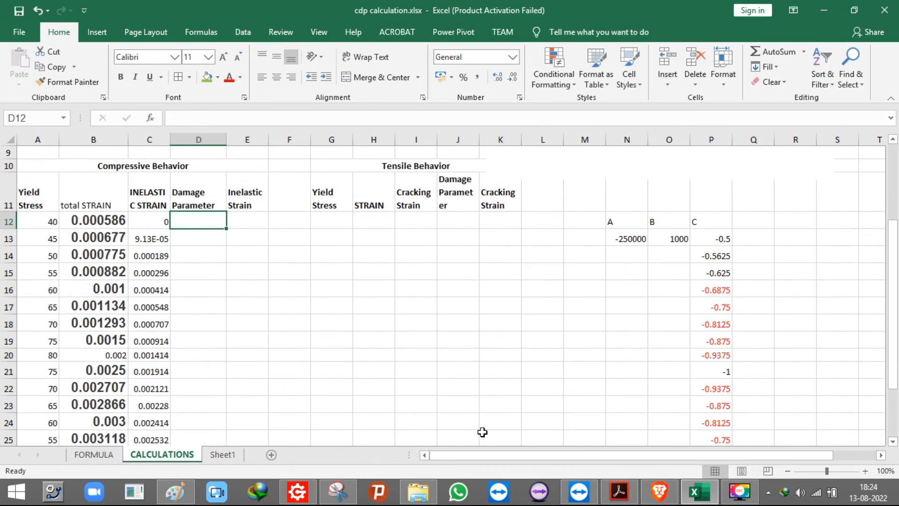
{"action": "left_click", "coordinate": [262, 216]}
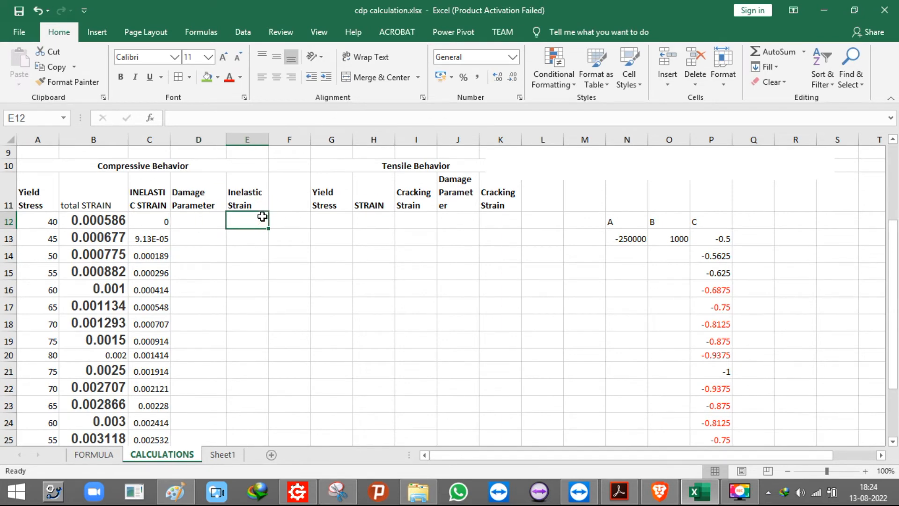
{"action": "type", "text": "="}
{"action": "left_click", "coordinate": [117, 217]}
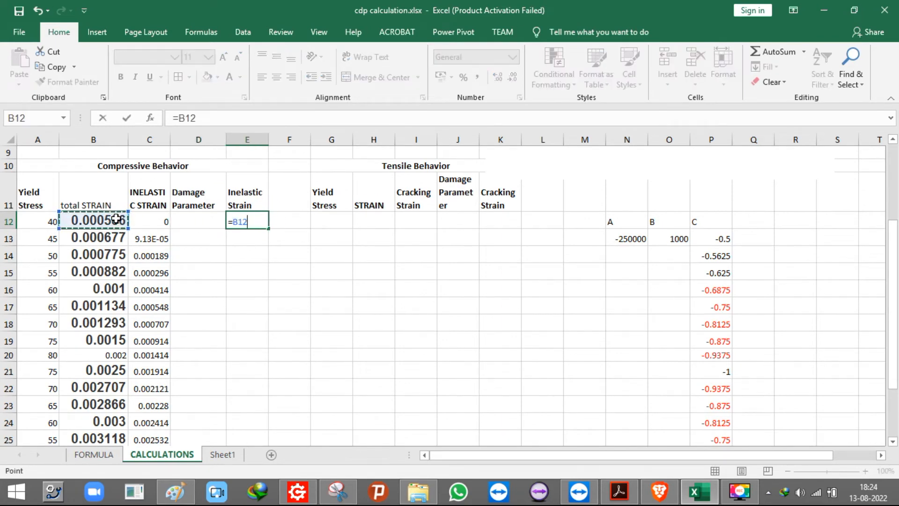
{"action": "left_click", "coordinate": [153, 226]}
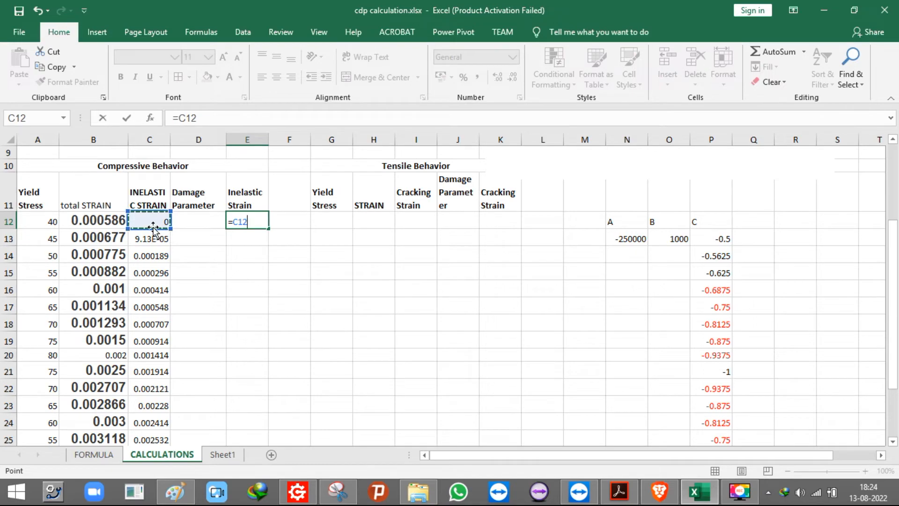
{"action": "key", "text": "Return"}
{"action": "left_click", "coordinate": [255, 221]}
{"action": "double_click", "coordinate": [268, 228]}
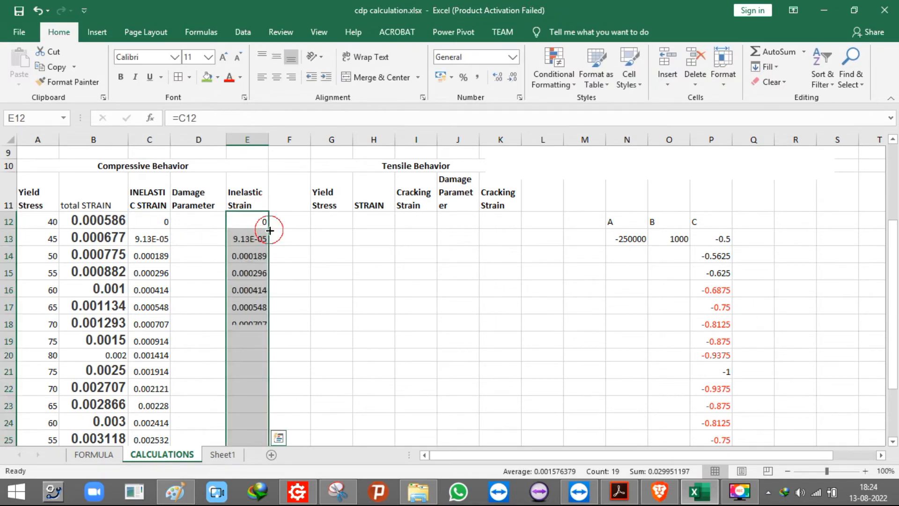
{"action": "scroll", "coordinate": [255, 259], "scroll_direction": "down", "scroll_amount": 3}
{"action": "scroll", "coordinate": [224, 209], "scroll_direction": "up", "scroll_amount": 5}
{"action": "scroll", "coordinate": [215, 281], "scroll_direction": "down", "scroll_amount": 3}
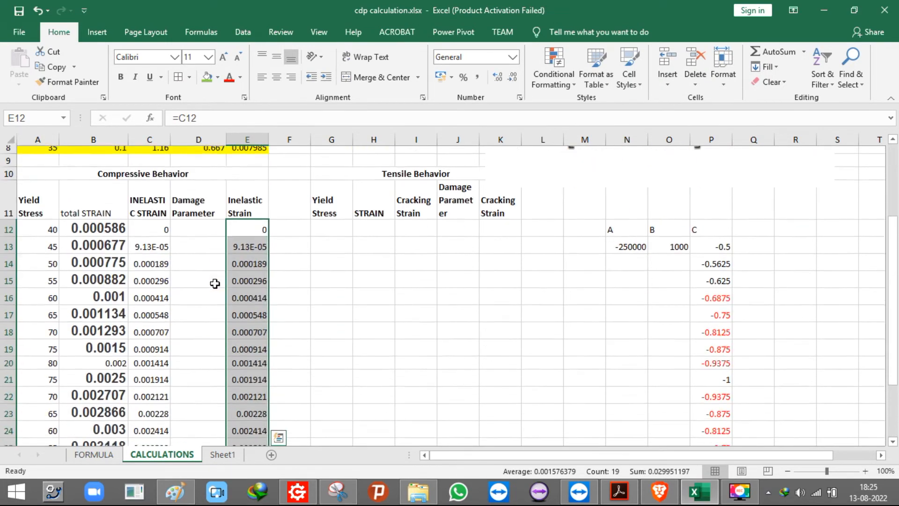
Enter a damage parameter of 0 in D12 and fill it down to D20.
{"action": "left_click", "coordinate": [195, 228]}
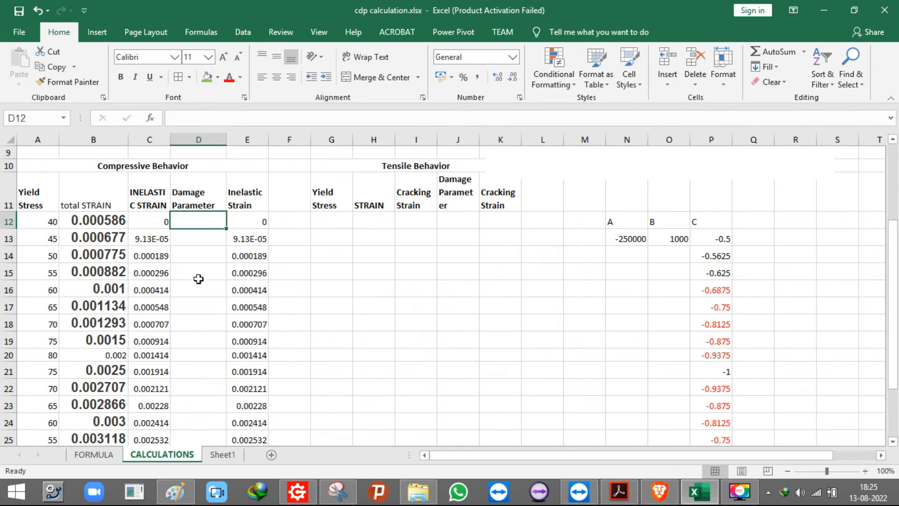
{"action": "type", "text": "0"}
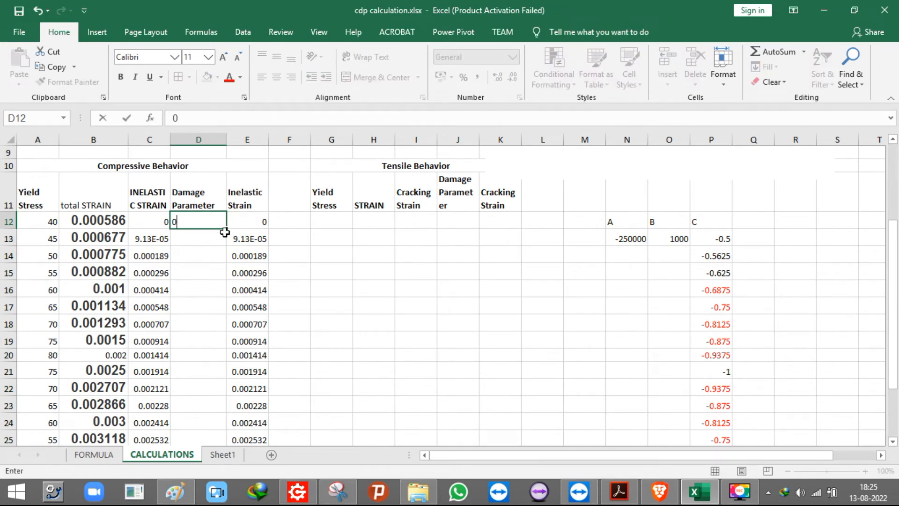
{"action": "left_click_drag", "start_coordinate": [227, 231], "coordinate": [227, 360]}
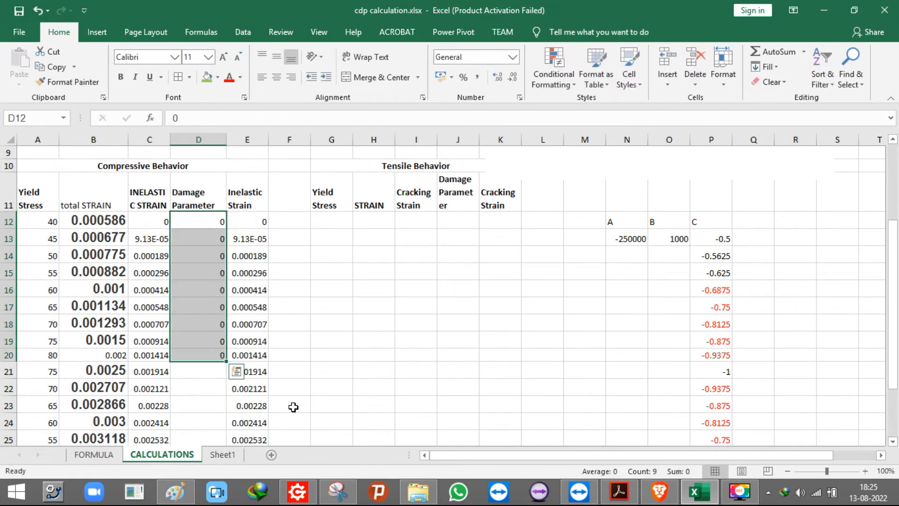
Switch to the paper in Adobe Acrobat and examine the concrete damage tables and the SCDP parameter application text on pages 4 to 6.
{"action": "left_click", "coordinate": [619, 491]}
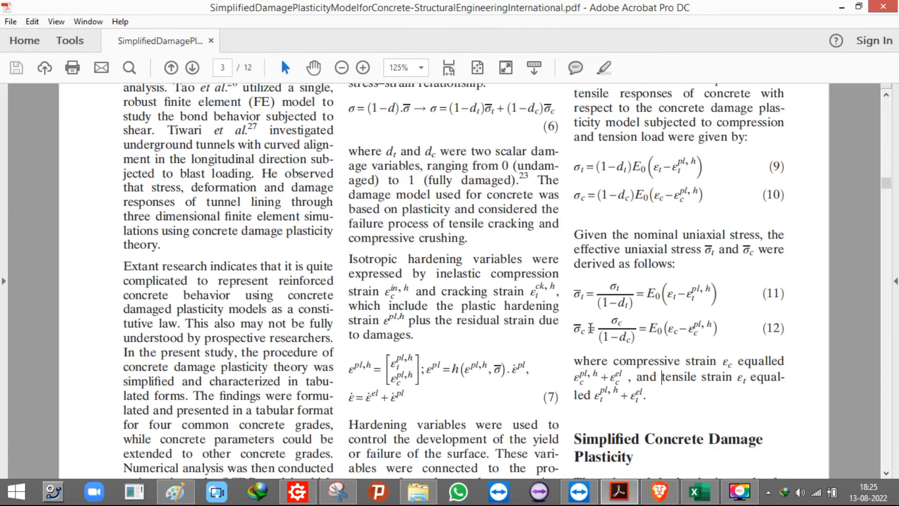
{"action": "scroll", "coordinate": [593, 331], "scroll_direction": "down", "scroll_amount": 3}
{"action": "scroll", "coordinate": [594, 334], "scroll_direction": "down", "scroll_amount": 6}
{"action": "scroll", "coordinate": [594, 334], "scroll_direction": "up", "scroll_amount": 8}
{"action": "scroll", "coordinate": [594, 334], "scroll_direction": "down", "scroll_amount": 15}
{"action": "scroll", "coordinate": [595, 334], "scroll_direction": "down", "scroll_amount": 20}
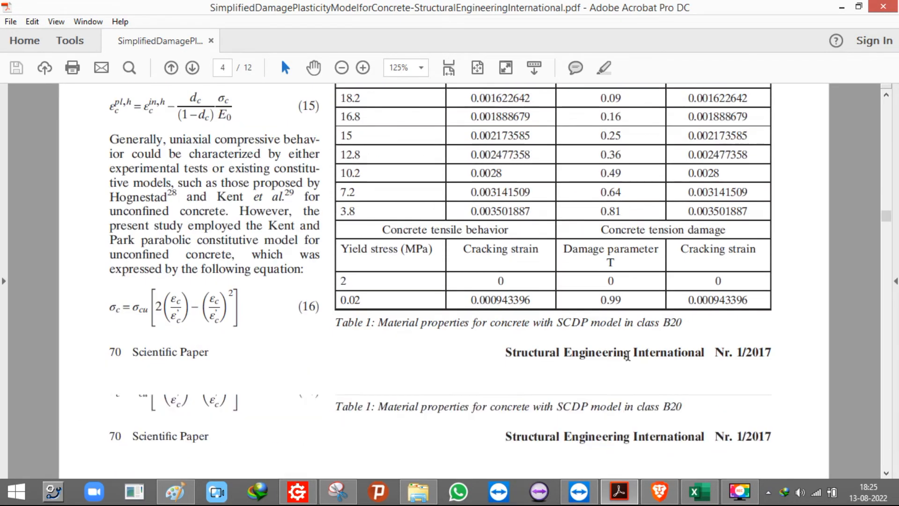
{"action": "scroll", "coordinate": [628, 355], "scroll_direction": "down", "scroll_amount": 9}
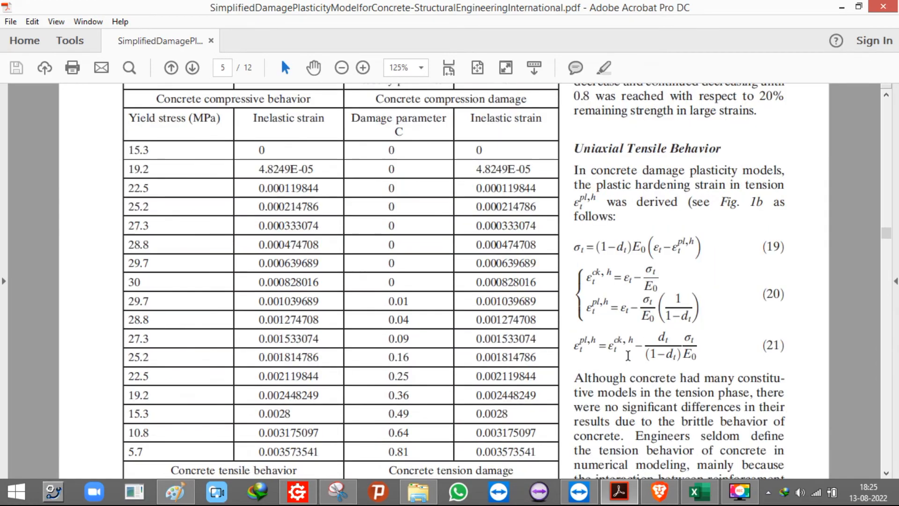
{"action": "scroll", "coordinate": [628, 355], "scroll_direction": "down", "scroll_amount": 20}
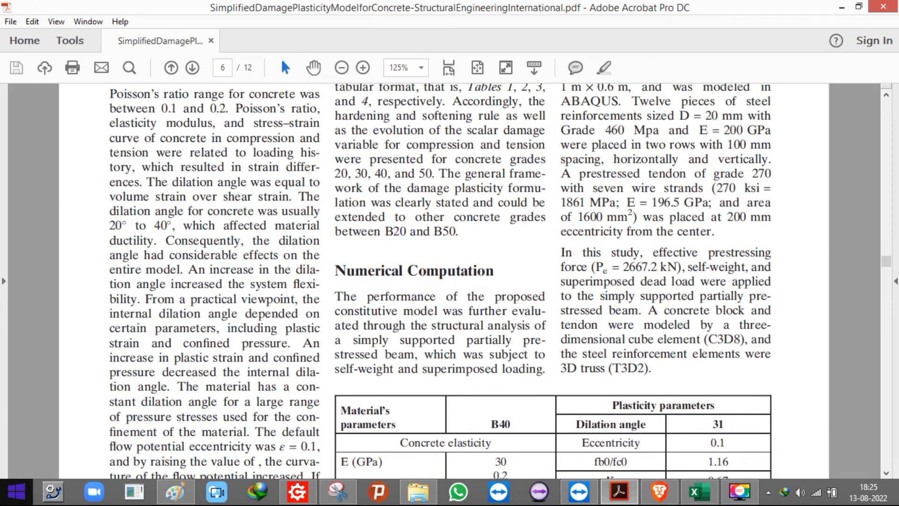
{"action": "scroll", "coordinate": [607, 233], "scroll_direction": "up", "scroll_amount": 3}
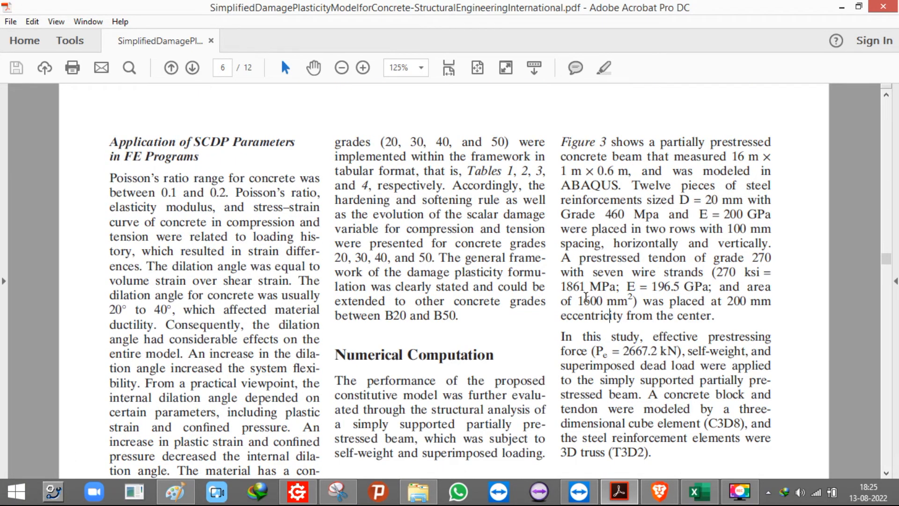
Go back through the paper to page 4 and examine the compression damage parameters in the B20 table.
{"action": "scroll", "coordinate": [586, 298], "scroll_direction": "up", "scroll_amount": 20}
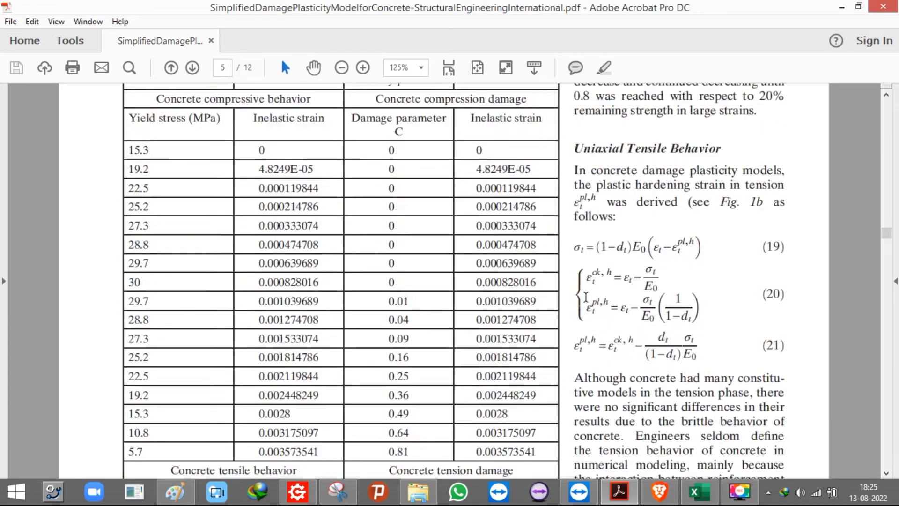
{"action": "scroll", "coordinate": [585, 301], "scroll_direction": "up", "scroll_amount": 12}
{"action": "scroll", "coordinate": [586, 300], "scroll_direction": "up", "scroll_amount": 3}
{"action": "scroll", "coordinate": [586, 301], "scroll_direction": "down", "scroll_amount": 3}
{"action": "scroll", "coordinate": [586, 300], "scroll_direction": "up", "scroll_amount": 15}
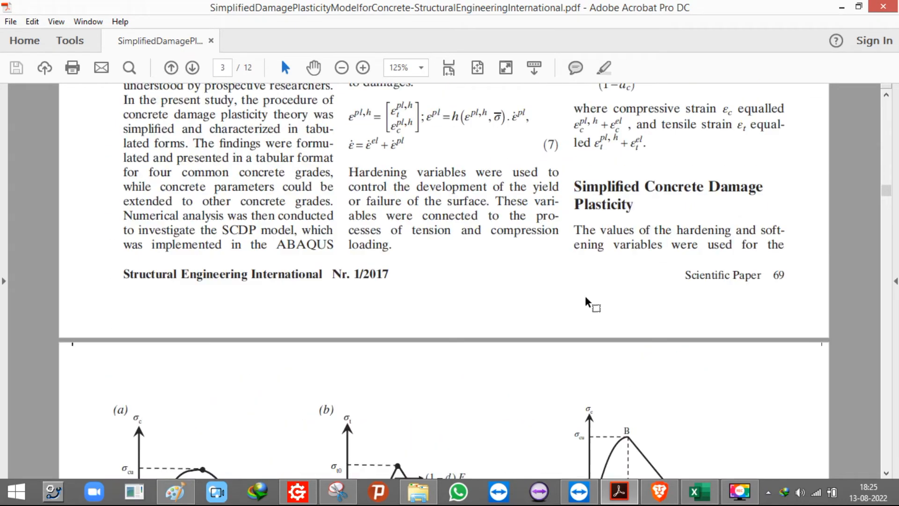
{"action": "scroll", "coordinate": [586, 302], "scroll_direction": "down", "scroll_amount": 20}
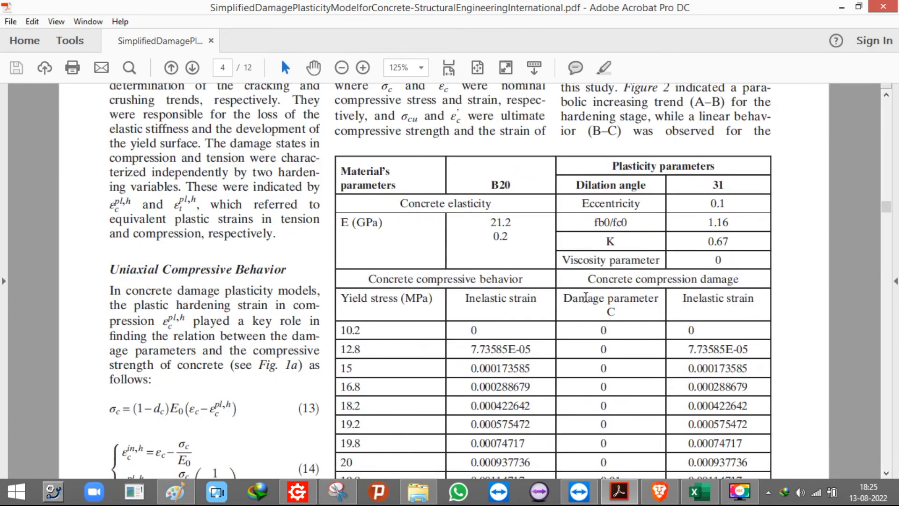
{"action": "scroll", "coordinate": [588, 302], "scroll_direction": "down", "scroll_amount": 3}
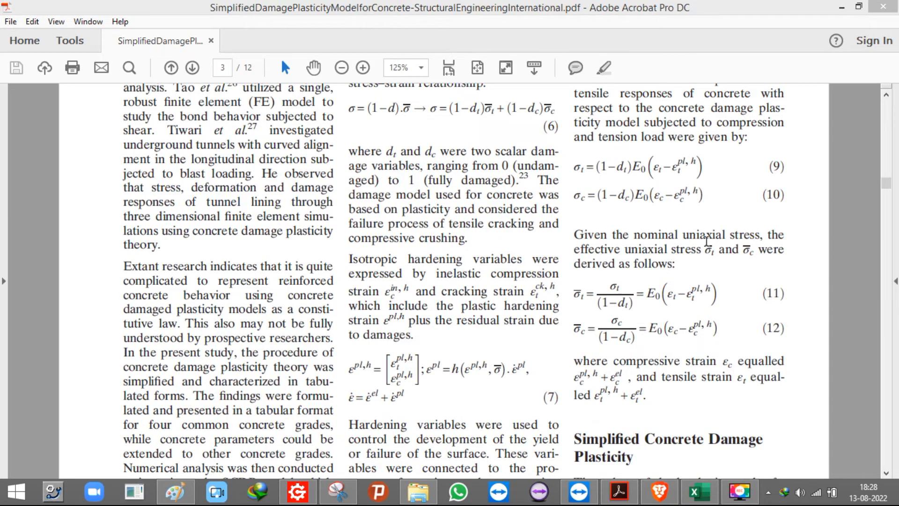
Examine the stress equations on page 3 and the B30 compression damage table on page 5 of the paper.
{"action": "left_click", "coordinate": [586, 183]}
{"action": "double_click", "coordinate": [577, 168]}
{"action": "left_click", "coordinate": [584, 164]}
{"action": "scroll", "coordinate": [406, 298], "scroll_direction": "down", "scroll_amount": 10}
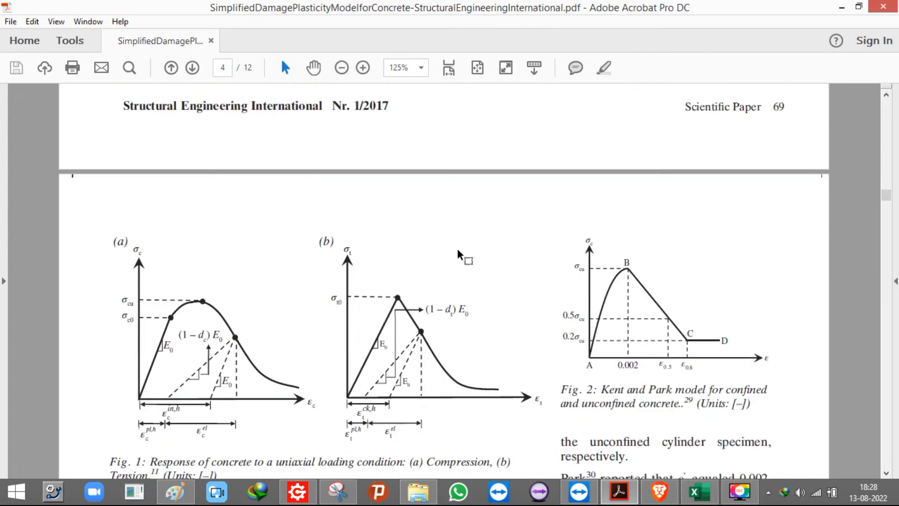
{"action": "scroll", "coordinate": [406, 297], "scroll_direction": "down", "scroll_amount": 15}
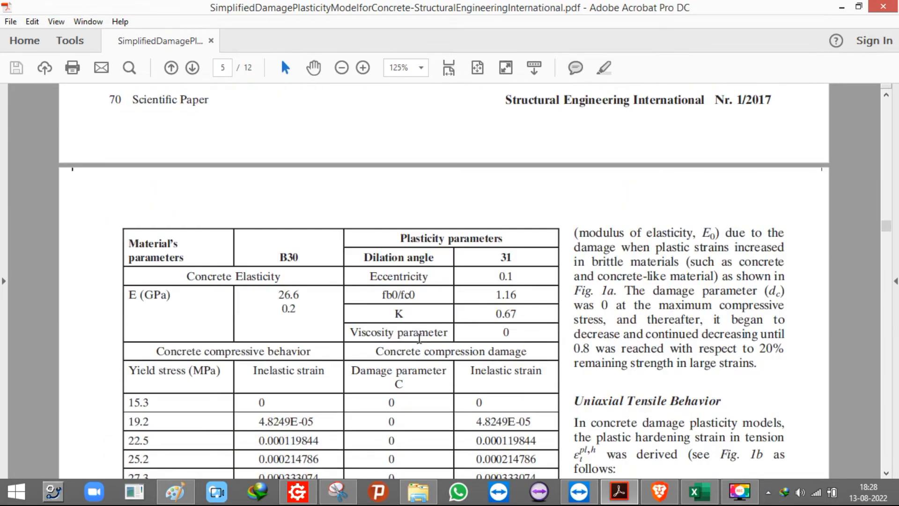
{"action": "scroll", "coordinate": [402, 288], "scroll_direction": "up", "scroll_amount": 5}
{"action": "scroll", "coordinate": [552, 222], "scroll_direction": "down", "scroll_amount": 15}
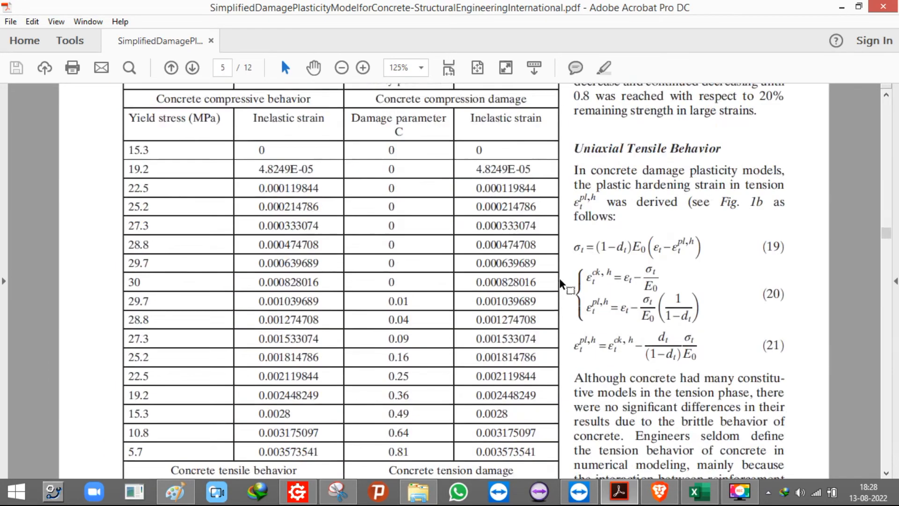
Examine compression damage equation (18), relating the damage parameter to compressive stress and ultimate strength, on page 5.
{"action": "scroll", "coordinate": [553, 222], "scroll_direction": "down", "scroll_amount": 10}
{"action": "left_click_drag", "start_coordinate": [352, 345], "coordinate": [402, 362]}
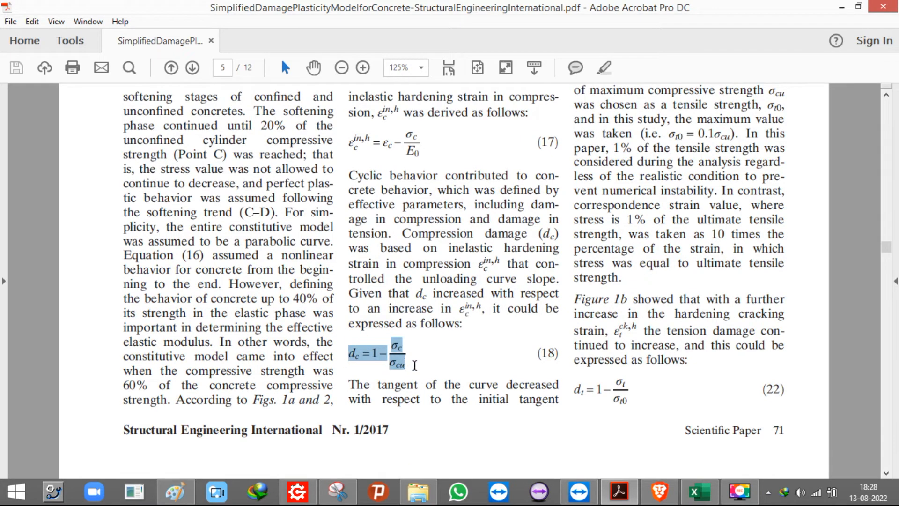
{"action": "left_click", "coordinate": [414, 365]}
{"action": "left_click_drag", "start_coordinate": [350, 352], "coordinate": [388, 352]}
{"action": "left_click", "coordinate": [405, 358]}
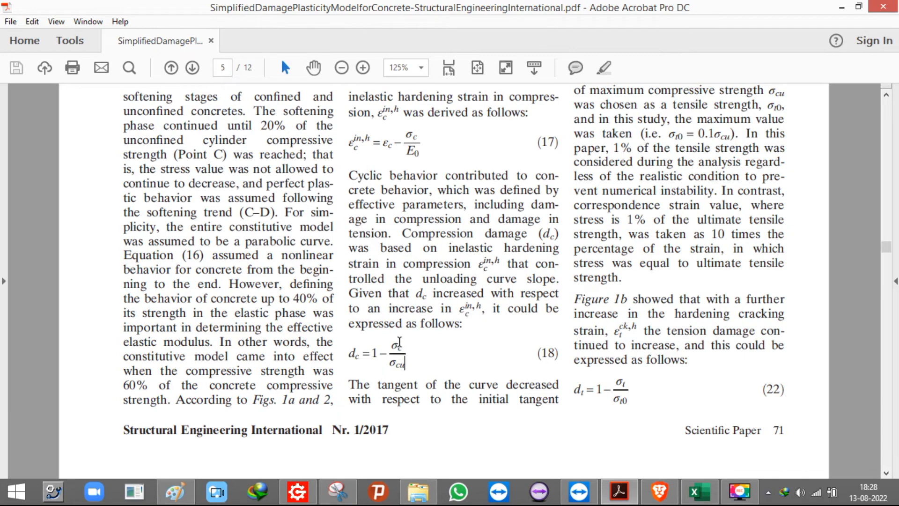
{"action": "left_click_drag", "start_coordinate": [406, 364], "coordinate": [386, 366]}
{"action": "double_click", "coordinate": [396, 345]}
Switch to Excel and enter the damage parameter formula =1-(A21/80) in D21 of the CALCULATIONS sheet.
{"action": "left_click", "coordinate": [698, 491]}
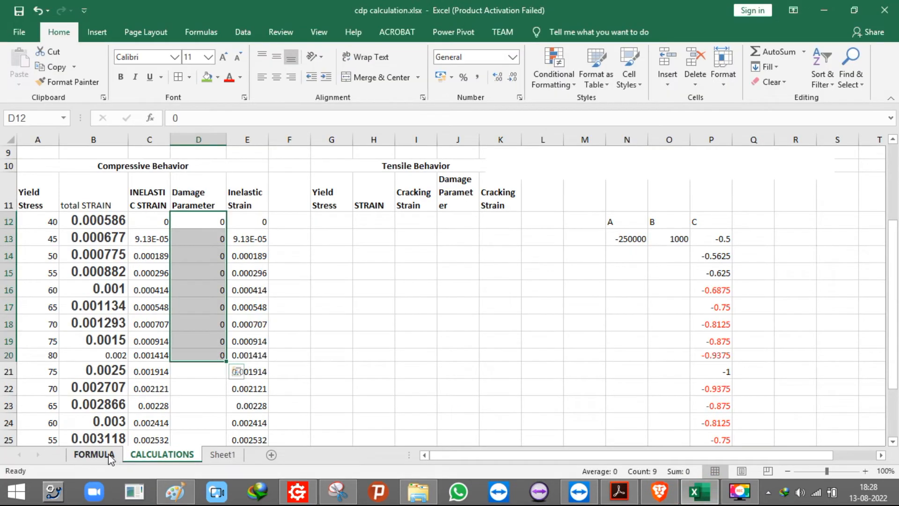
{"action": "left_click", "coordinate": [110, 457]}
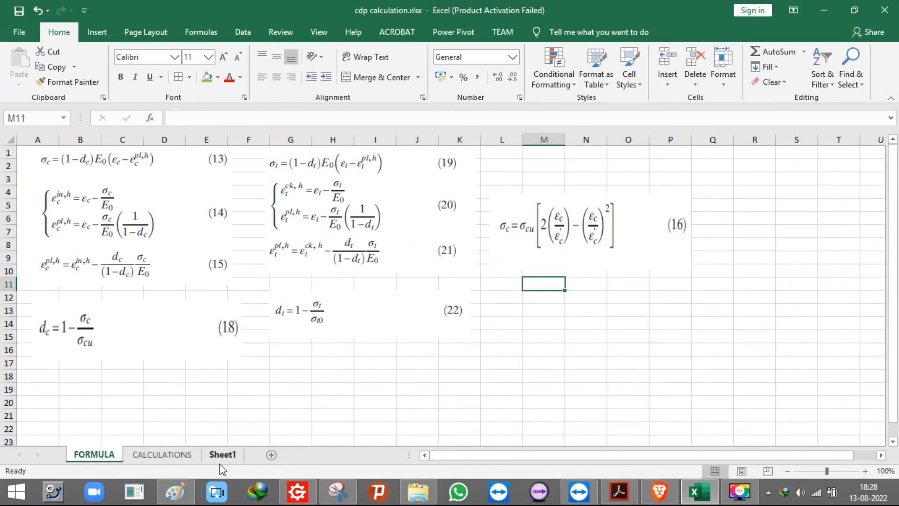
{"action": "left_click", "coordinate": [180, 455]}
{"action": "left_click", "coordinate": [210, 370]}
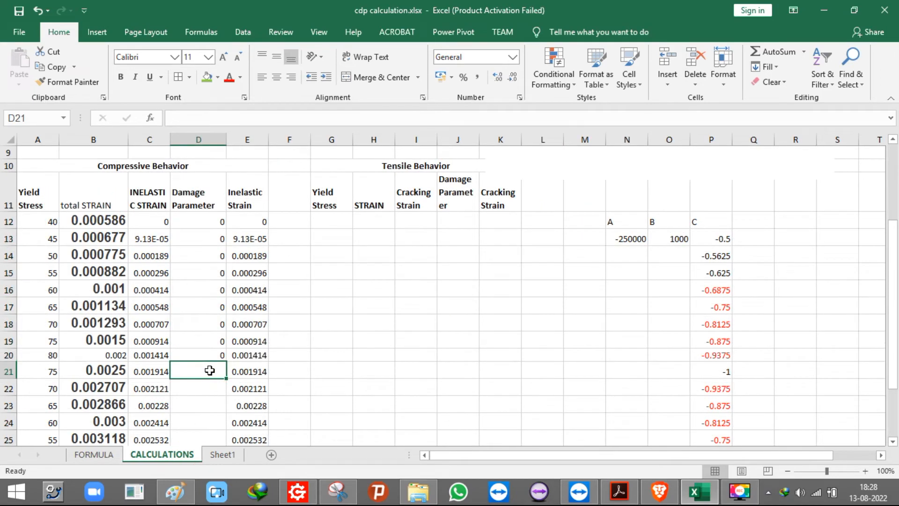
{"action": "type", "text": "=1"}
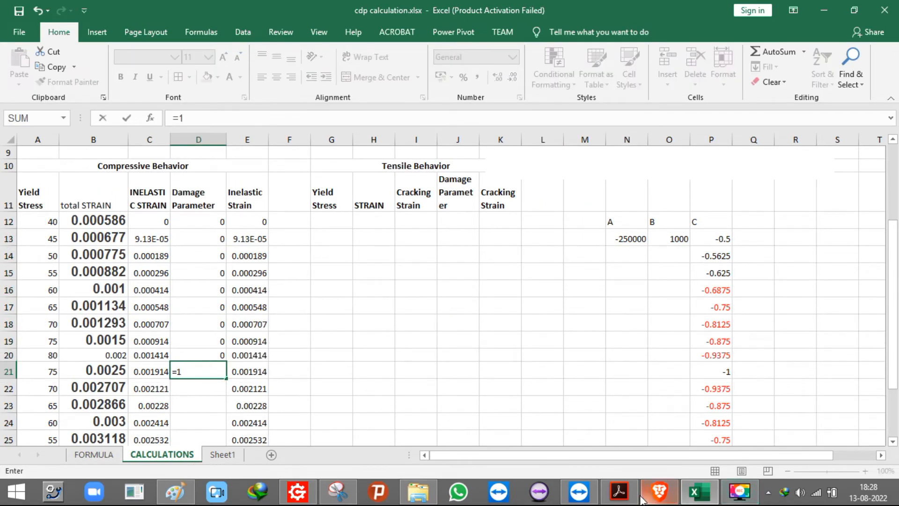
{"action": "left_click", "coordinate": [617, 492]}
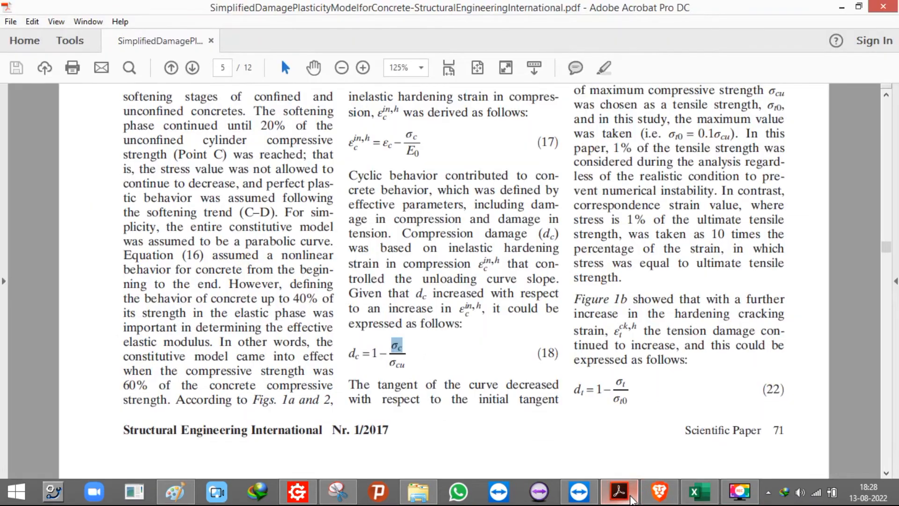
{"action": "left_click", "coordinate": [614, 492]}
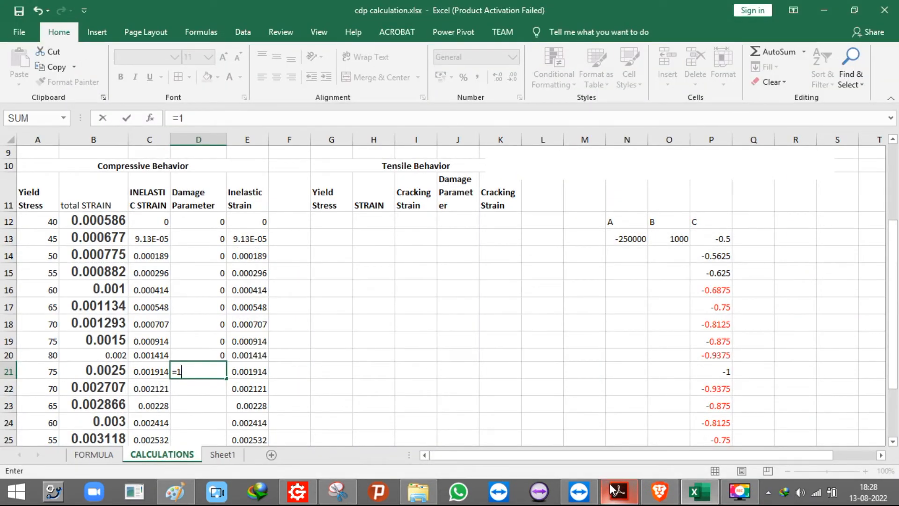
{"action": "type", "text": "()"}
{"action": "left_click", "coordinate": [47, 370]}
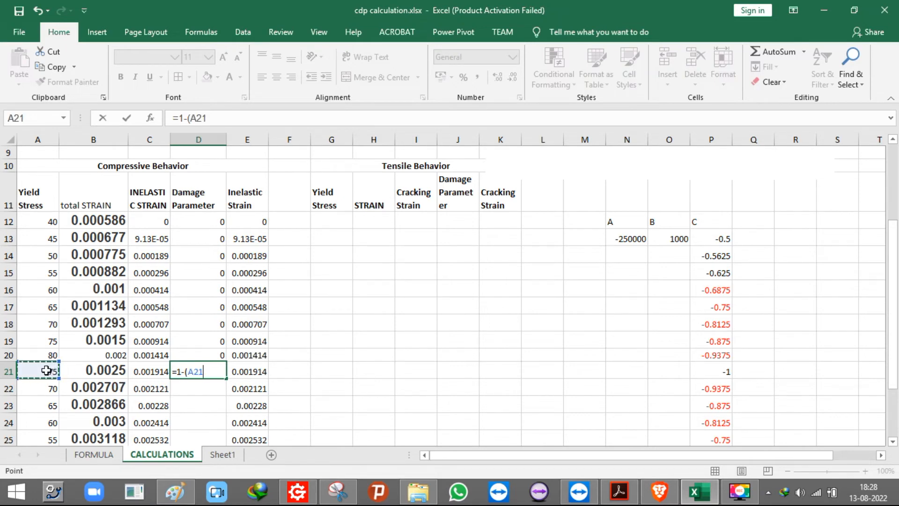
{"action": "type", "text": "/"}
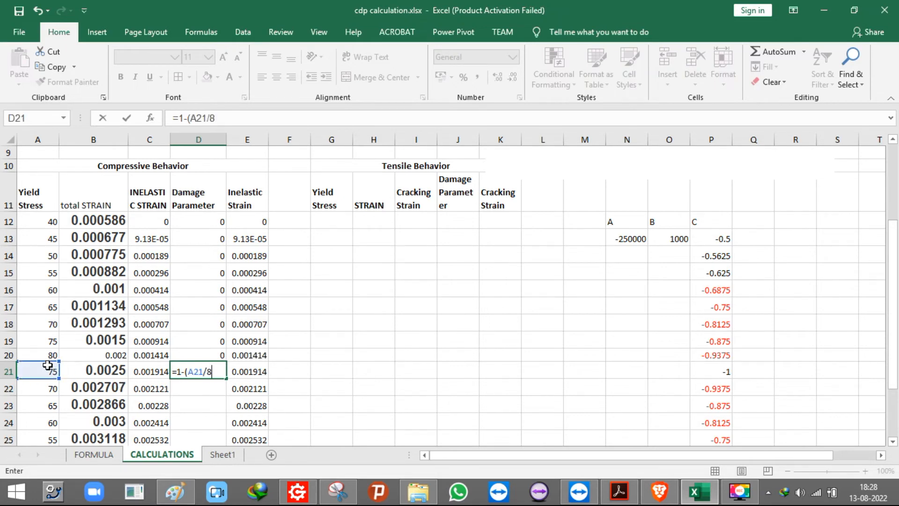
{"action": "type", "text": "80)"}
{"action": "key", "text": "Return"}
Fill the D21 damage parameter formula down the remaining rows of the compressive behavior table to D30.
{"action": "left_click", "coordinate": [208, 371]}
{"action": "left_click_drag", "start_coordinate": [229, 377], "coordinate": [209, 410]}
{"action": "left_click", "coordinate": [369, 265]}
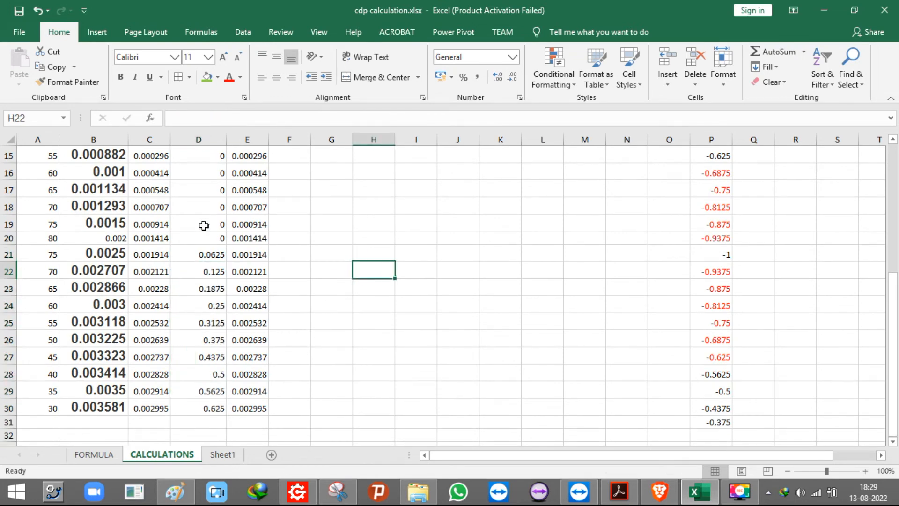
Enter a Poisson's ratio of 0.2 in B5.
{"action": "scroll", "coordinate": [218, 363], "scroll_direction": "up", "scroll_amount": 5}
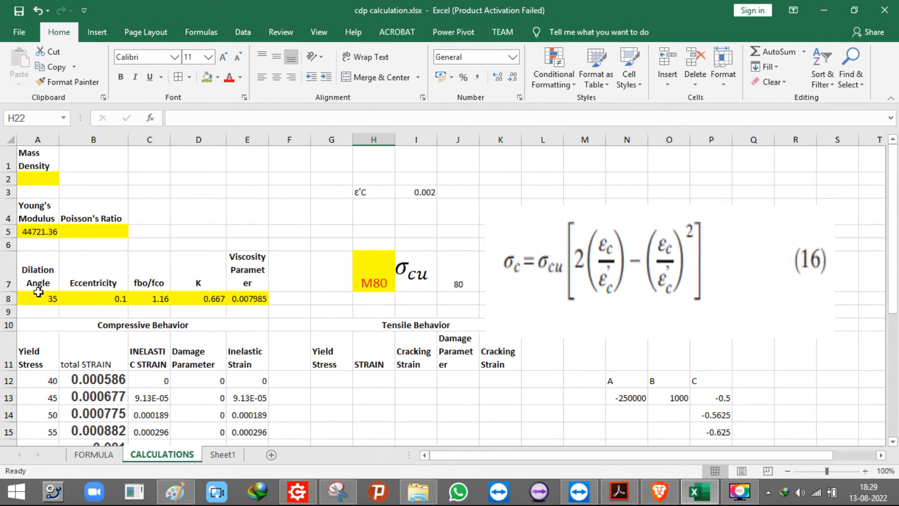
{"action": "left_click", "coordinate": [38, 229]}
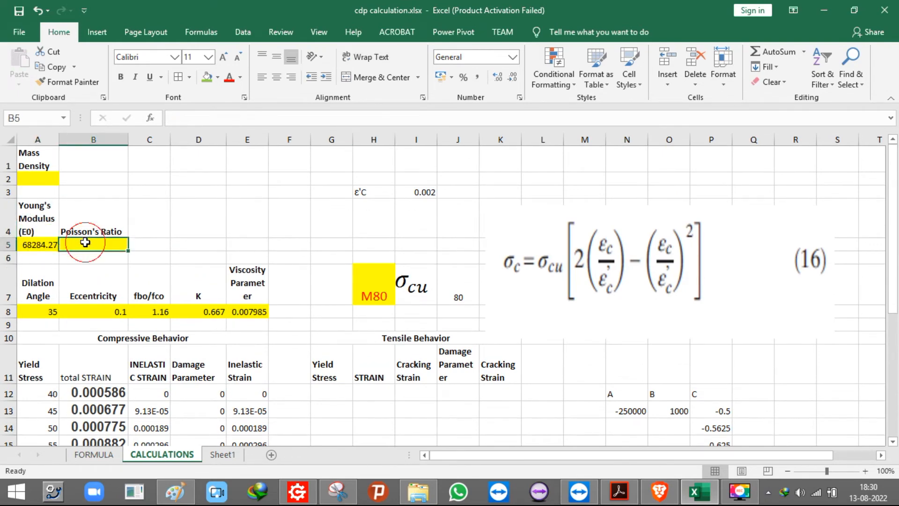
{"action": "left_click", "coordinate": [86, 244]}
{"action": "type", "text": "0.2"}
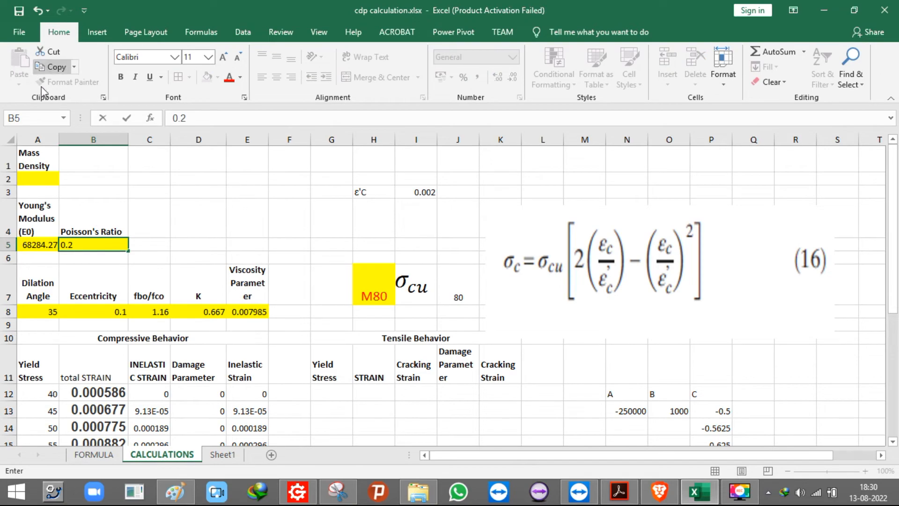
{"action": "left_click", "coordinate": [77, 190]}
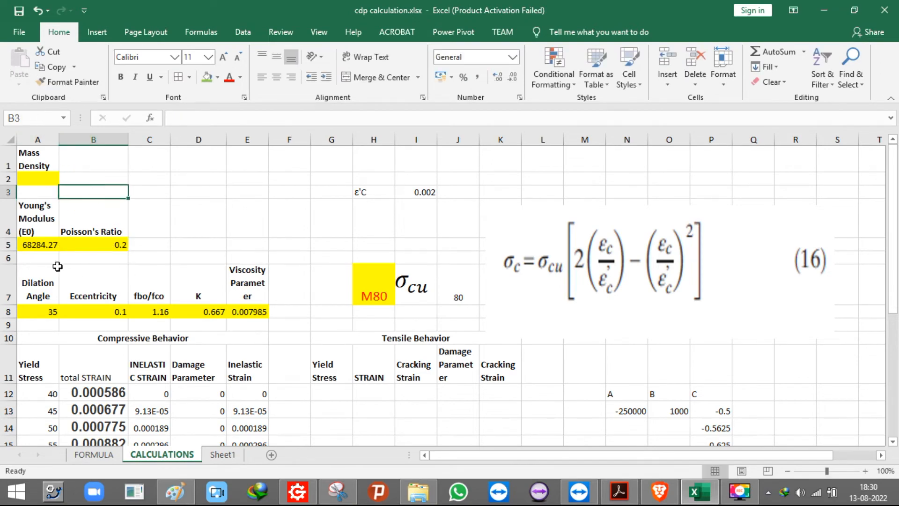
{"action": "left_click", "coordinate": [52, 243]}
{"action": "scroll", "coordinate": [161, 280], "scroll_direction": "down", "scroll_amount": 3}
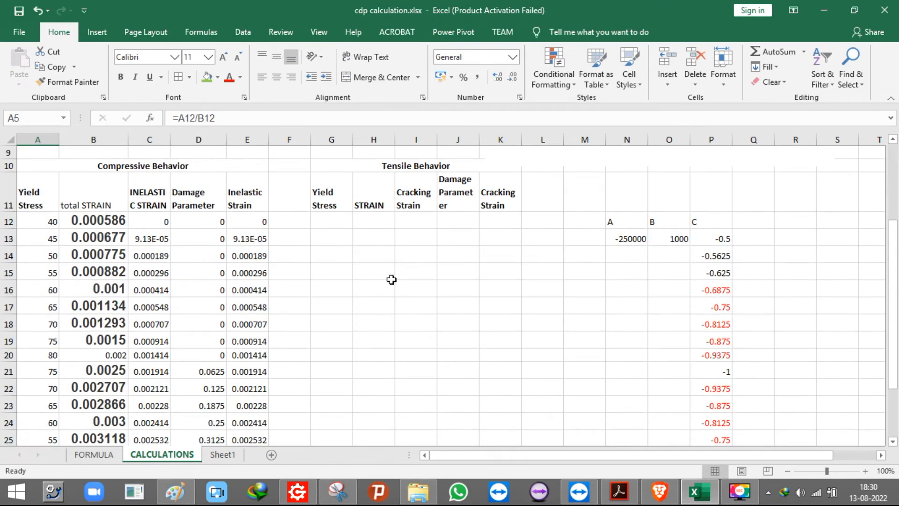
{"action": "scroll", "coordinate": [173, 304], "scroll_direction": "down", "scroll_amount": 2}
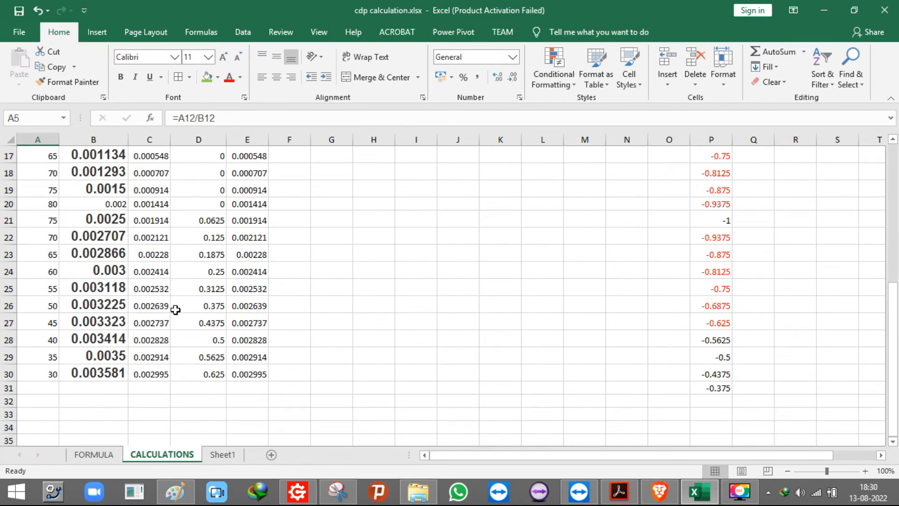
{"action": "scroll", "coordinate": [175, 309], "scroll_direction": "up", "scroll_amount": 3}
{"action": "left_click_drag", "start_coordinate": [195, 223], "coordinate": [194, 440]}
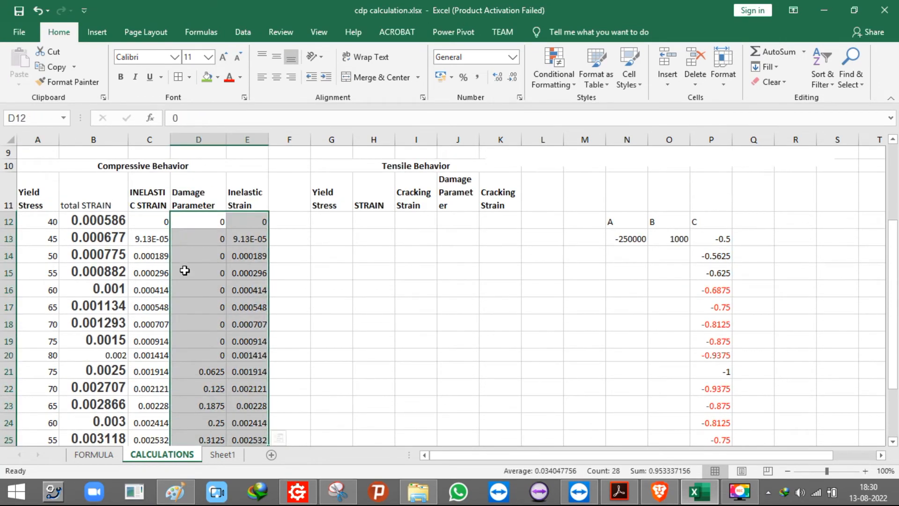
{"action": "left_click_drag", "start_coordinate": [187, 194], "coordinate": [252, 407]}
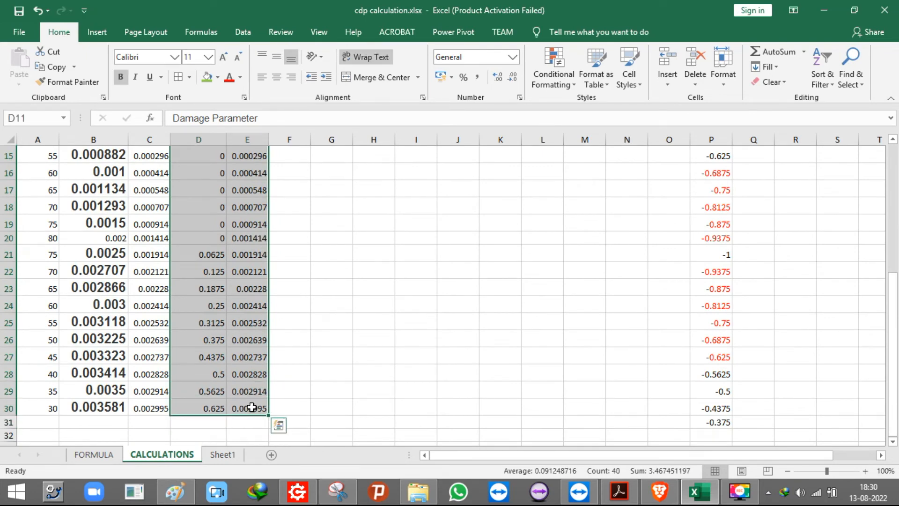
{"action": "key", "text": "ctrl+c"}
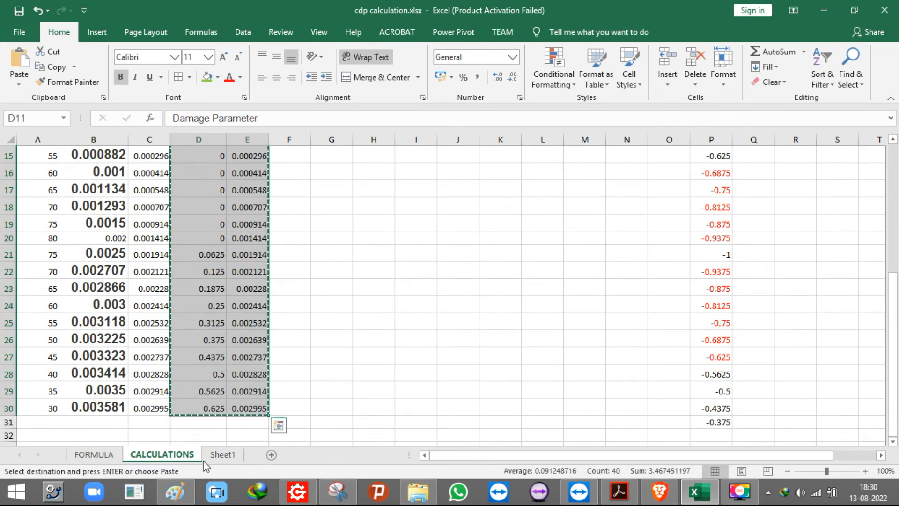
Link E18 on Sheet1 to the damage parameter with =CALCULATIONS!D21 and fill the link down to E27.
{"action": "left_click", "coordinate": [223, 454]}
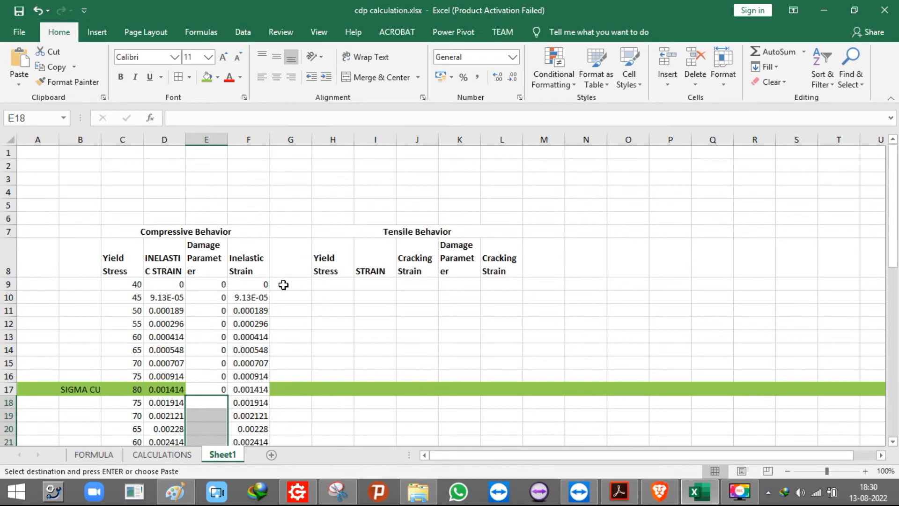
{"action": "scroll", "coordinate": [206, 328], "scroll_direction": "down", "scroll_amount": 3}
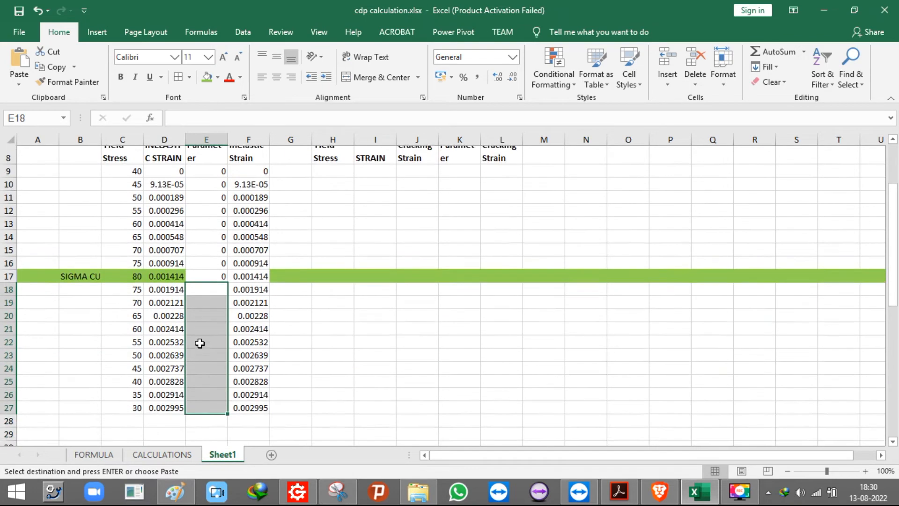
{"action": "left_click", "coordinate": [214, 273]}
{"action": "type", "text": "="}
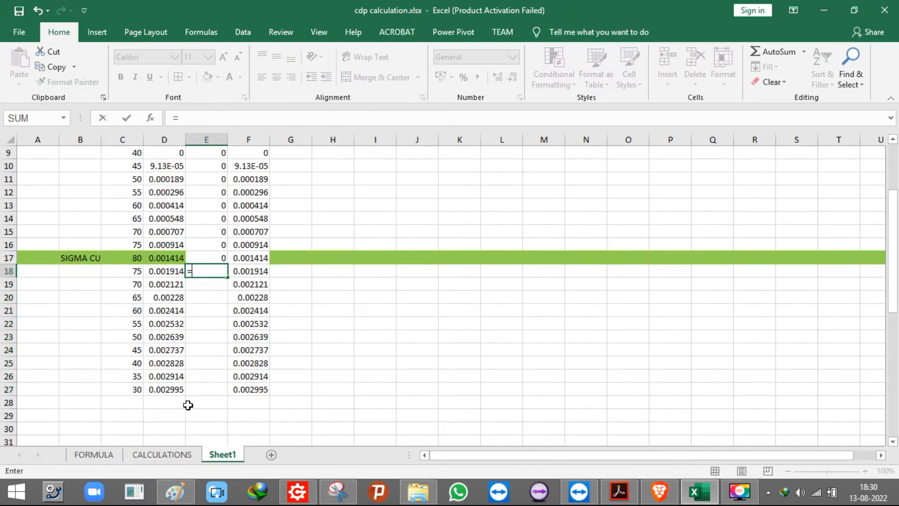
{"action": "left_click", "coordinate": [149, 454]}
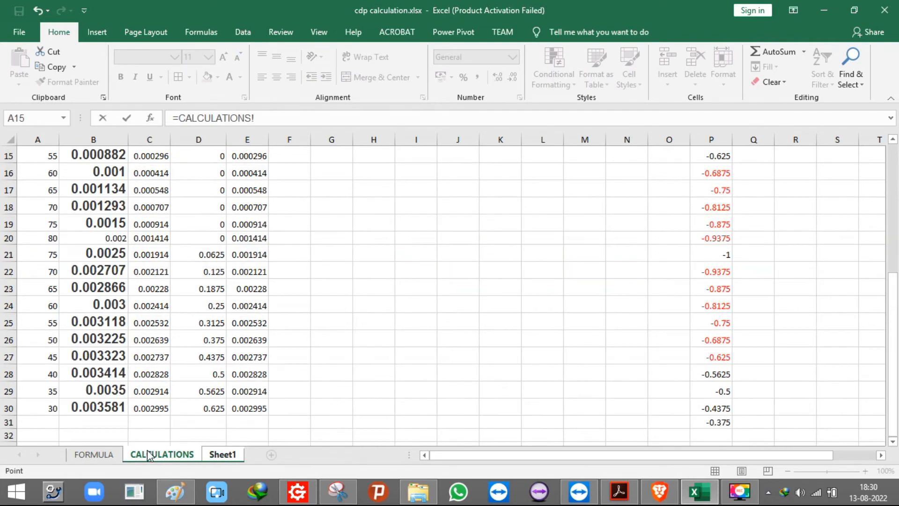
{"action": "scroll", "coordinate": [148, 371], "scroll_direction": "up", "scroll_amount": 3}
{"action": "scroll", "coordinate": [167, 331], "scroll_direction": "down", "scroll_amount": 3}
{"action": "left_click", "coordinate": [196, 255]}
{"action": "key", "text": "Return"}
{"action": "left_click", "coordinate": [211, 269]}
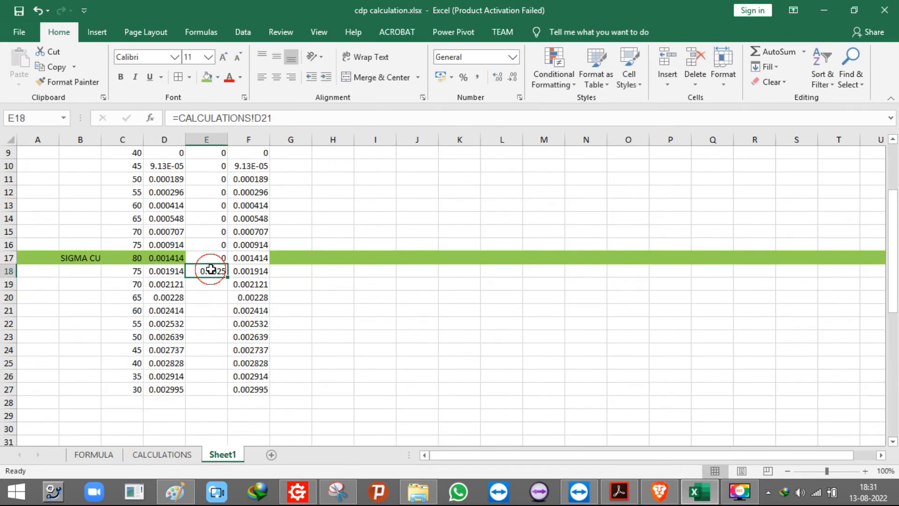
{"action": "left_click_drag", "start_coordinate": [227, 277], "coordinate": [225, 391]}
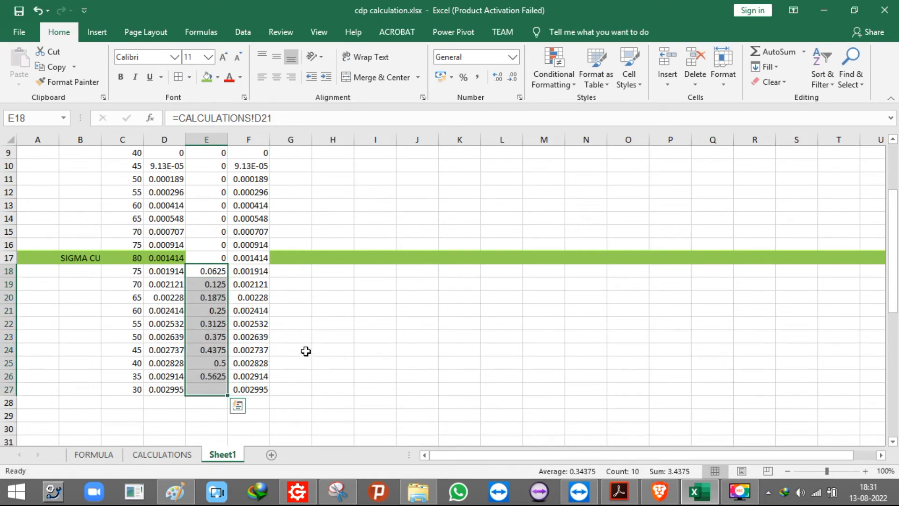
{"action": "scroll", "coordinate": [267, 317], "scroll_direction": "up", "scroll_amount": 3}
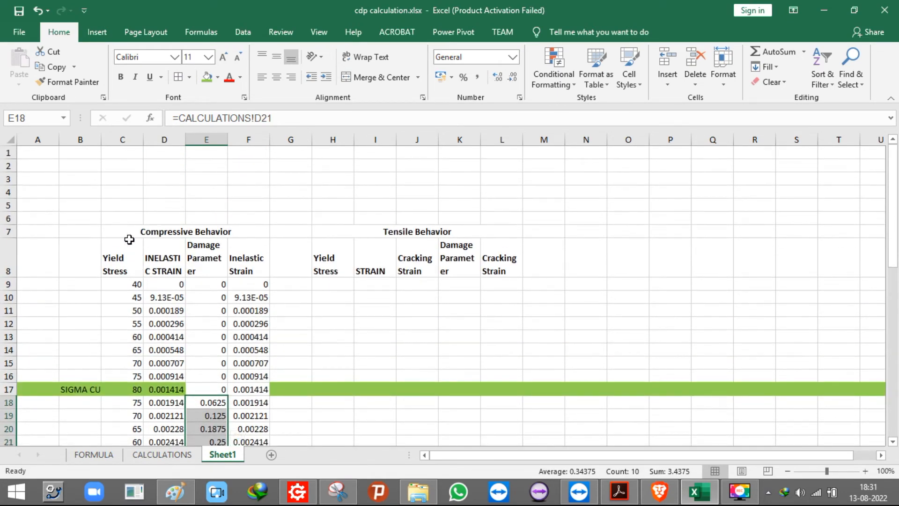
{"action": "left_click", "coordinate": [129, 240]}
{"action": "scroll", "coordinate": [299, 355], "scroll_direction": "down", "scroll_amount": 3}
{"action": "scroll", "coordinate": [291, 355], "scroll_direction": "up", "scroll_amount": 3}
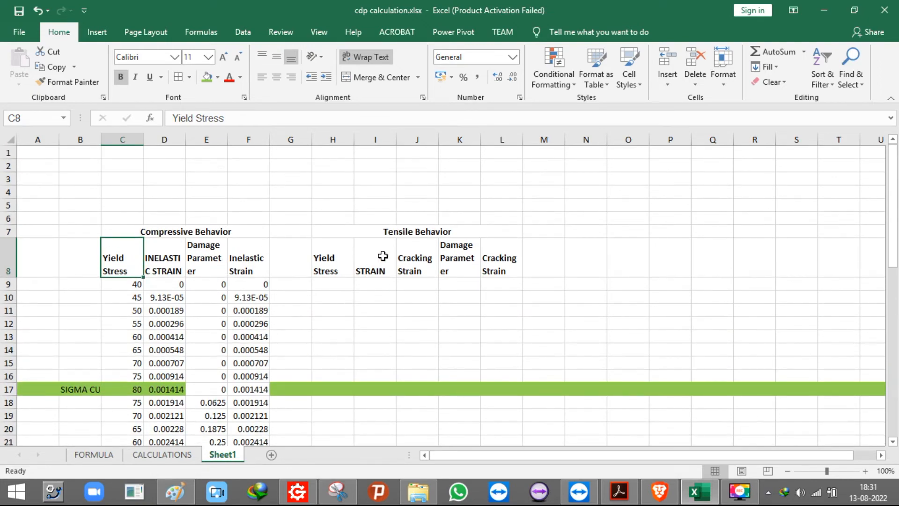
Switch to the paper in Acrobat and examine the tensile response in Fig. 1(b) and the material property tables.
{"action": "left_click", "coordinate": [619, 491]}
{"action": "scroll", "coordinate": [353, 298], "scroll_direction": "up", "scroll_amount": 1}
{"action": "scroll", "coordinate": [353, 295], "scroll_direction": "down", "scroll_amount": 3}
{"action": "scroll", "coordinate": [354, 296], "scroll_direction": "down", "scroll_amount": 3}
{"action": "left_click", "coordinate": [321, 150]}
{"action": "left_click_drag", "start_coordinate": [367, 200], "coordinate": [478, 319]}
{"action": "left_click", "coordinate": [476, 320]}
{"action": "scroll", "coordinate": [442, 324], "scroll_direction": "up", "scroll_amount": 5}
{"action": "scroll", "coordinate": [442, 324], "scroll_direction": "down", "scroll_amount": 5}
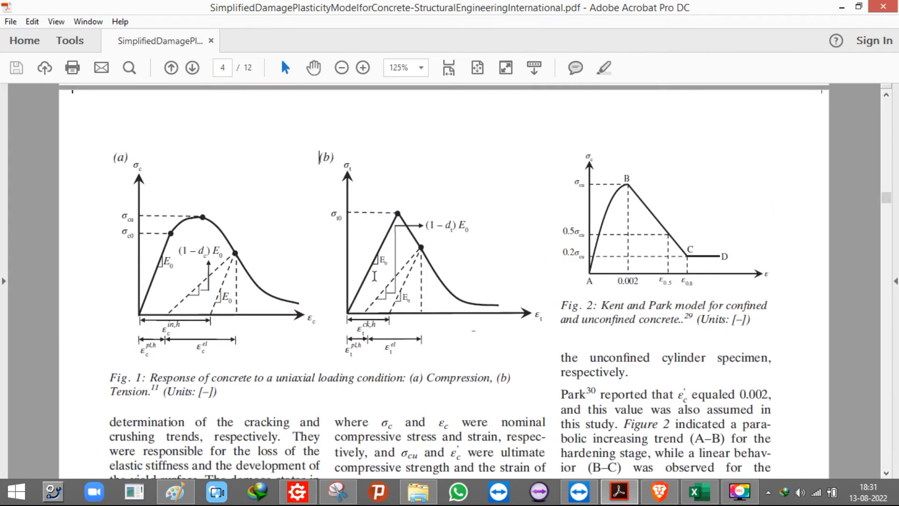
{"action": "scroll", "coordinate": [379, 271], "scroll_direction": "down", "scroll_amount": 6}
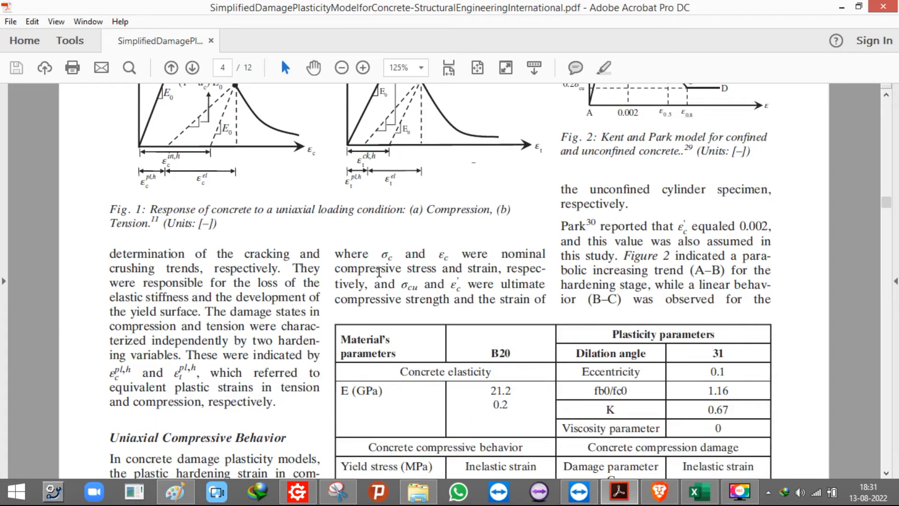
{"action": "scroll", "coordinate": [379, 271], "scroll_direction": "down", "scroll_amount": 3}
{"action": "scroll", "coordinate": [380, 272], "scroll_direction": "up", "scroll_amount": 7}
{"action": "scroll", "coordinate": [379, 271], "scroll_direction": "down", "scroll_amount": 10}
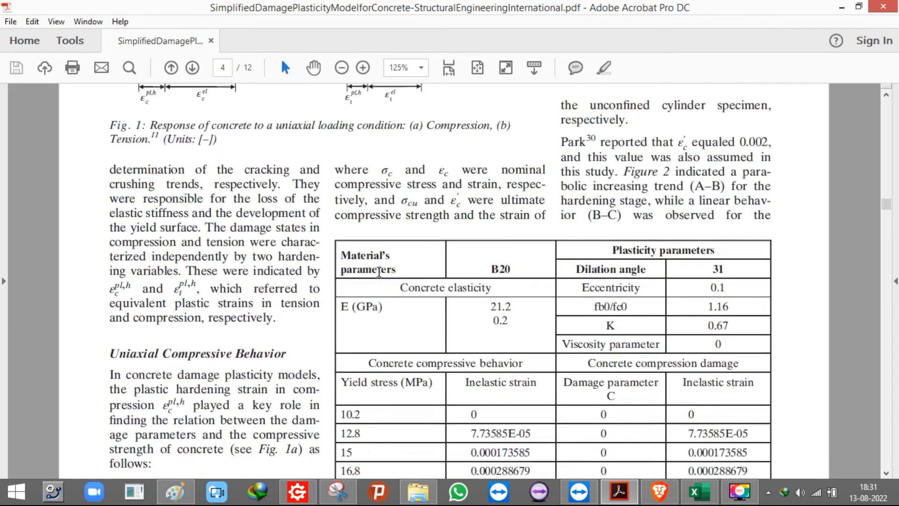
{"action": "scroll", "coordinate": [380, 277], "scroll_direction": "down", "scroll_amount": 20}
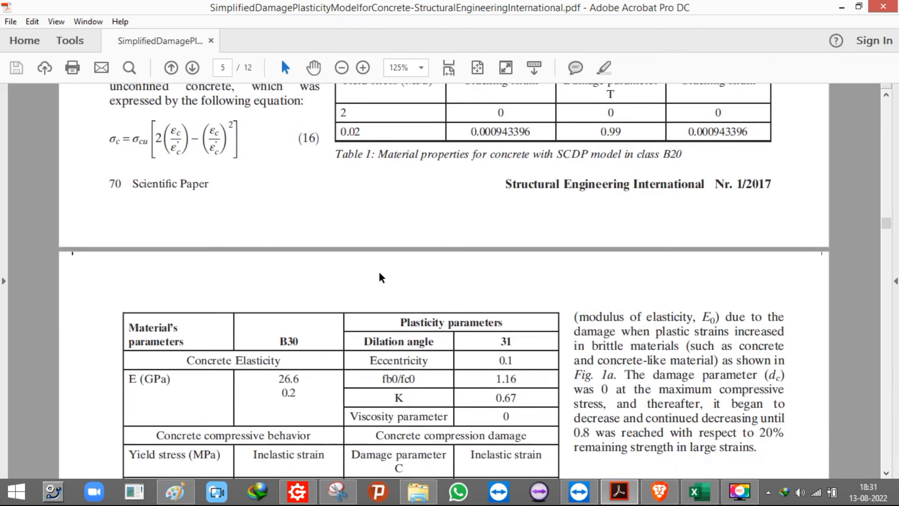
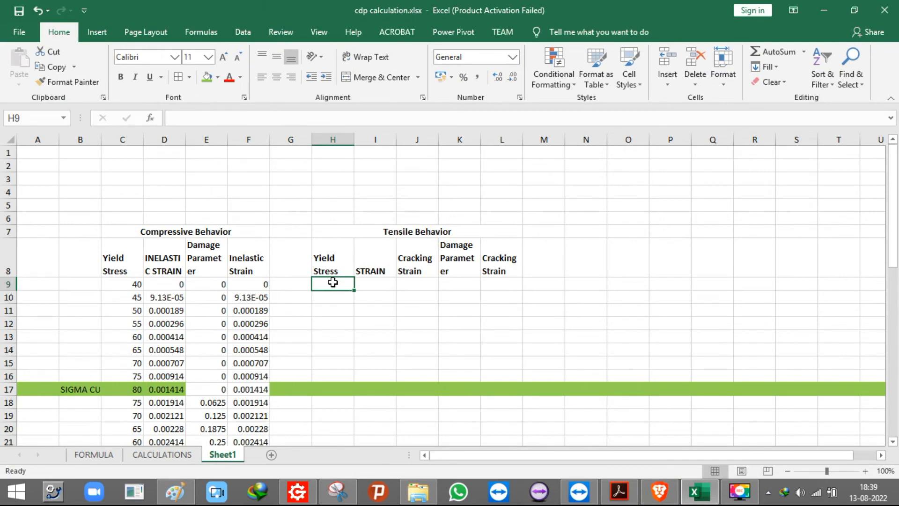
{"action": "type", "text": "0.7*"}
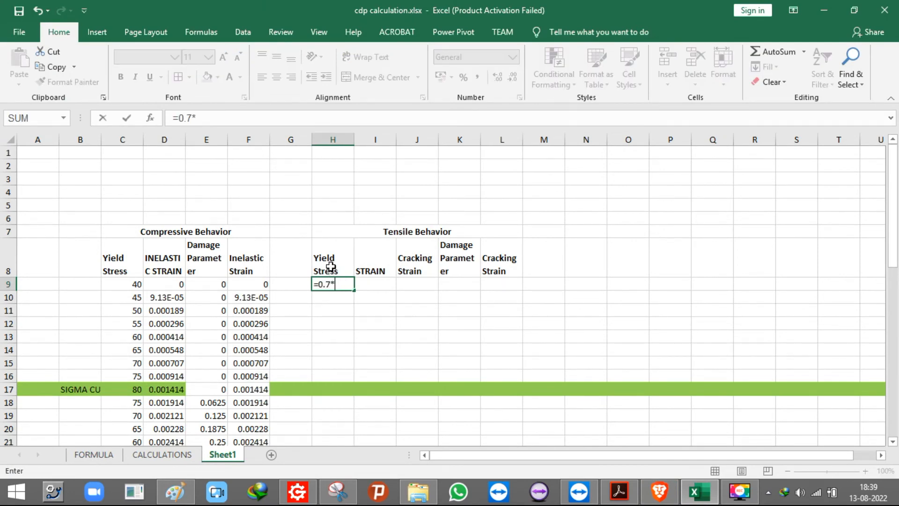
{"action": "type", "text": "SQE"}
{"action": "key", "text": "BackSpace"}
{"action": "type", "text": "RT"}
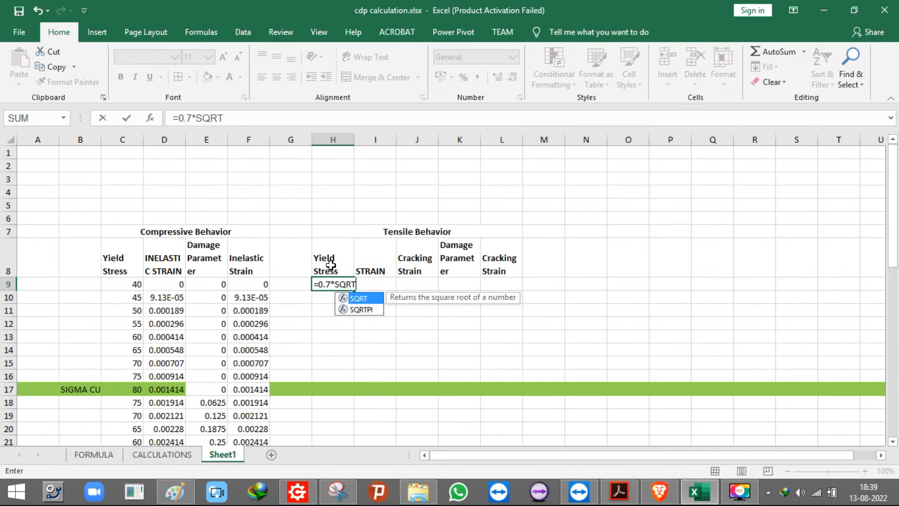
{"action": "double_click", "coordinate": [368, 300]}
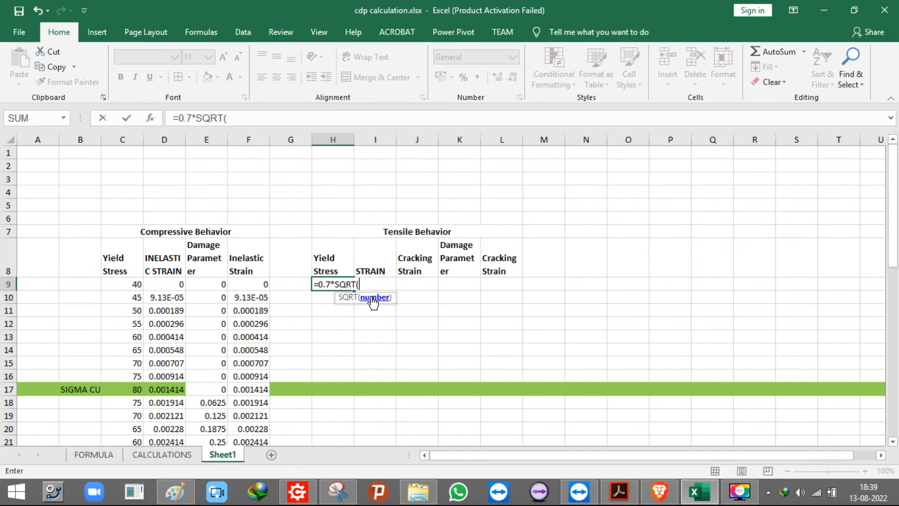
{"action": "key", "text": "Escape"}
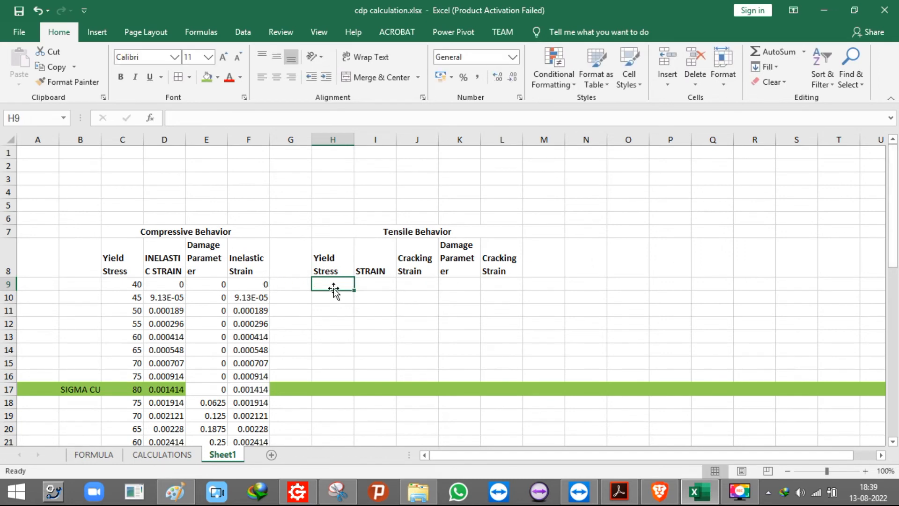
On the CALCULATIONS sheet, enter the tensile yield stress formula =0.7*SQRT(J7) in G12.
{"action": "left_click", "coordinate": [161, 454]}
{"action": "scroll", "coordinate": [290, 328], "scroll_direction": "up", "scroll_amount": 5}
{"action": "left_click", "coordinate": [337, 395]}
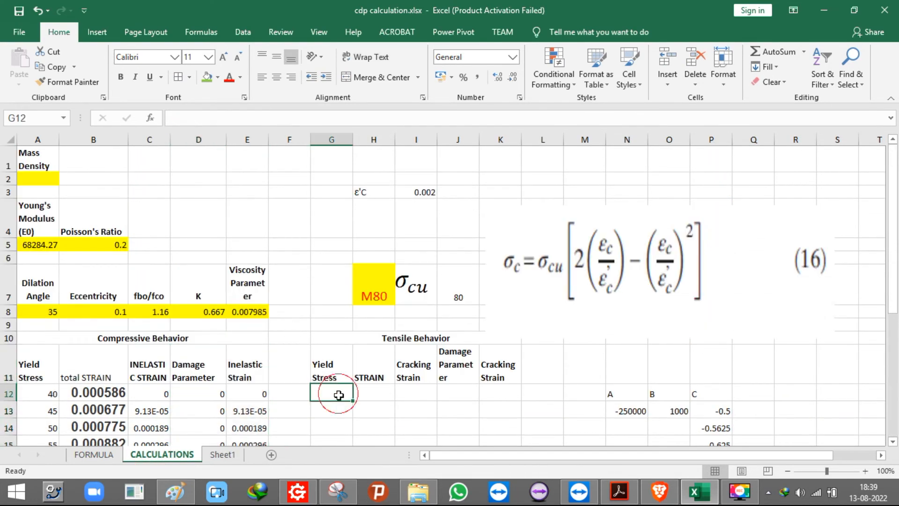
{"action": "type", "text": "=0."}
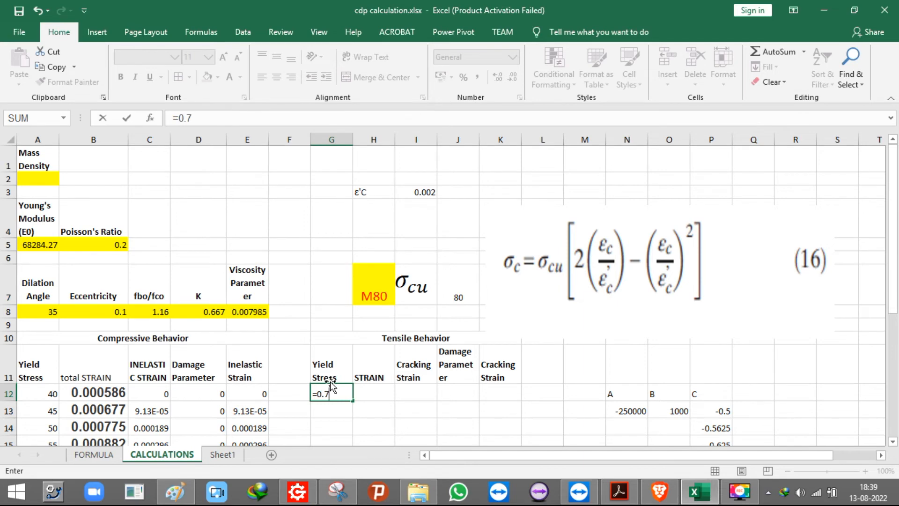
{"action": "type", "text": "7*SQ"}
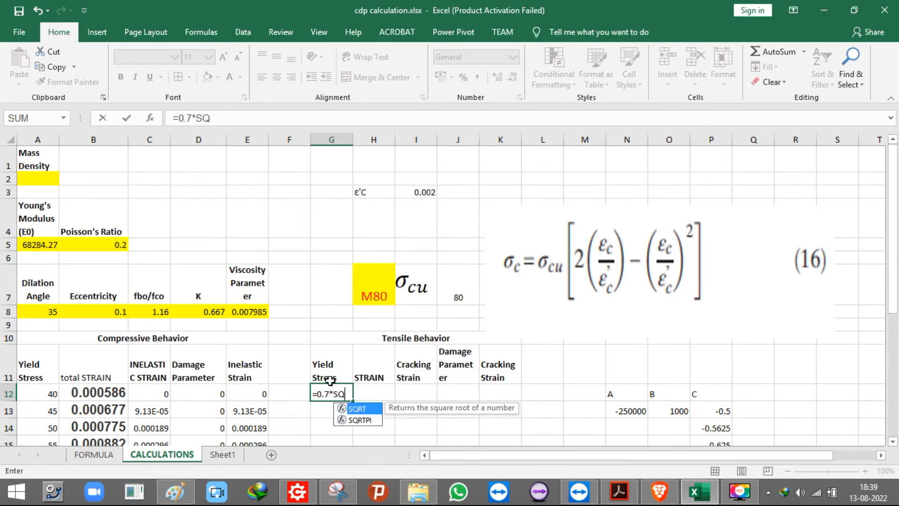
{"action": "type", "text": "RT("}
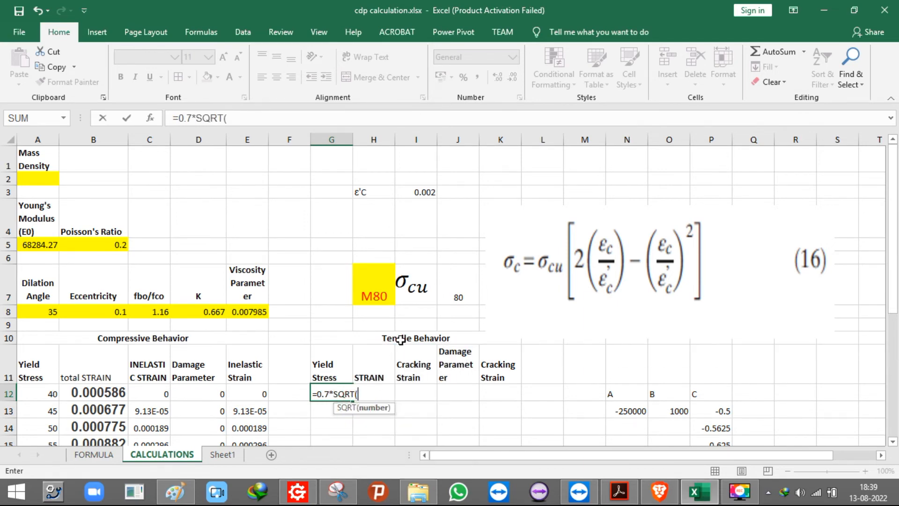
{"action": "left_click", "coordinate": [445, 290]}
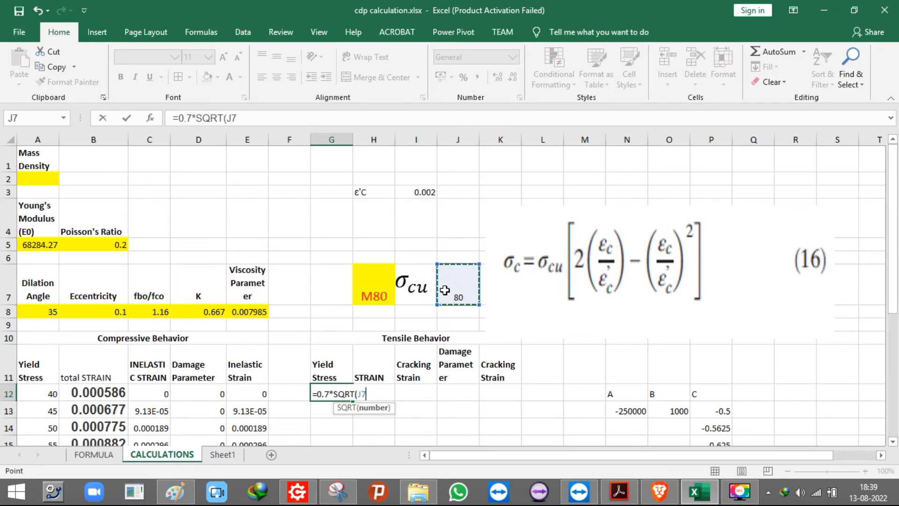
{"action": "key", "text": "Return"}
{"action": "left_click", "coordinate": [428, 294]}
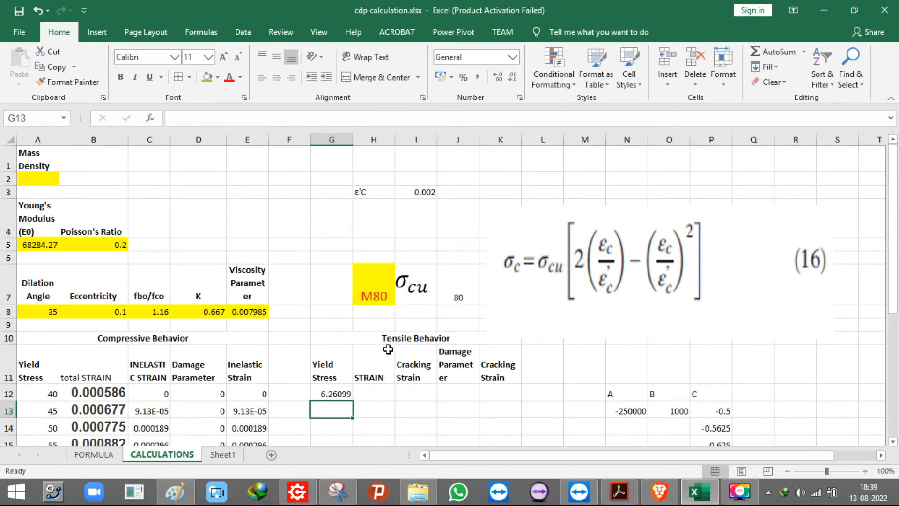
{"action": "left_click", "coordinate": [333, 396]}
Consult the modified tension softening curve in the Brave browser, and enter =G12*(2/3) as the second tensile yield stress in G13 in Excel.
{"action": "scroll", "coordinate": [341, 365], "scroll_direction": "down", "scroll_amount": 3}
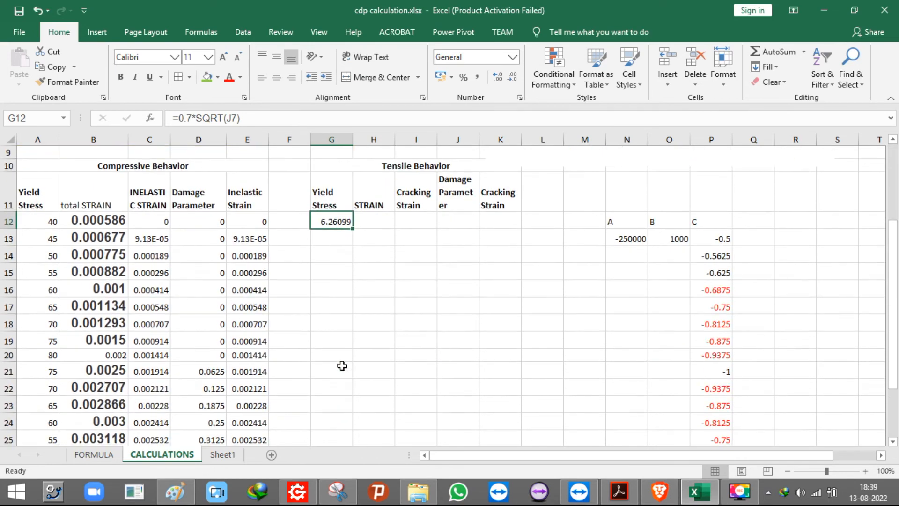
{"action": "scroll", "coordinate": [354, 250], "scroll_direction": "up", "scroll_amount": 3}
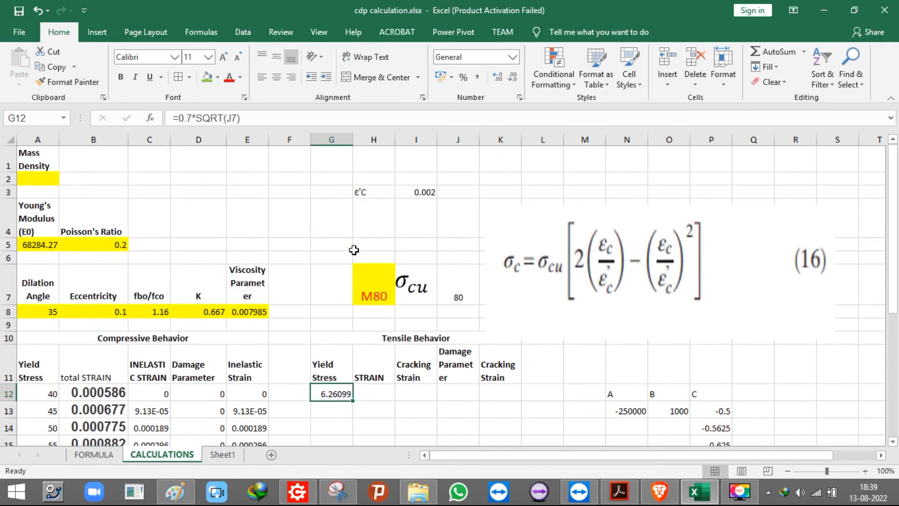
{"action": "scroll", "coordinate": [370, 337], "scroll_direction": "down", "scroll_amount": 3}
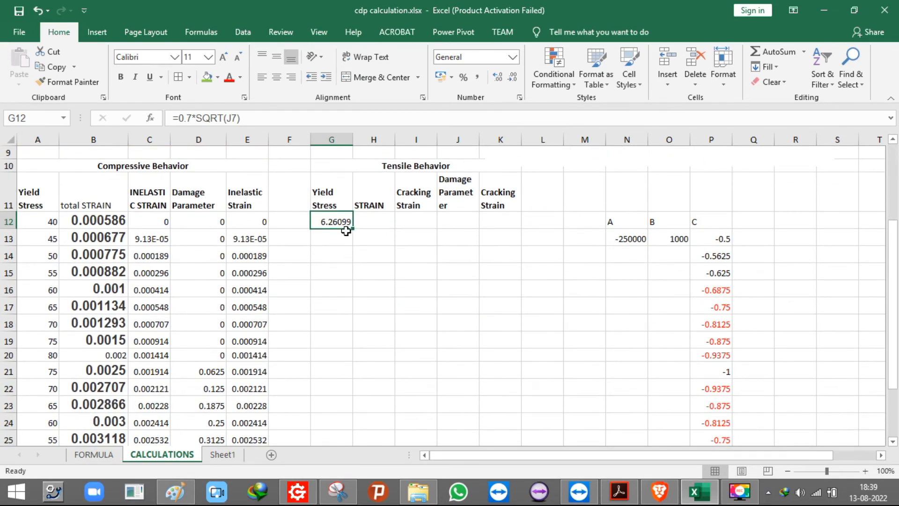
{"action": "left_click", "coordinate": [346, 233]}
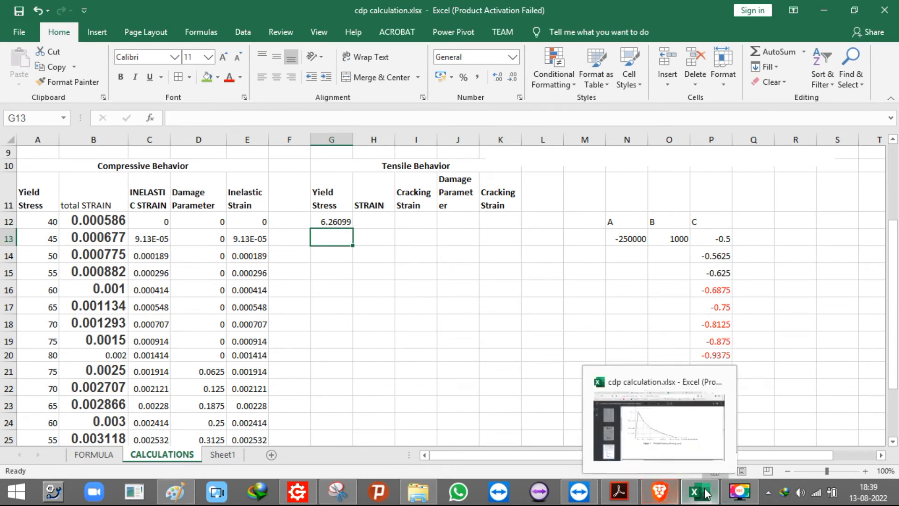
{"action": "left_click", "coordinate": [660, 492]}
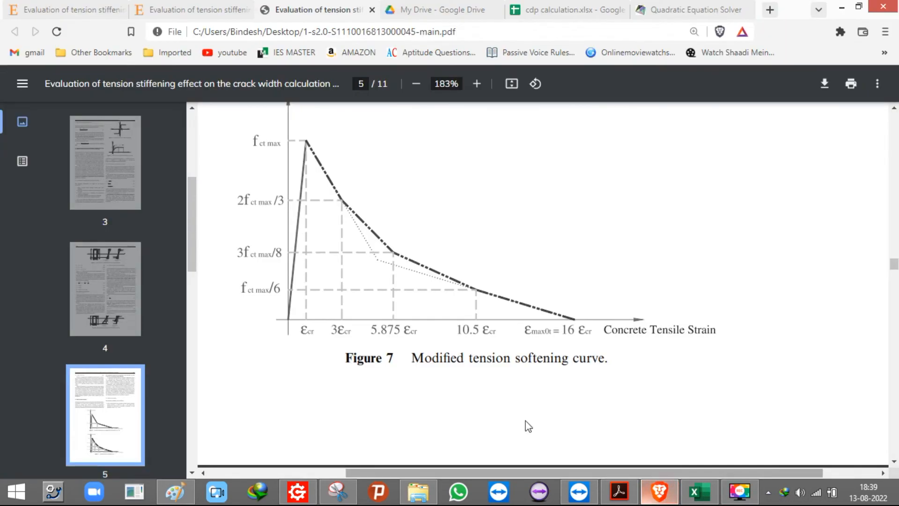
{"action": "left_click", "coordinate": [658, 490]}
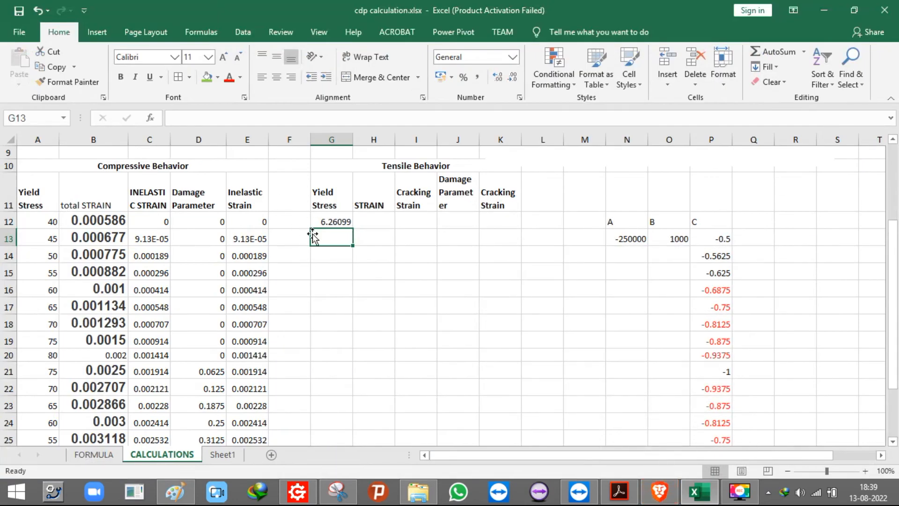
{"action": "type", "text": "="}
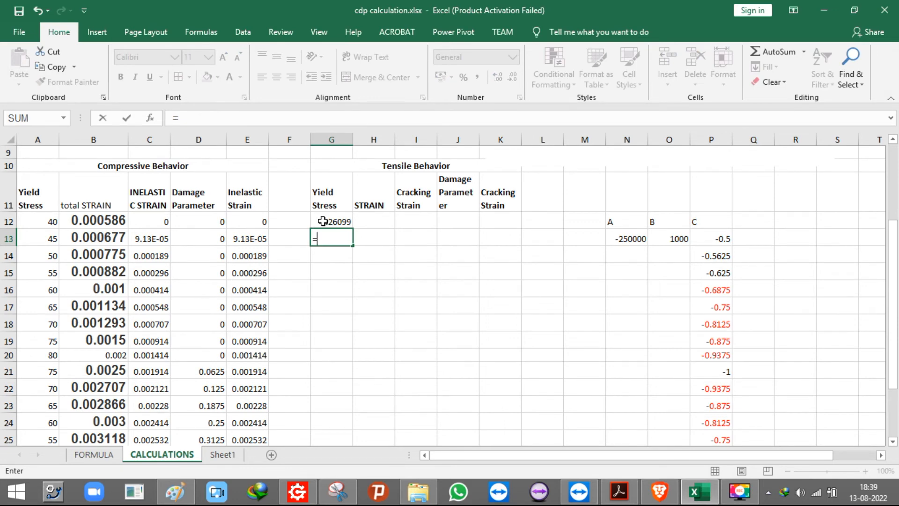
{"action": "left_click", "coordinate": [323, 221]}
{"action": "type", "text": "*"}
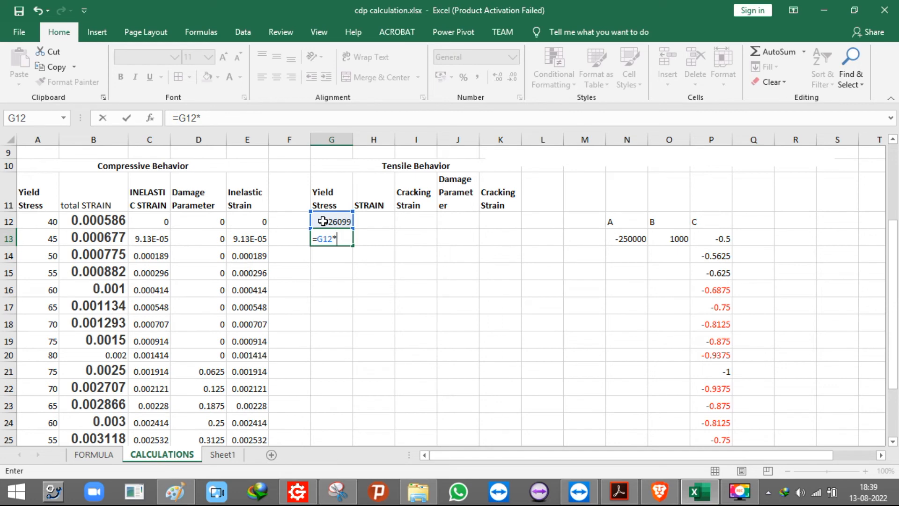
{"action": "type", "text": "(2/3"}
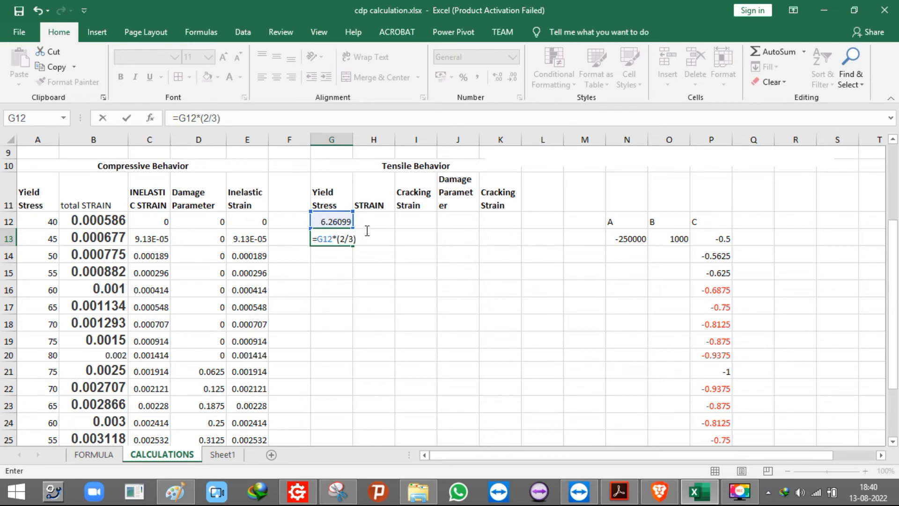
{"action": "key", "text": "Return"}
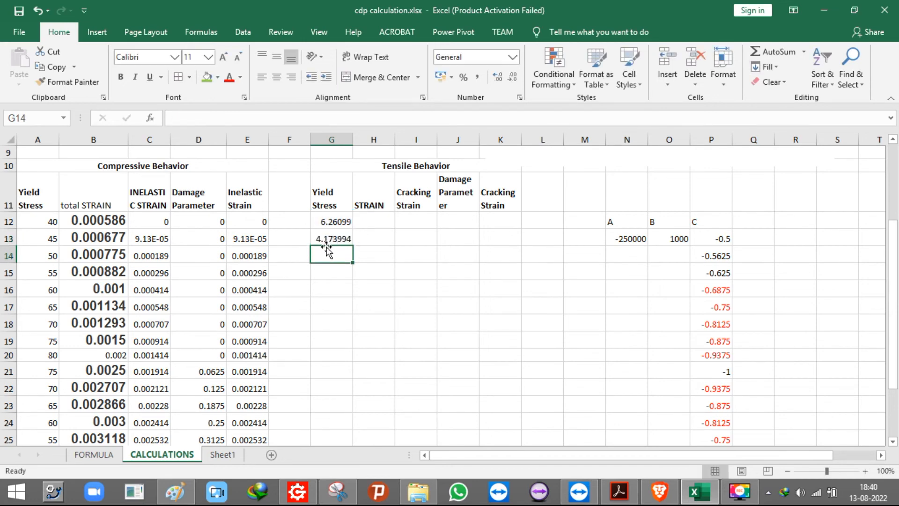
Enter the third tensile yield stress in G14 as =G12*(3/8).
{"action": "type", "text": "="}
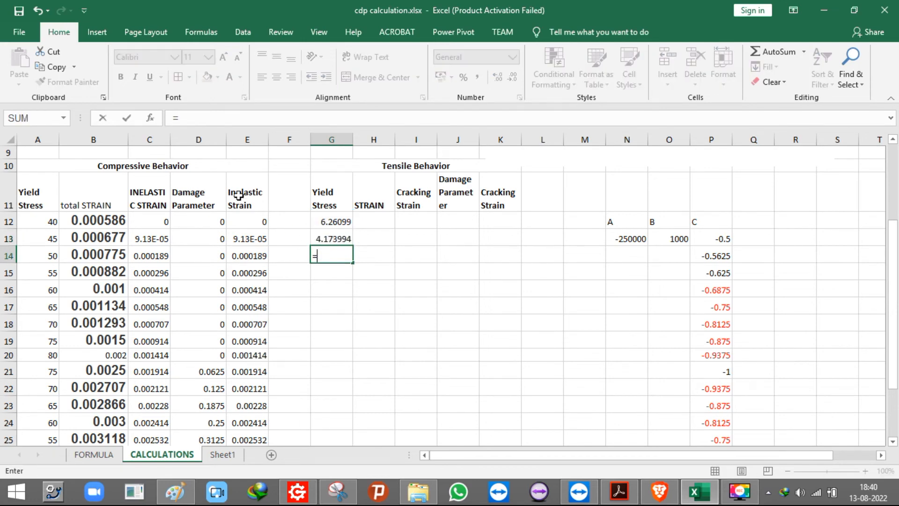
{"action": "left_click", "coordinate": [322, 221]}
{"action": "type", "text": "*"}
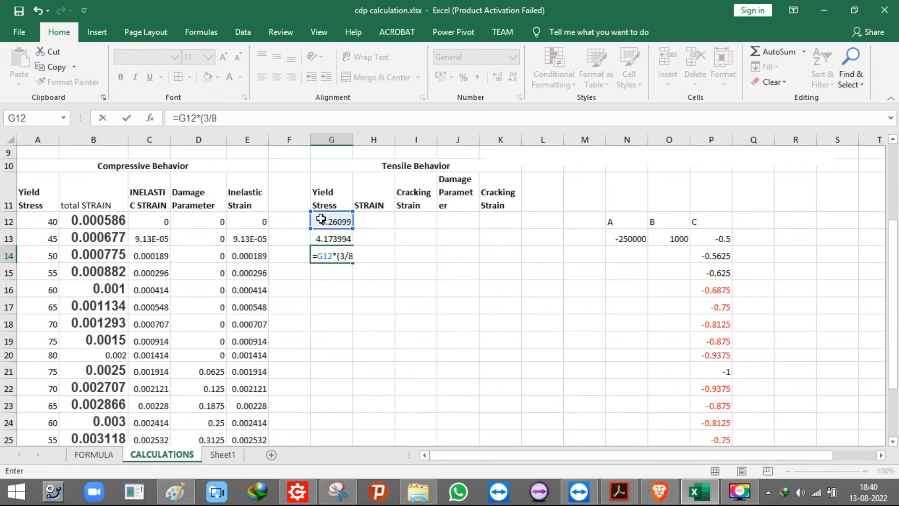
{"action": "key", "text": "Return"}
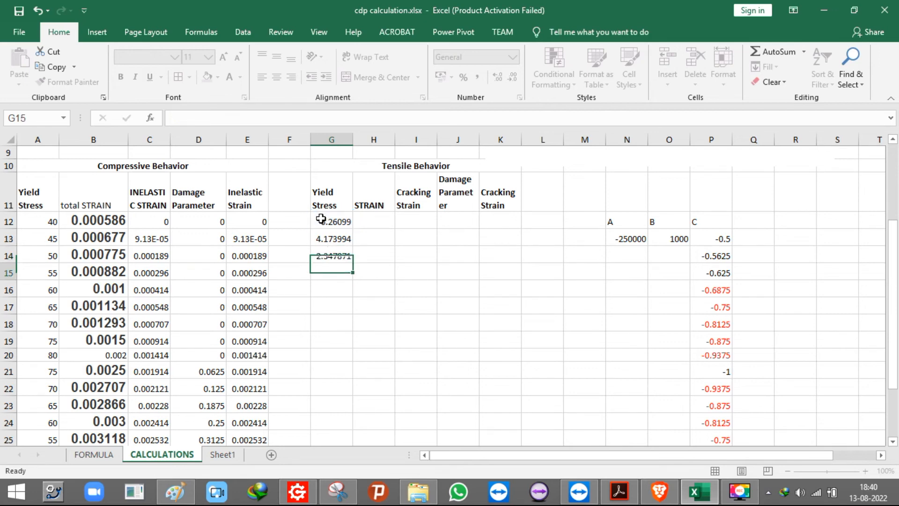
Enter the fourth tensile yield stress in G15 as =G12/6, checking it against the softening curve in the Brave browser.
{"action": "type", "text": "="}
{"action": "left_click", "coordinate": [336, 220]}
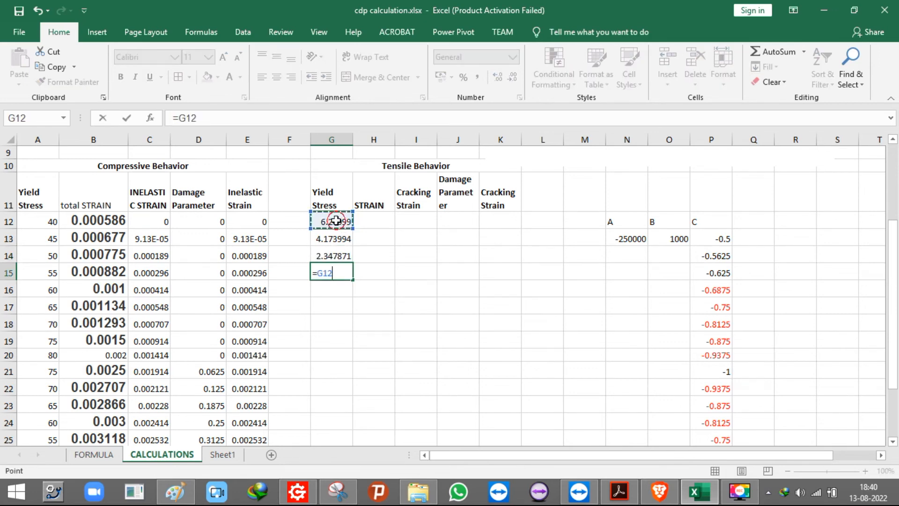
{"action": "type", "text": "/6"}
{"action": "left_click", "coordinate": [660, 490]}
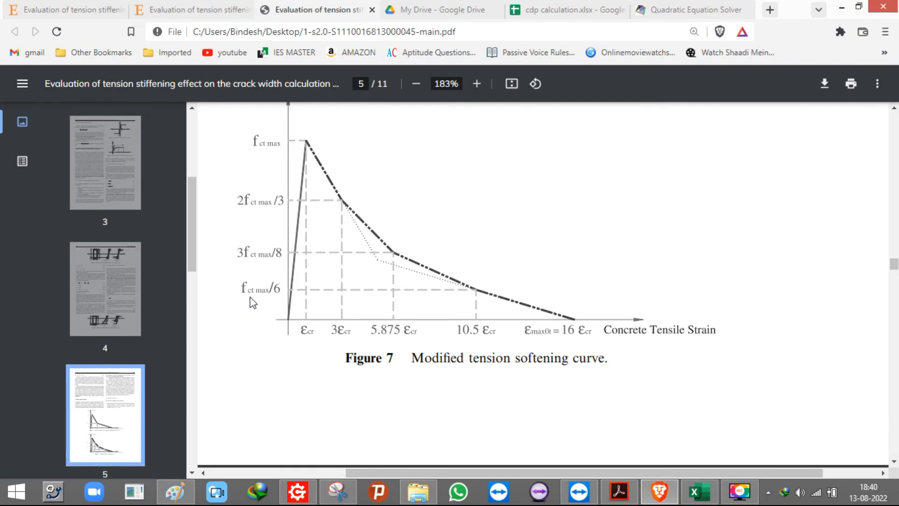
{"action": "left_click", "coordinate": [660, 489]}
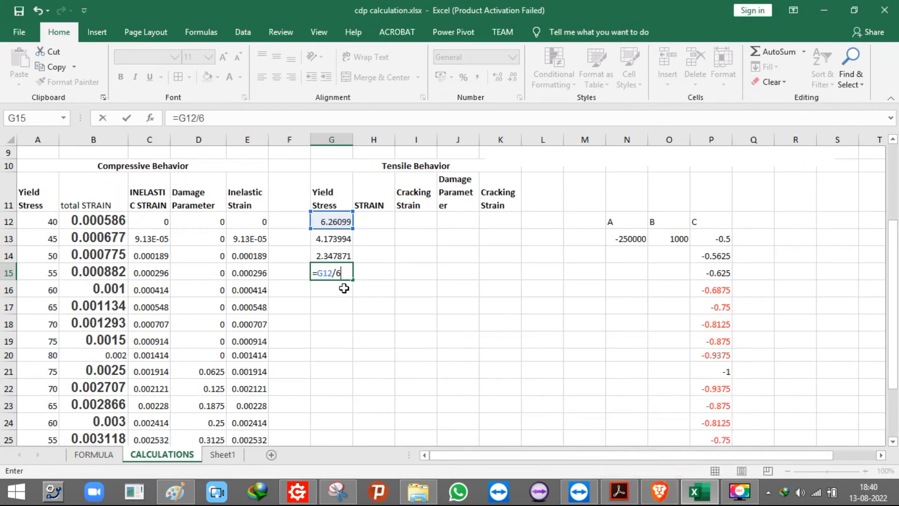
{"action": "key", "text": "Return"}
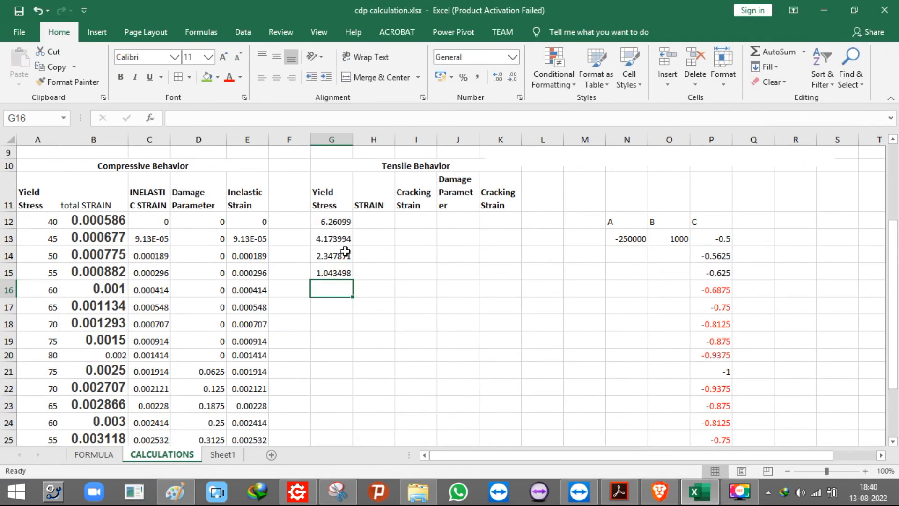
Consult the modified tension softening curve in the Brave browser, and enter =G12/A5 as the first tensile strain in H12 in Excel.
{"action": "left_click", "coordinate": [388, 220]}
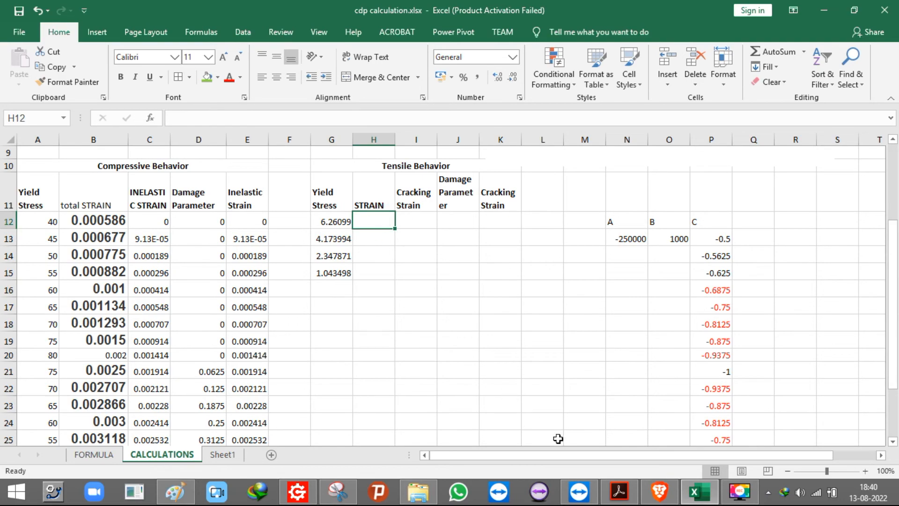
{"action": "scroll", "coordinate": [417, 257], "scroll_direction": "up", "scroll_amount": 3}
{"action": "scroll", "coordinate": [417, 257], "scroll_direction": "down", "scroll_amount": 3}
{"action": "scroll", "coordinate": [417, 257], "scroll_direction": "up", "scroll_amount": 3}
{"action": "scroll", "coordinate": [417, 257], "scroll_direction": "down", "scroll_amount": 3}
{"action": "mouse_move", "coordinate": [674, 499]}
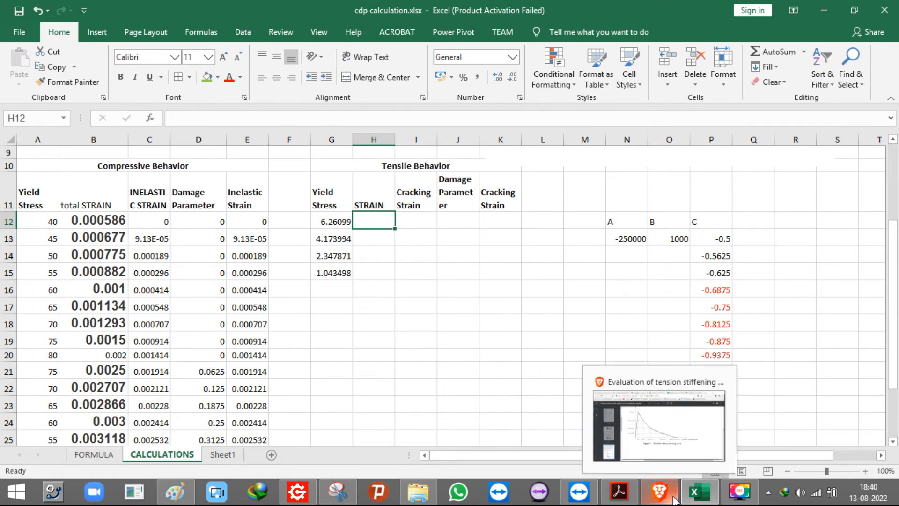
{"action": "left_click", "coordinate": [674, 498]}
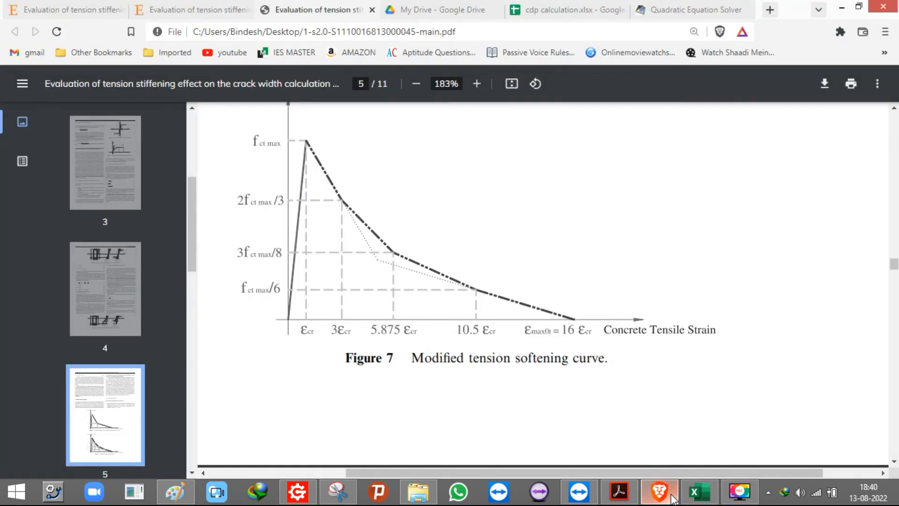
{"action": "left_click", "coordinate": [694, 491]}
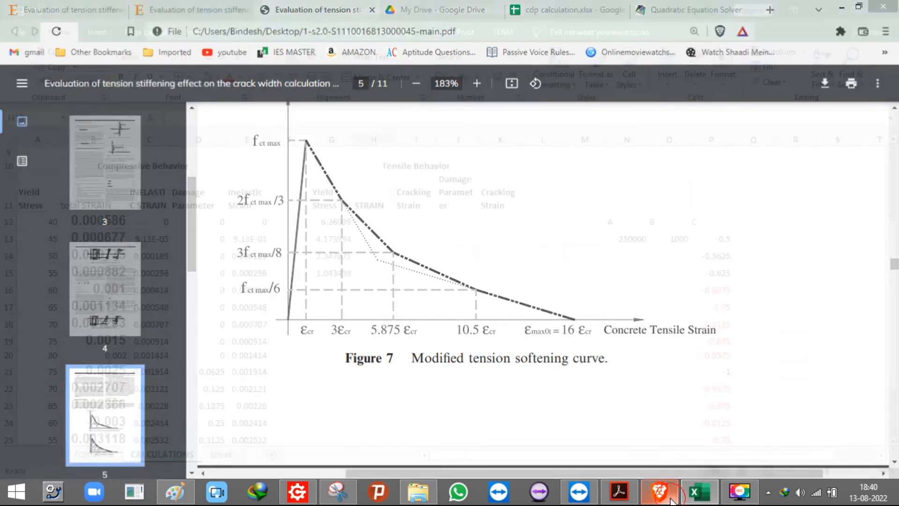
{"action": "type", "text": "="}
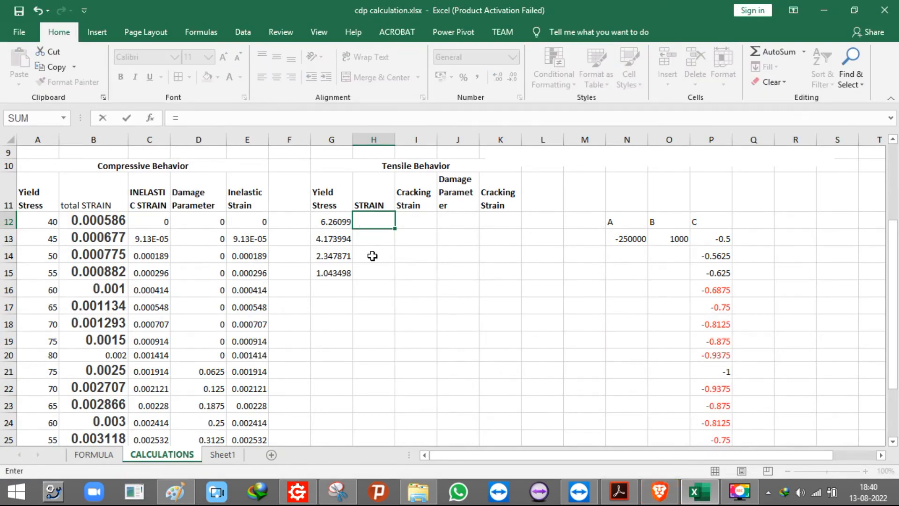
{"action": "scroll", "coordinate": [373, 256], "scroll_direction": "up", "scroll_amount": 3}
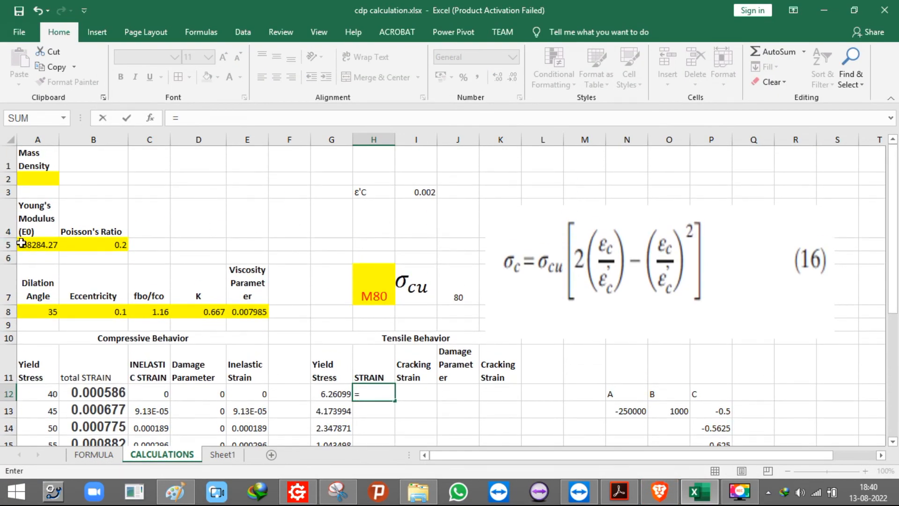
{"action": "left_click", "coordinate": [338, 395]}
{"action": "type", "text": "/"}
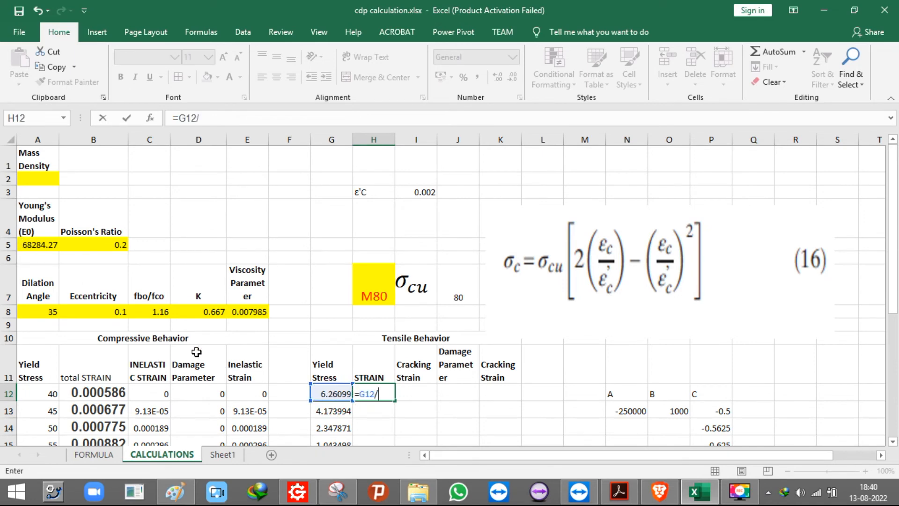
{"action": "left_click", "coordinate": [35, 242]}
{"action": "key", "text": "Return"}
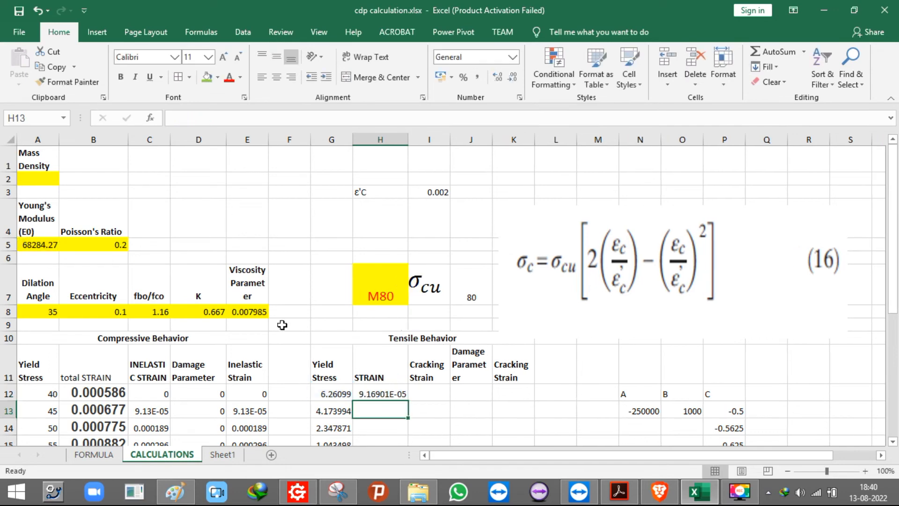
Check the softening curve in the Brave browser, and enter =3*H12 as the second tensile strain in H13 in Excel.
{"action": "left_click", "coordinate": [384, 394]}
{"action": "scroll", "coordinate": [394, 395], "scroll_direction": "down", "scroll_amount": 2}
{"action": "scroll", "coordinate": [395, 395], "scroll_direction": "down", "scroll_amount": 1}
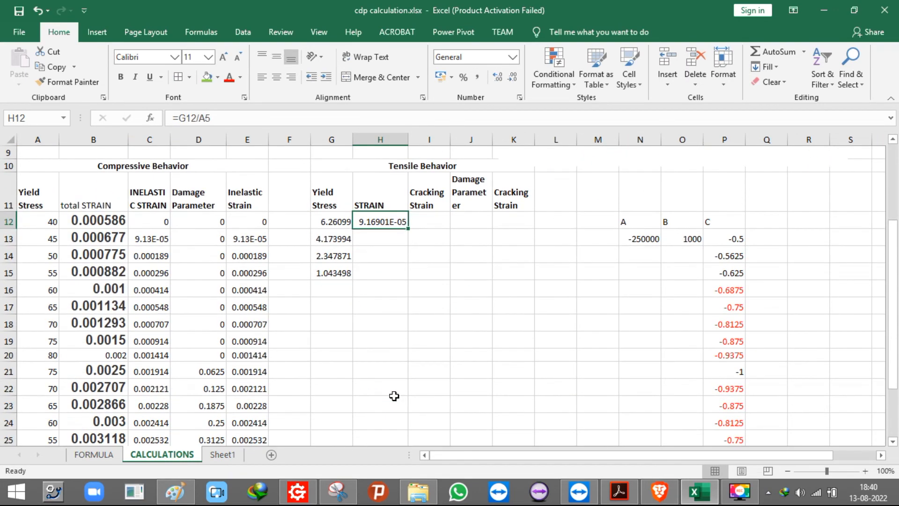
{"action": "scroll", "coordinate": [393, 325], "scroll_direction": "up", "scroll_amount": 3}
{"action": "left_click", "coordinate": [374, 409]}
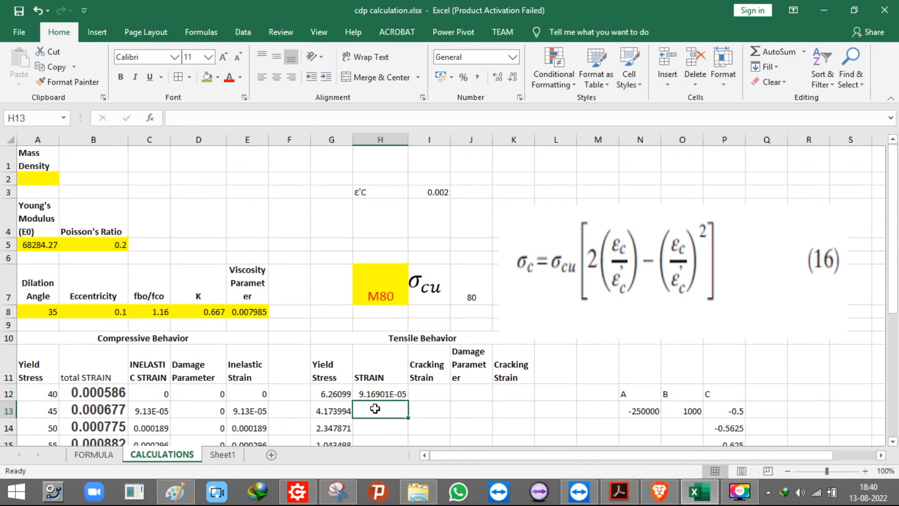
{"action": "scroll", "coordinate": [572, 390], "scroll_direction": "down", "scroll_amount": 3}
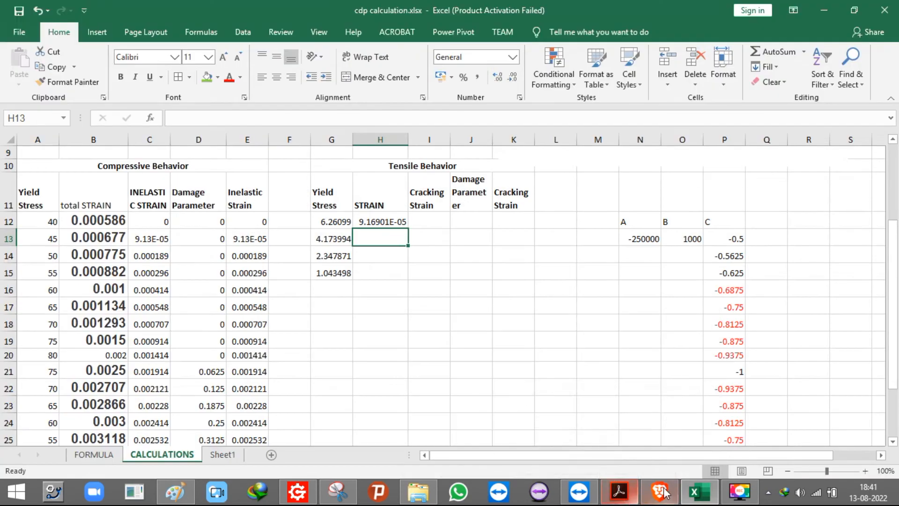
{"action": "left_click", "coordinate": [661, 492]}
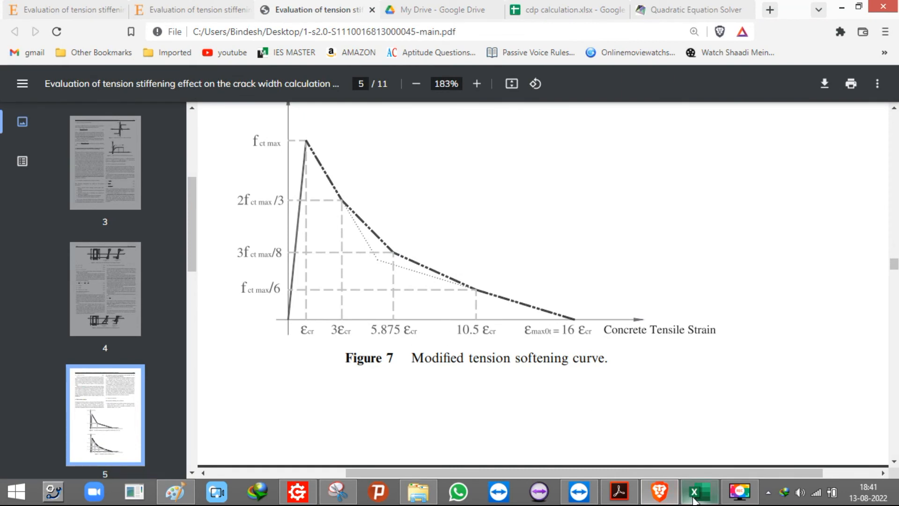
{"action": "mouse_move", "coordinate": [695, 501]}
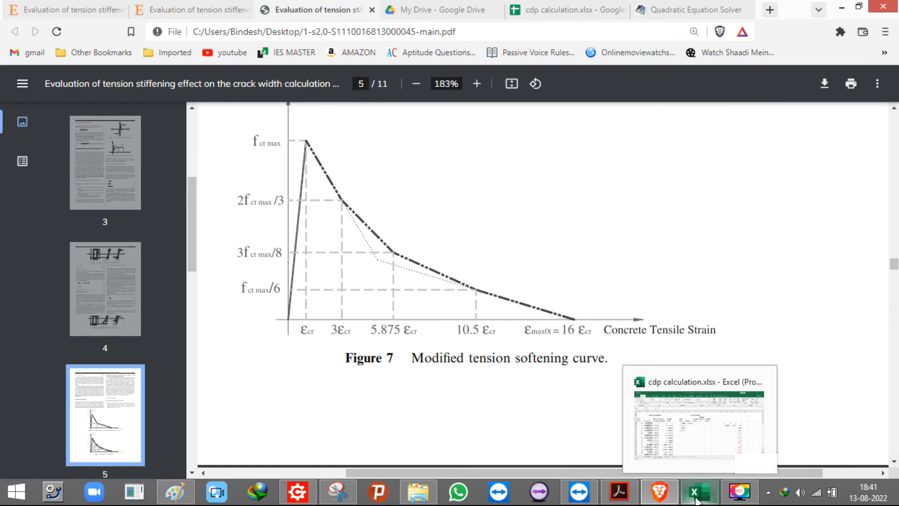
{"action": "left_click", "coordinate": [696, 499]}
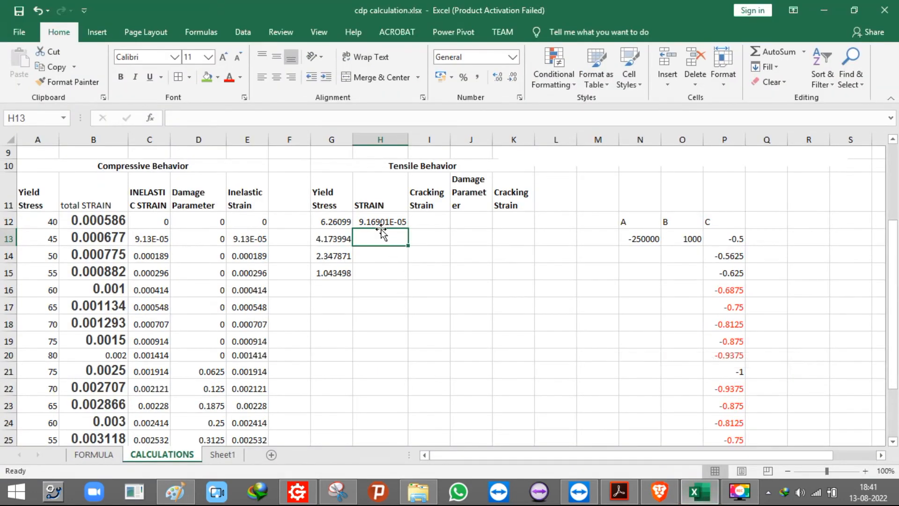
{"action": "type", "text": "="}
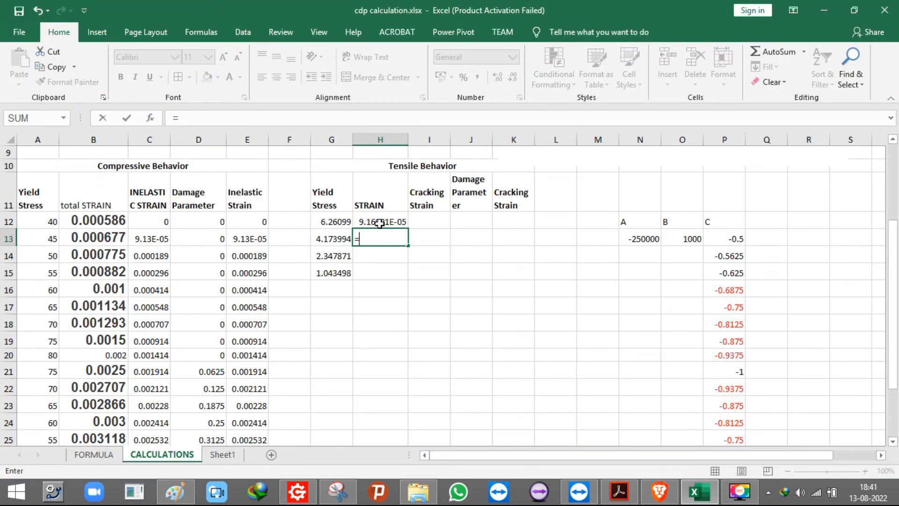
{"action": "type", "text": "3*"}
{"action": "left_click", "coordinate": [382, 220]}
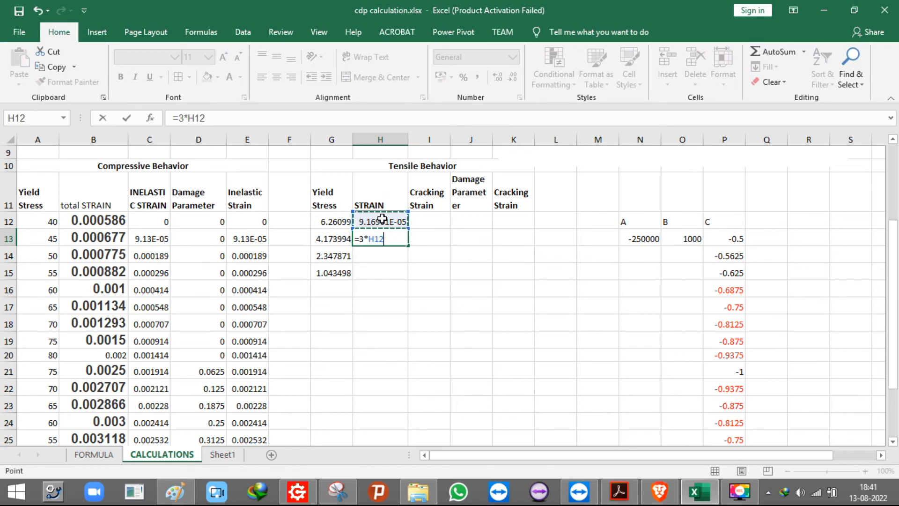
{"action": "key", "text": "Return"}
Make the H12 reference in H13 absolute, giving =3*$H$12, and fill the formula down to H15.
{"action": "left_click", "coordinate": [377, 238]}
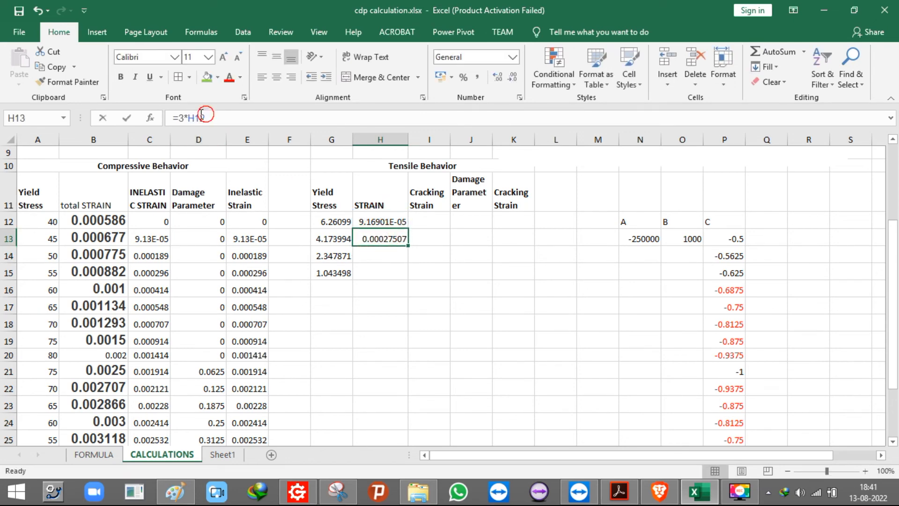
{"action": "left_click_drag", "start_coordinate": [206, 114], "coordinate": [136, 117]}
{"action": "key", "text": "Escape"}
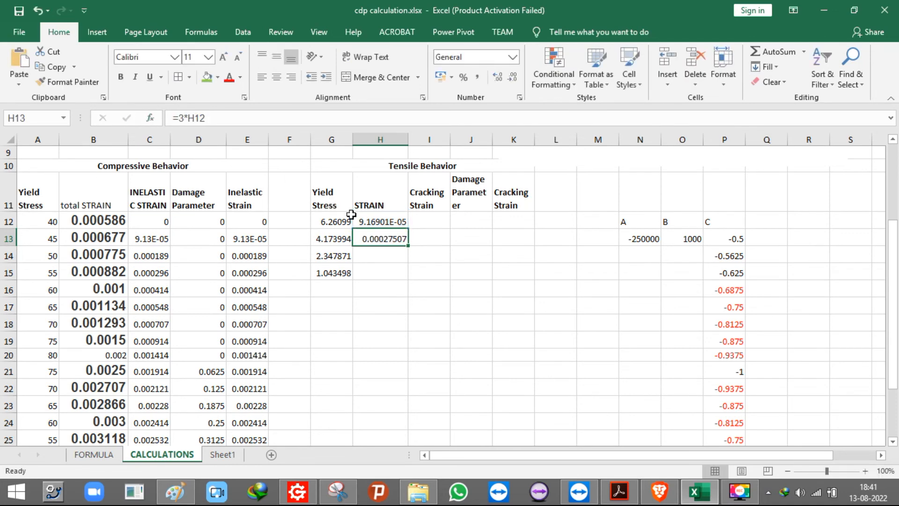
{"action": "left_click", "coordinate": [382, 248]}
{"action": "left_click", "coordinate": [383, 238]}
{"action": "left_click", "coordinate": [190, 115]}
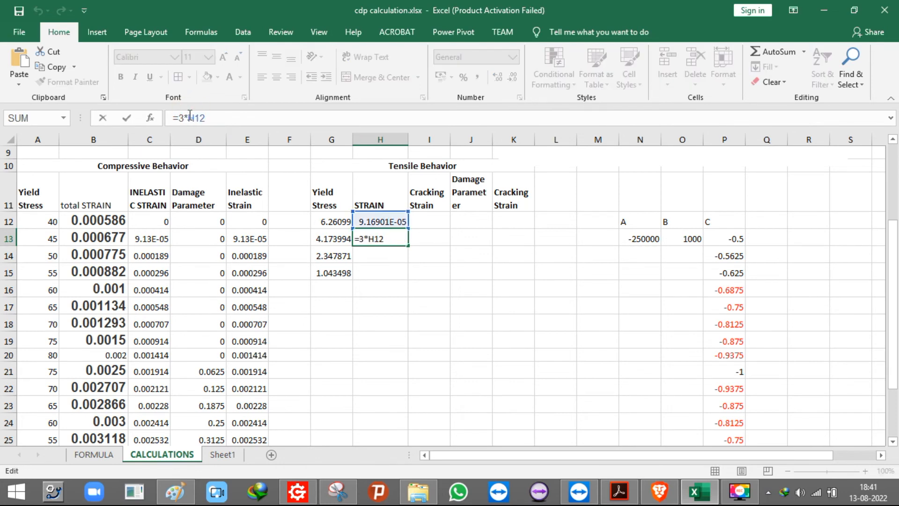
{"action": "key", "text": "F4"}
{"action": "key", "text": "Return"}
{"action": "left_click", "coordinate": [396, 237]}
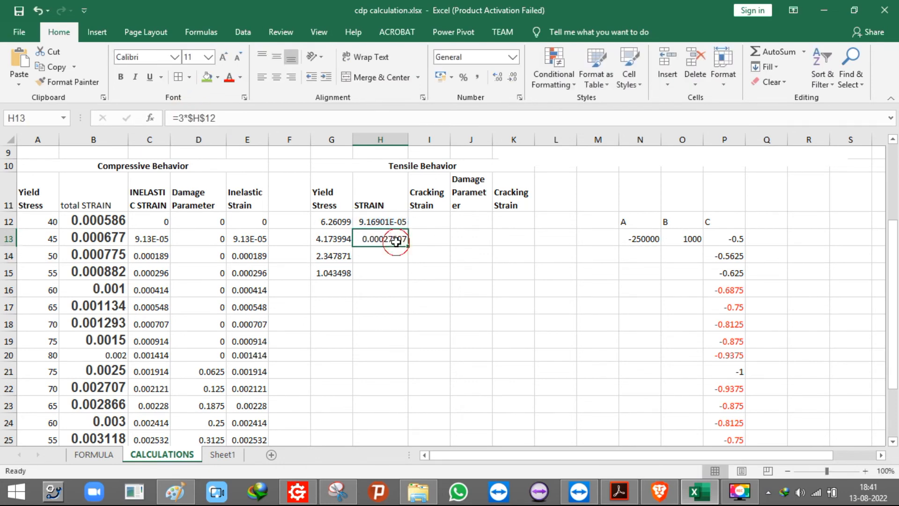
{"action": "left_click_drag", "start_coordinate": [406, 242], "coordinate": [401, 280]}
Check the softening curve in the Brave browser, and change the third tensile strain in H14 to =5.875*$H$12 in Excel.
{"action": "left_click", "coordinate": [379, 256]}
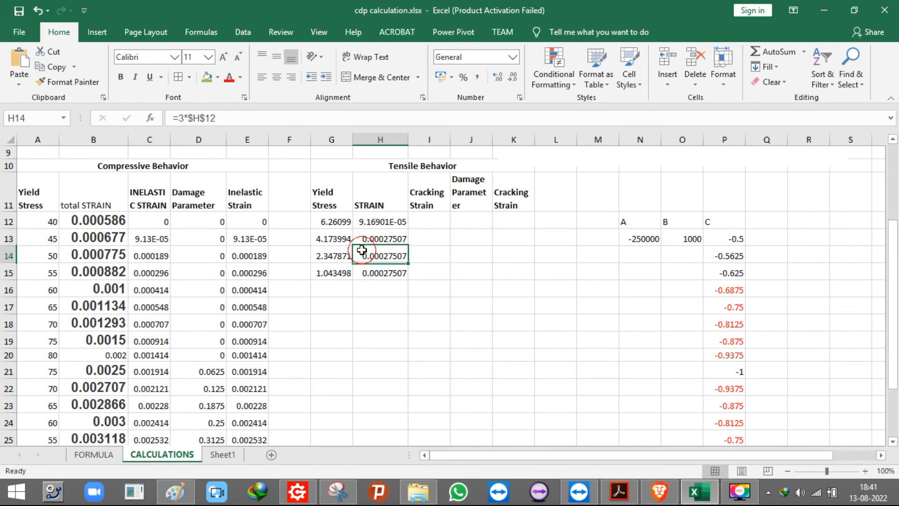
{"action": "left_click", "coordinate": [652, 497]}
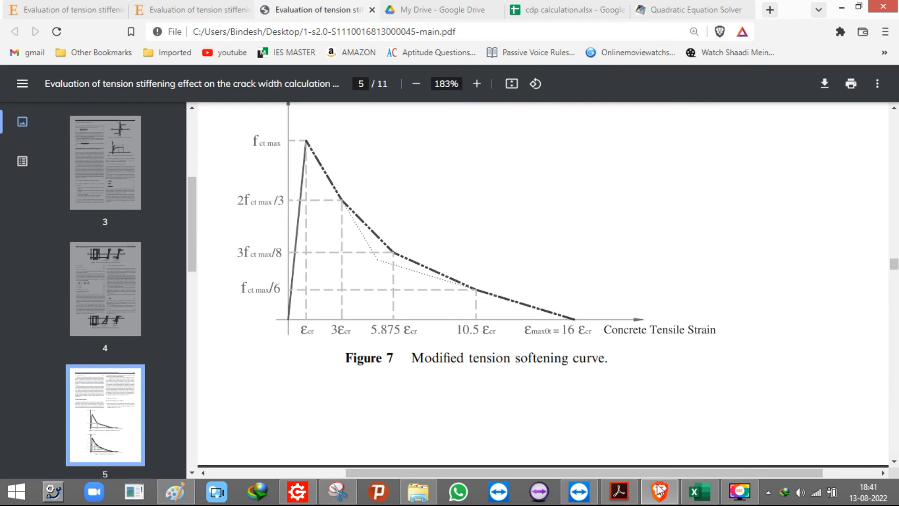
{"action": "left_click", "coordinate": [698, 491]}
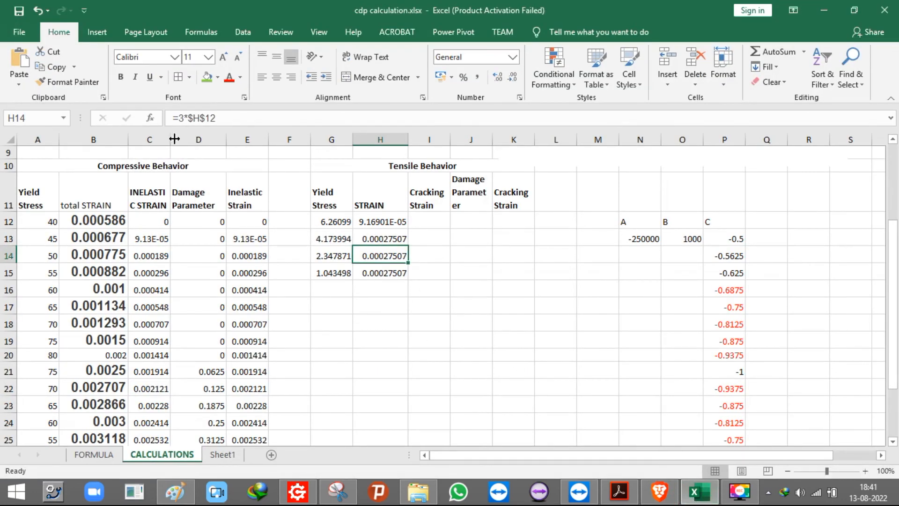
{"action": "left_click", "coordinate": [186, 123]}
{"action": "key", "text": "BackSpace"}
{"action": "type", "text": "5.875*$H$12"}
{"action": "key", "text": "Return"}
Change the fourth tensile strain in H15 to =10.5*$H$12, checking the strains against the softening curve in the Brave browser.
{"action": "left_click", "coordinate": [713, 500]}
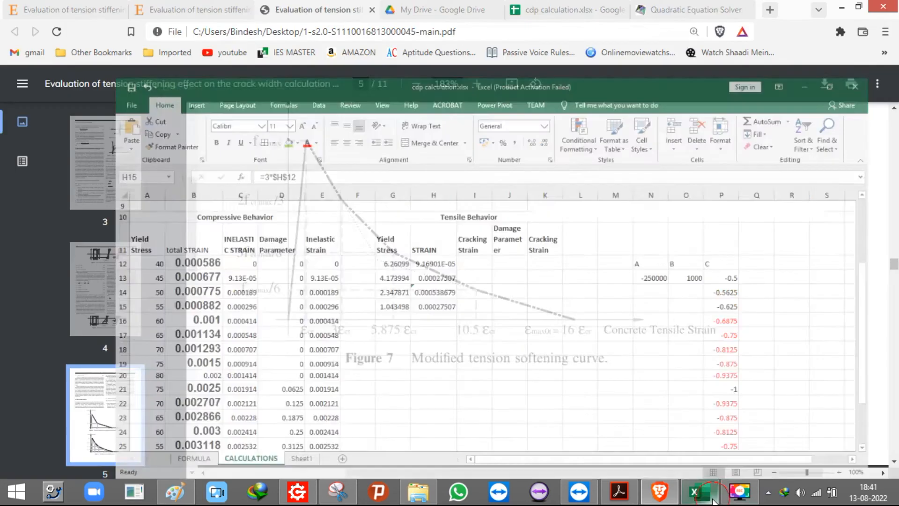
{"action": "left_click", "coordinate": [713, 500]}
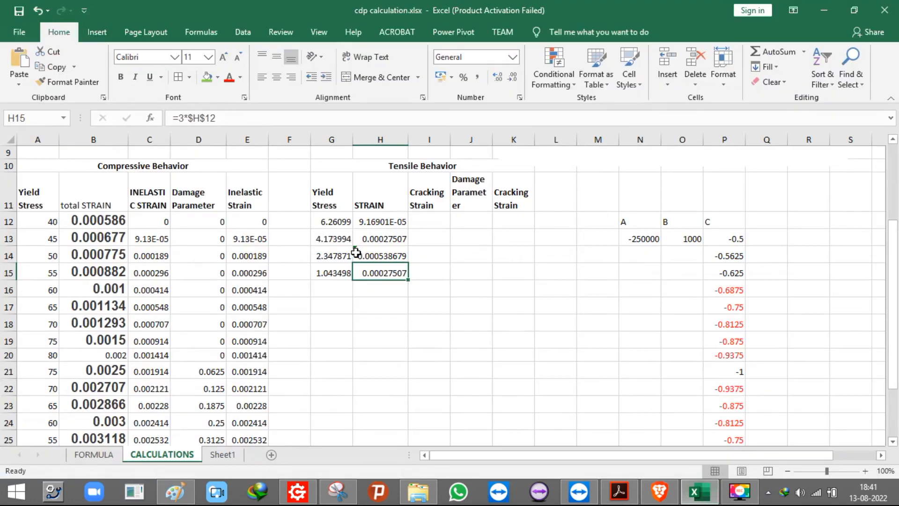
{"action": "left_click", "coordinate": [183, 119]}
{"action": "key", "text": "BackSpace"}
{"action": "type", "text": "10.5"}
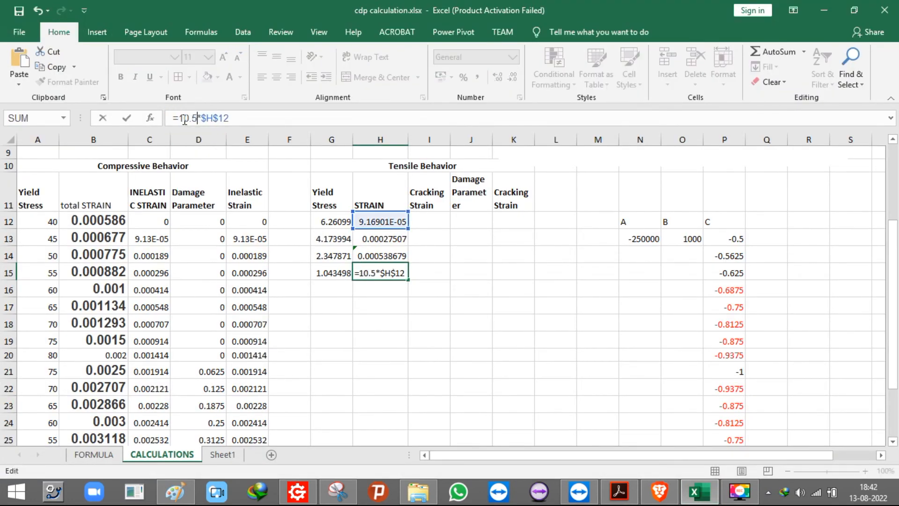
{"action": "key", "text": "Return"}
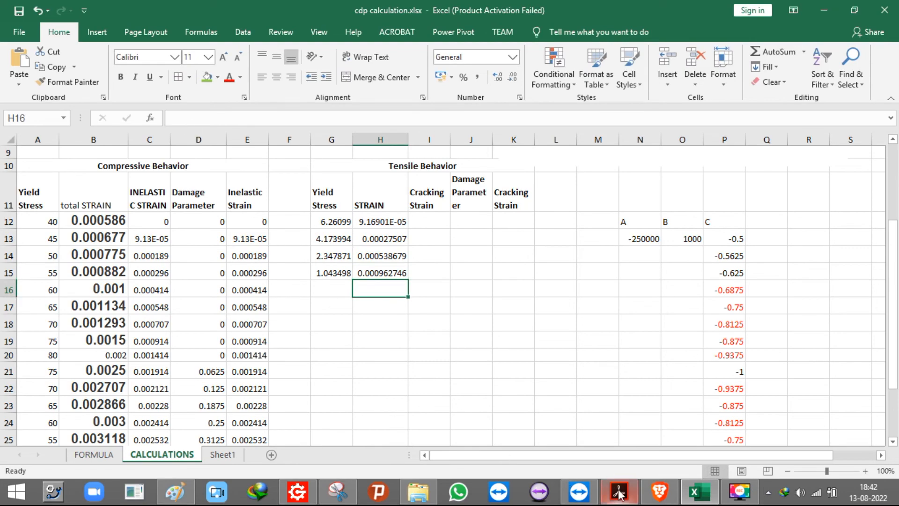
{"action": "left_click", "coordinate": [620, 493]}
{"action": "left_click", "coordinate": [619, 492]}
{"action": "left_click", "coordinate": [648, 494]}
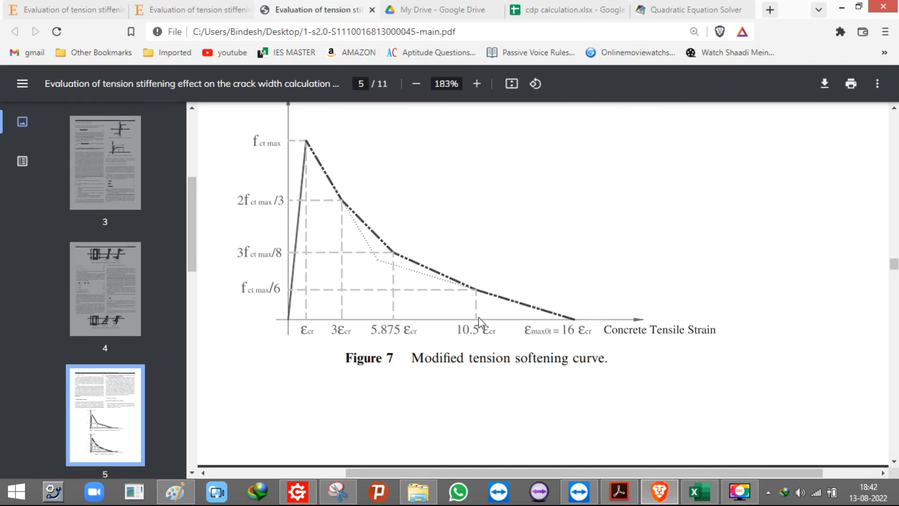
{"action": "left_click", "coordinate": [696, 495]}
{"action": "left_click_drag", "start_coordinate": [377, 224], "coordinate": [389, 276]}
Enter the first tensile cracking strain formula =H12-H12 in I12.
{"action": "left_click", "coordinate": [416, 217]}
{"action": "type", "text": "="}
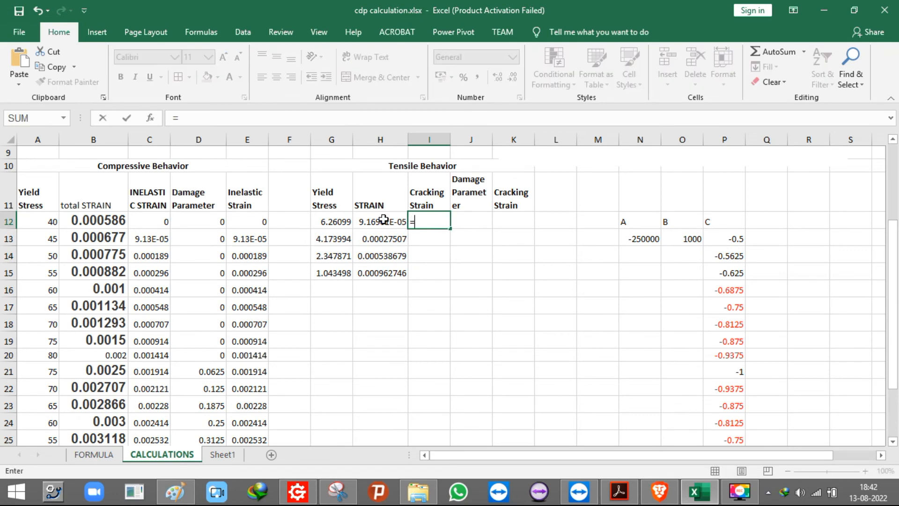
{"action": "left_click", "coordinate": [382, 218]}
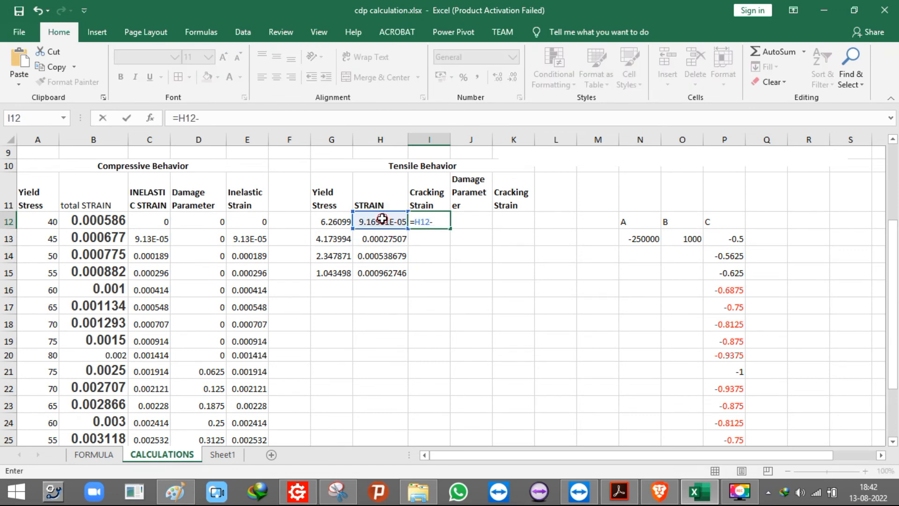
{"action": "left_click", "coordinate": [382, 219]}
{"action": "key", "text": "Return"}
Make the subtracted reference in I12 absolute, giving =H12-$H$12, and fill the cracking strain formula down to I15.
{"action": "left_click", "coordinate": [428, 225]}
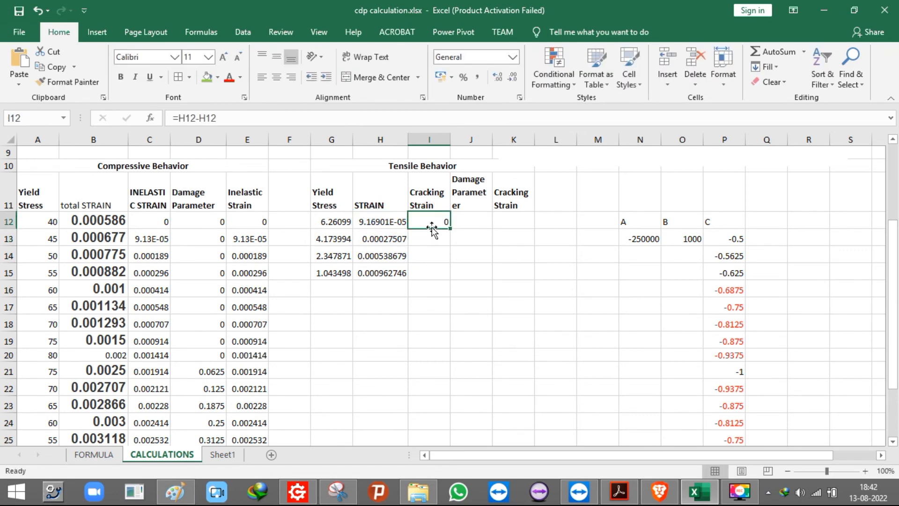
{"action": "left_click", "coordinate": [201, 120]}
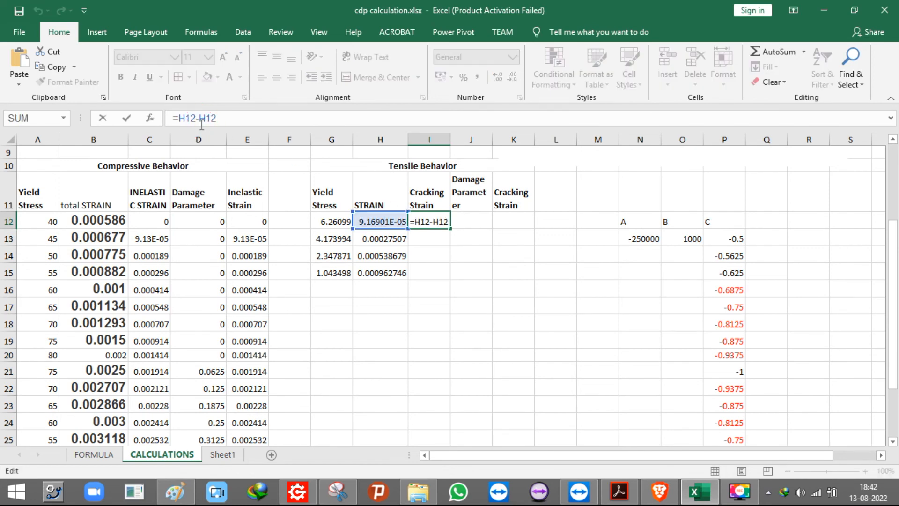
{"action": "key", "text": "F4"}
{"action": "key", "text": "Return"}
{"action": "left_click", "coordinate": [435, 222]}
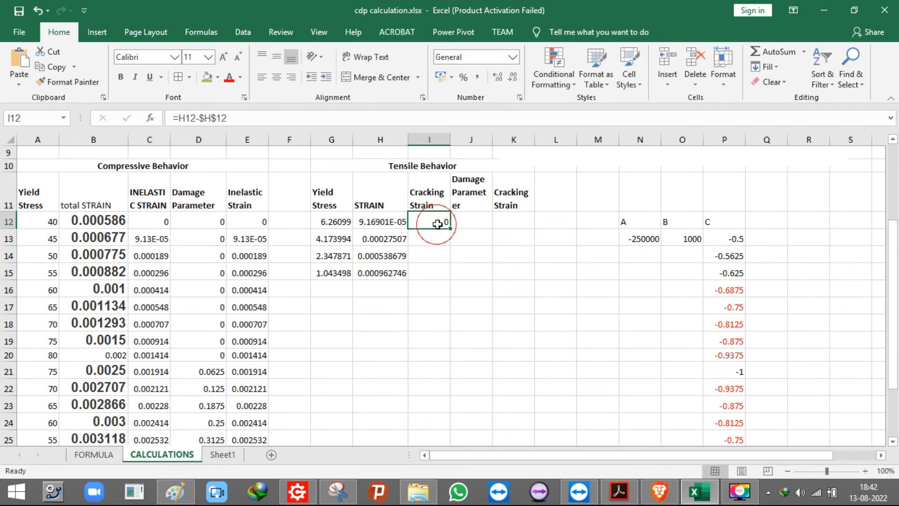
{"action": "left_click_drag", "start_coordinate": [451, 229], "coordinate": [450, 277]}
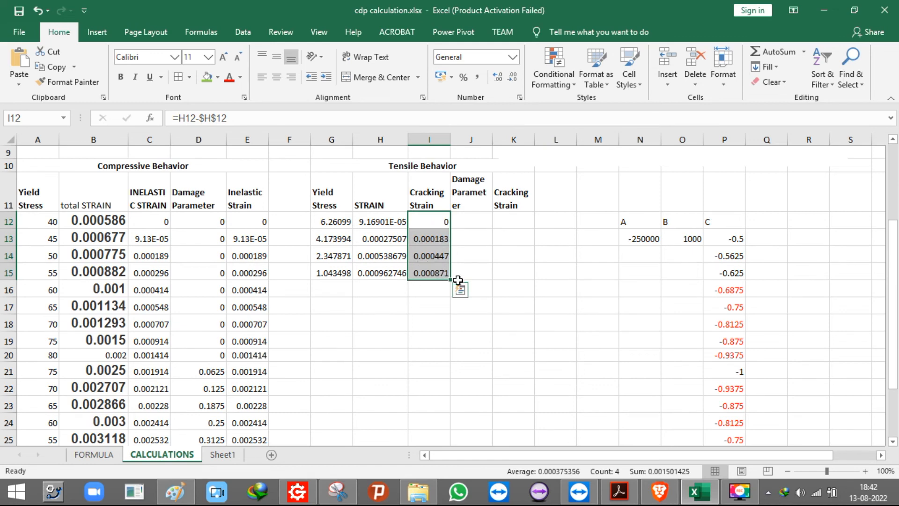
{"action": "left_click", "coordinate": [471, 220]}
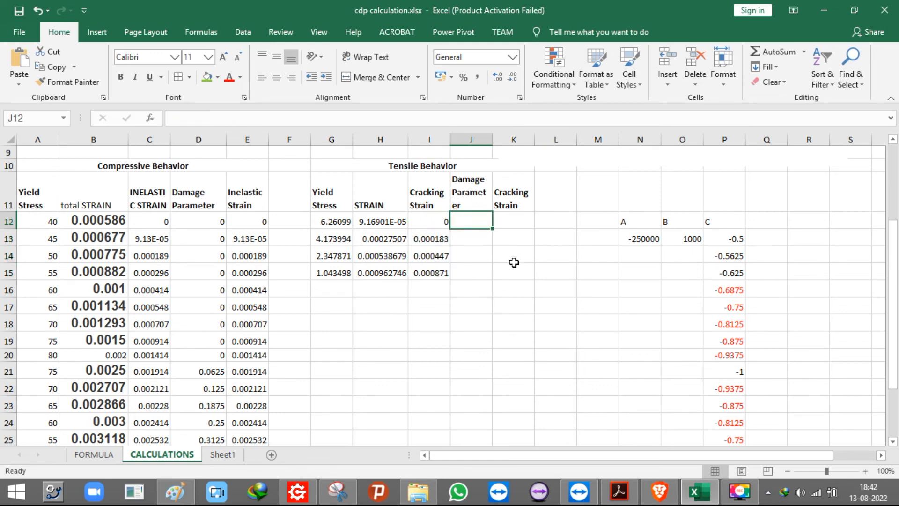
Enter =I12 in K12 for the tensile damage table's cracking strain and fill it down to K15.
{"action": "left_click", "coordinate": [510, 223]}
{"action": "type", "text": "="}
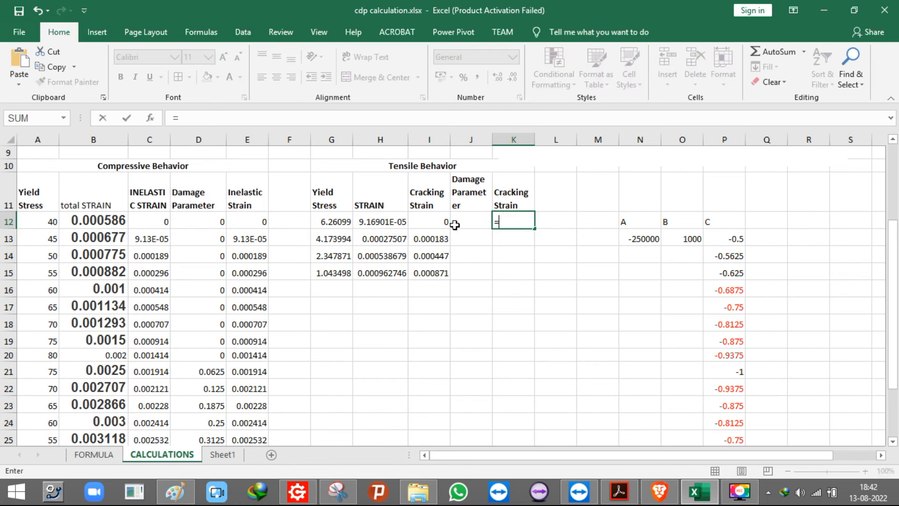
{"action": "left_click", "coordinate": [437, 220]}
{"action": "key", "text": "Return"}
{"action": "left_click", "coordinate": [513, 218]}
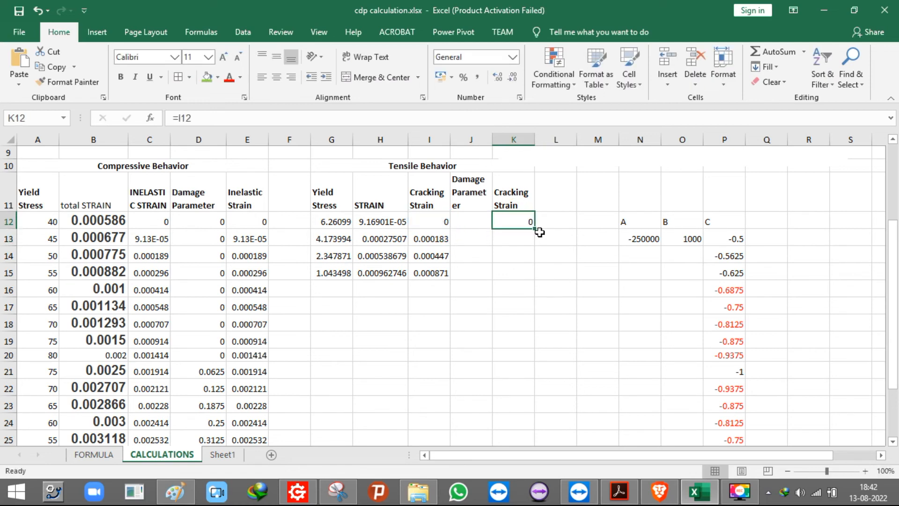
{"action": "left_click_drag", "start_coordinate": [535, 231], "coordinate": [529, 280]}
Look up the tension damage equation (22) in the uniaxial tensile behavior section of the paper in Adobe Acrobat.
{"action": "left_click", "coordinate": [483, 215]}
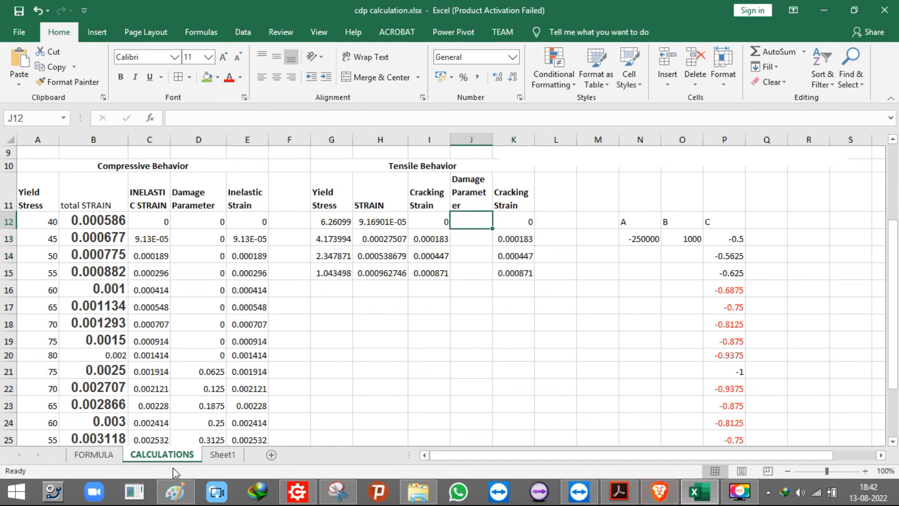
{"action": "left_click", "coordinate": [619, 491]}
{"action": "scroll", "coordinate": [386, 326], "scroll_direction": "down", "scroll_amount": 15}
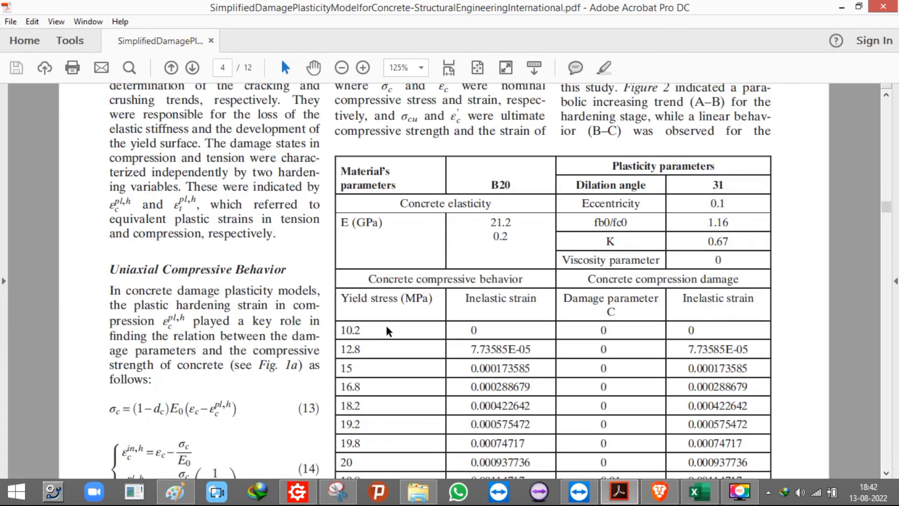
{"action": "scroll", "coordinate": [387, 325], "scroll_direction": "down", "scroll_amount": 10}
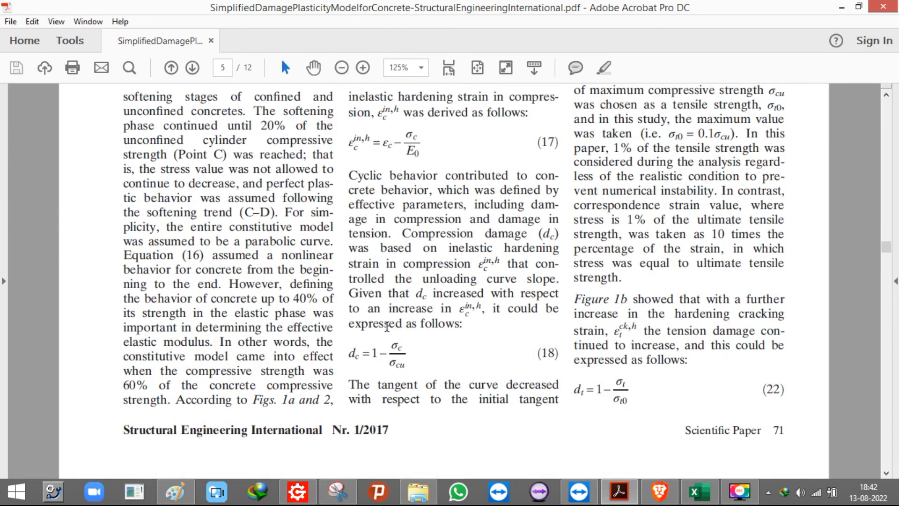
{"action": "scroll", "coordinate": [463, 364], "scroll_direction": "up", "scroll_amount": 12}
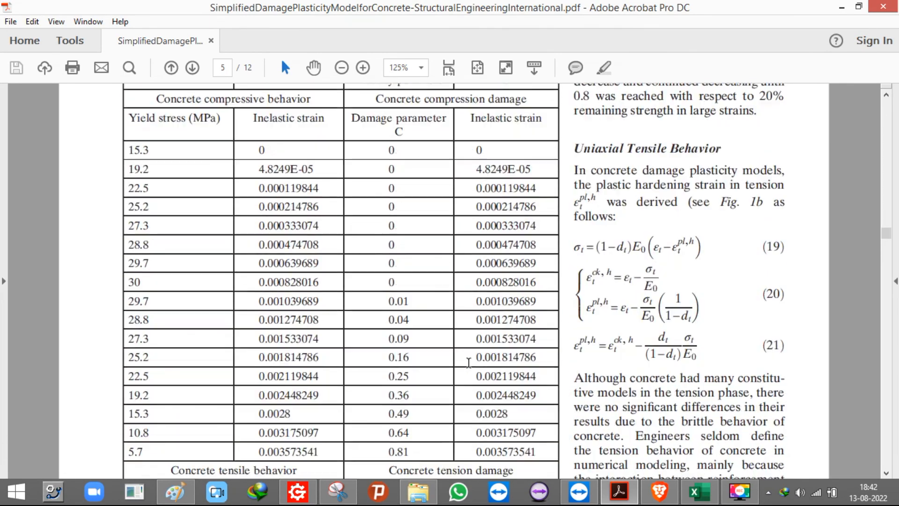
{"action": "scroll", "coordinate": [510, 364], "scroll_direction": "down", "scroll_amount": 8}
{"action": "scroll", "coordinate": [510, 364], "scroll_direction": "down", "scroll_amount": 3}
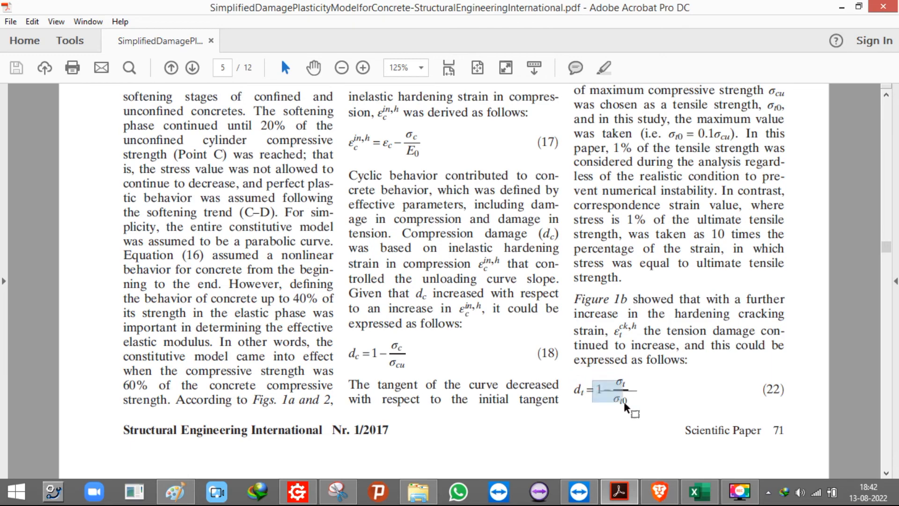
{"action": "left_click", "coordinate": [841, 8]}
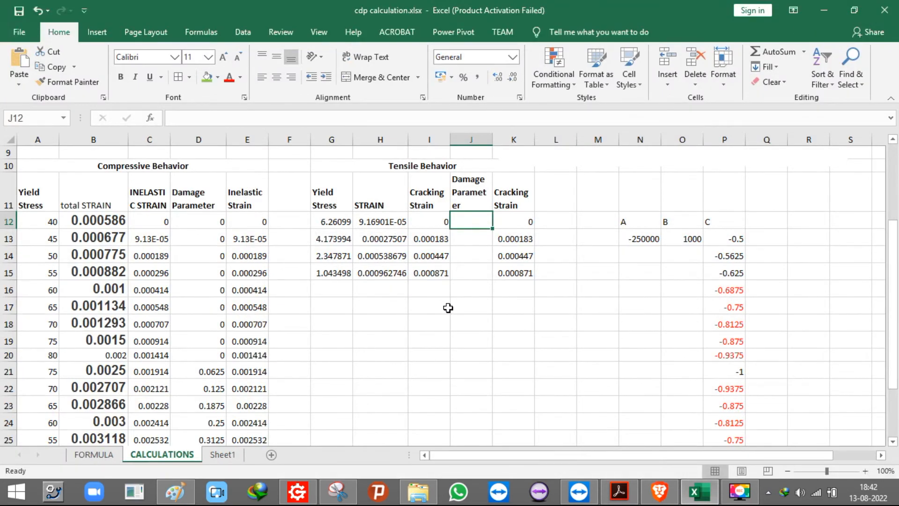
Enter the tensile damage parameter formula =1-(G12/$G$12) in J12 of the Excel sheet and fill it down to J15.
{"action": "type", "text": "="}
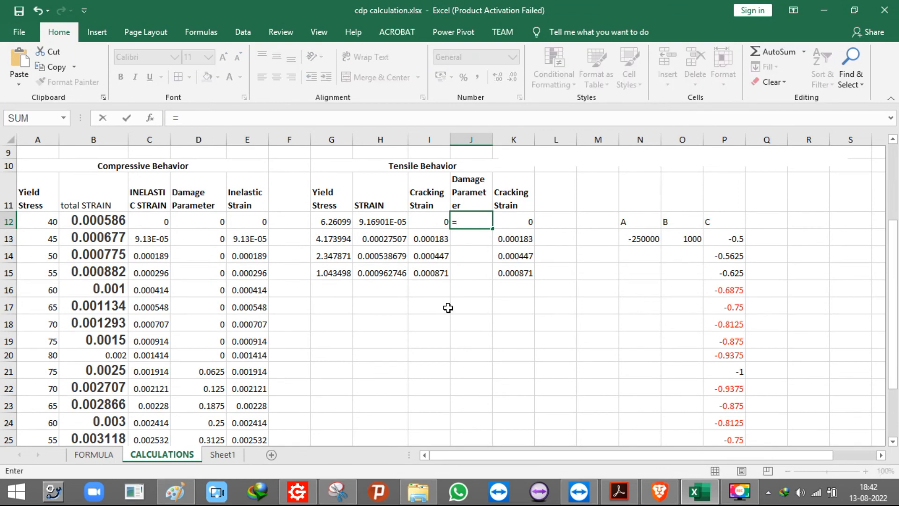
{"action": "type", "text": "1-()"}
{"action": "left_click", "coordinate": [469, 222]}
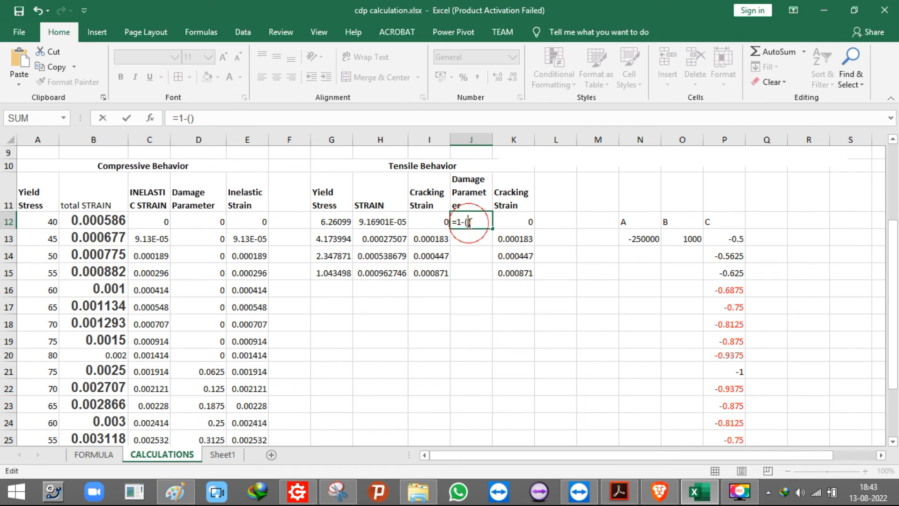
{"action": "left_click", "coordinate": [332, 222]}
{"action": "type", "text": "/"}
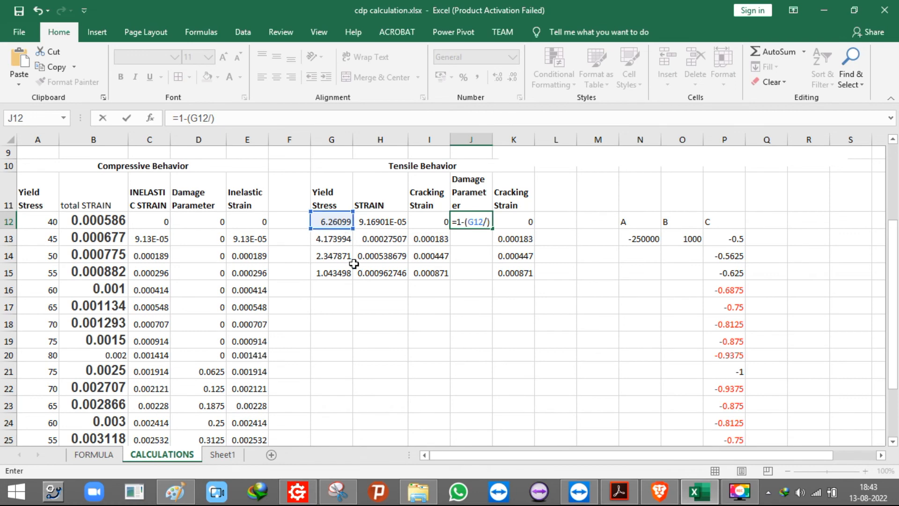
{"action": "left_click", "coordinate": [338, 218]}
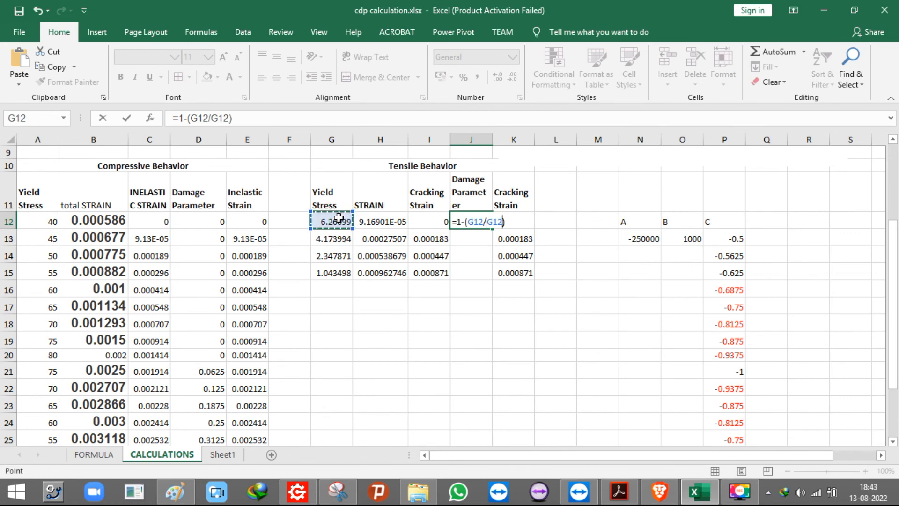
{"action": "left_click", "coordinate": [486, 225]}
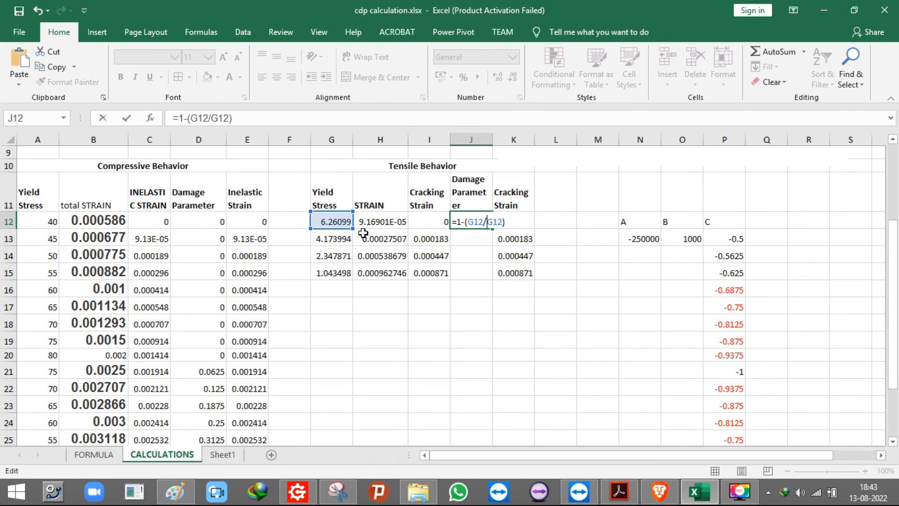
{"action": "key", "text": "F4"}
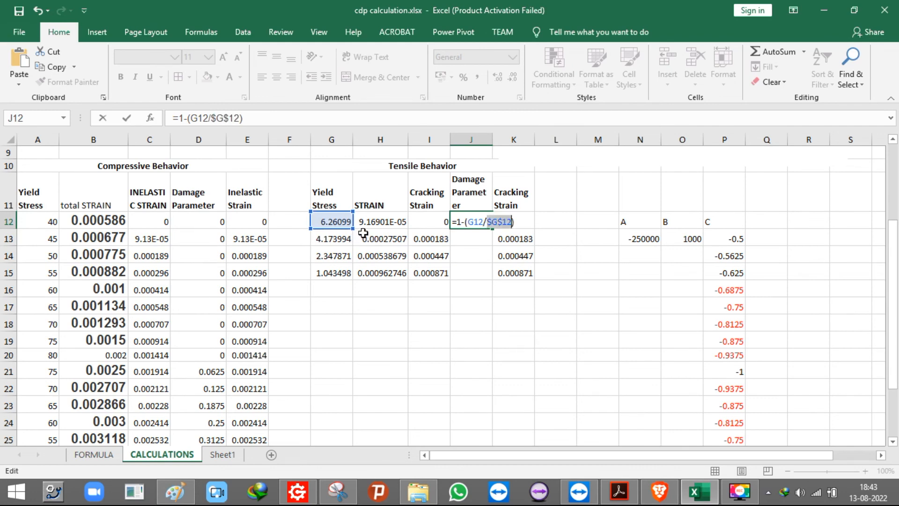
{"action": "key", "text": "Return"}
{"action": "left_click", "coordinate": [473, 221]}
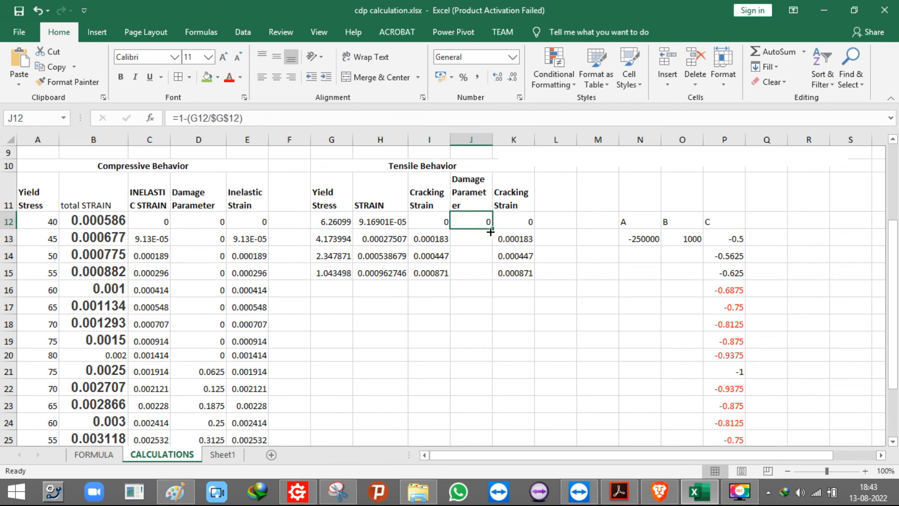
{"action": "left_click_drag", "start_coordinate": [494, 229], "coordinate": [492, 280]}
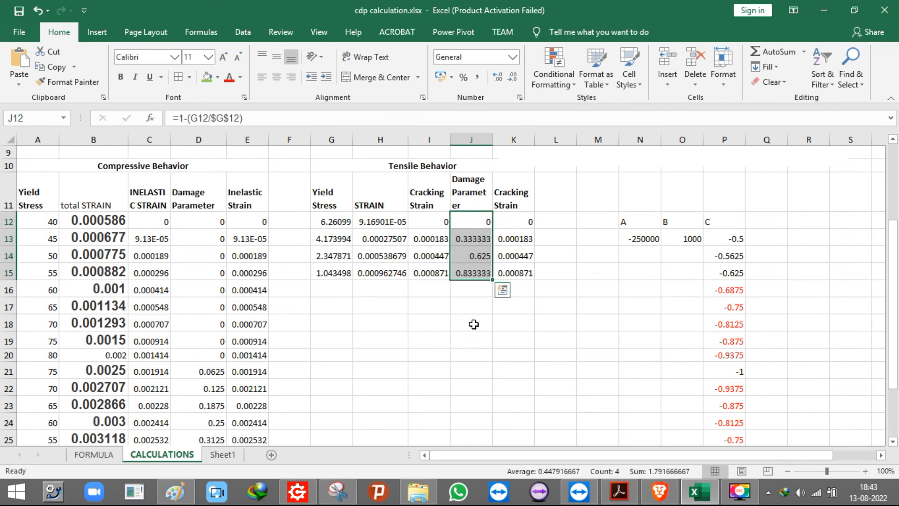
{"action": "left_click", "coordinate": [470, 323]}
Review the tensile yield stress, cracking strain and damage parameter formulas in Excel against the softening curve in the Brave browser.
{"action": "left_click", "coordinate": [334, 221]}
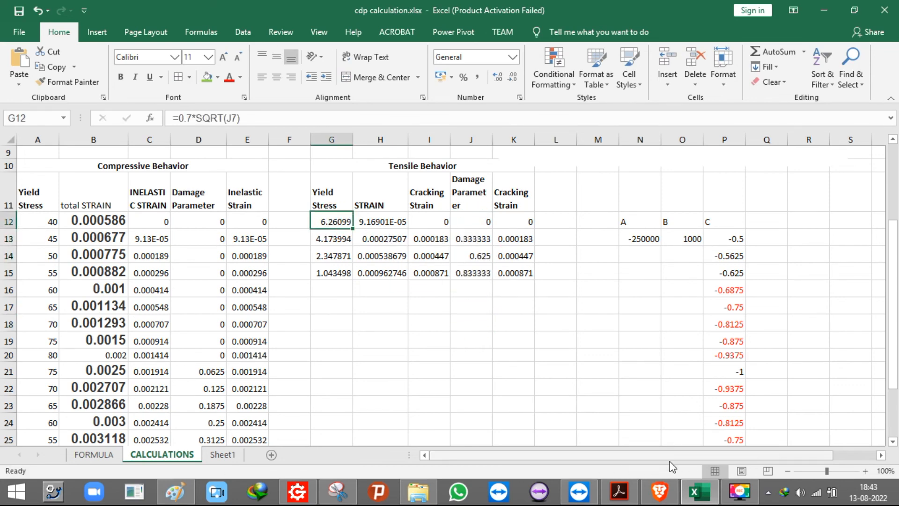
{"action": "left_click", "coordinate": [659, 491]}
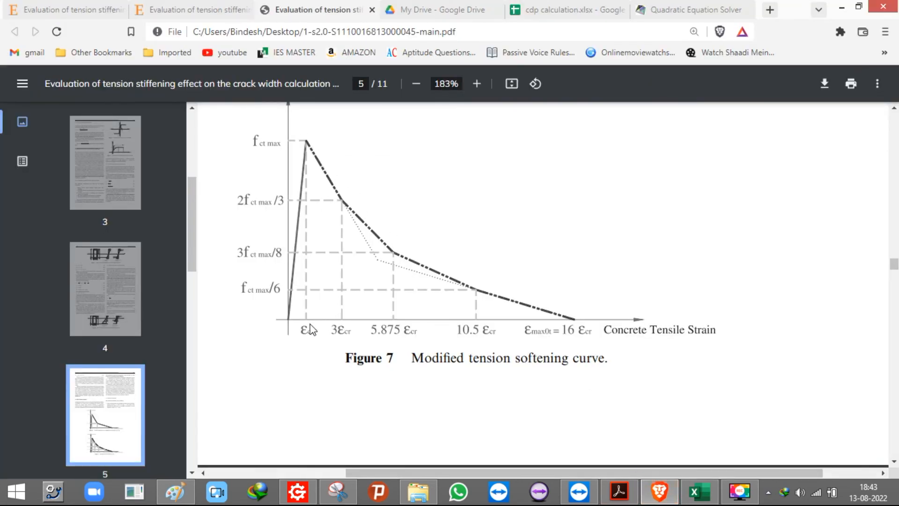
{"action": "left_click", "coordinate": [695, 492]}
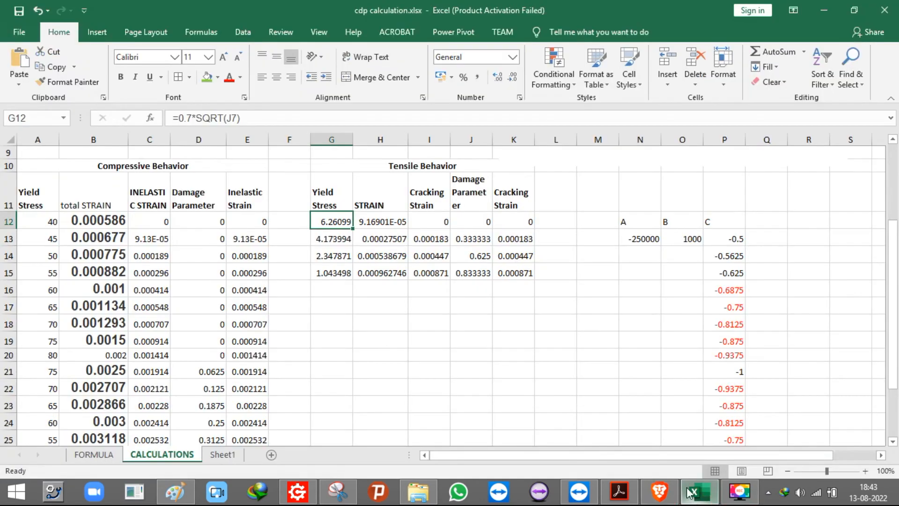
{"action": "left_click", "coordinate": [428, 221]}
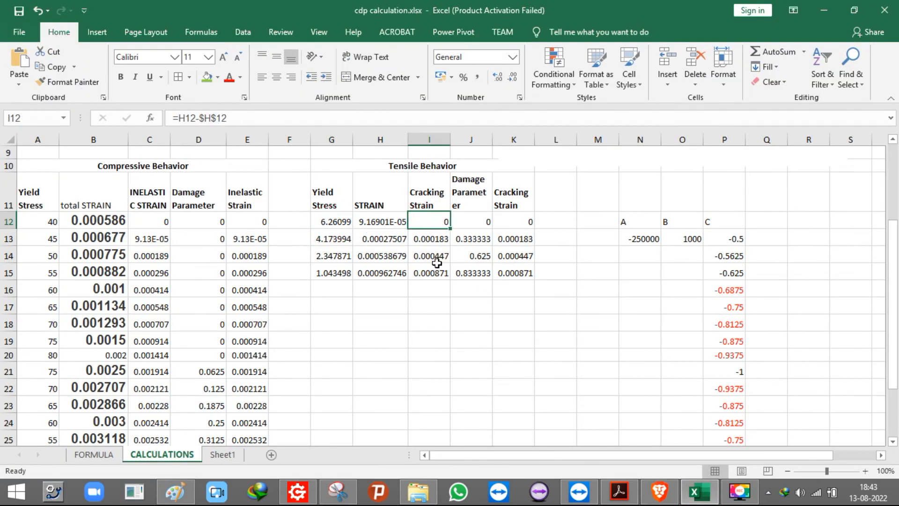
{"action": "left_click_drag", "start_coordinate": [474, 218], "coordinate": [478, 273]}
{"action": "left_click", "coordinate": [517, 302]}
{"action": "left_click", "coordinate": [468, 219]}
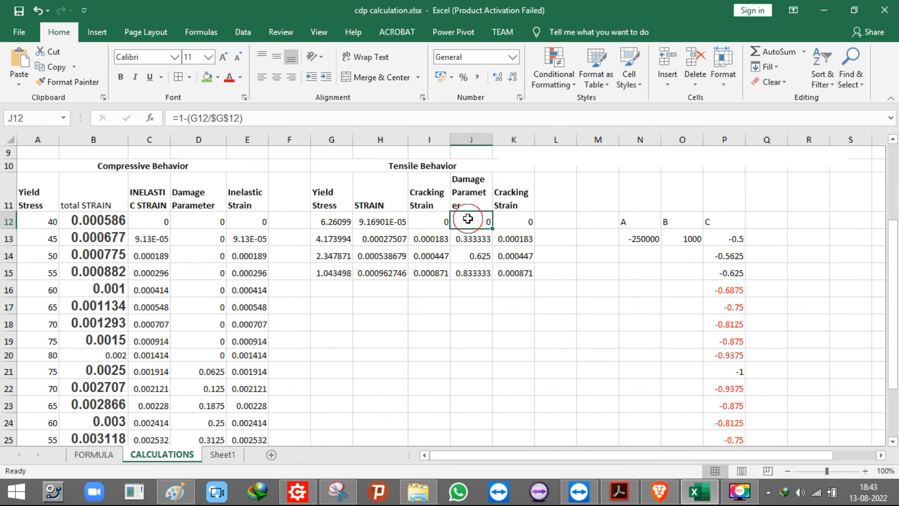
{"action": "left_click_drag", "start_coordinate": [336, 221], "coordinate": [336, 273]}
{"action": "key", "text": "ctrl+q"}
{"action": "left_click", "coordinate": [326, 336]}
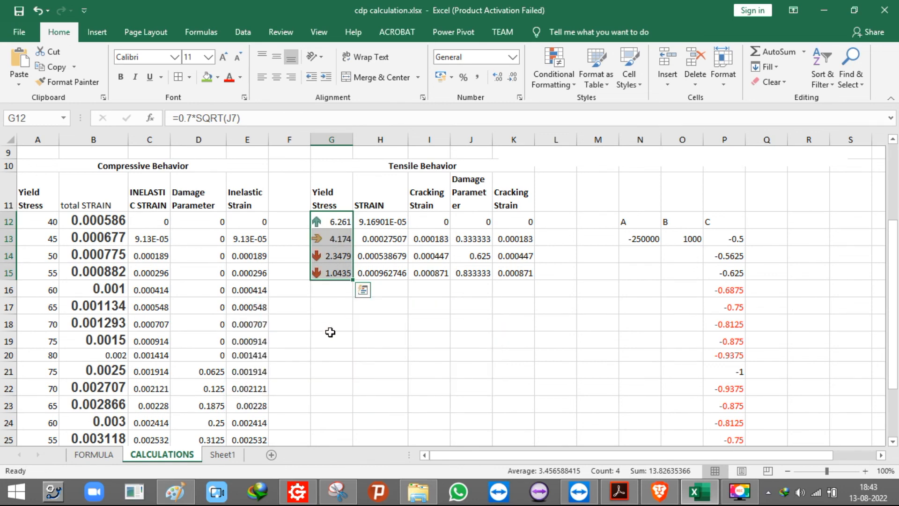
{"action": "key", "text": "ctrl+z"}
{"action": "left_click", "coordinate": [331, 289]}
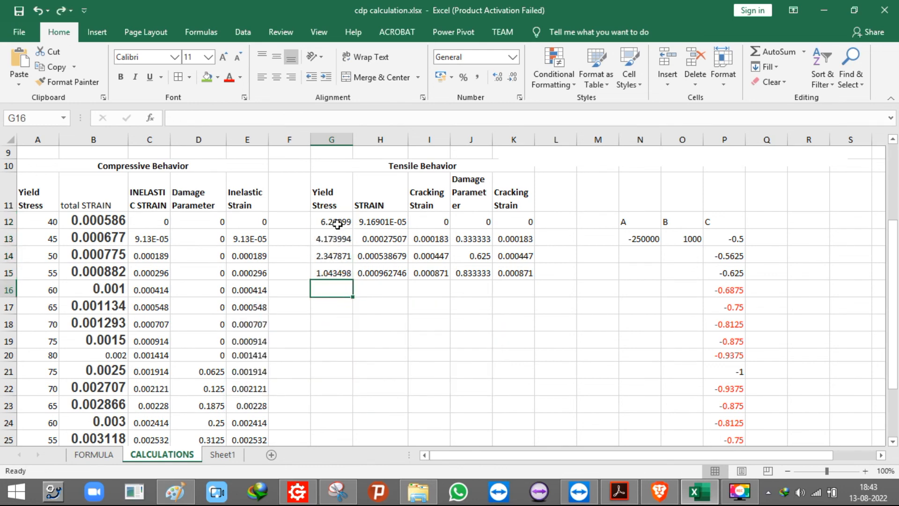
{"action": "left_click_drag", "start_coordinate": [337, 224], "coordinate": [333, 236]}
Delete the STRAIN column from the Tensile Behavior table in Sheet1.
{"action": "left_click", "coordinate": [222, 454]}
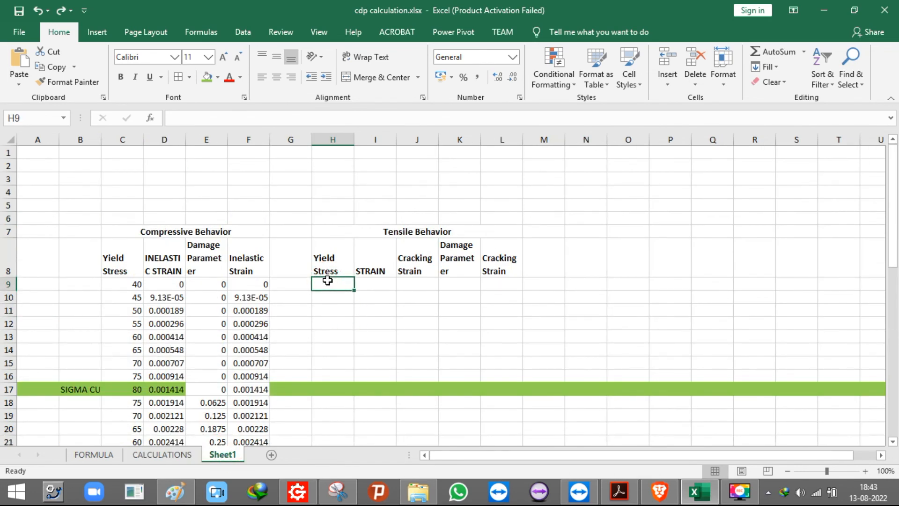
{"action": "type", "text": "="}
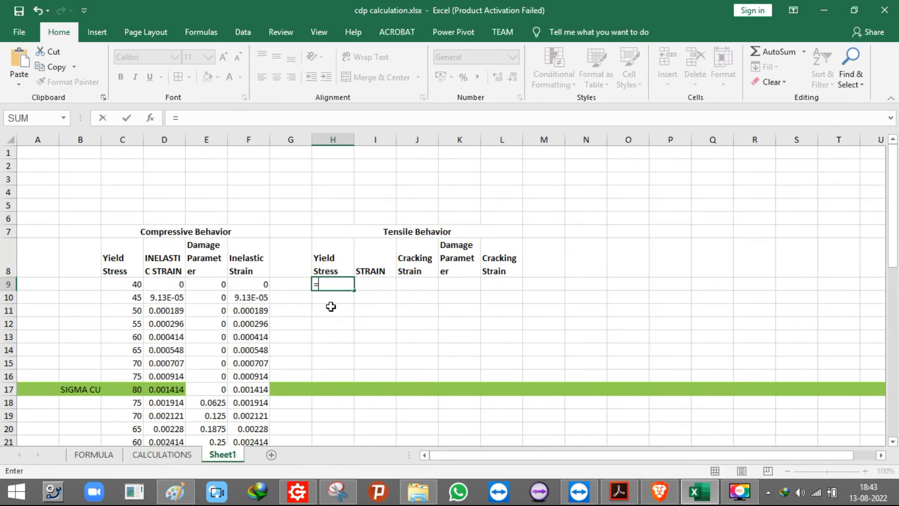
{"action": "left_click", "coordinate": [371, 139]}
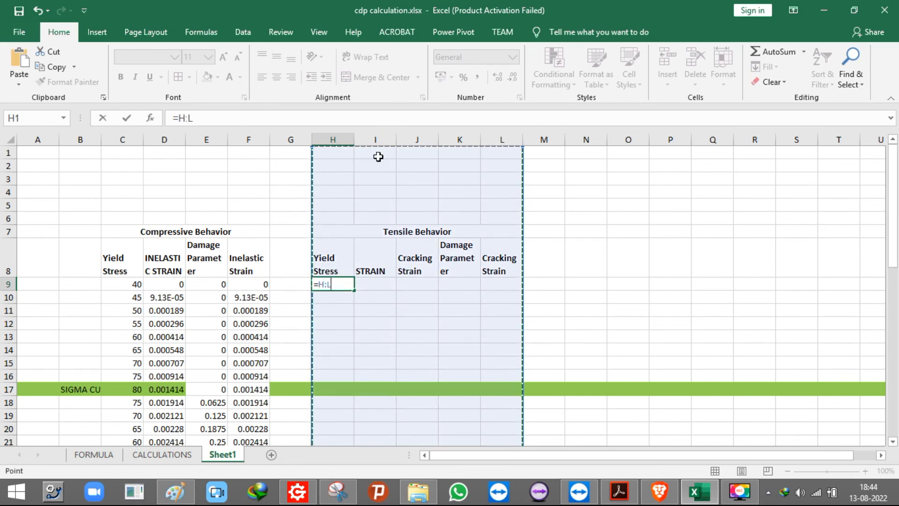
{"action": "key", "text": "Escape"}
{"action": "left_click", "coordinate": [374, 139]}
{"action": "right_click", "coordinate": [375, 139]}
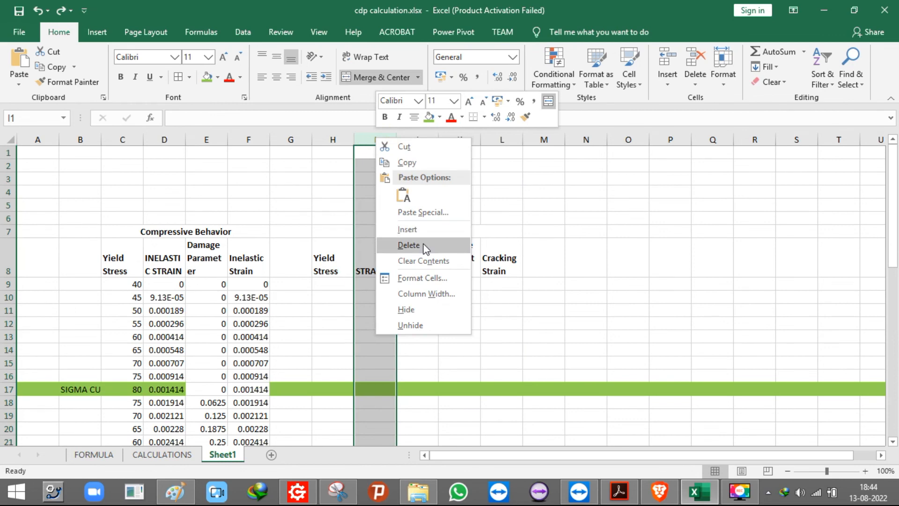
{"action": "left_click", "coordinate": [409, 246]}
Link the tensile yield stress in H9 of Sheet1 with =CALCULATIONS!G12 and fill it down to H12.
{"action": "left_click", "coordinate": [322, 283]}
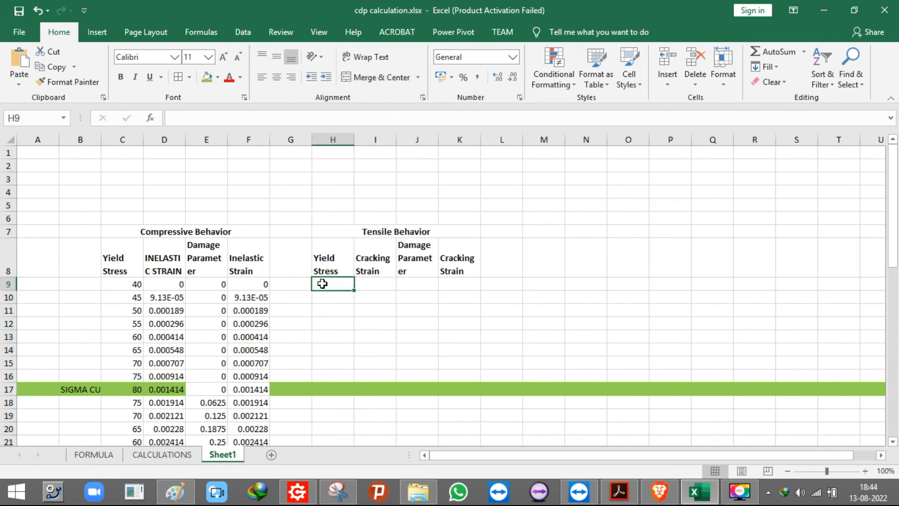
{"action": "type", "text": "="}
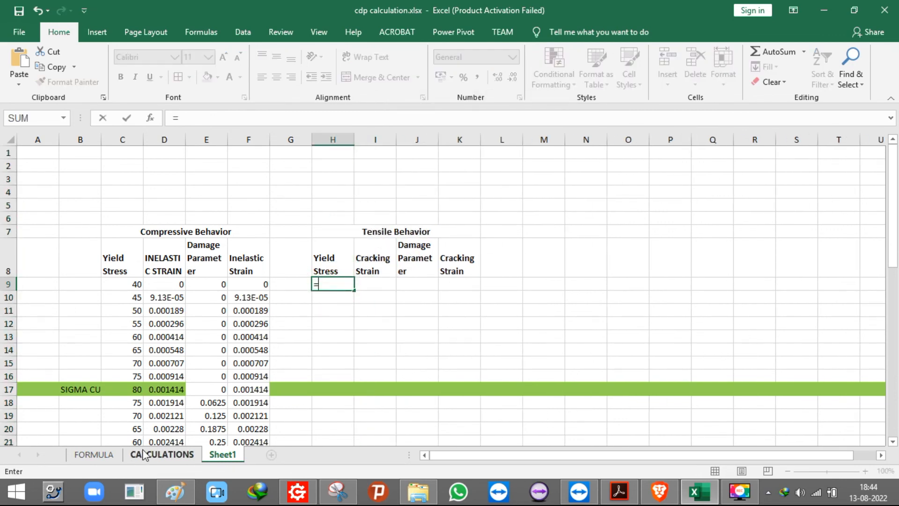
{"action": "left_click", "coordinate": [142, 453]}
{"action": "left_click", "coordinate": [324, 220]}
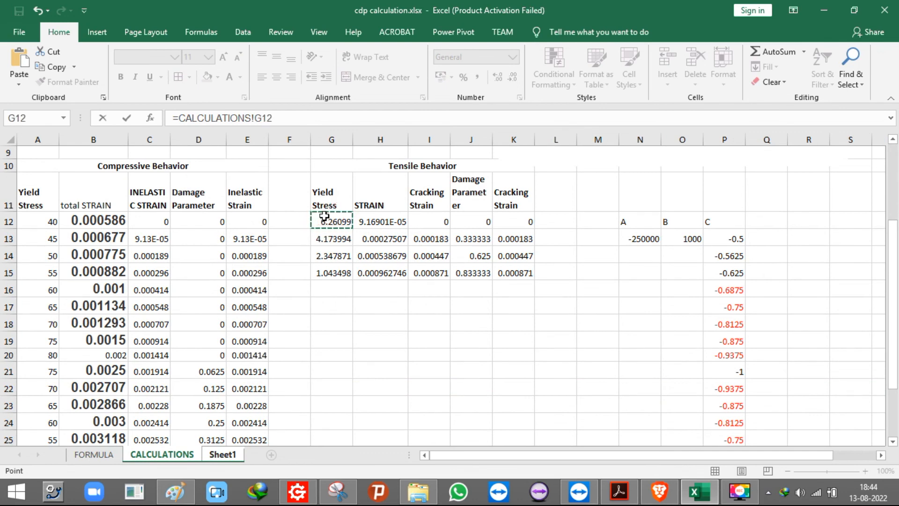
{"action": "key", "text": "Return"}
{"action": "left_click", "coordinate": [349, 287]}
{"action": "left_click_drag", "start_coordinate": [355, 290], "coordinate": [355, 331]}
Link the first tensile cracking strain in I9 of Sheet1 to cell I12 of the CALCULATIONS sheet.
{"action": "left_click", "coordinate": [377, 284]}
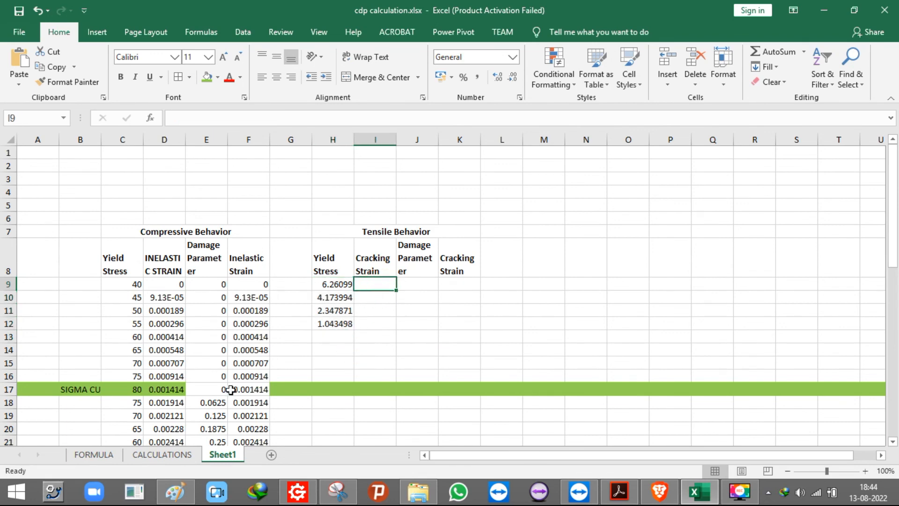
{"action": "left_click", "coordinate": [183, 458]}
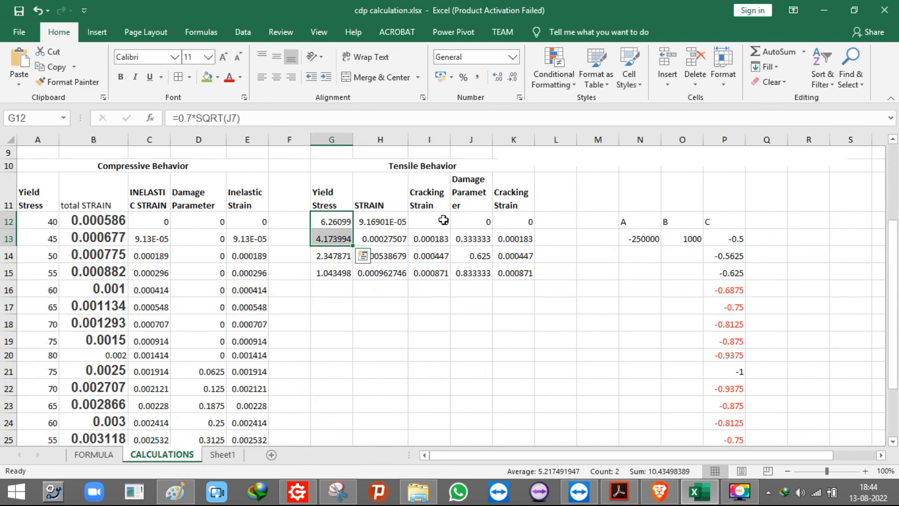
{"action": "left_click", "coordinate": [222, 454]}
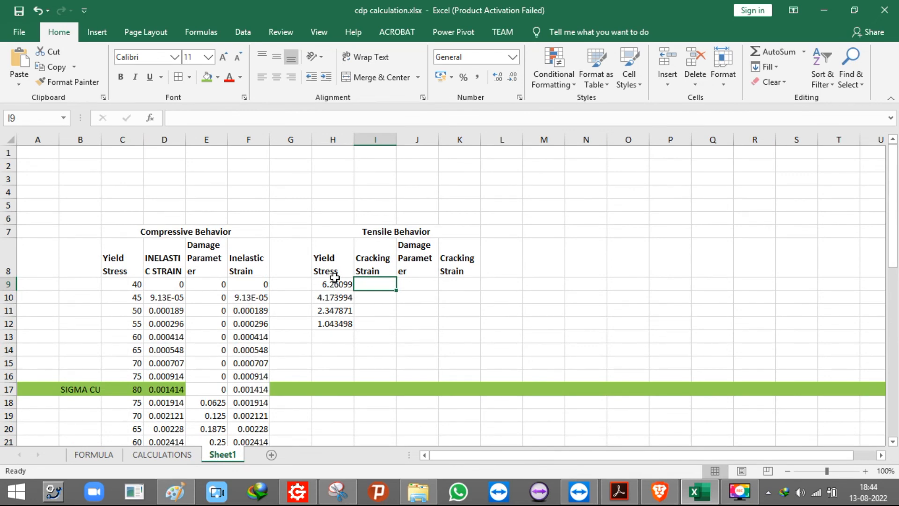
{"action": "type", "text": "="}
{"action": "left_click", "coordinate": [182, 455]}
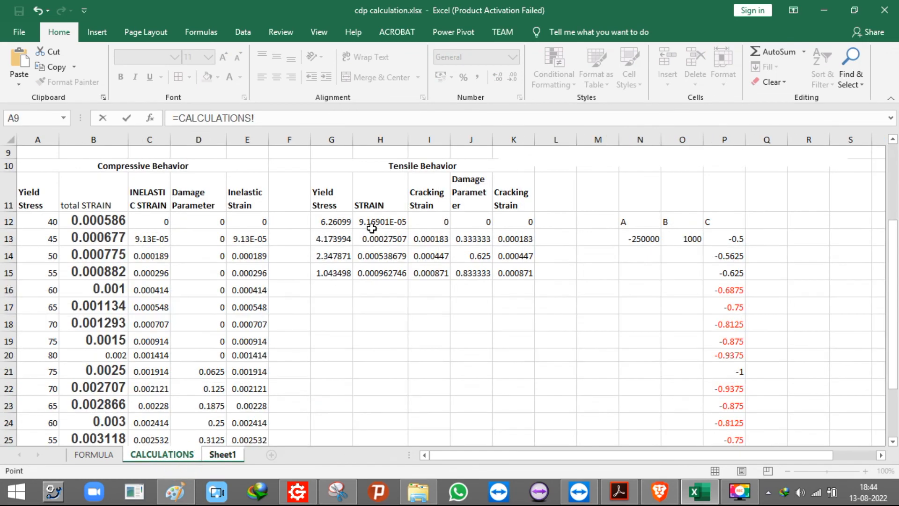
{"action": "left_click", "coordinate": [421, 223]}
{"action": "key", "text": "Return"}
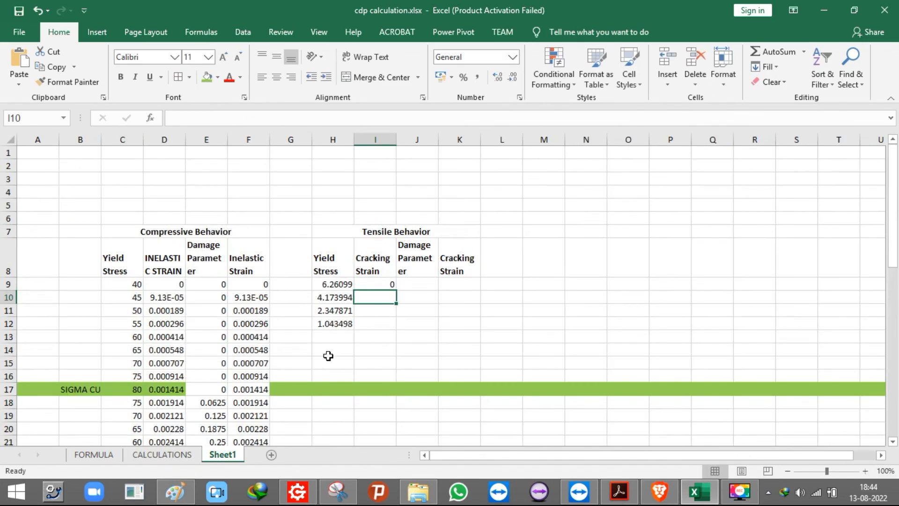
Fill the cracking strain link in I9 down to I12, and paste CALCULATIONS J12:K15 as values into Sheet1 starting at J9.
{"action": "left_click", "coordinate": [365, 287]}
{"action": "left_click_drag", "start_coordinate": [398, 291], "coordinate": [398, 330]}
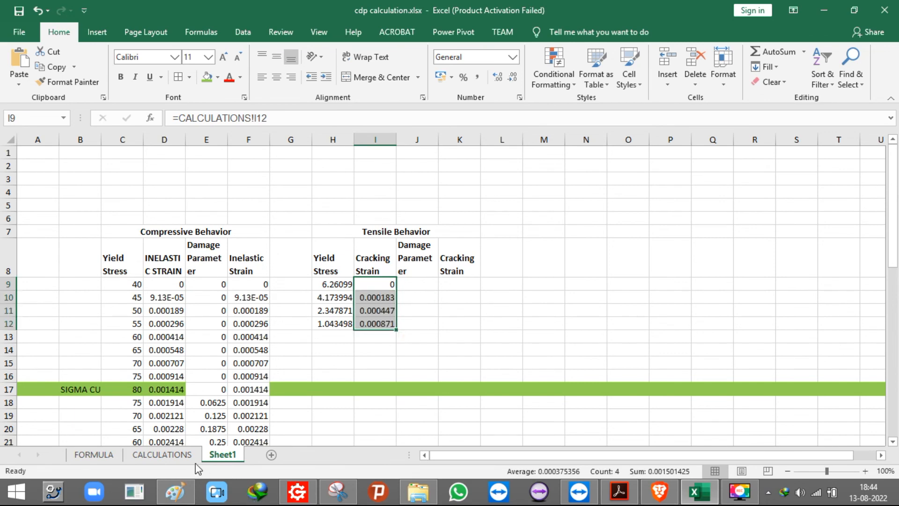
{"action": "left_click", "coordinate": [185, 456]}
{"action": "left_click_drag", "start_coordinate": [477, 221], "coordinate": [519, 277]}
{"action": "key", "text": "ctrl+c"}
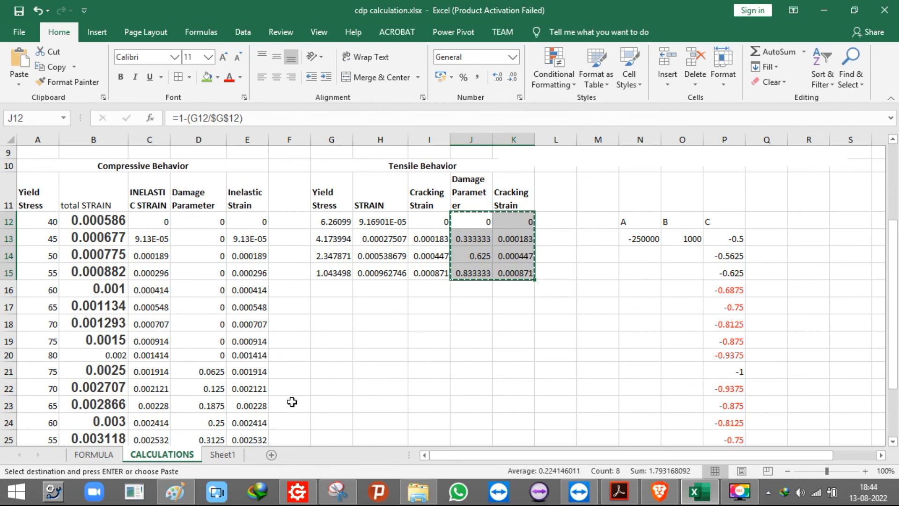
{"action": "left_click", "coordinate": [229, 454]}
{"action": "left_click", "coordinate": [420, 285]}
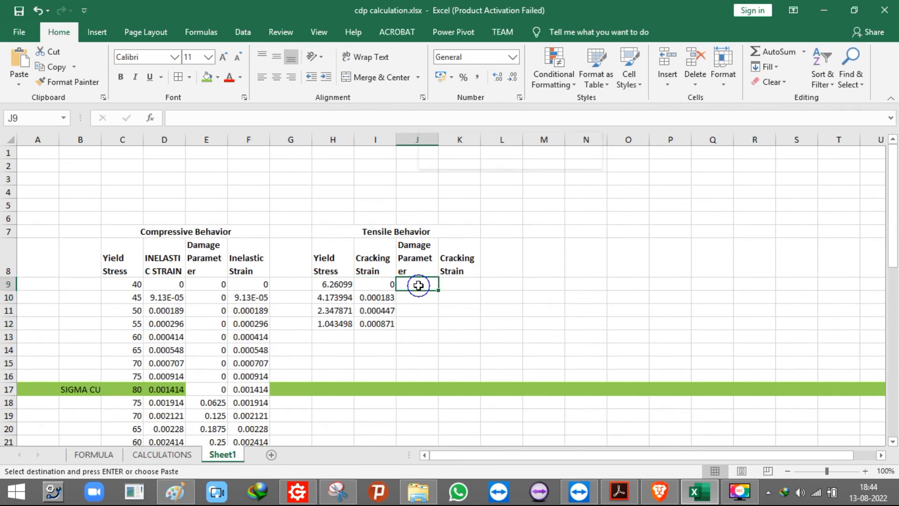
{"action": "right_click", "coordinate": [419, 285]}
{"action": "left_click", "coordinate": [457, 264]}
{"action": "left_click", "coordinate": [346, 212]}
{"action": "left_click", "coordinate": [520, 347]}
{"action": "left_click", "coordinate": [613, 295]}
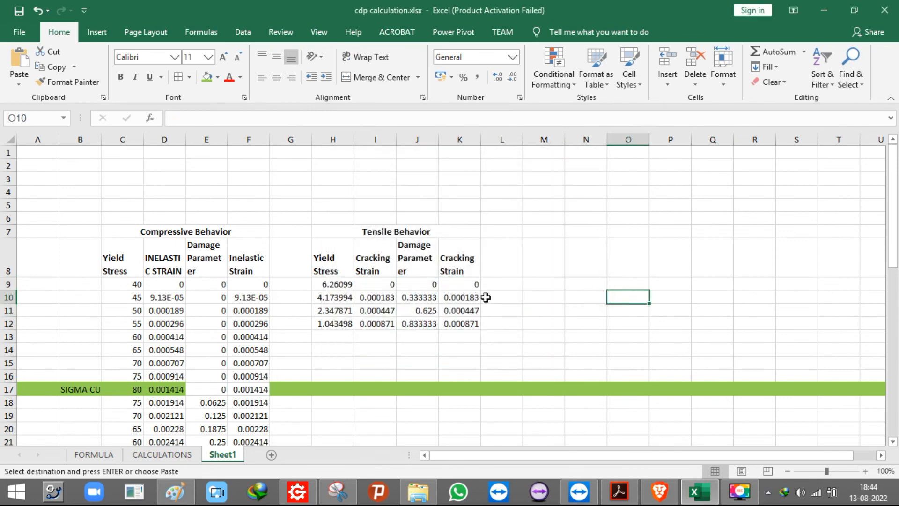
{"action": "scroll", "coordinate": [438, 286], "scroll_direction": "down", "scroll_amount": 3}
{"action": "scroll", "coordinate": [347, 285], "scroll_direction": "up", "scroll_amount": 3}
{"action": "scroll", "coordinate": [339, 300], "scroll_direction": "down", "scroll_amount": 3}
{"action": "scroll", "coordinate": [337, 307], "scroll_direction": "up", "scroll_amount": 3}
{"action": "left_click", "coordinate": [217, 265]}
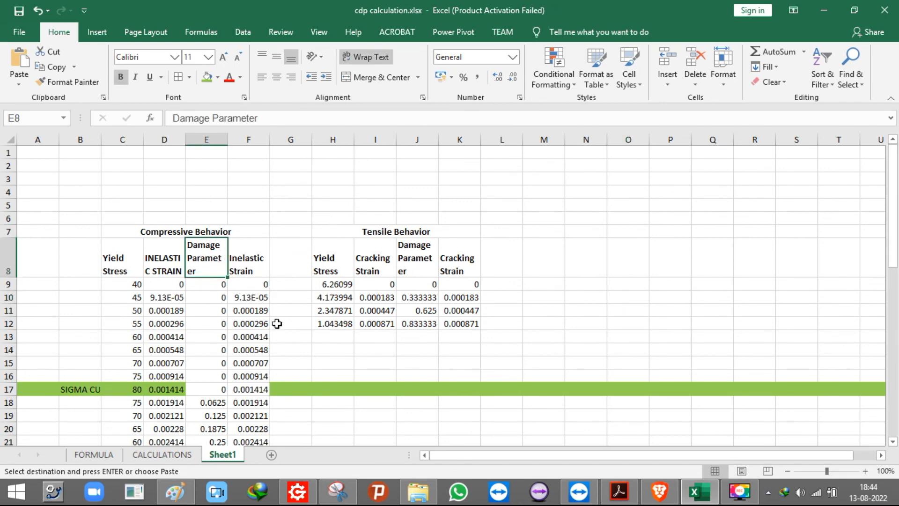
Copy the material property block A1:E8 from the CALCULATIONS sheet into Sheet1 starting at N2.
{"action": "left_click", "coordinate": [162, 454]}
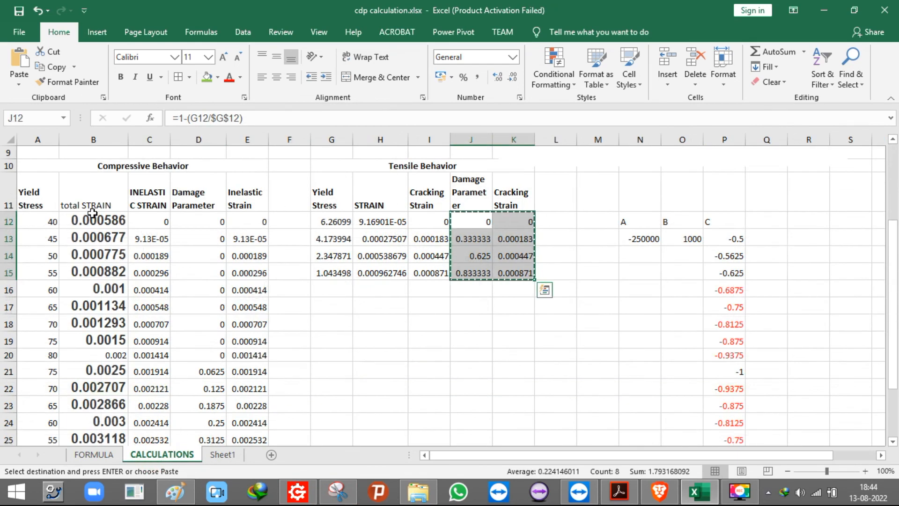
{"action": "scroll", "coordinate": [70, 218], "scroll_direction": "up", "scroll_amount": 3}
{"action": "left_click_drag", "start_coordinate": [25, 157], "coordinate": [247, 319]}
{"action": "key", "text": "ctrl+c"}
{"action": "left_click", "coordinate": [223, 454]}
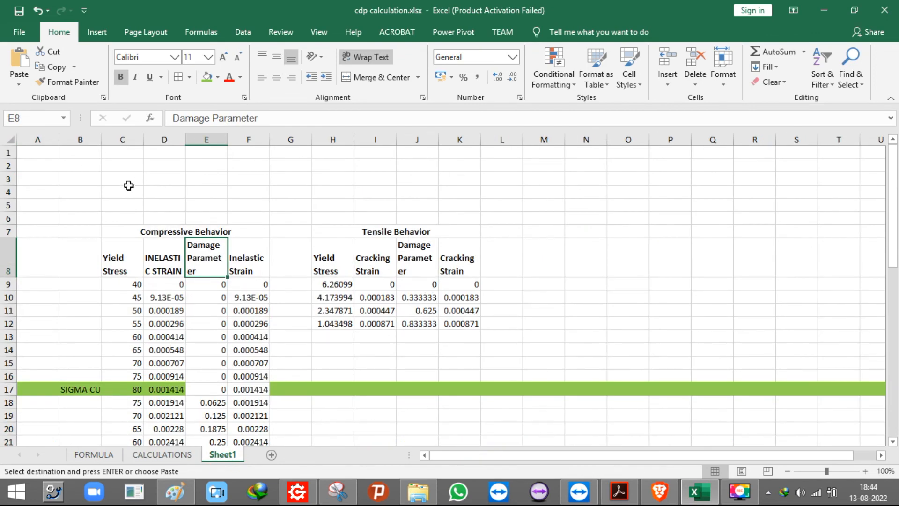
{"action": "left_click", "coordinate": [606, 169]}
{"action": "key", "text": "ctrl+v"}
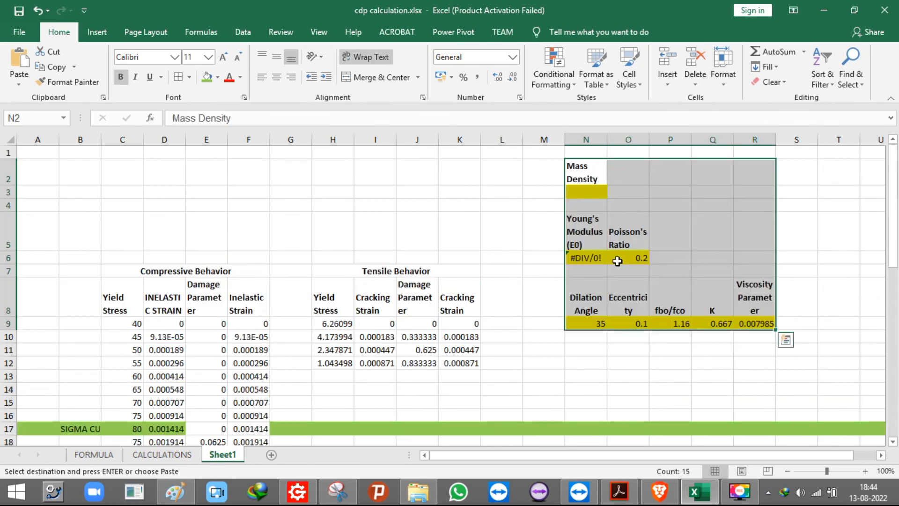
{"action": "left_click", "coordinate": [583, 257]}
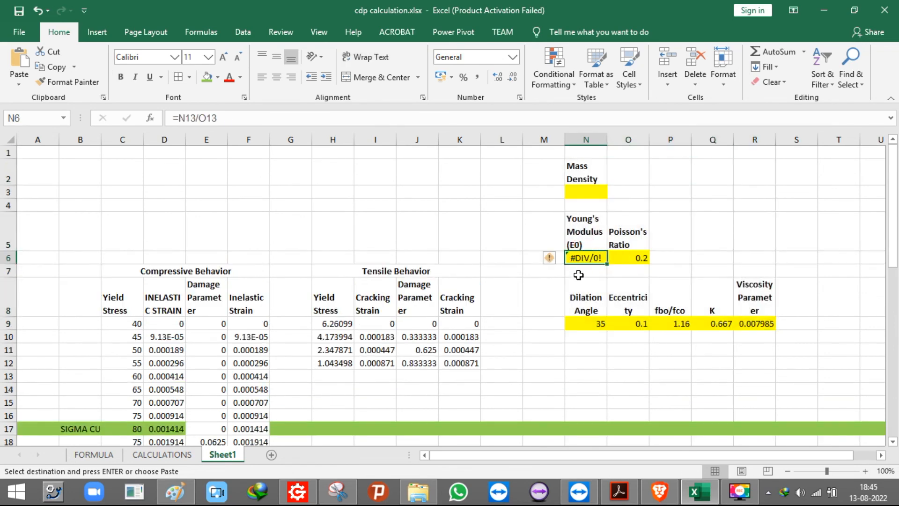
{"action": "left_click", "coordinate": [597, 309]}
{"action": "left_click", "coordinate": [587, 260]}
{"action": "type", "text": "="}
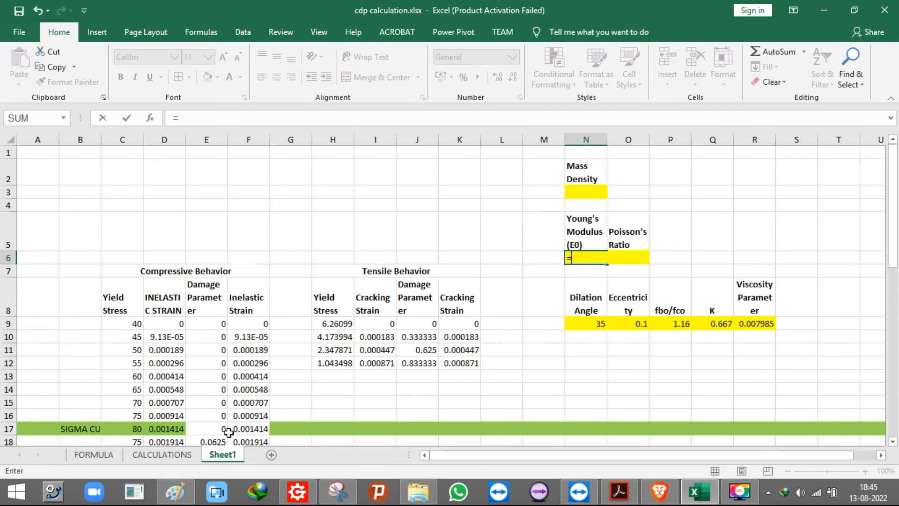
{"action": "left_click", "coordinate": [162, 454]}
{"action": "left_click", "coordinate": [51, 392]}
{"action": "type", "text": "/"}
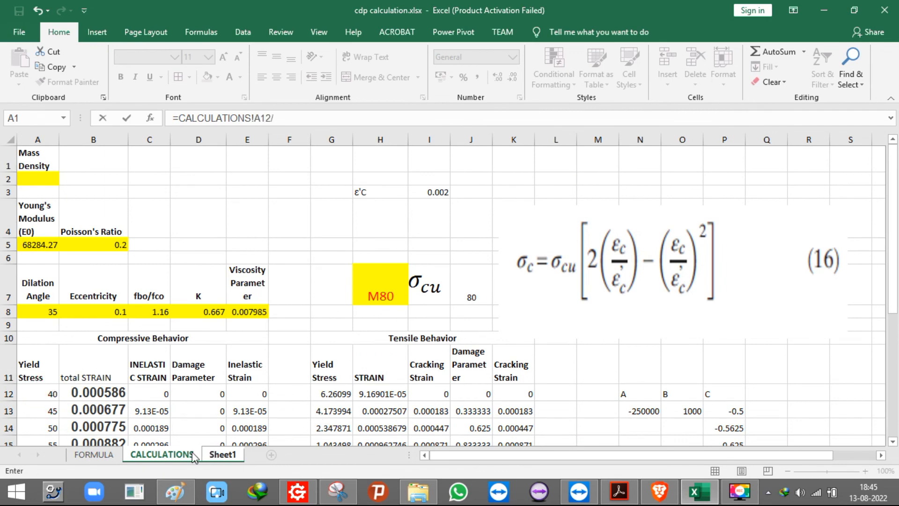
{"action": "key", "text": "Escape"}
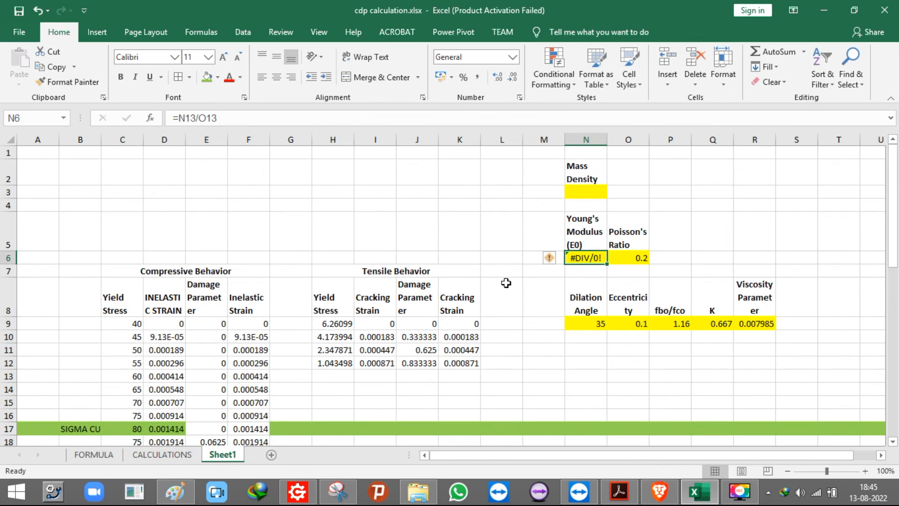
Calculate Young's Modulus (E0) in N6 of Sheet1 with =CALCULATIONS!A12/CALCULATIONS!B12.
{"action": "type", "text": "="}
{"action": "left_click", "coordinate": [157, 454]}
{"action": "left_click", "coordinate": [34, 393]}
{"action": "type", "text": "/"}
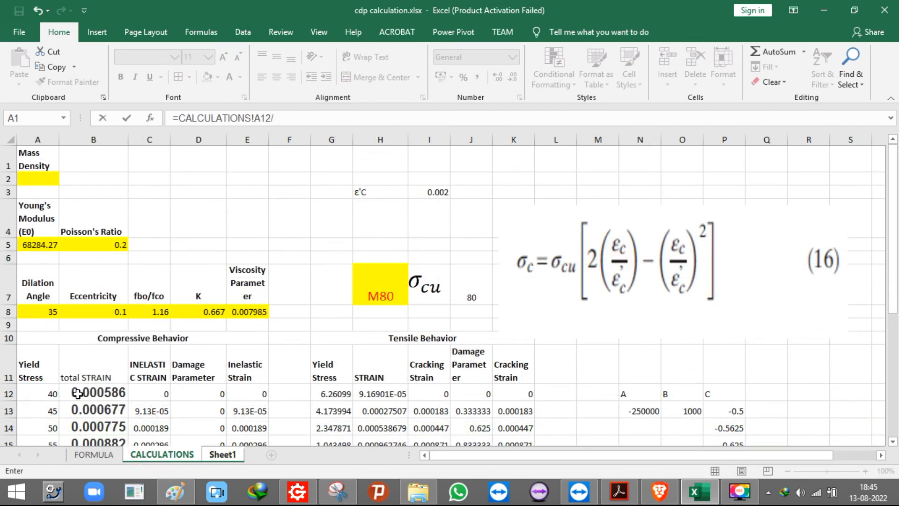
{"action": "left_click", "coordinate": [81, 392]}
{"action": "key", "text": "Return"}
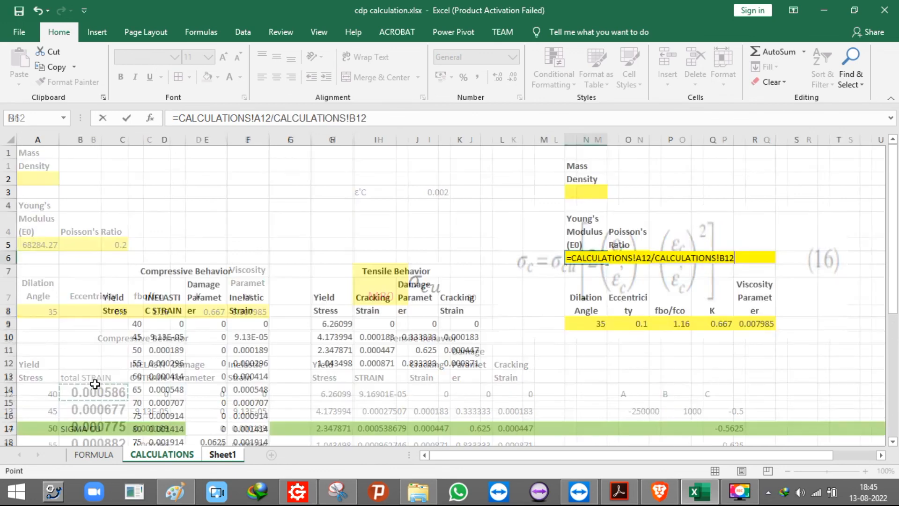
{"action": "left_click", "coordinate": [573, 255]}
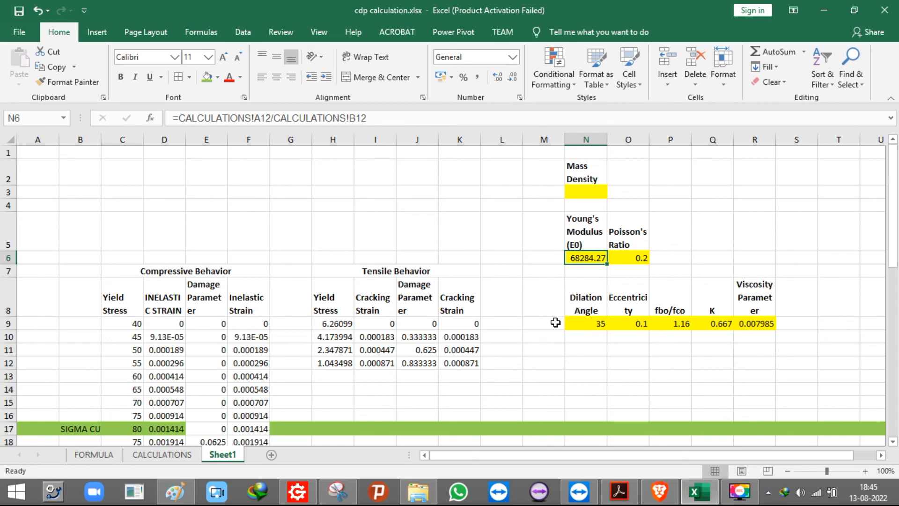
Review the compressive behavior, tensile behavior and material property tables in Sheet1.
{"action": "left_click", "coordinate": [372, 347]}
{"action": "scroll", "coordinate": [704, 344], "scroll_direction": "down", "scroll_amount": 3}
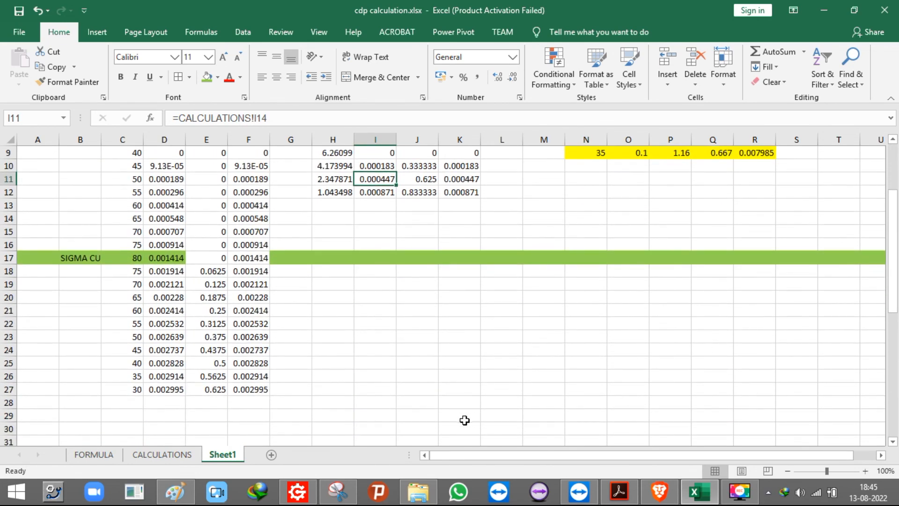
{"action": "scroll", "coordinate": [400, 385], "scroll_direction": "up", "scroll_amount": 3}
{"action": "scroll", "coordinate": [517, 369], "scroll_direction": "down", "scroll_amount": 3}
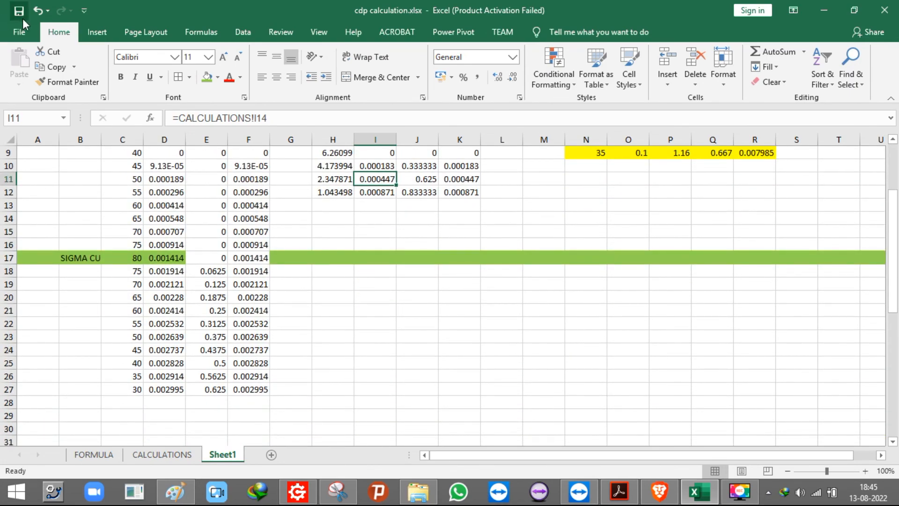
{"action": "scroll", "coordinate": [412, 305], "scroll_direction": "up", "scroll_amount": 3}
{"action": "scroll", "coordinate": [412, 305], "scroll_direction": "down", "scroll_amount": 6}
{"action": "scroll", "coordinate": [412, 305], "scroll_direction": "up", "scroll_amount": 5}
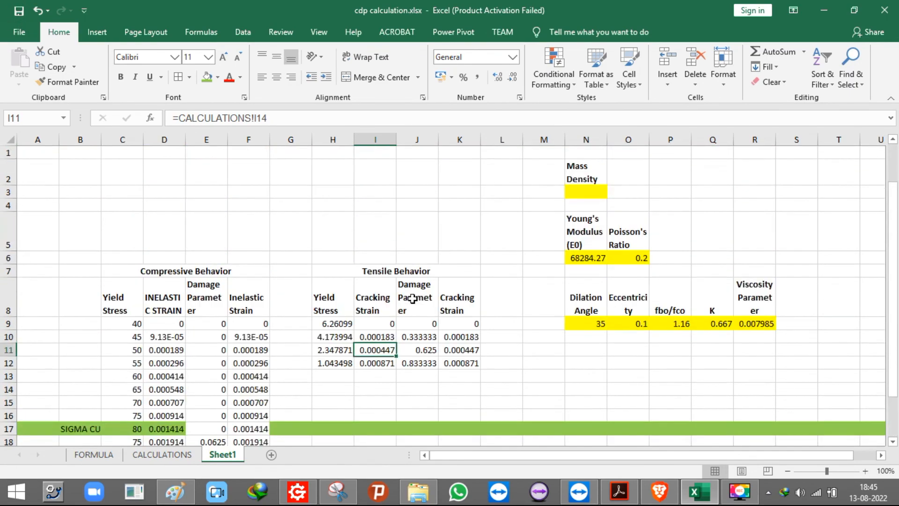
{"action": "scroll", "coordinate": [412, 306], "scroll_direction": "down", "scroll_amount": 3}
Compare the summary tables in Sheet1 with the source values in the CALCULATIONS sheet.
{"action": "left_click", "coordinate": [167, 453]}
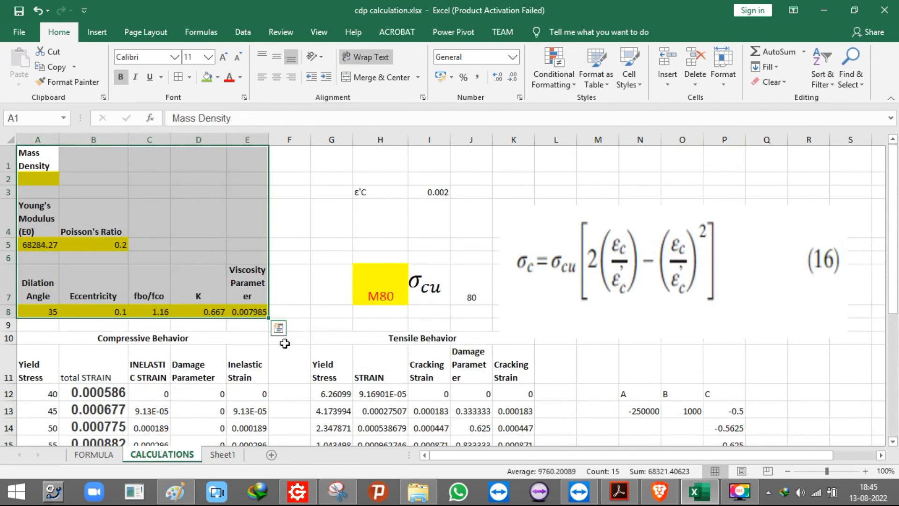
{"action": "left_click", "coordinate": [222, 454]}
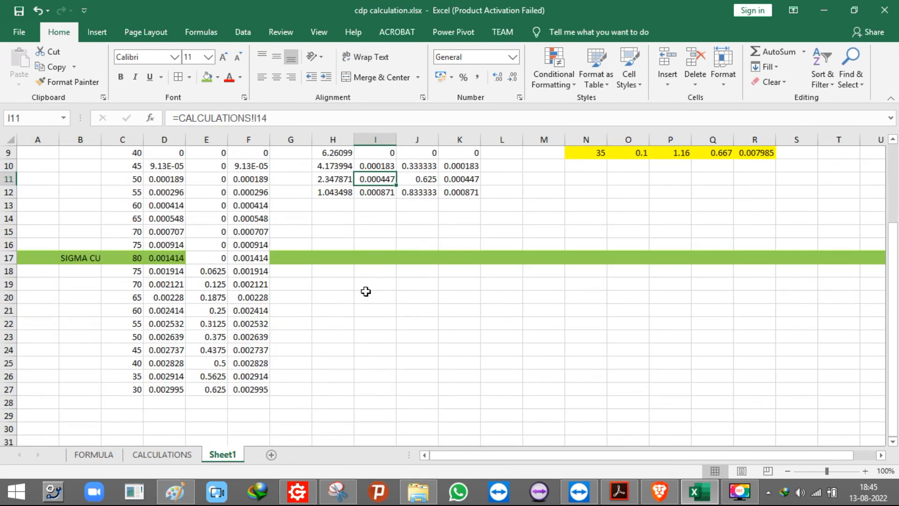
{"action": "scroll", "coordinate": [346, 300], "scroll_direction": "up", "scroll_amount": 3}
{"action": "left_click", "coordinate": [350, 296]}
{"action": "left_click_drag", "start_coordinate": [123, 255], "coordinate": [208, 290]}
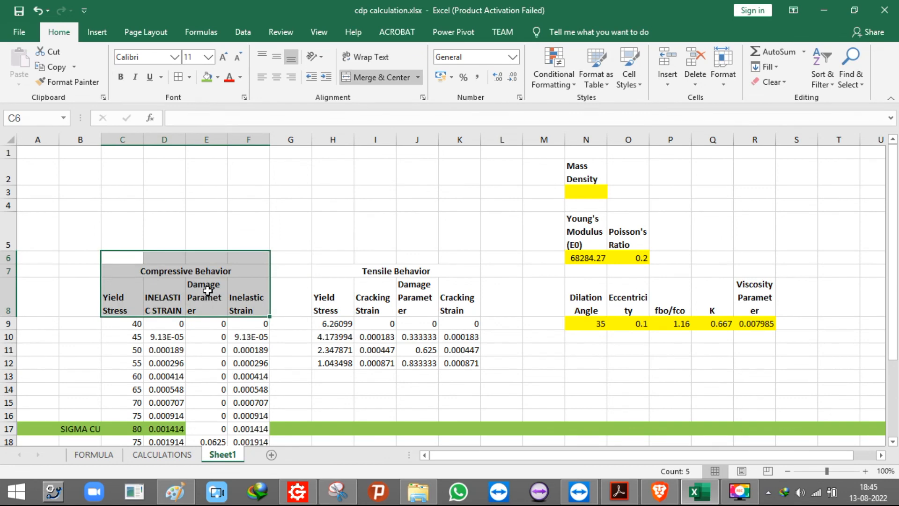
{"action": "left_click_drag", "start_coordinate": [102, 174], "coordinate": [763, 390]}
{"action": "scroll", "coordinate": [835, 377], "scroll_direction": "up", "scroll_amount": 3}
{"action": "left_click", "coordinate": [121, 281]}
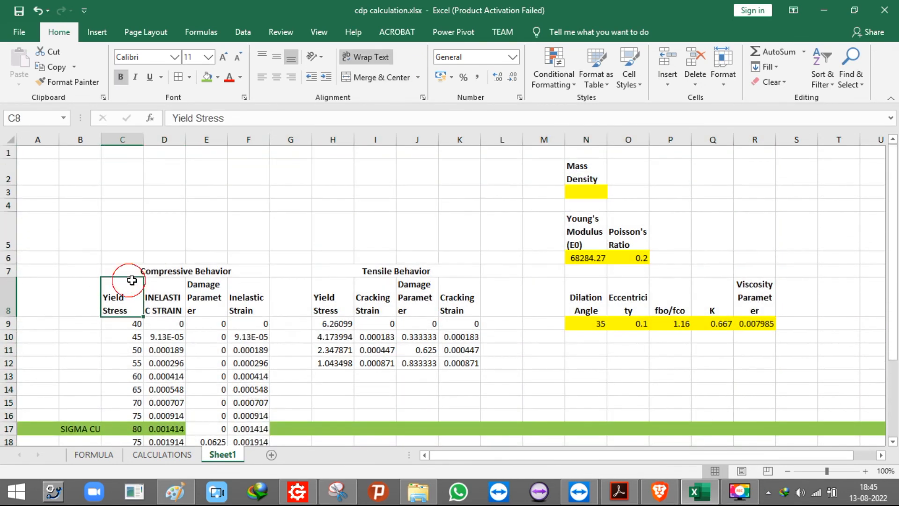
{"action": "left_click", "coordinate": [161, 454]}
{"action": "scroll", "coordinate": [360, 387], "scroll_direction": "down", "scroll_amount": 5}
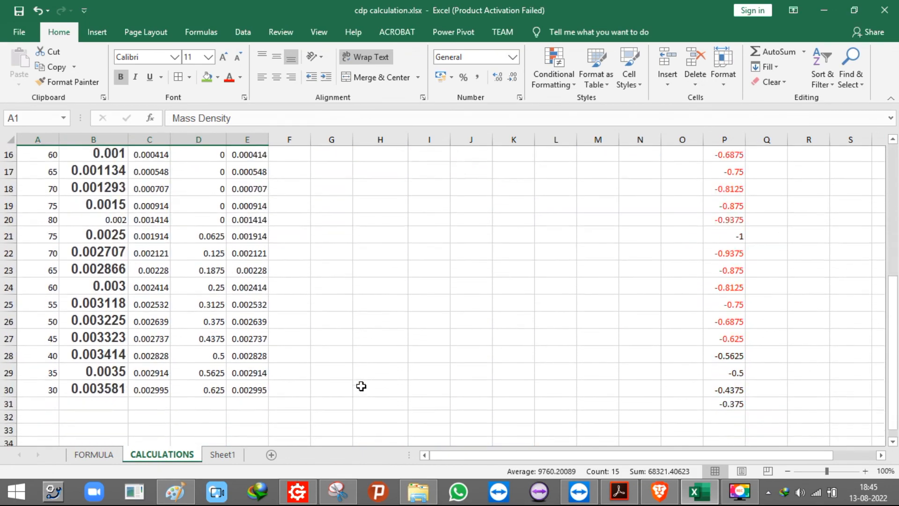
{"action": "left_click", "coordinate": [223, 455]}
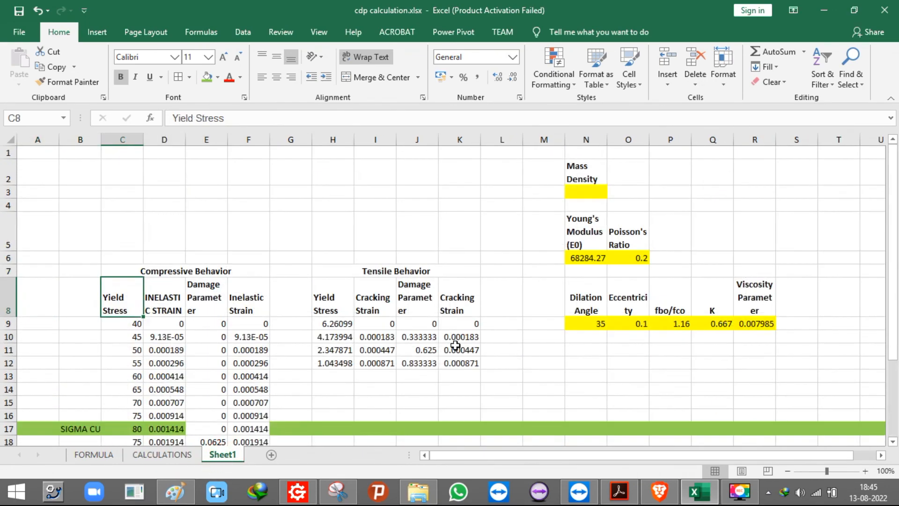
{"action": "scroll", "coordinate": [453, 349], "scroll_direction": "down", "scroll_amount": 3}
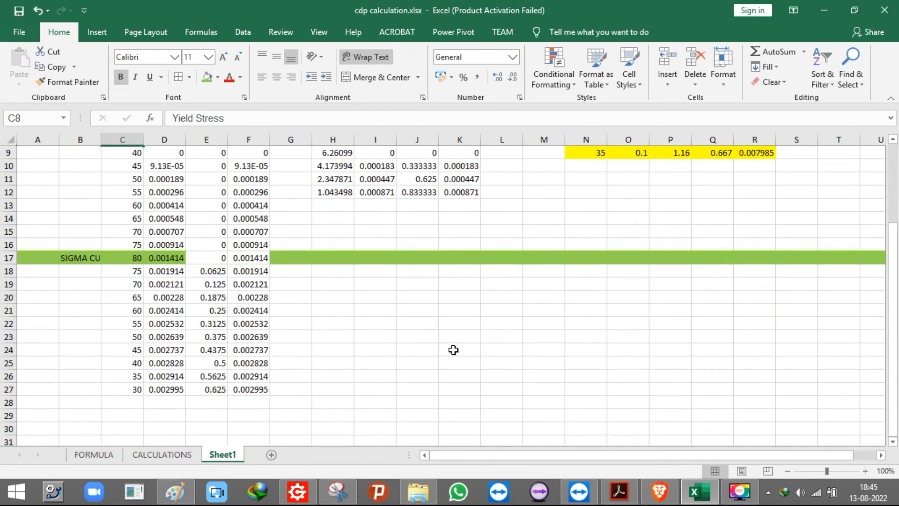
{"action": "scroll", "coordinate": [453, 349], "scroll_direction": "up", "scroll_amount": 3}
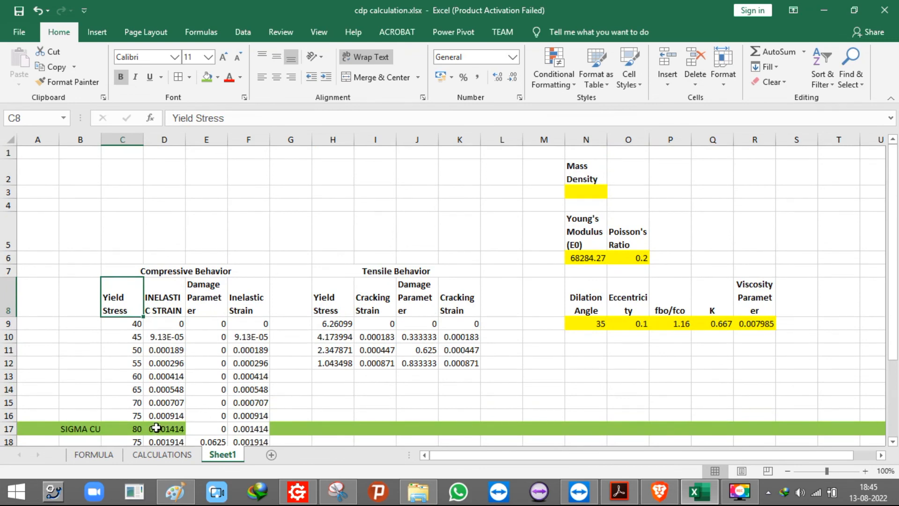